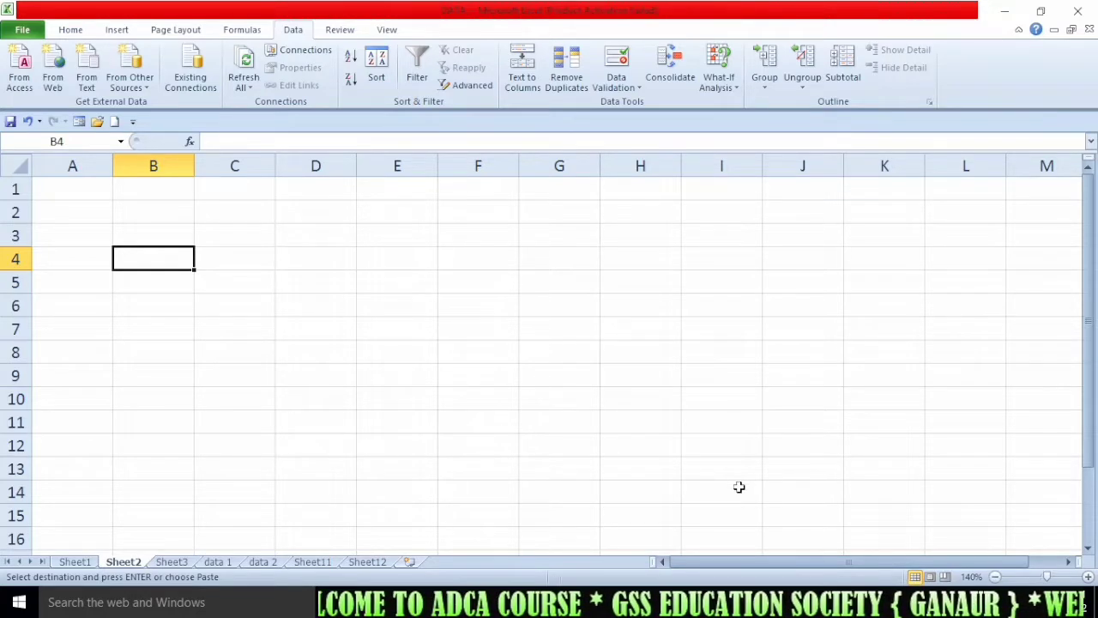
Enter the text "gss edu society" in cell B4 of Sheet2
type("gss")
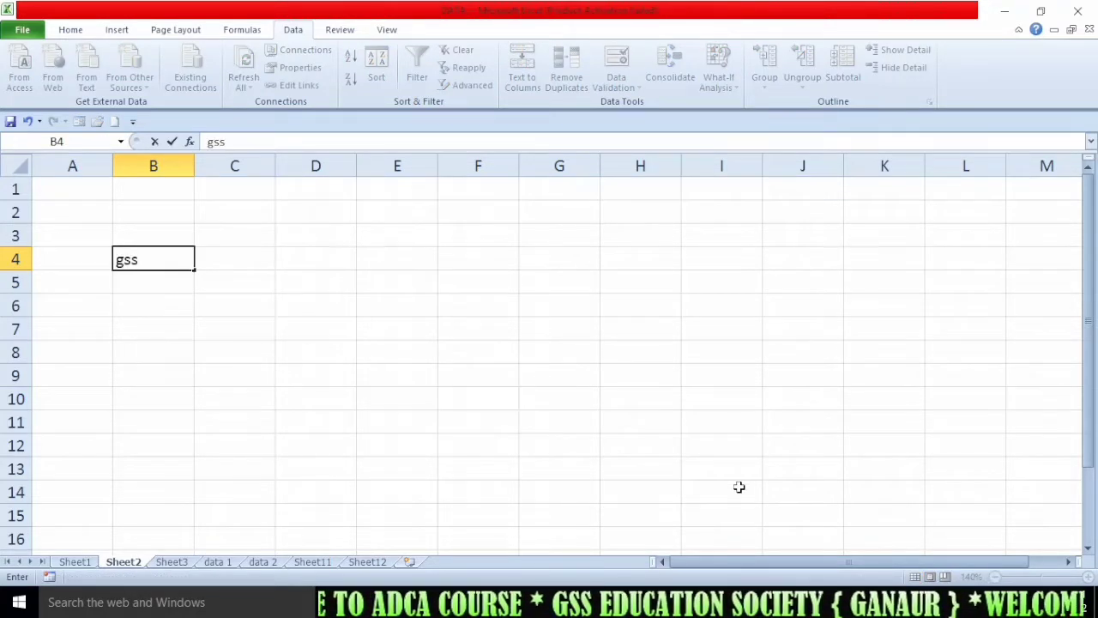
type(" e")
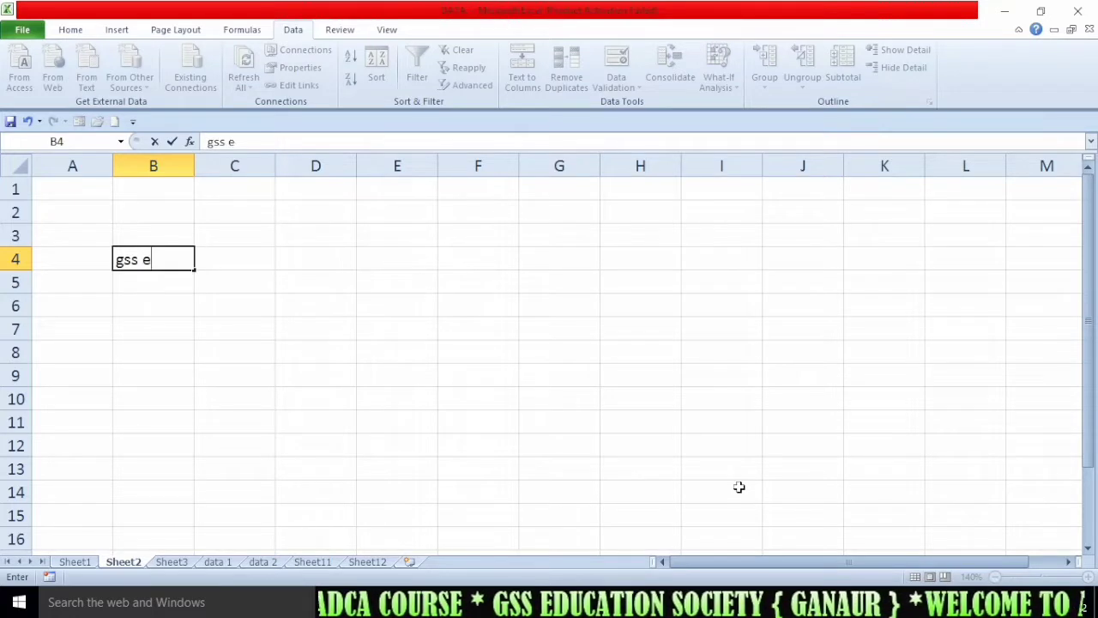
type("du s")
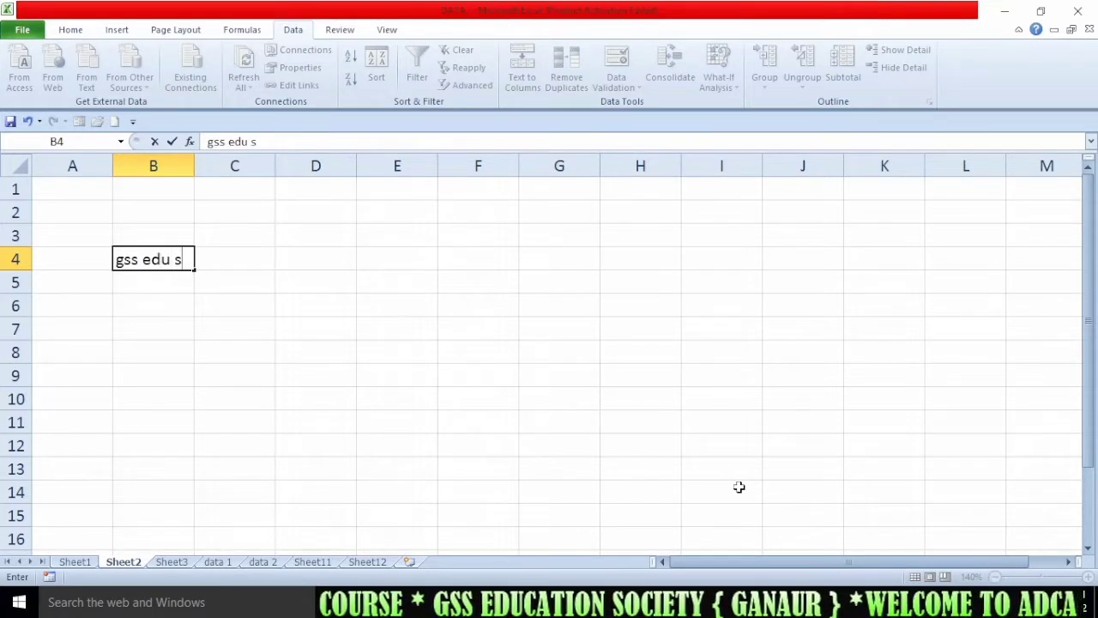
type("ociety")
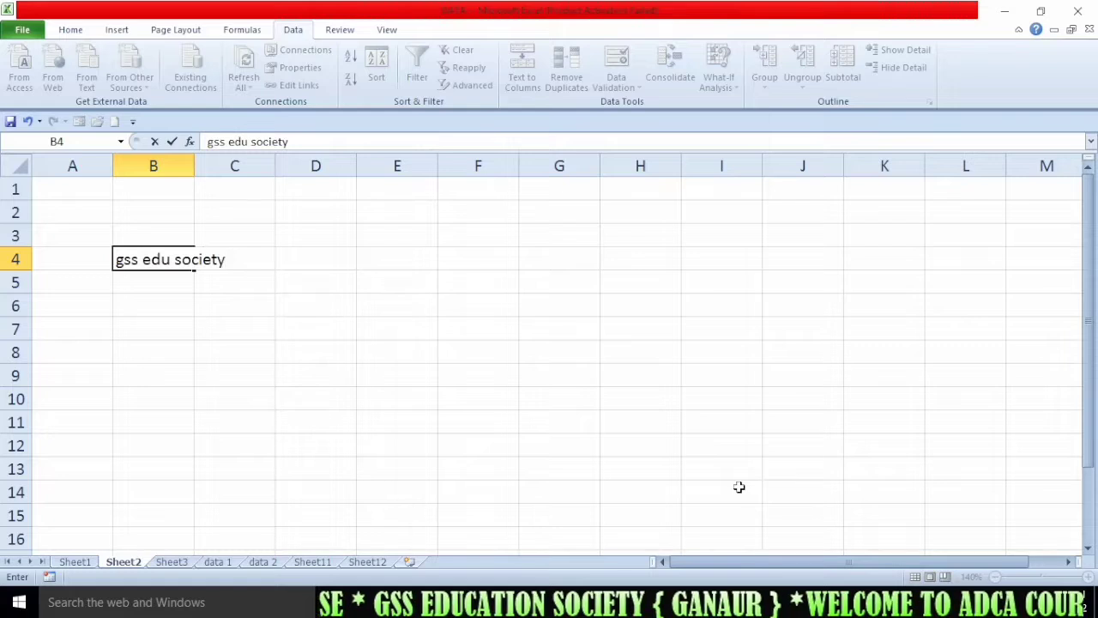
key("Return")
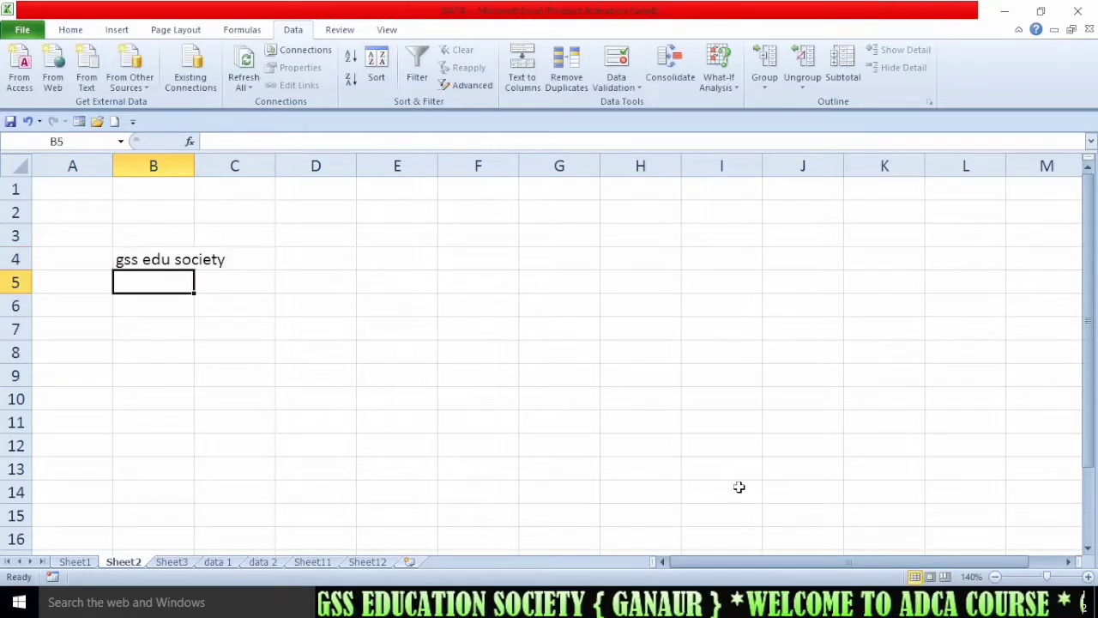
key("Up")
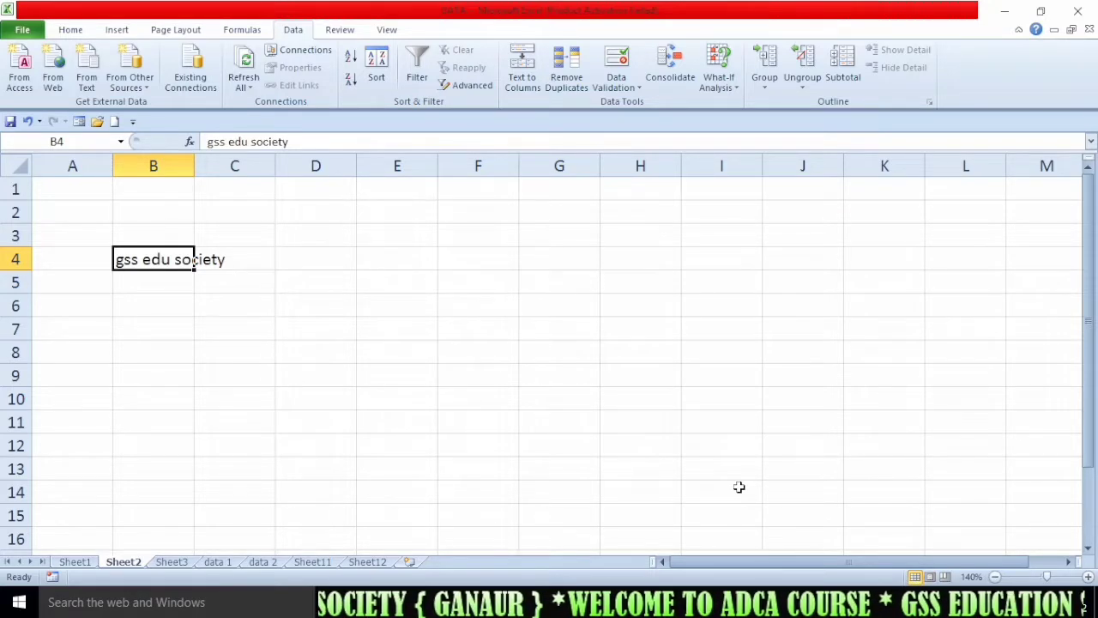
Enter the comma-separated text "GSS,EDU" in cell B7
key("Down")
key("Down")
key("Down")
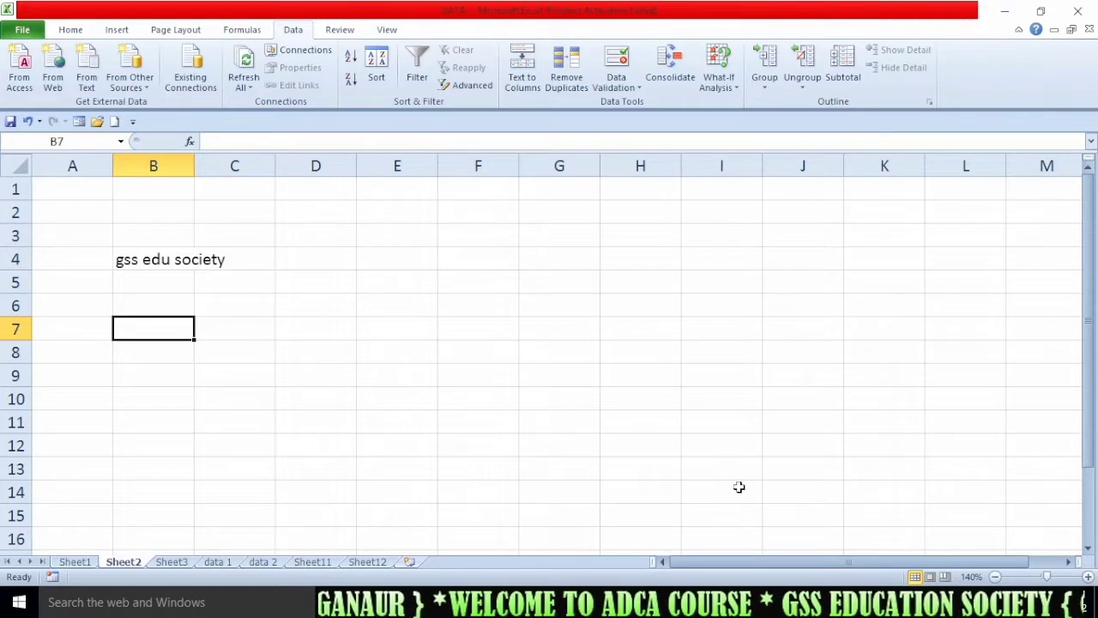
type("G")
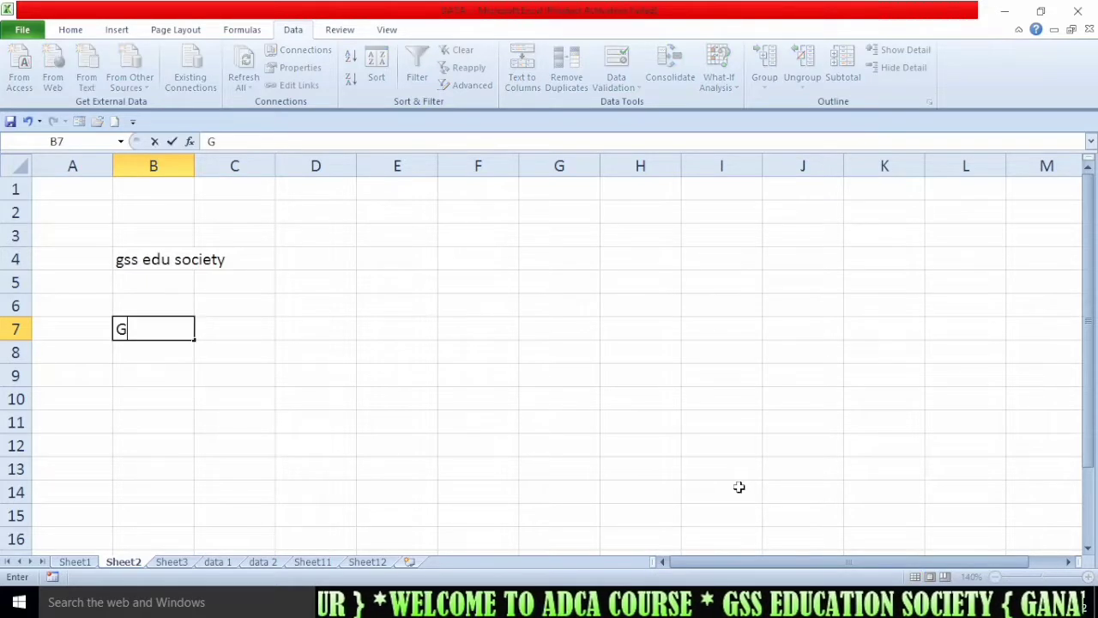
type("SS")
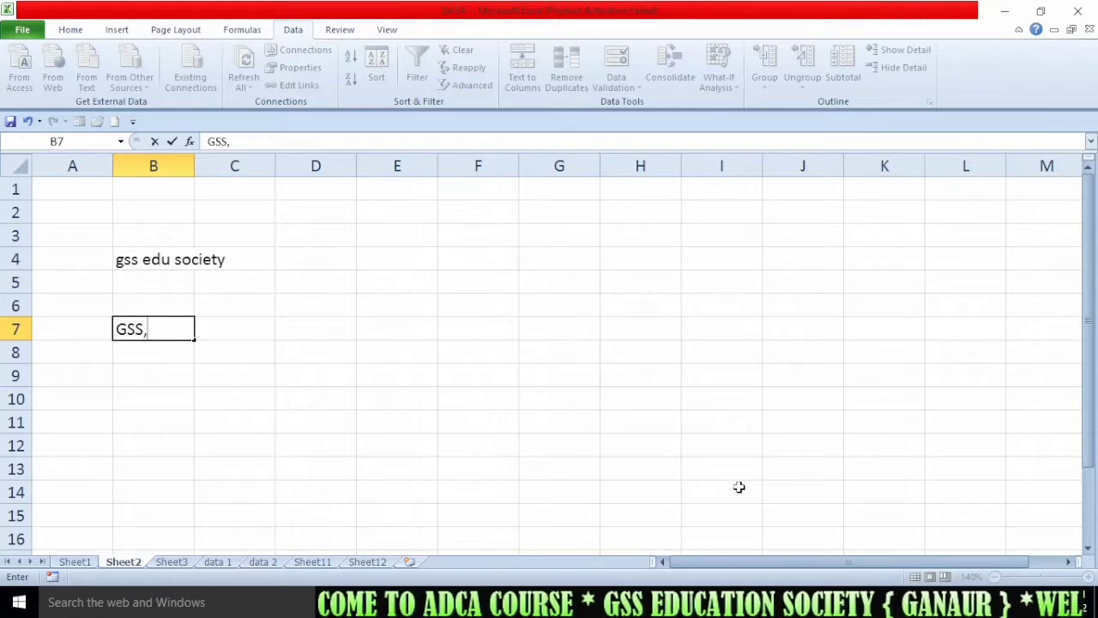
type(",EDU")
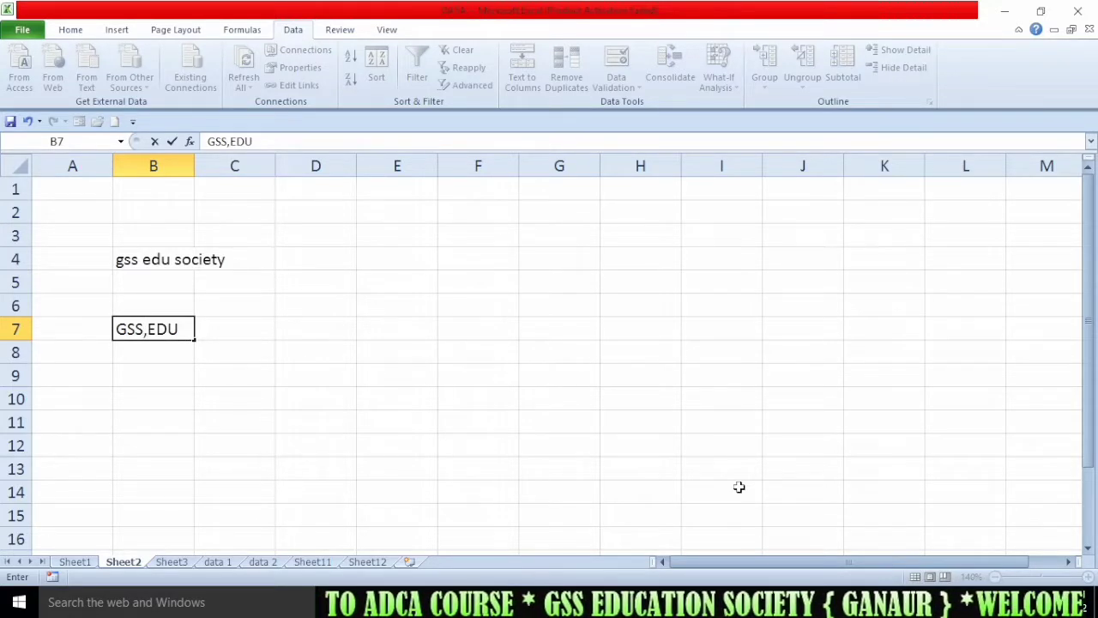
left_click(335, 348)
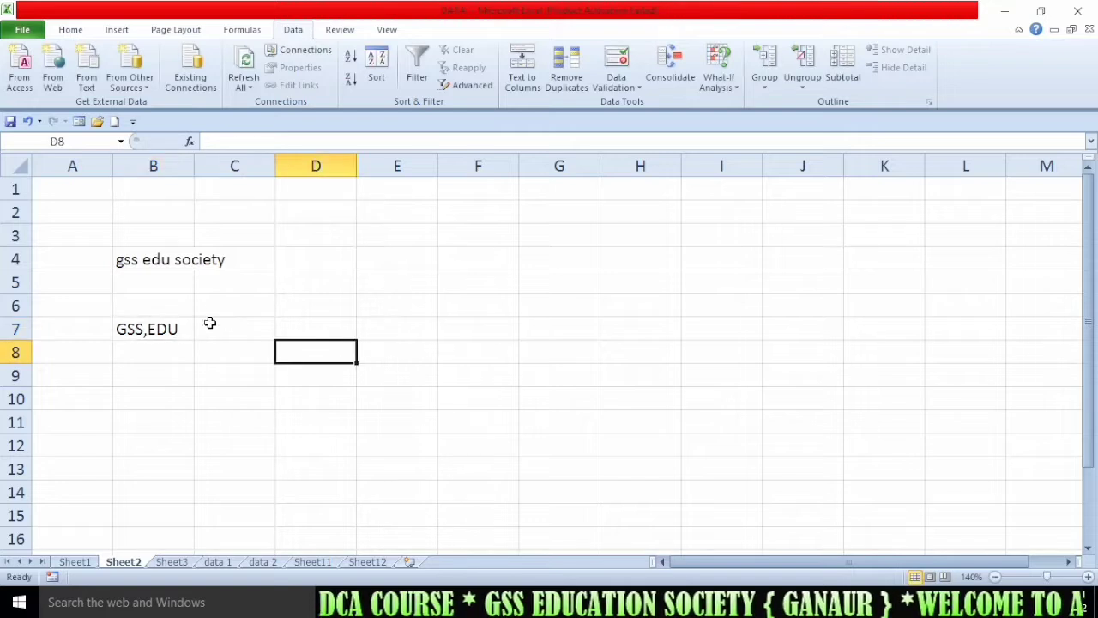
Split the text in B4 into separate columns with Text to Columns, using Fixed width, General format and the destination $B$4
left_click(134, 269)
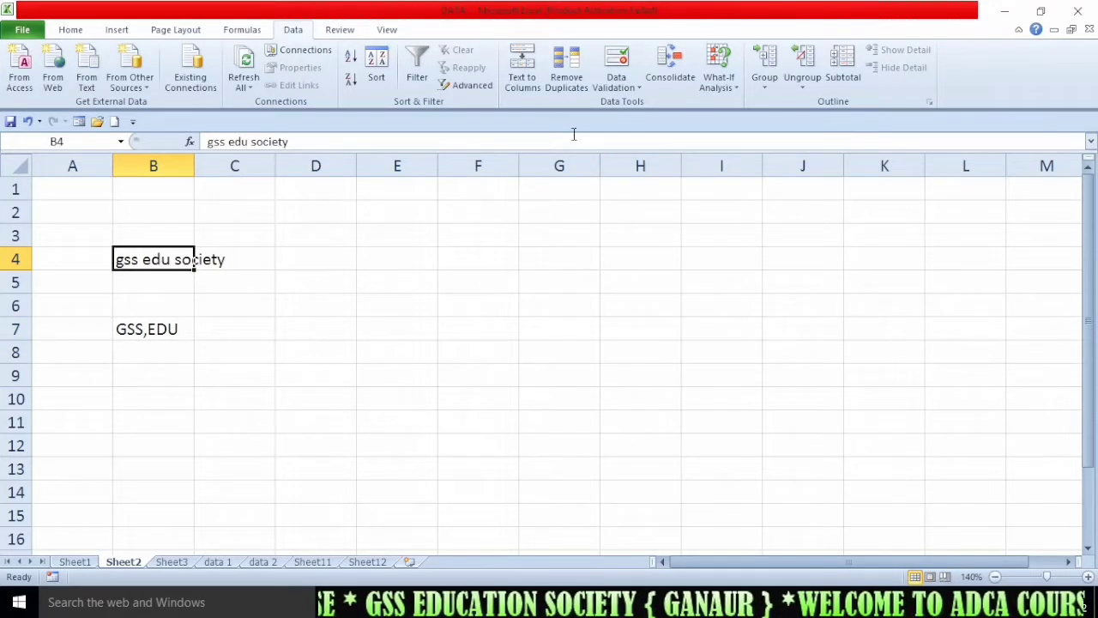
left_click(522, 73)
left_click_drag(755, 155, 542, 146)
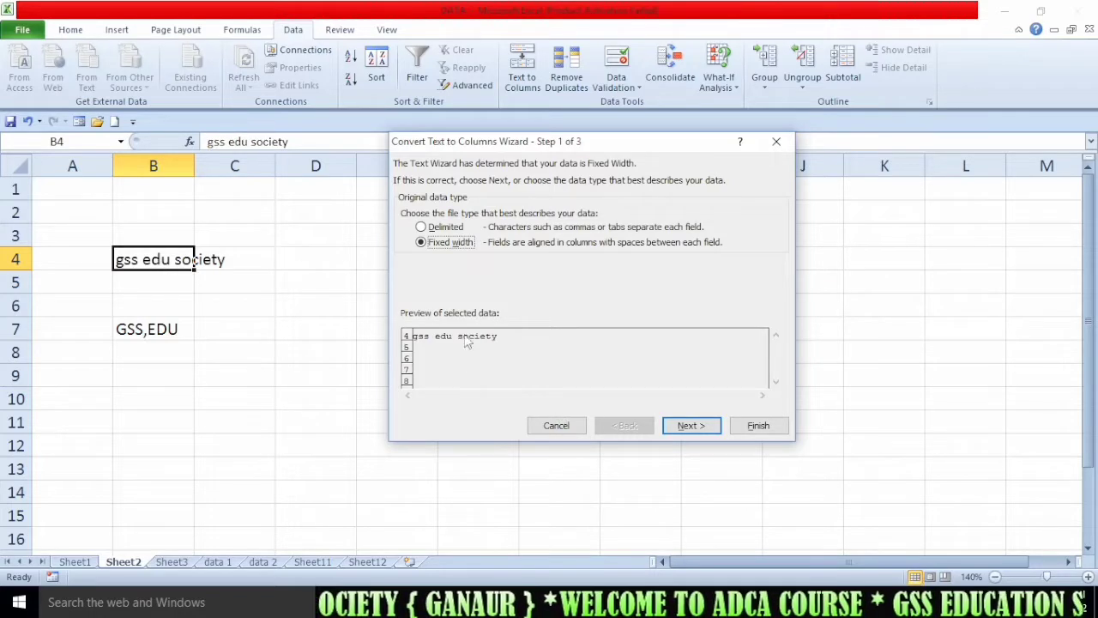
left_click(700, 426)
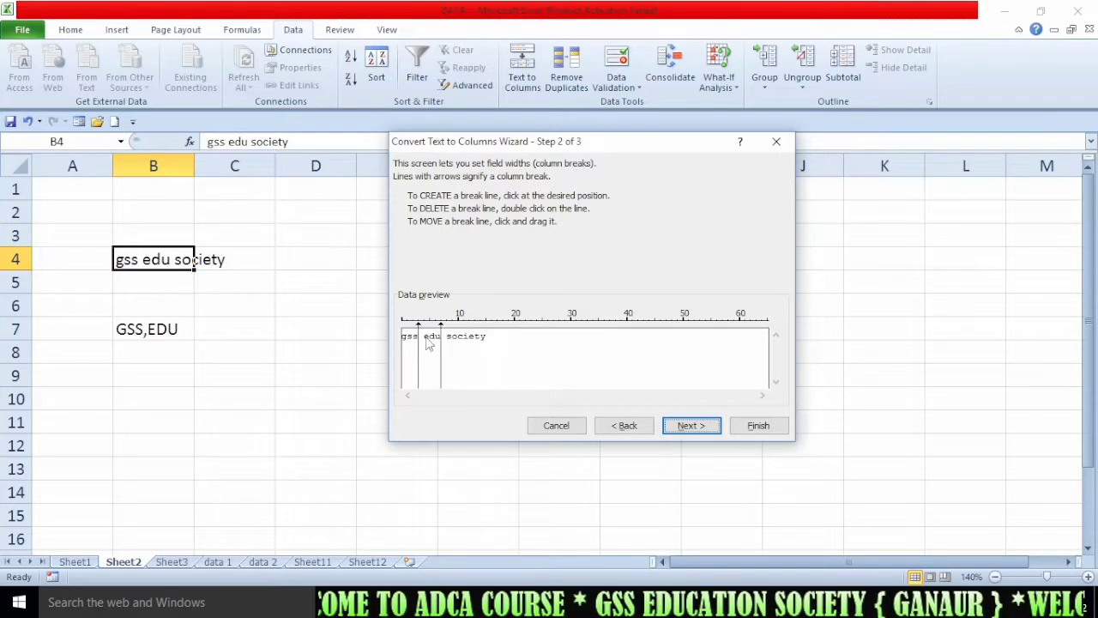
left_click(676, 431)
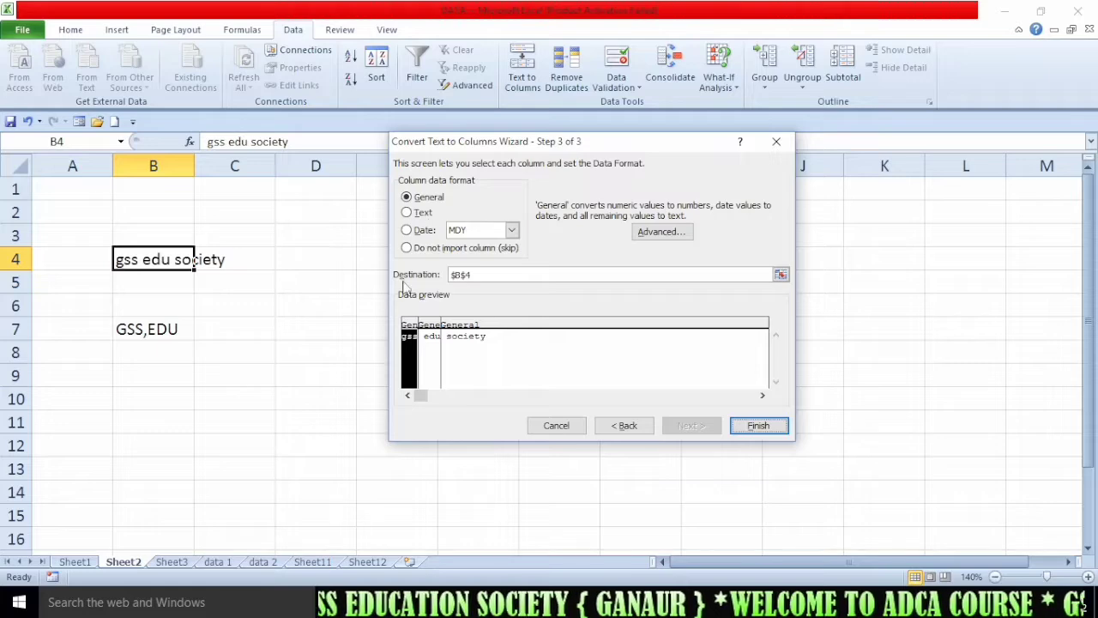
left_click(759, 425)
left_click(311, 358)
left_click_drag(131, 265, 393, 262)
left_click(327, 373)
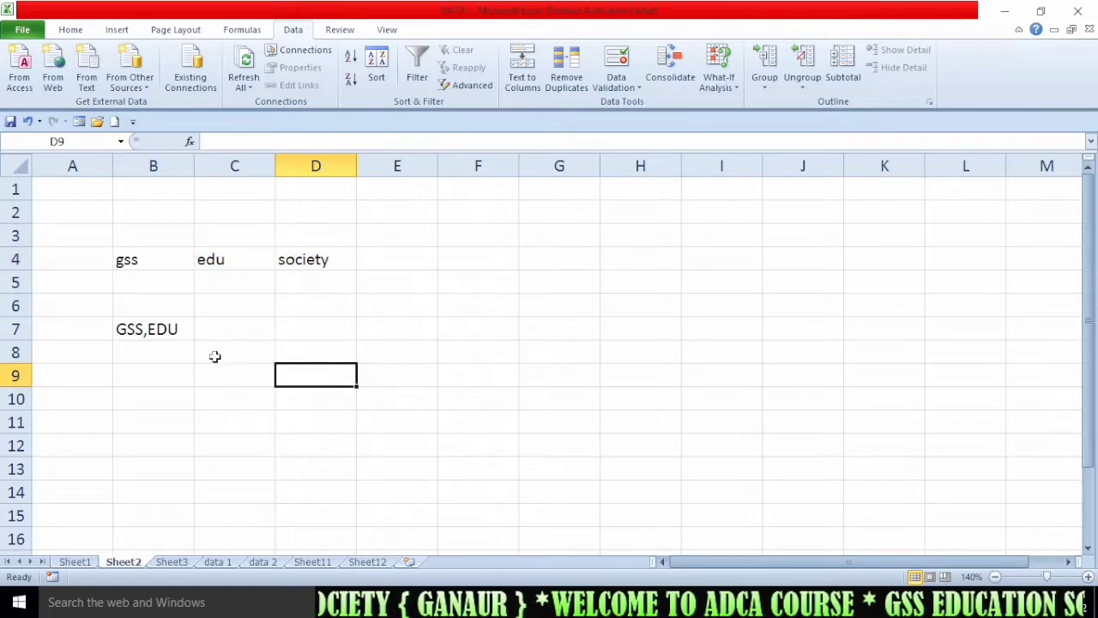
Split the text in B7 into separate columns with Text to Columns, using Delimited with Comma added as a delimiter
left_click(155, 333)
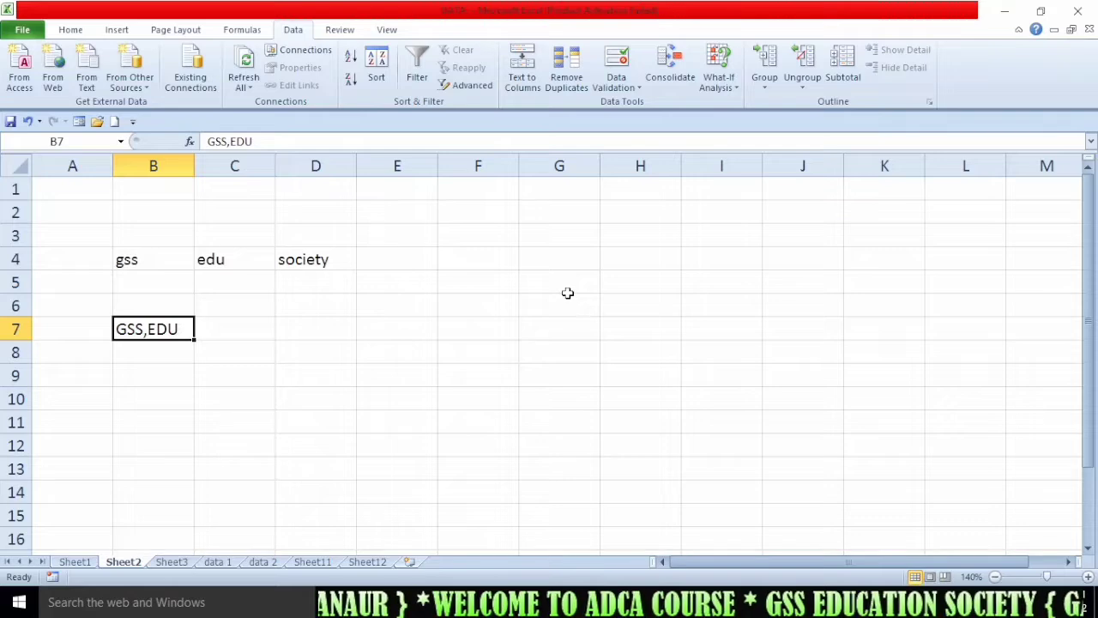
left_click(522, 69)
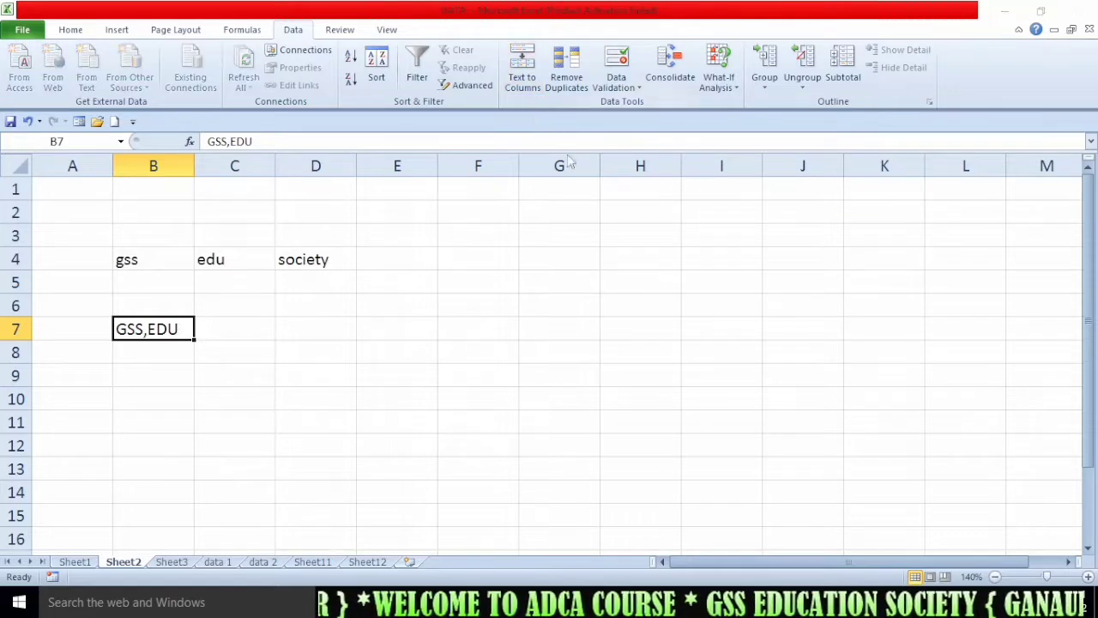
left_click_drag(614, 120, 610, 107)
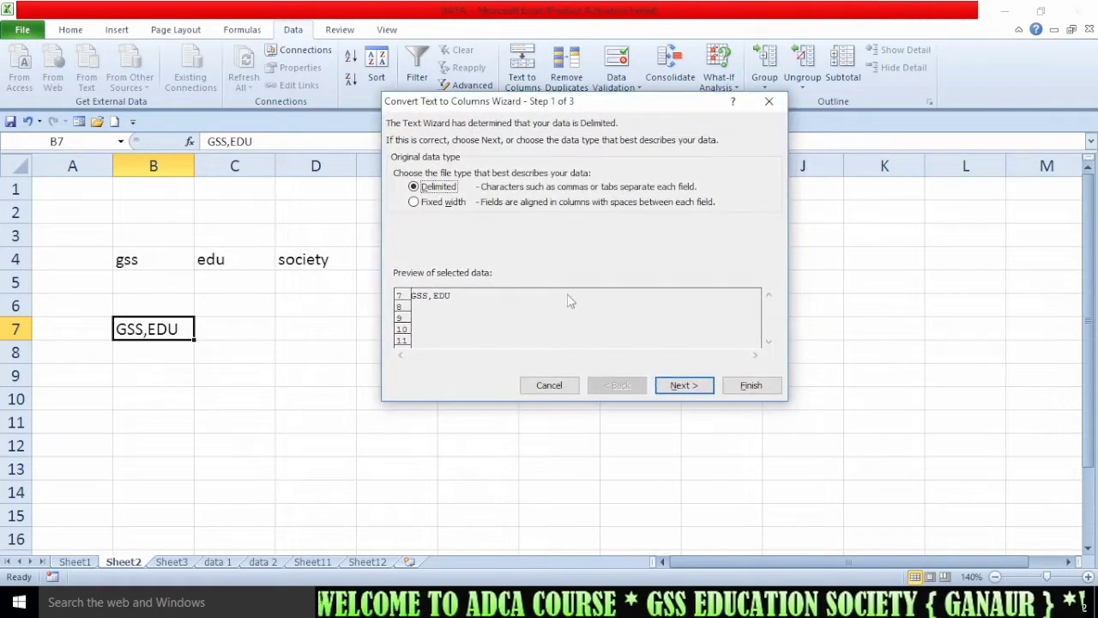
left_click(685, 385)
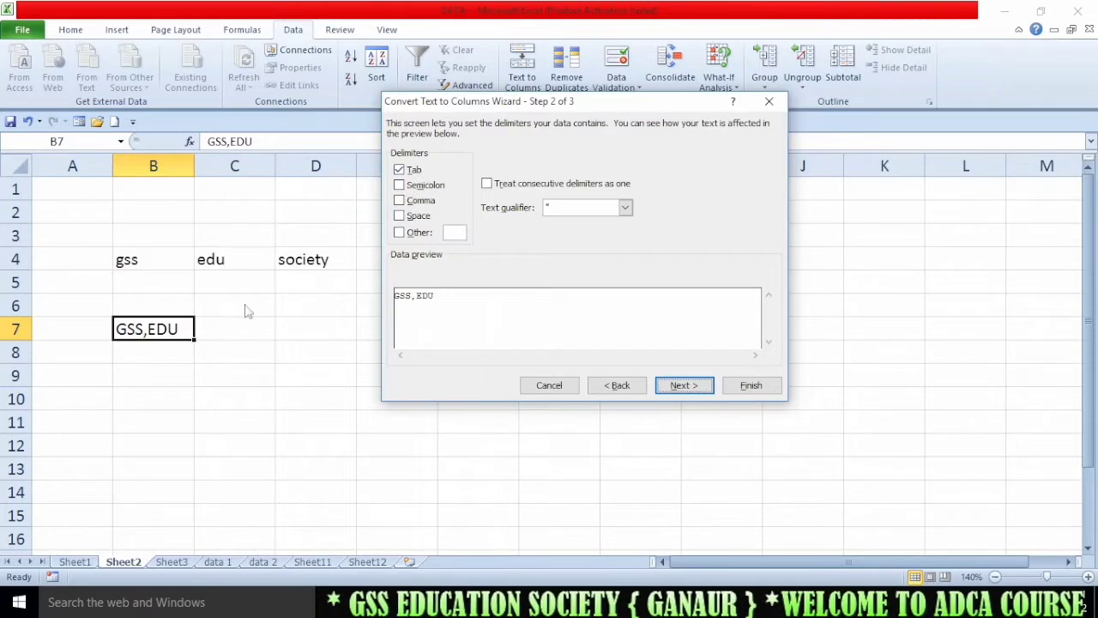
left_click(410, 203)
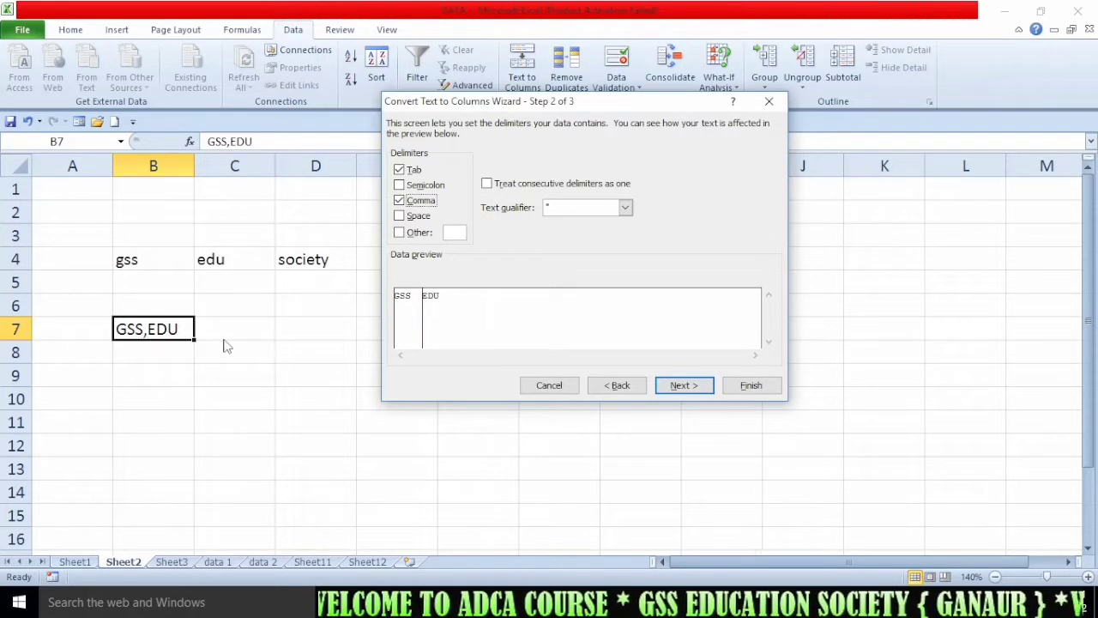
left_click(683, 385)
left_click(748, 386)
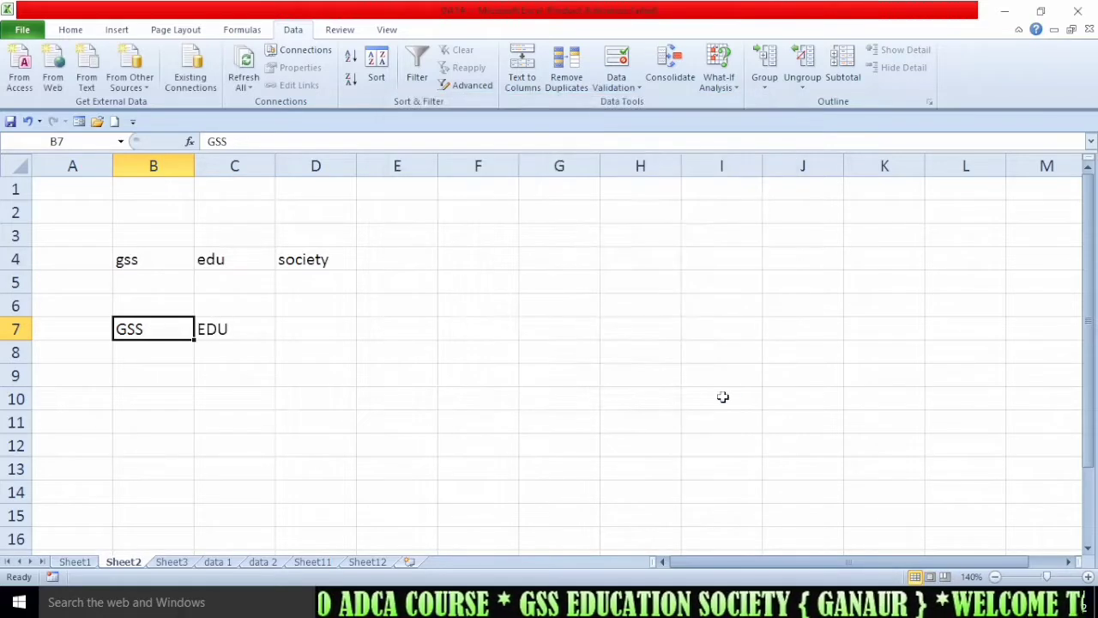
left_click(294, 397)
left_click_drag(123, 254, 300, 340)
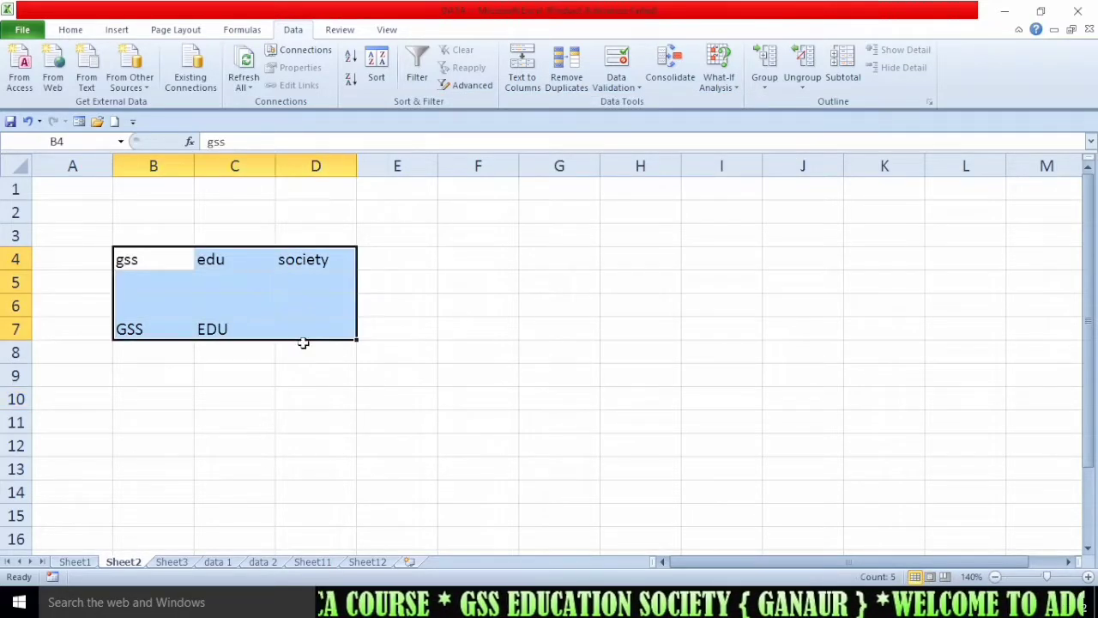
left_click(294, 443)
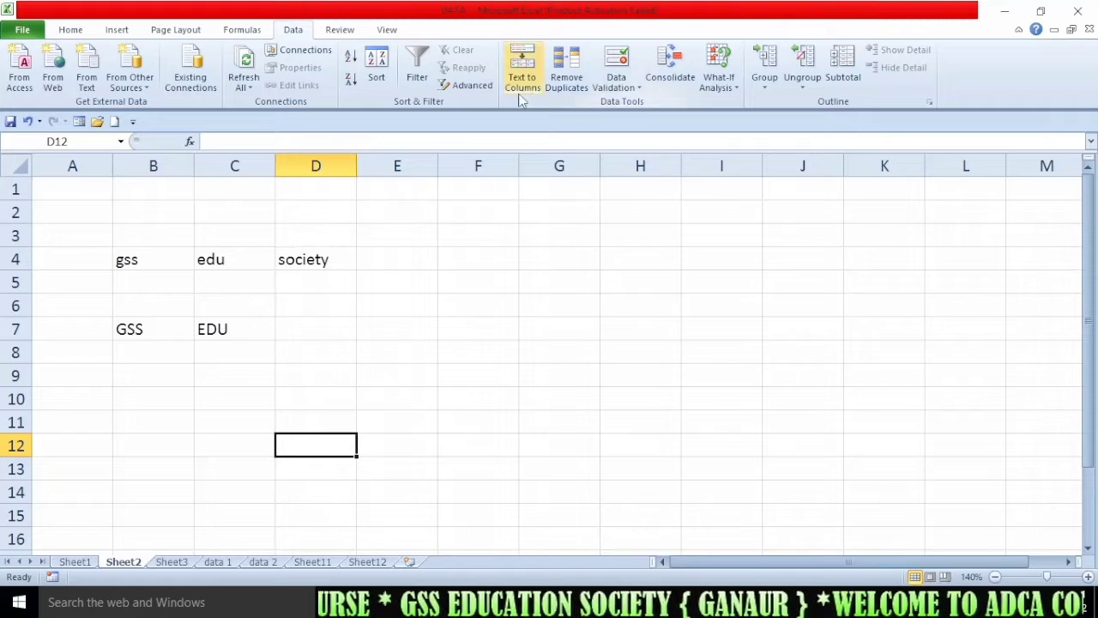
left_click(340, 329)
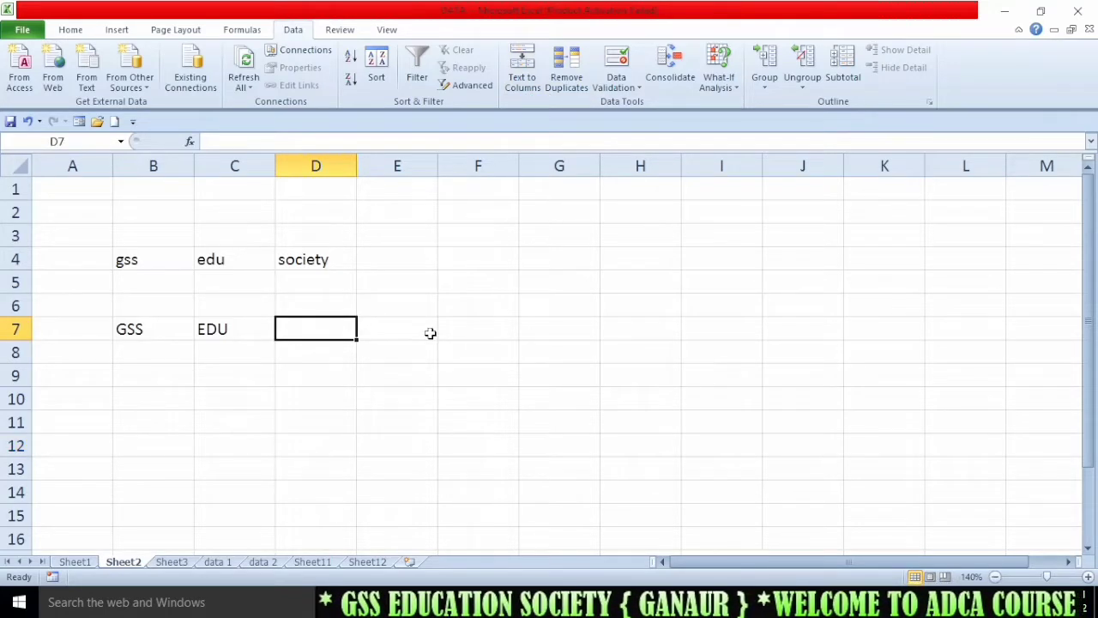
left_click(415, 402)
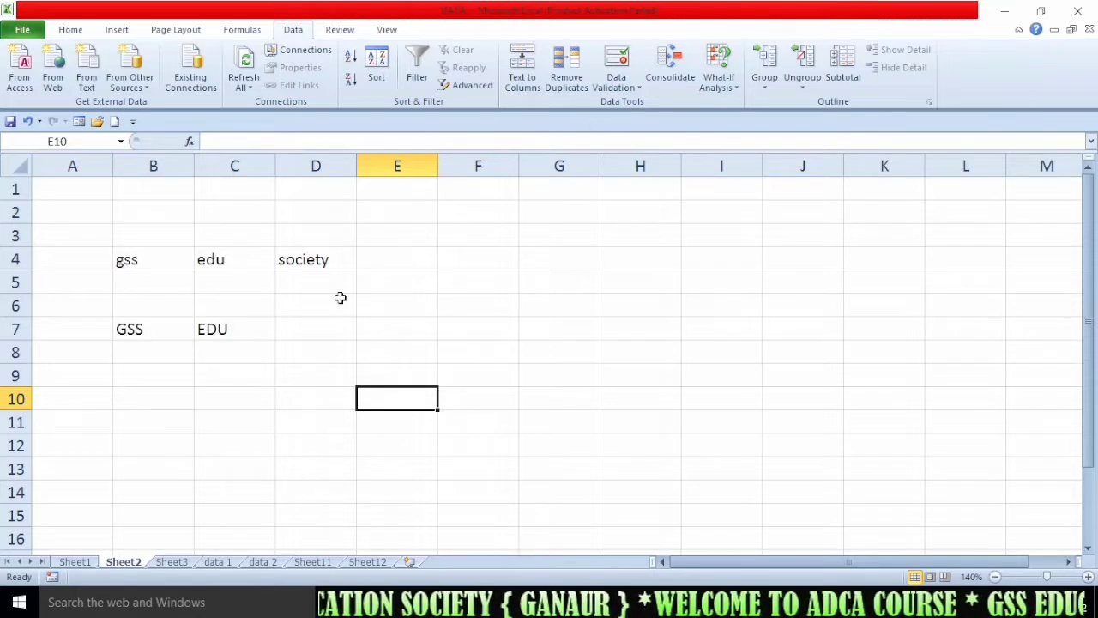
left_click_drag(140, 262, 525, 358)
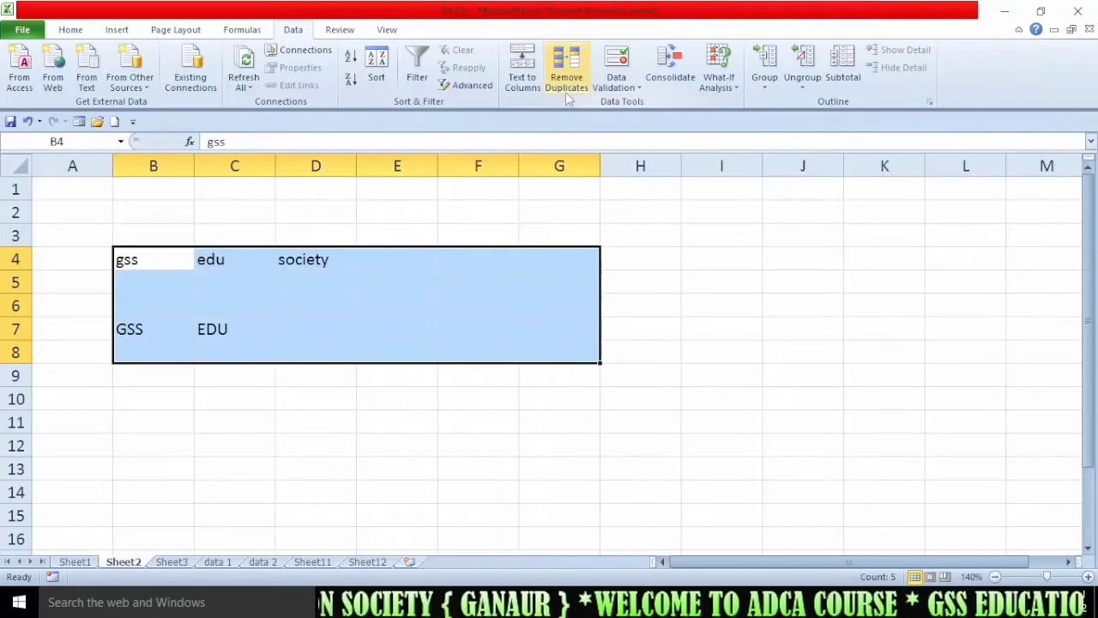
left_click(534, 231)
left_click(364, 352)
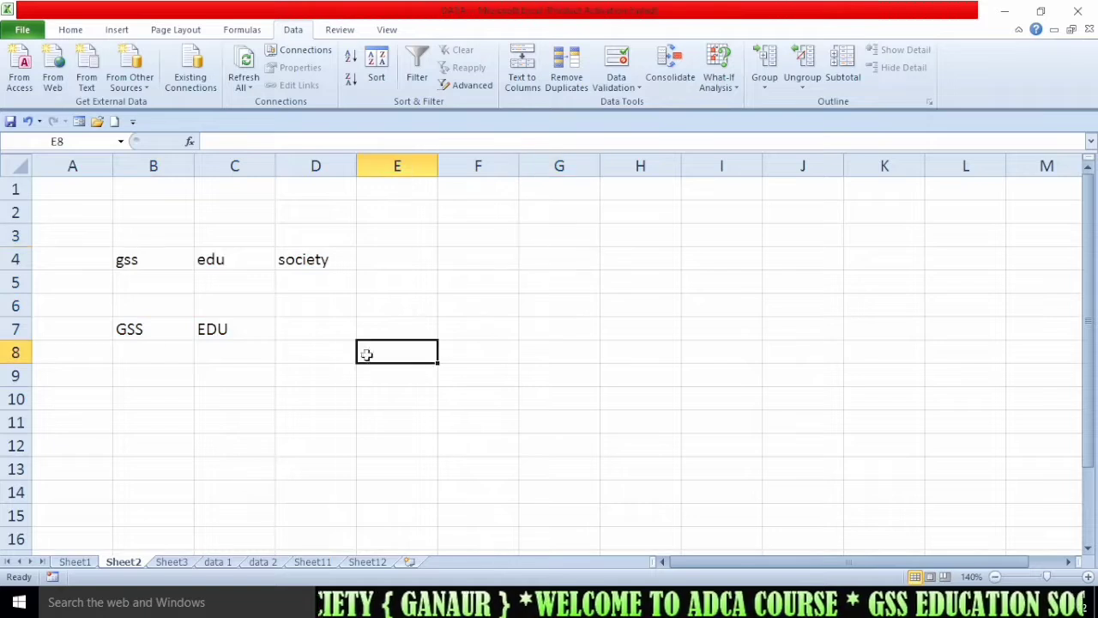
Clear the contents of the range B4:E8 on Sheet2
left_click_drag(123, 260, 418, 359)
key("Delete")
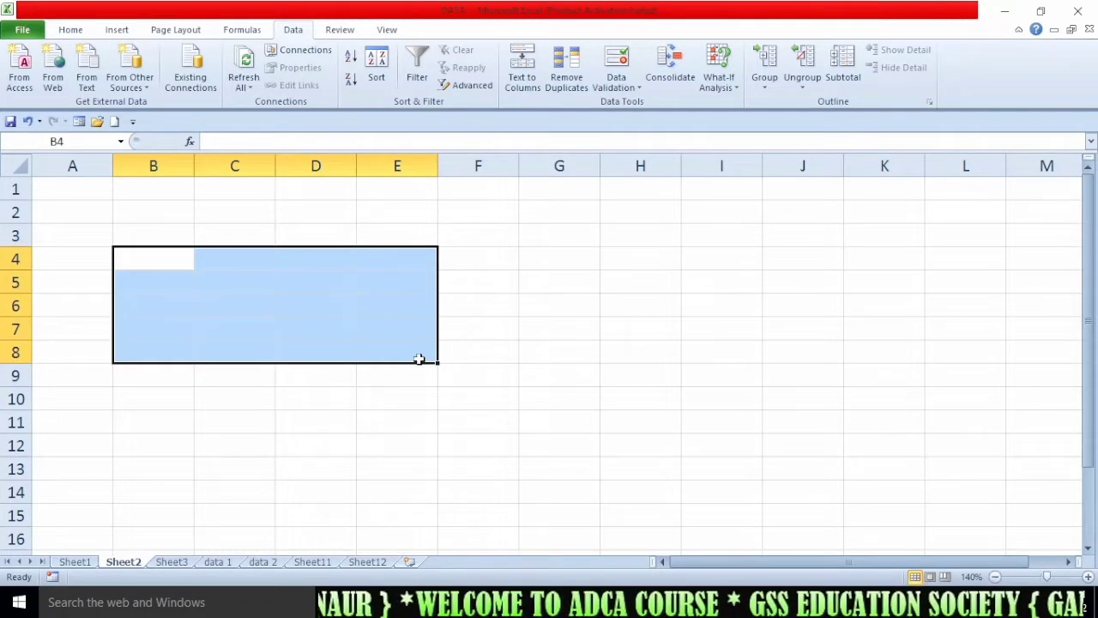
left_click(384, 460)
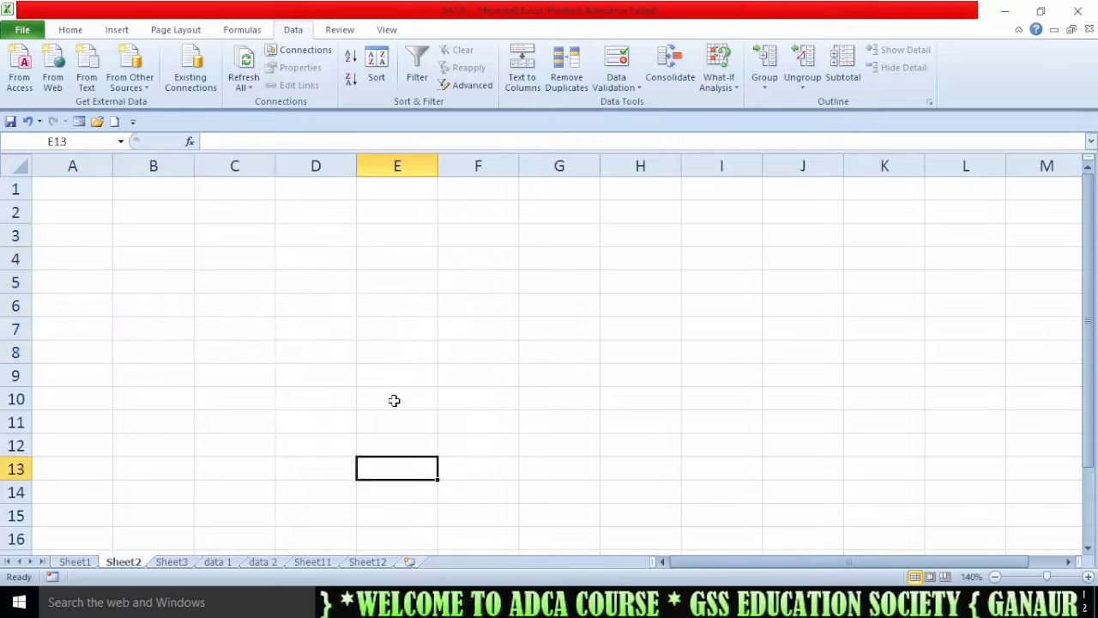
On Sheet1, widen column A so the names fit and select the empty cell A9 below them
left_click(75, 562)
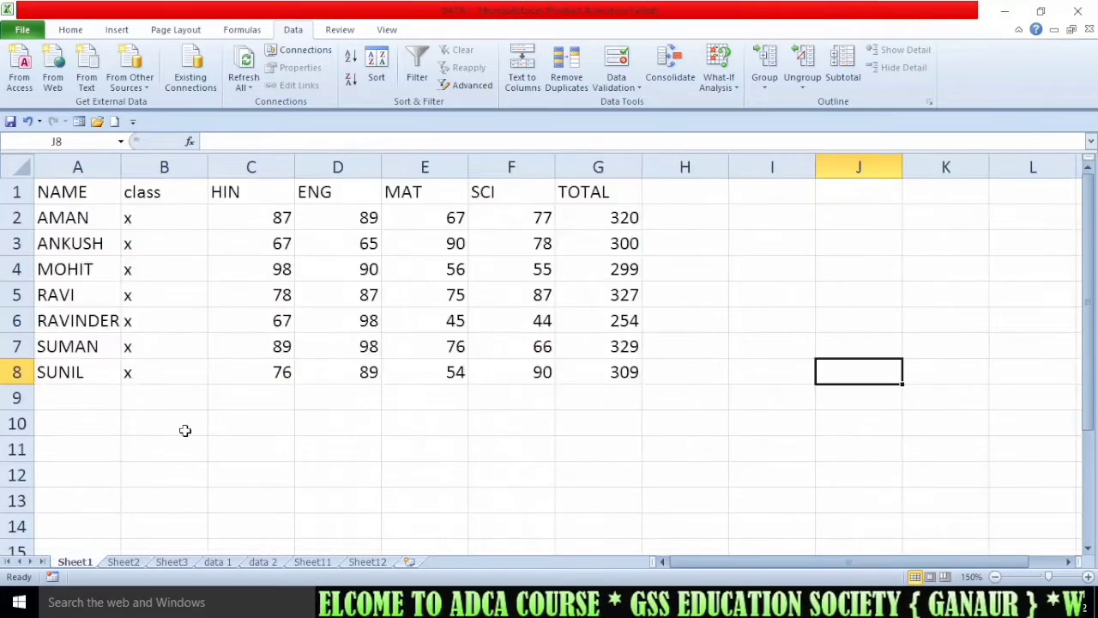
left_click_drag(122, 166, 150, 167)
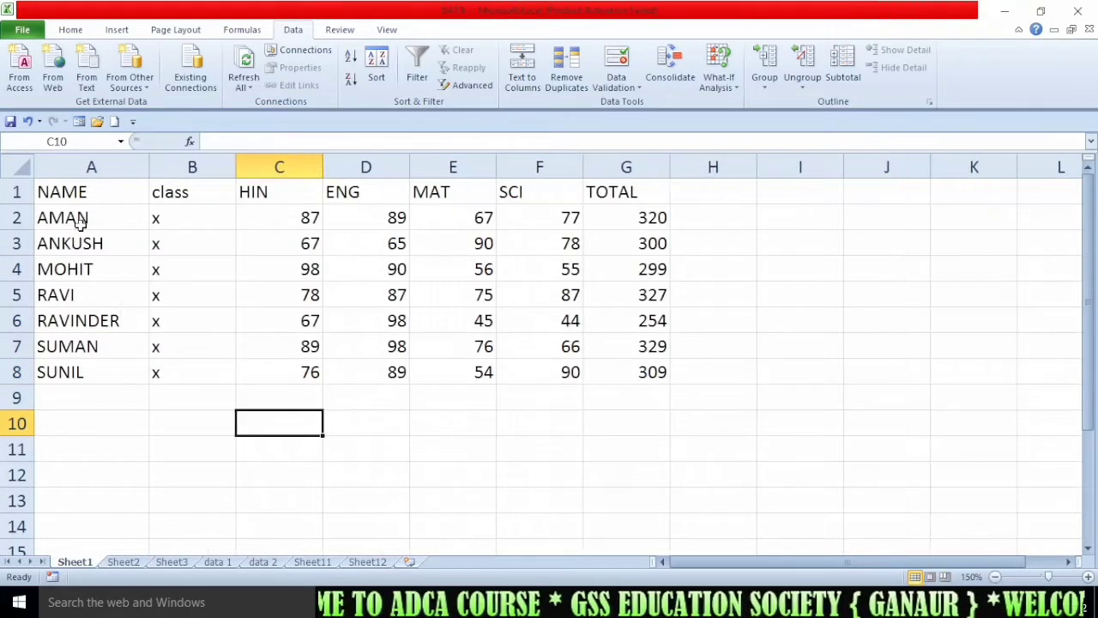
left_click_drag(78, 191, 103, 465)
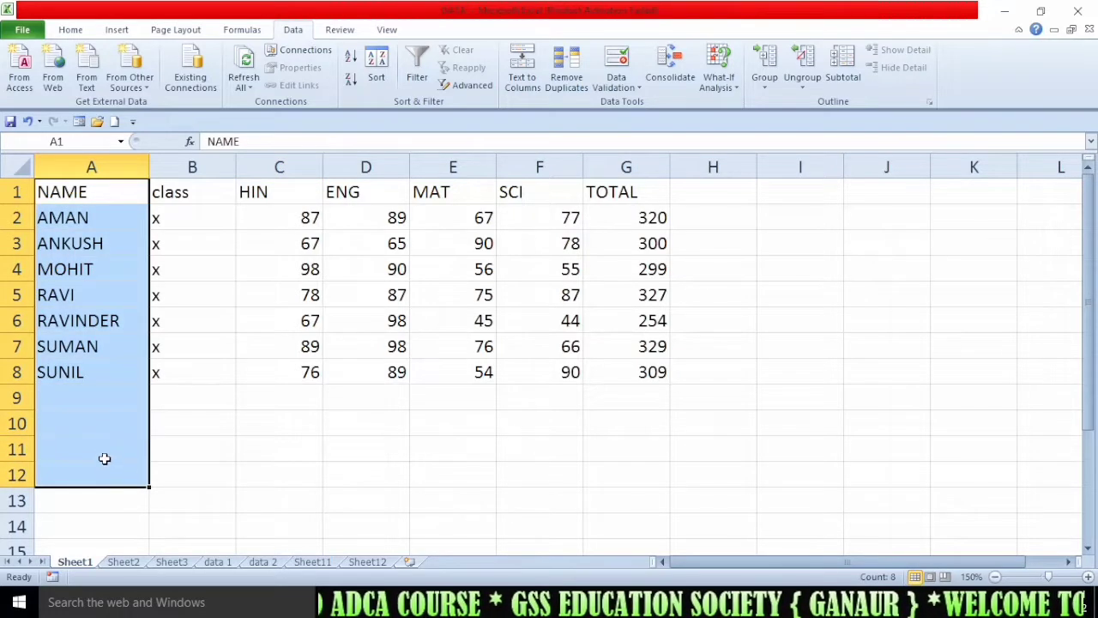
left_click(105, 467)
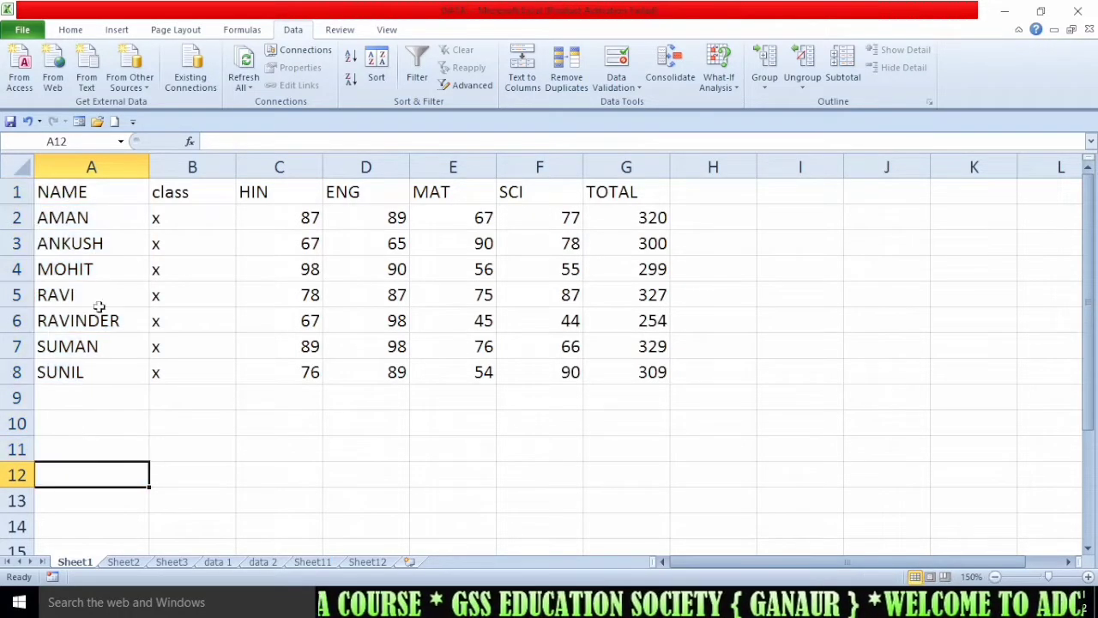
left_click(98, 424)
left_click(92, 399)
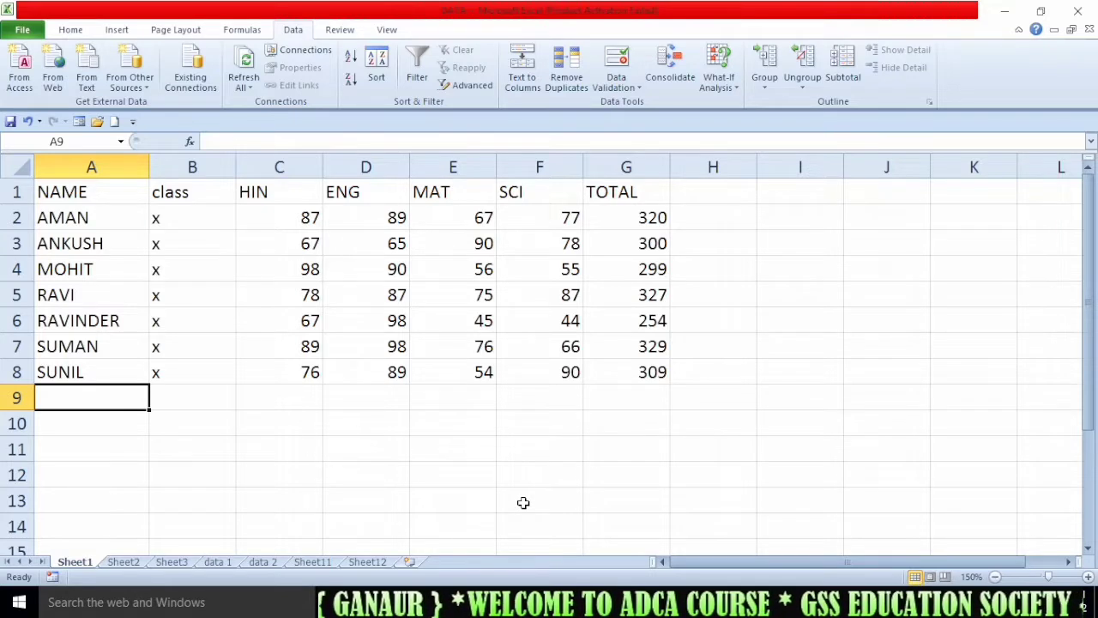
Copy the student names in A2:A8 on Sheet1 and paste them into Sheet2 starting at C4
key("Down")
key("Up")
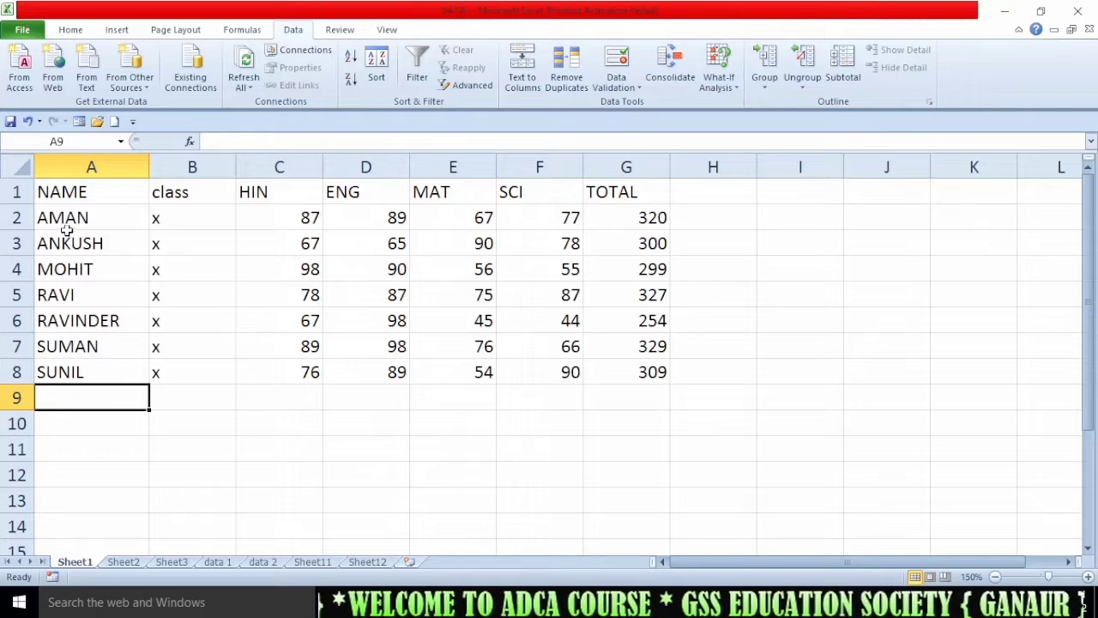
left_click_drag(67, 225, 67, 361)
right_click(72, 332)
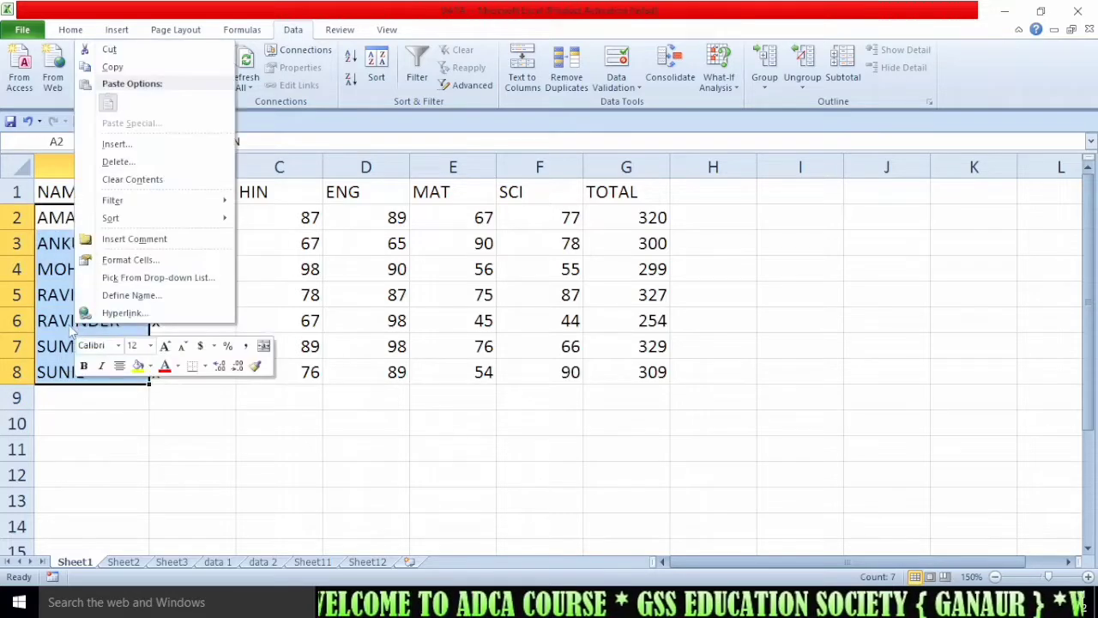
left_click(110, 67)
left_click(122, 561)
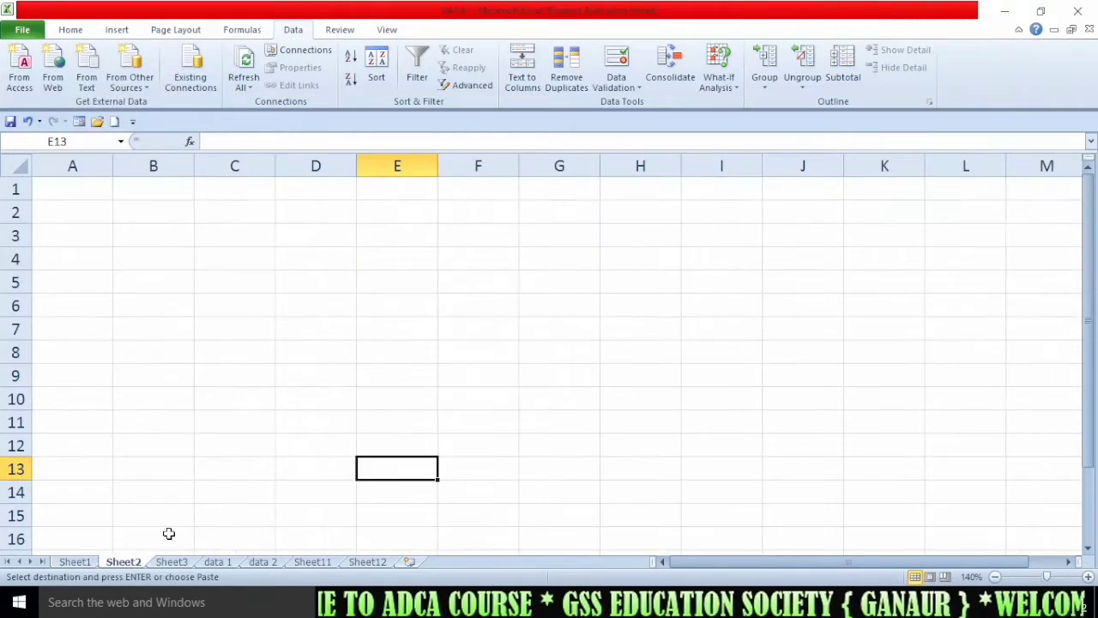
left_click(235, 256)
key("Return")
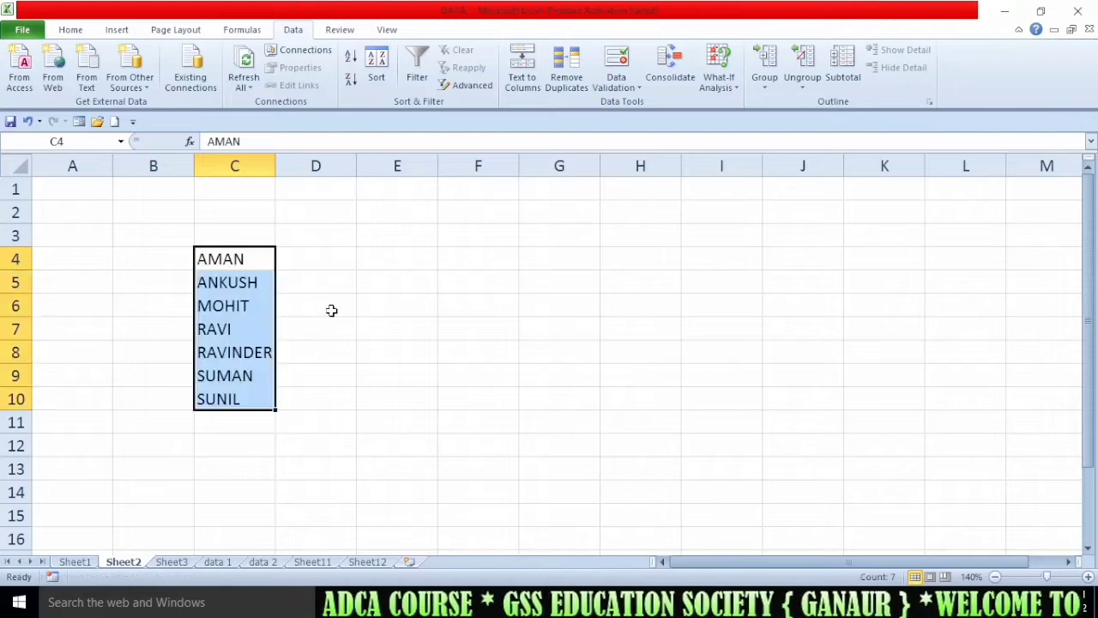
Enter a duplicate of the first student's name in C11, directly below the pasted list
left_click(292, 443)
left_click(233, 429)
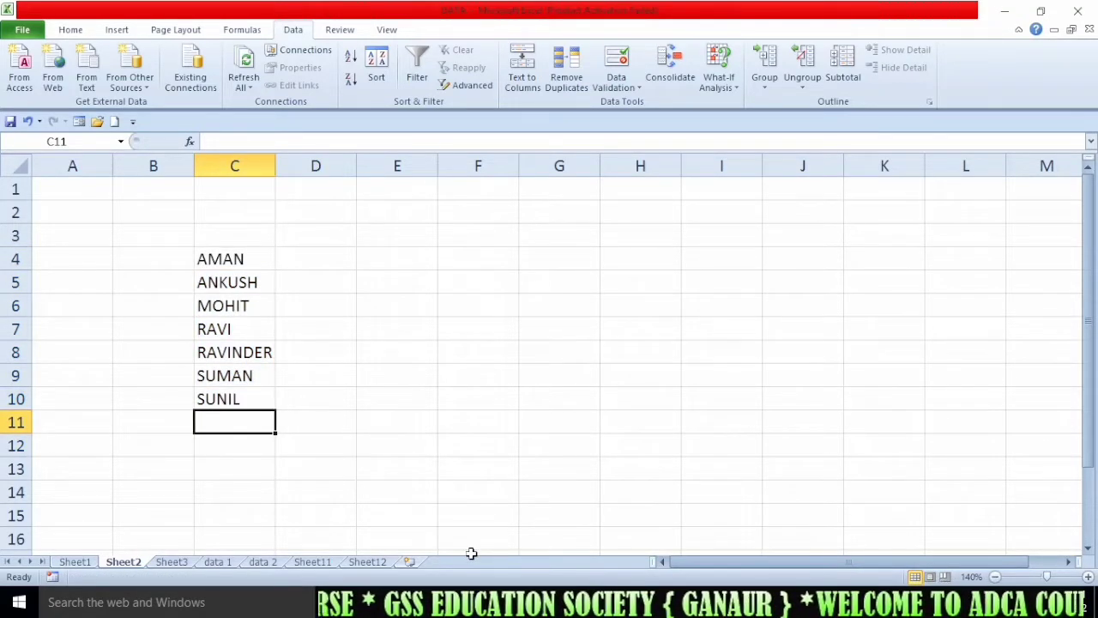
type("AMAN")
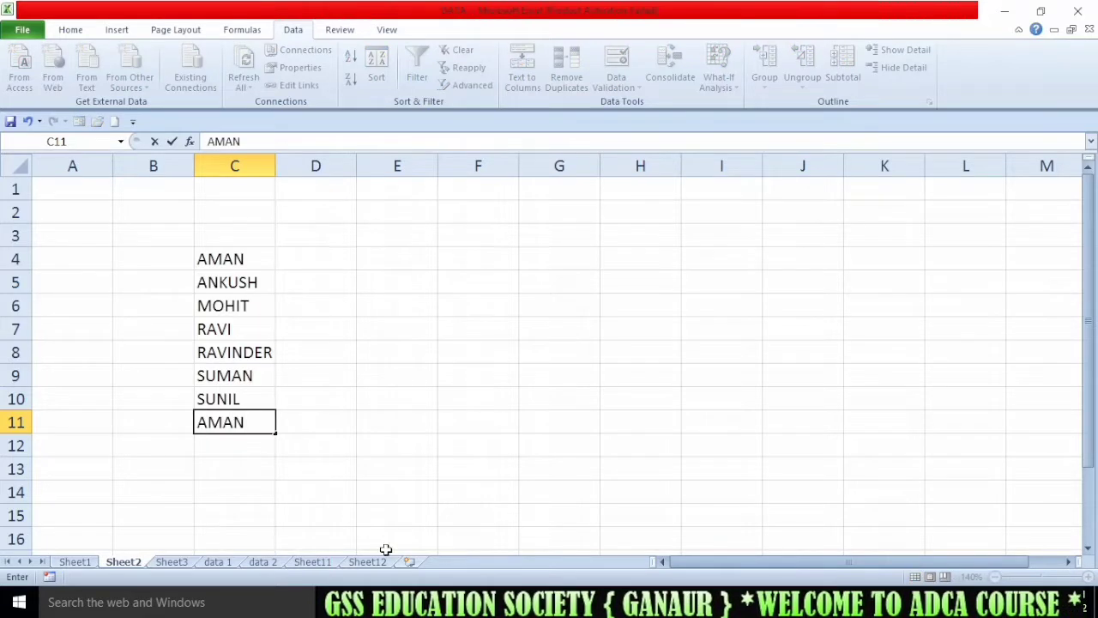
left_click_drag(352, 506, 359, 519)
left_click(467, 452)
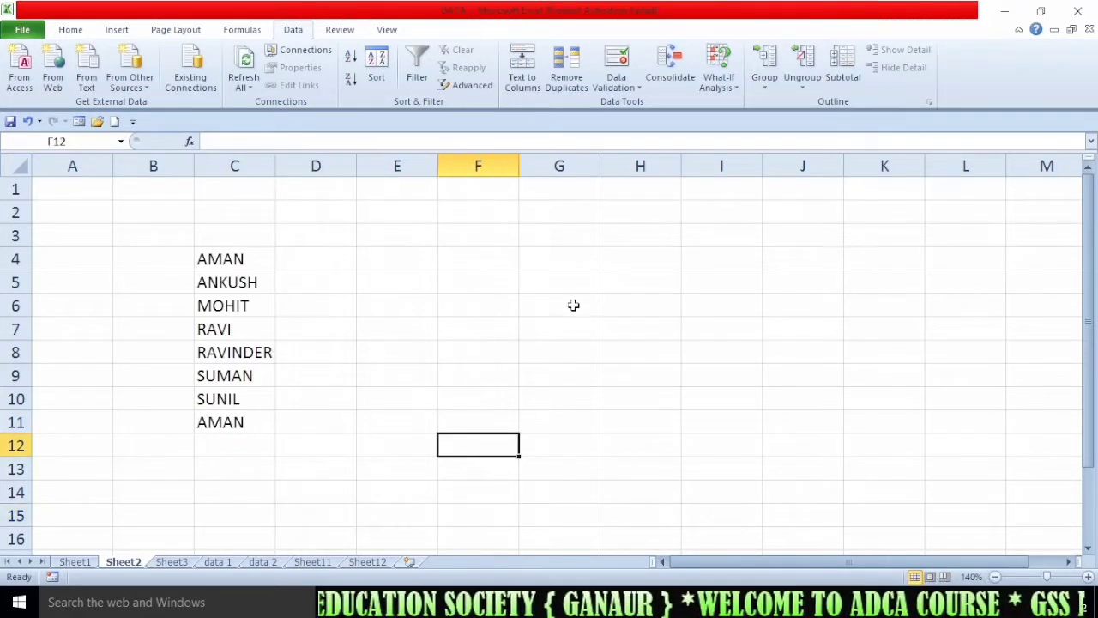
Enter the numbers 45, 56, 78 and 45 in cells F4 to F7
left_click(489, 264)
type("45")
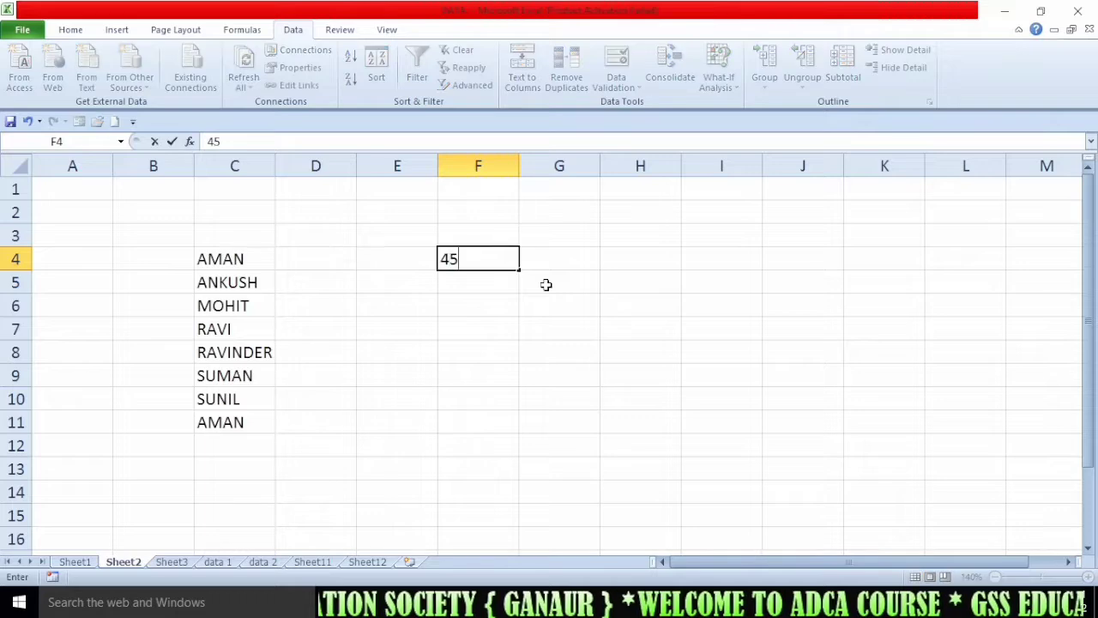
key("Return")
type("56")
key("Return")
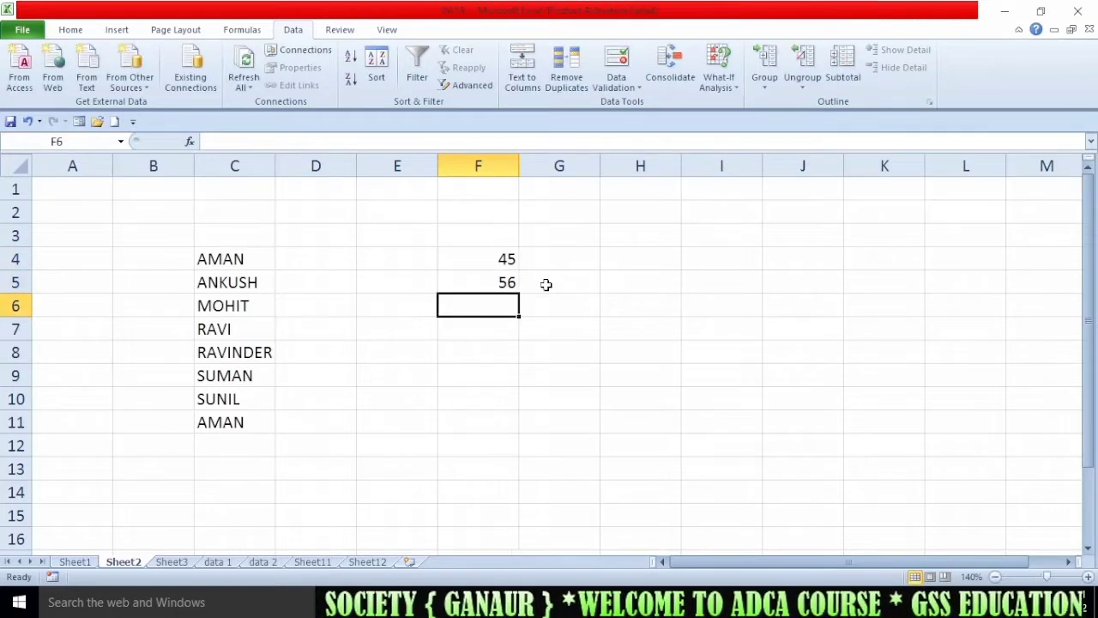
type("78")
key("Return")
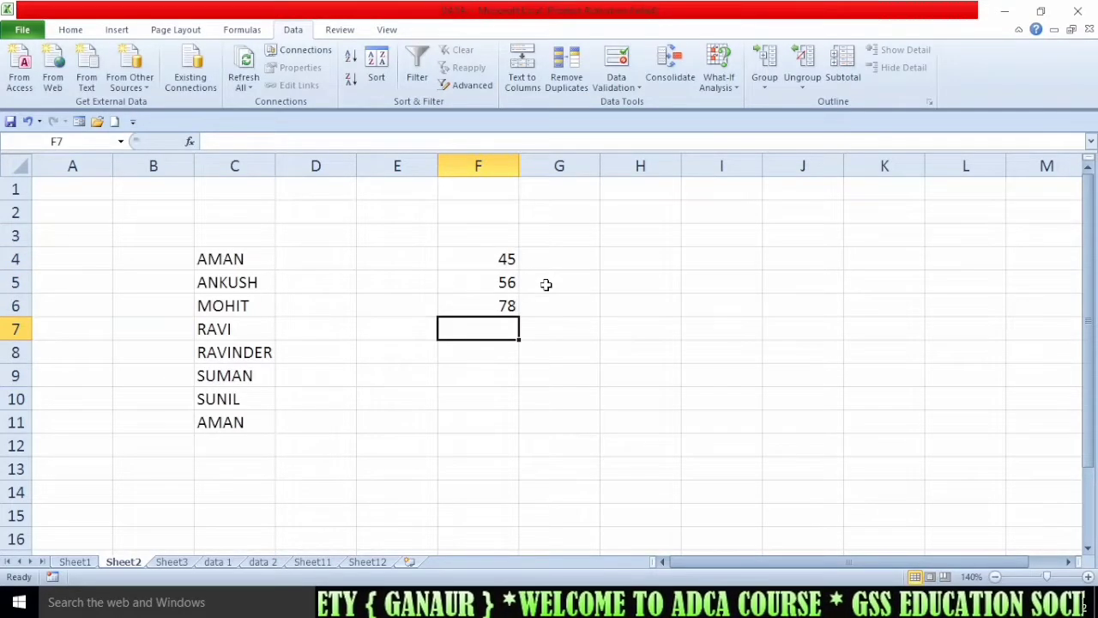
type("45")
left_click(528, 351)
left_click(497, 259)
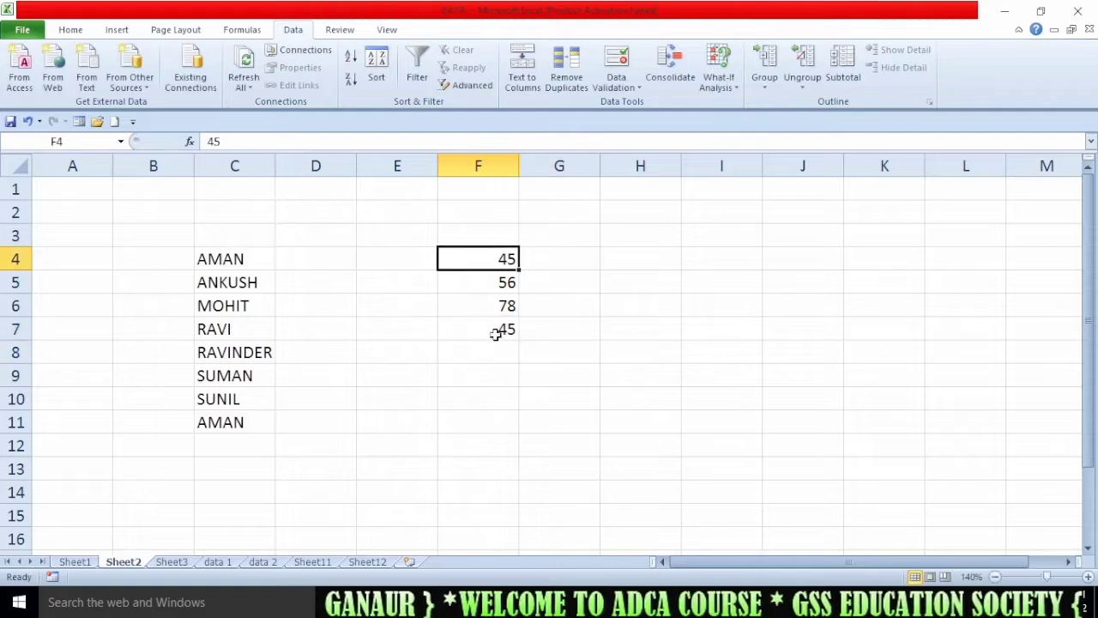
left_click(496, 334)
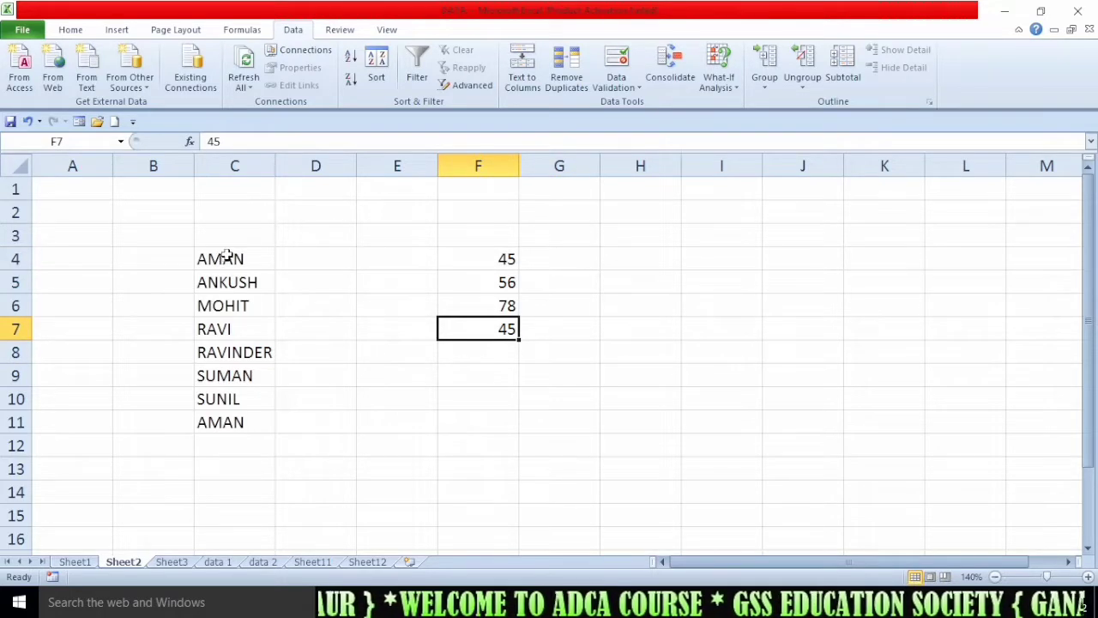
Remove duplicates from the name list in C4:C11, with Column C checked and no header row
left_click_drag(228, 256, 254, 415)
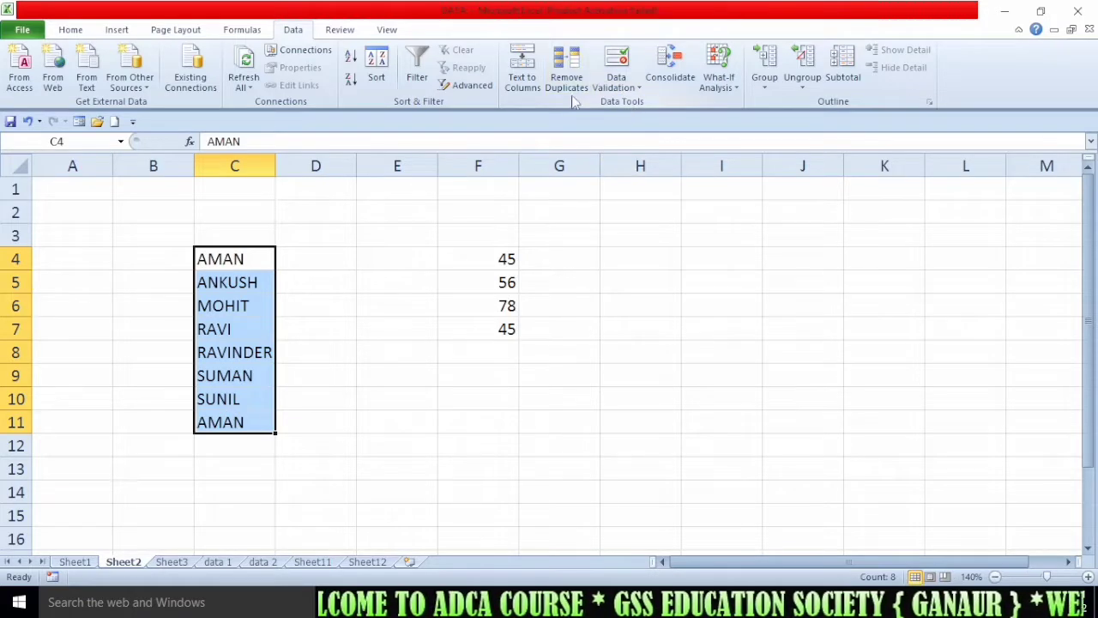
left_click(566, 70)
left_click_drag(716, 164, 742, 148)
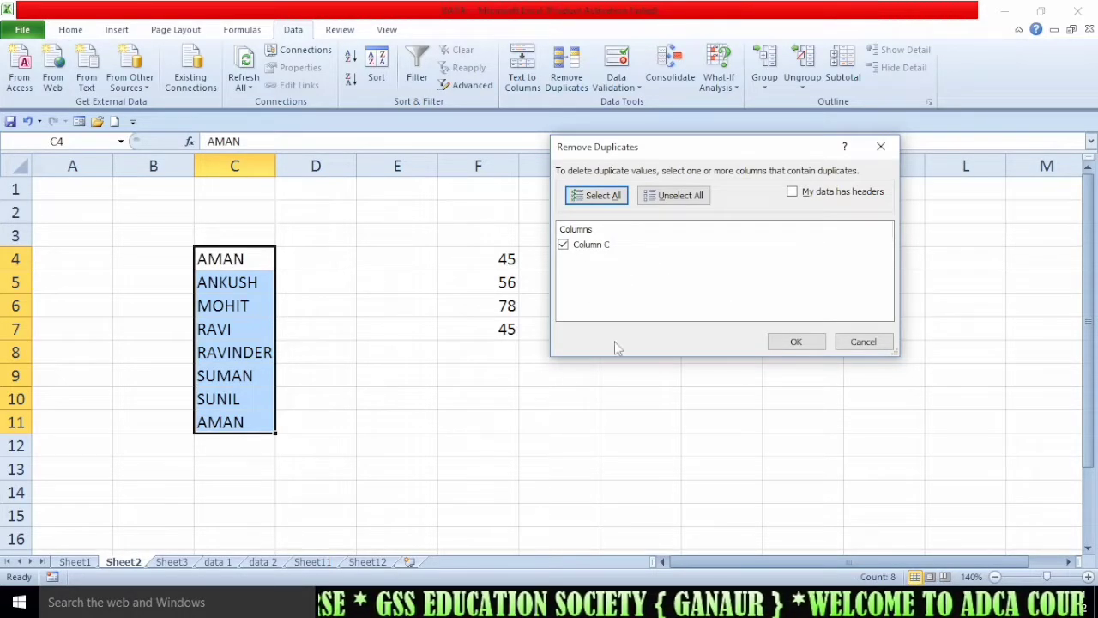
left_click(797, 342)
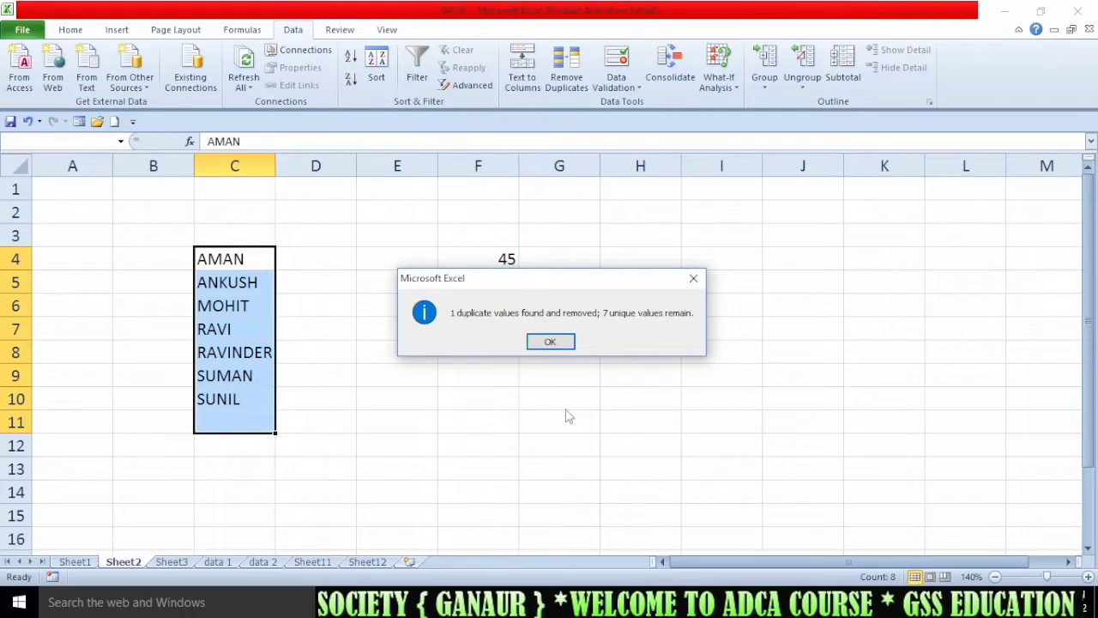
left_click(550, 342)
Remove duplicates from the numbers in F4:F7, with Column F checked and no header row
left_click(499, 258)
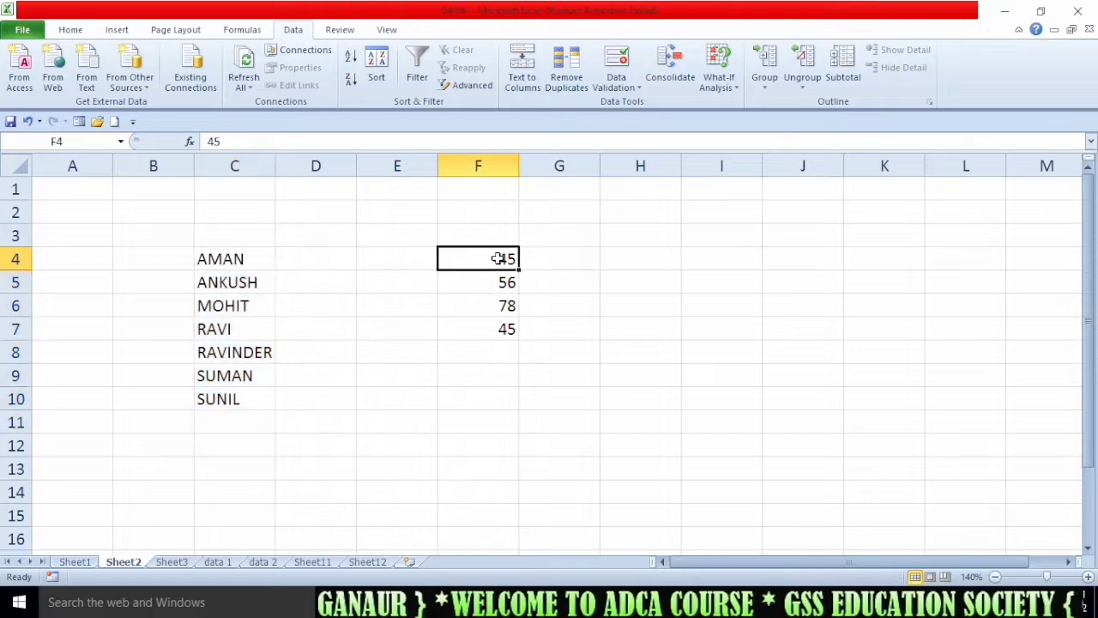
left_click_drag(499, 259, 502, 341)
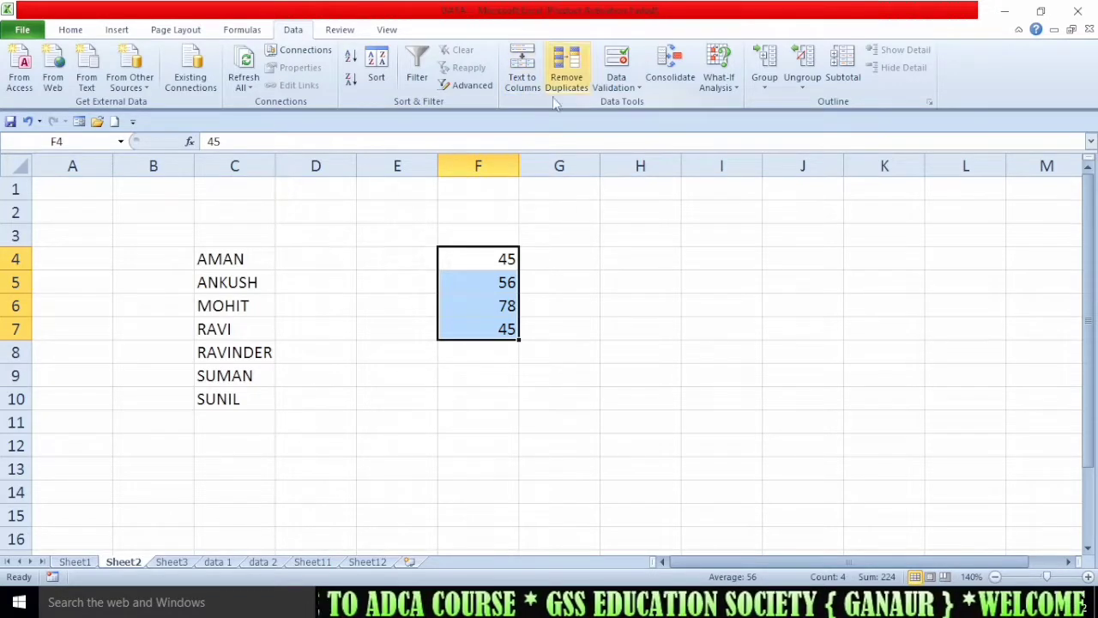
left_click(572, 86)
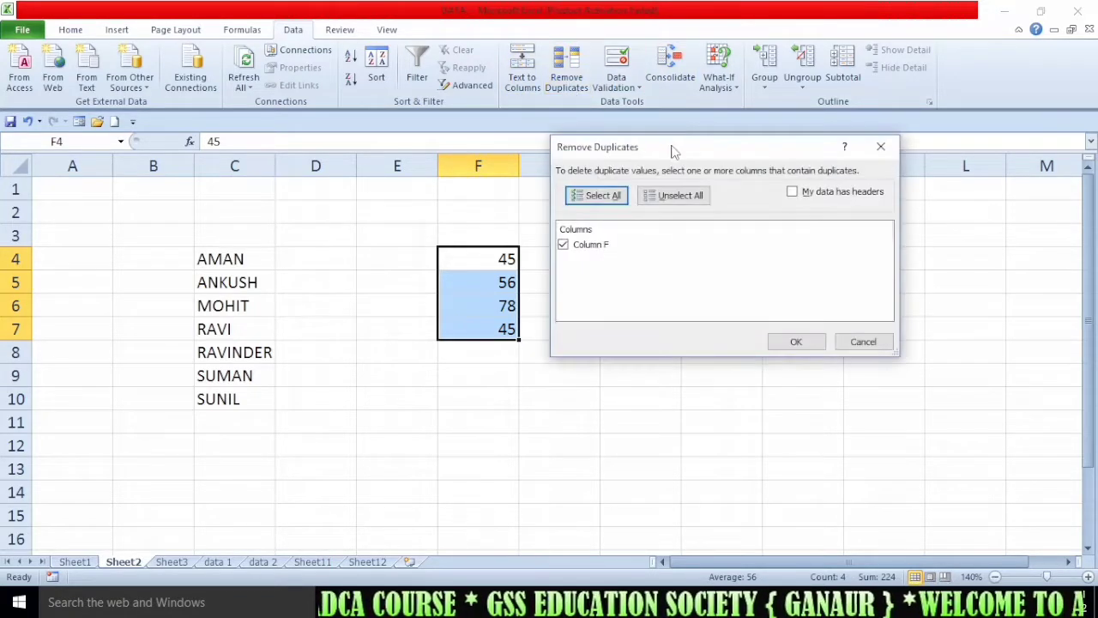
left_click_drag(674, 152, 711, 147)
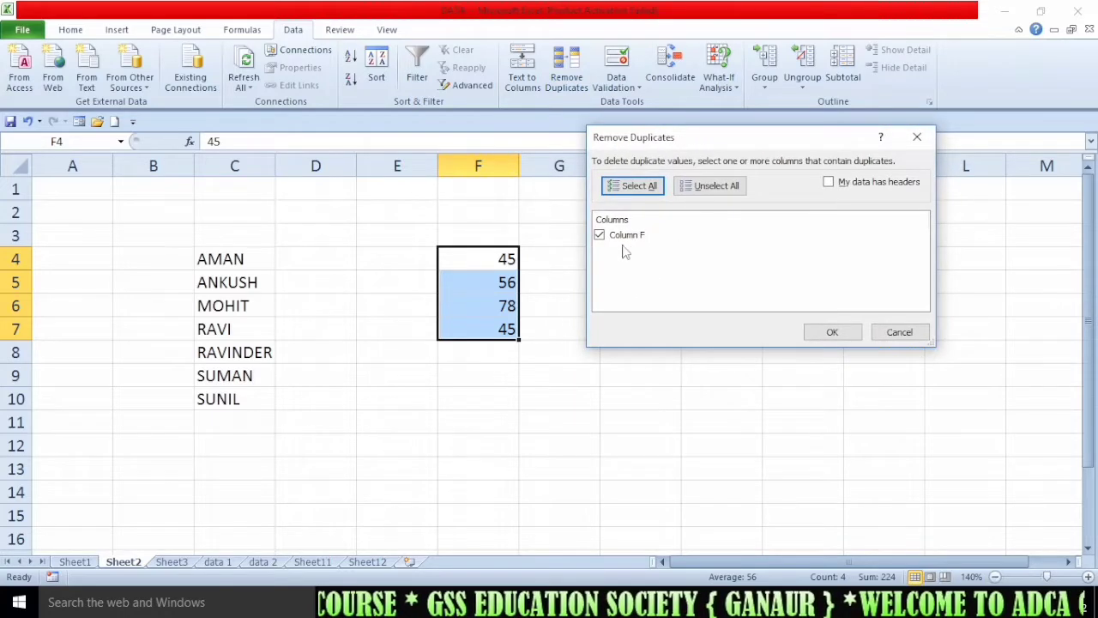
left_click(830, 333)
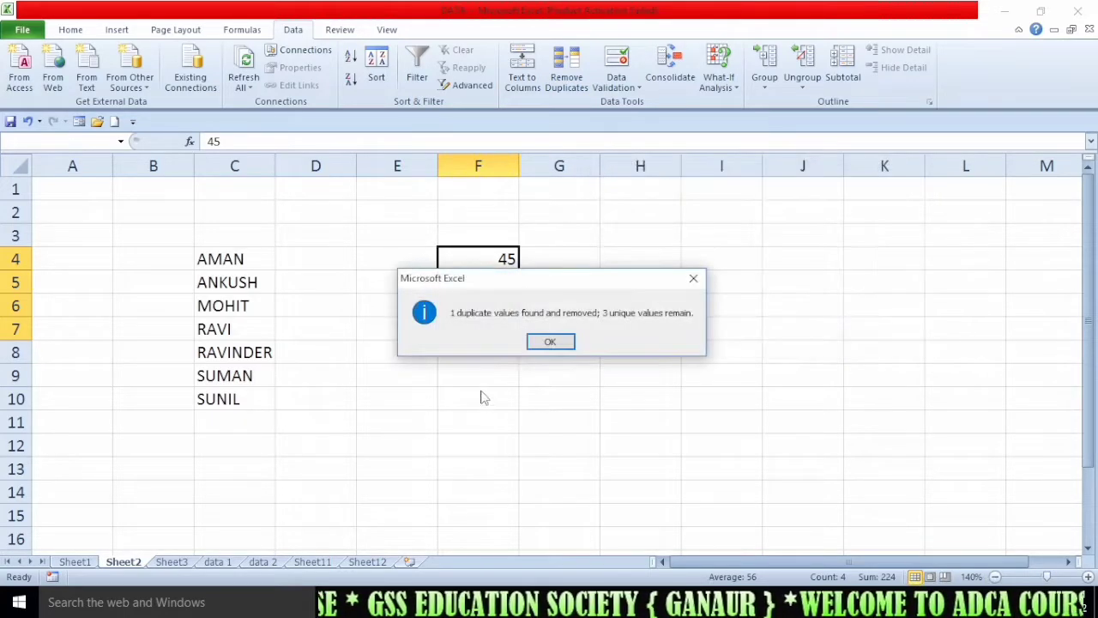
left_click(550, 342)
left_click_drag(510, 403, 510, 425)
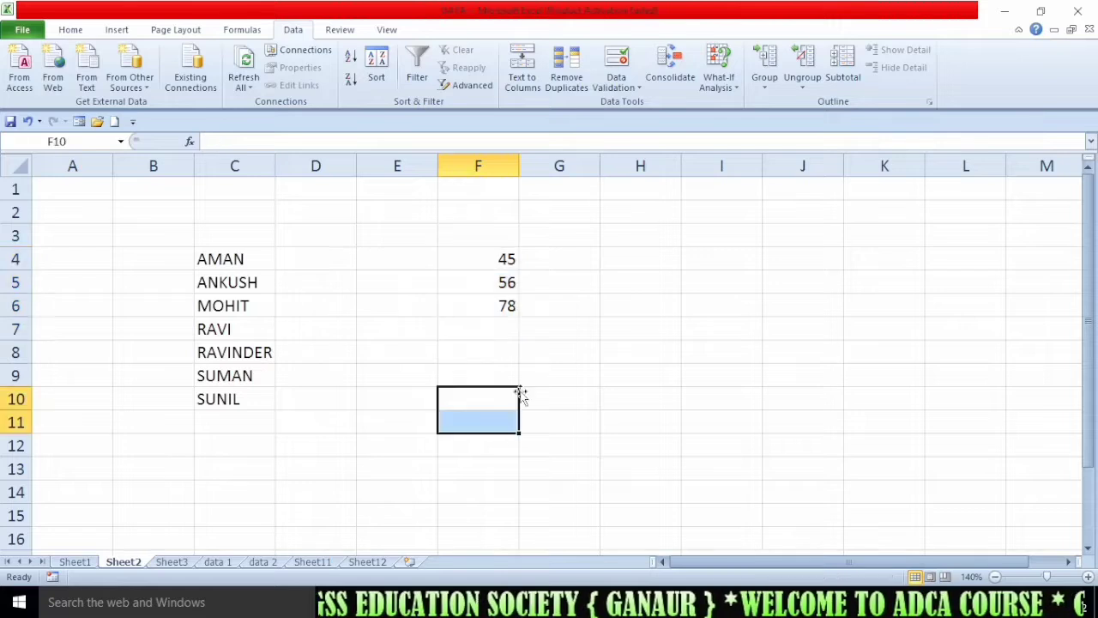
left_click_drag(492, 258, 505, 312)
left_click(460, 422)
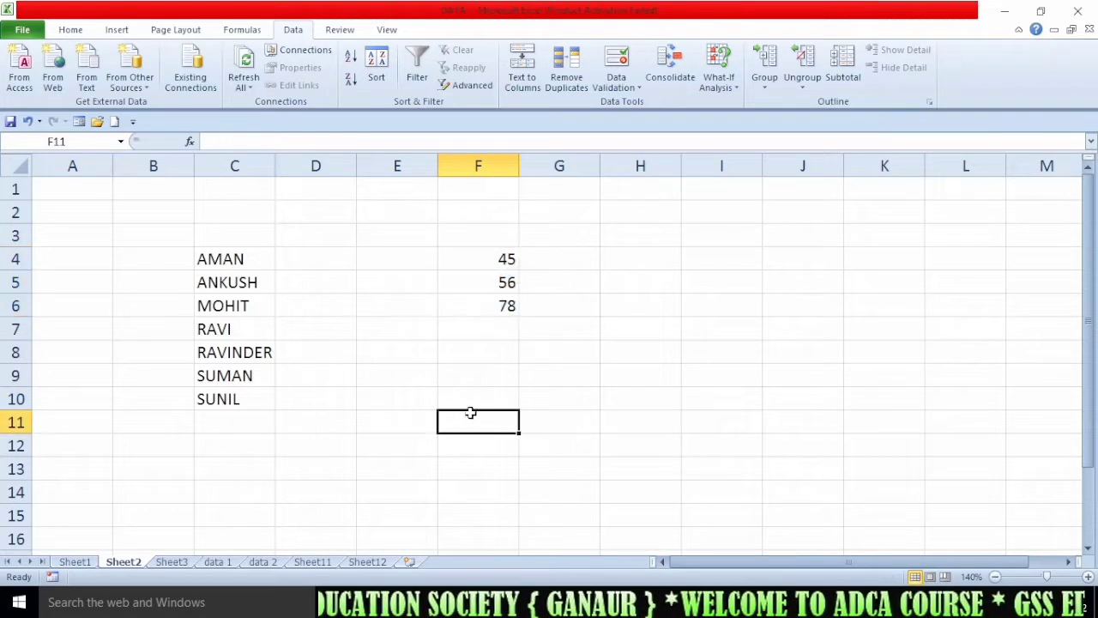
Clear the contents of the range C4:G11 on Sheet2 and select cell C4
left_click(397, 328)
left_click_drag(232, 259, 510, 406)
key("Delete")
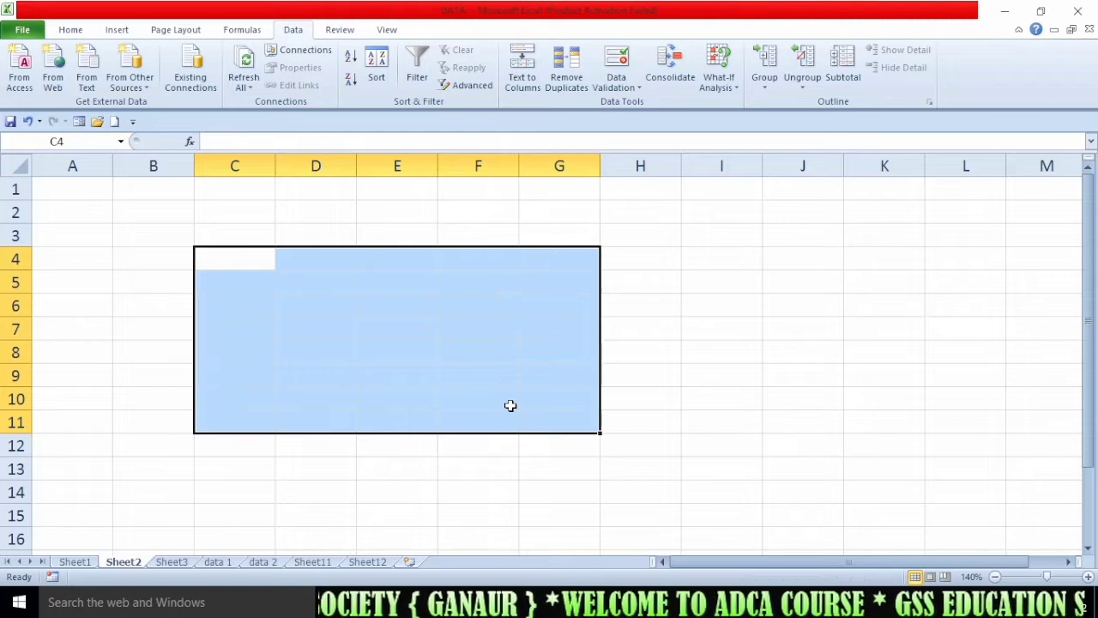
left_click(344, 327)
left_click(243, 256)
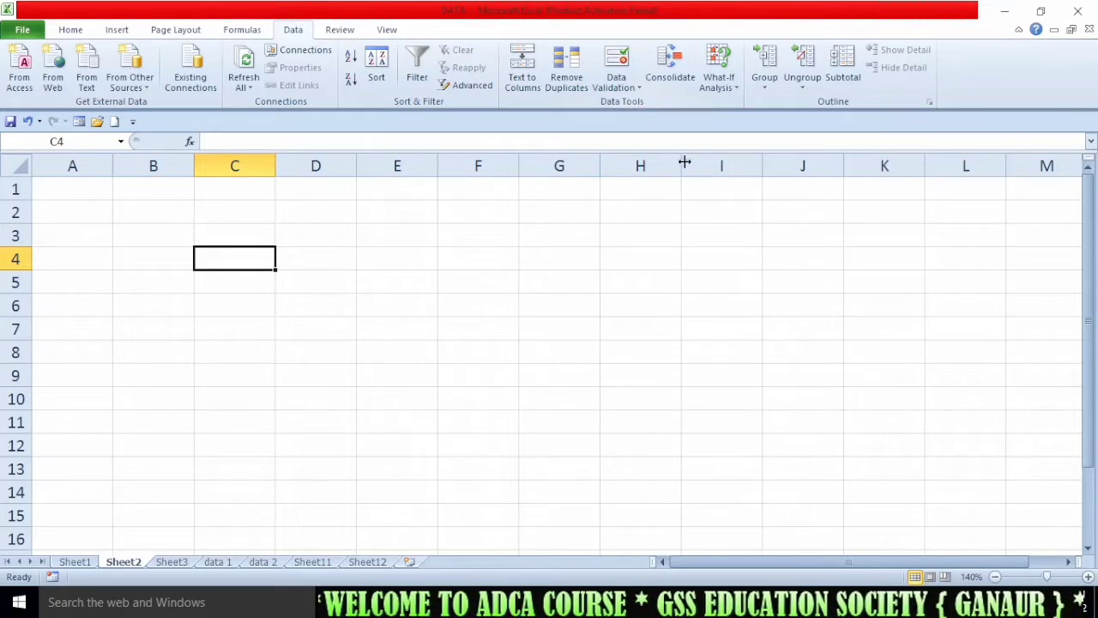
left_click(635, 96)
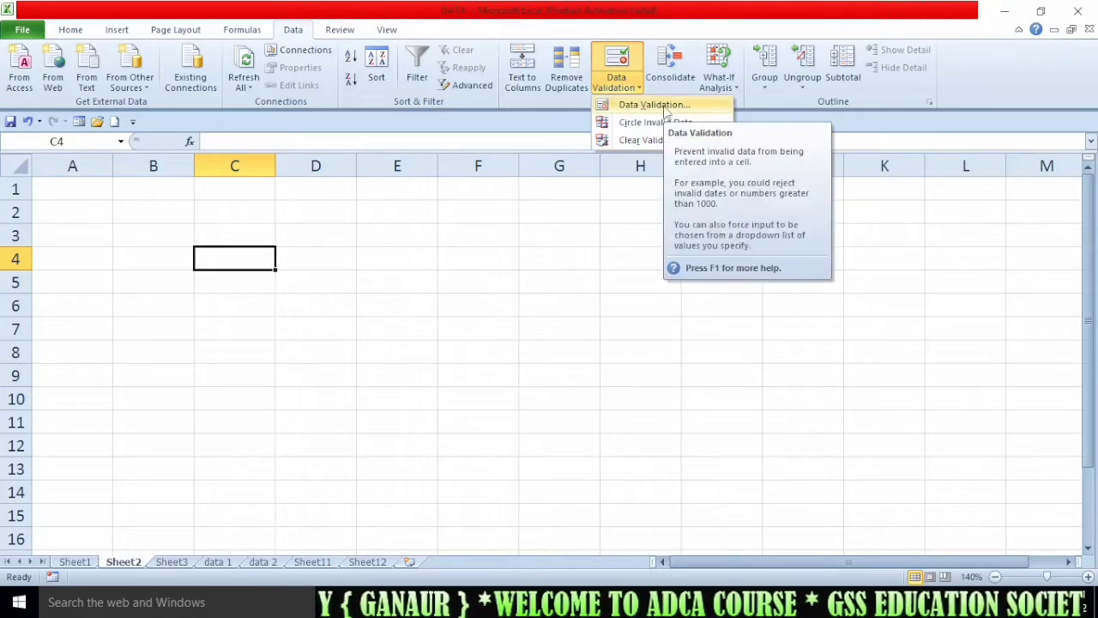
left_click(184, 366)
left_click(616, 84)
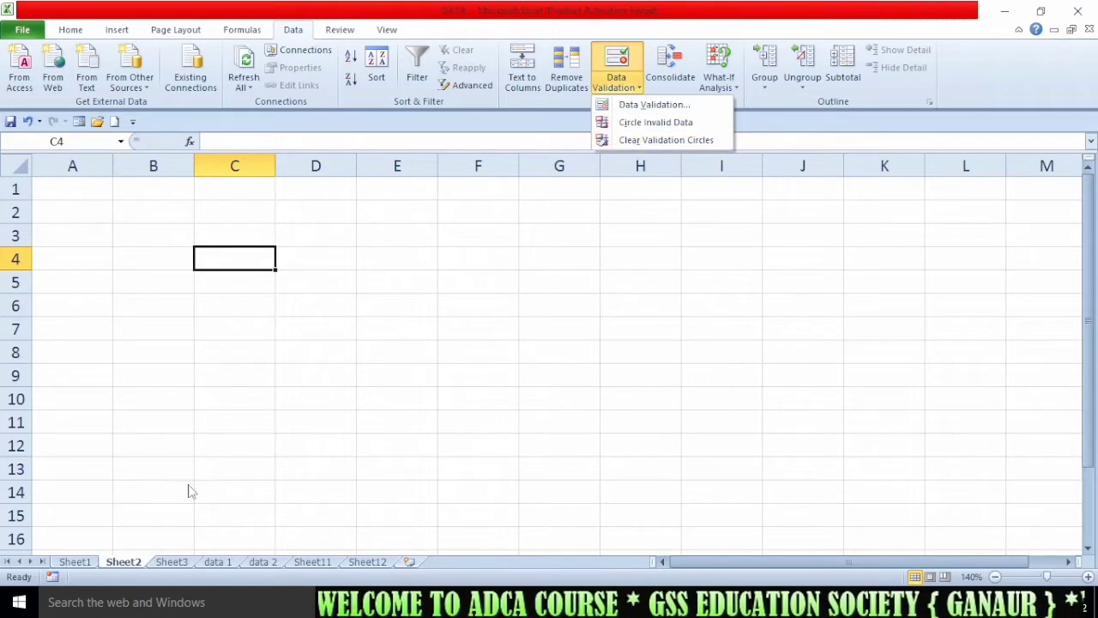
On Sheet1, select the subject marks in C2:F8 and open the Data Validation settings for them
left_click(89, 567)
left_click(88, 564)
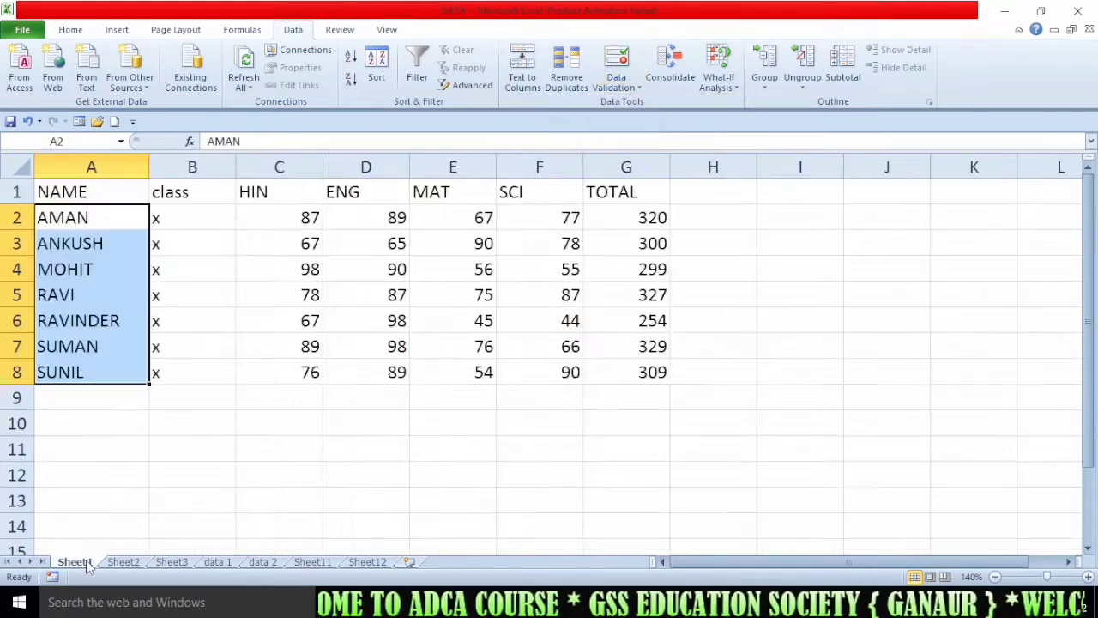
left_click(203, 475)
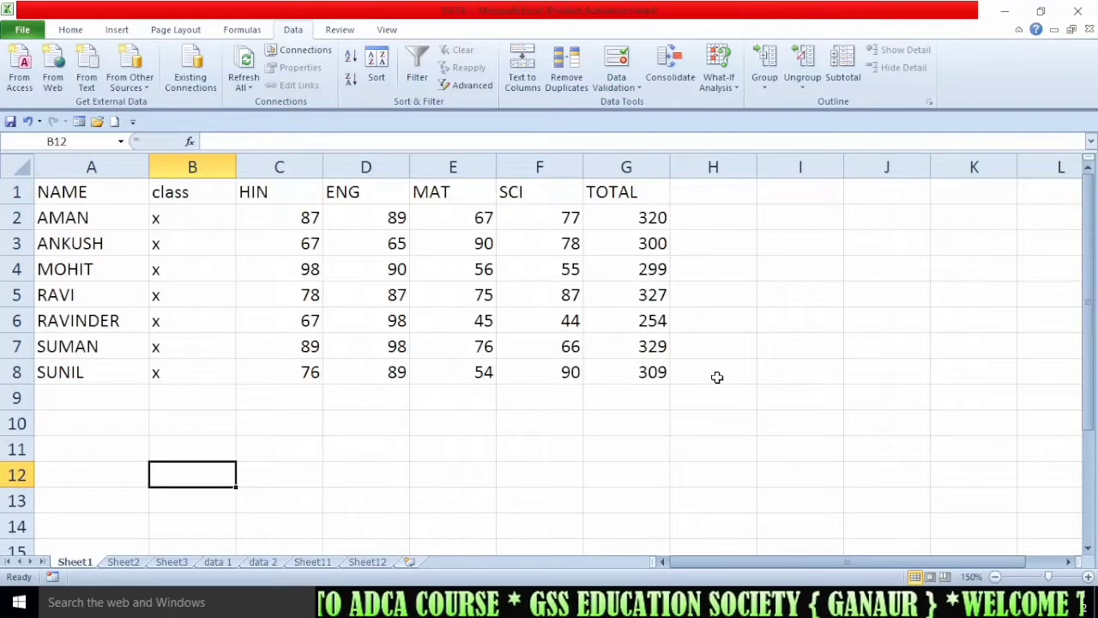
left_click_drag(302, 221, 531, 383)
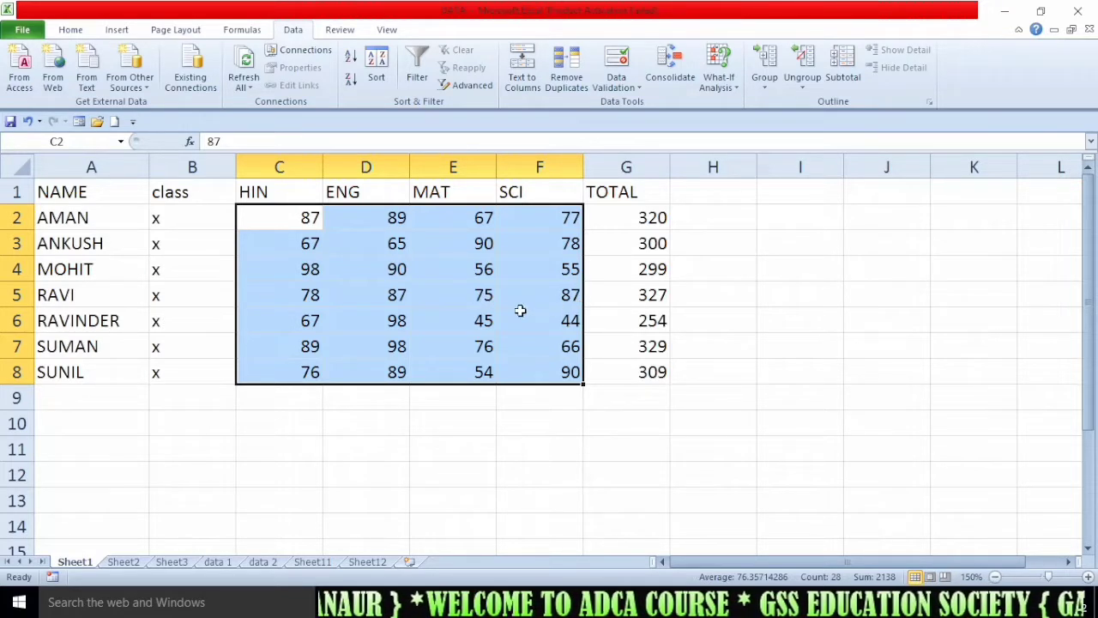
left_click(620, 63)
left_click_drag(769, 162, 746, 176)
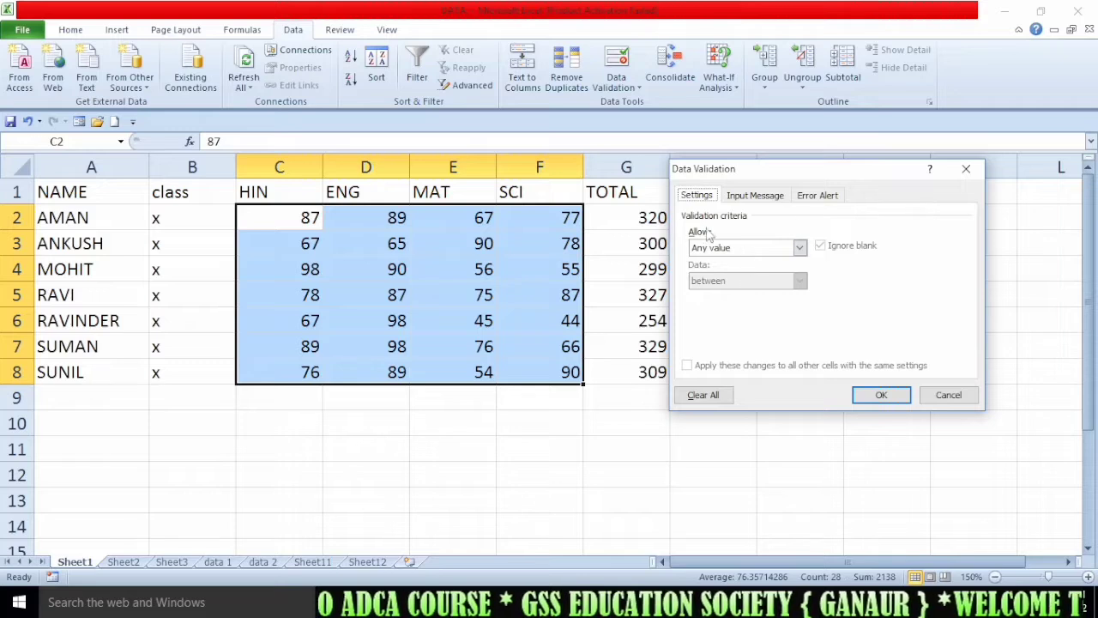
Review the allowed value types in the validation criteria and allow only Whole number entries
left_click(766, 248)
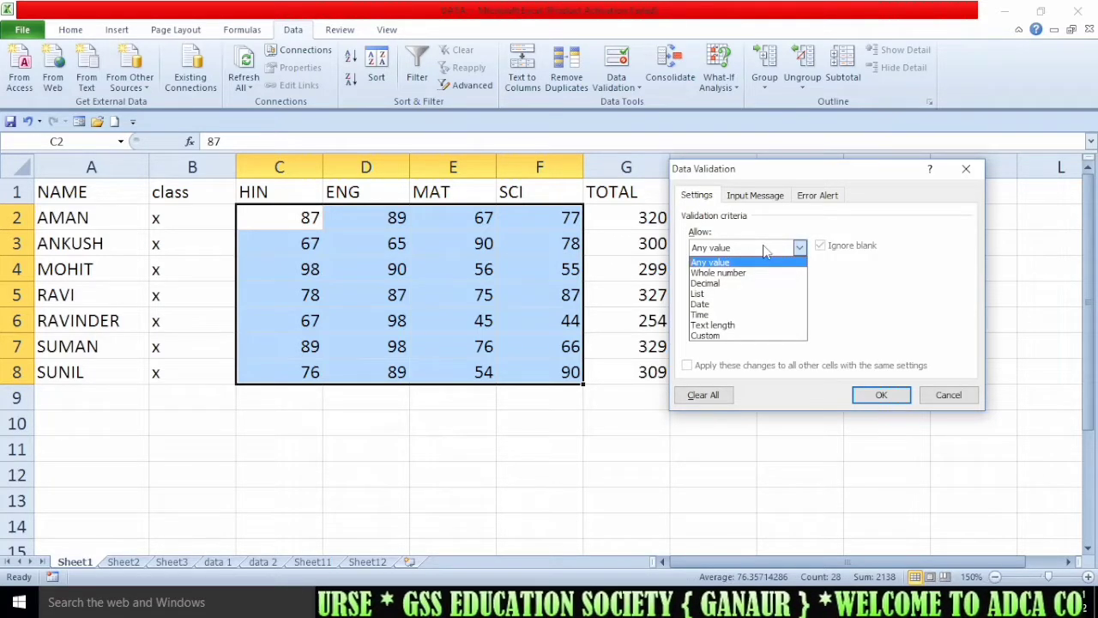
left_click(767, 248)
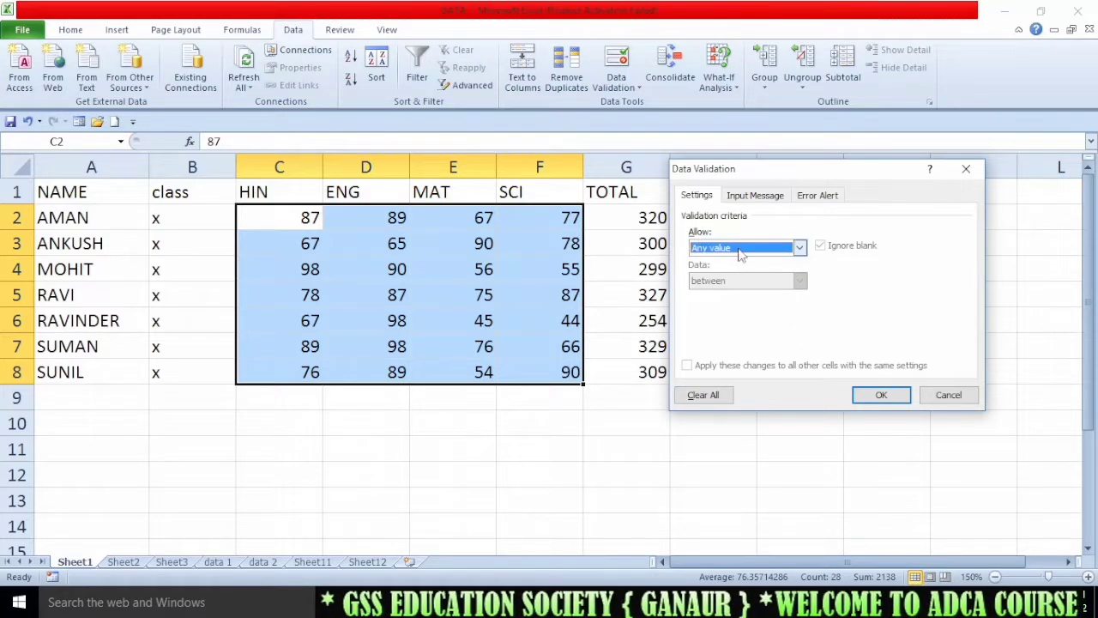
left_click(745, 250)
left_click(745, 249)
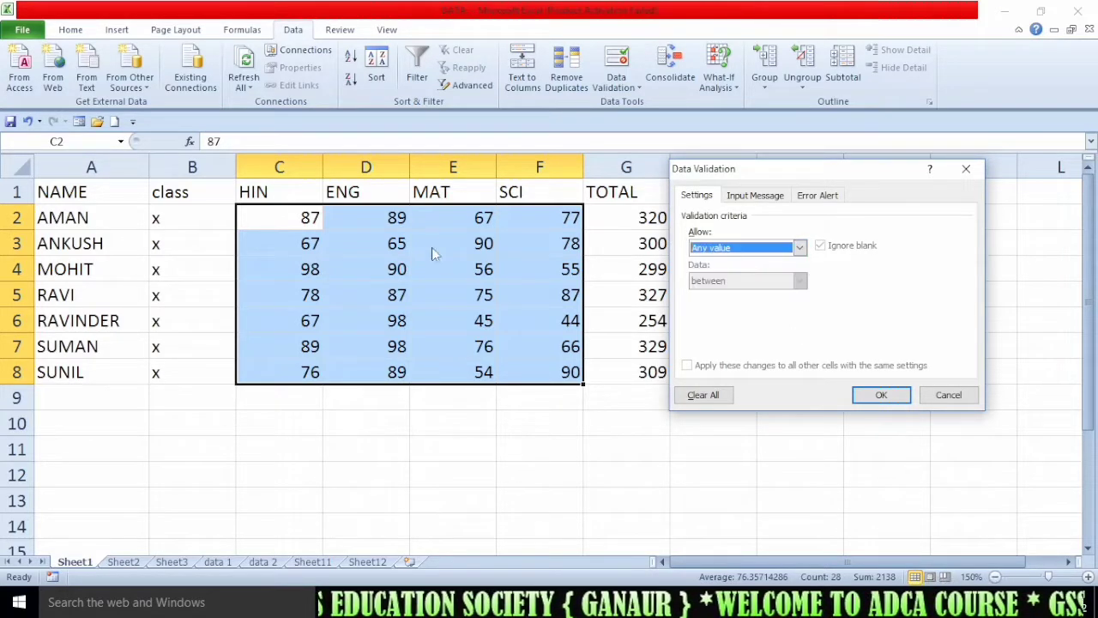
left_click(730, 248)
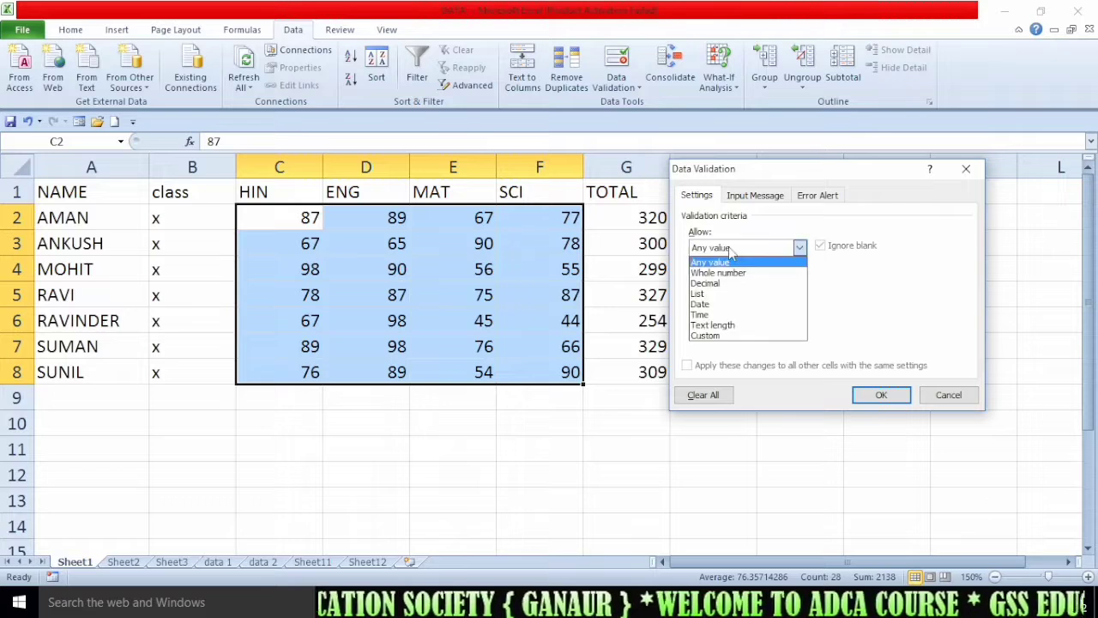
left_click(730, 248)
left_click(731, 249)
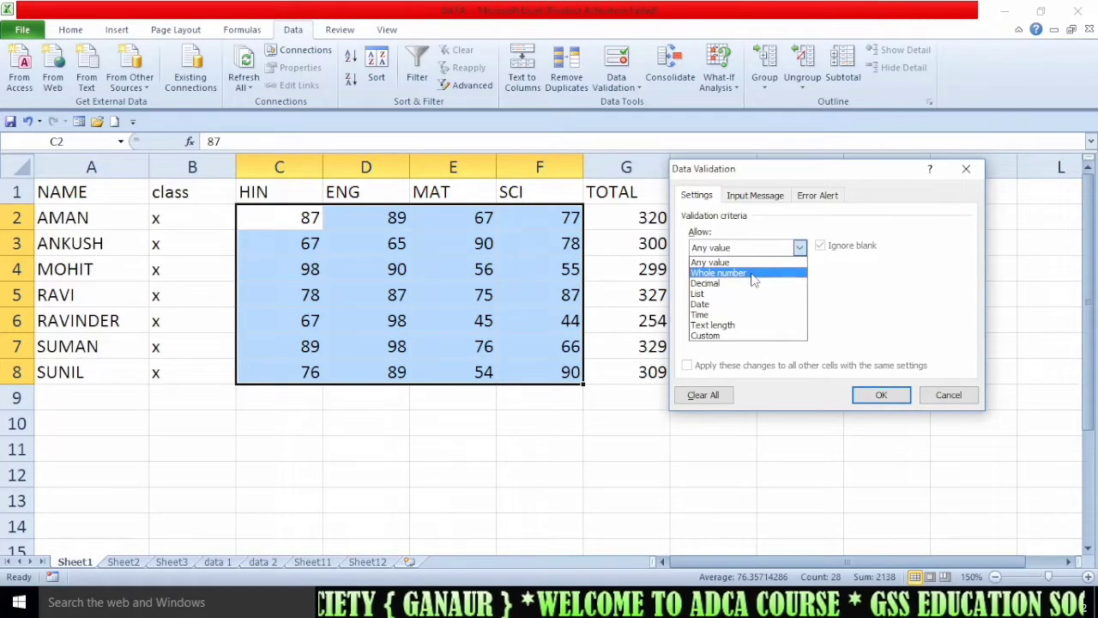
left_click(752, 273)
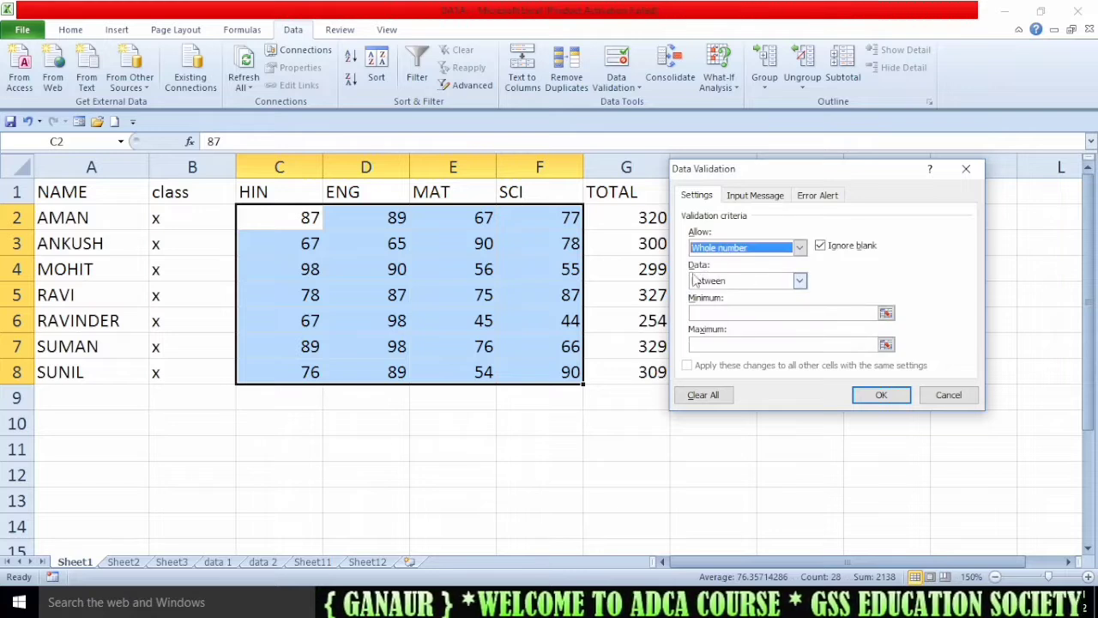
Choose the between comparison for the whole-number rule and activate its minimum value for entry
left_click(744, 287)
left_click(744, 294)
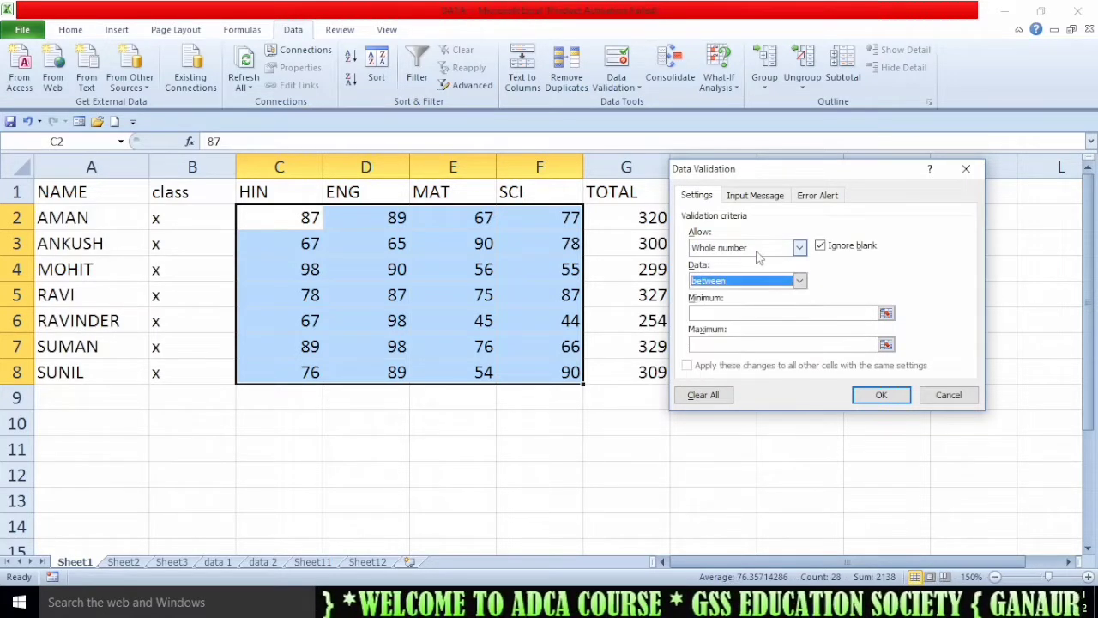
left_click(753, 287)
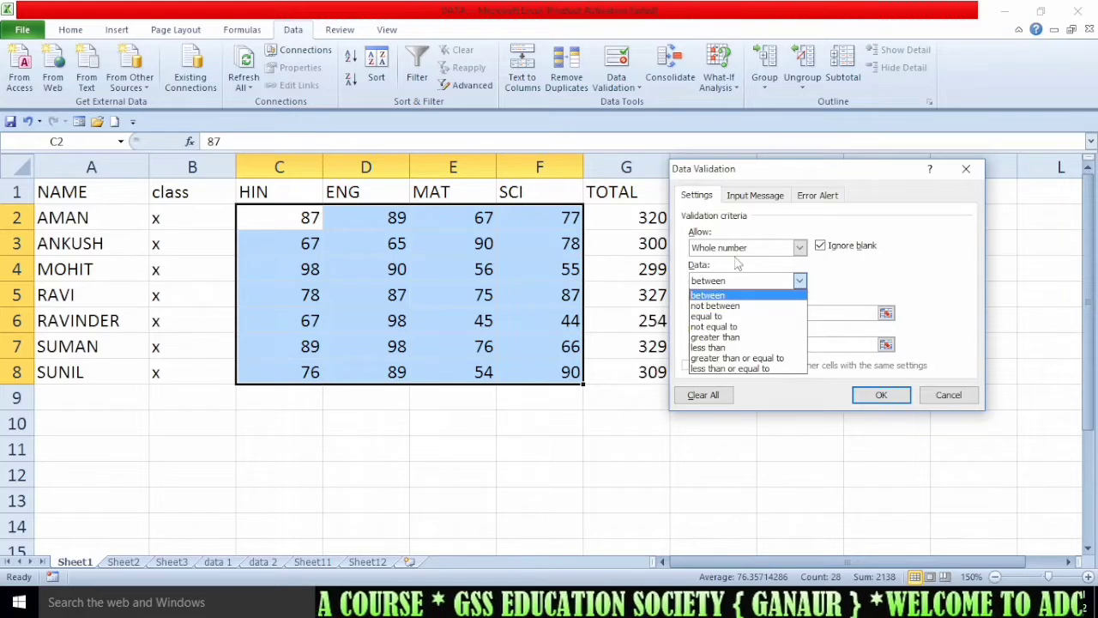
left_click(729, 296)
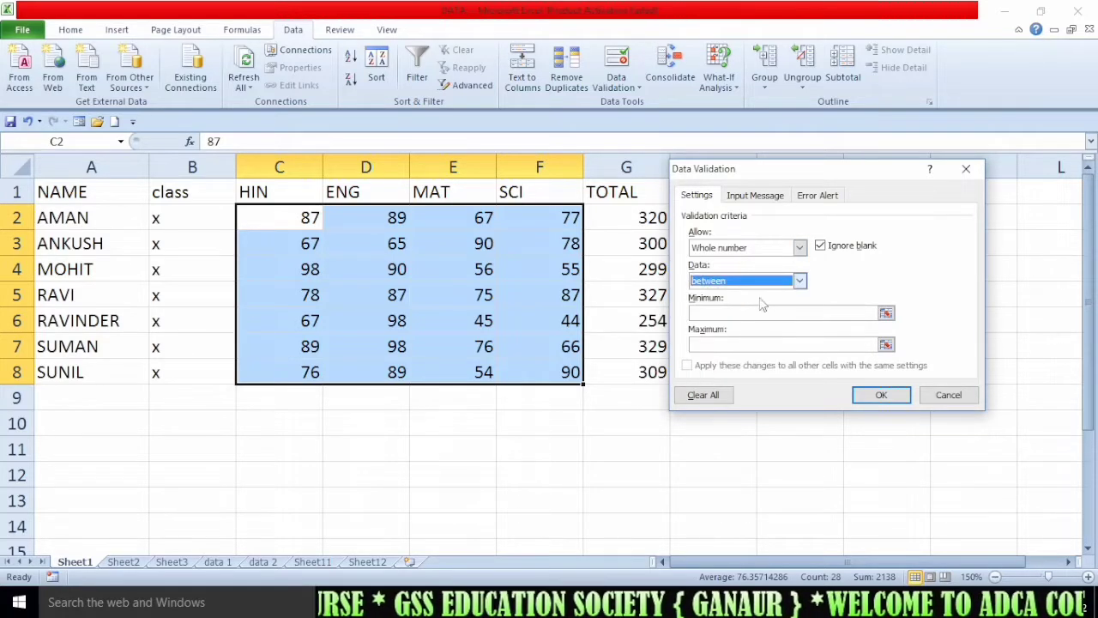
left_click(736, 312)
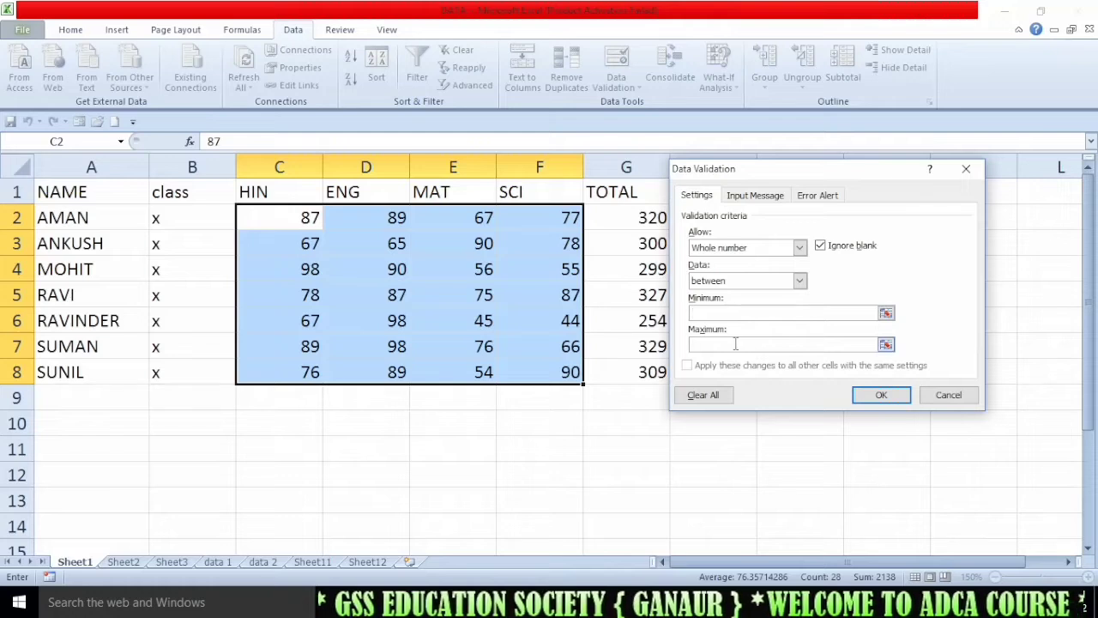
Try the not between and equal to comparisons for the whole-number rule, going to the limit or value entry of each
left_click(722, 281)
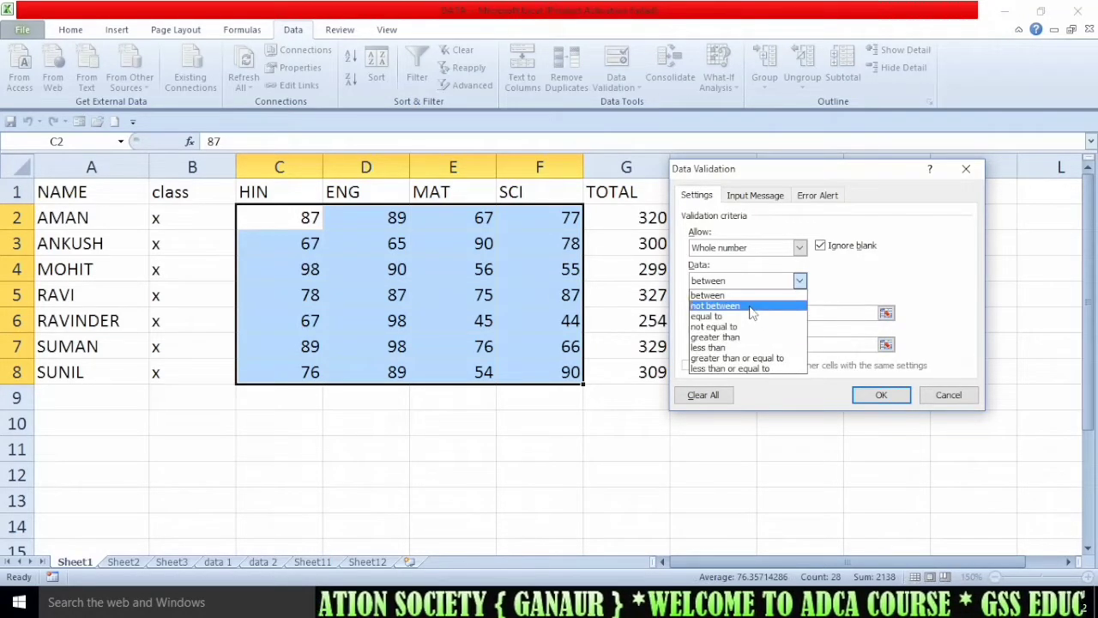
left_click(752, 307)
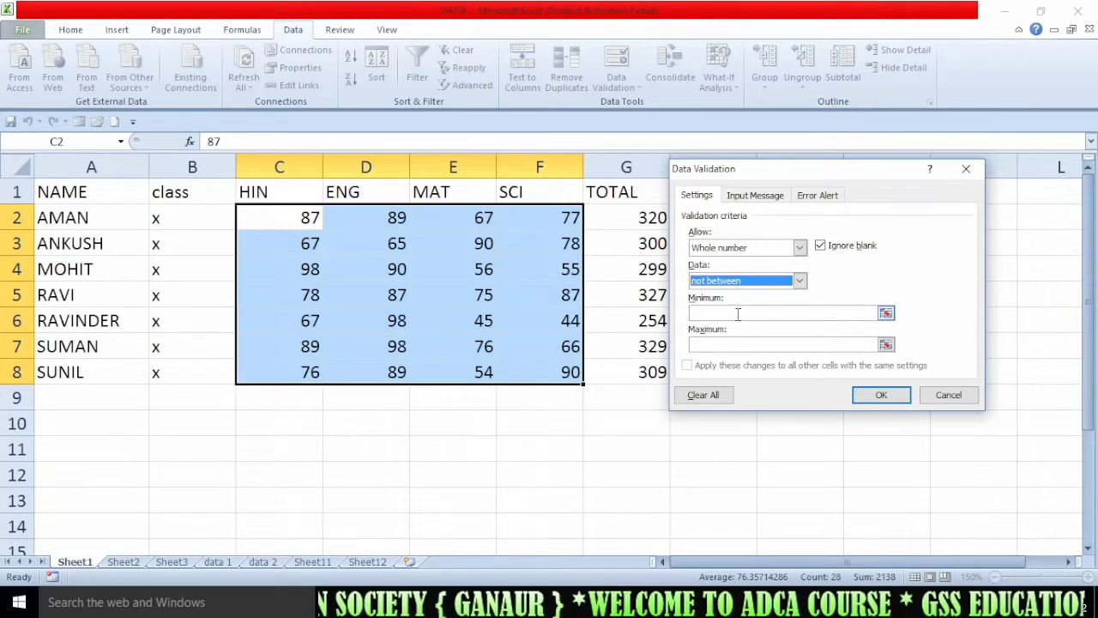
left_click(739, 314)
left_click(714, 344)
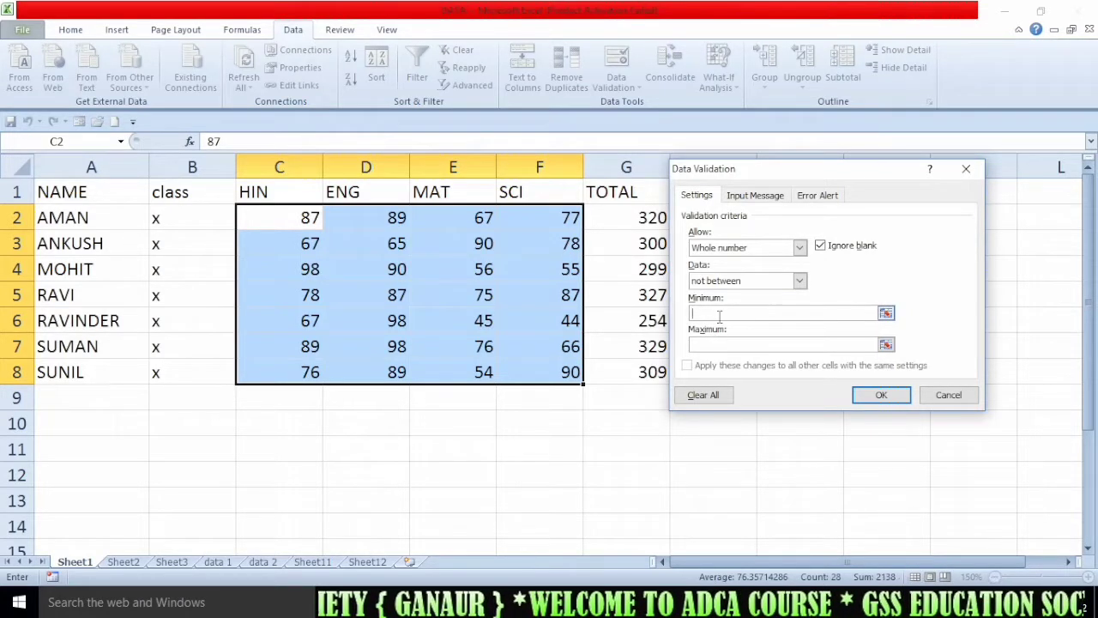
left_click(731, 282)
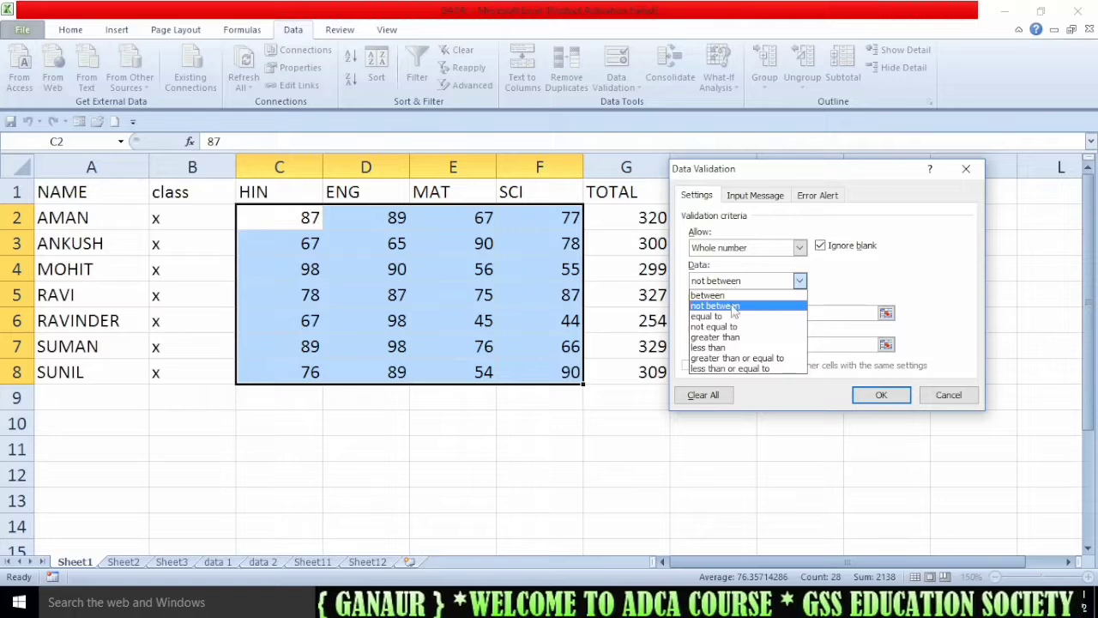
left_click(732, 317)
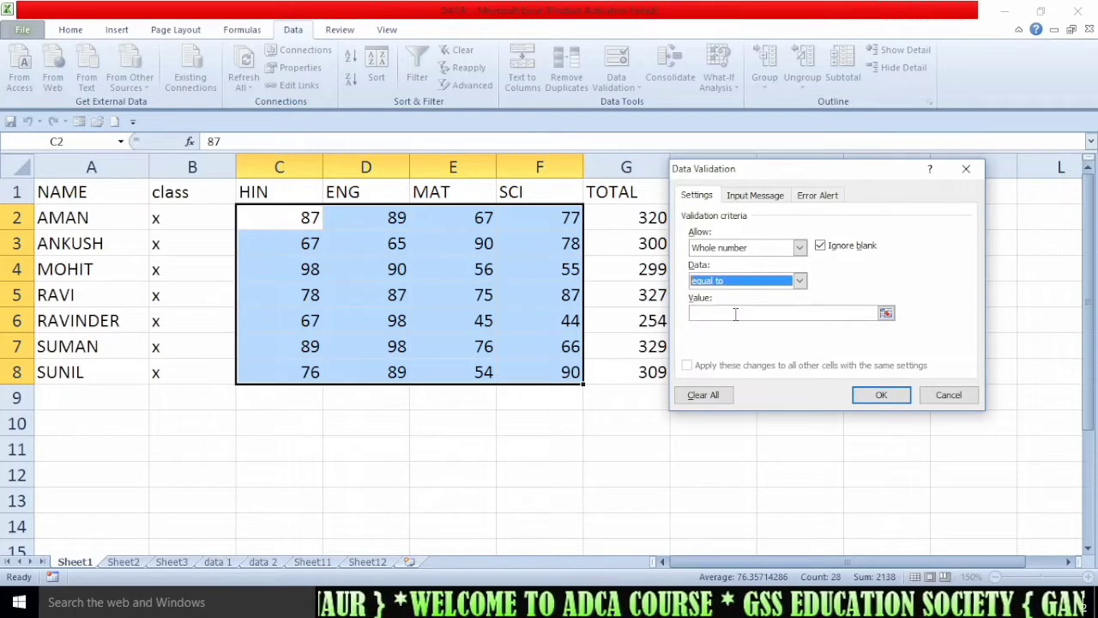
left_click(738, 313)
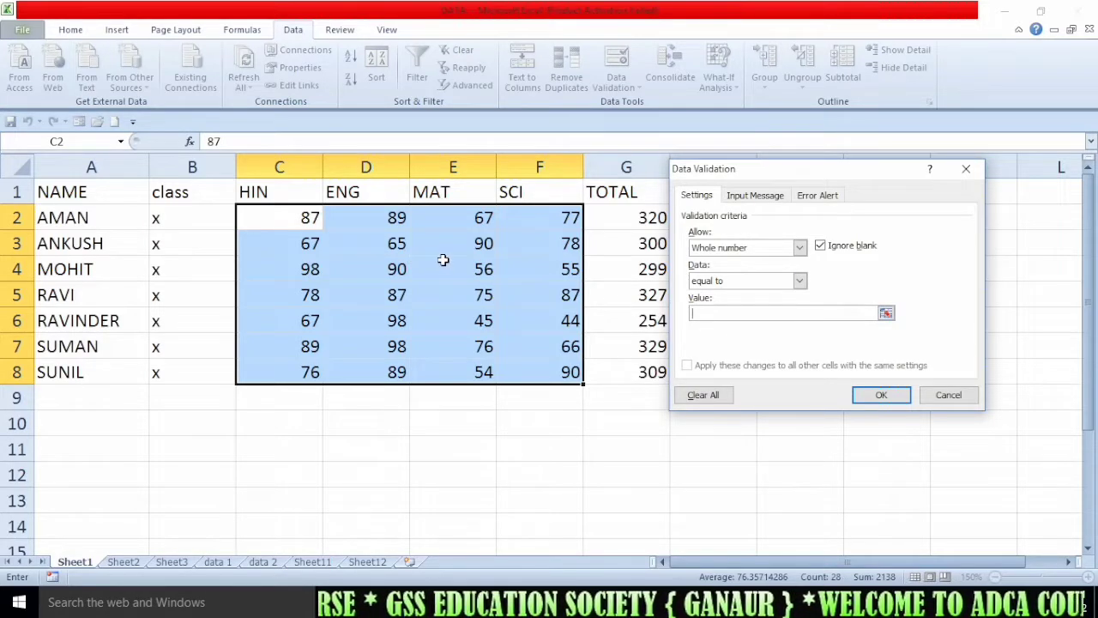
Change the whole-number rule's comparison to not equal to and activate its value for entry
left_click(725, 283)
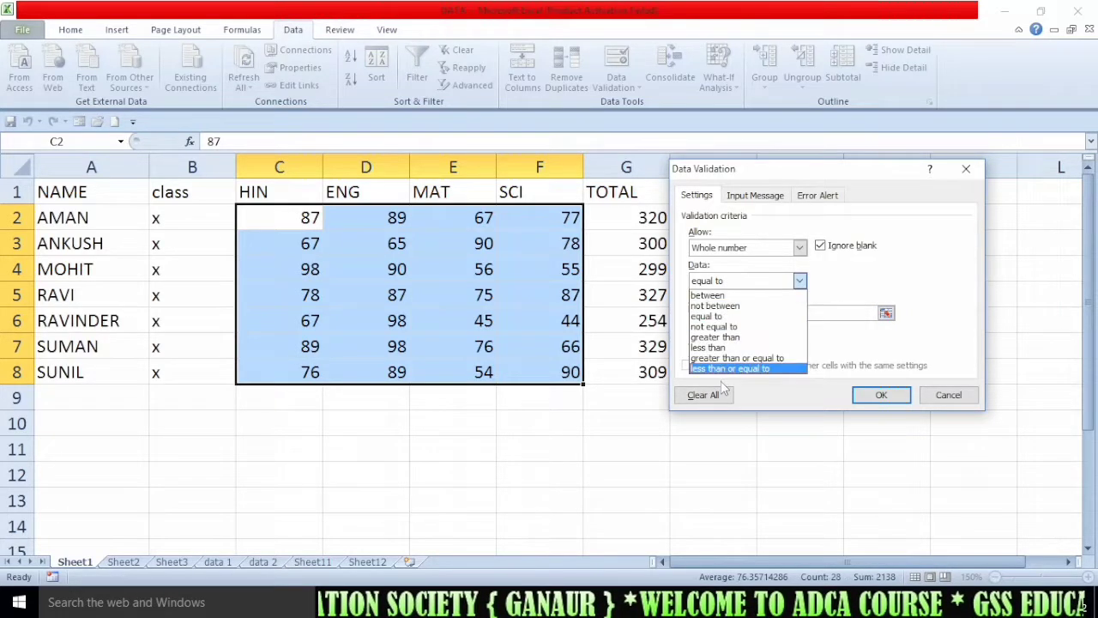
left_click(727, 273)
left_click(719, 284)
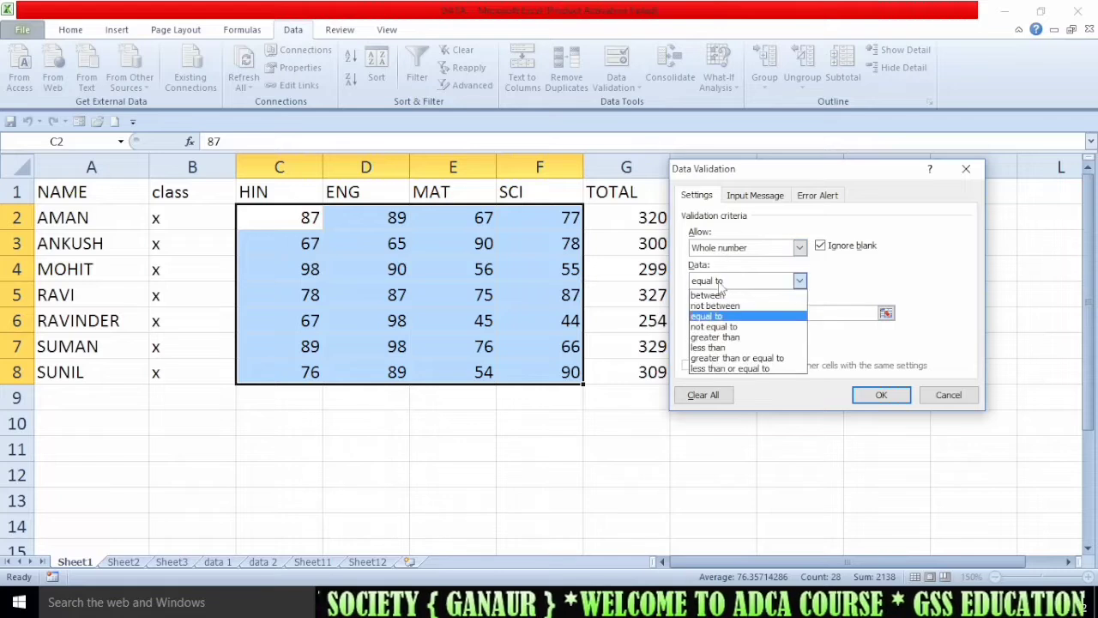
left_click(719, 327)
left_click(713, 317)
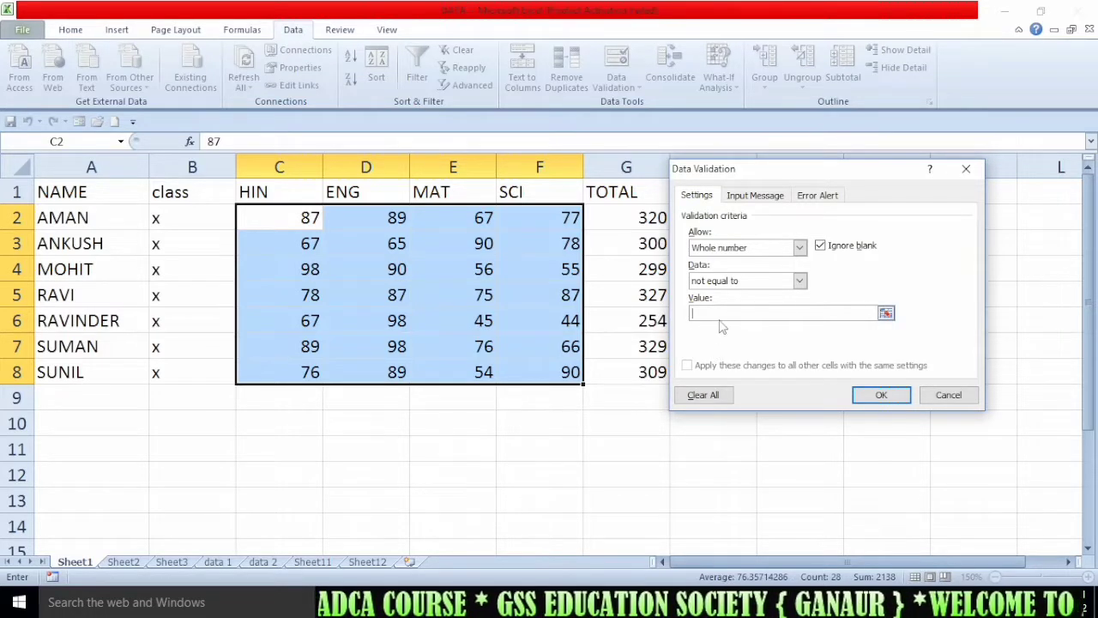
Try the greater than and less than comparisons for the whole-number rule, then review the remaining comparison choices
left_click(722, 283)
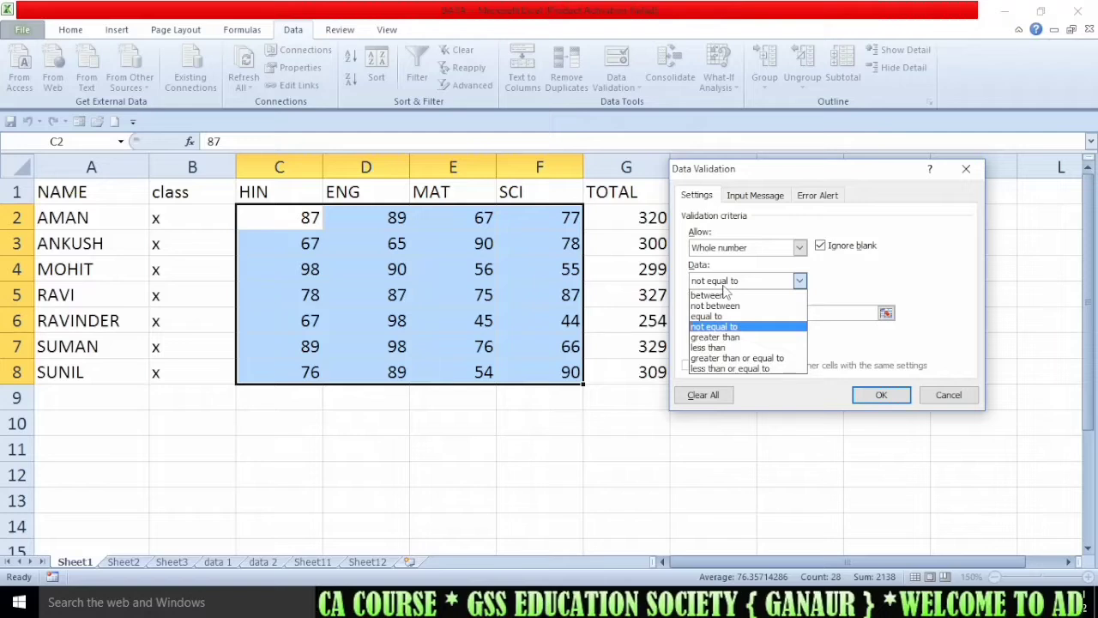
left_click(725, 337)
left_click(728, 314)
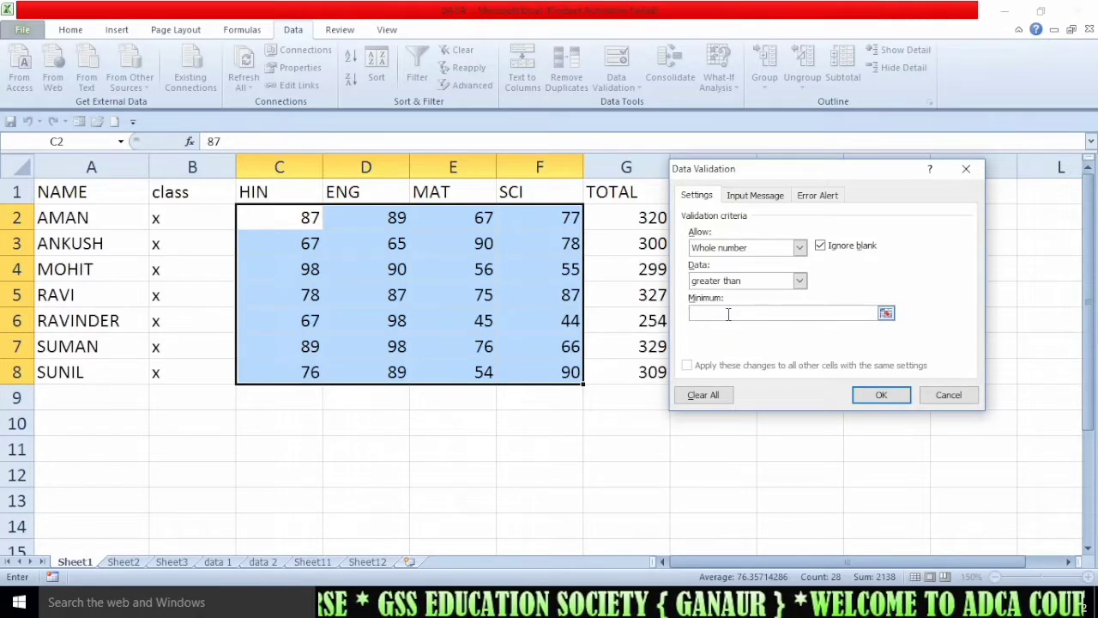
left_click(729, 283)
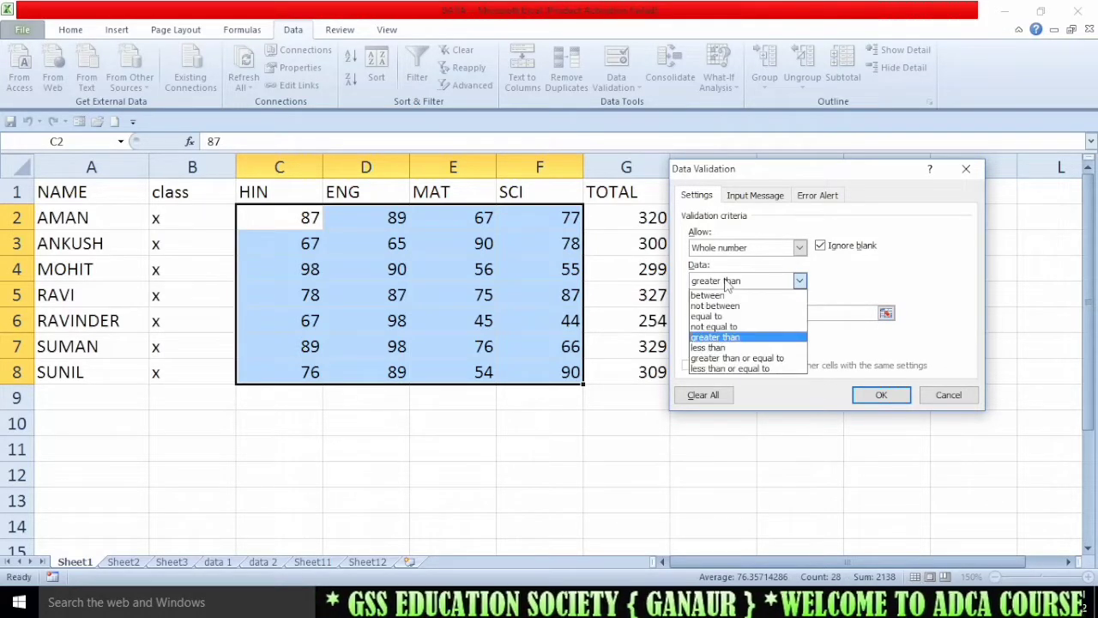
left_click(724, 347)
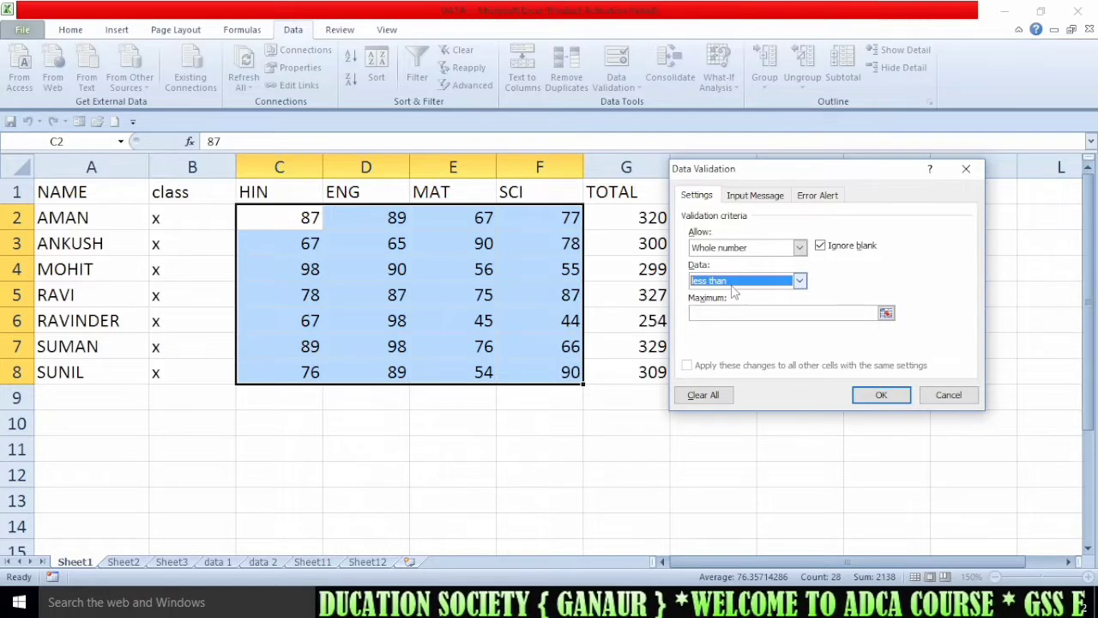
left_click(732, 288)
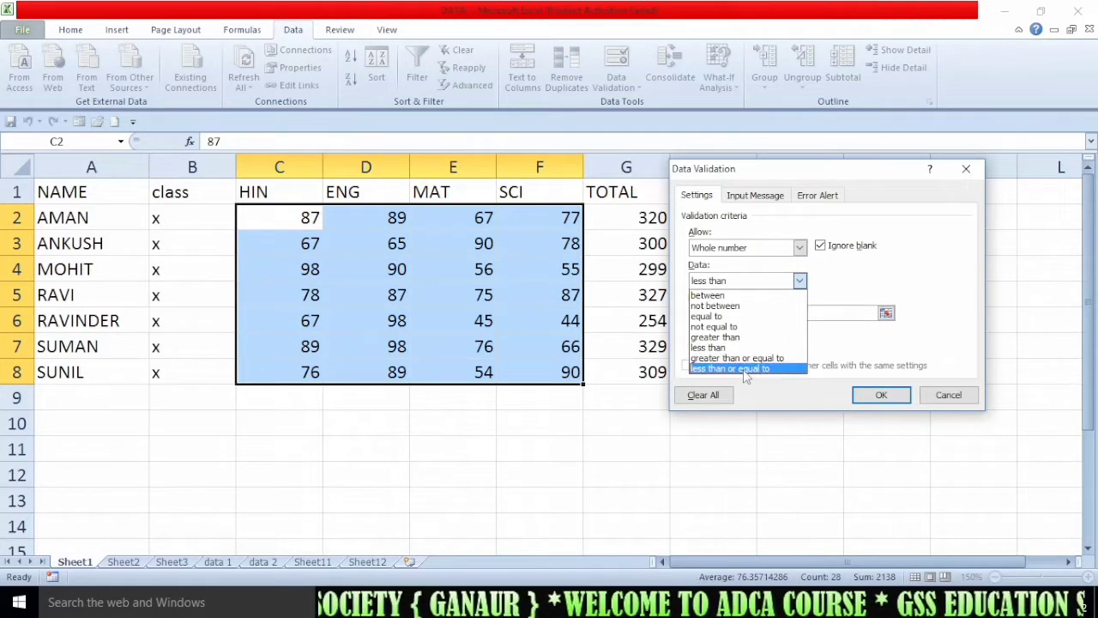
Change the allowed value type to Decimal and try the not between and between comparisons
left_click(733, 250)
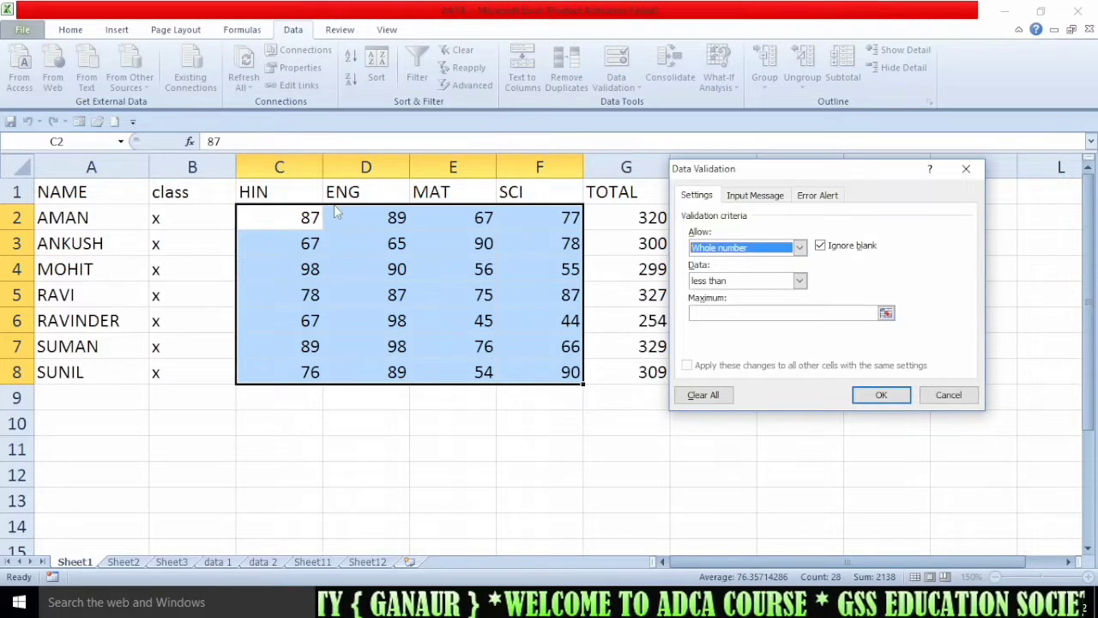
left_click(733, 249)
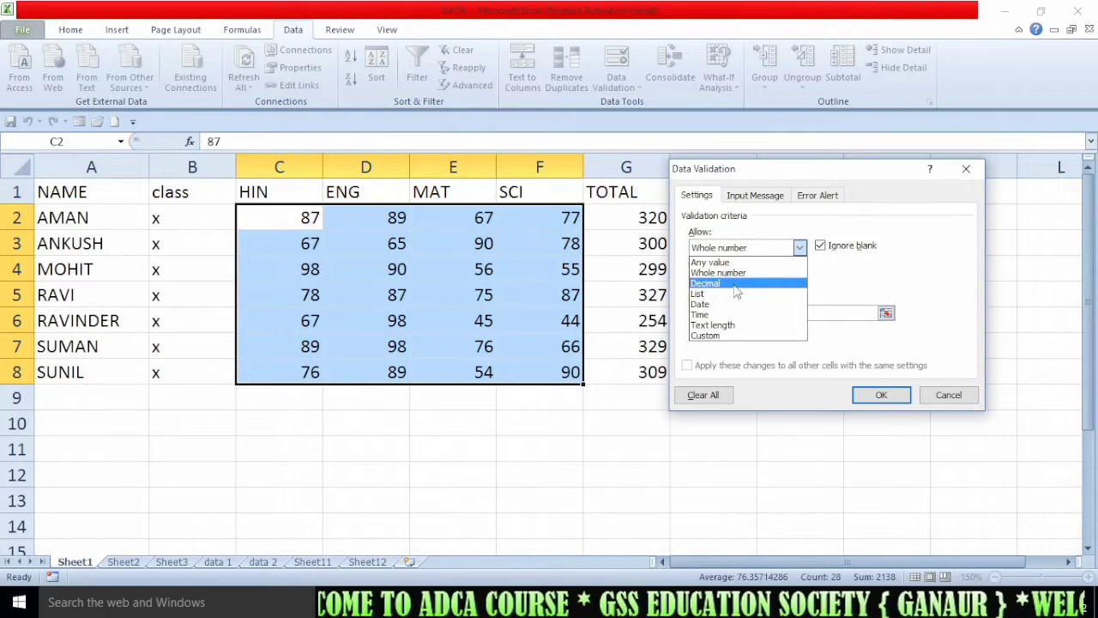
left_click(735, 292)
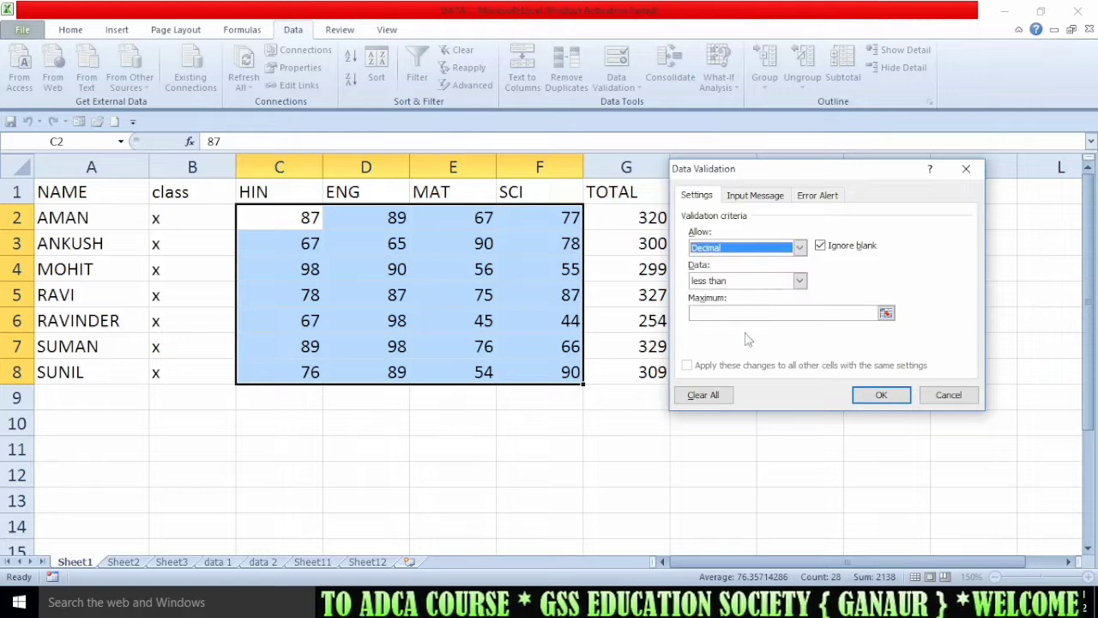
left_click(731, 286)
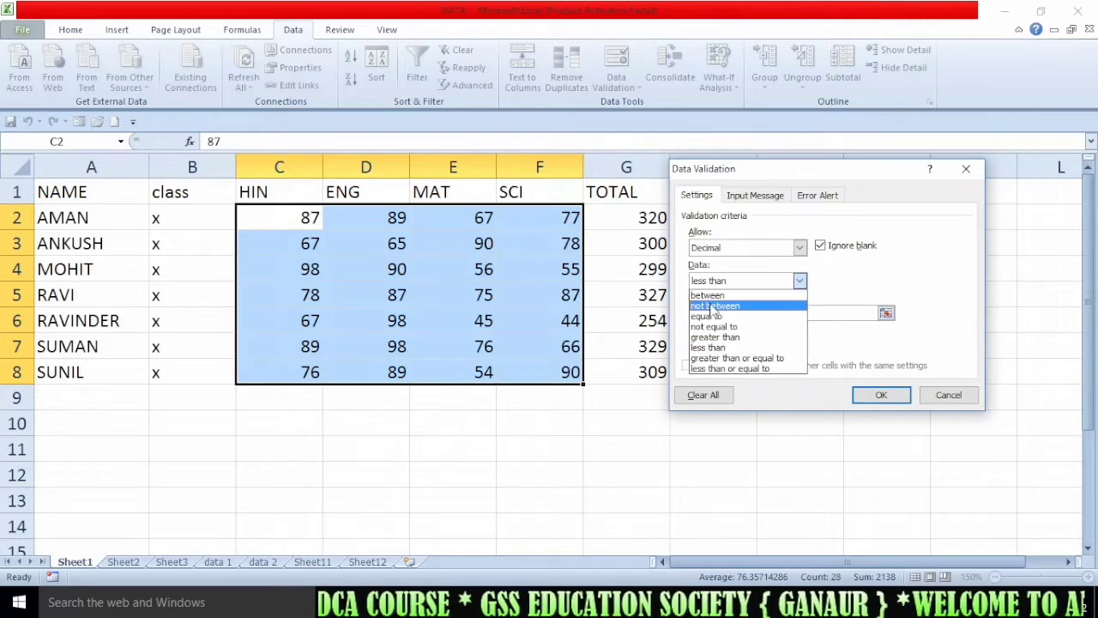
left_click(716, 306)
left_click(725, 285)
left_click(725, 294)
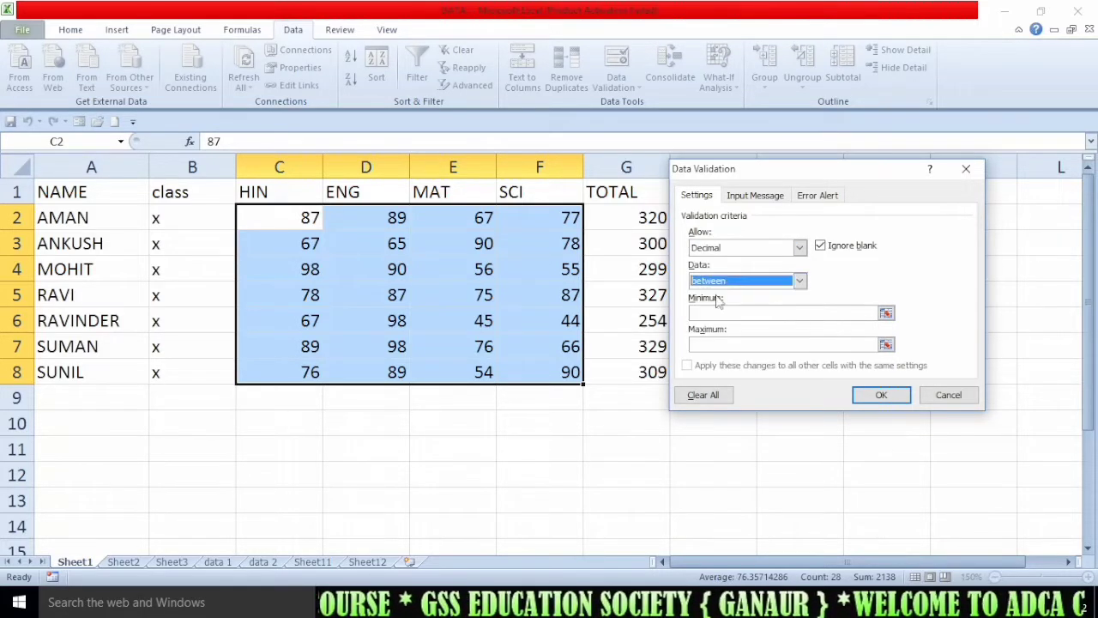
Change the allowed value type to List and activate its source for entry
left_click(733, 250)
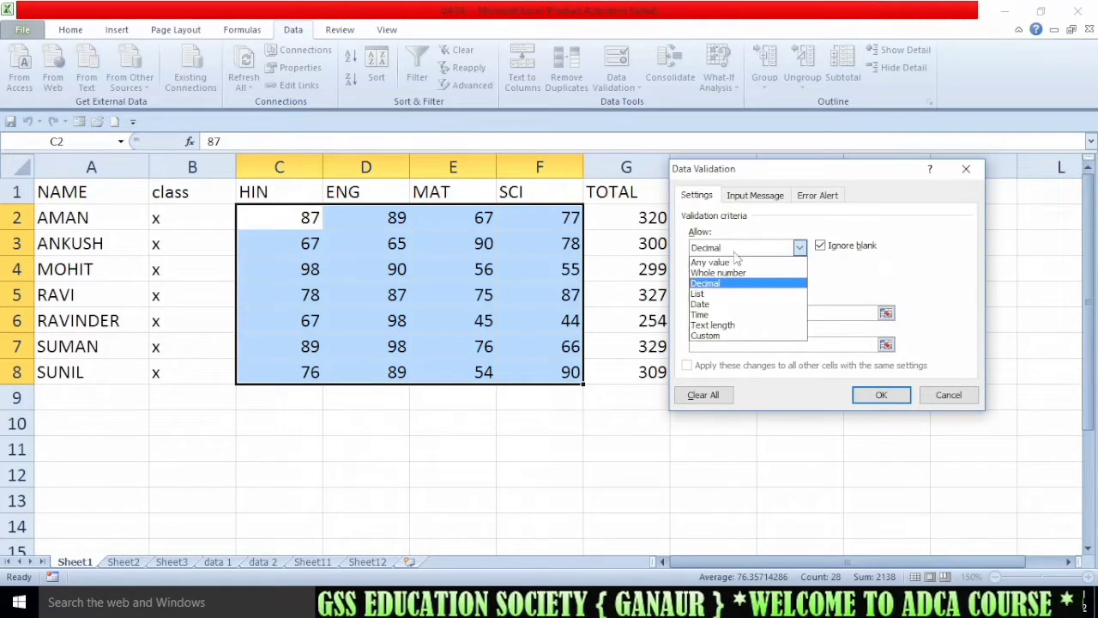
left_click(714, 296)
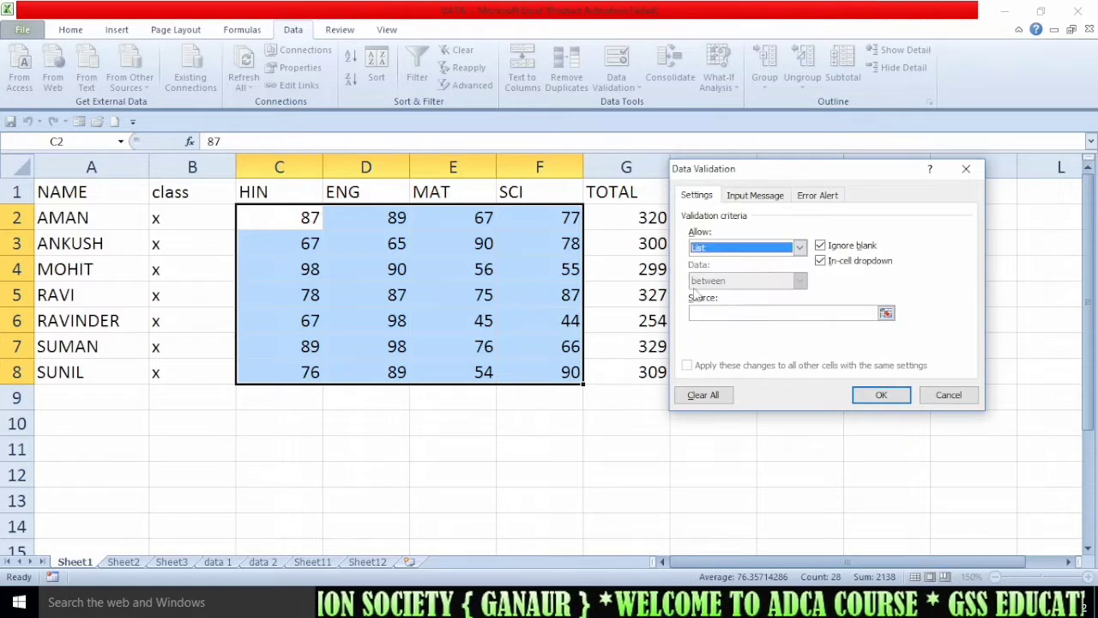
left_click(712, 314)
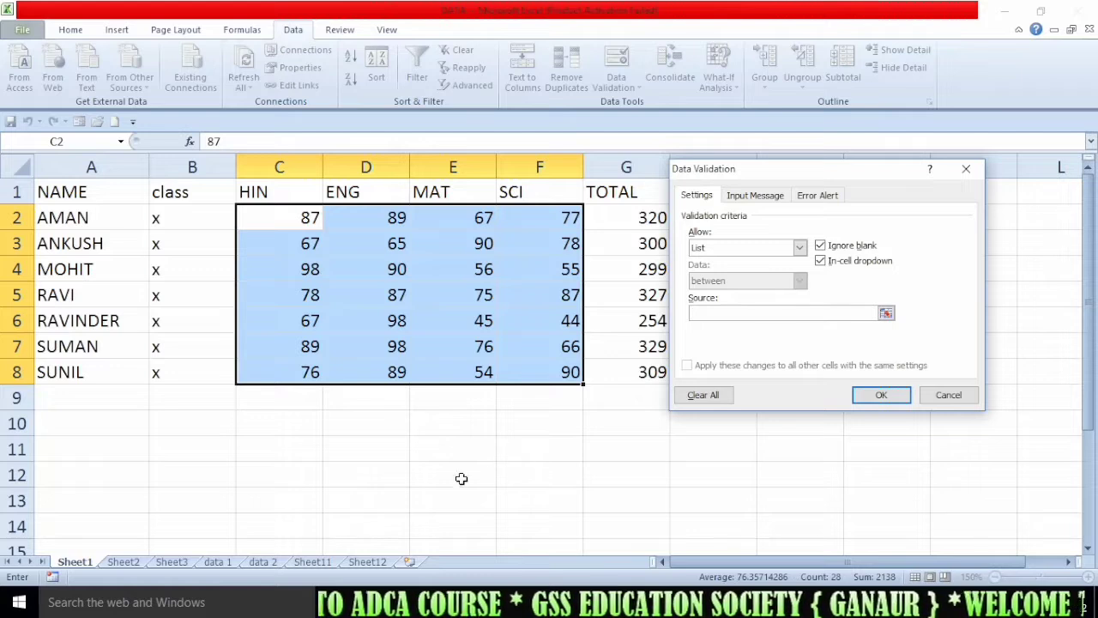
left_click(728, 316)
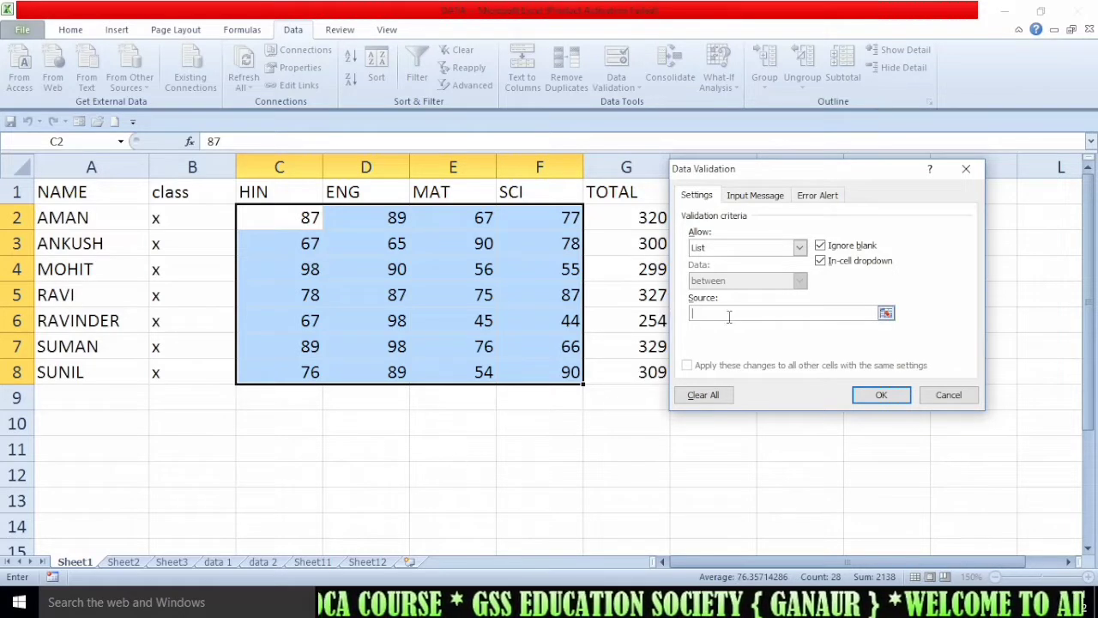
Try Date and then Text length as the allowed value type in the validation criteria
left_click(729, 249)
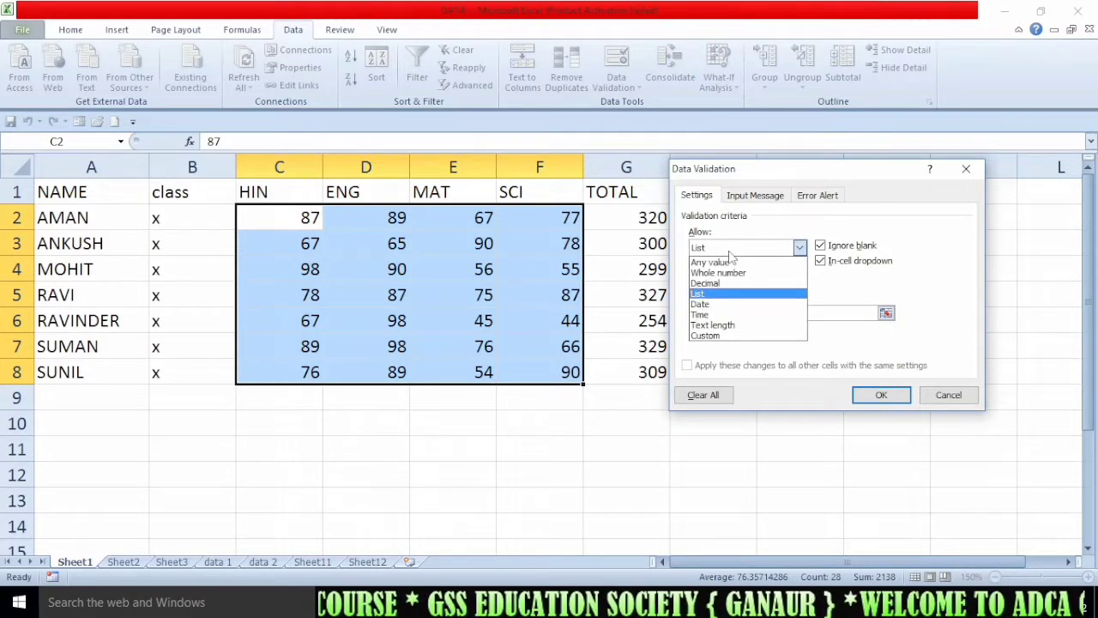
left_click(723, 304)
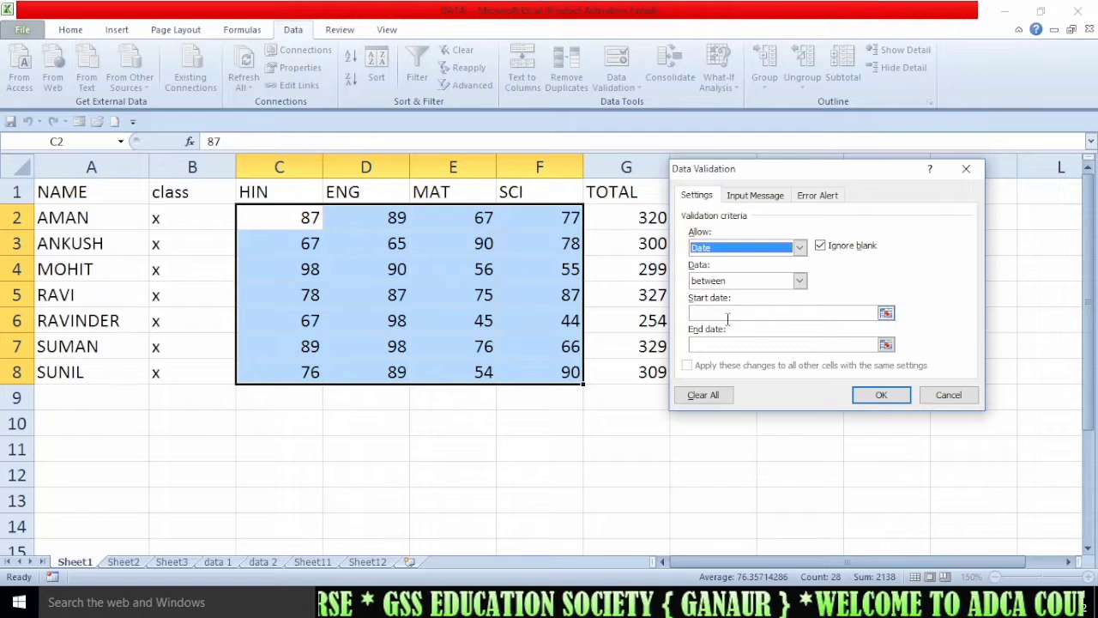
left_click(722, 248)
left_click(722, 254)
left_click(722, 254)
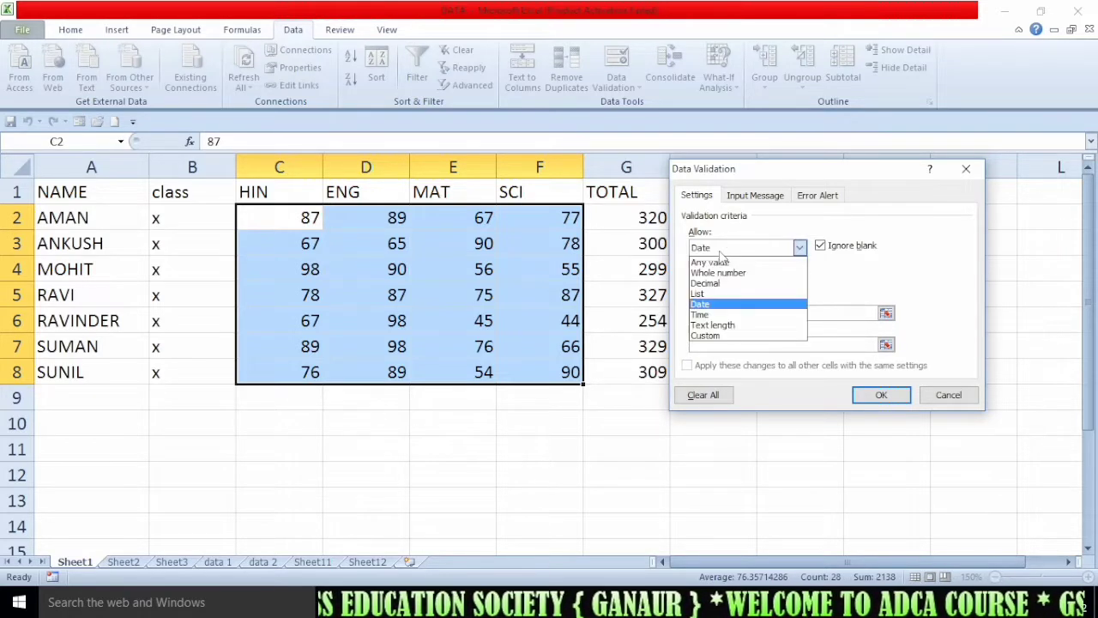
left_click(727, 325)
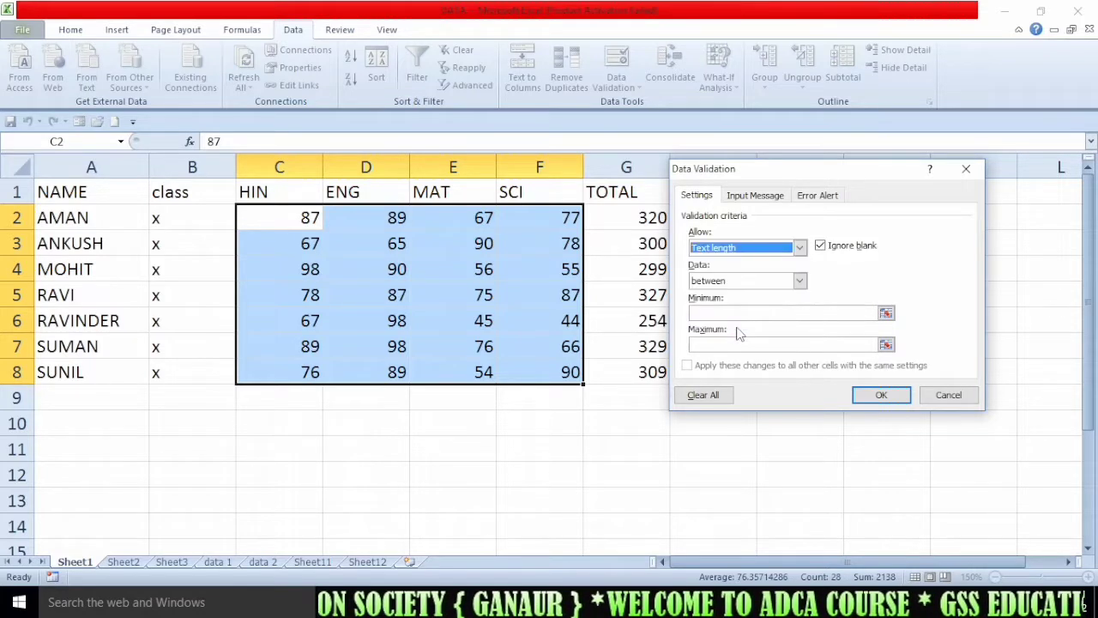
Change the text-length rule's comparison to equal to and activate its length for entry
left_click(727, 314)
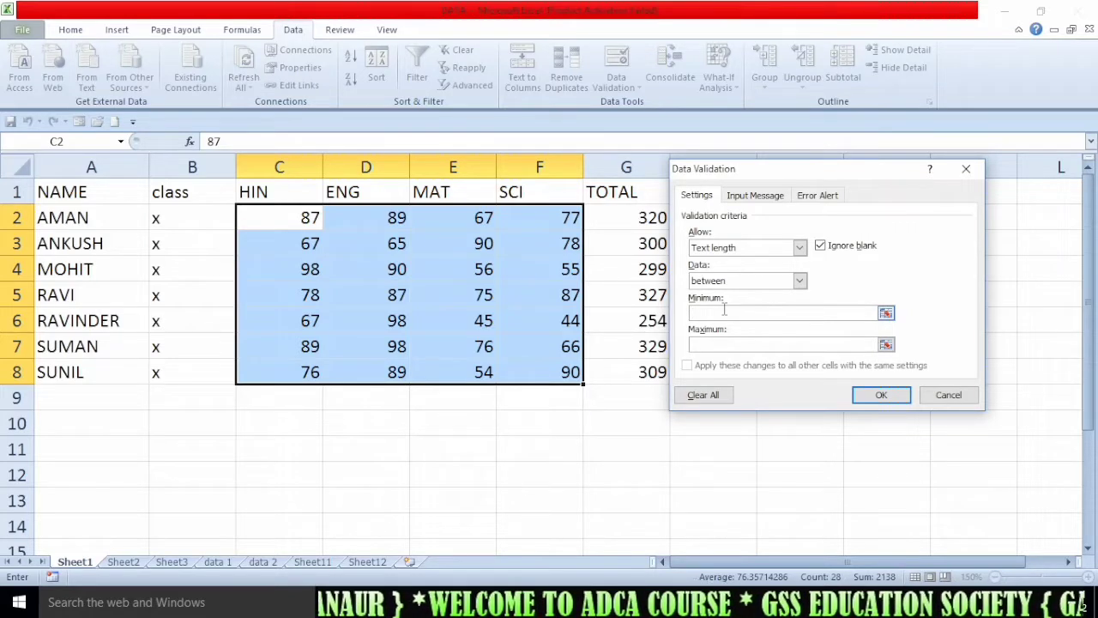
left_click(711, 283)
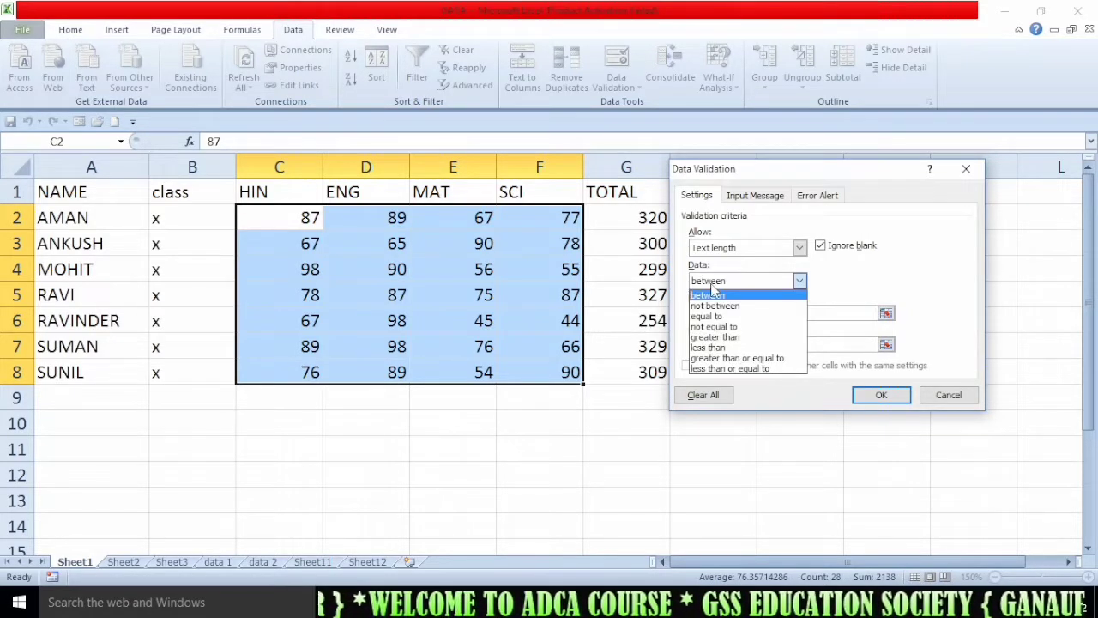
left_click(712, 316)
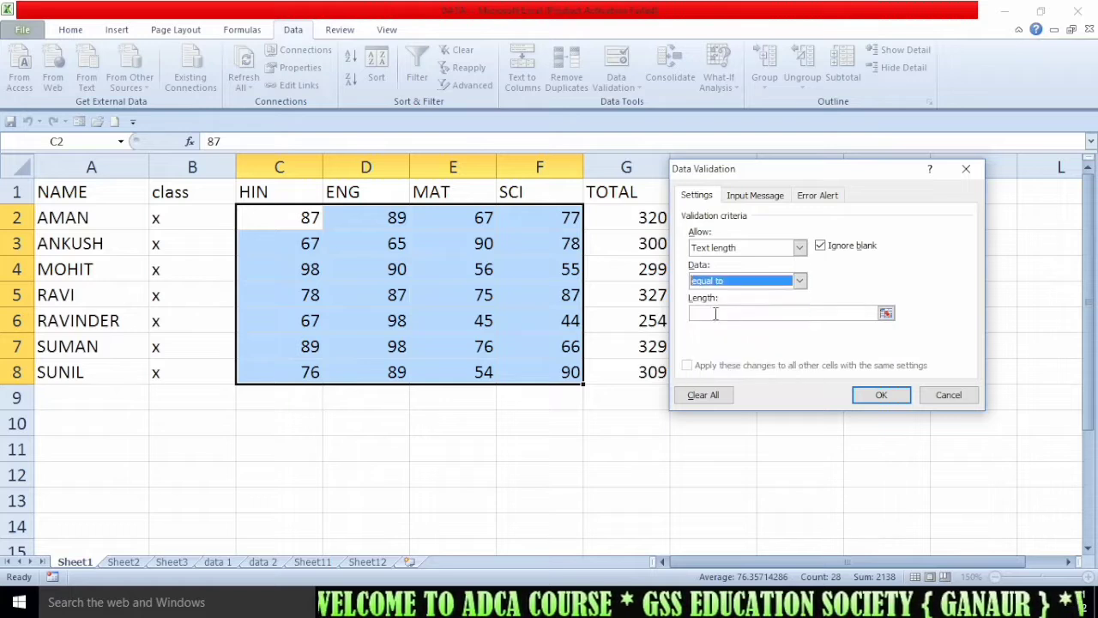
left_click(738, 314)
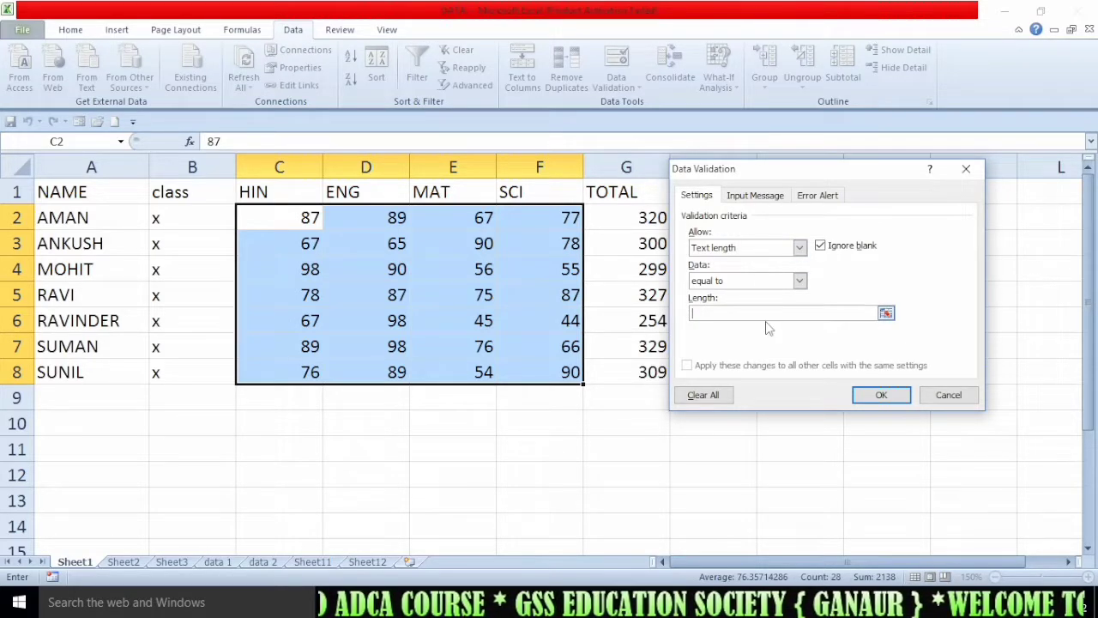
Reset the allowed value type to Any value and change it to Whole number for the marks in C2:F8
left_click_drag(765, 176, 732, 196)
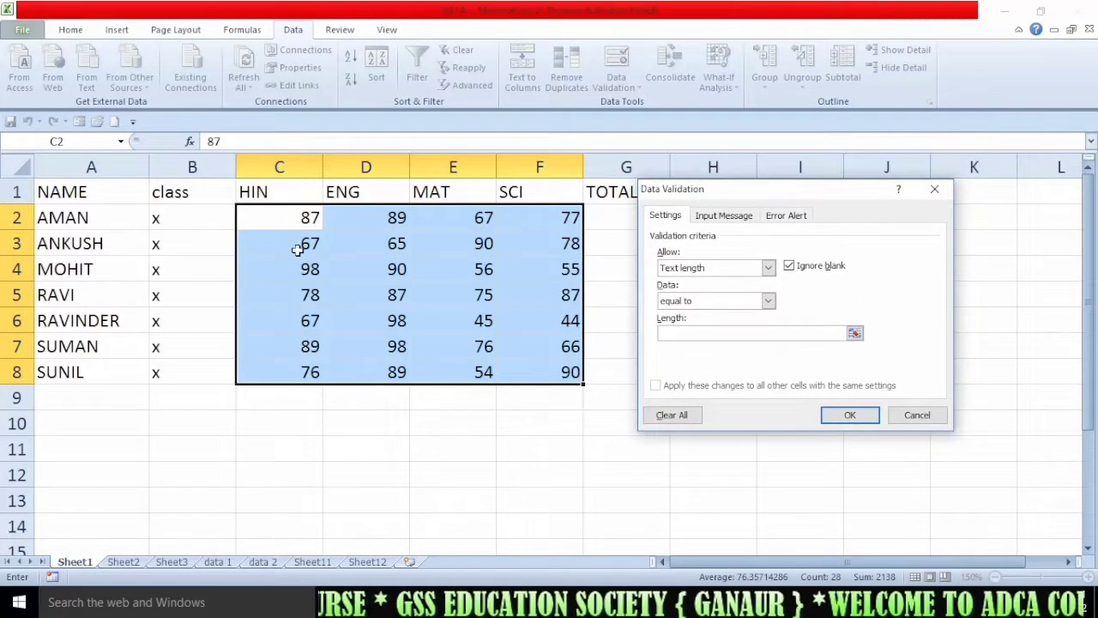
left_click(769, 267)
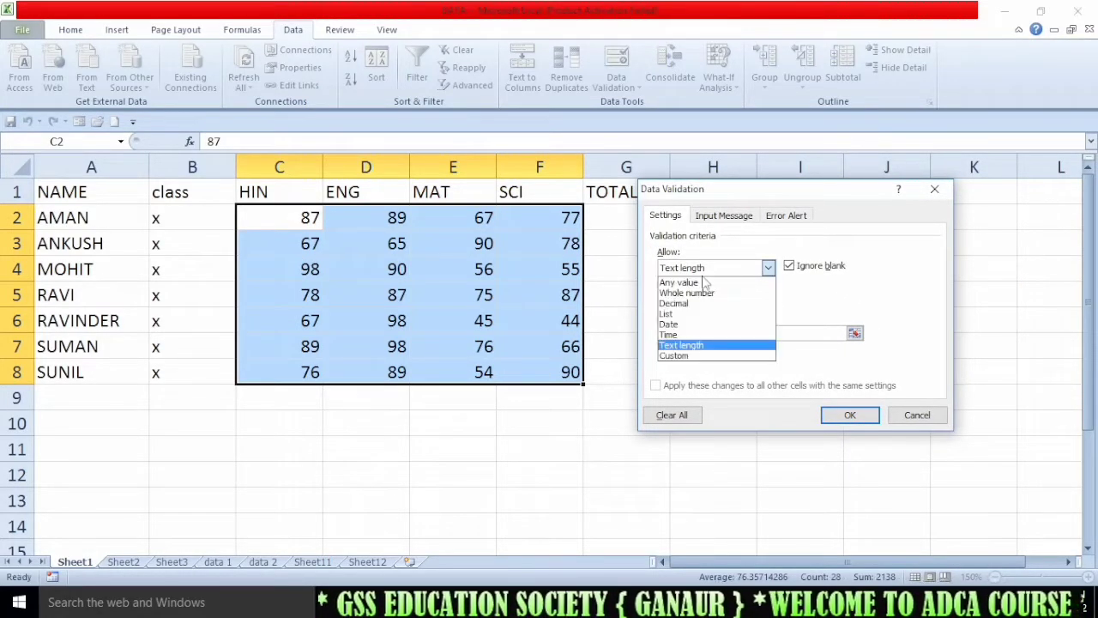
left_click(687, 282)
left_click(689, 268)
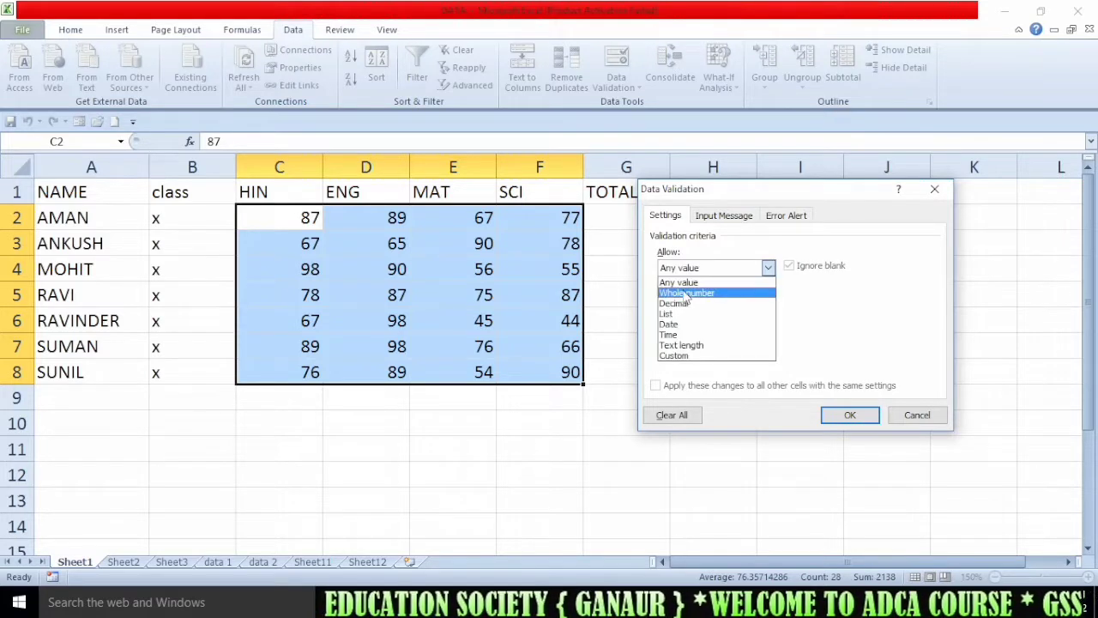
left_click(686, 292)
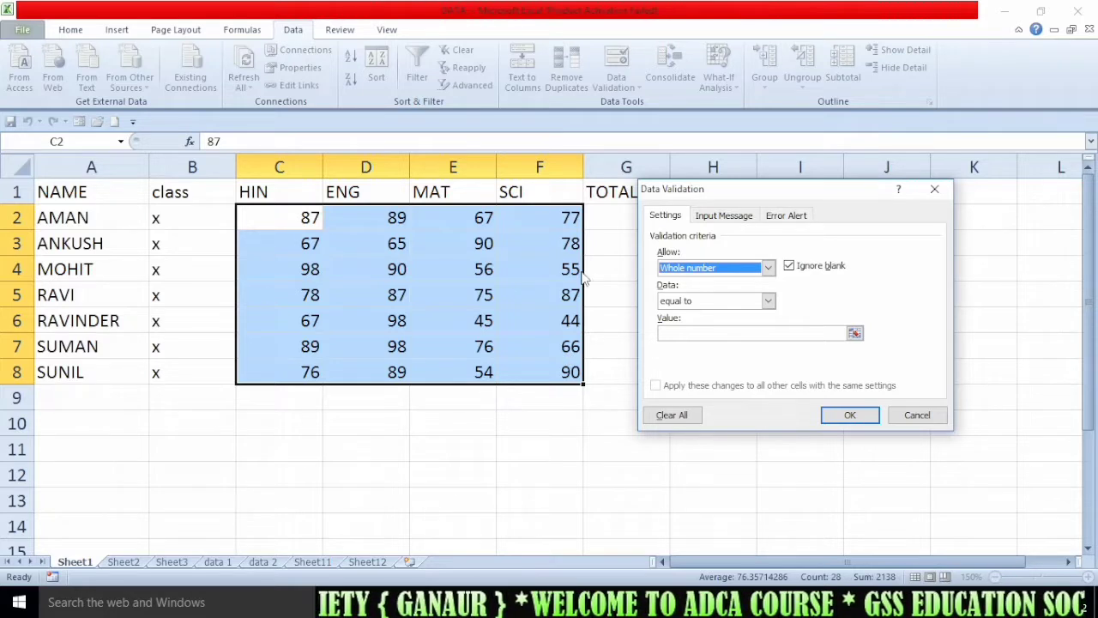
Set the whole-number rule's comparison to between, with a minimum of 40 and a maximum of 60
left_click(709, 302)
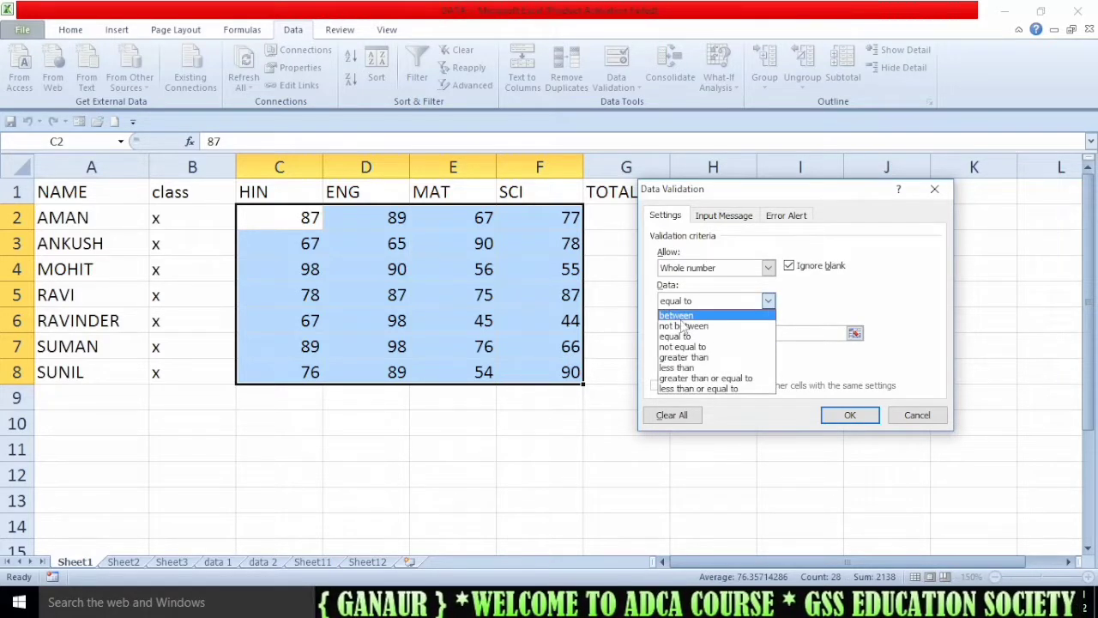
left_click(685, 312)
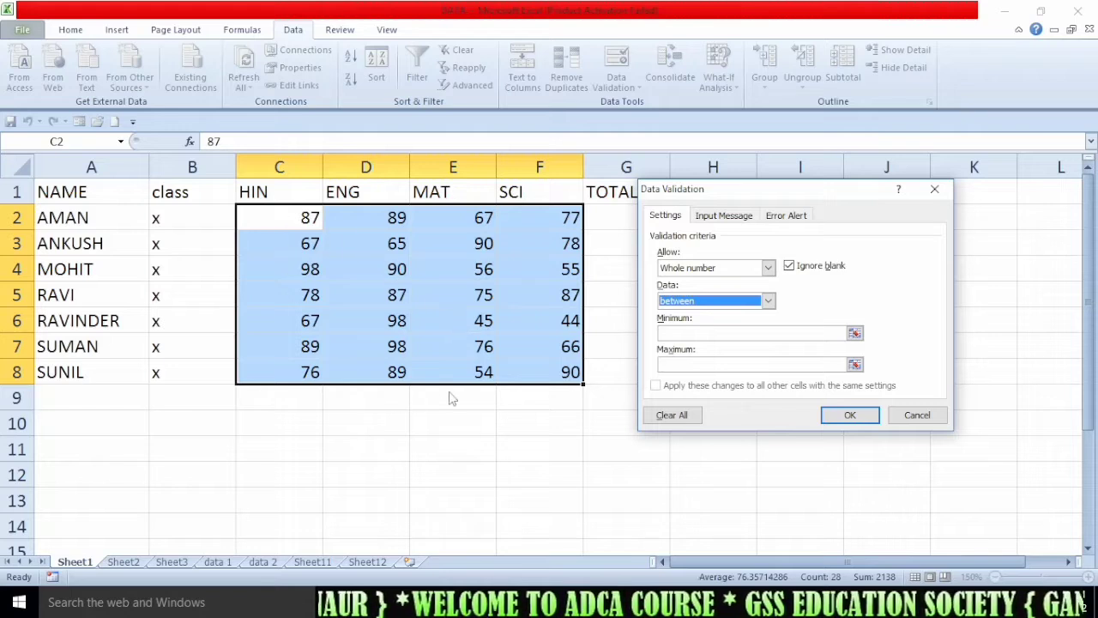
left_click(685, 334)
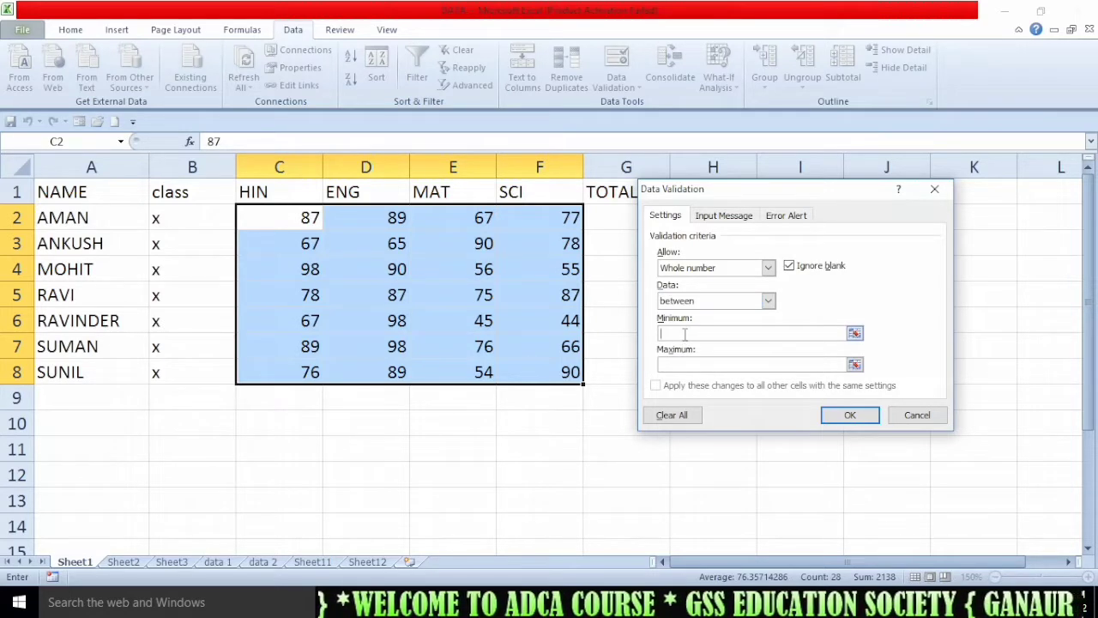
type("40")
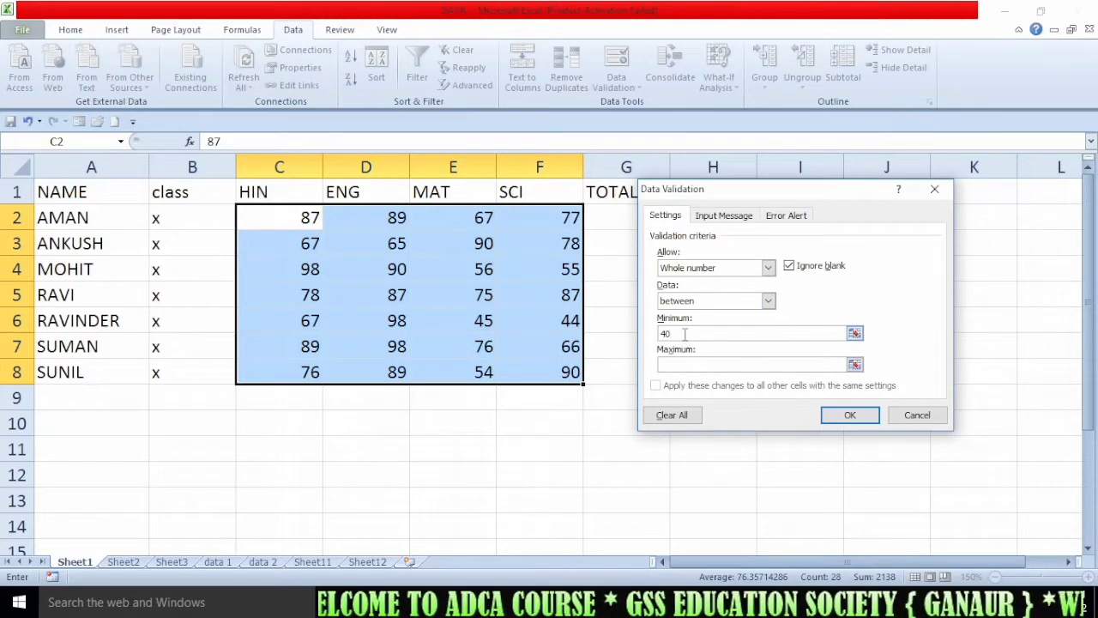
left_click(696, 362)
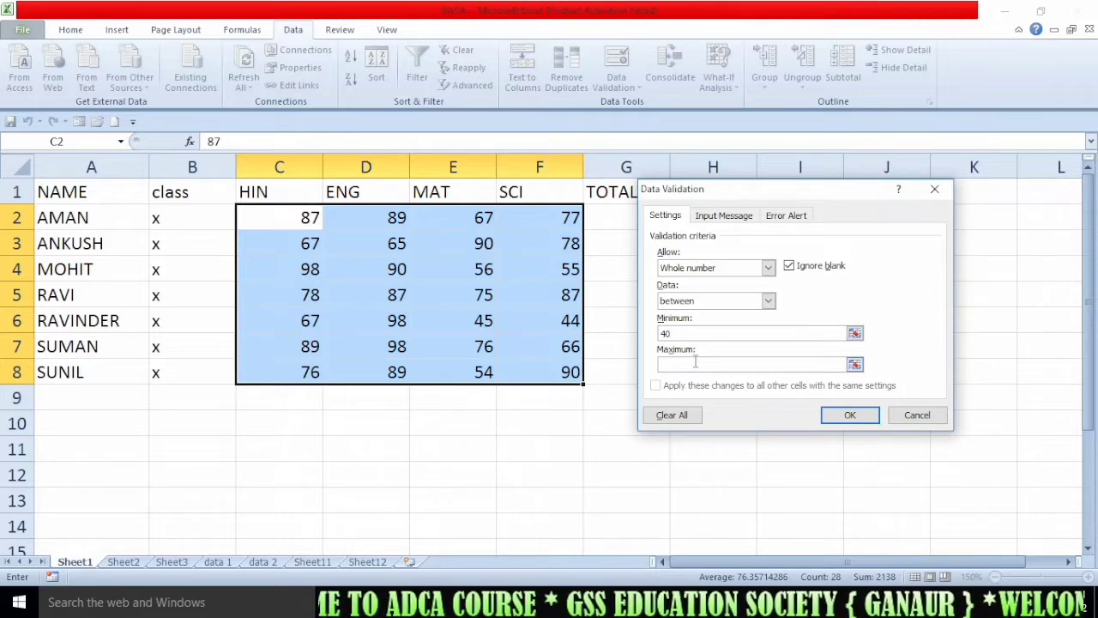
type("60")
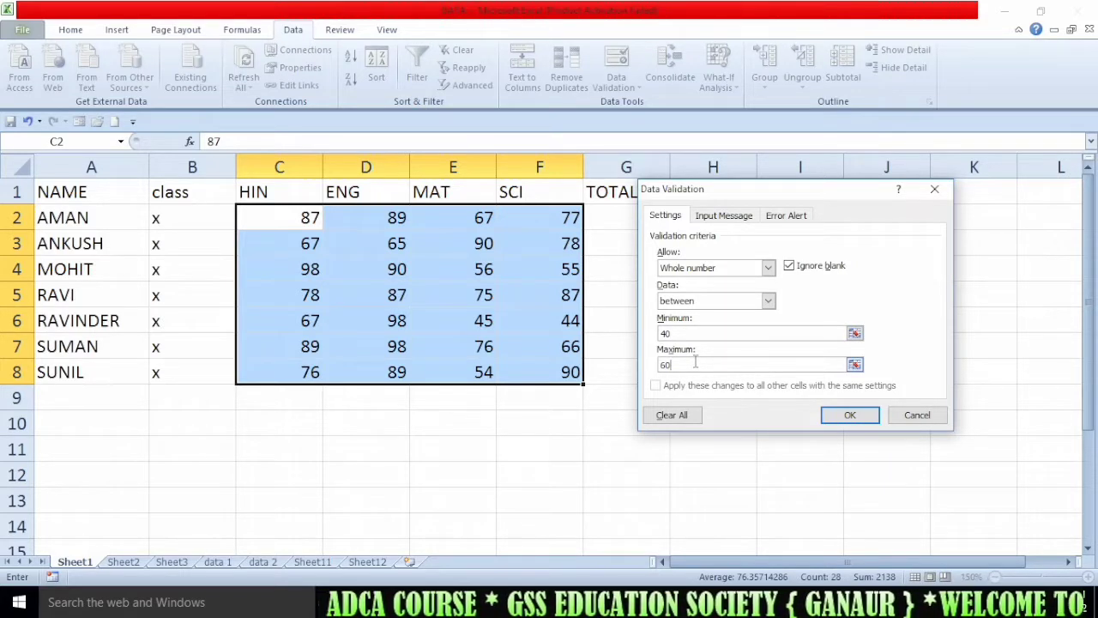
left_click(711, 274)
left_click(715, 275)
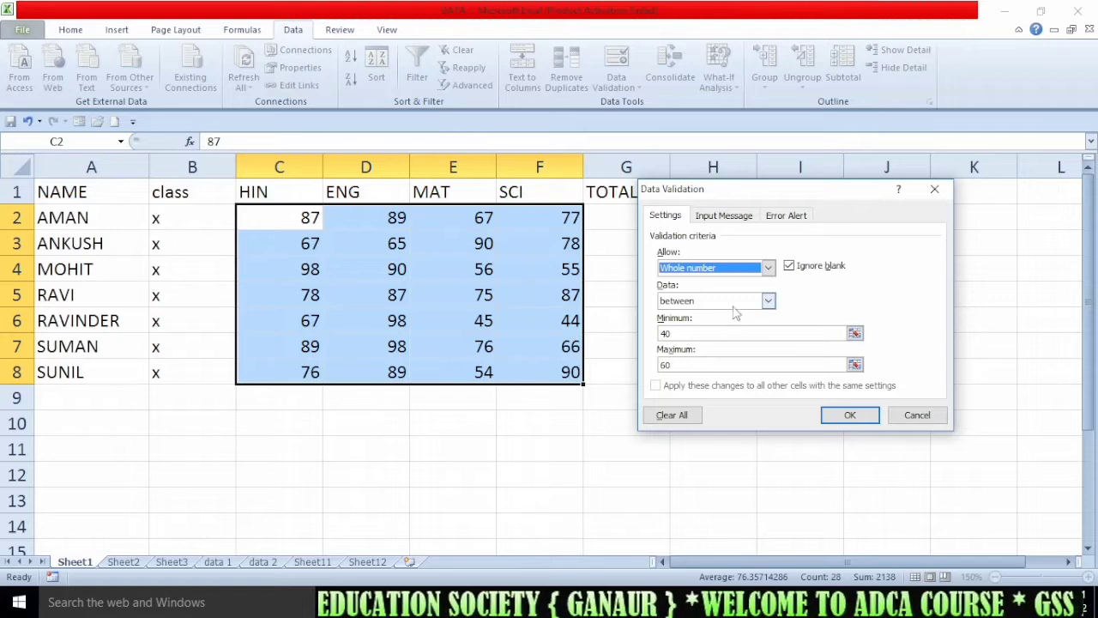
left_click(713, 273)
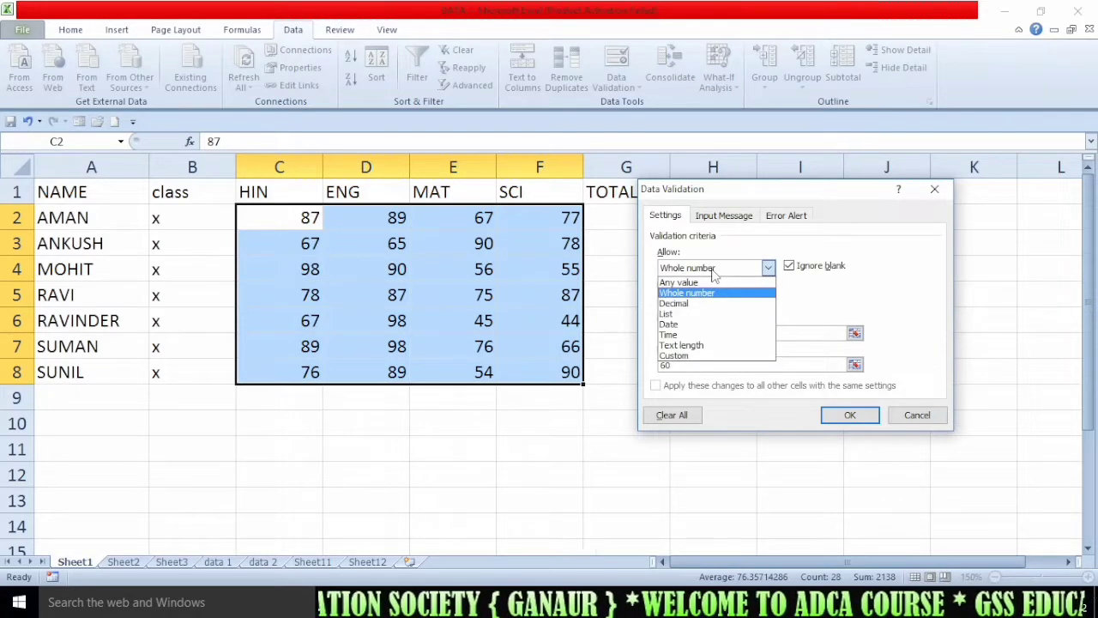
left_click(712, 273)
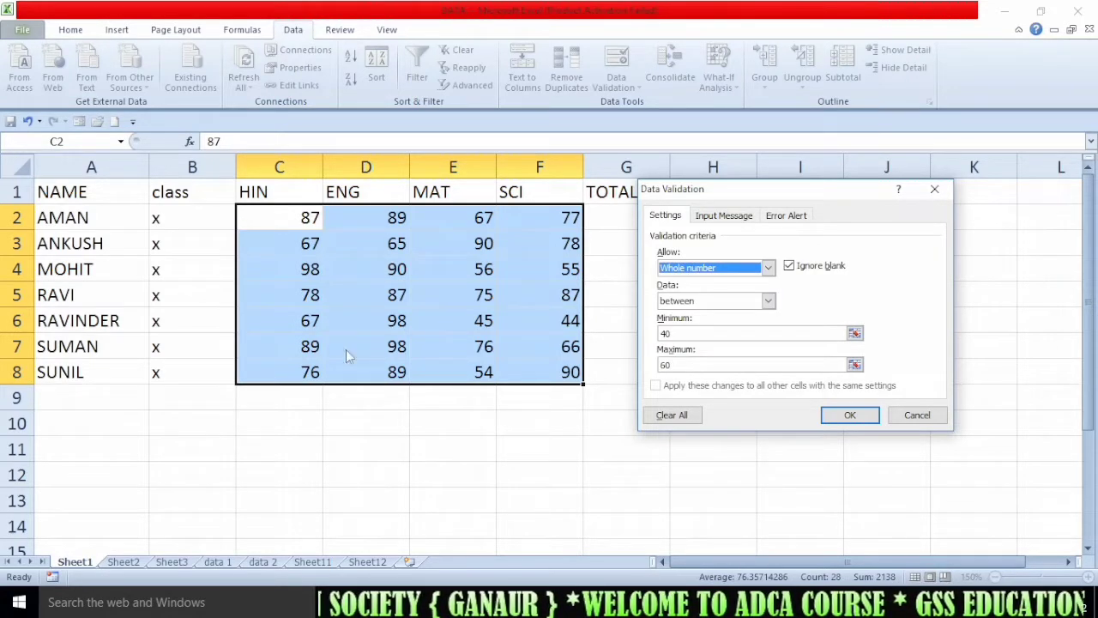
left_click(743, 271)
left_click(727, 281)
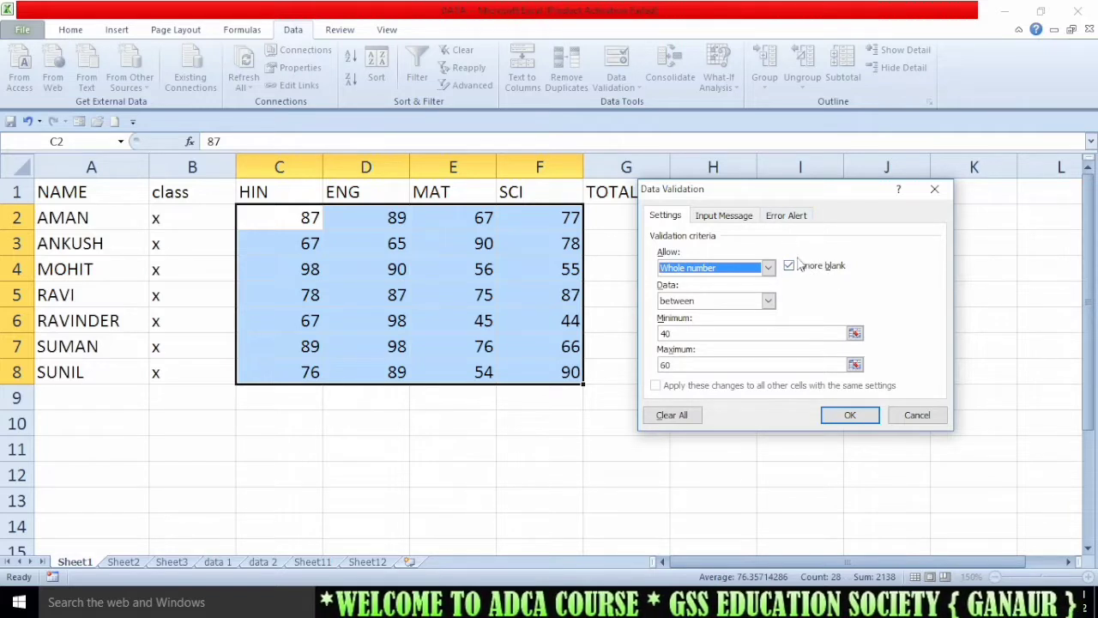
Set up a Stop-style error alert with the title NOT and the error message VALID
left_click(791, 218)
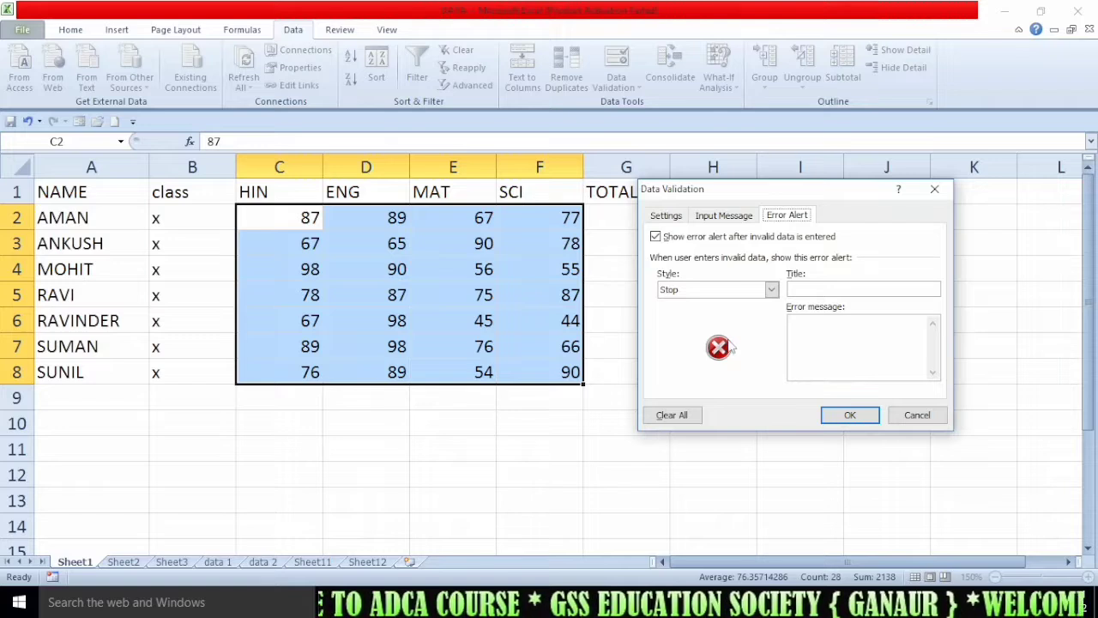
left_click(719, 292)
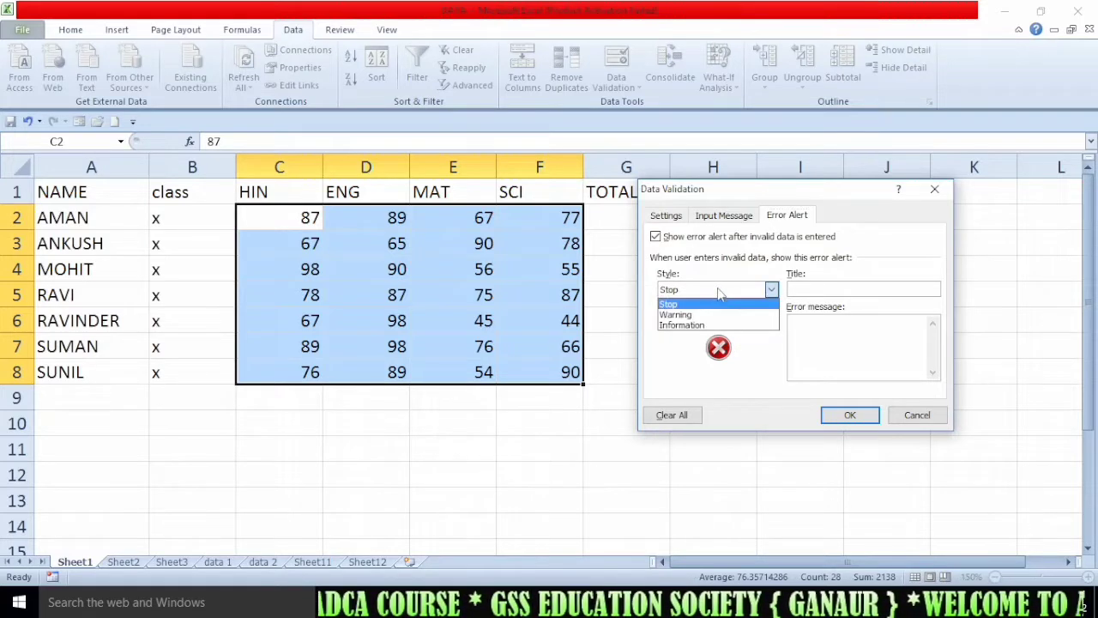
left_click(719, 291)
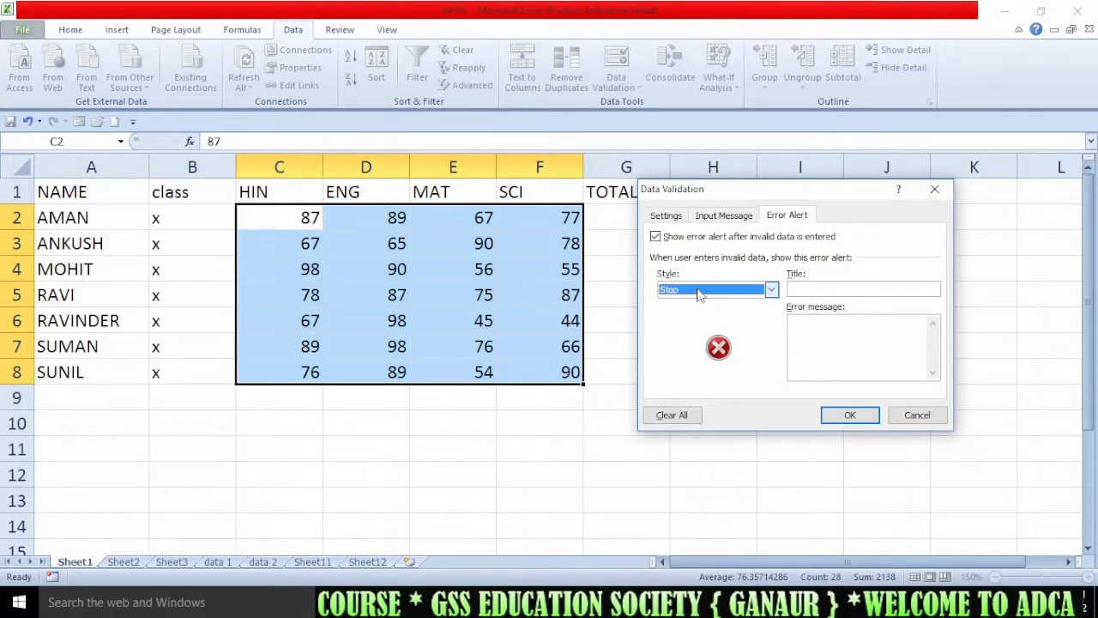
left_click(703, 292)
left_click(704, 292)
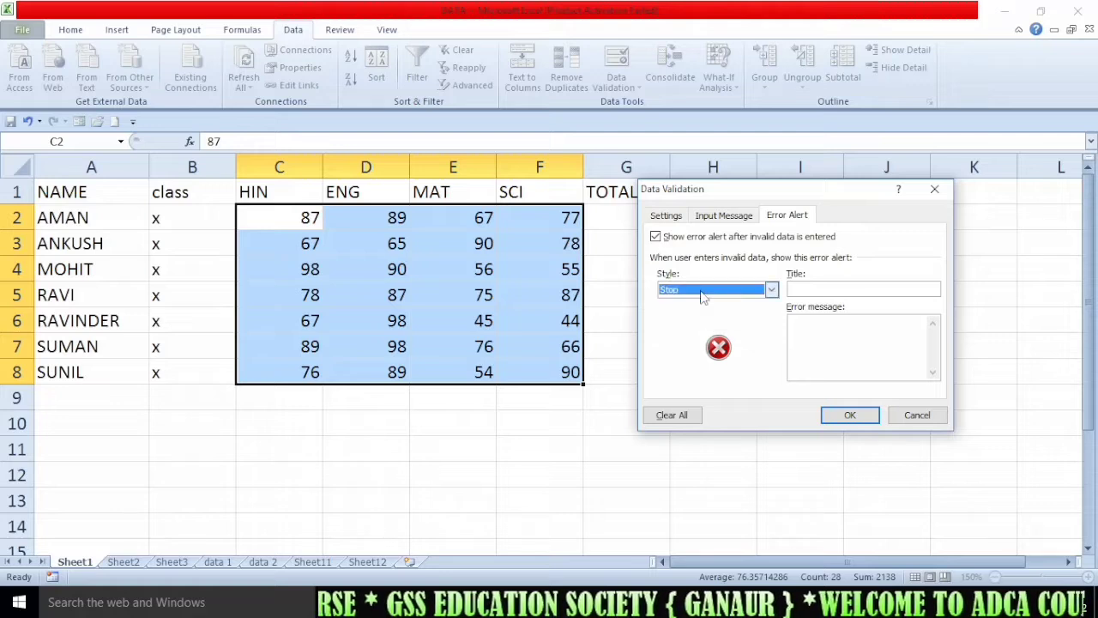
left_click(810, 286)
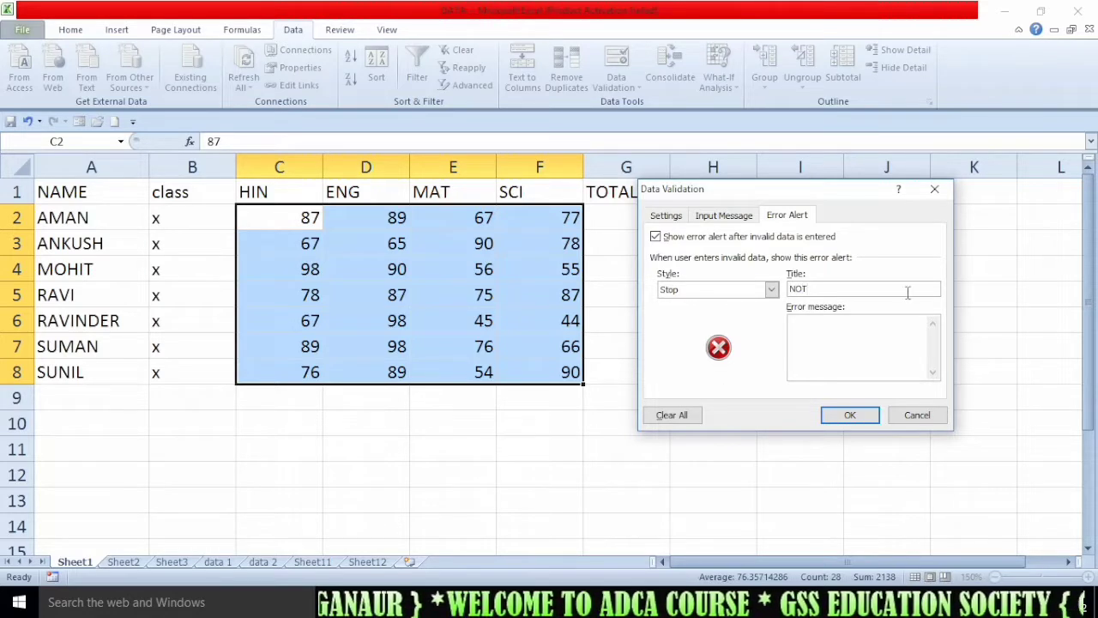
left_click(862, 329)
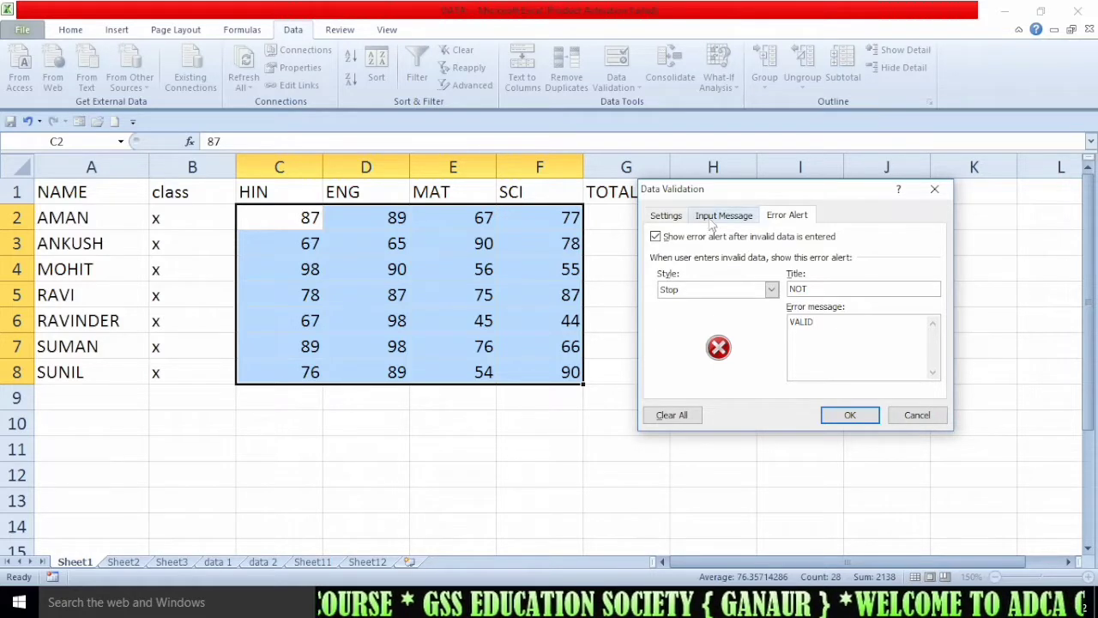
Add an input message titled STU with the text DATA and apply the validation to the marks
left_click(734, 221)
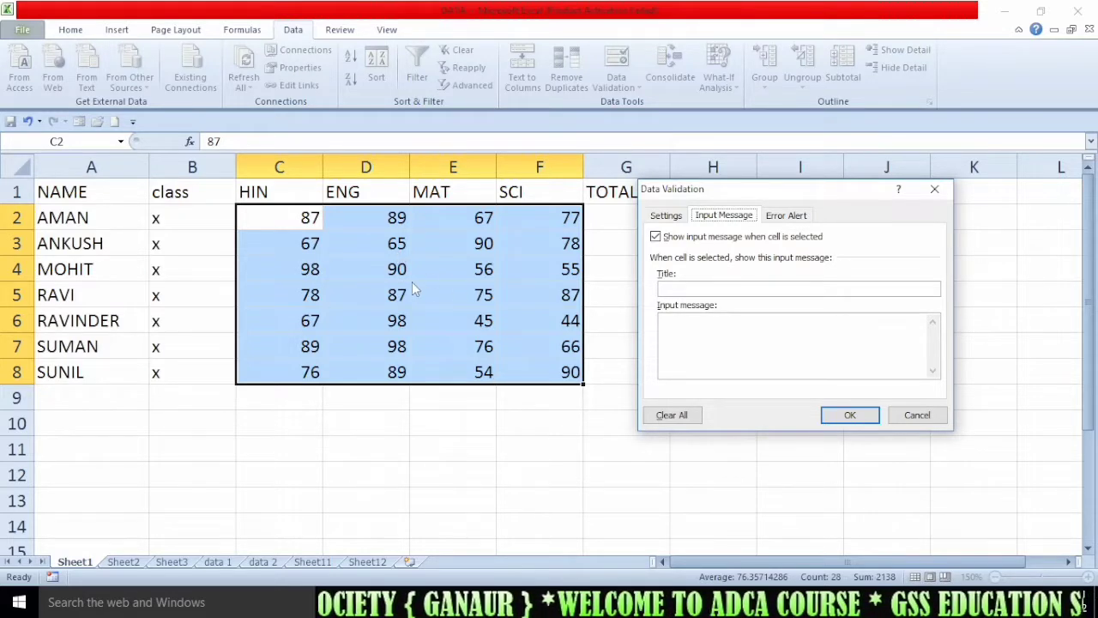
left_click(695, 292)
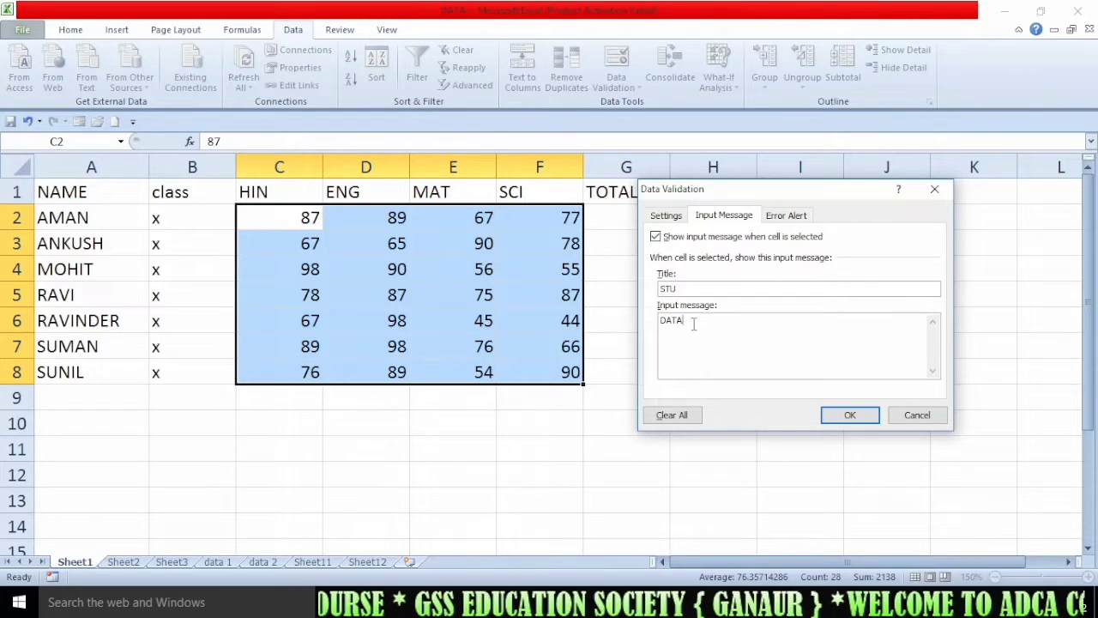
left_click(785, 215)
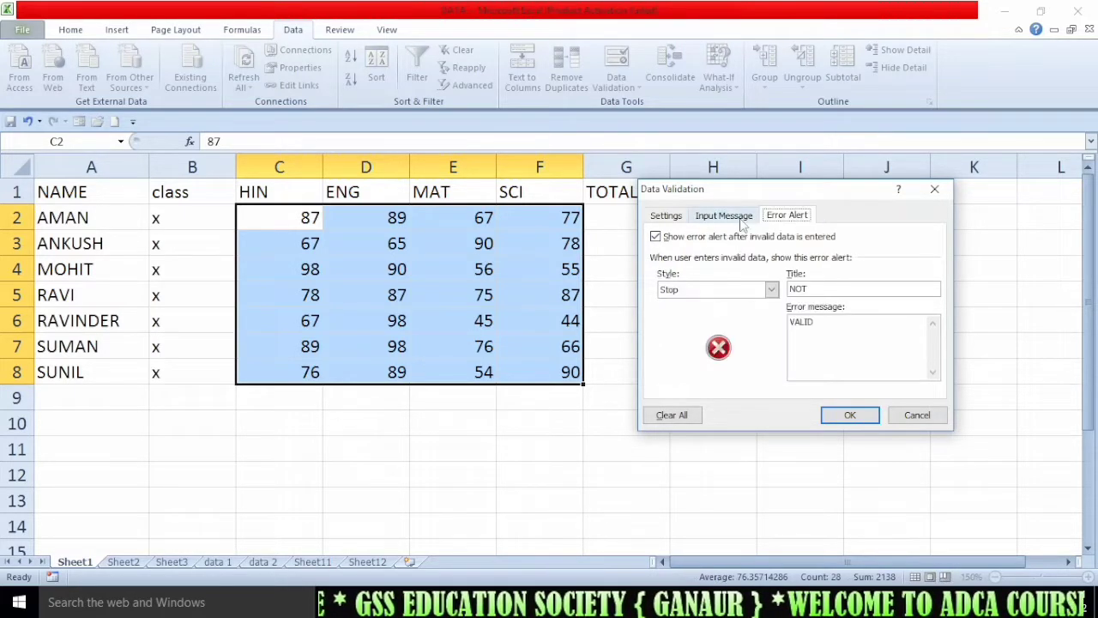
left_click(724, 215)
left_click(665, 216)
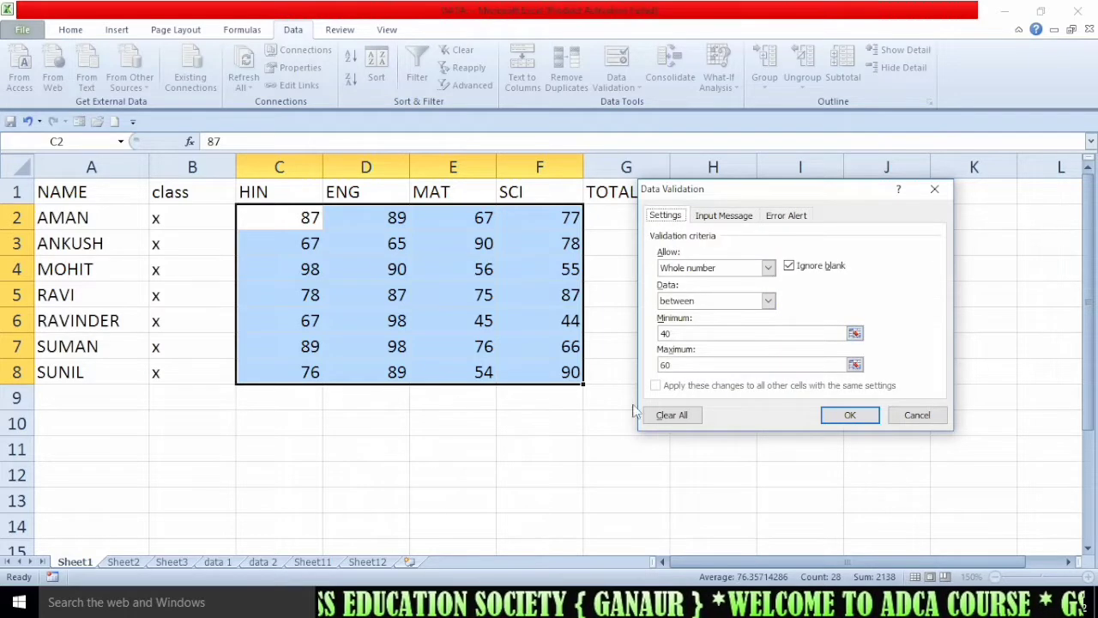
left_click(845, 417)
Select marks cells D6, C4 and D3 in turn to check their input message
left_click(391, 321)
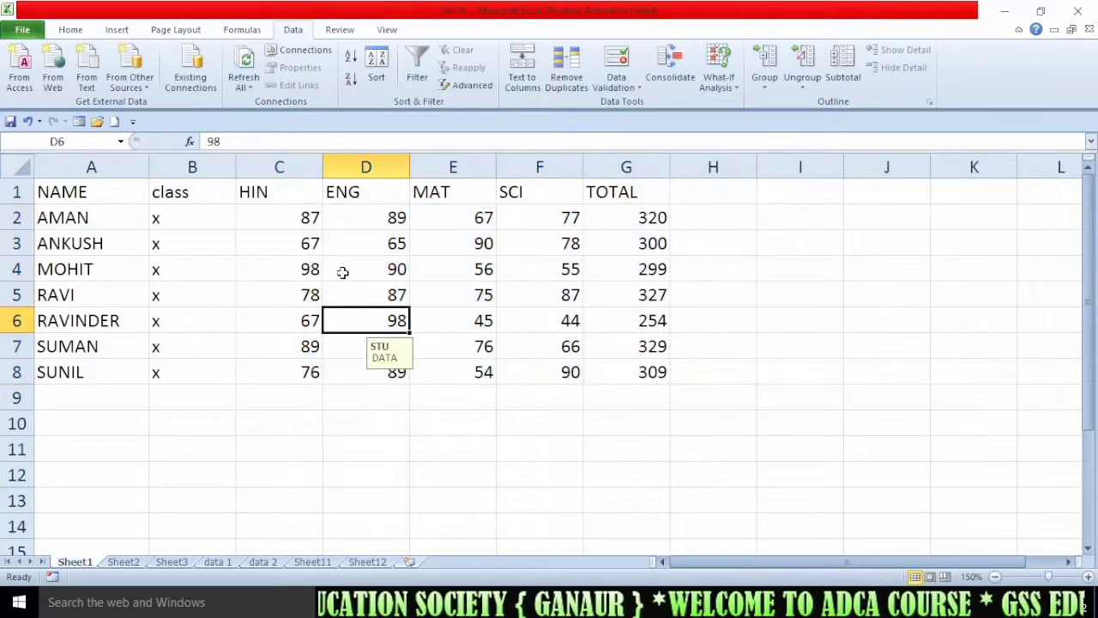
left_click(303, 263)
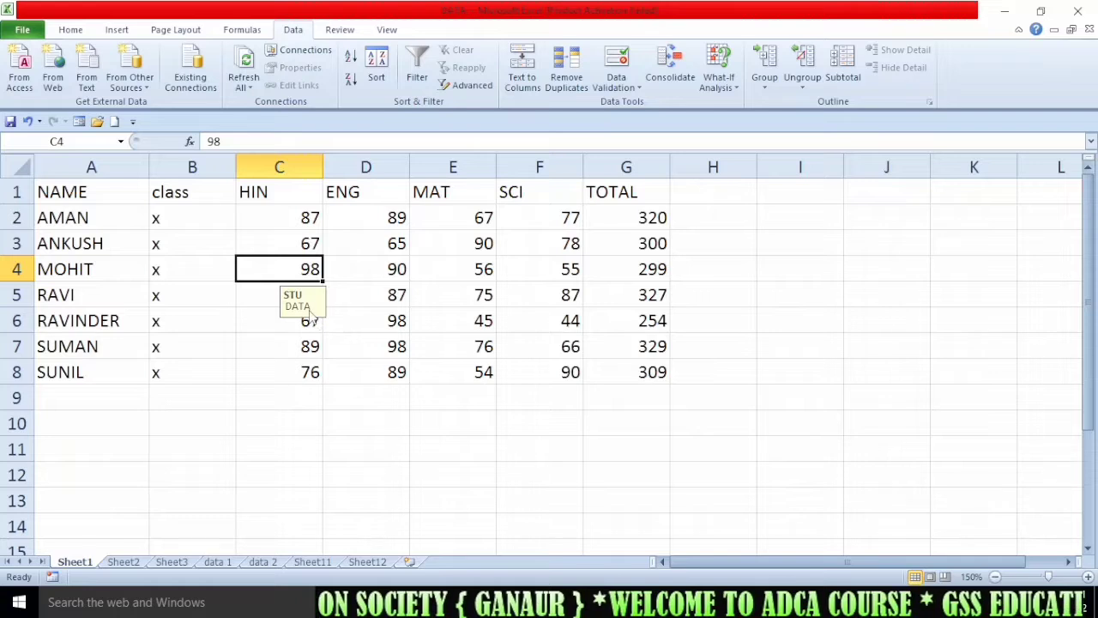
left_click(389, 246)
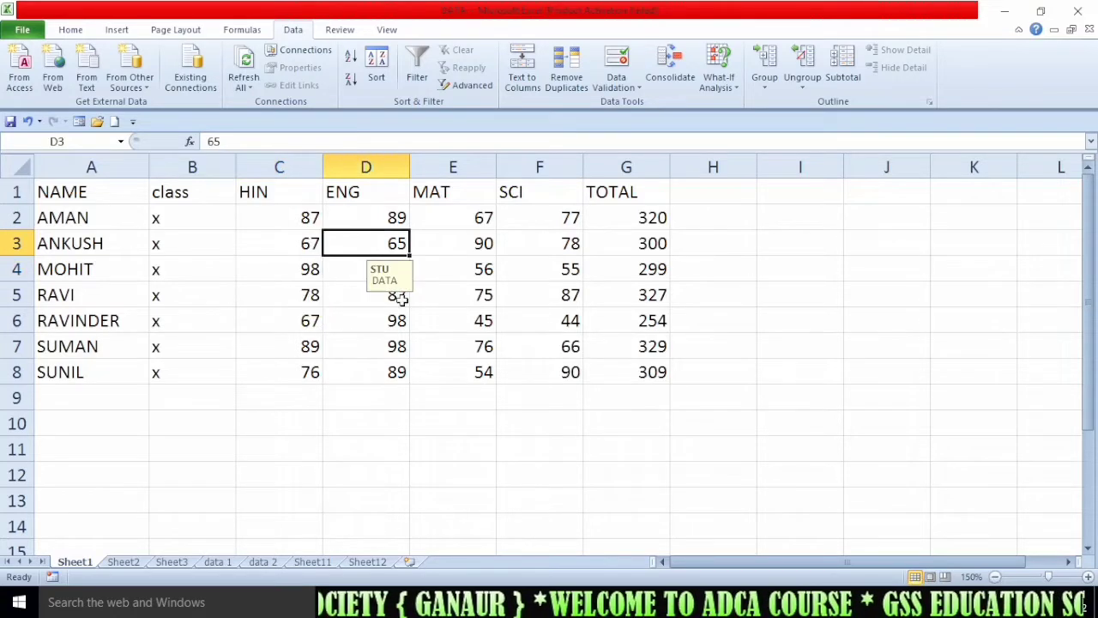
Select cells A4 and D3, the marks range C2:F7, E9 and D3 again to check where the input message appears
left_click(101, 272)
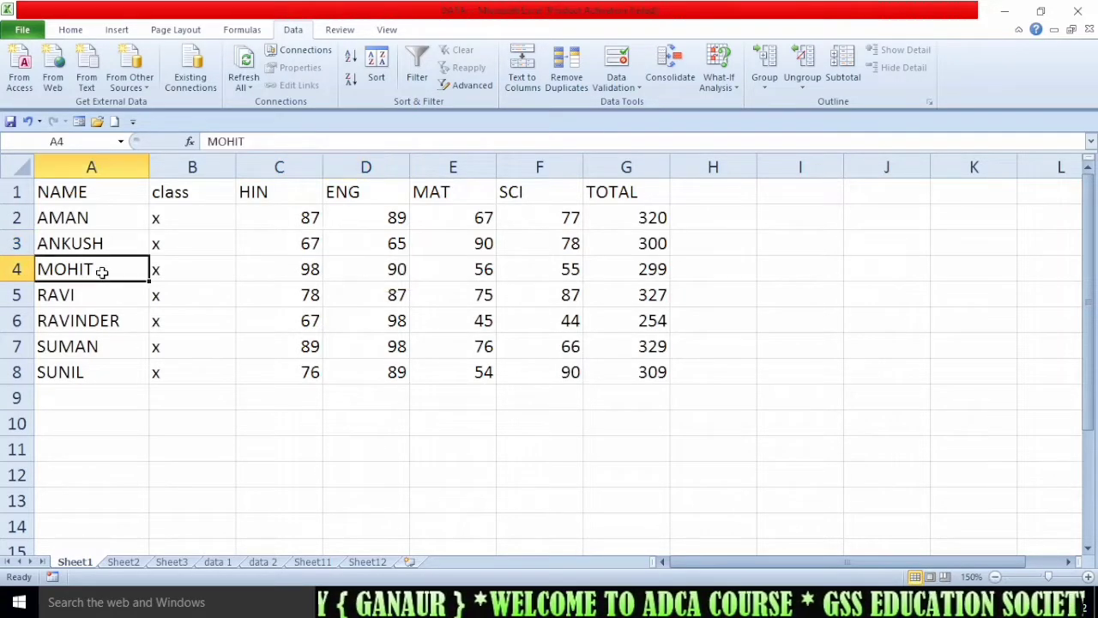
left_click(382, 249)
left_click_drag(292, 219, 556, 353)
left_click(421, 402)
left_click(352, 242)
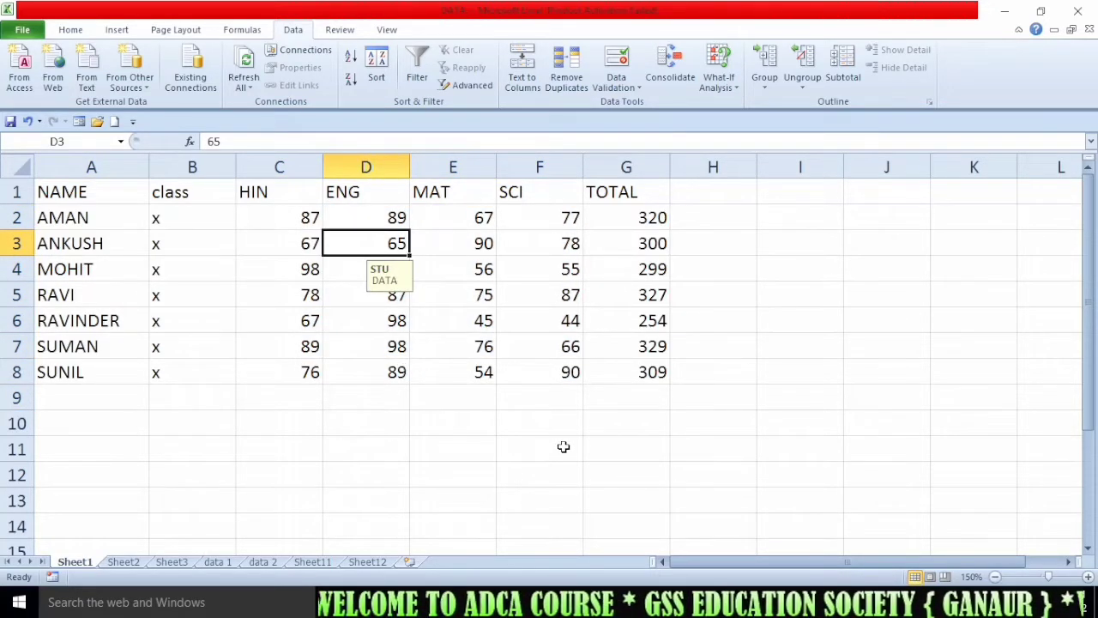
Try to enter 90 in cell C3, retry the entry once from the error alert, and cancel it
key("Down")
key("Left")
key("Up")
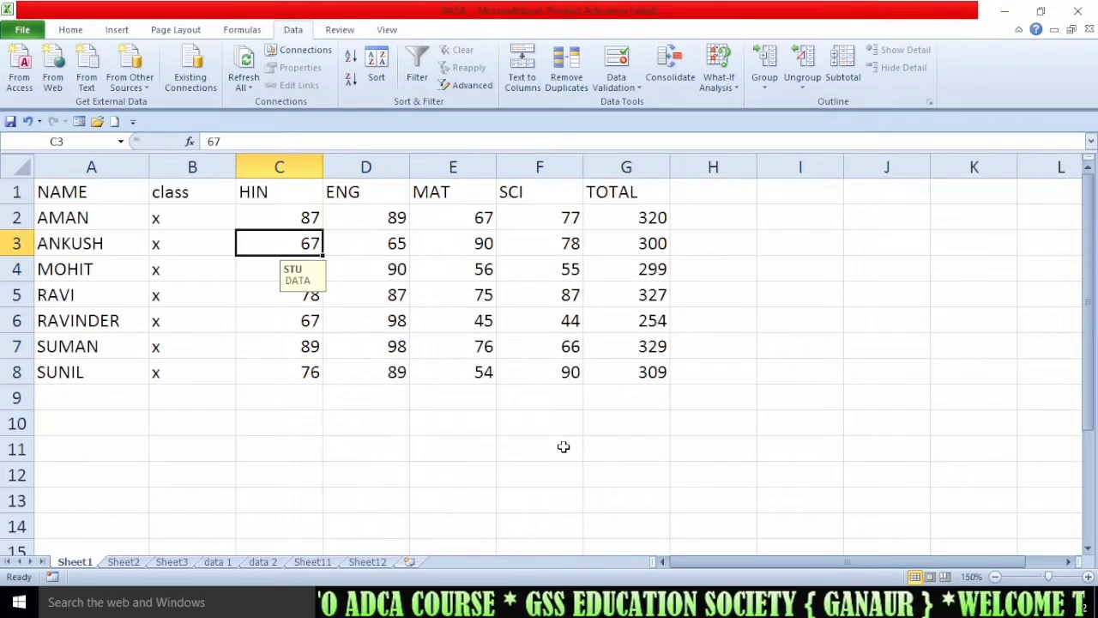
type("90")
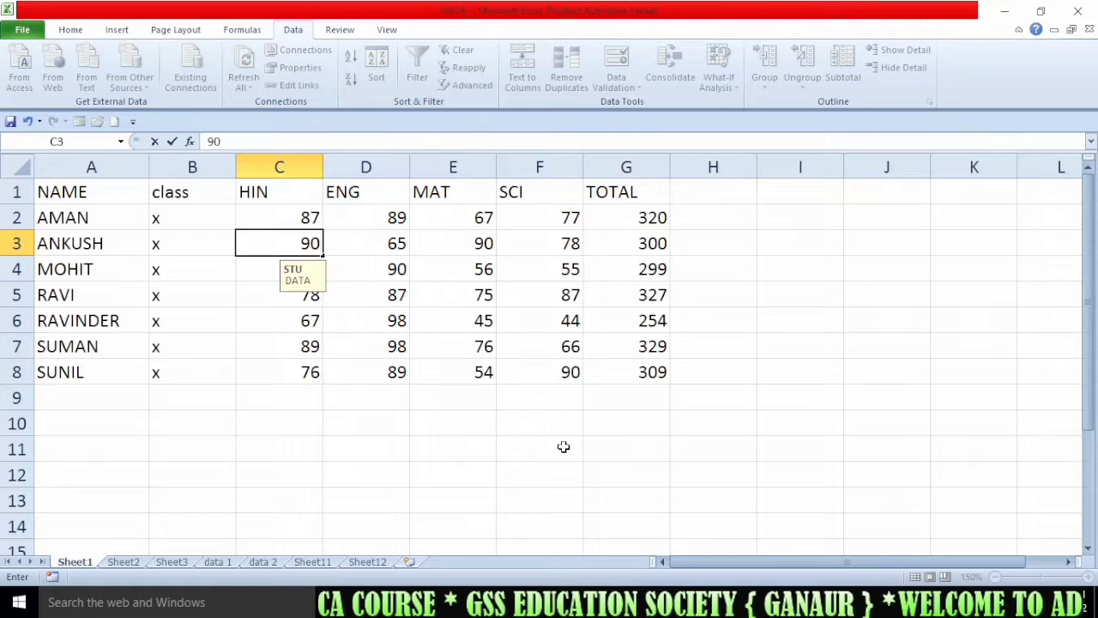
key("Return")
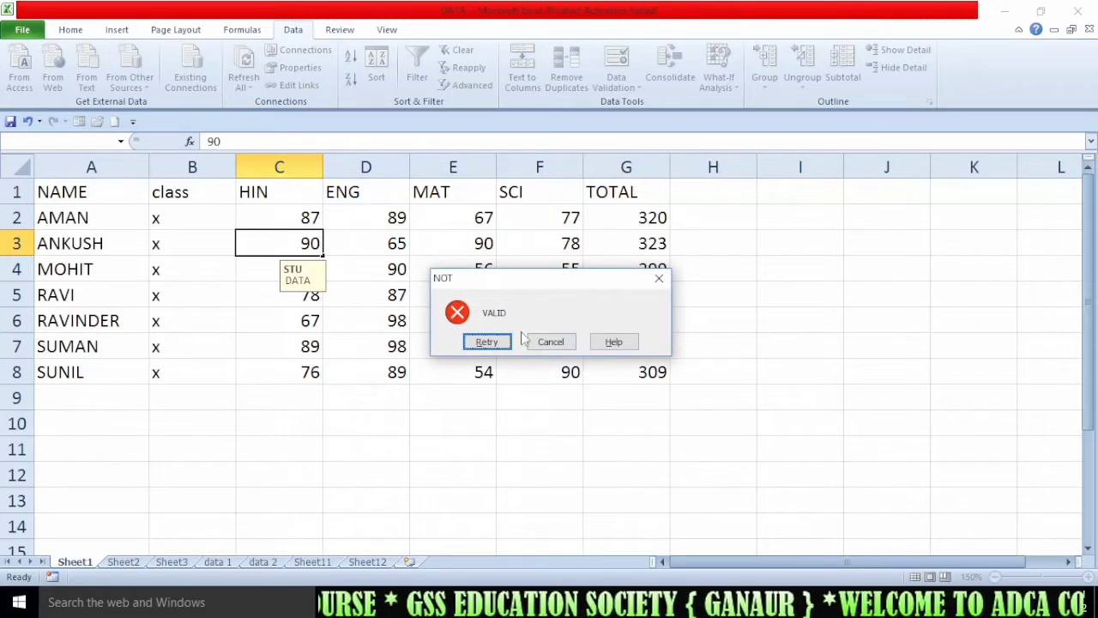
left_click_drag(529, 280, 637, 273)
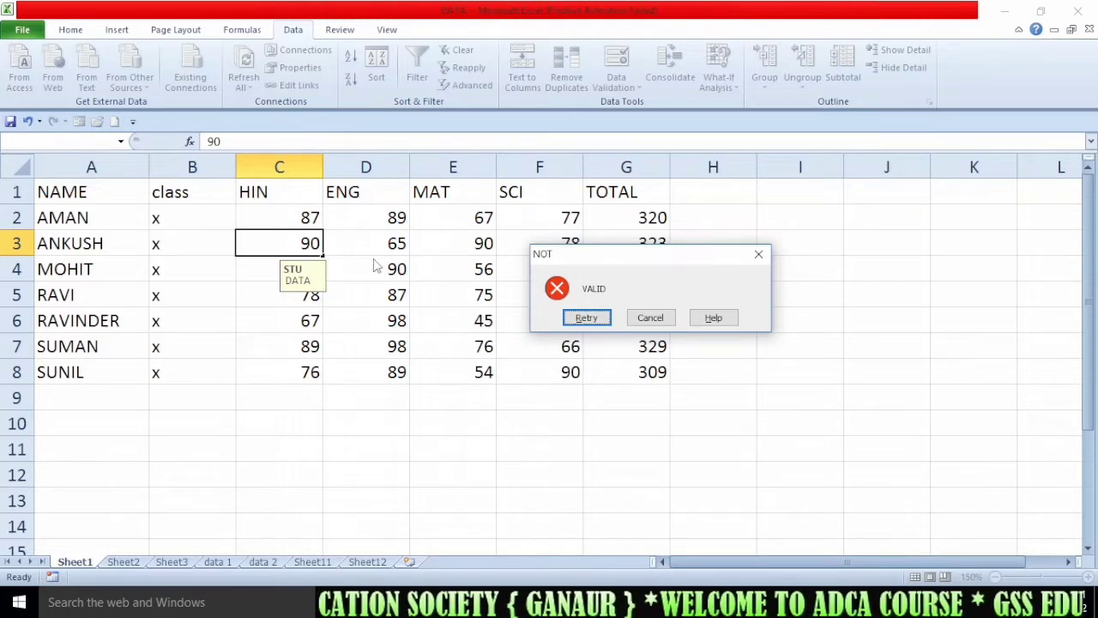
left_click(587, 319)
key("Return")
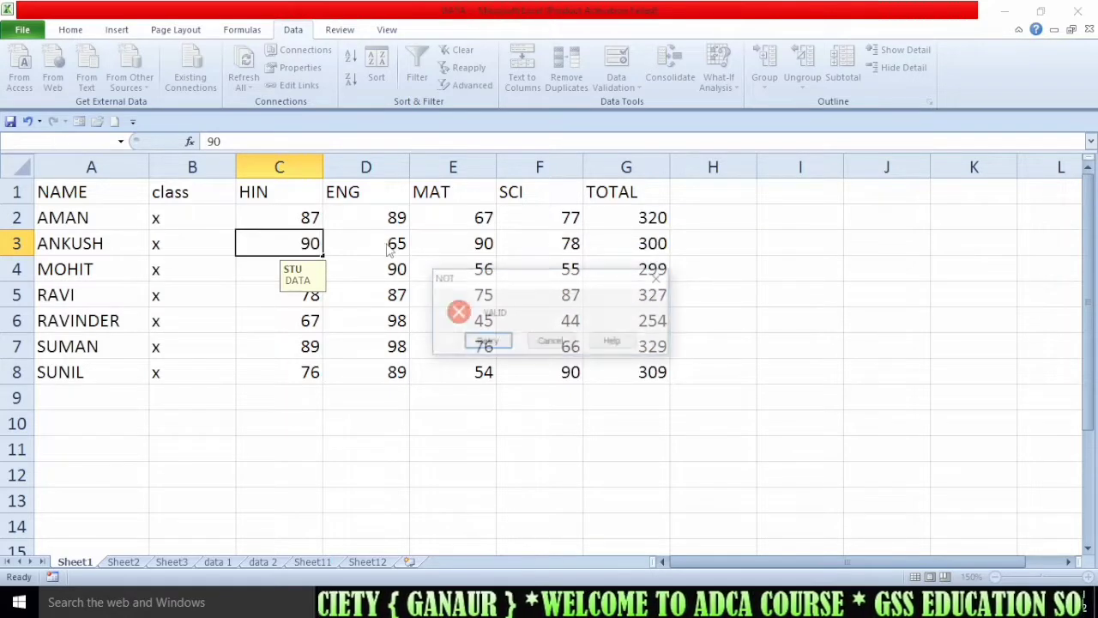
left_click_drag(494, 285, 541, 271)
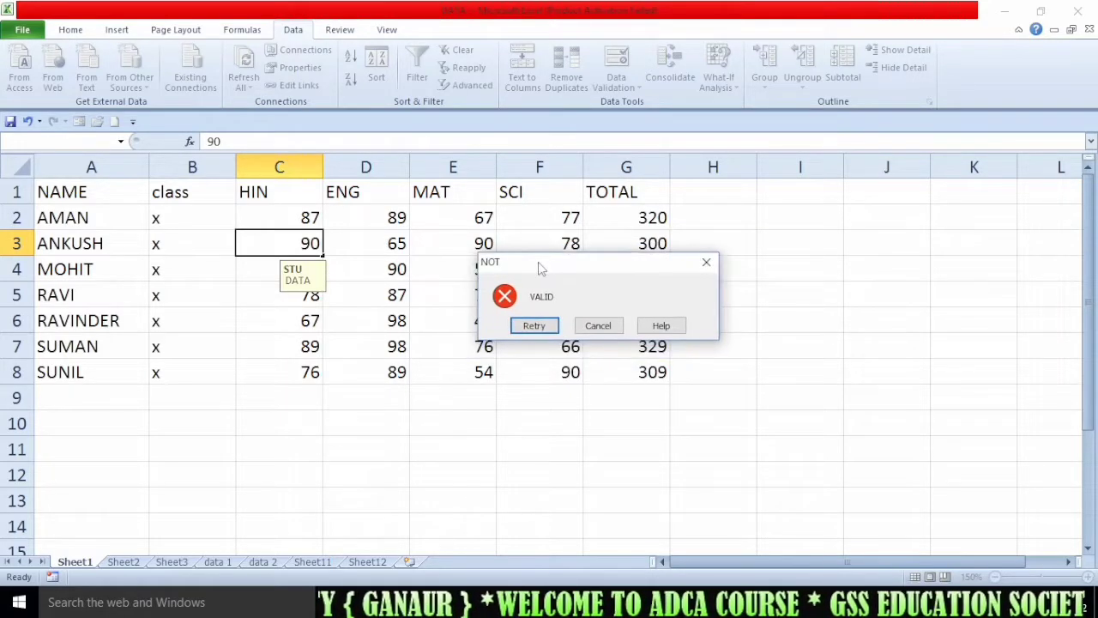
left_click(599, 326)
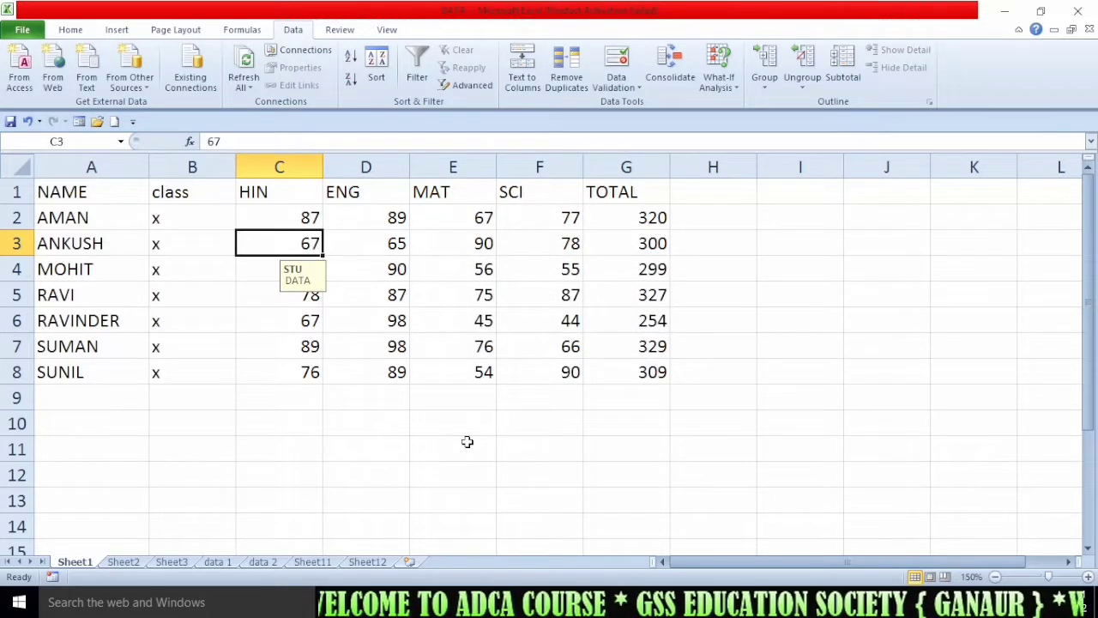
Change the error alert style to Warning for the marks in C2:F8 and apply the validation
left_click(404, 423)
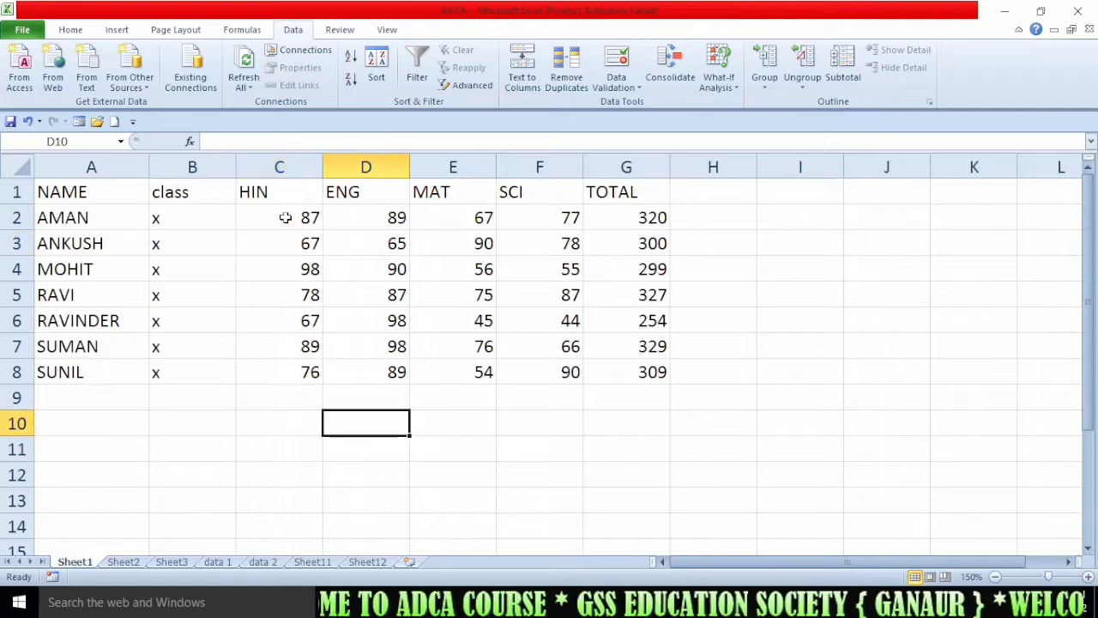
left_click_drag(286, 218, 523, 368)
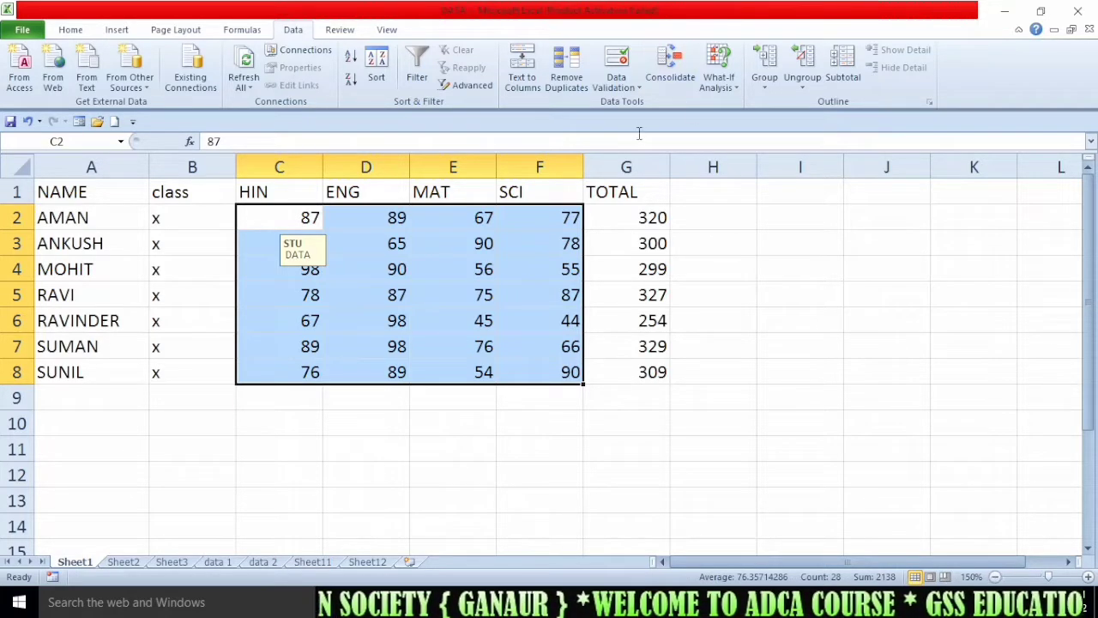
left_click(616, 62)
left_click_drag(725, 197, 648, 197)
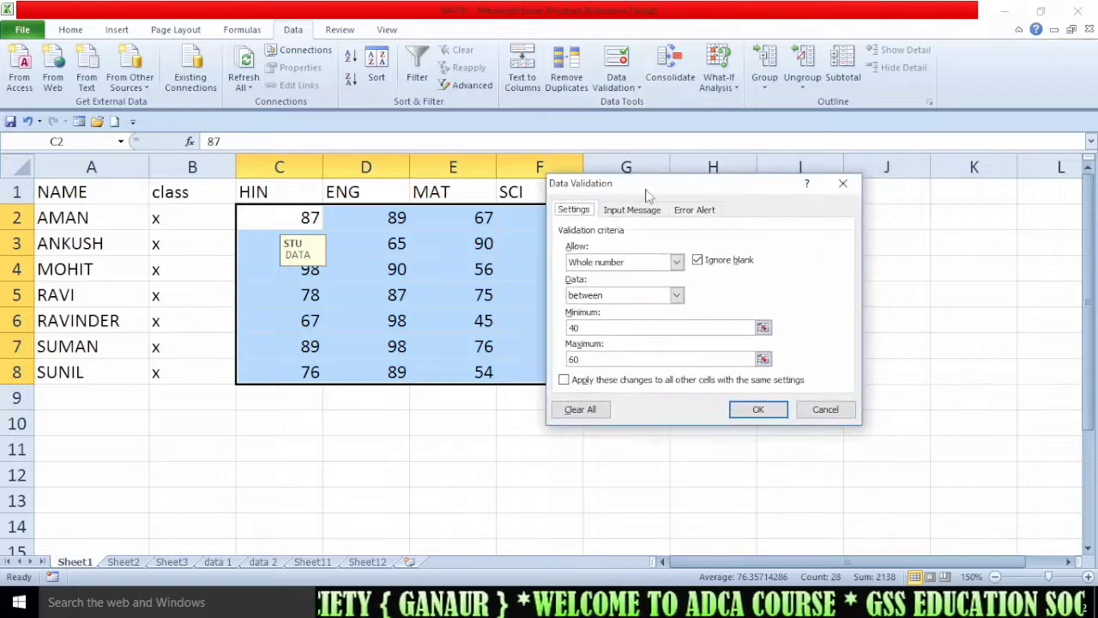
left_click(699, 211)
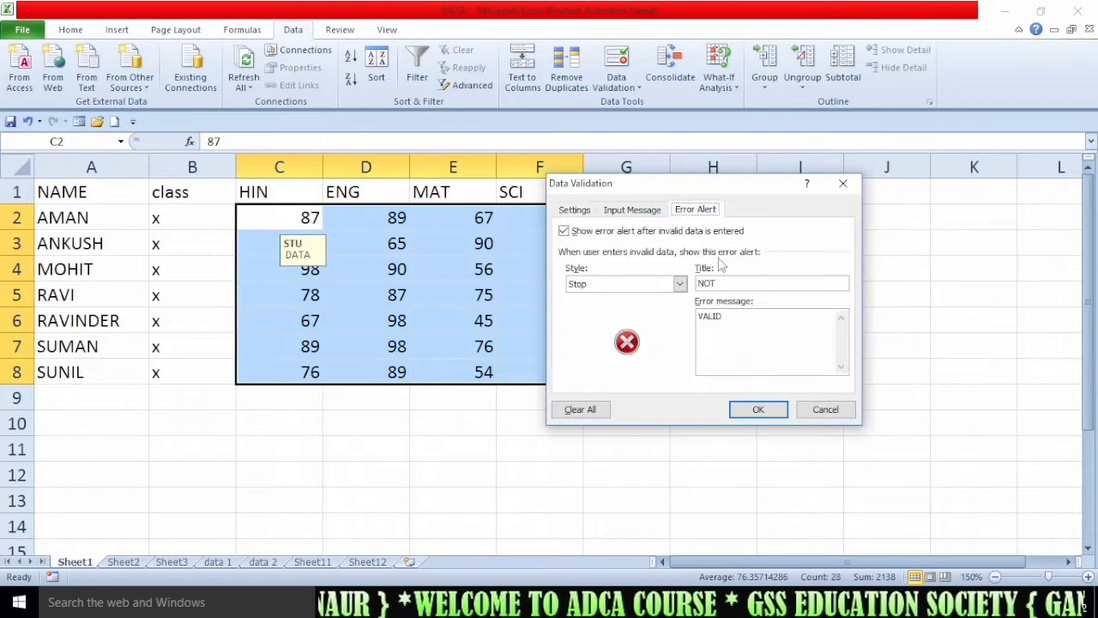
left_click(680, 283)
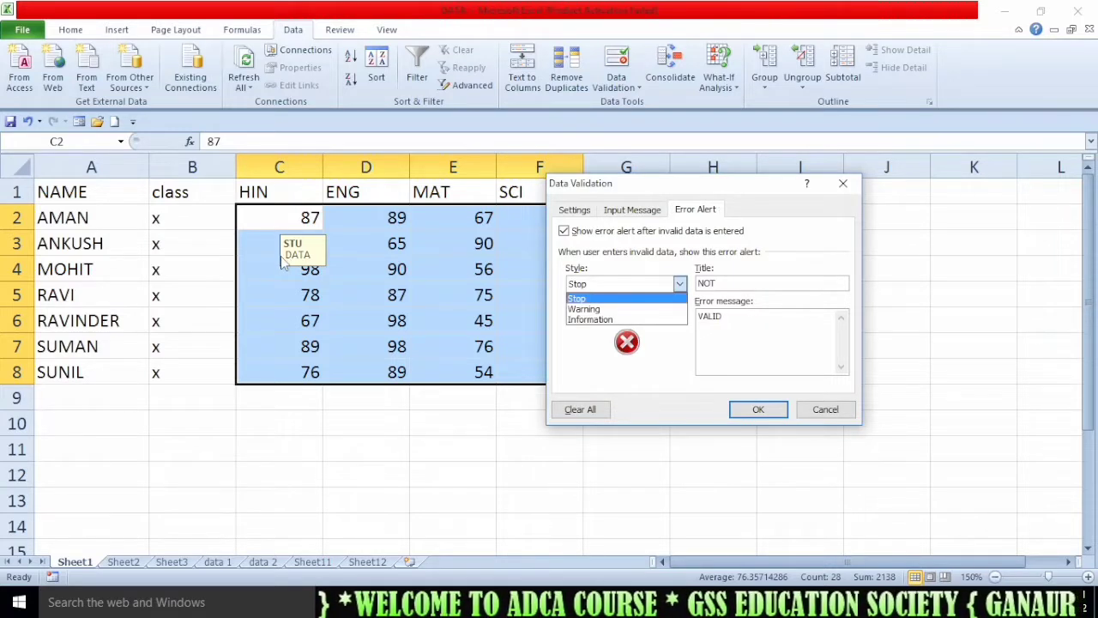
left_click(616, 311)
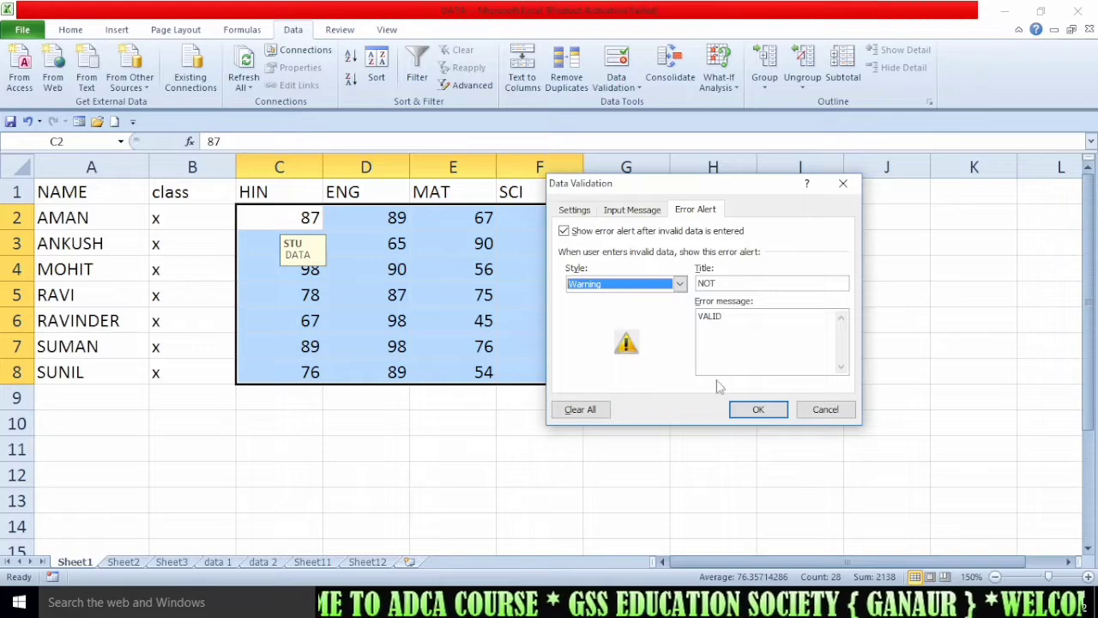
left_click(761, 409)
Enter 86 as the ENG mark in cell D4 and accept the out-of-range value at the warning
left_click(367, 267)
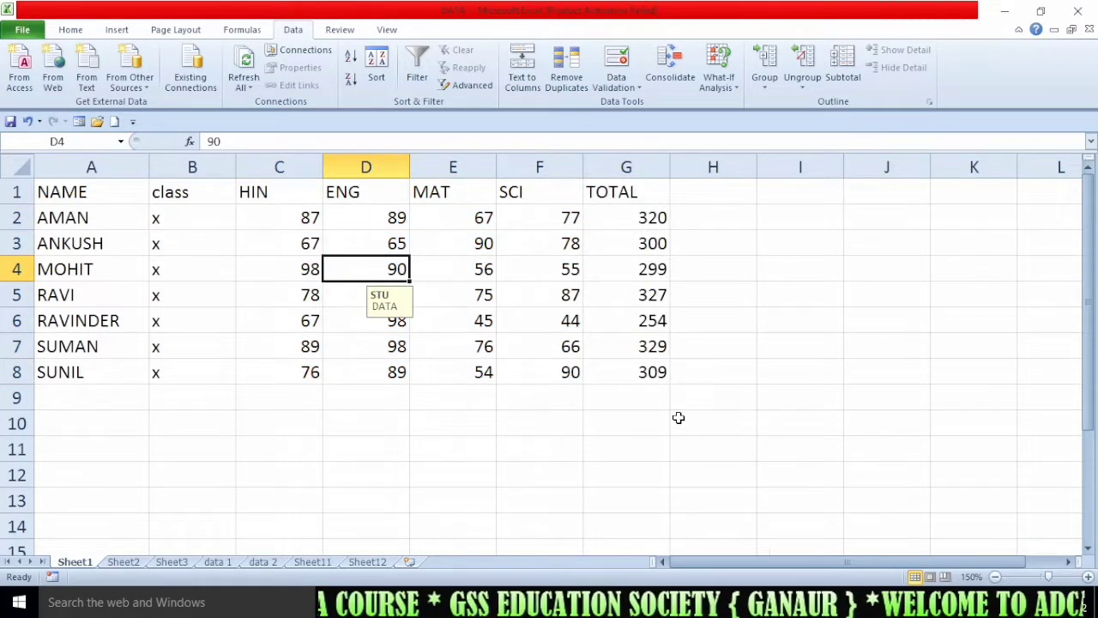
type("86")
key("Return")
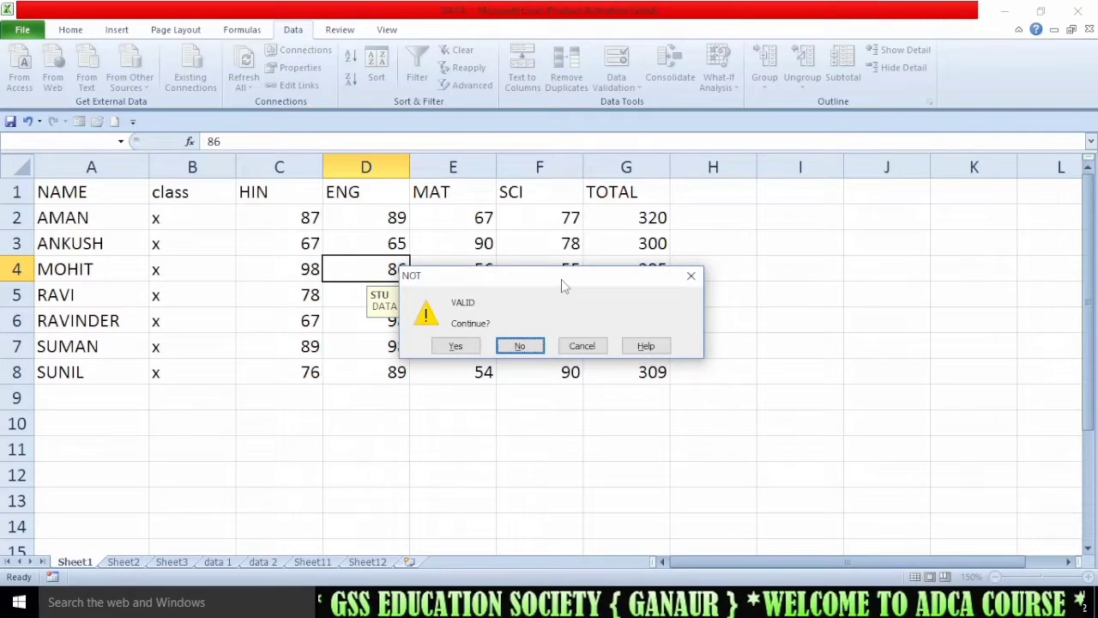
left_click_drag(561, 278, 845, 225)
left_click_drag(767, 221, 778, 207)
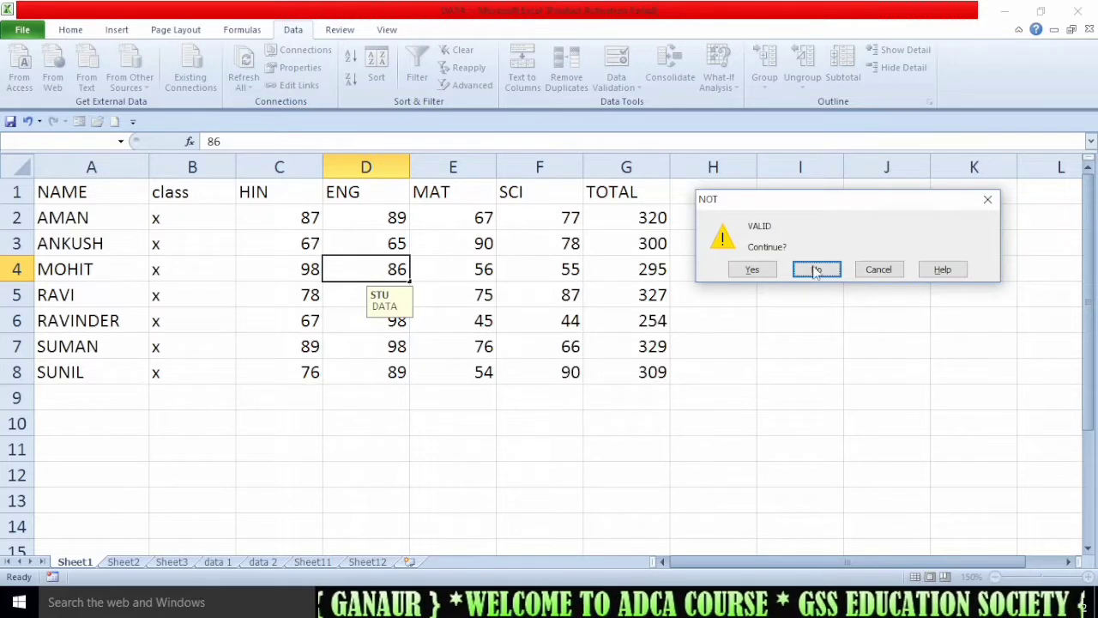
left_click(752, 271)
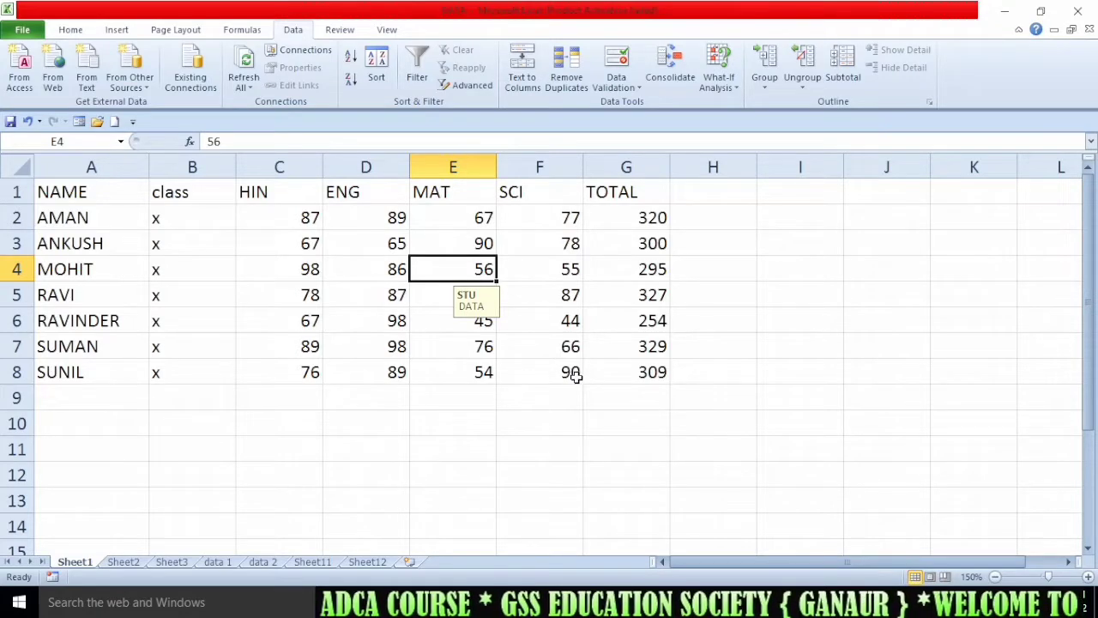
left_click(611, 62)
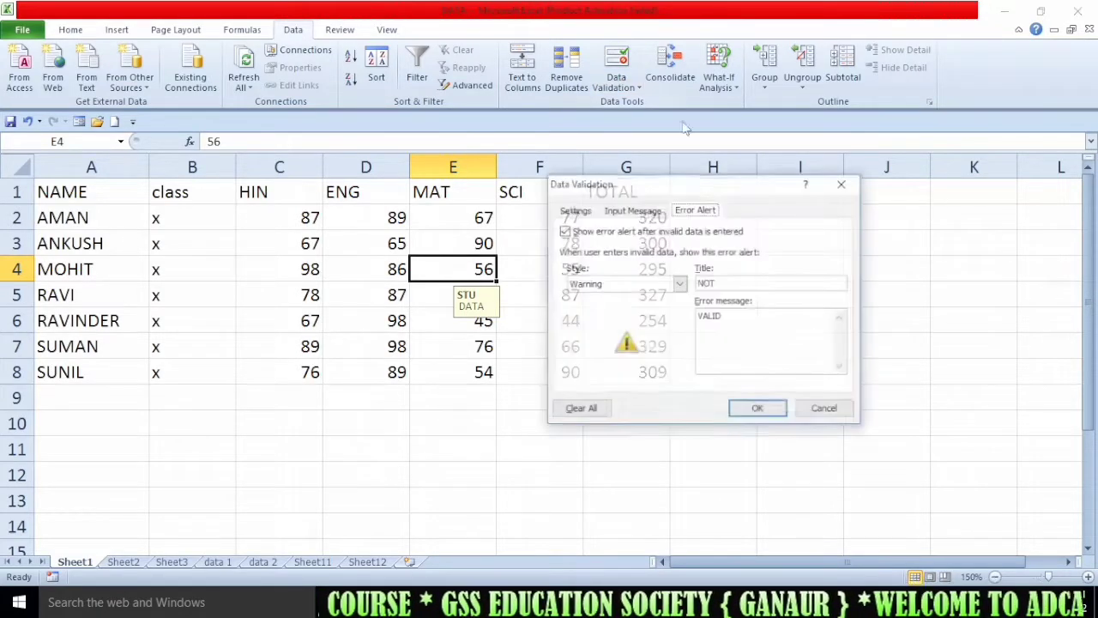
left_click_drag(747, 189, 789, 174)
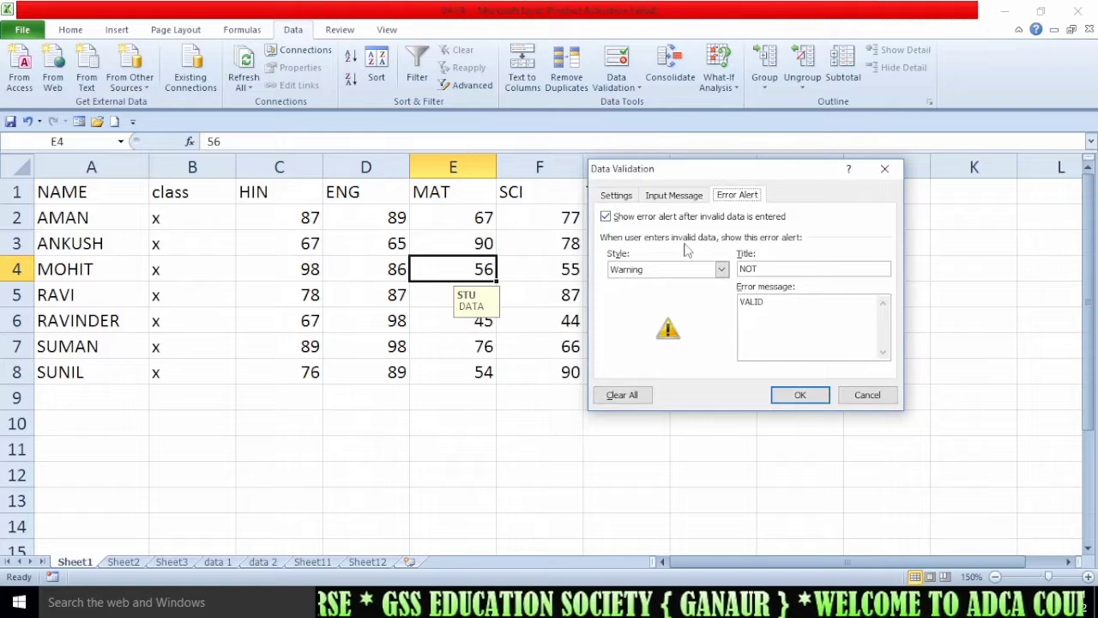
left_click(691, 271)
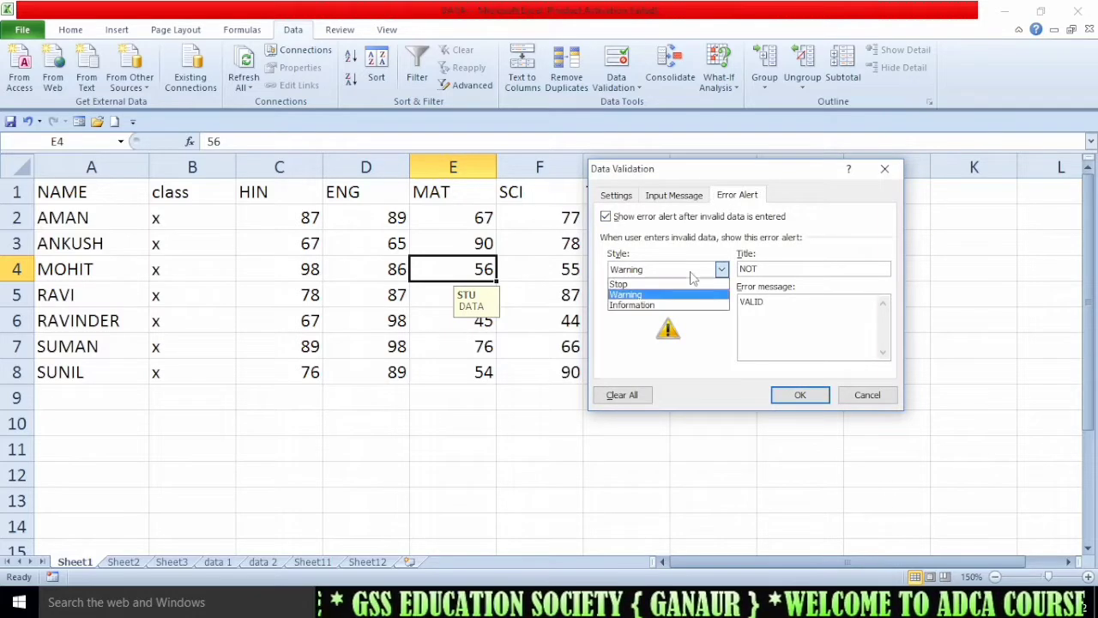
left_click(867, 395)
left_click(515, 393)
Change the error alert style to Information for the marks in C2:F8 and apply the validation
left_click_drag(556, 370, 311, 216)
left_click(617, 64)
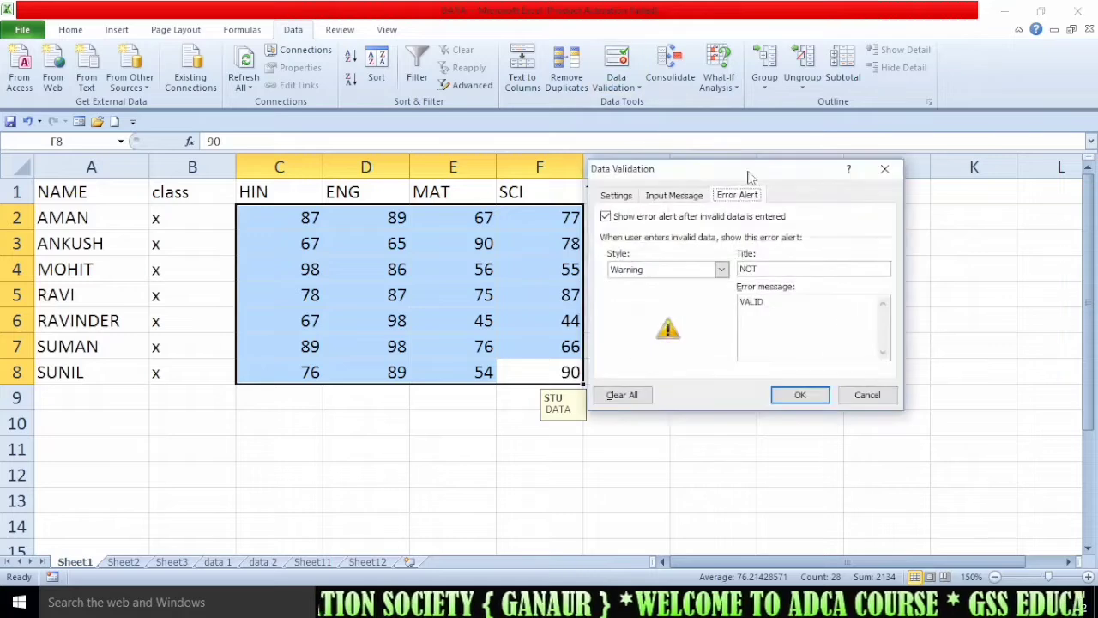
left_click_drag(729, 165, 789, 144)
left_click(740, 248)
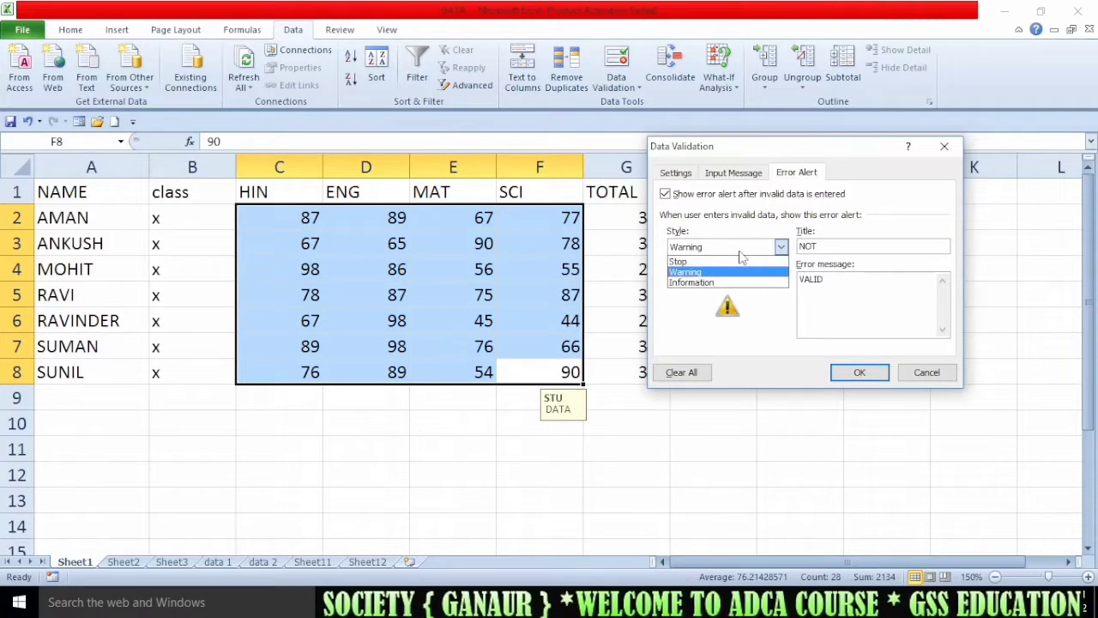
left_click(723, 282)
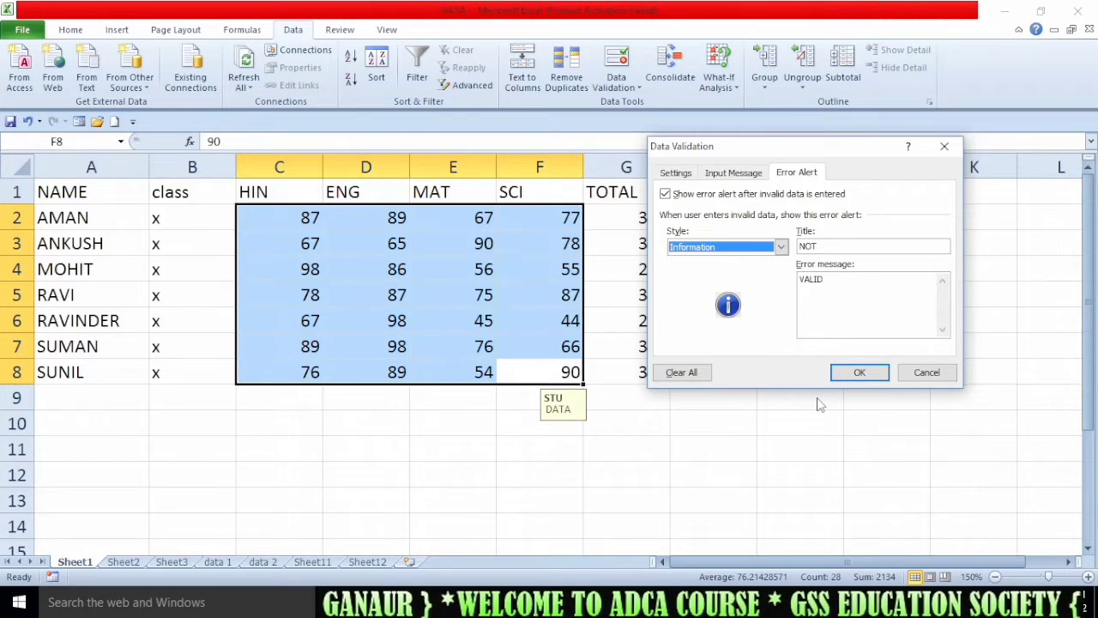
left_click(860, 373)
Enter 25 as the HIN mark in cell C3 and accept the value at the information alert
left_click(390, 272)
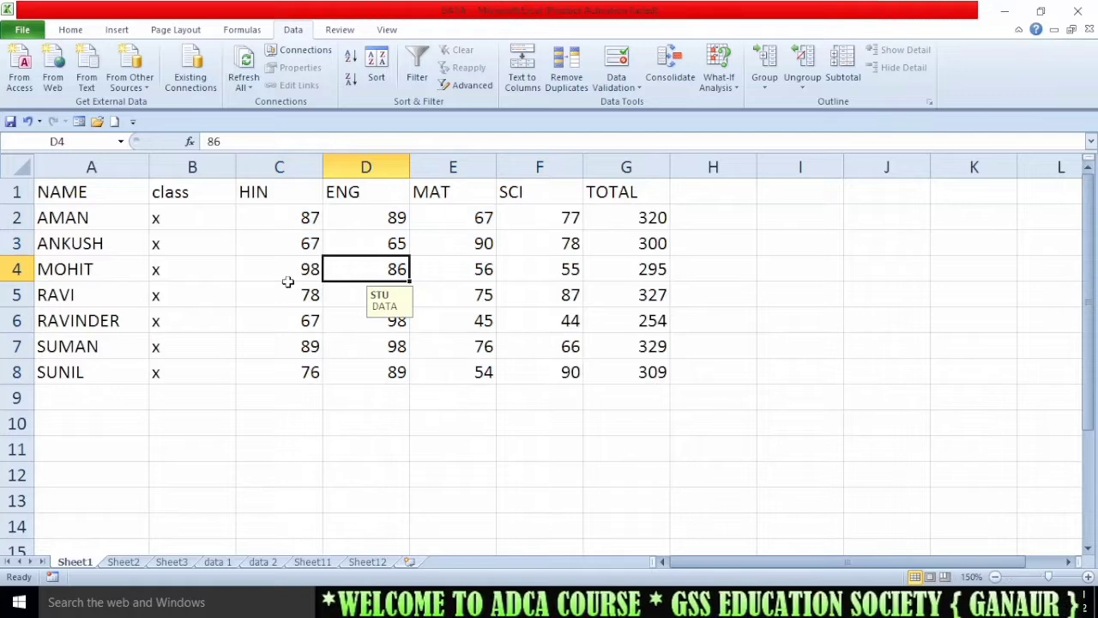
left_click(312, 247)
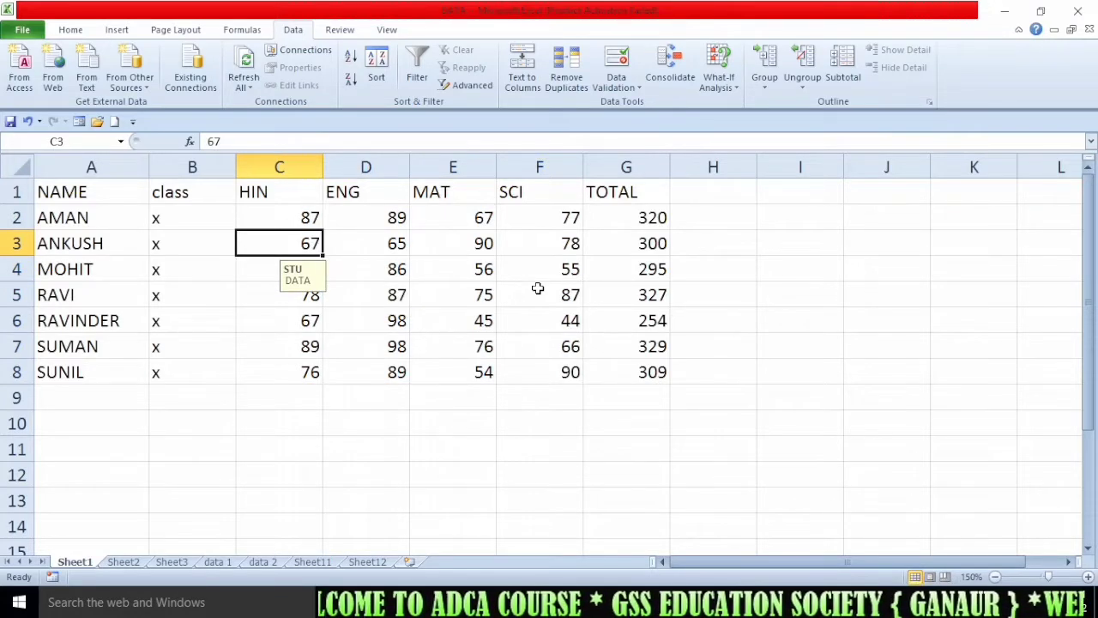
type("25")
key("Return")
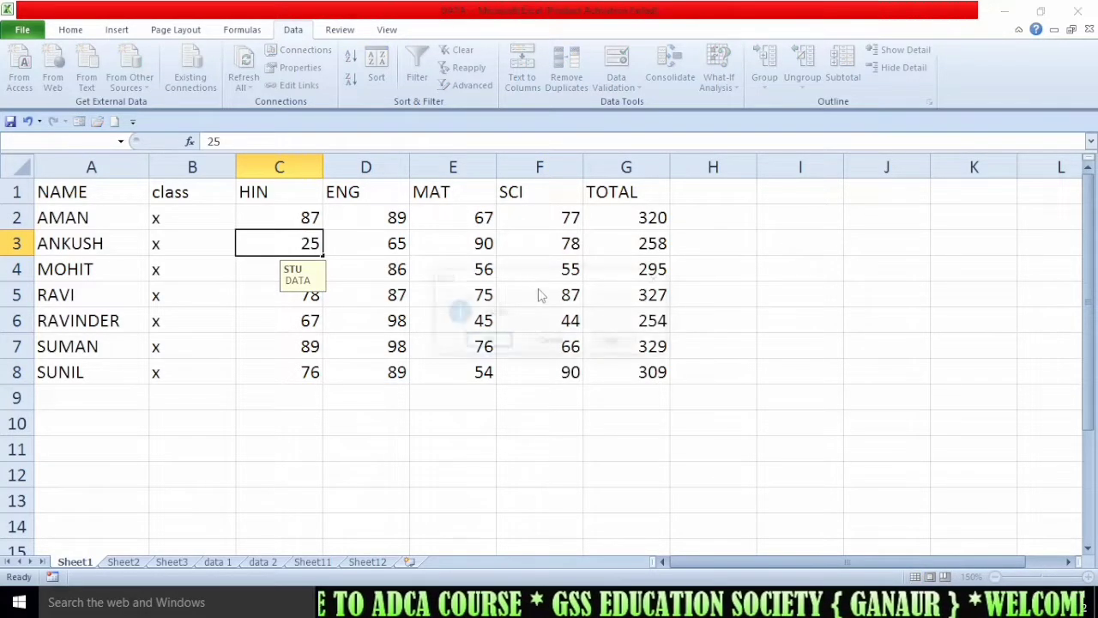
left_click_drag(538, 288, 571, 243)
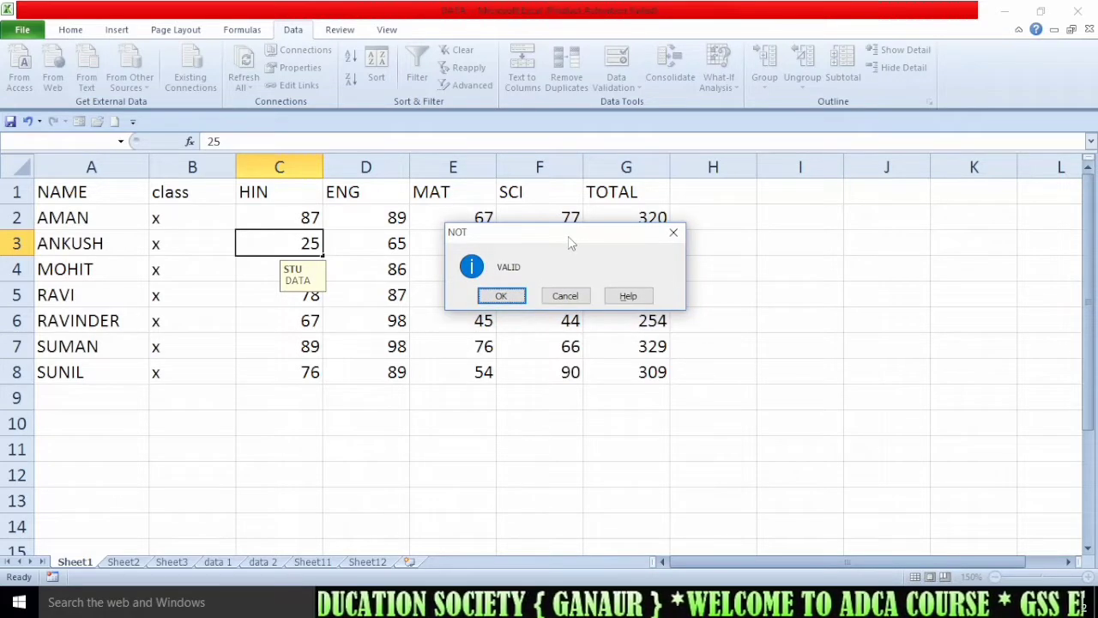
left_click(501, 295)
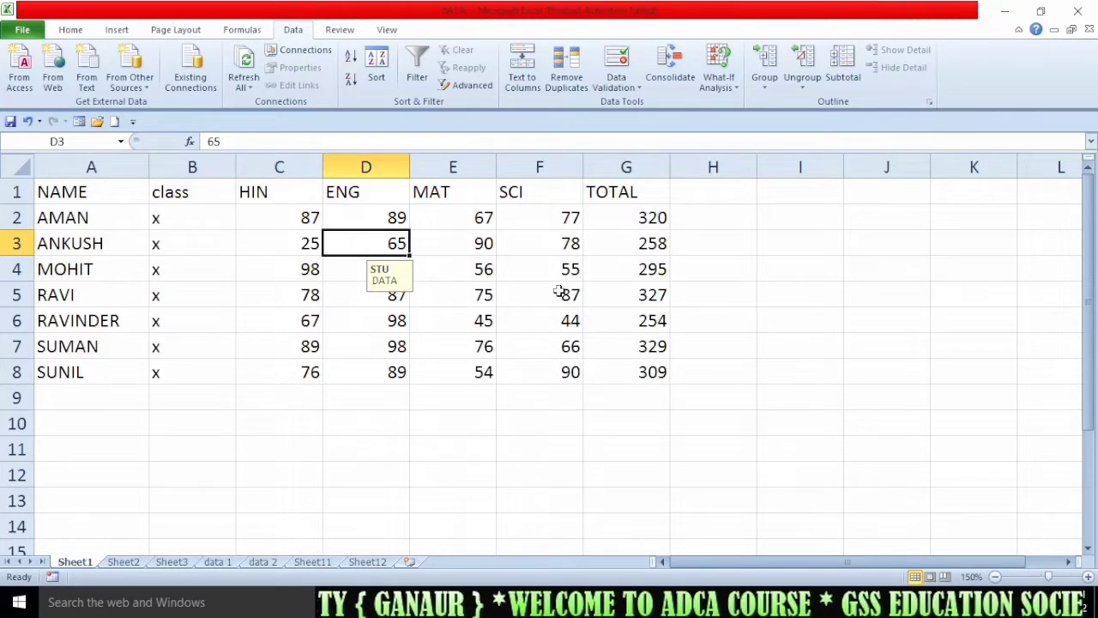
Change the error alert style to Stop for the marks in C2:F8 and apply the validation
left_click_drag(571, 371, 310, 217)
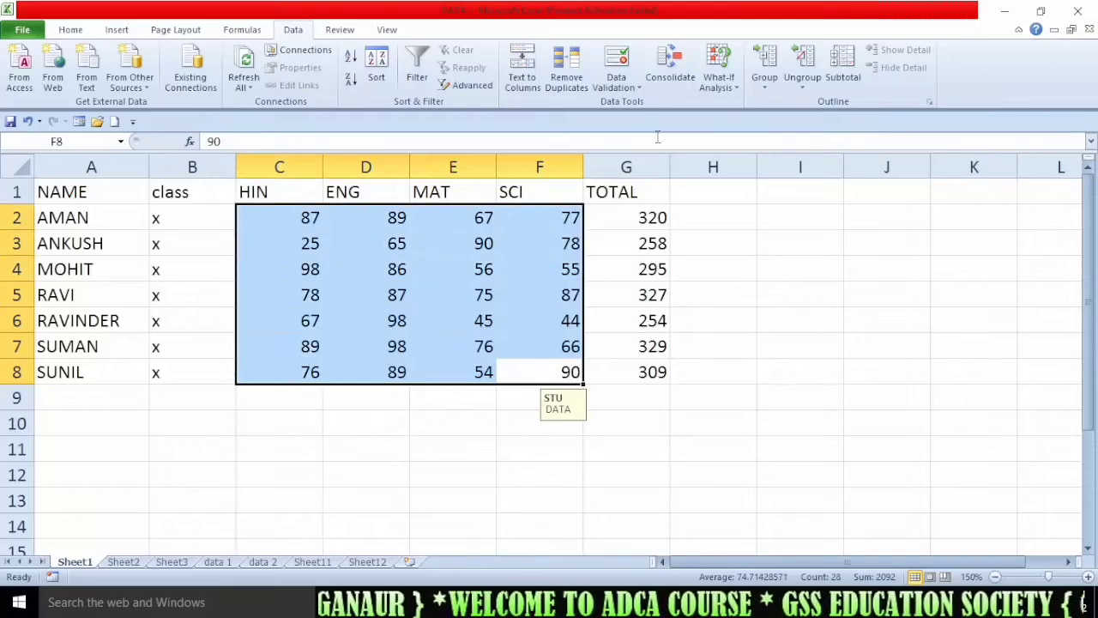
left_click(619, 69)
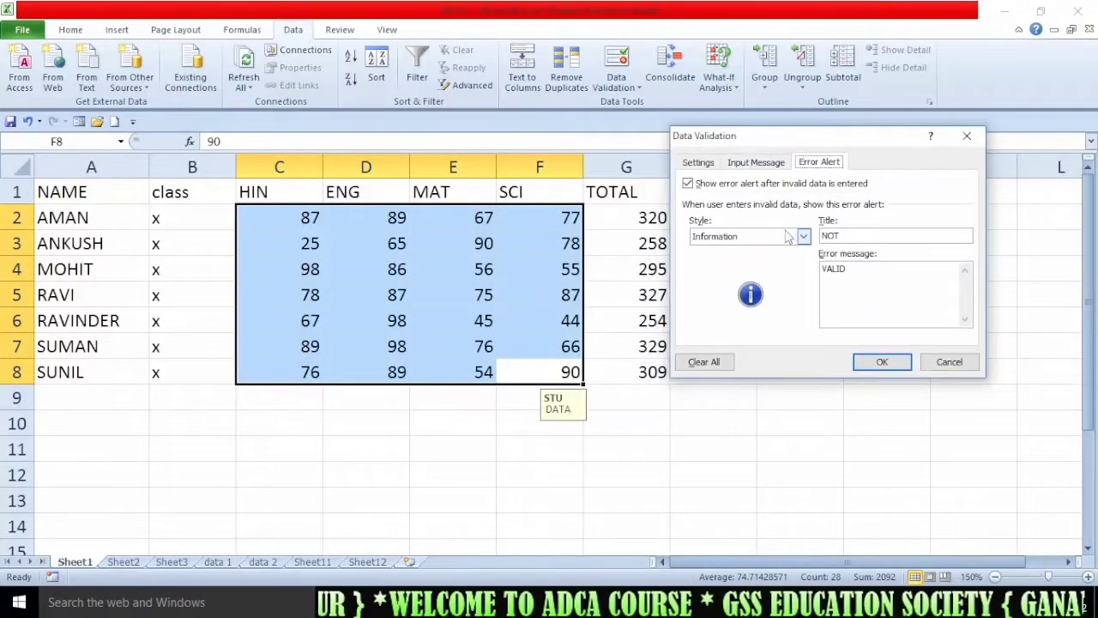
left_click(764, 240)
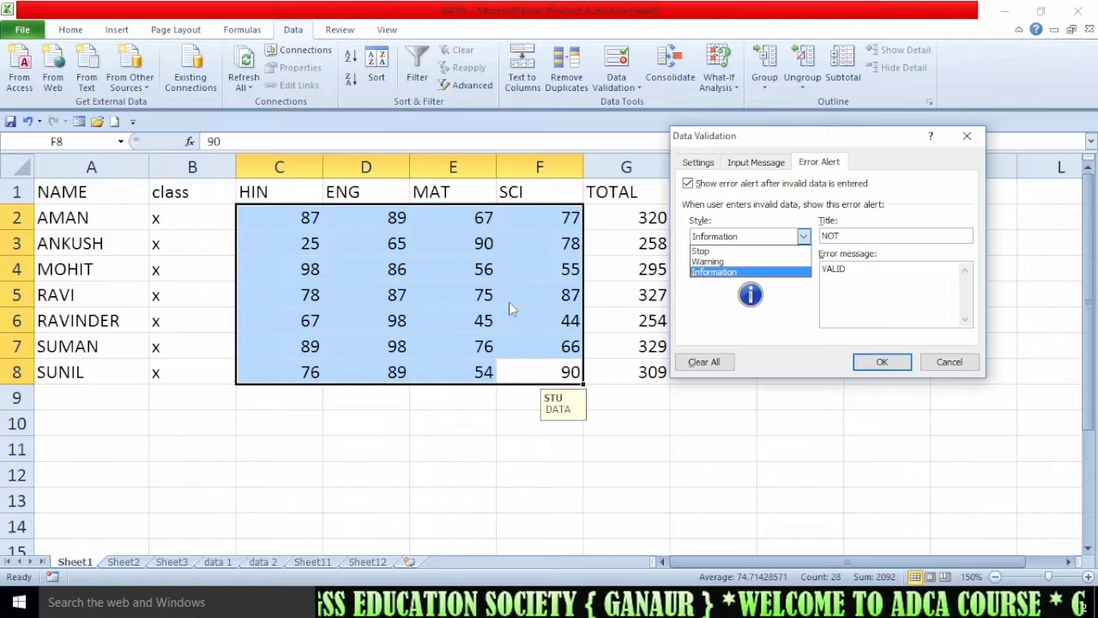
left_click(748, 251)
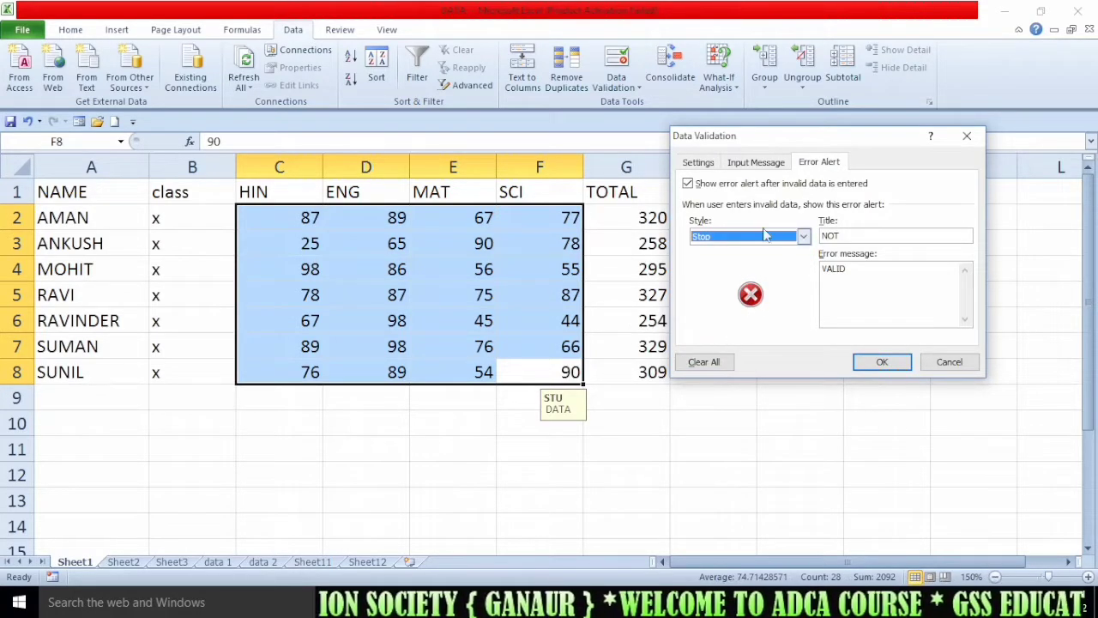
left_click(755, 163)
left_click(702, 164)
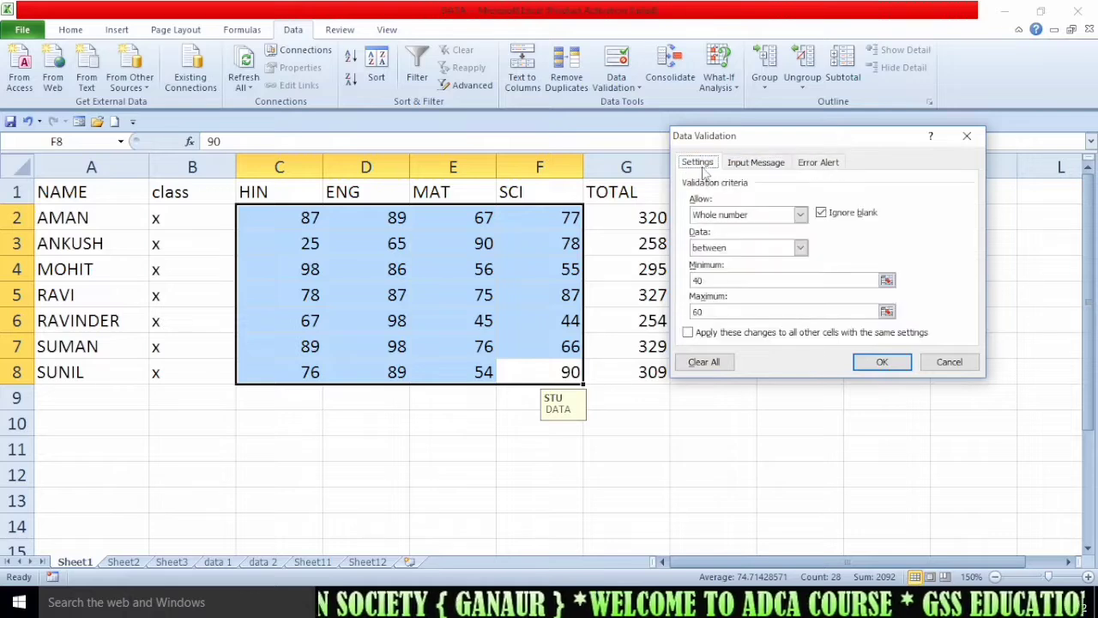
left_click(883, 361)
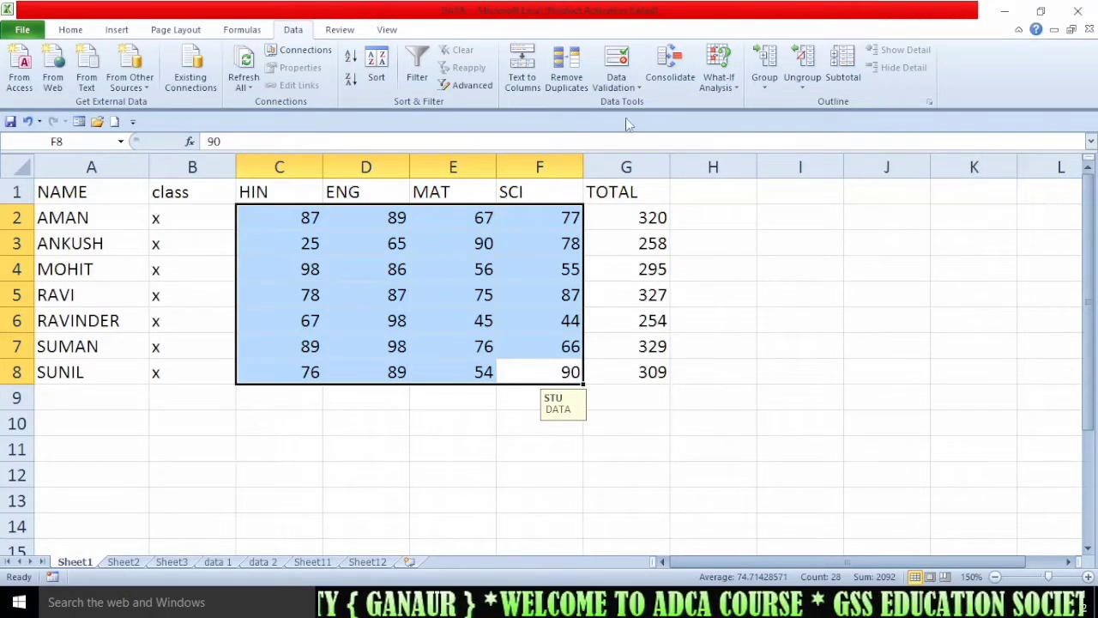
Circle the invalid data on the sheet
left_click(636, 88)
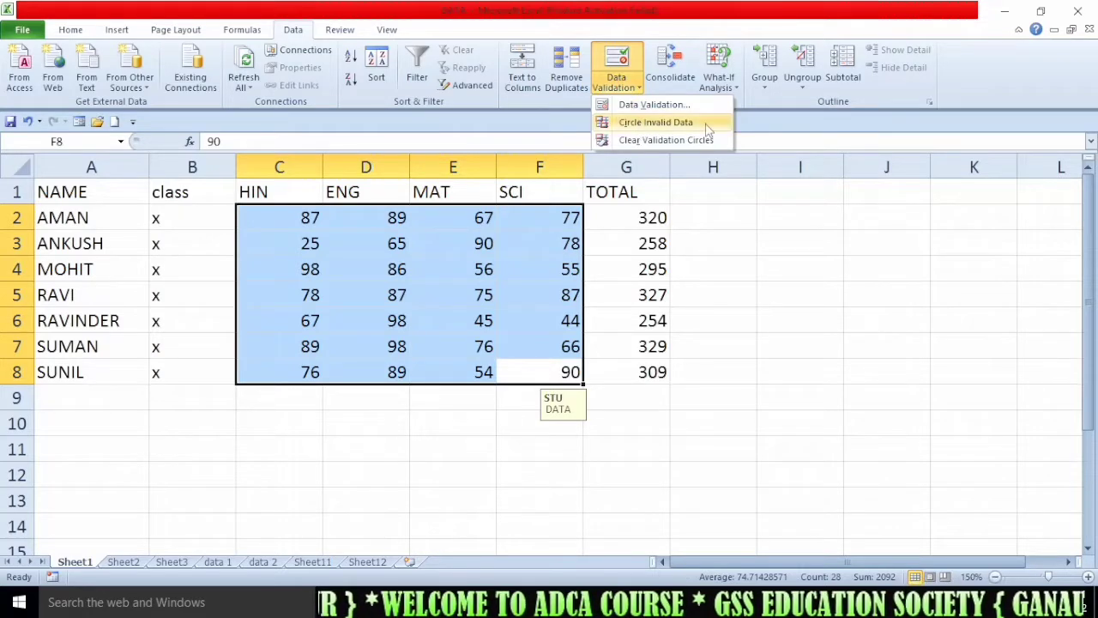
left_click(485, 442)
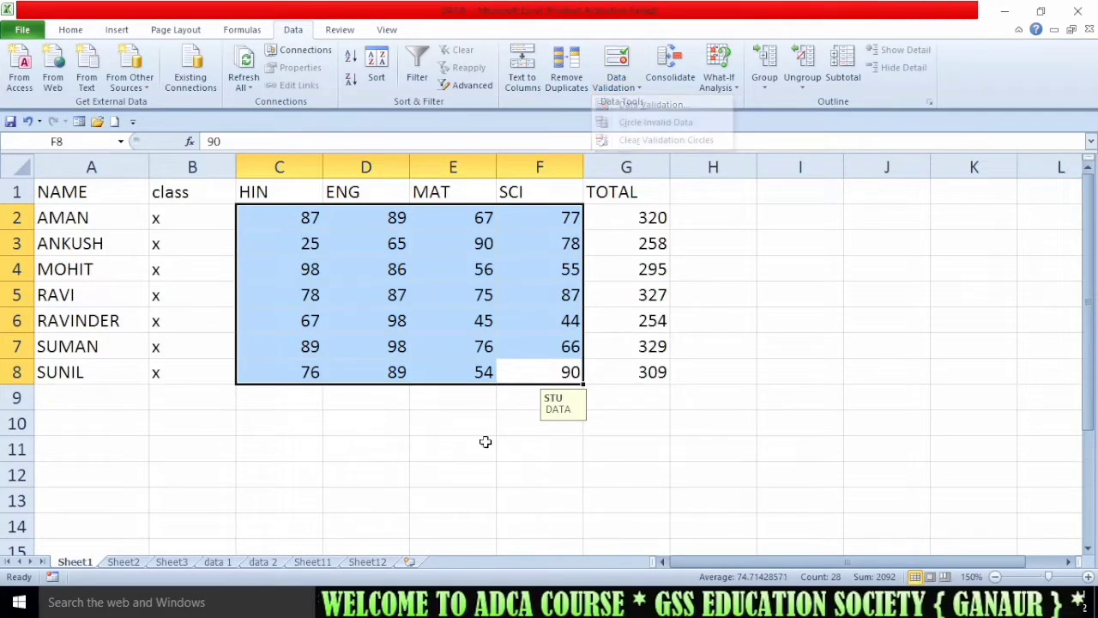
left_click(477, 429)
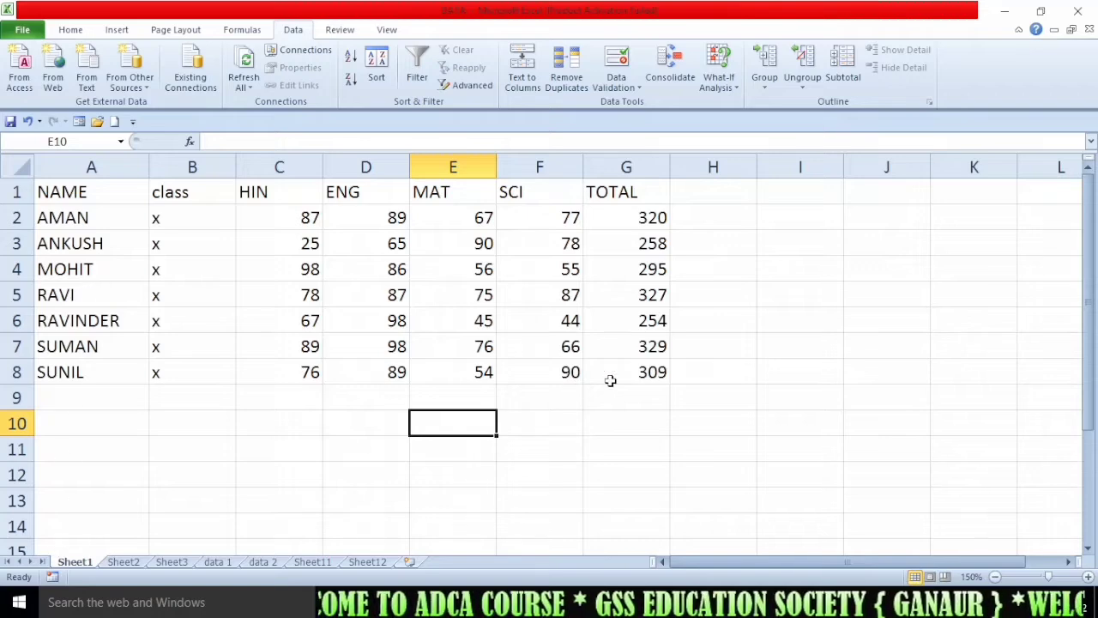
left_click_drag(569, 372, 296, 215)
left_click(403, 448)
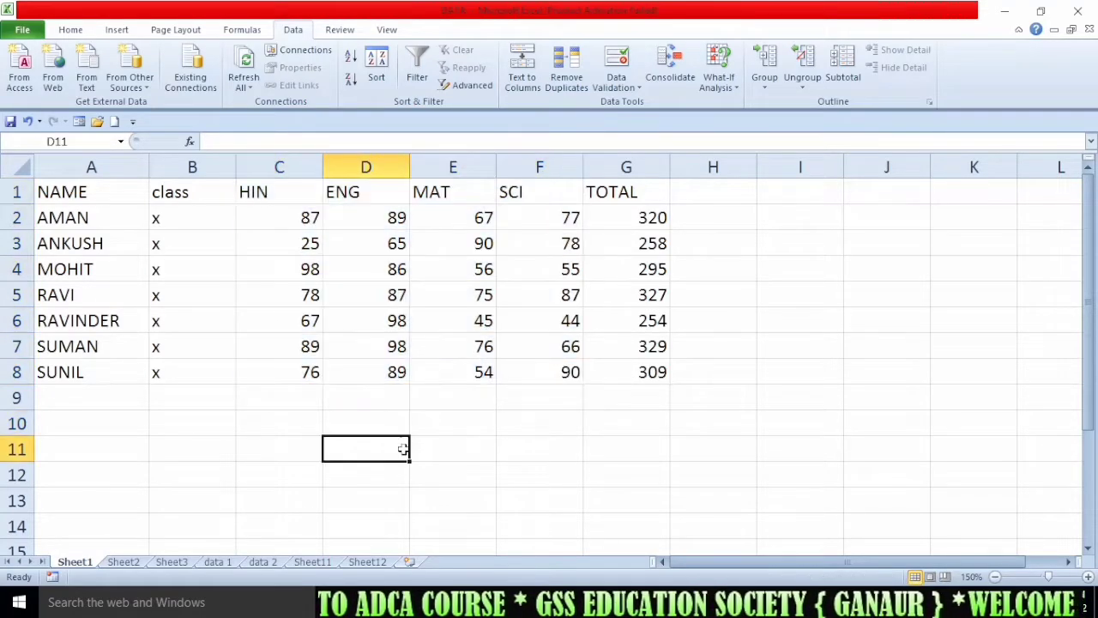
left_click(625, 91)
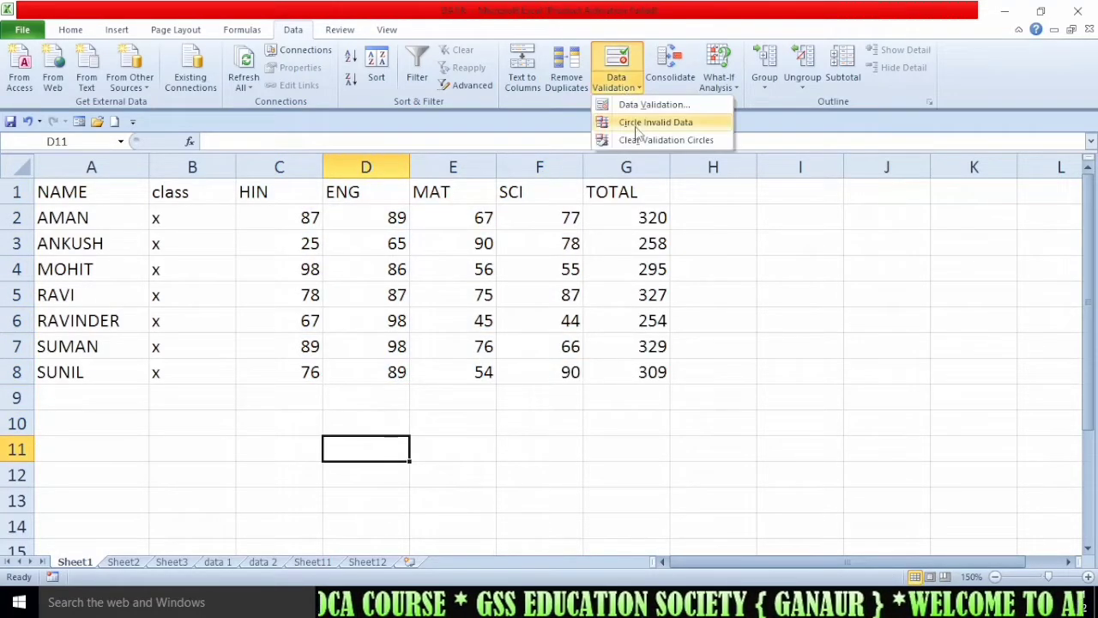
left_click(638, 125)
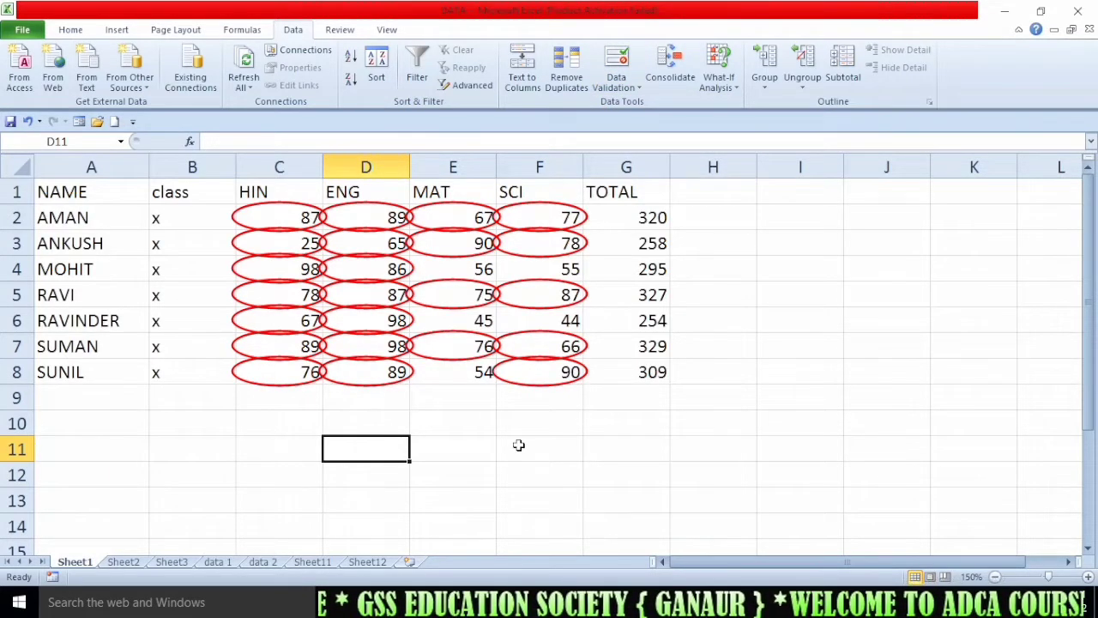
Review the validation criteria of the marks in C2:F8, including minimum and maximum, and close the settings without changes
left_click(617, 84)
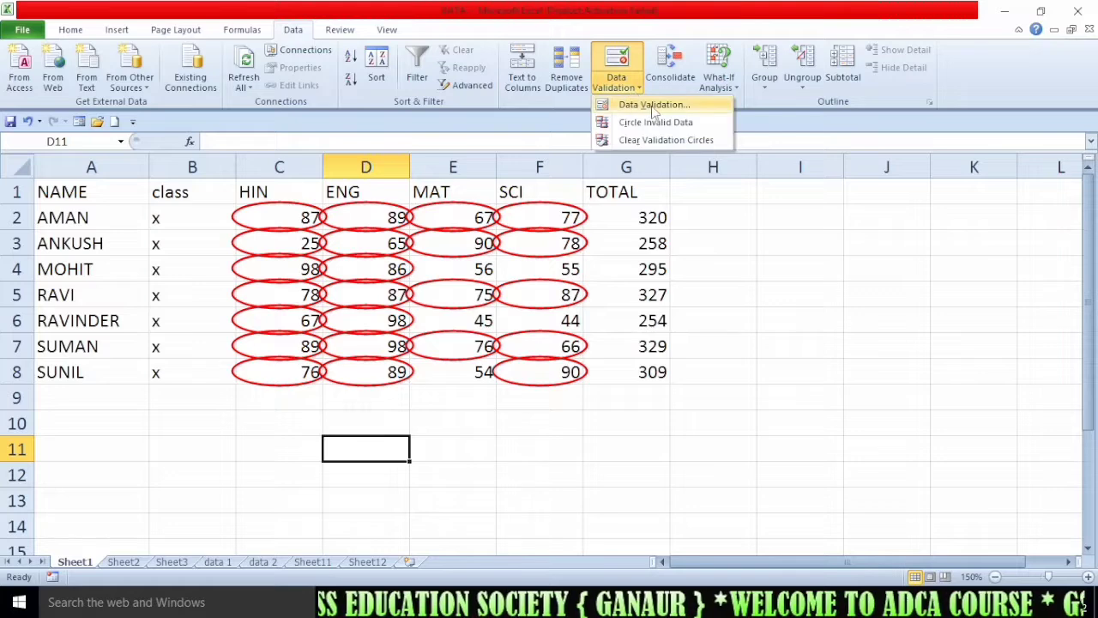
left_click(653, 106)
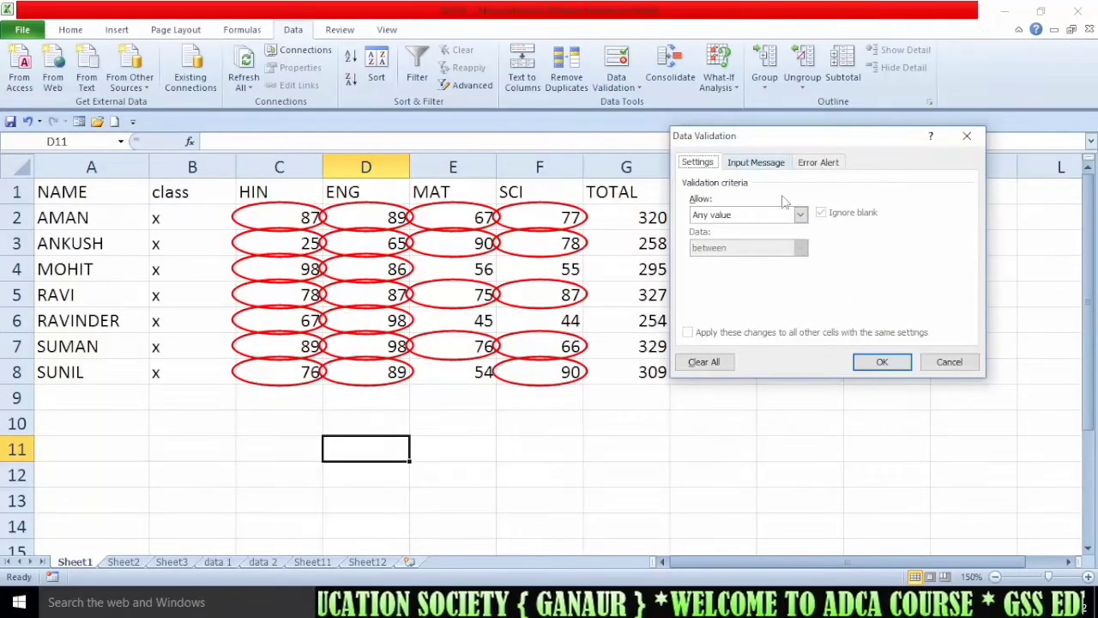
left_click(947, 361)
left_click_drag(570, 376, 258, 219)
left_click(616, 64)
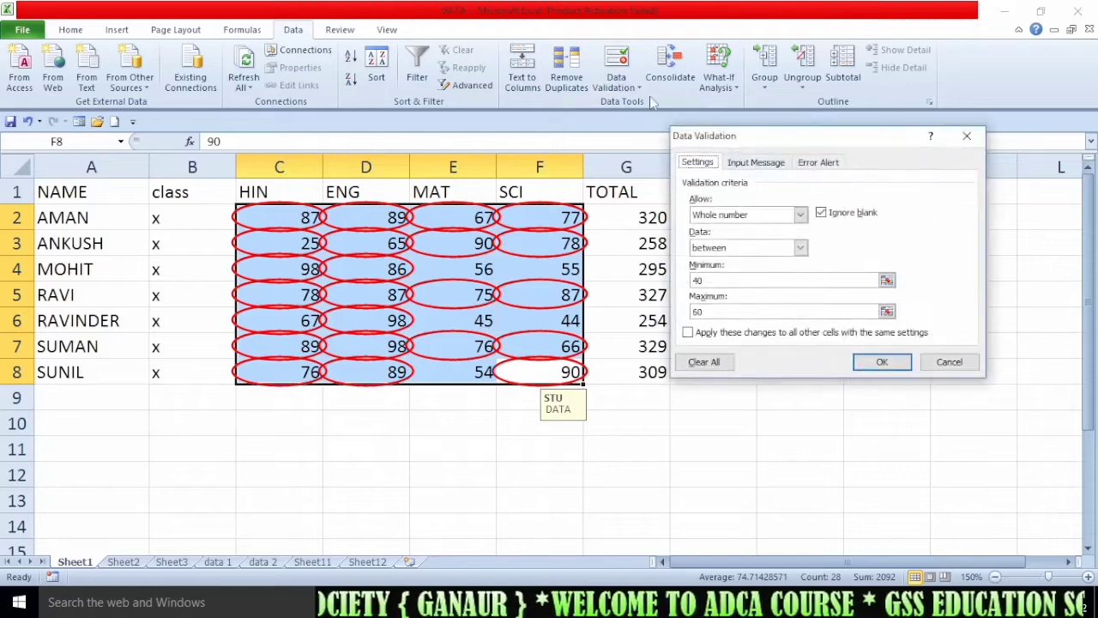
left_click(710, 280)
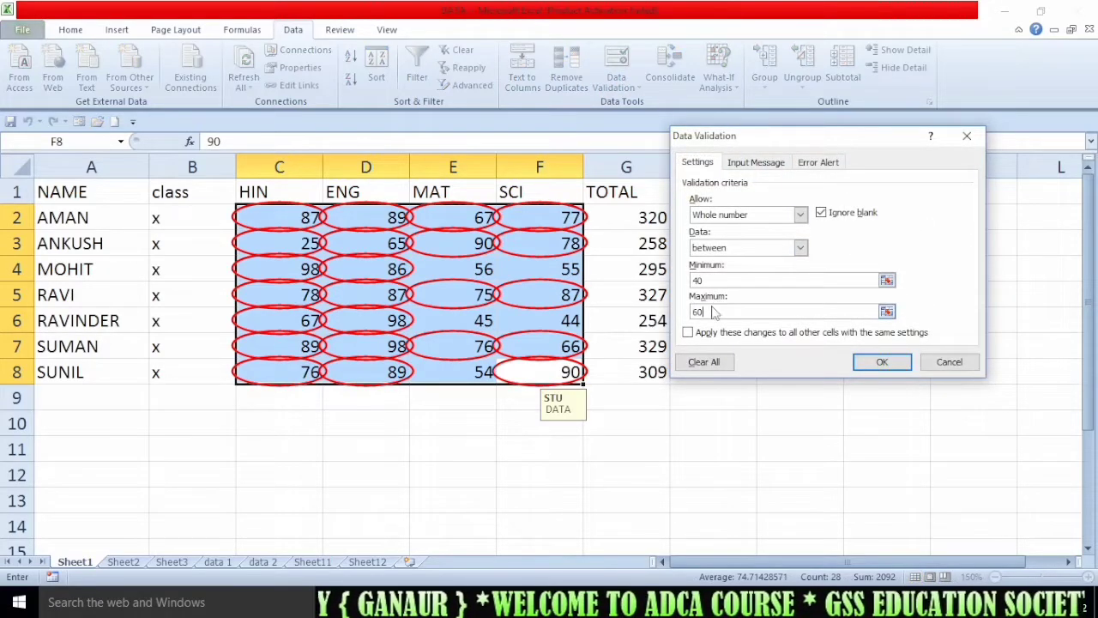
left_click(947, 362)
left_click(508, 446)
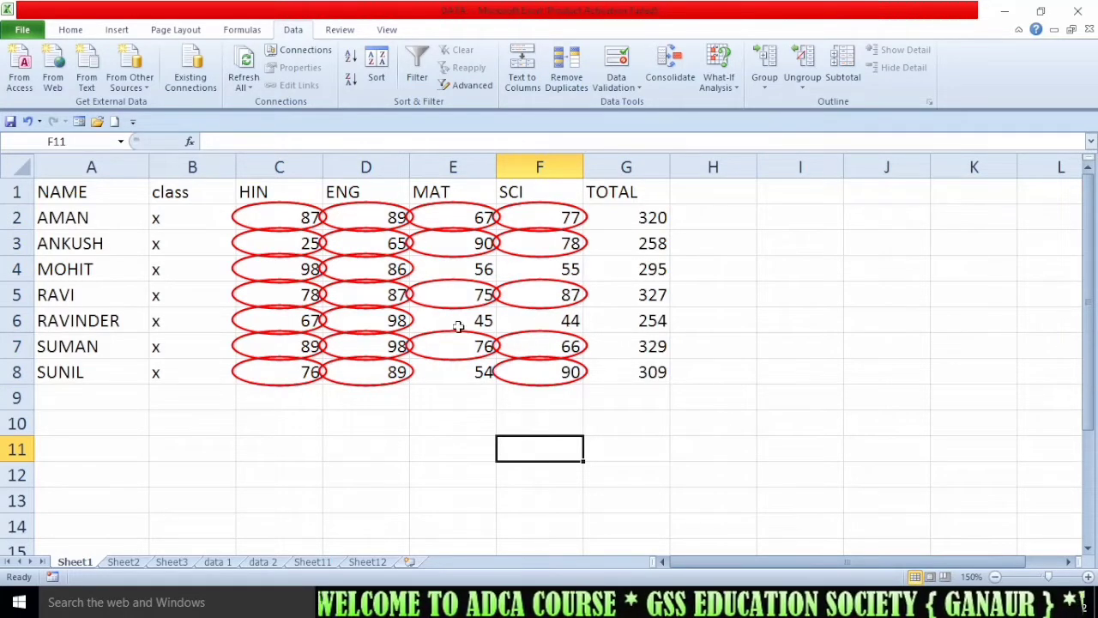
Examine the uncircled marks in the MAT and SCI columns, including cells E6, E8 and F6
left_click(482, 375)
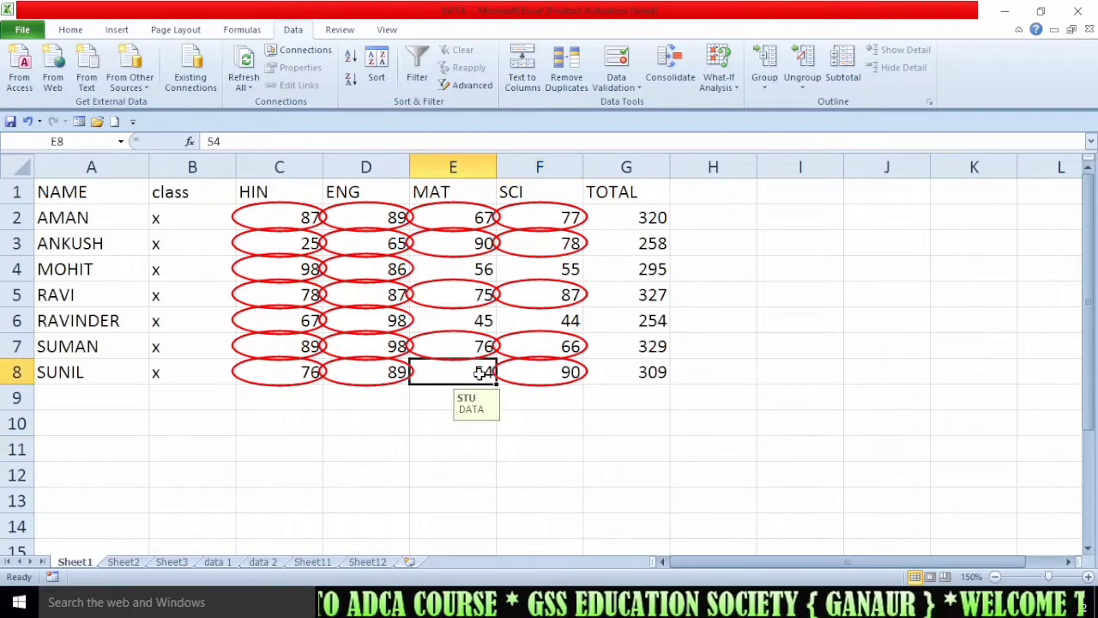
left_click(539, 455)
left_click(489, 322)
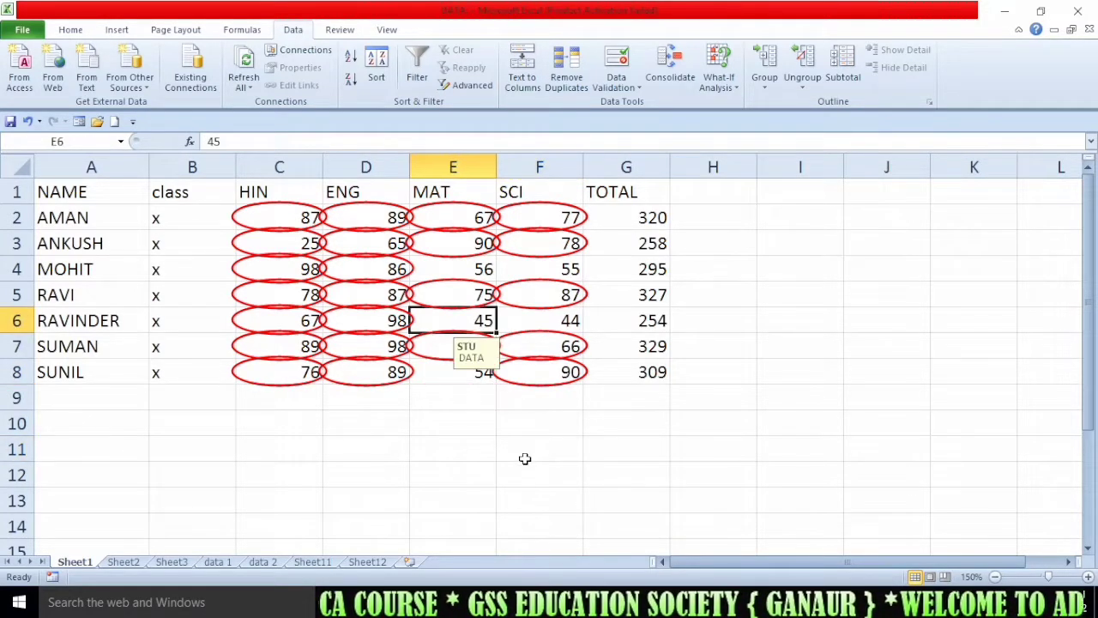
left_click(514, 457)
left_click(480, 376)
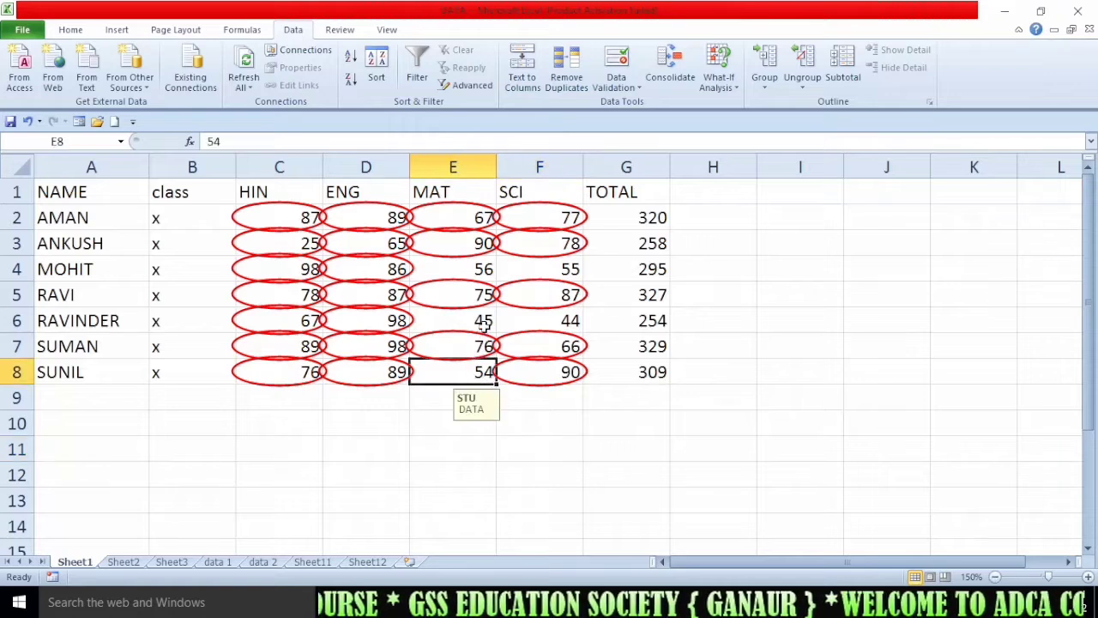
left_click(483, 319)
left_click(566, 319)
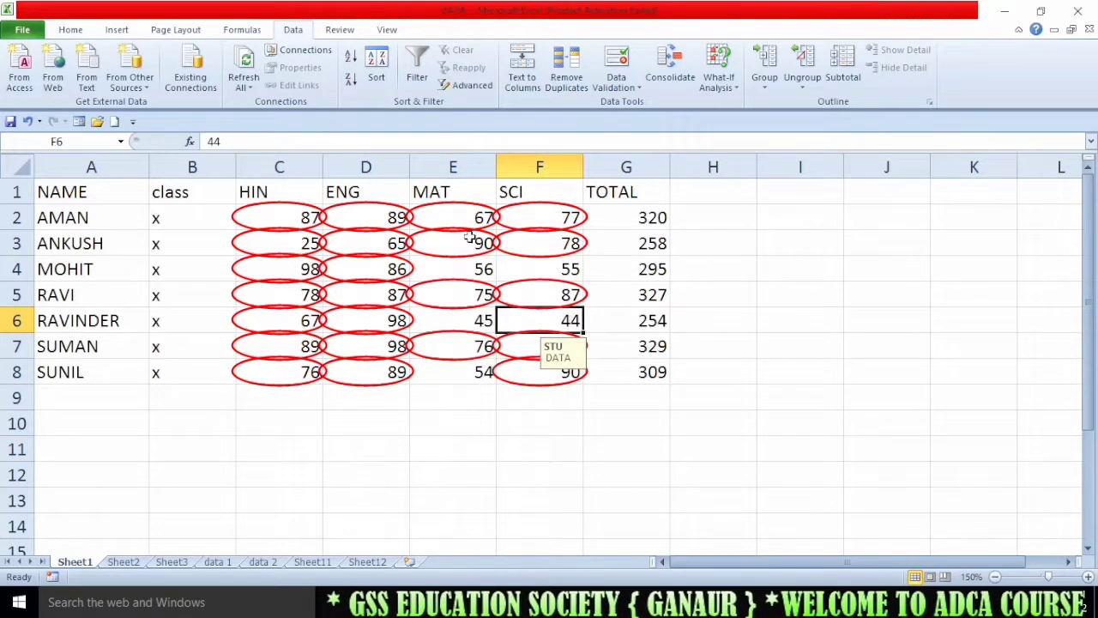
left_click(439, 452)
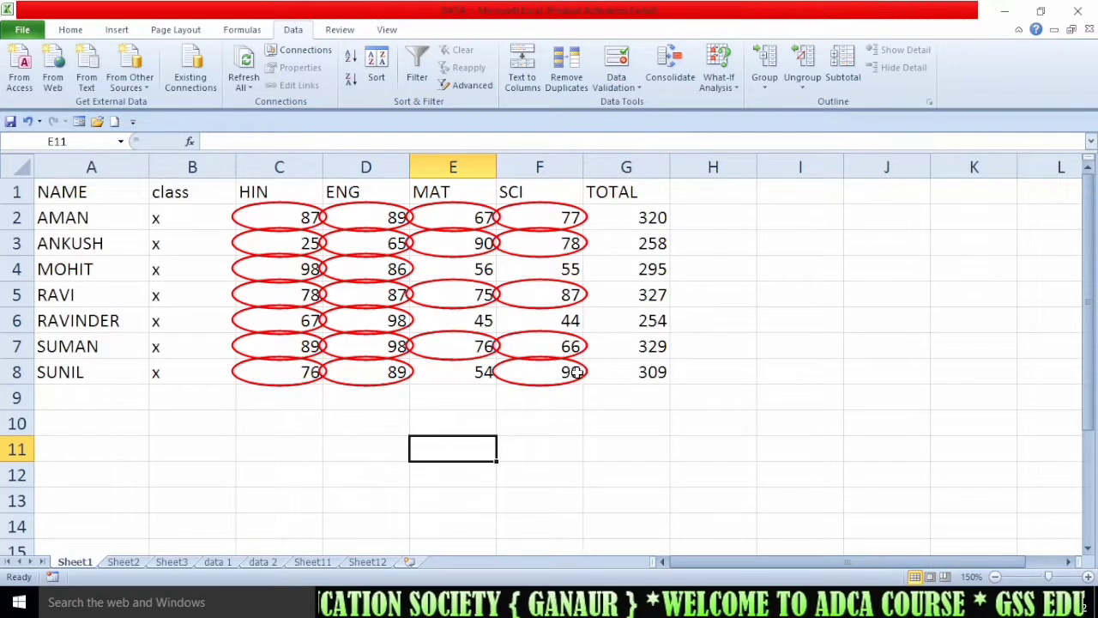
Clear the validation circles from the marks
left_click_drag(574, 373, 280, 221)
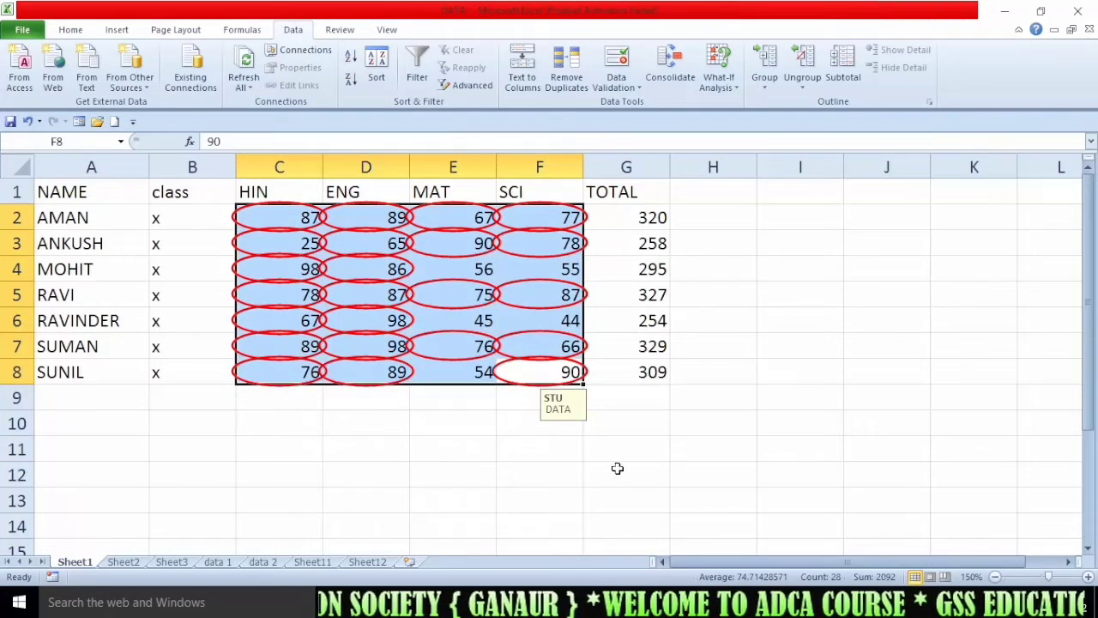
left_click(621, 86)
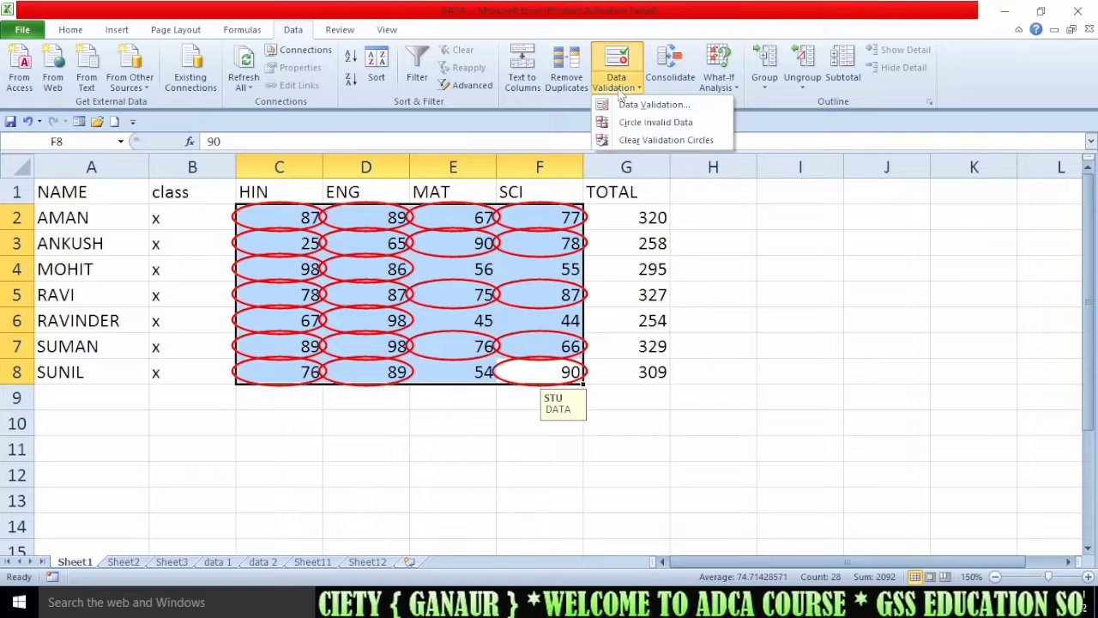
left_click(666, 140)
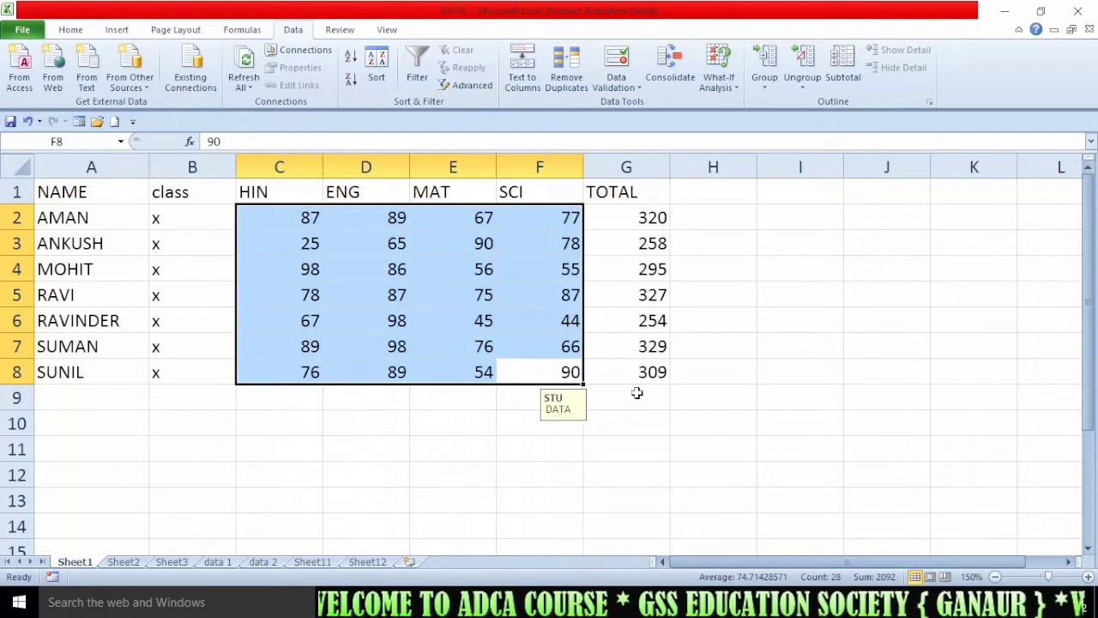
left_click(613, 473)
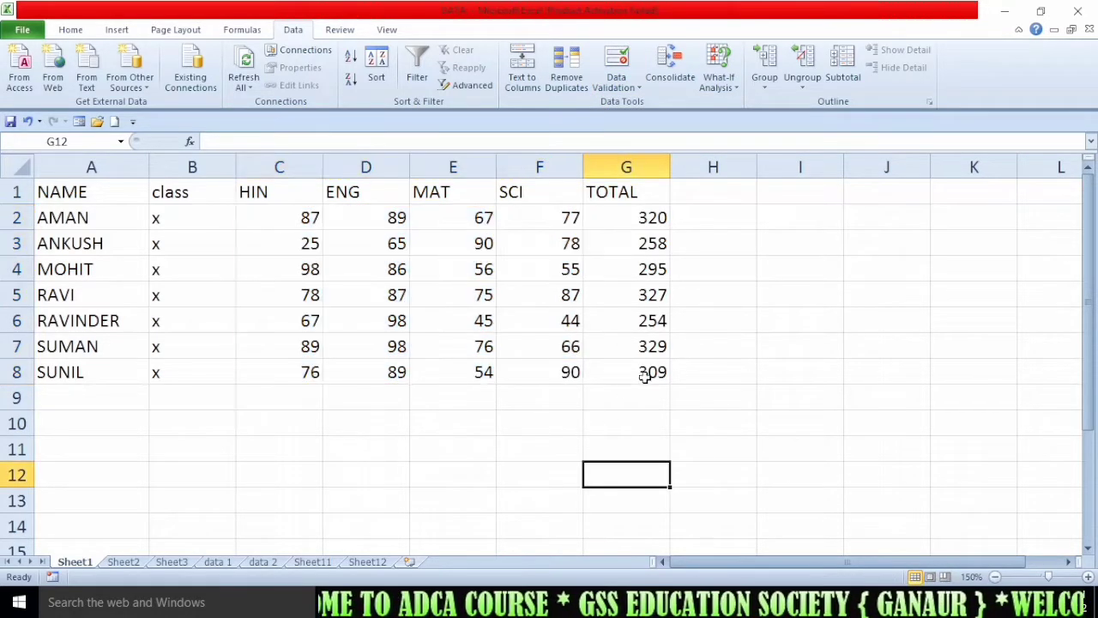
Clear all data validation settings from the whole table A1:G8, extending the selection to cells without validation
left_click_drag(645, 377, 60, 193)
left_click(638, 88)
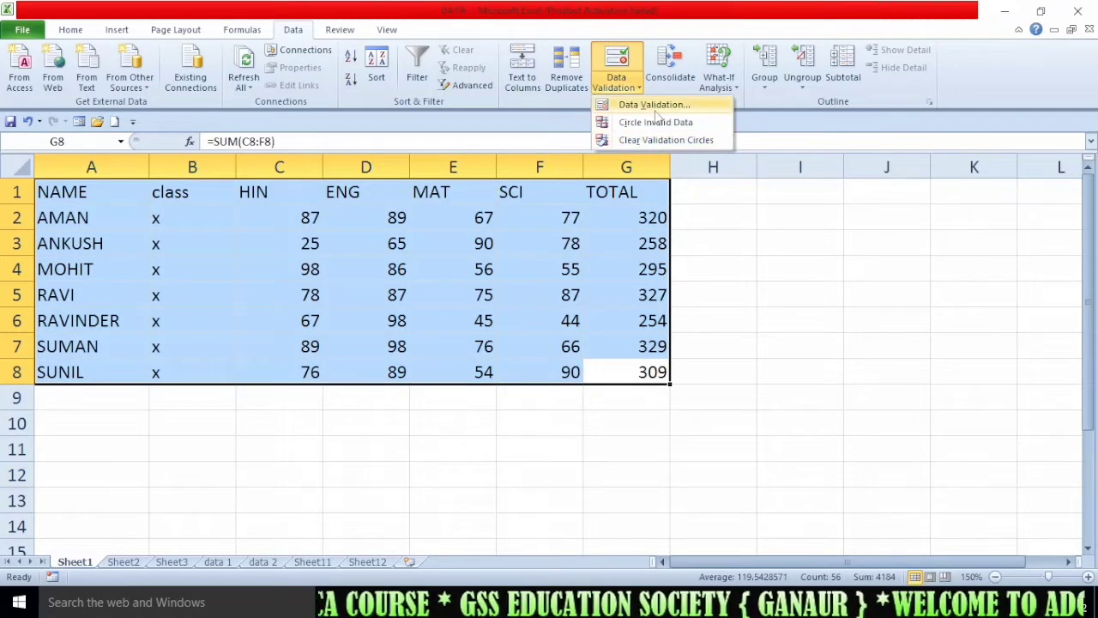
left_click(655, 106)
left_click_drag(603, 283, 666, 277)
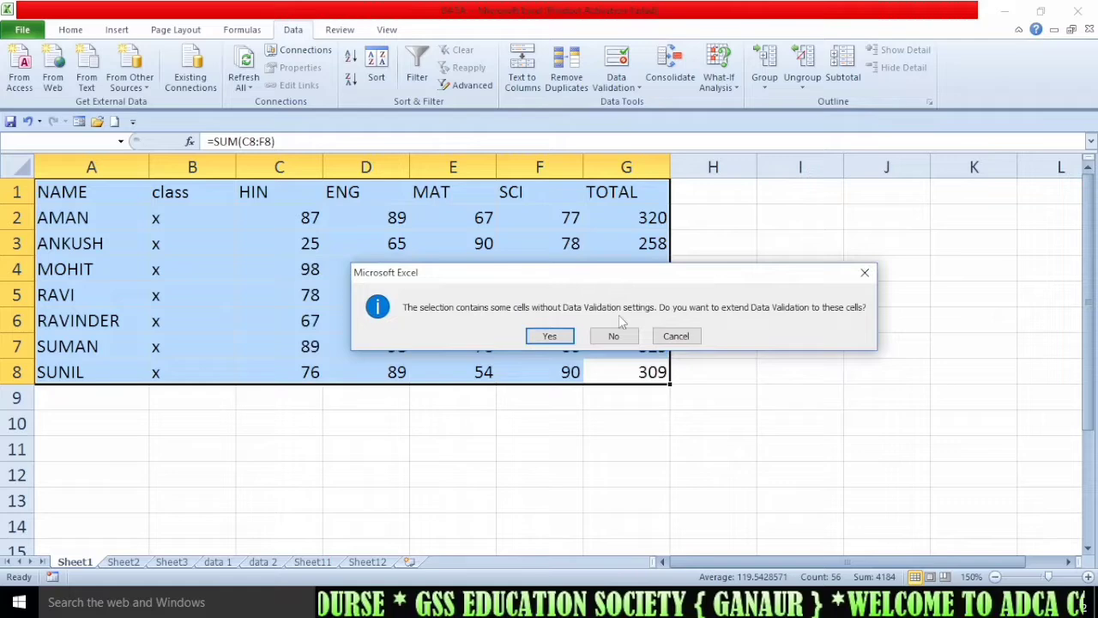
left_click(550, 336)
left_click(703, 362)
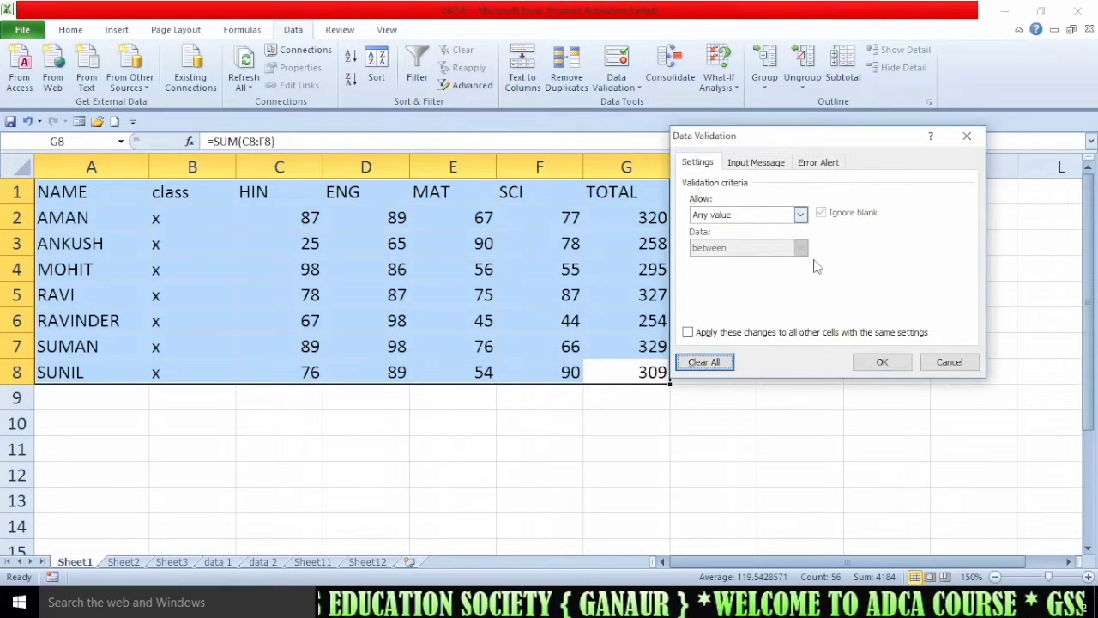
left_click(880, 361)
left_click(395, 447)
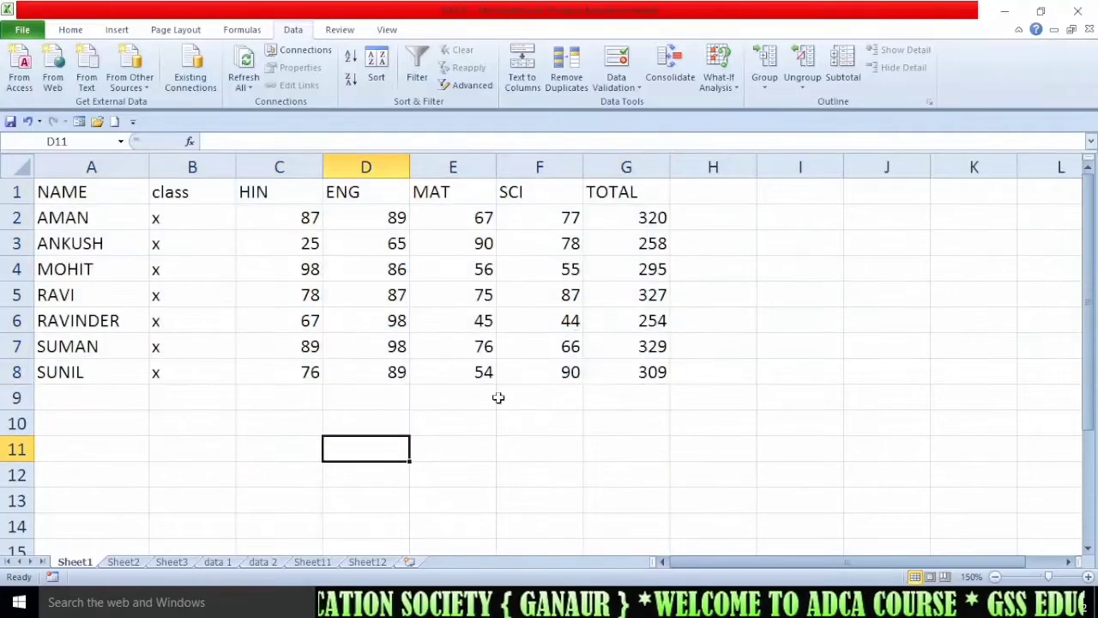
Enter 90 as the HIN mark in cell C3
left_click(307, 247)
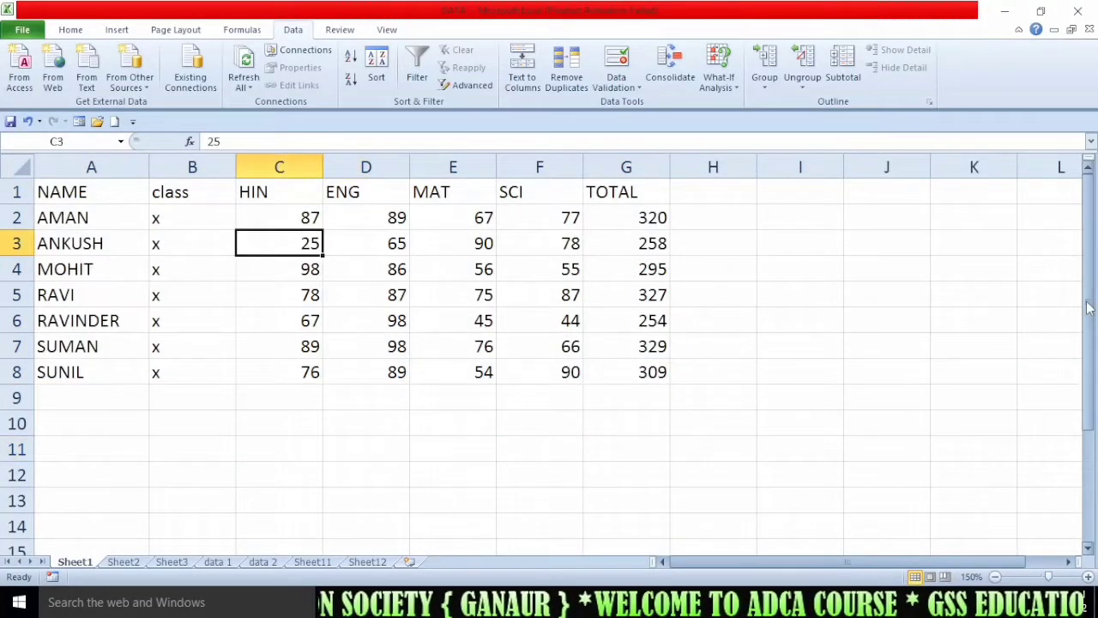
type("90")
key("Tab")
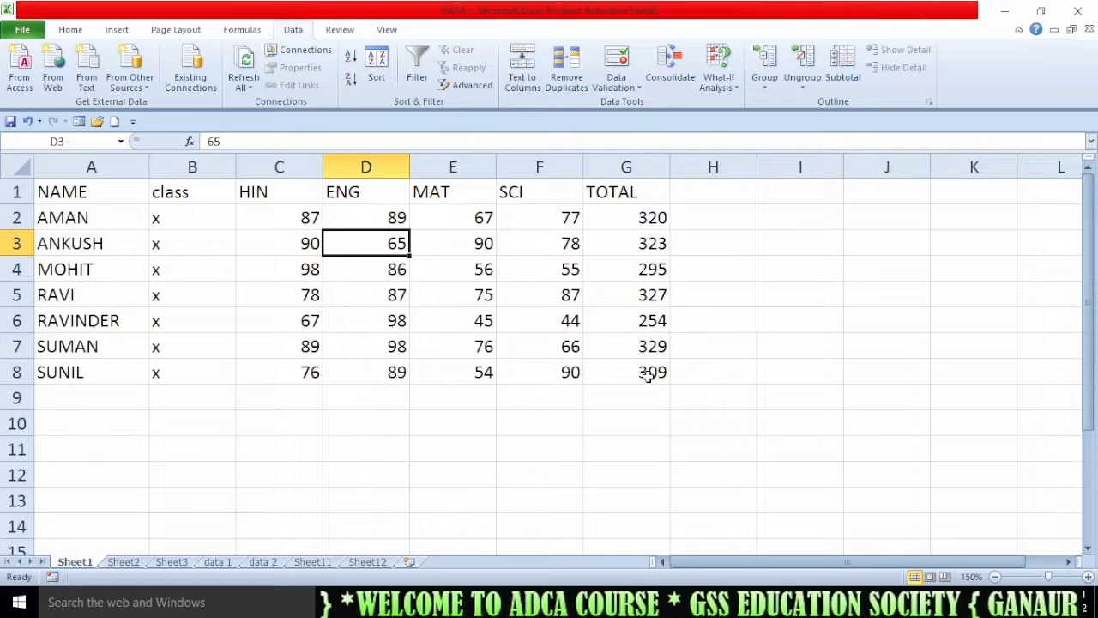
Check the data validation settings of the whole table A1:G8 and close them without changes
left_click_drag(649, 375, 60, 191)
left_click(616, 82)
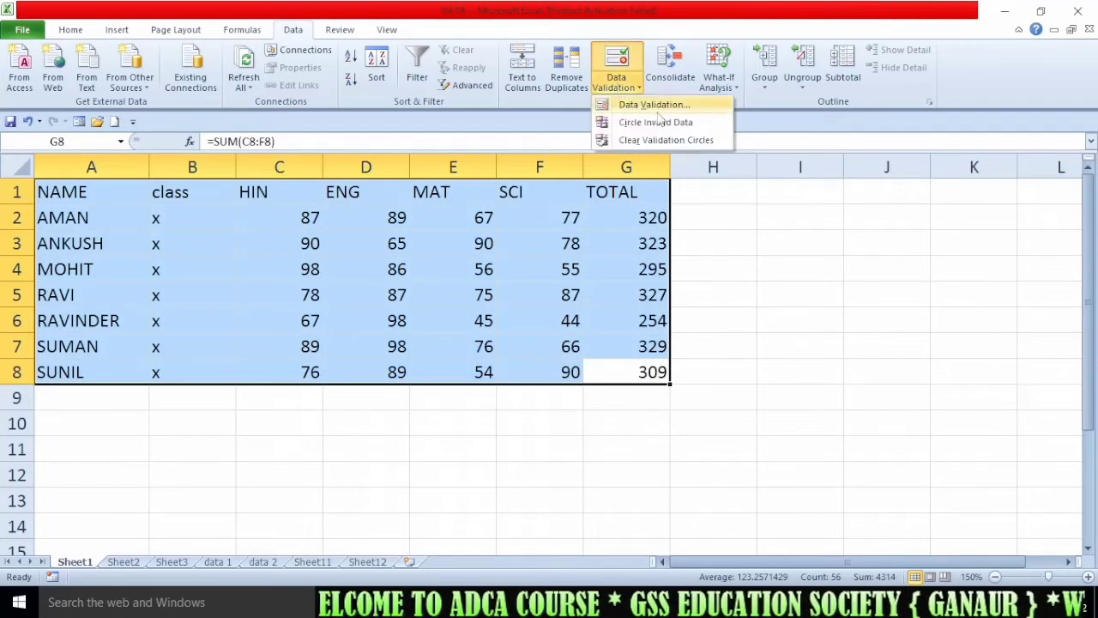
left_click(654, 105)
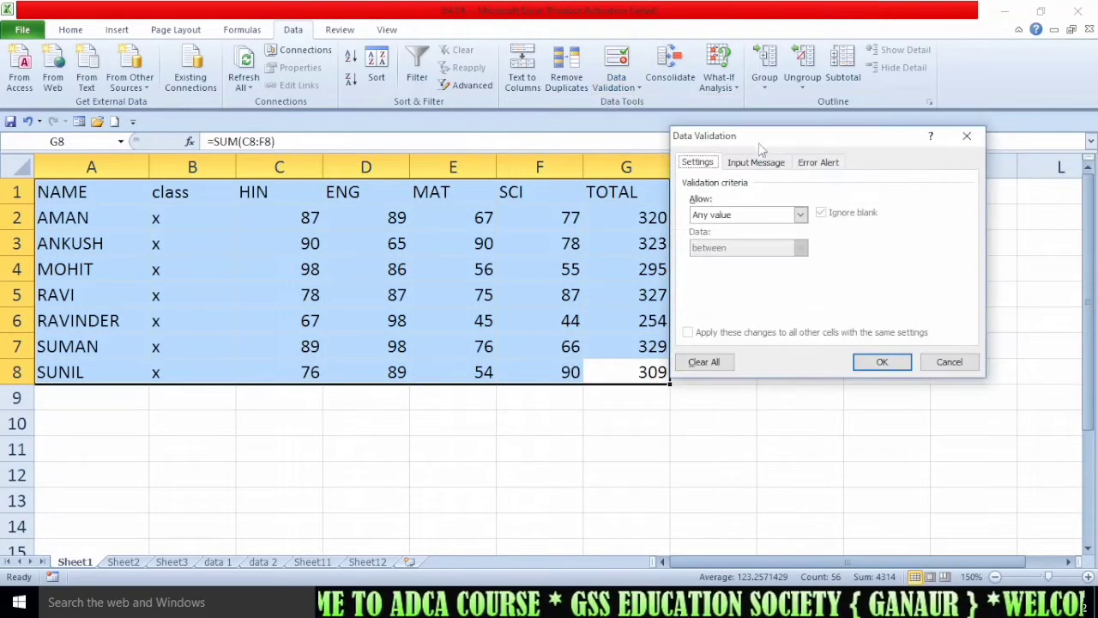
left_click_drag(760, 149, 643, 171)
left_click(846, 379)
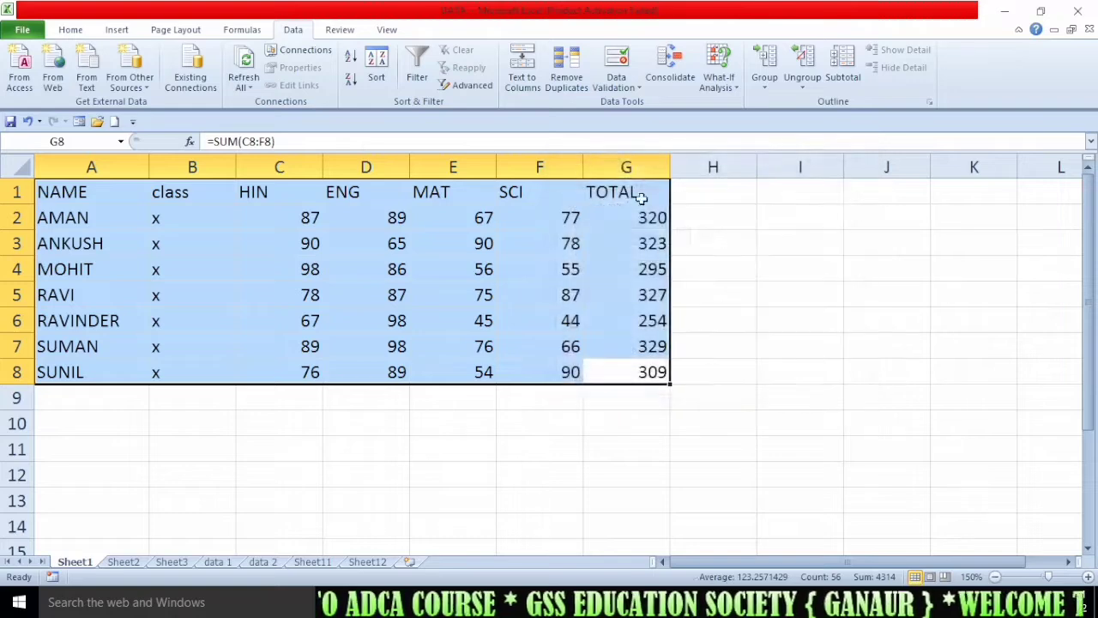
Review the value types that data validation can allow for the table A1:G8 and close the settings without changes
left_click(631, 95)
left_click(635, 105)
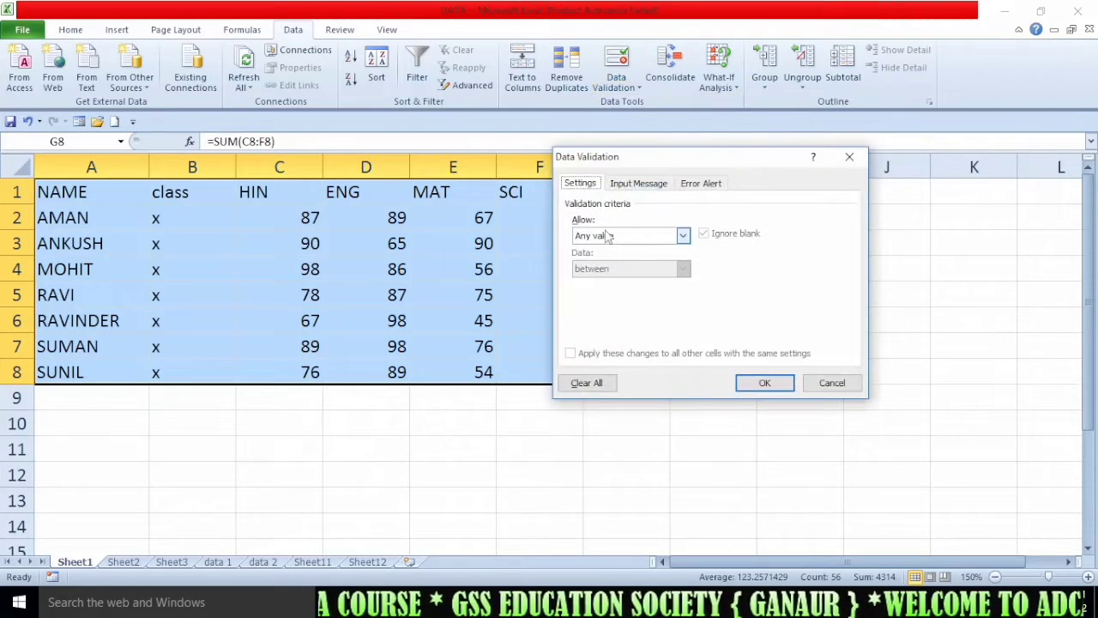
left_click(641, 234)
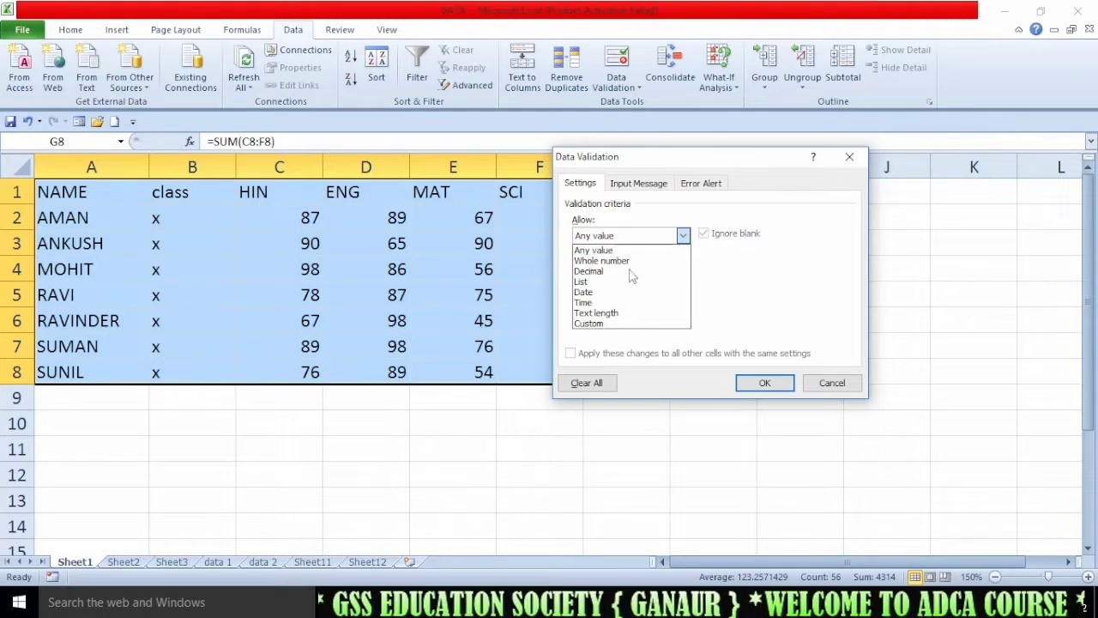
left_click(740, 296)
left_click(831, 383)
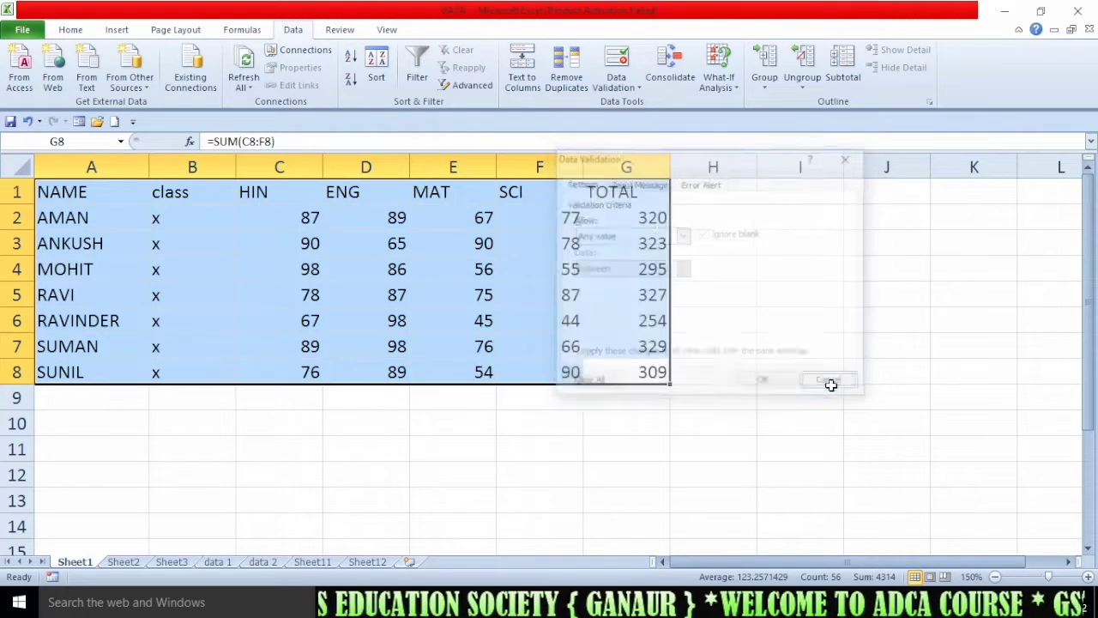
left_click(635, 88)
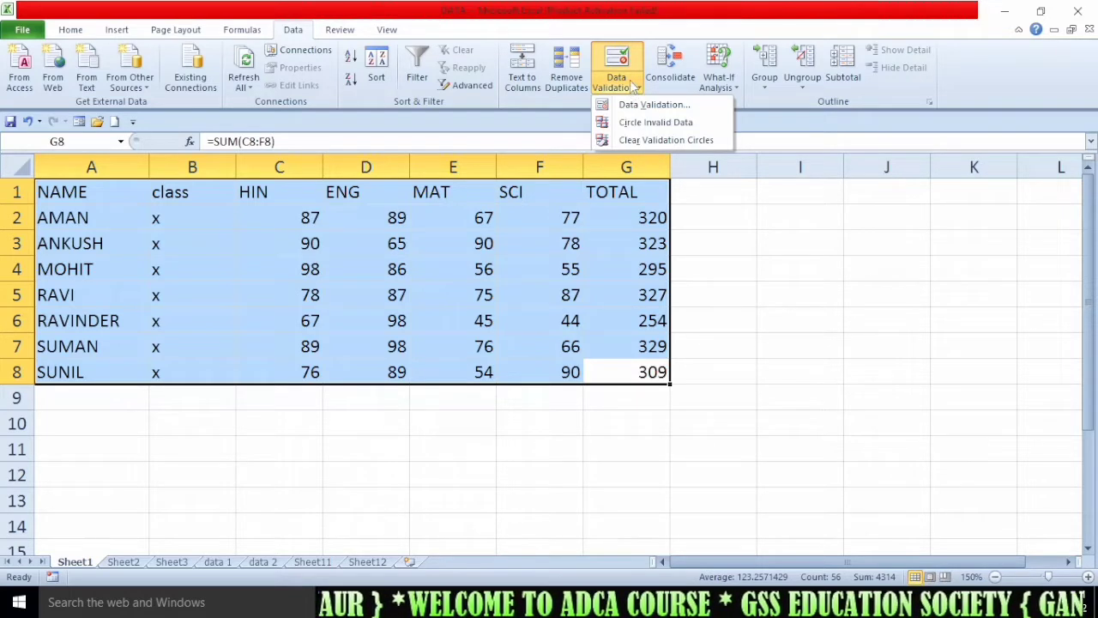
left_click(400, 422)
left_click(448, 426)
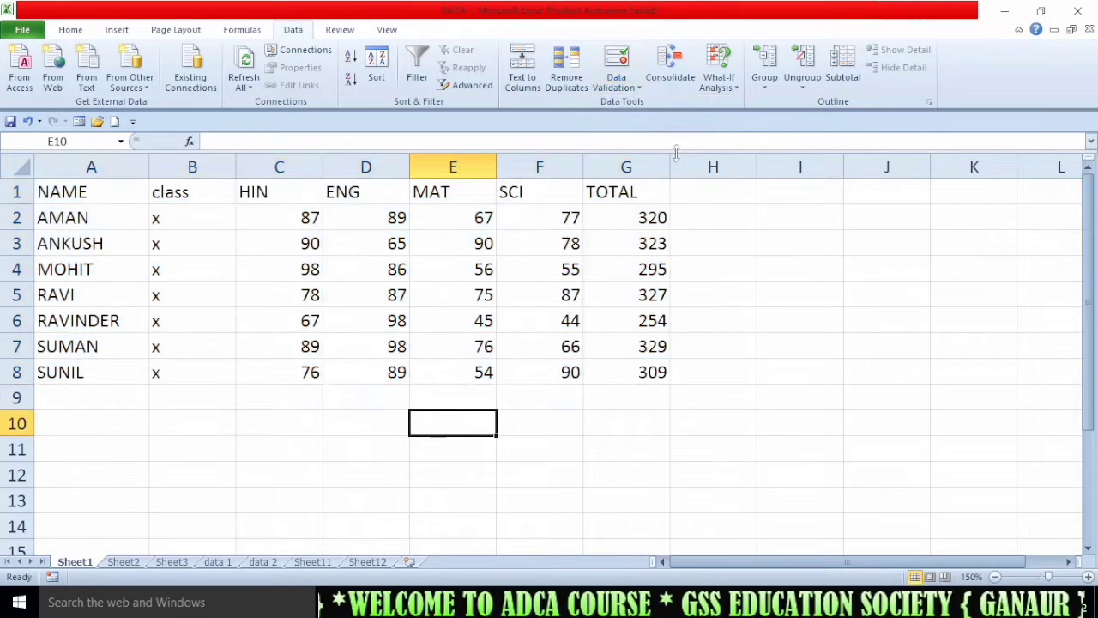
key("Right")
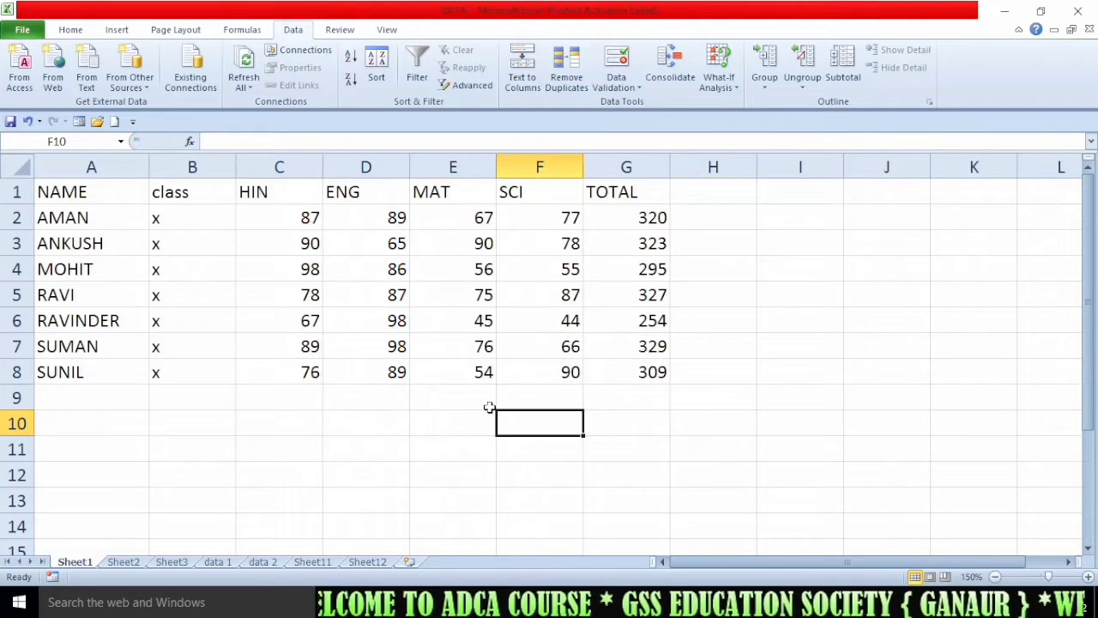
left_click(343, 450)
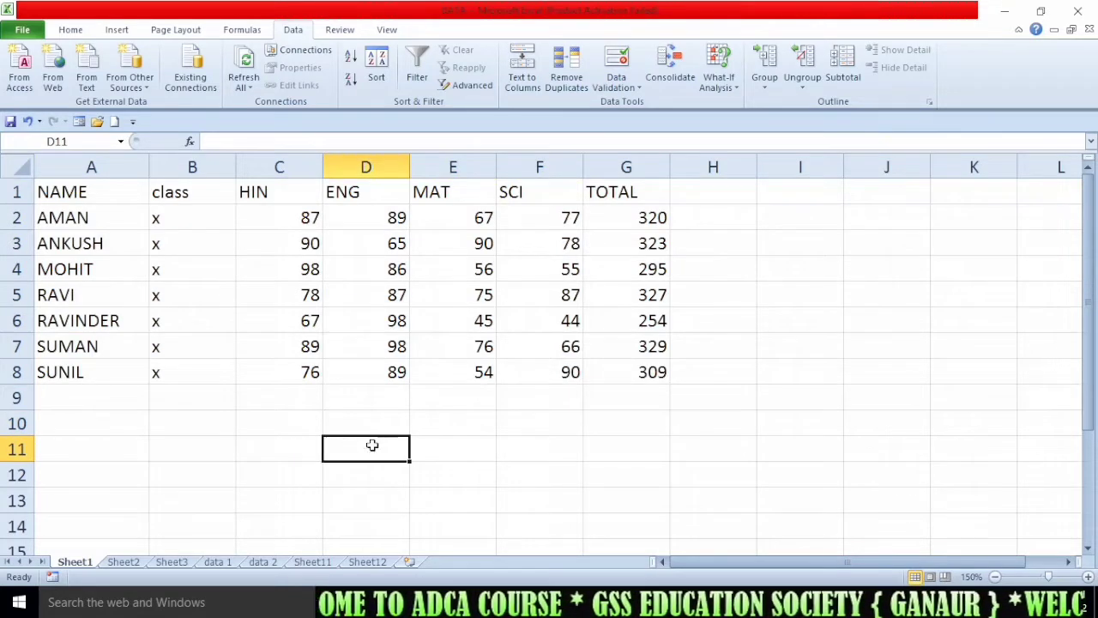
left_click(632, 96)
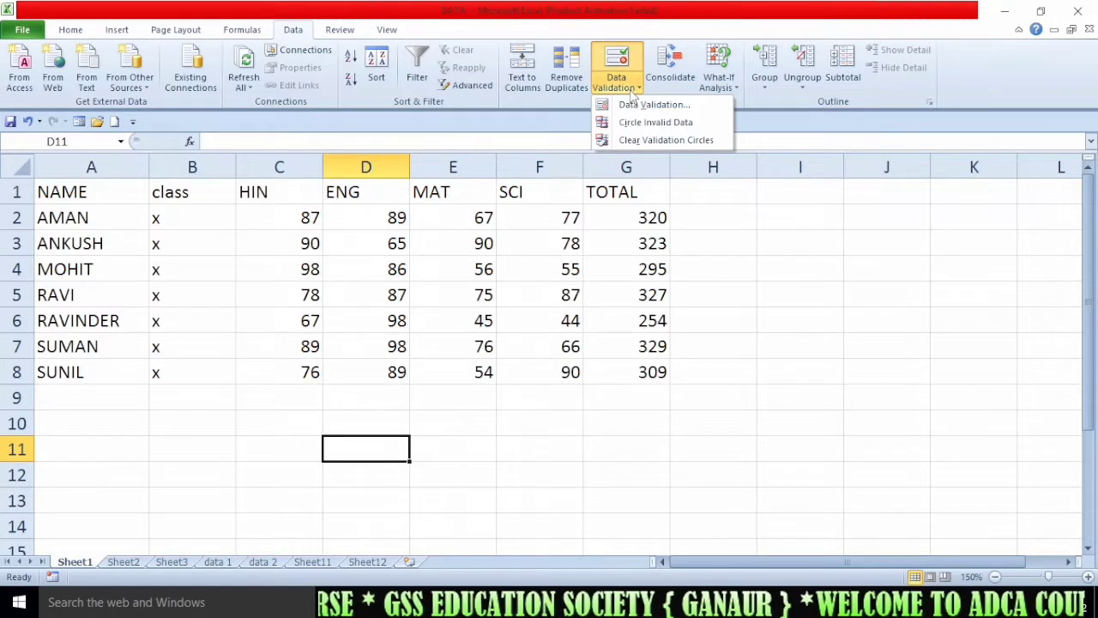
left_click(784, 281)
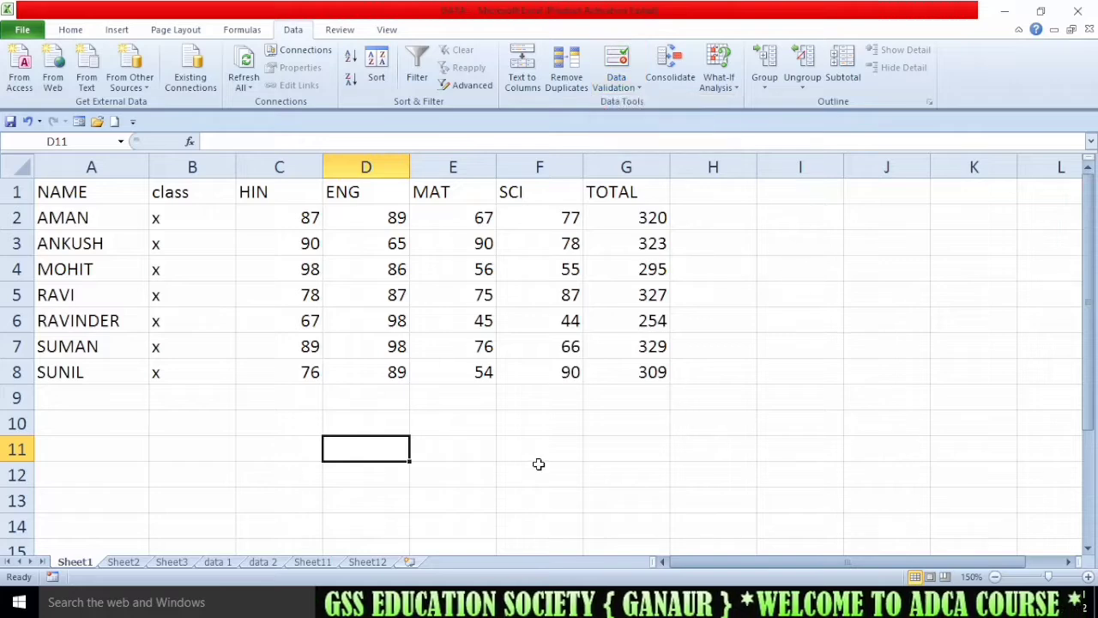
On Sheet2, enter the headings SALARY in cell C1 and CITY in cell E1
left_click(138, 565)
left_click(336, 383)
left_click(336, 244)
left_click(245, 195)
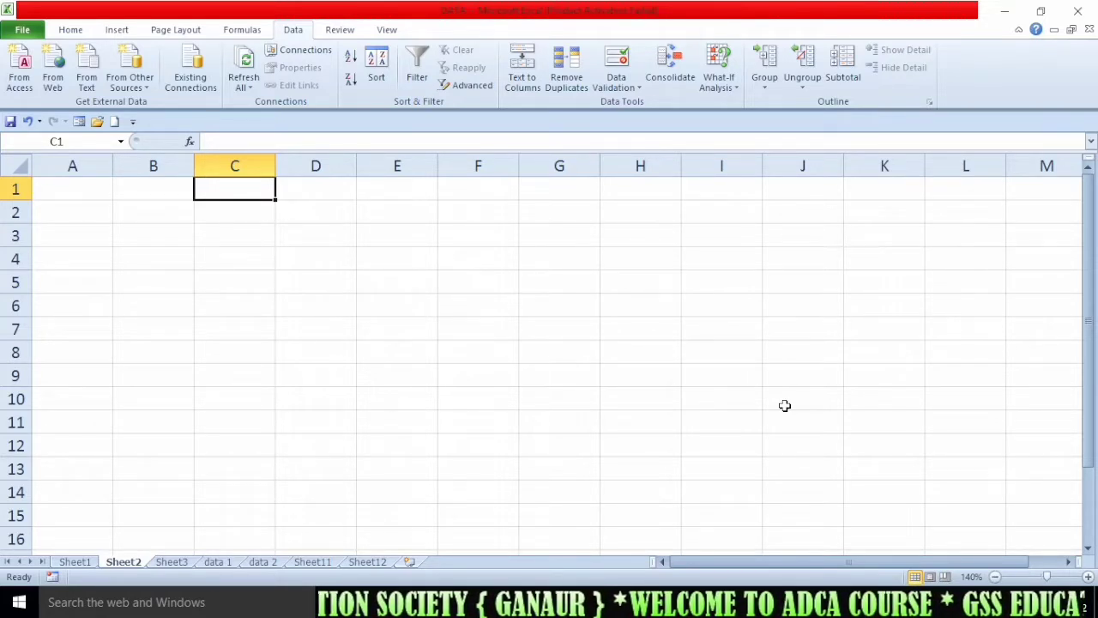
type("SALARY")
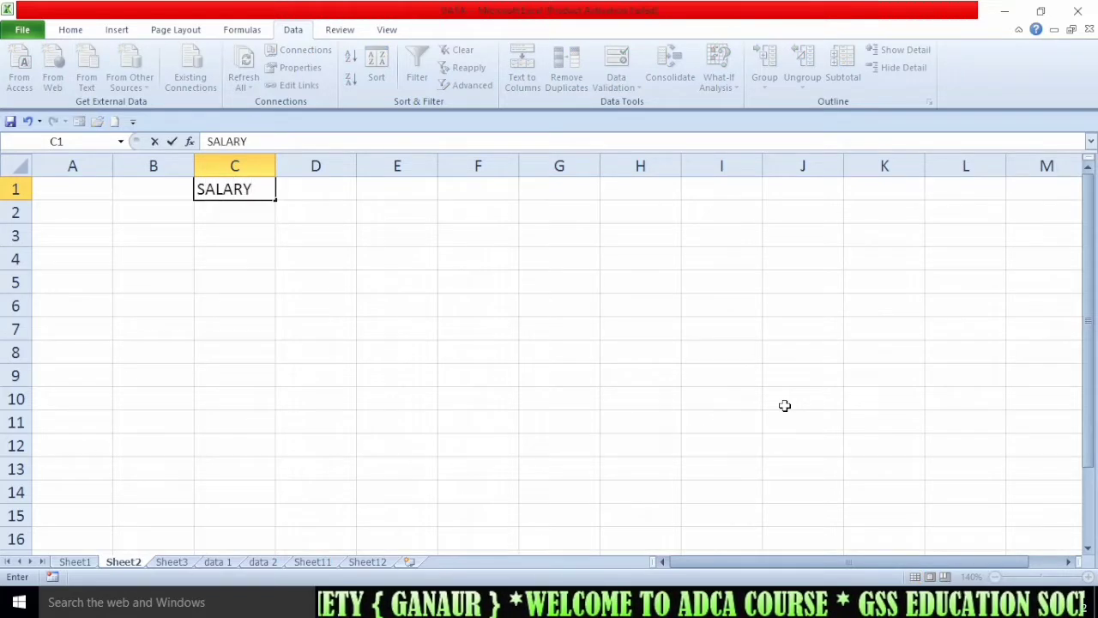
key("Tab")
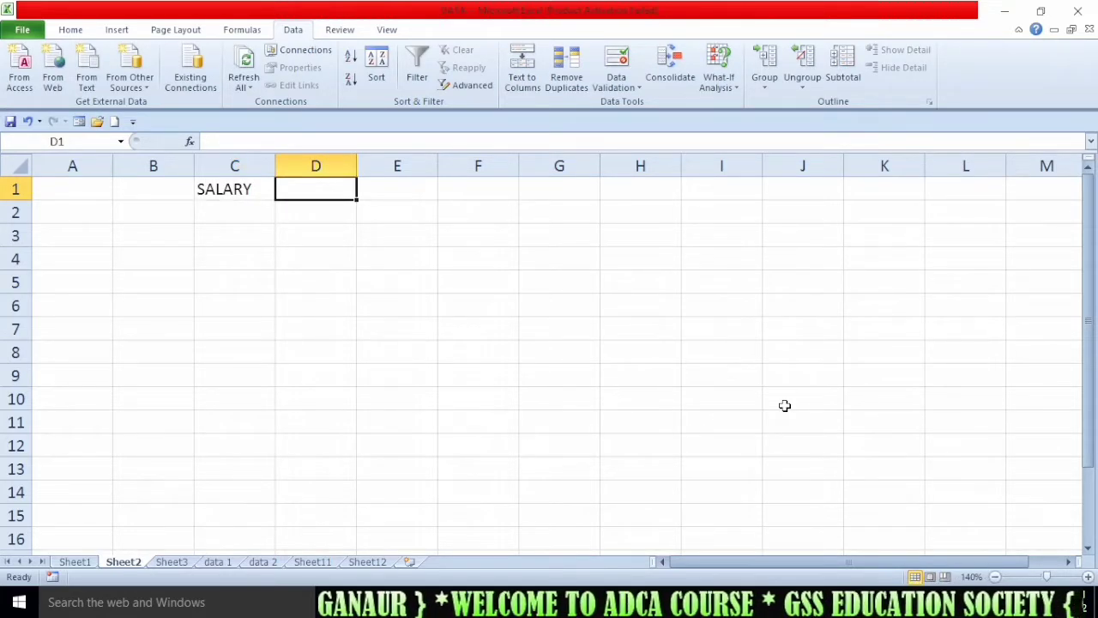
key("Tab")
type("CI")
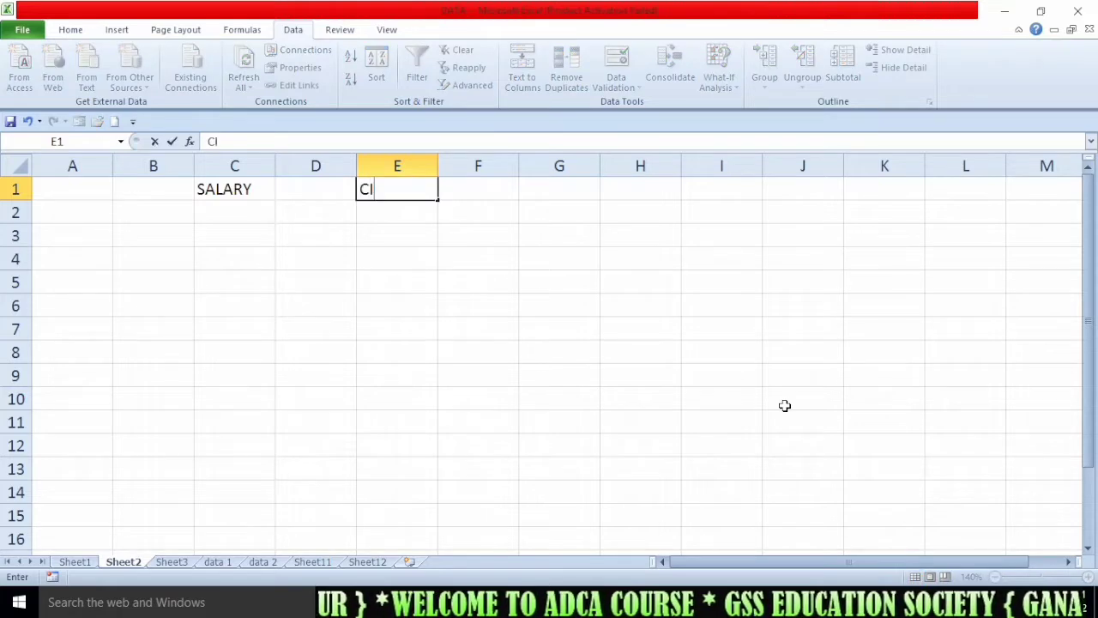
type("TY")
key("Tab")
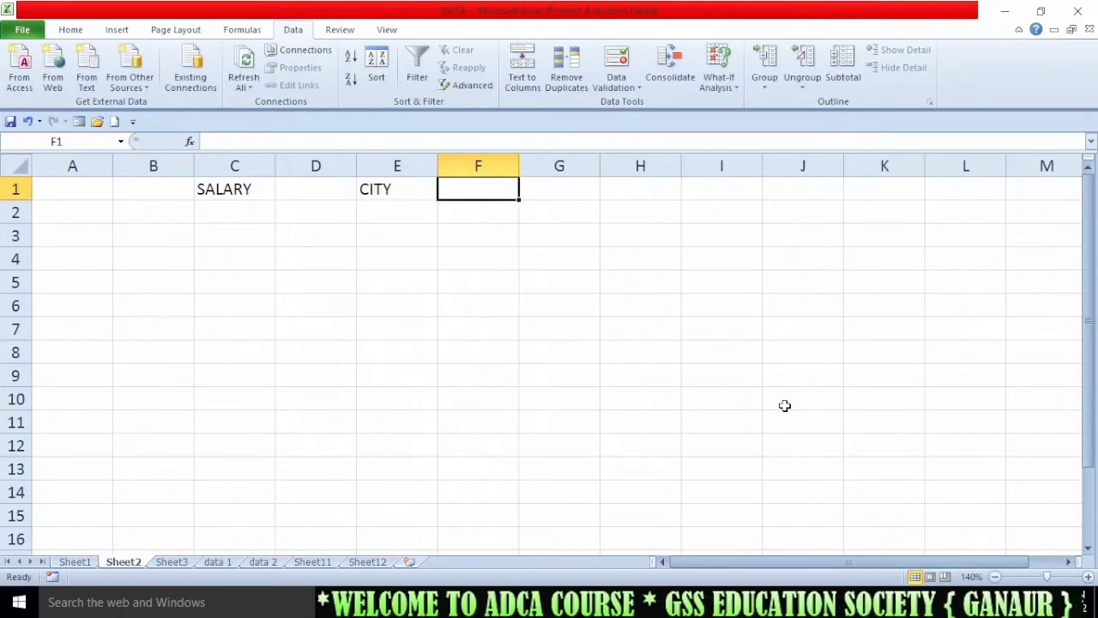
Enter the heading MOBILE NO. in cell G1 and widen column G to fit it
key("Tab")
type("MOB")
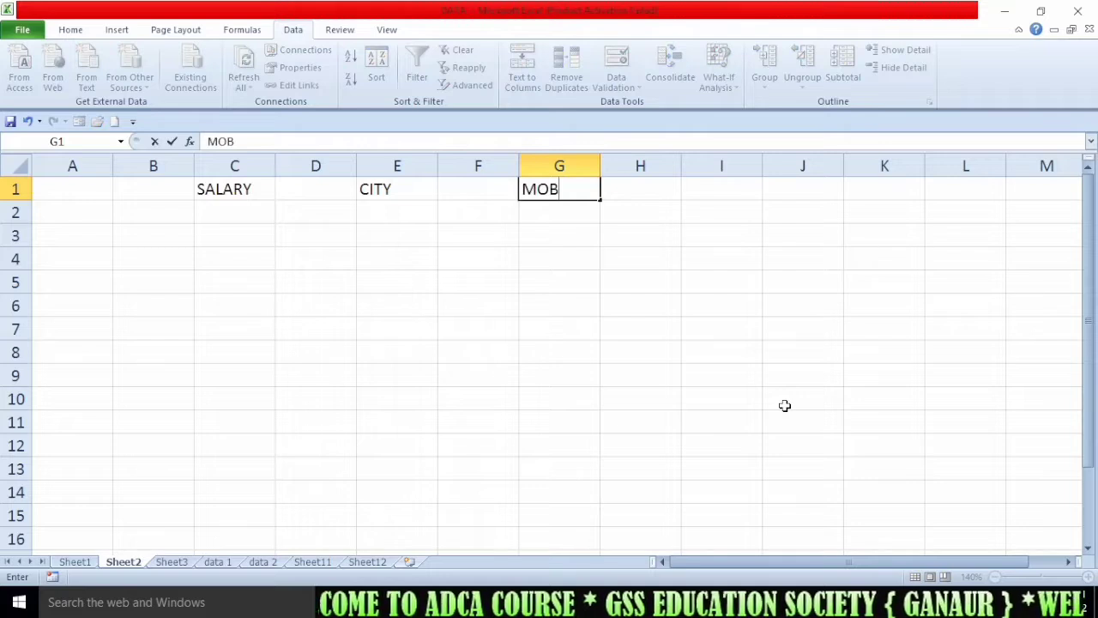
type("ILE NO")
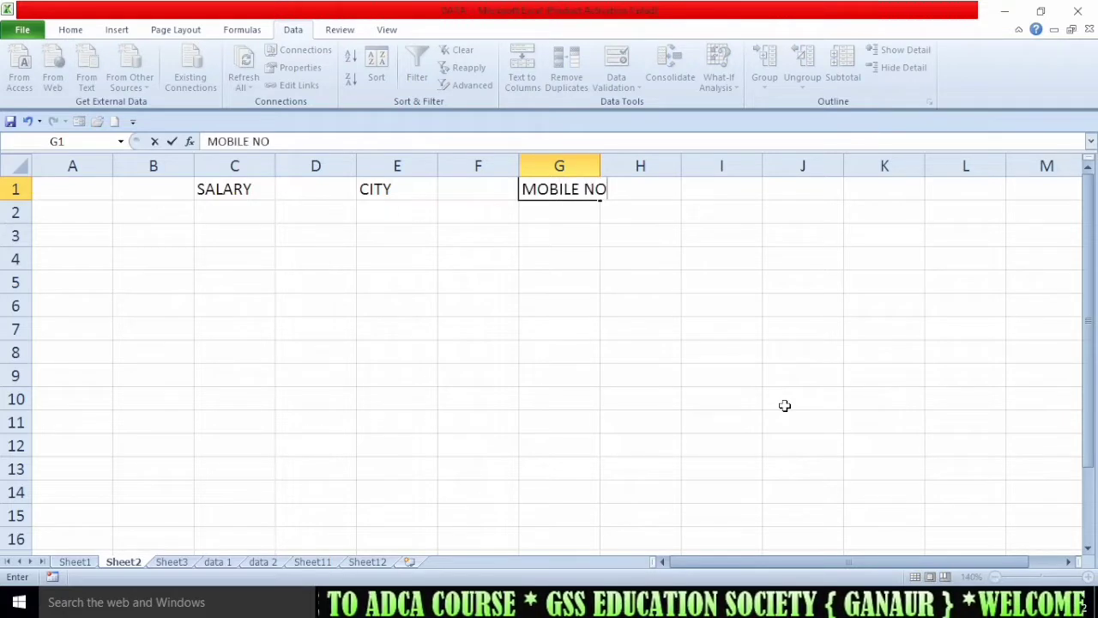
type(".")
left_click_drag(753, 385, 747, 375)
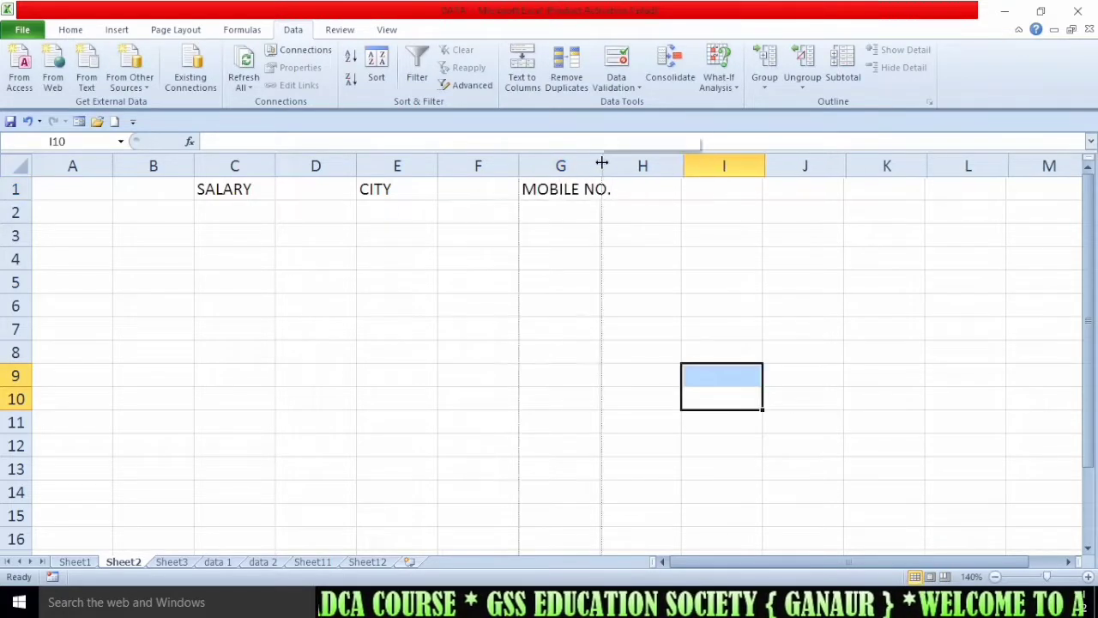
left_click_drag(601, 165, 617, 168)
left_click(40, 188)
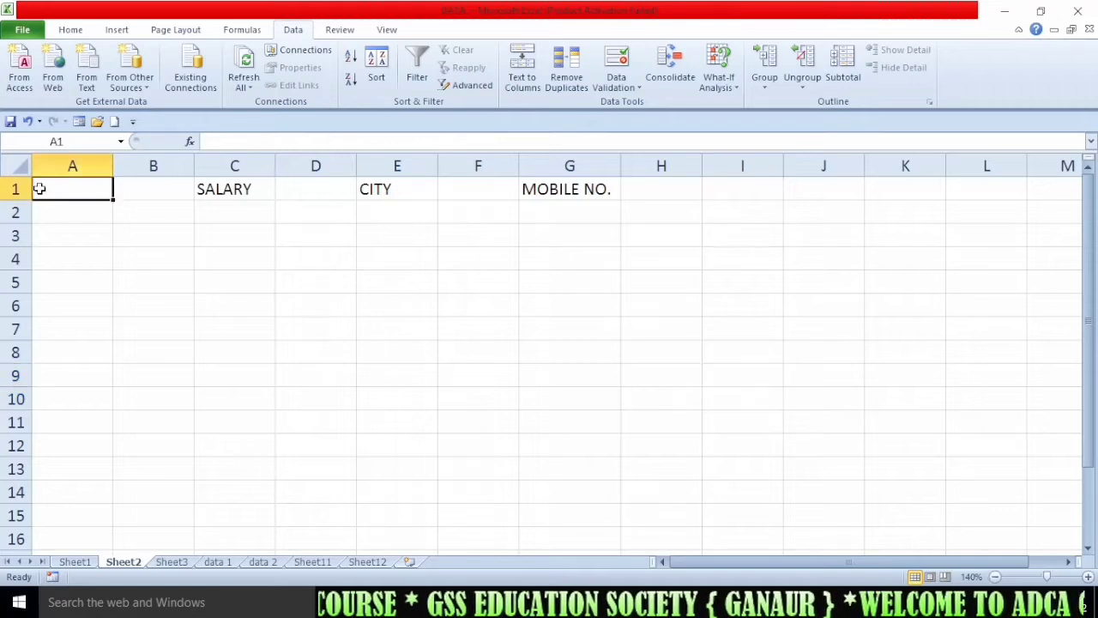
left_click_drag(47, 212, 62, 522)
left_click(74, 428)
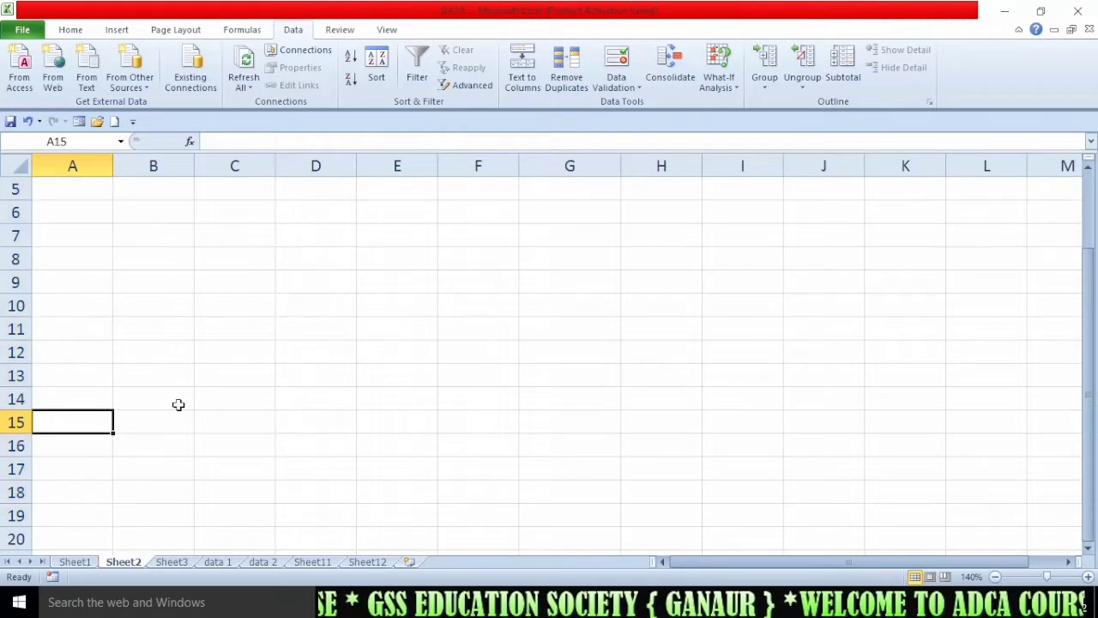
scroll(179, 394, "up", 2)
left_click(472, 279)
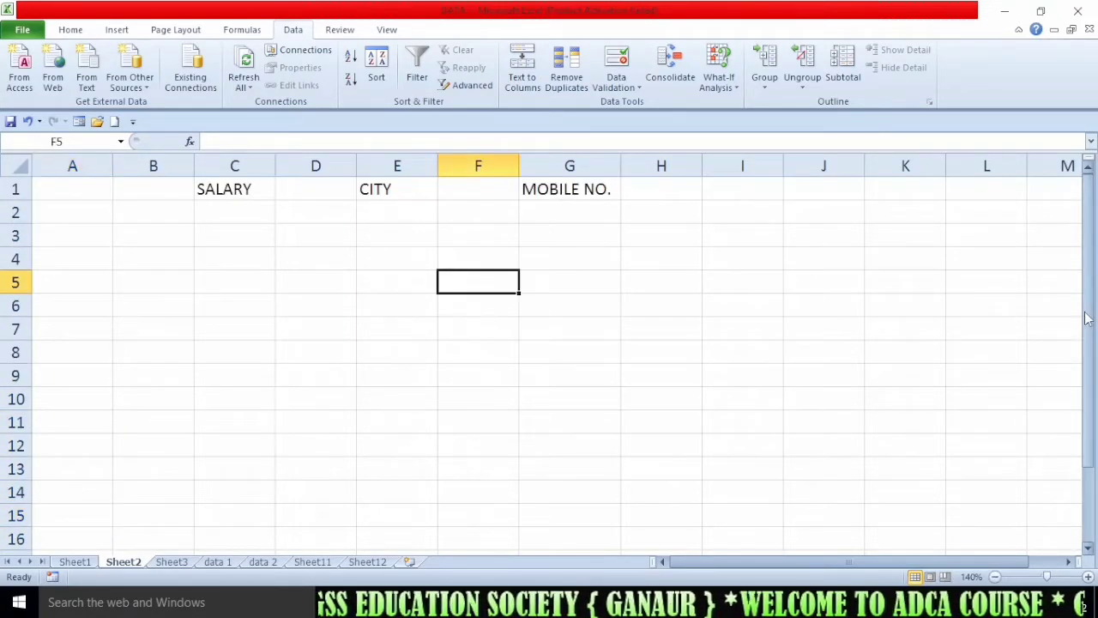
left_click(289, 267)
left_click(240, 210)
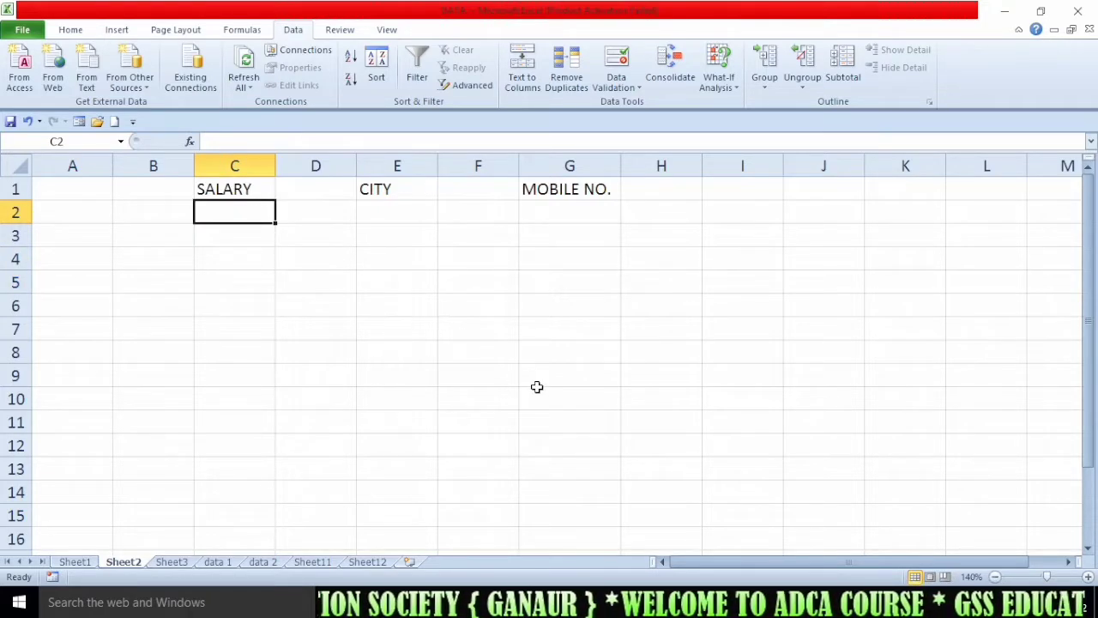
left_click_drag(46, 192, 167, 213)
left_click(127, 211)
left_click(149, 257)
left_click_drag(78, 230, 176, 237)
left_click(95, 275)
left_click_drag(84, 261, 161, 265)
left_click_drag(158, 325, 172, 303)
left_click(227, 192)
left_click(229, 285)
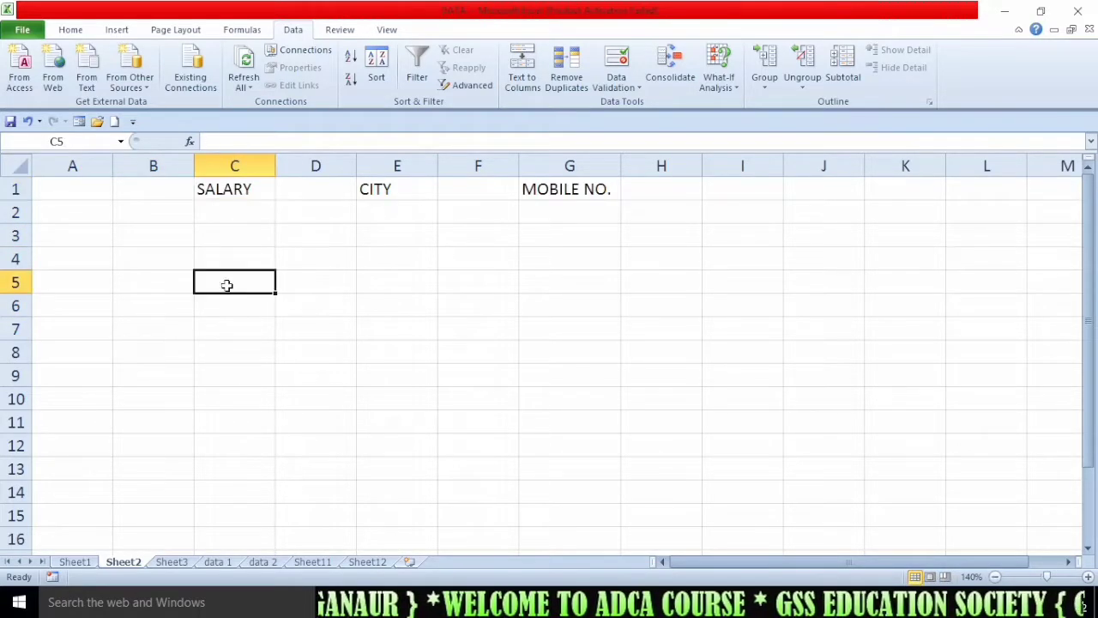
left_click(238, 211)
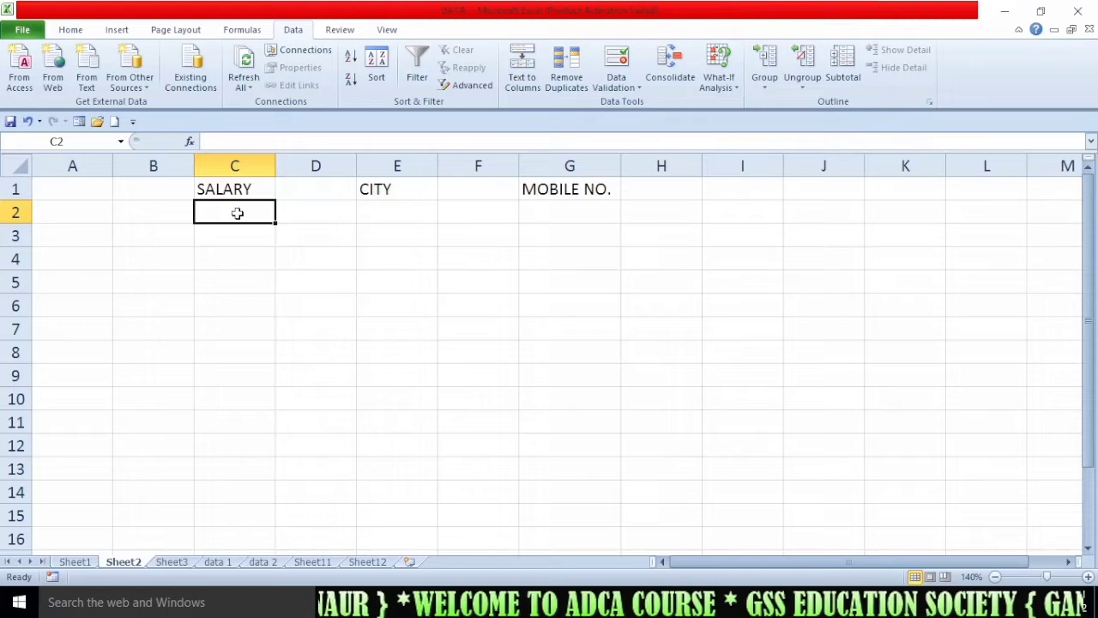
left_click(259, 256)
left_click(241, 215)
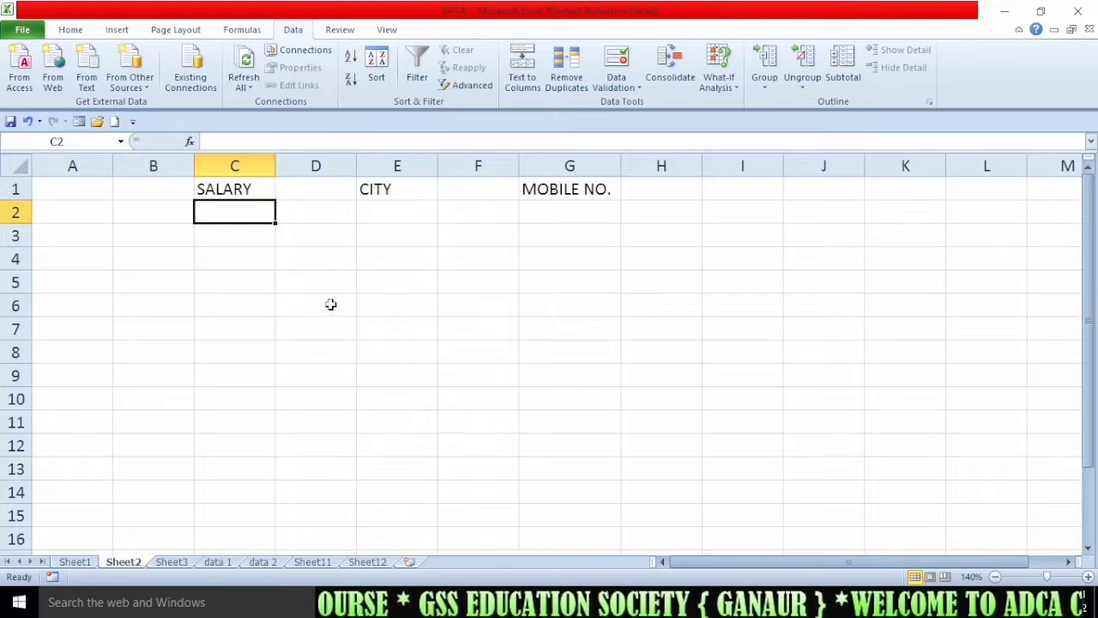
left_click_drag(319, 283, 309, 302)
Start a data validation rule for the whole SALARY column that allows whole numbers between two limits
left_click(234, 165)
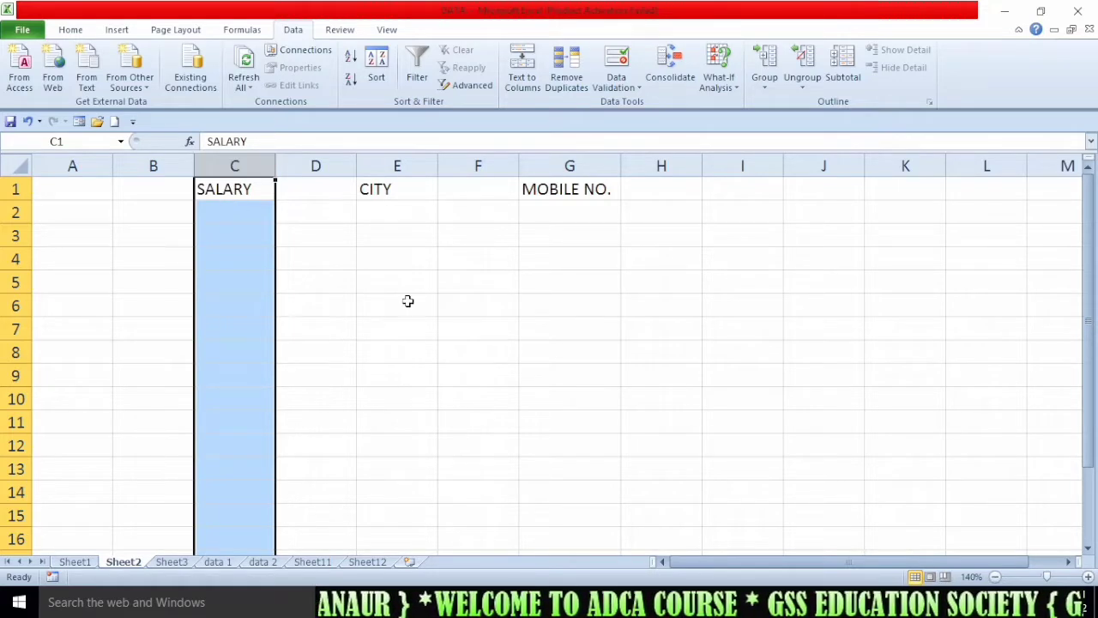
left_click(616, 60)
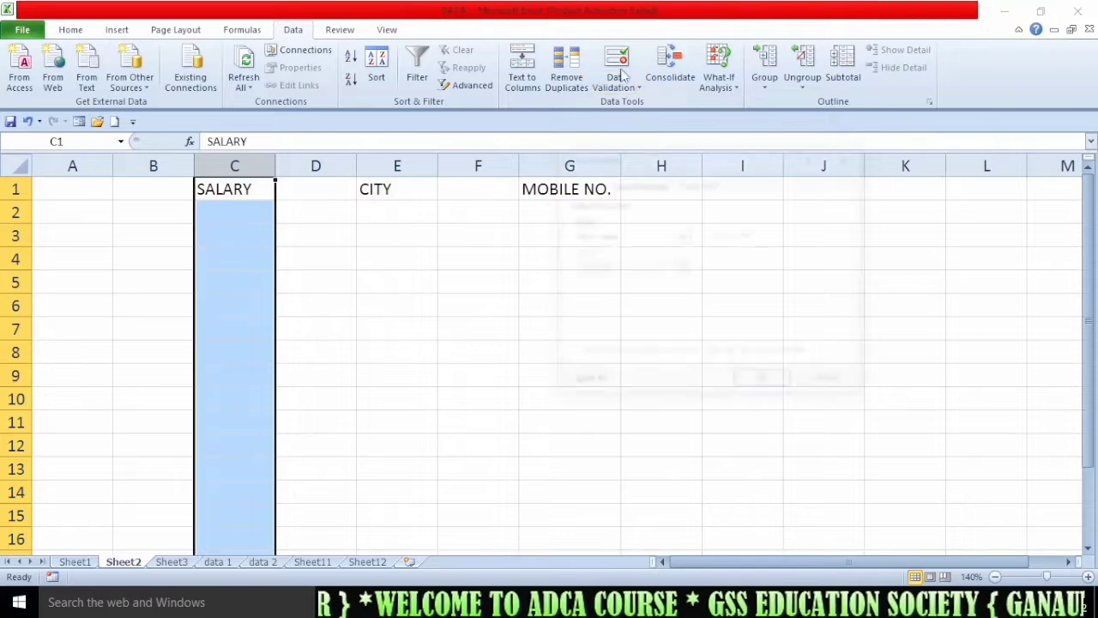
left_click_drag(687, 168, 627, 206)
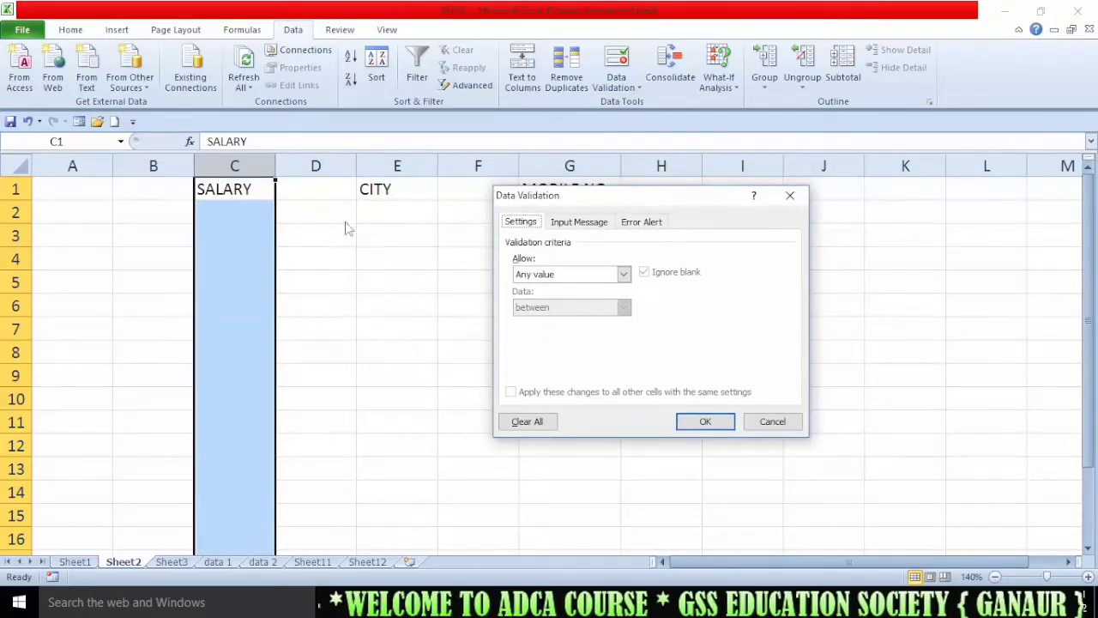
left_click(553, 275)
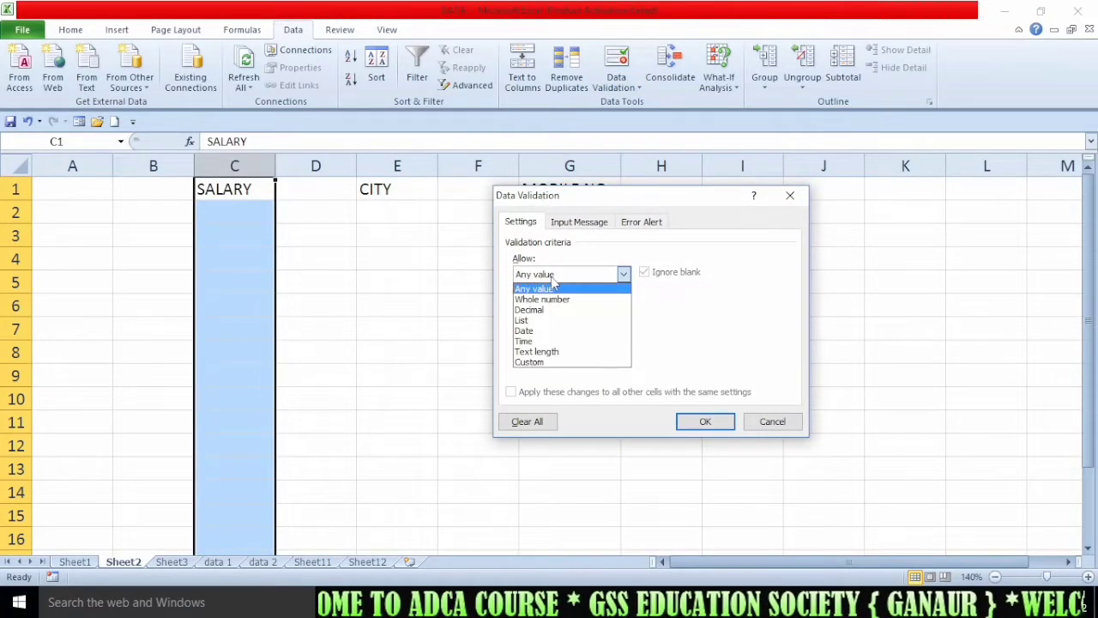
left_click(573, 300)
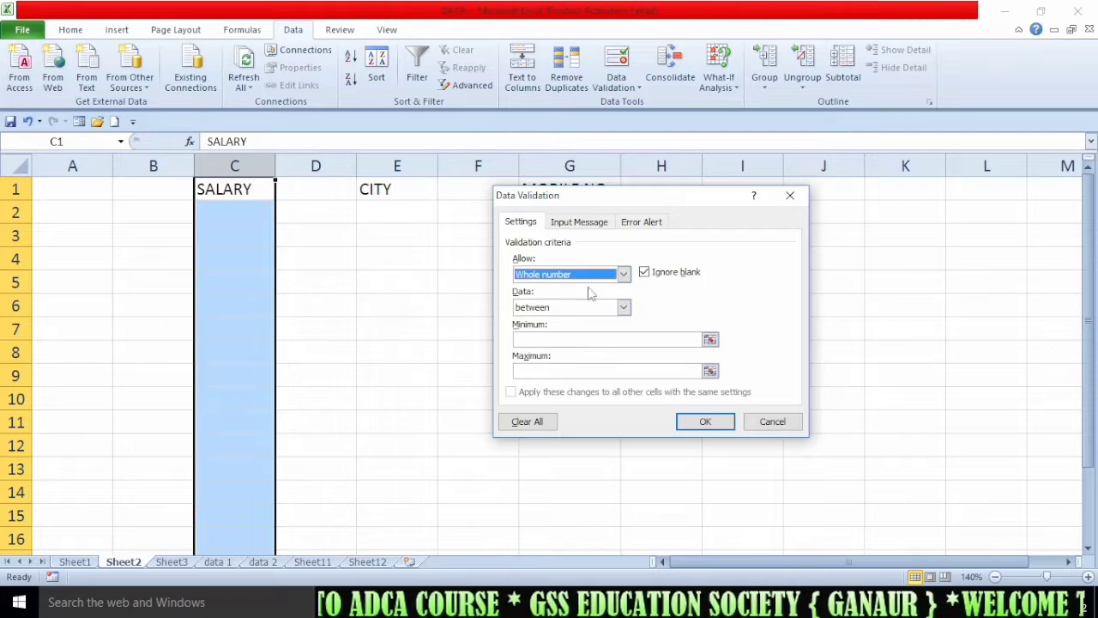
left_click(563, 308)
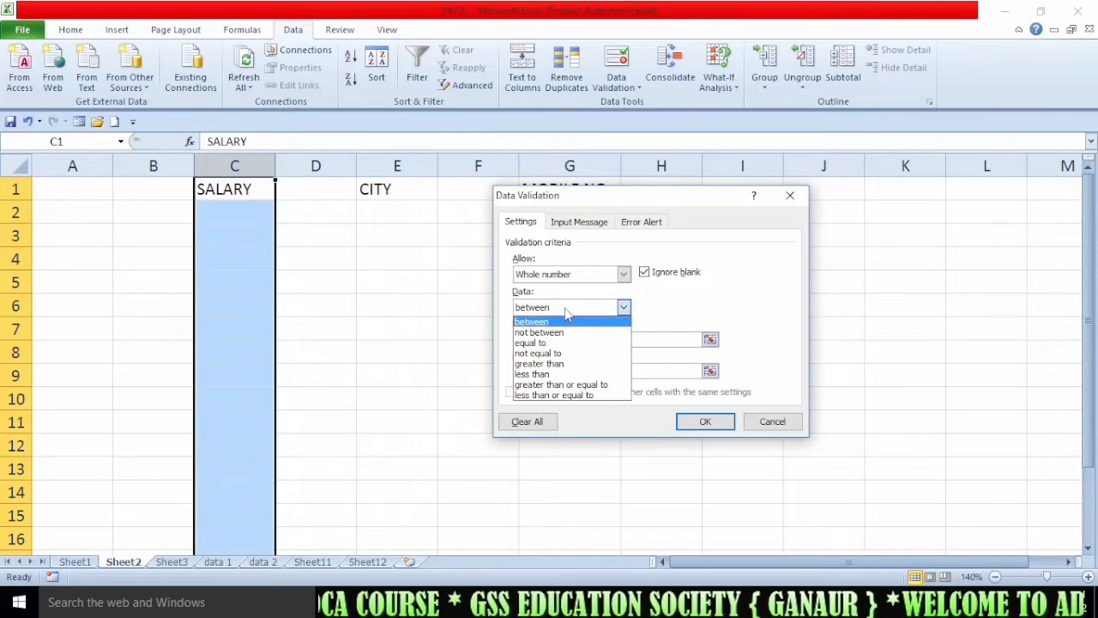
left_click(566, 317)
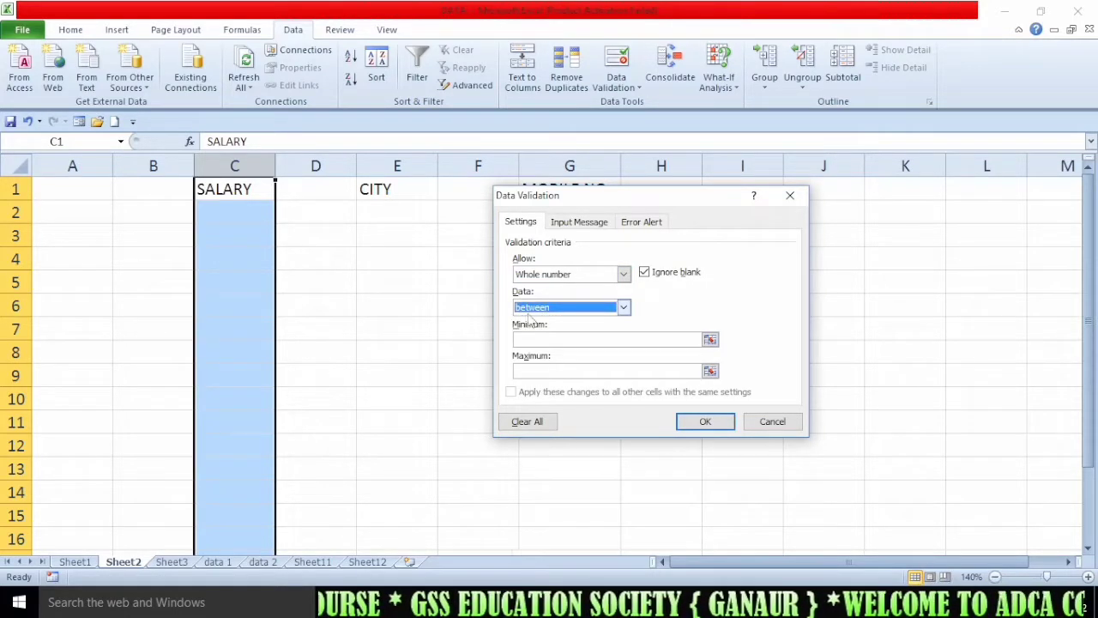
left_click(530, 314)
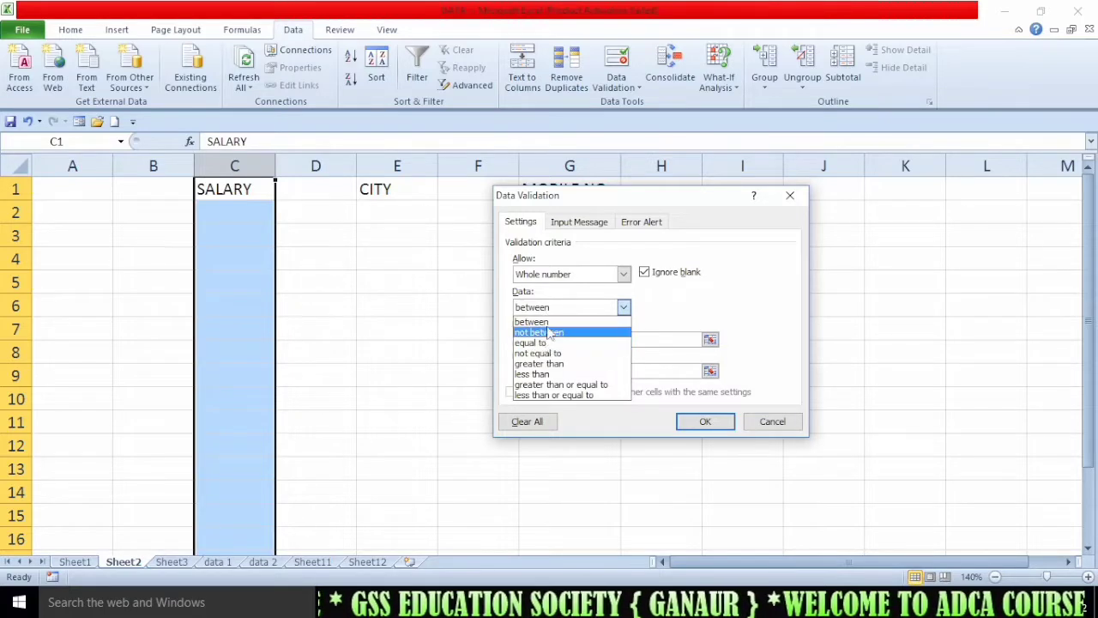
left_click(531, 321)
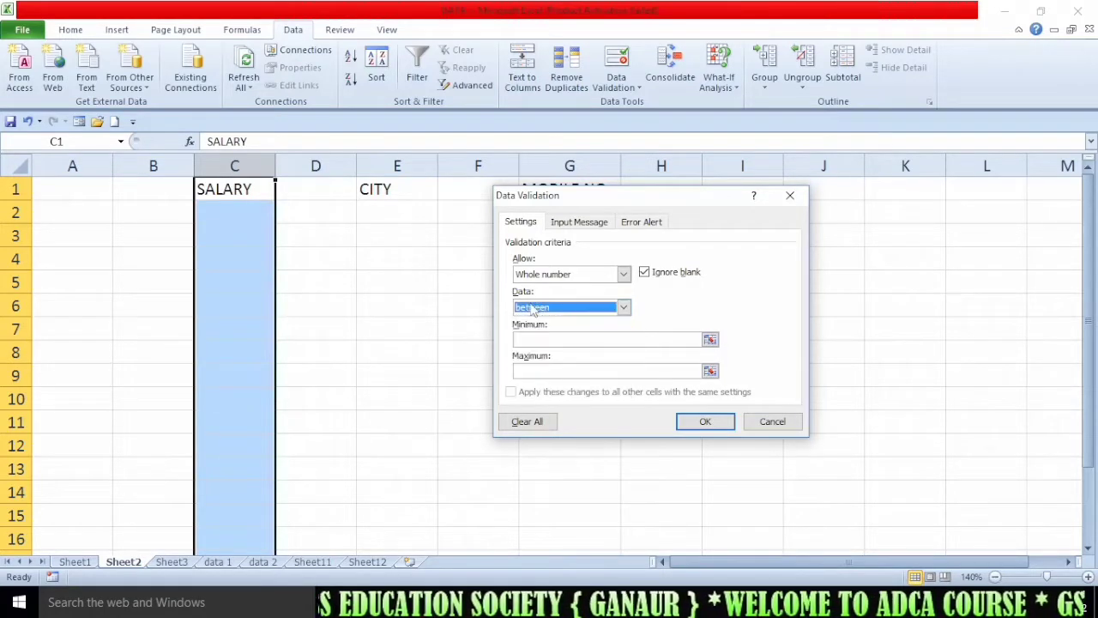
Set the SALARY rule's minimum to 15000 and its maximum to 30000
left_click(580, 337)
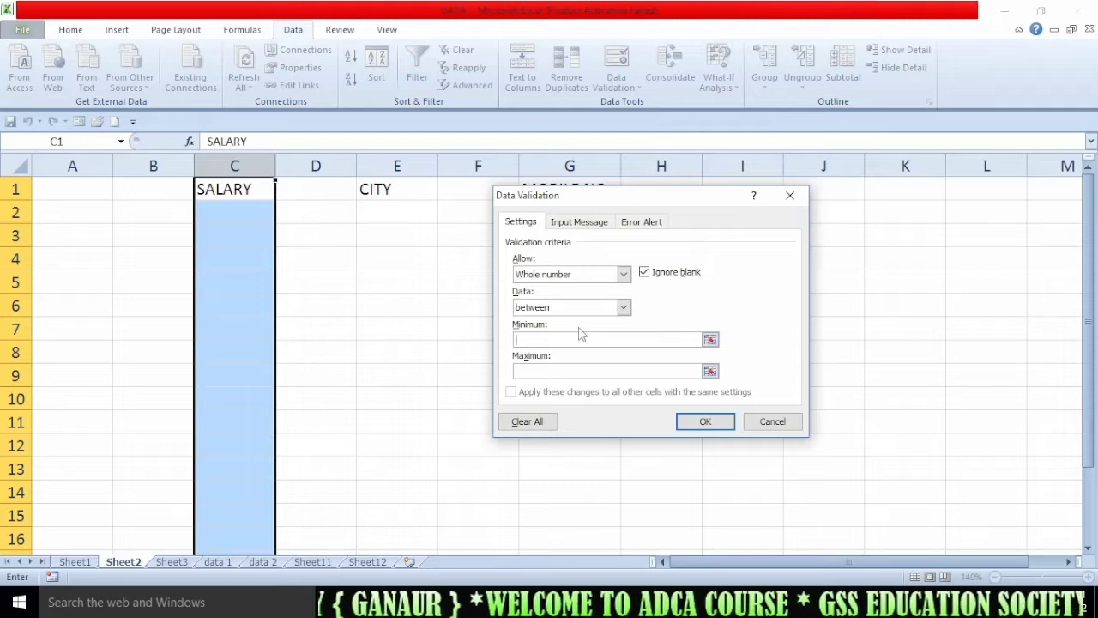
type("15000")
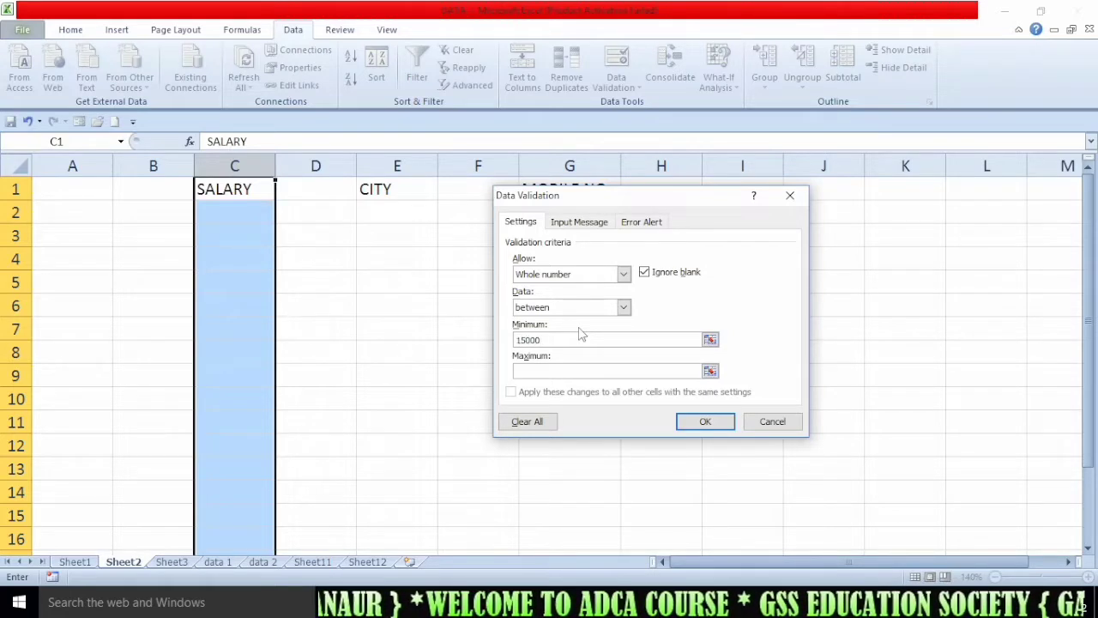
left_click(584, 370)
type("30000")
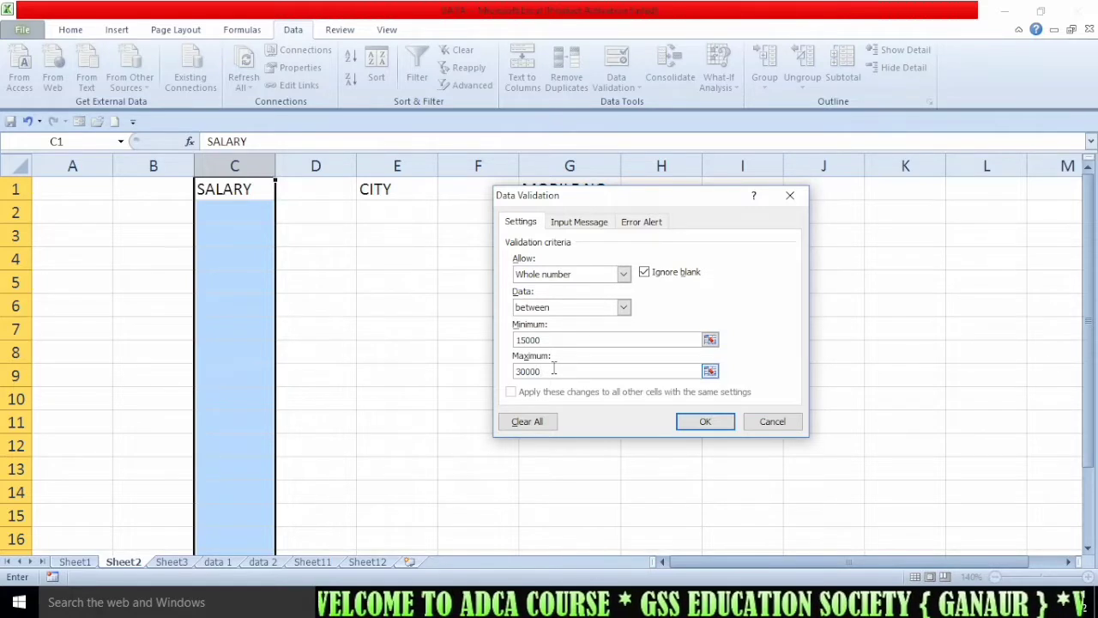
Review the error alert styles for the SALARY rule, keep Stop, and begin editing the alert title
left_click(642, 222)
left_click(567, 296)
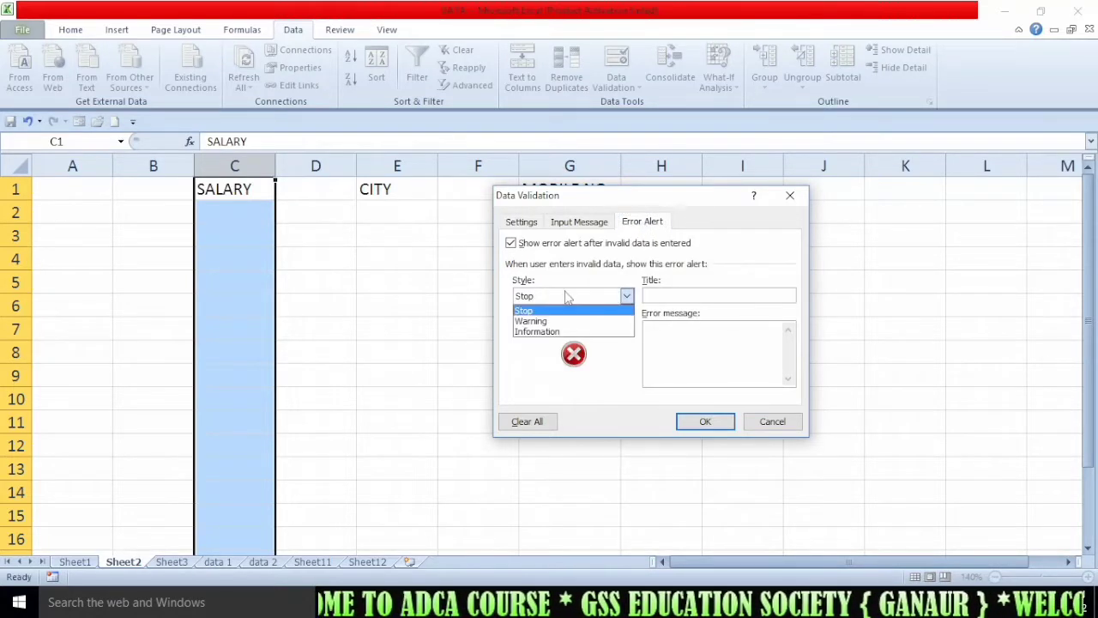
left_click(566, 297)
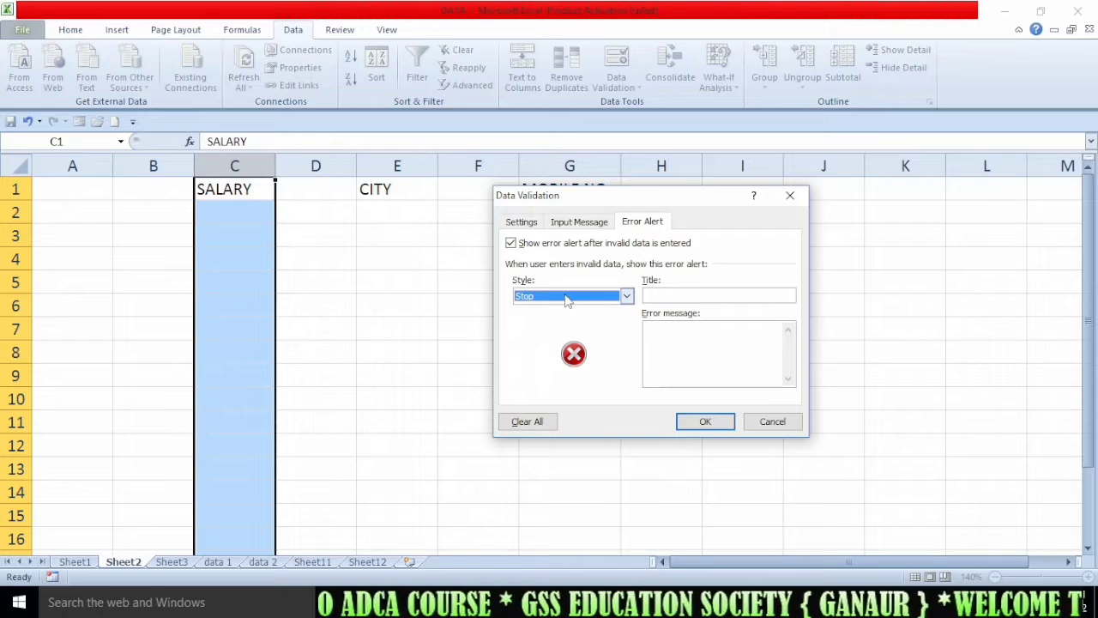
left_click(566, 298)
left_click(565, 298)
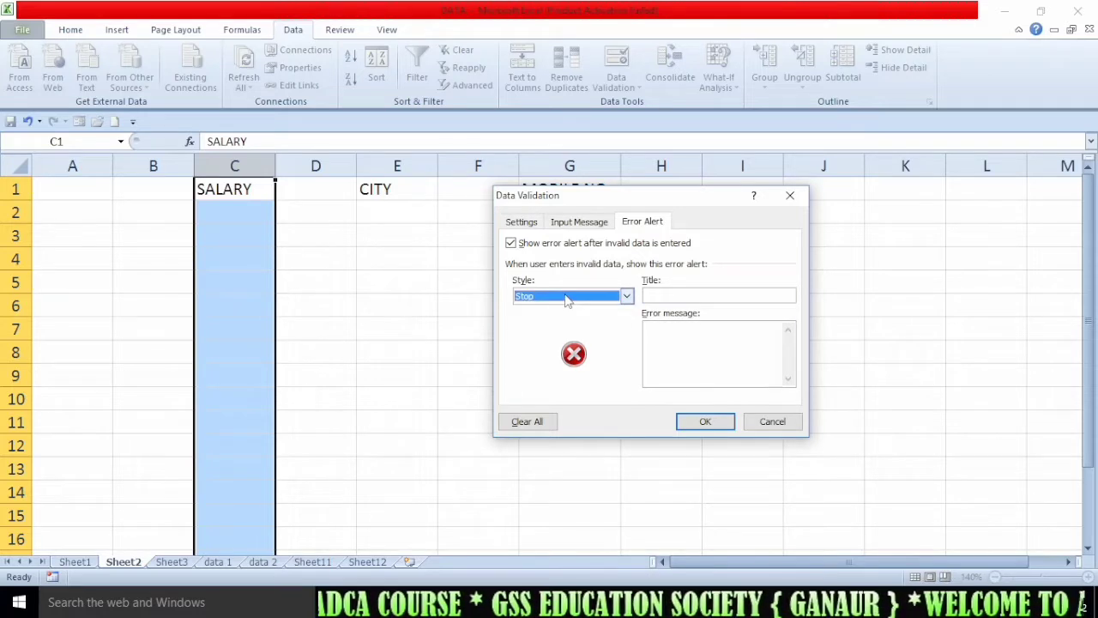
left_click(671, 297)
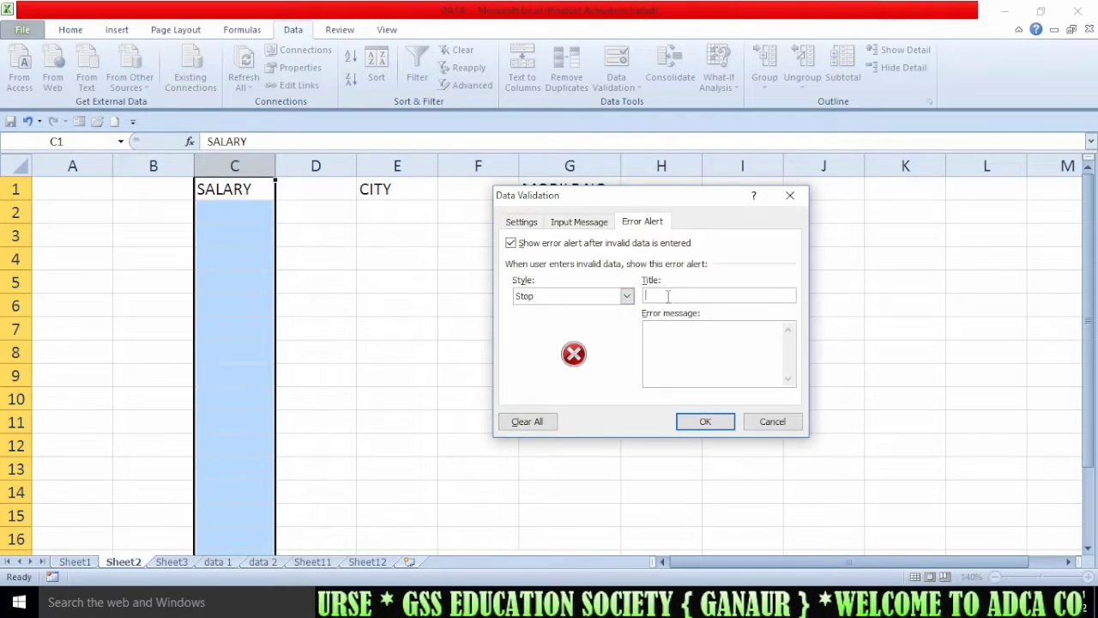
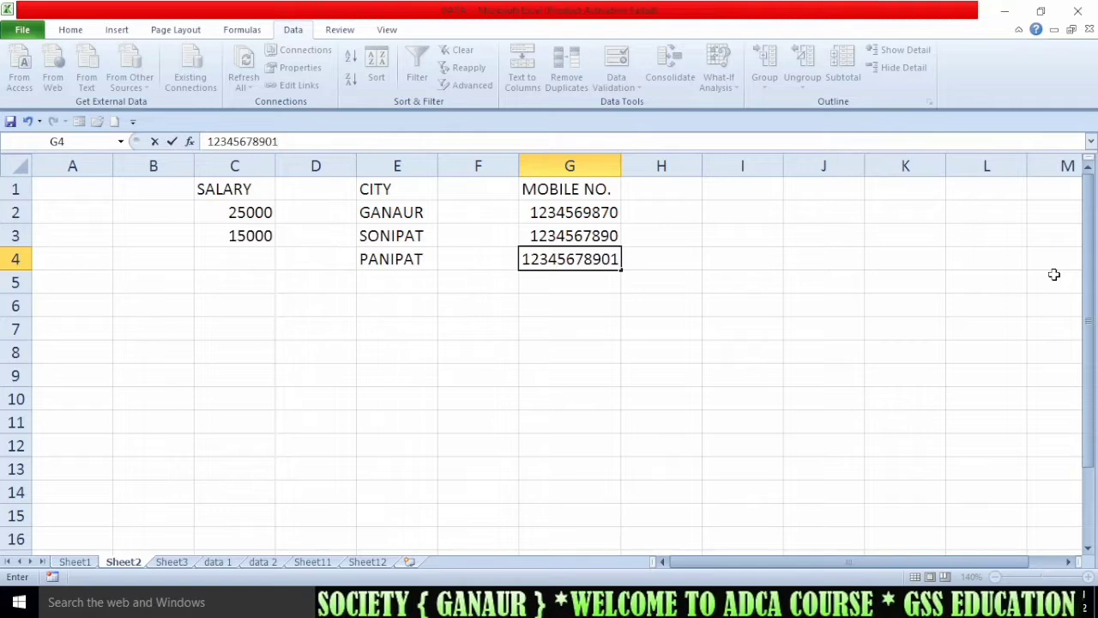
Try to submit an 11-digit mobile number in cell G4 to test the MOBILE NO. rule
key("Return")
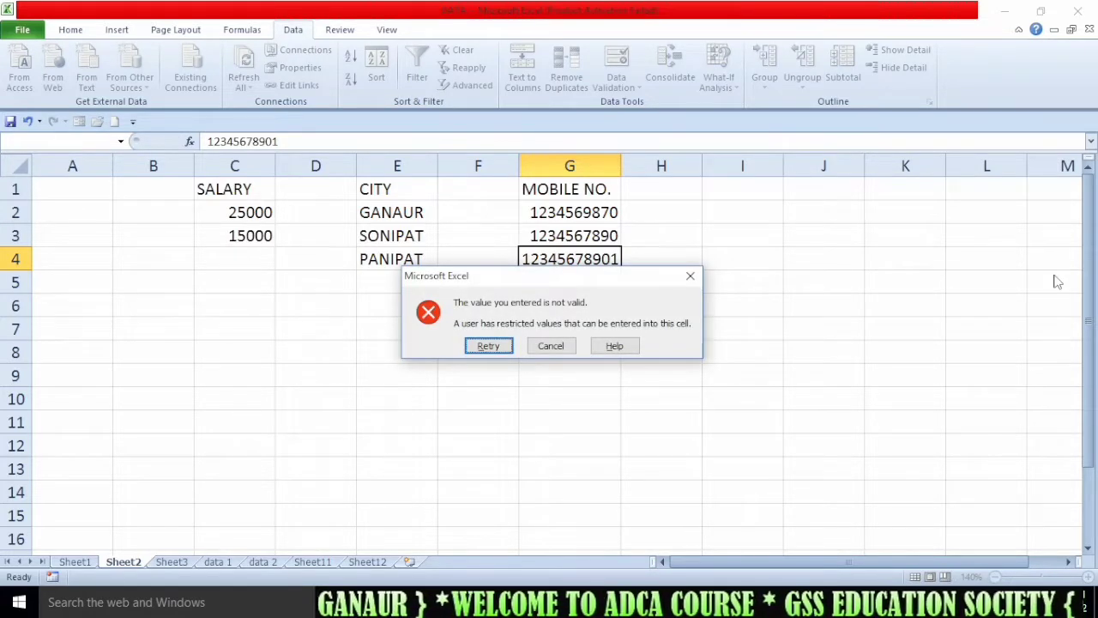
key("Return")
key("Return")
key("Return")
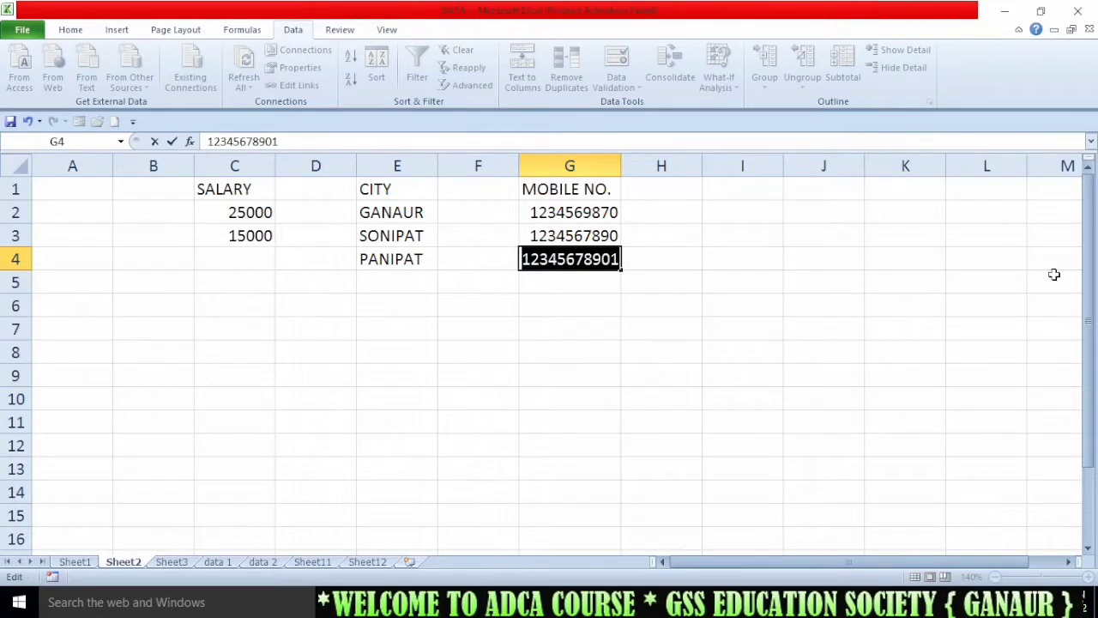
Try to enter the text GSSEDUCATIONSOCIETY in cell G4, then discard the entry
type("GS")
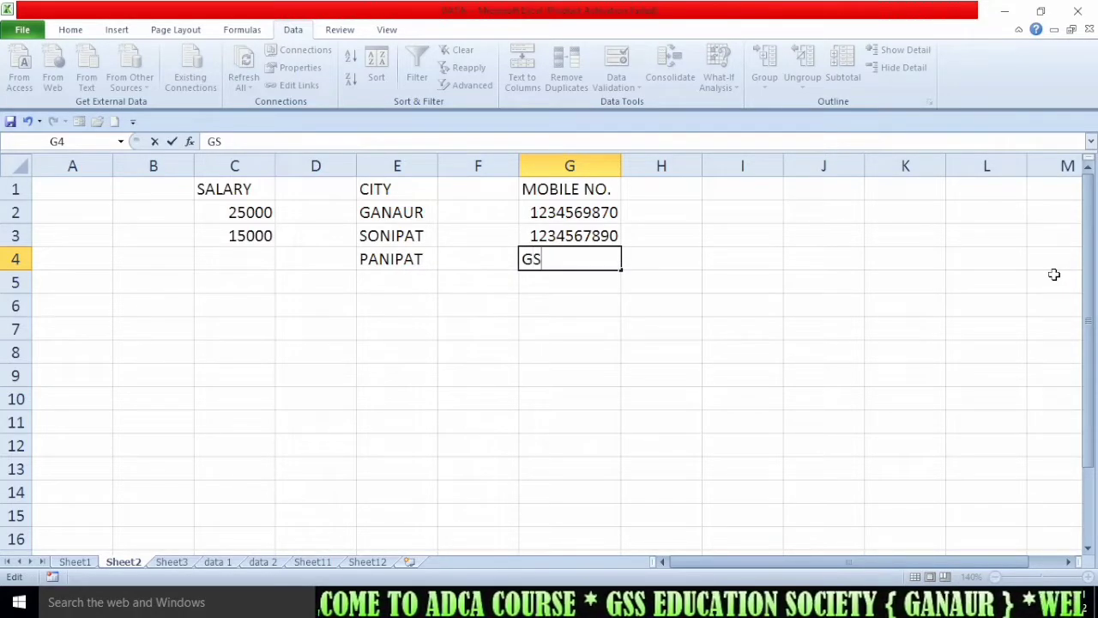
type("SEDUCATIONSOCIETY")
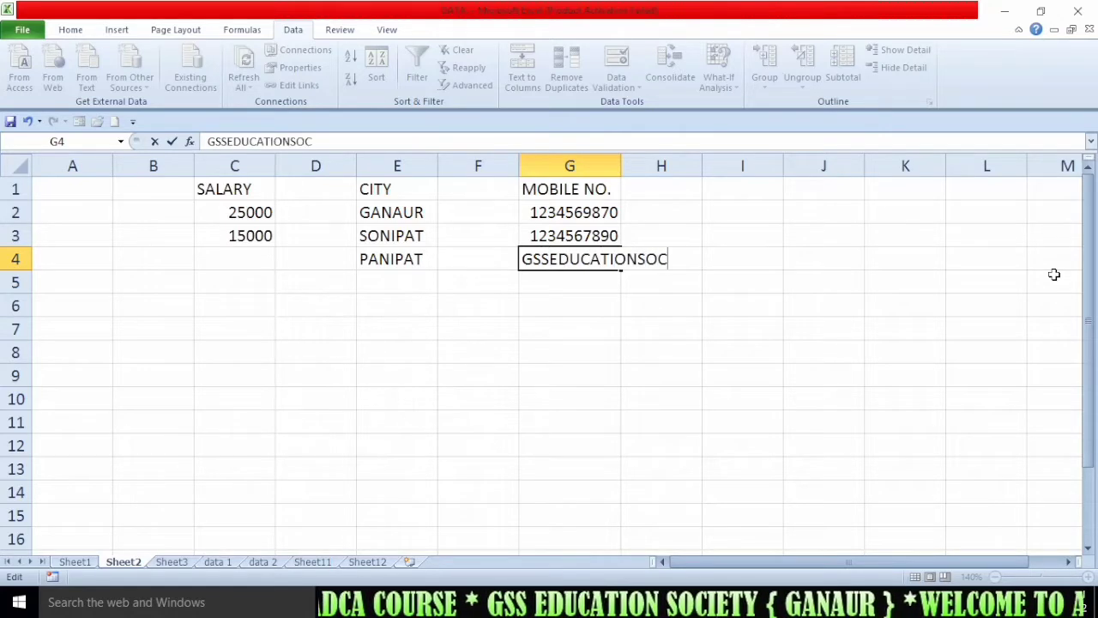
key("Return")
key("Return")
key("Return")
key("Return")
key("Return")
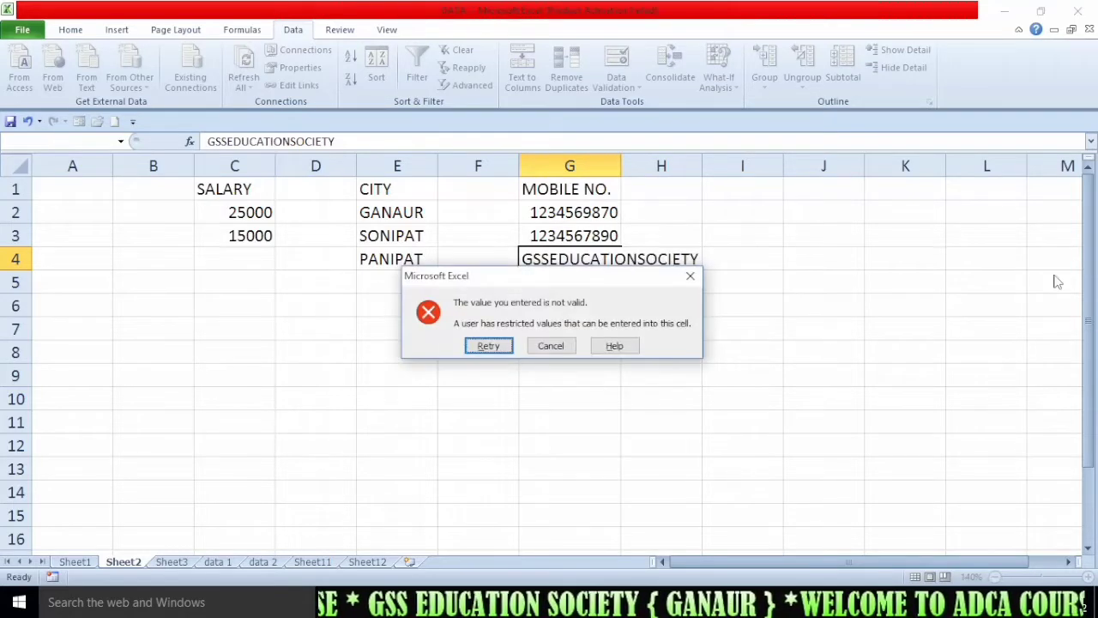
key("Return")
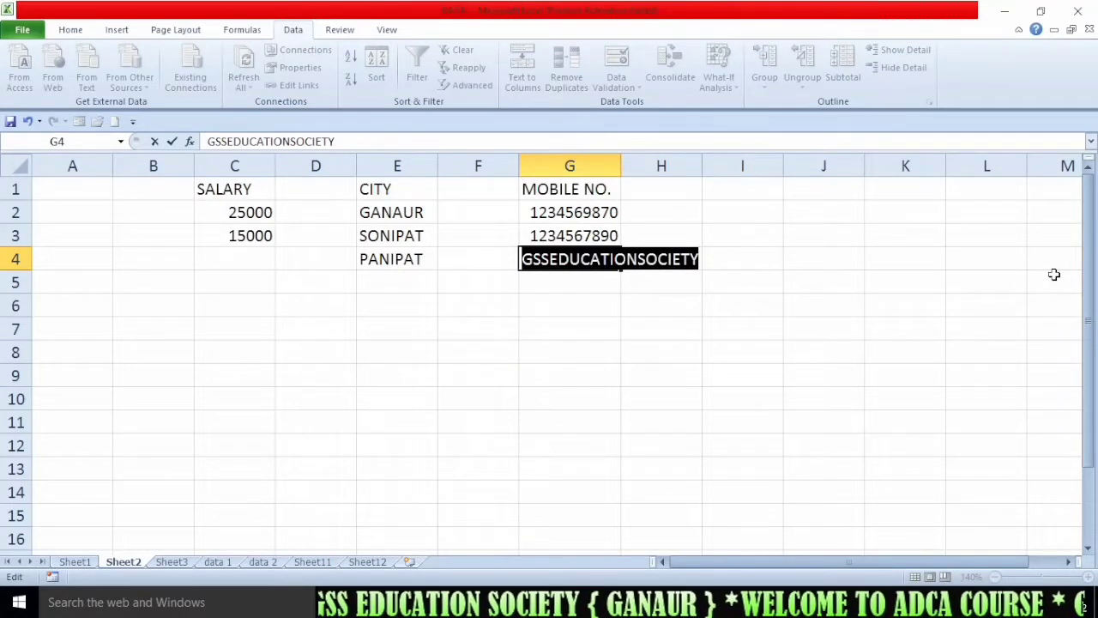
key("Escape")
left_click(425, 343)
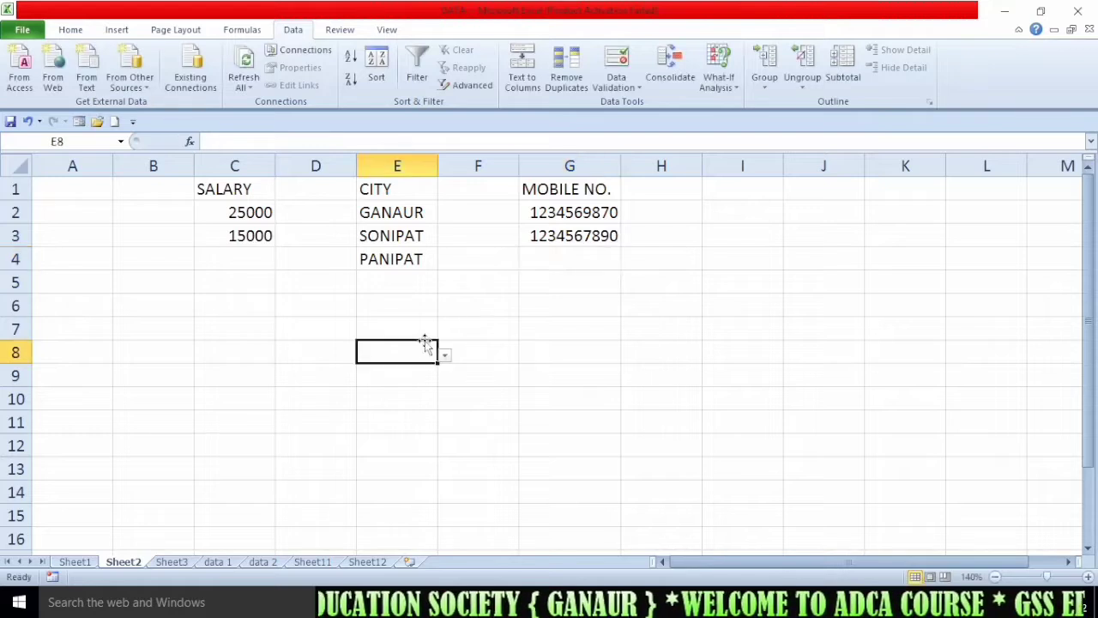
left_click(527, 373)
left_click(633, 84)
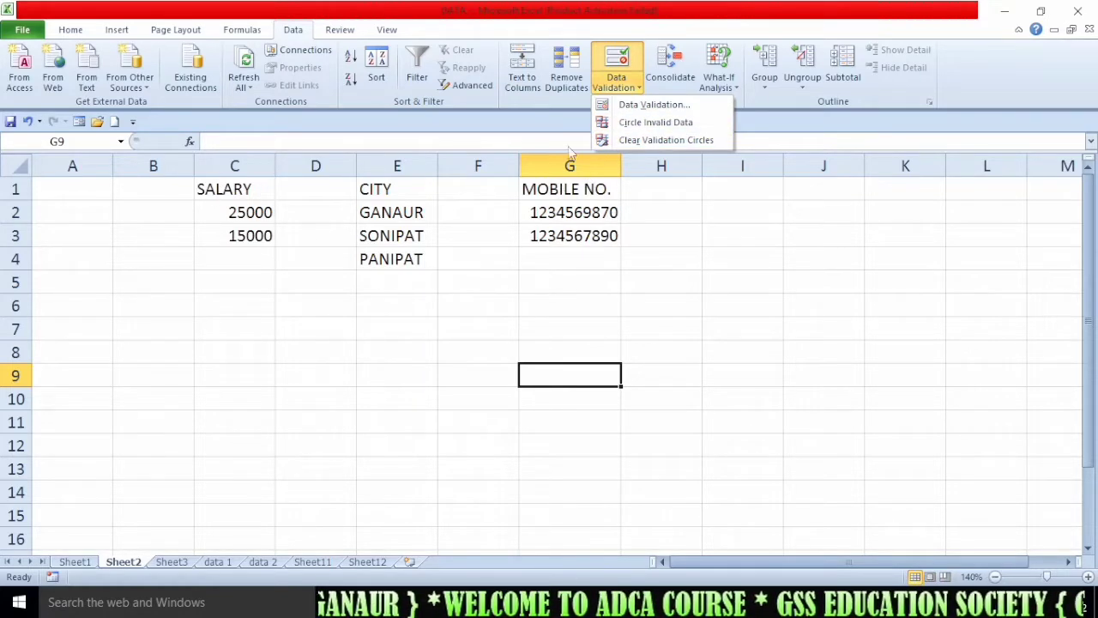
left_click(614, 318)
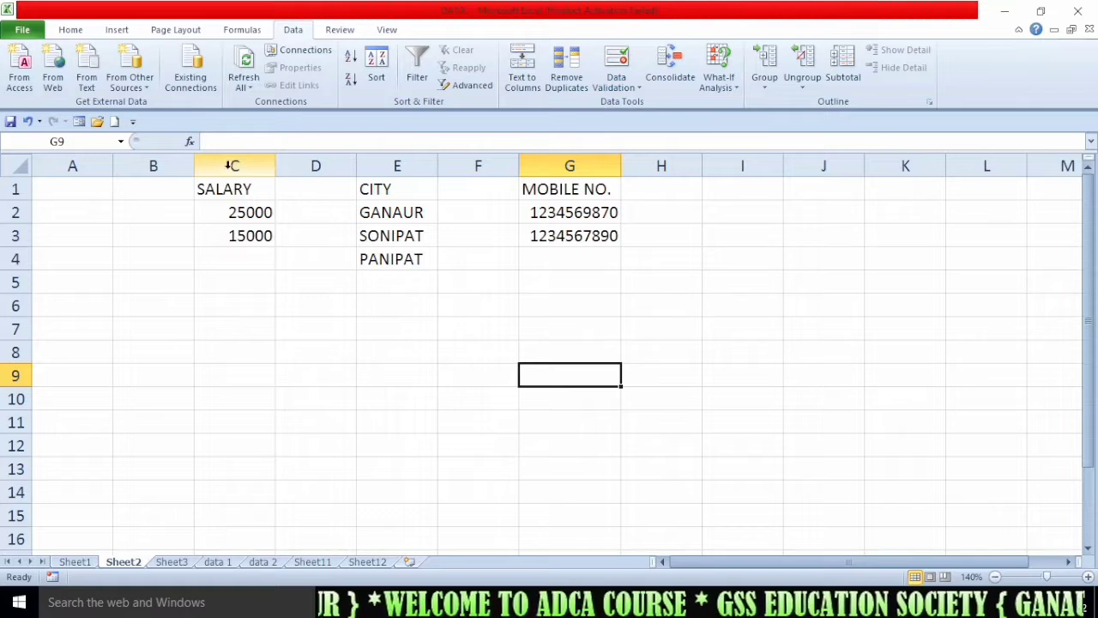
Erase the data validation rules from columns C through G and check a cell in the CITY column
left_click_drag(233, 163, 596, 163)
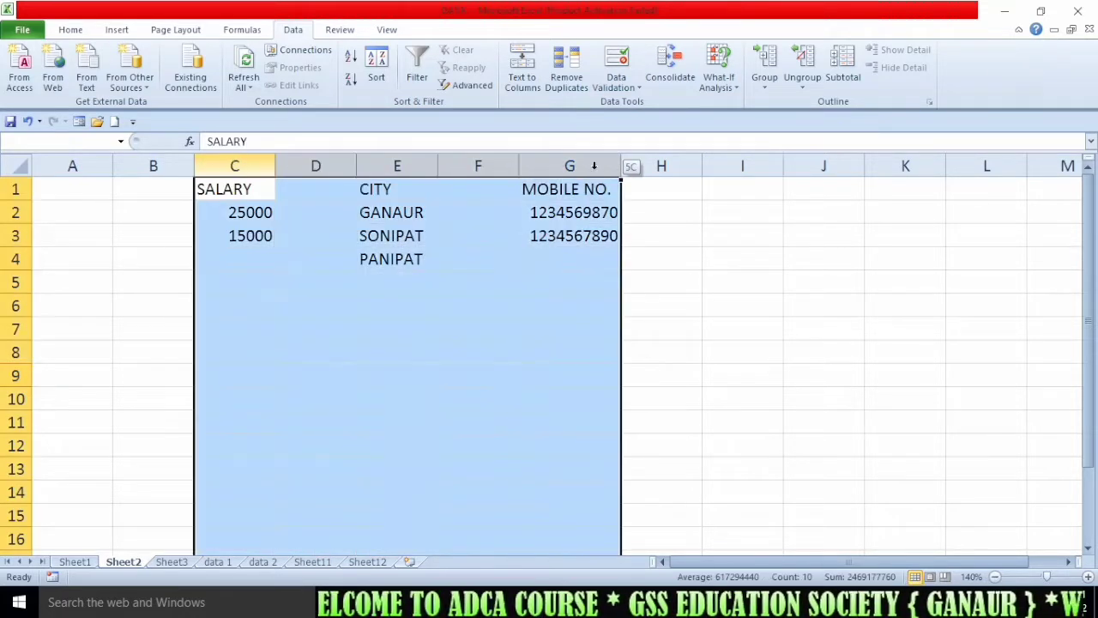
left_click(626, 87)
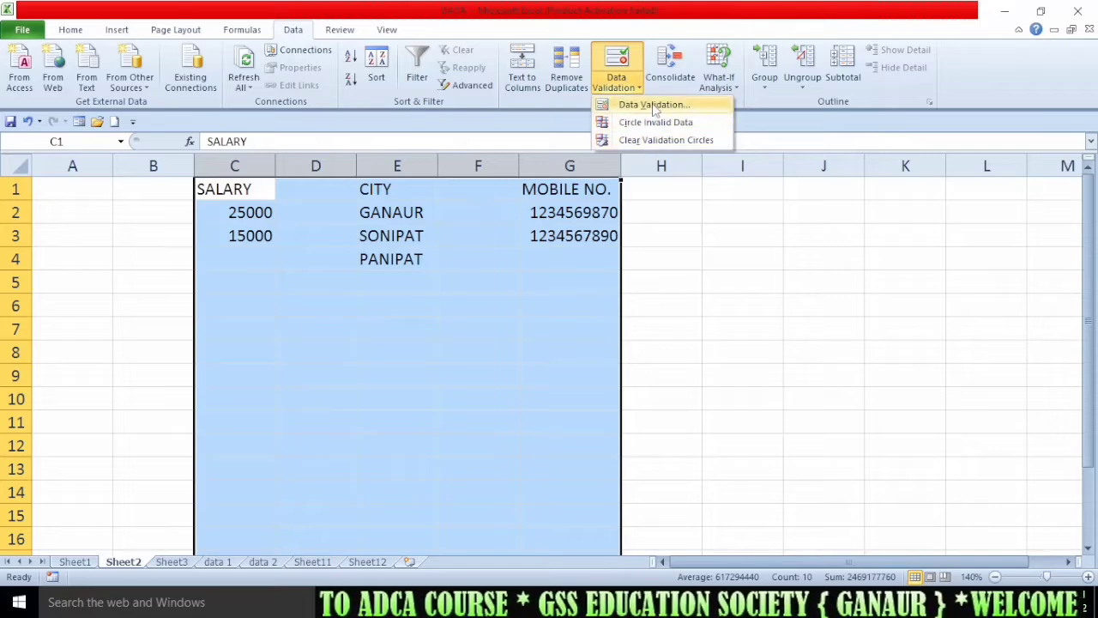
left_click(654, 106)
left_click(520, 343)
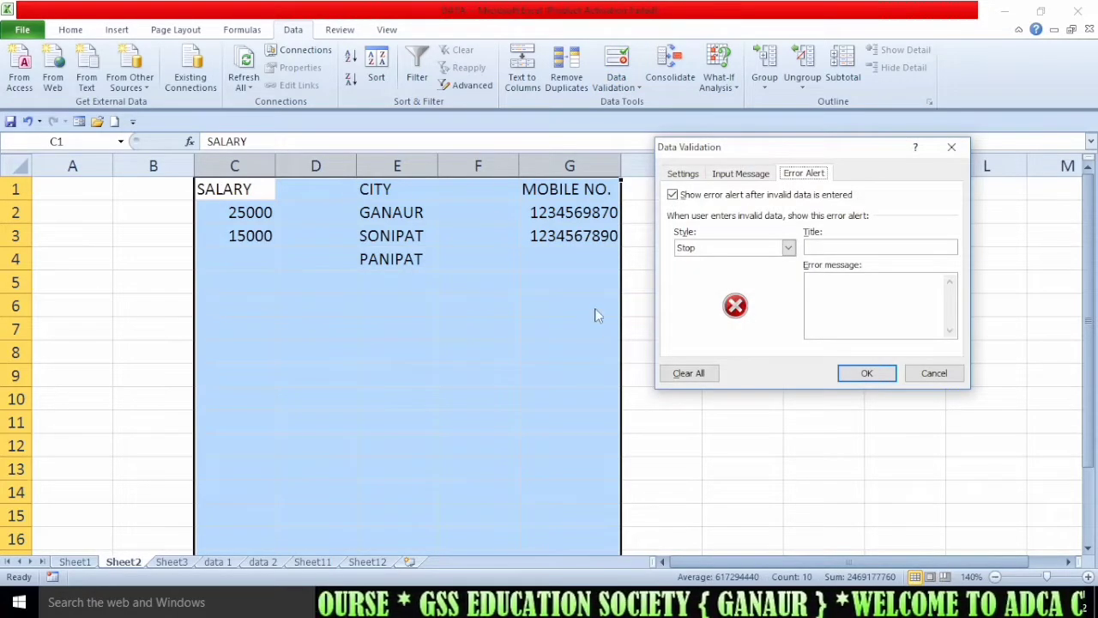
left_click(868, 372)
left_click(396, 367)
left_click(235, 166)
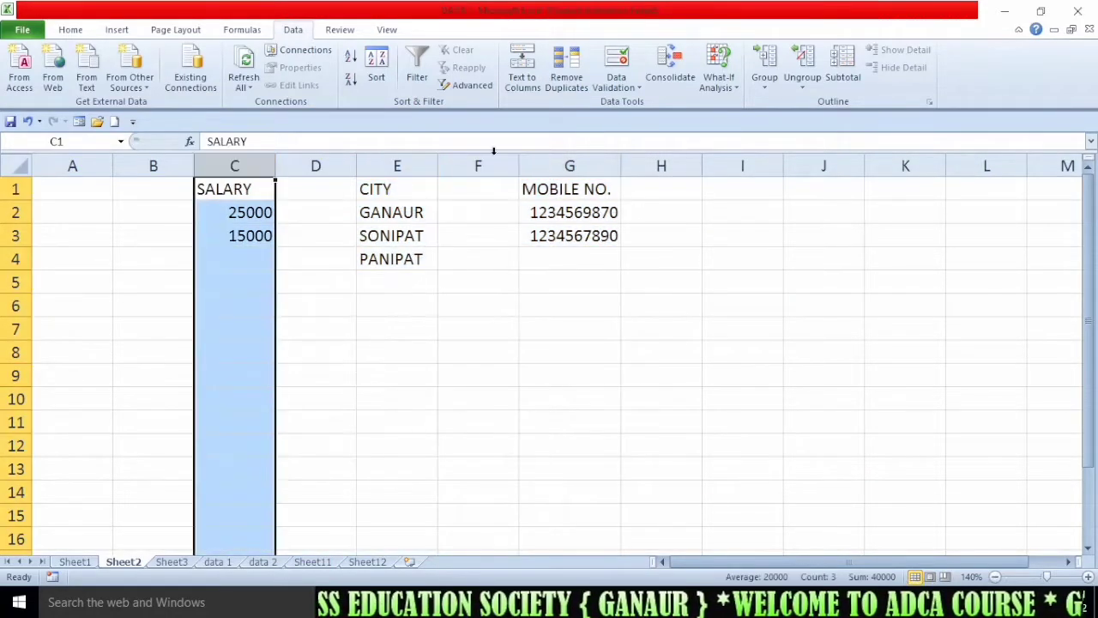
left_click(510, 349)
left_click(396, 356)
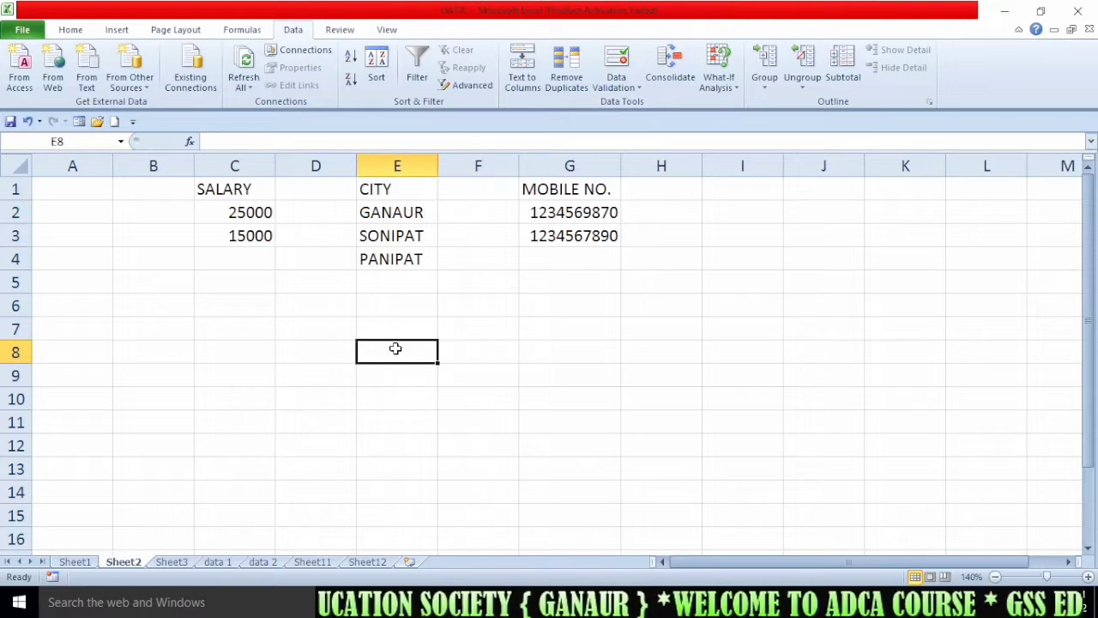
left_click(634, 284)
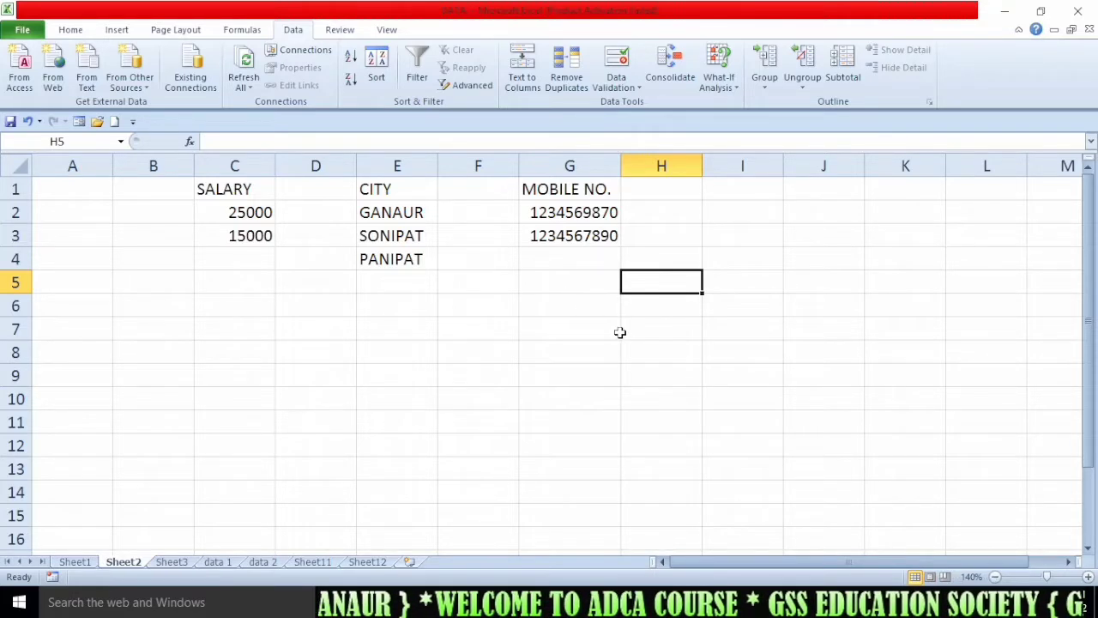
left_click(550, 342)
left_click(454, 335)
left_click(553, 352)
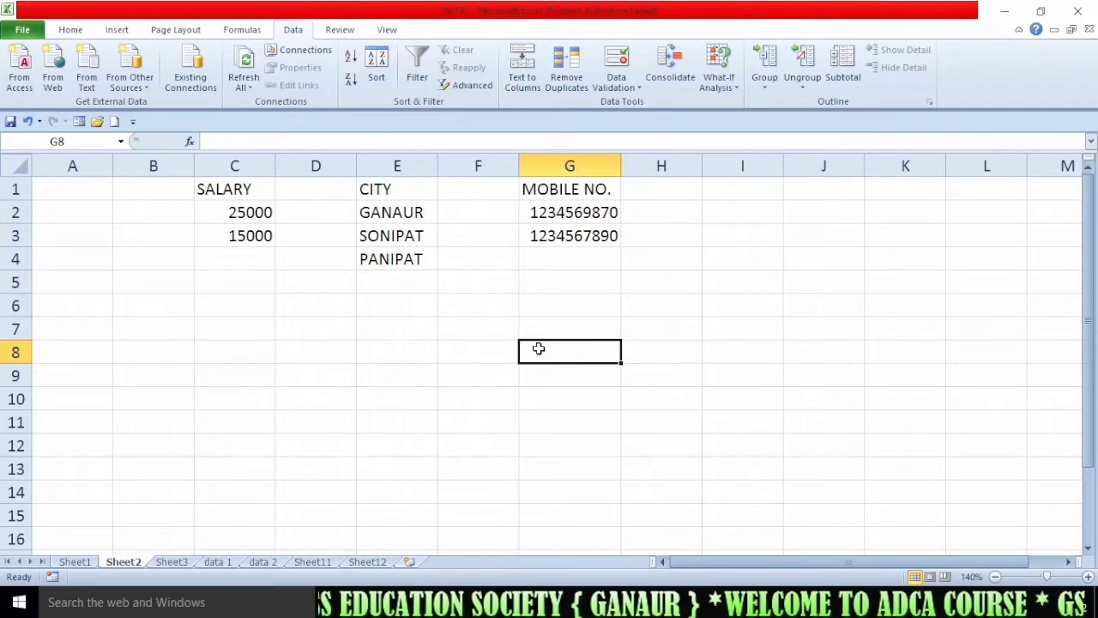
left_click(482, 370)
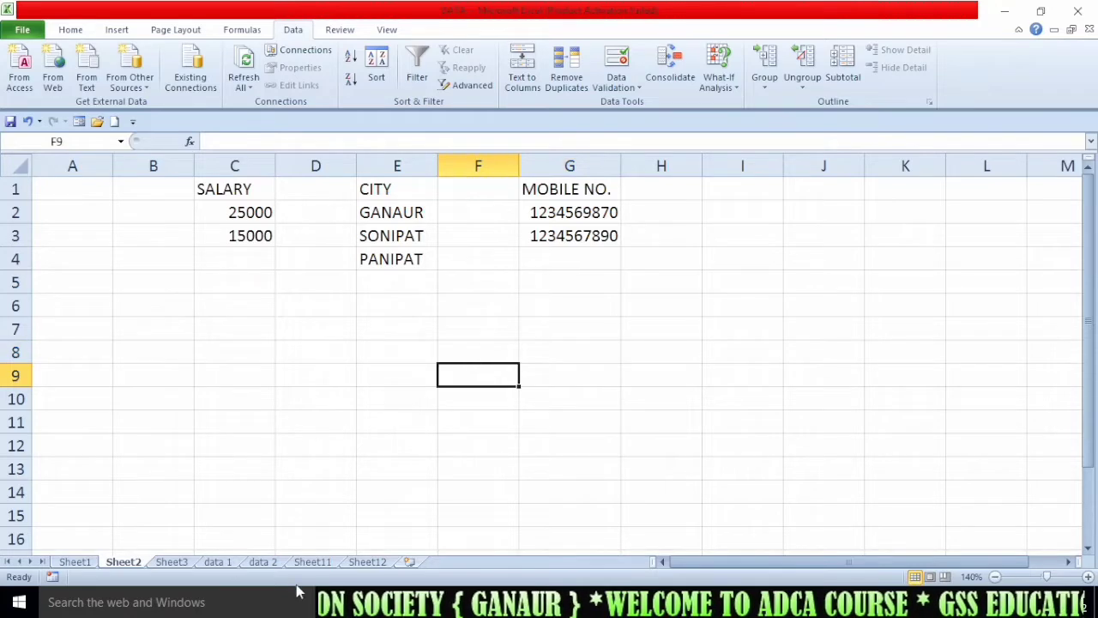
Switch to the data 1 worksheet
left_click(264, 451)
left_click(219, 564)
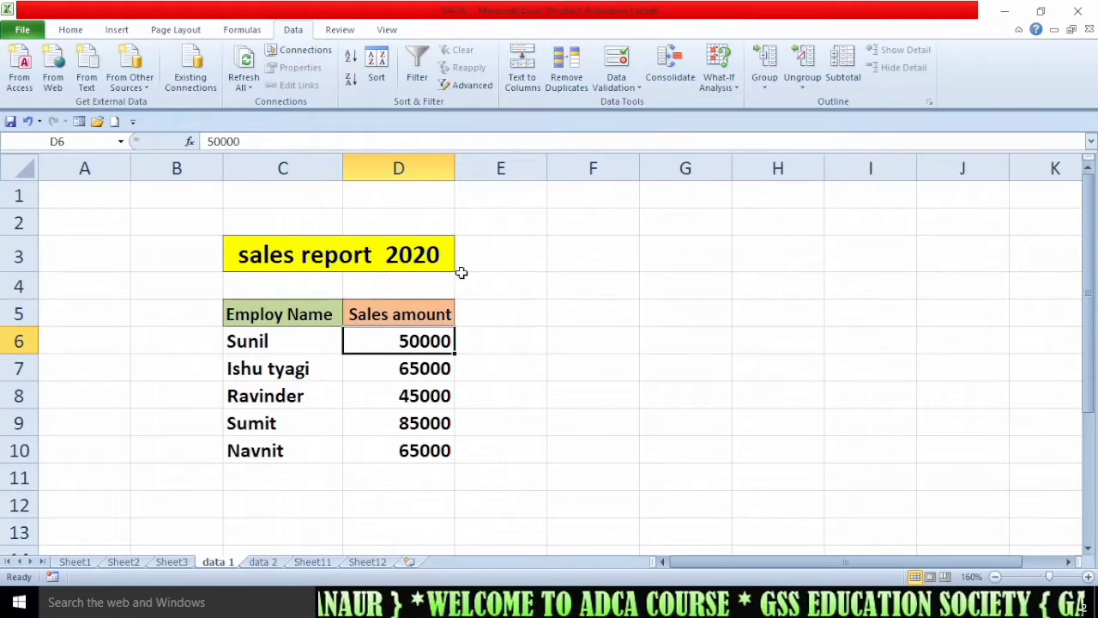
Examine the employee names and each sales amount in the sales report 2020 table
left_click(520, 364)
left_click(283, 319)
left_click_drag(275, 339, 273, 453)
left_click(486, 418)
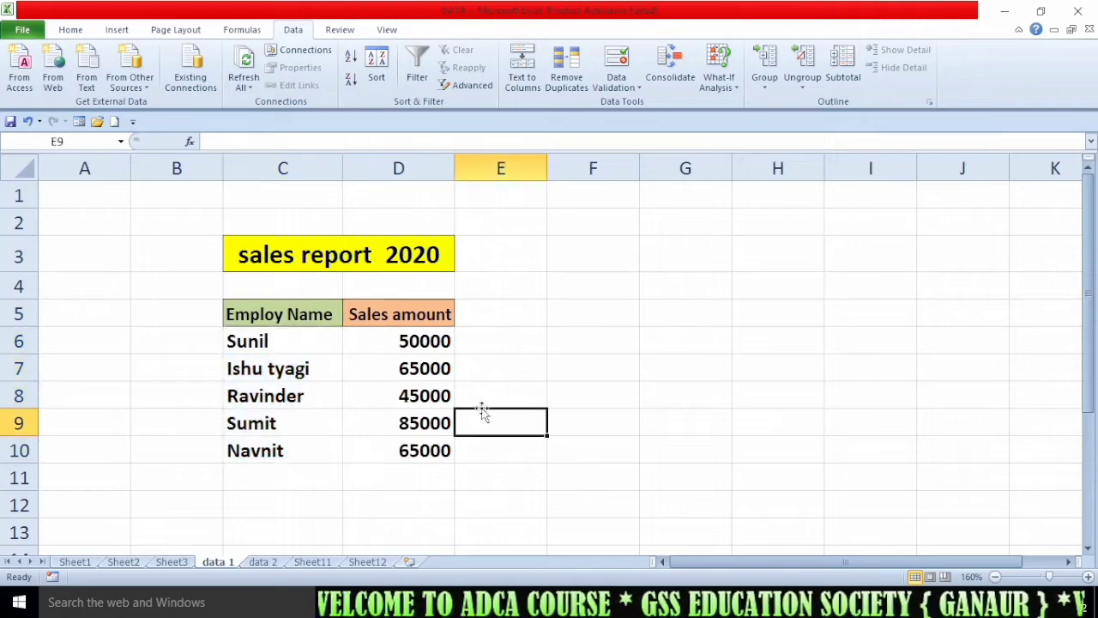
left_click_drag(421, 340, 397, 447)
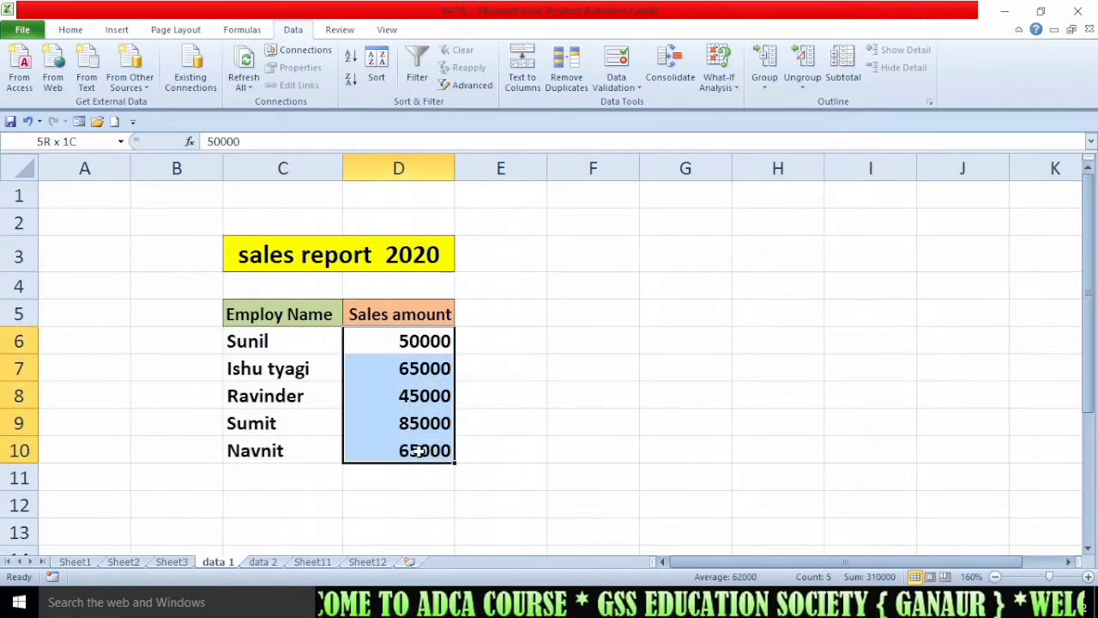
left_click(535, 384)
scroll(534, 377, "down", 1)
scroll(530, 378, "up", 1)
left_click(527, 417)
left_click(401, 340)
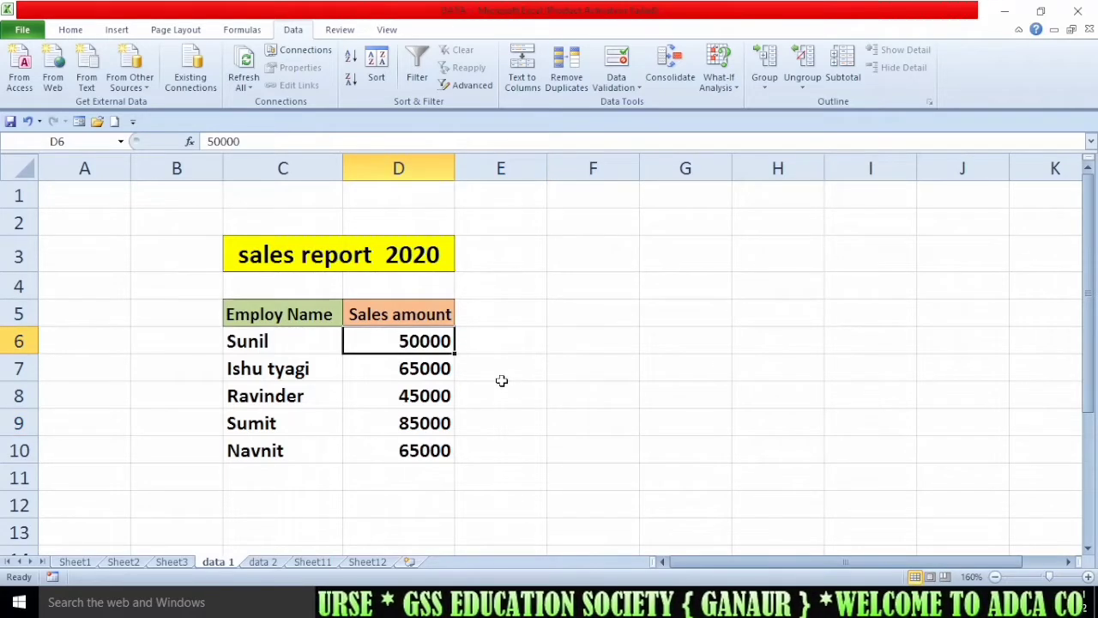
left_click(404, 393)
left_click(412, 370)
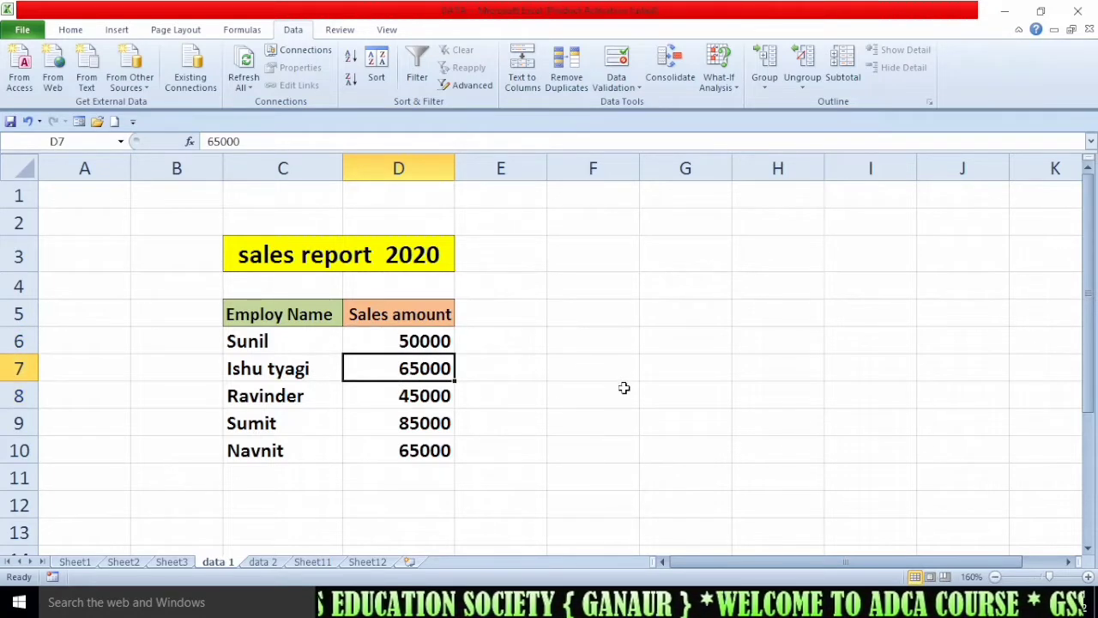
left_click(413, 405)
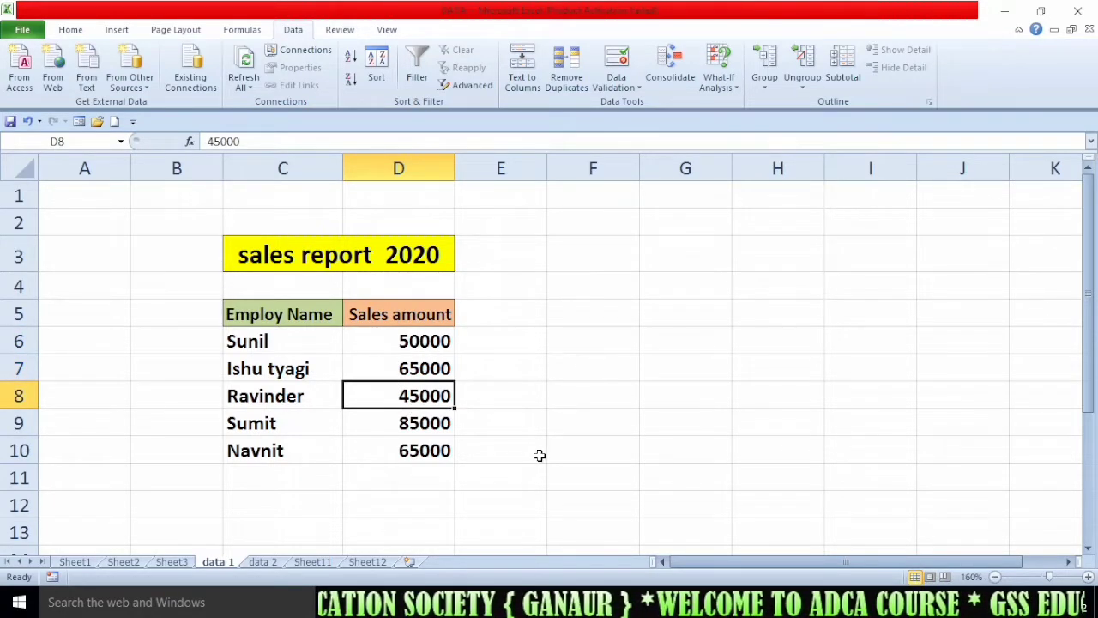
left_click(419, 425)
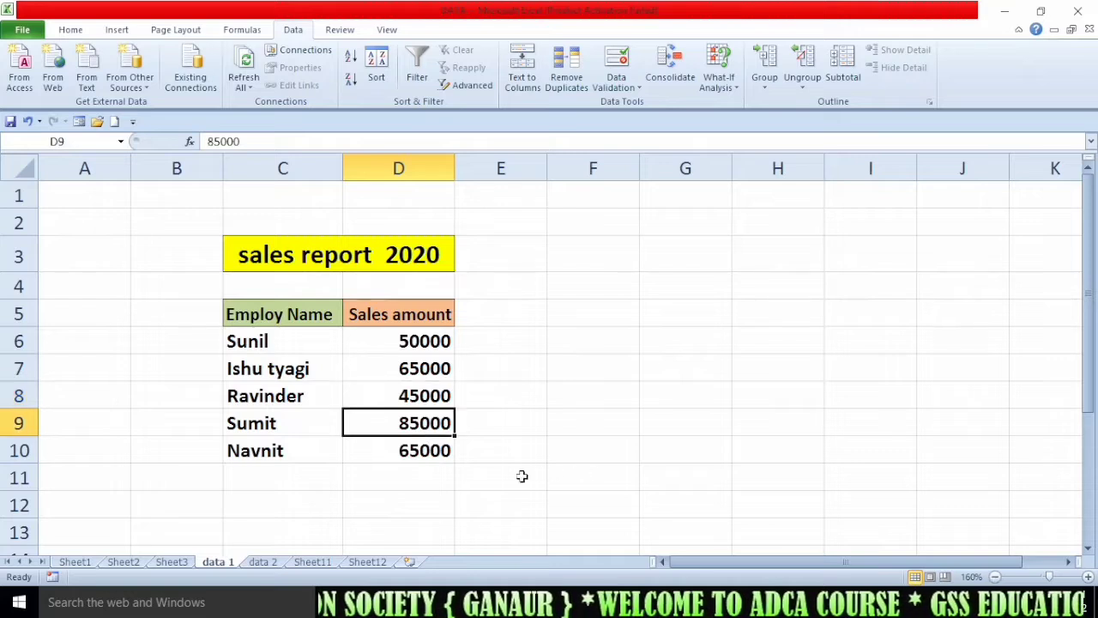
left_click(426, 452)
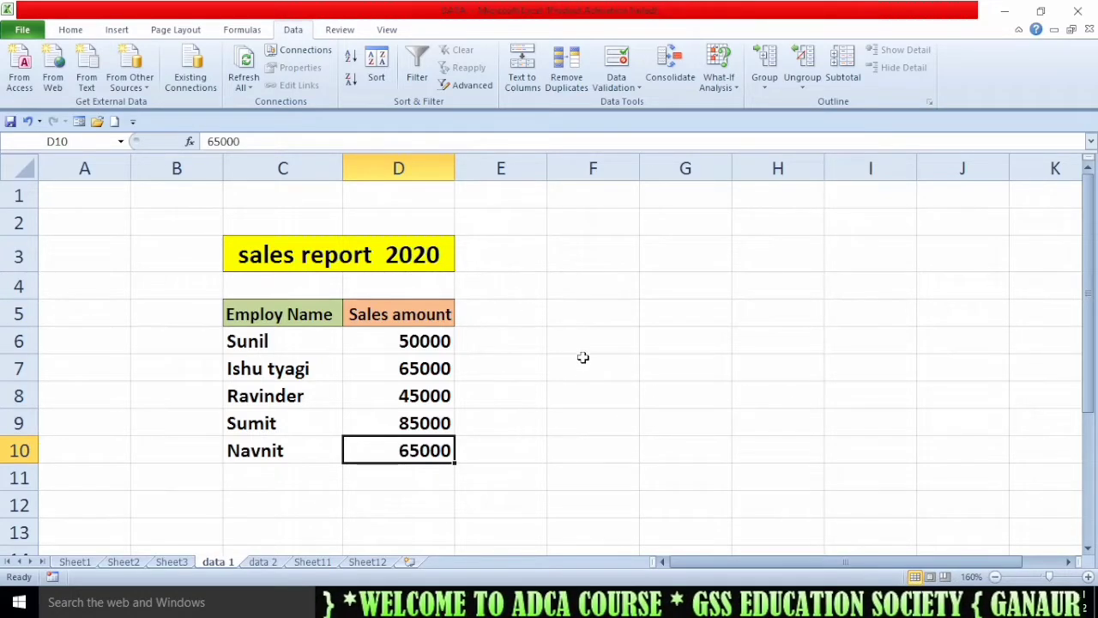
Examine the employee names and amounts in the sales report 2021 table on the data 2 worksheet
left_click(264, 562)
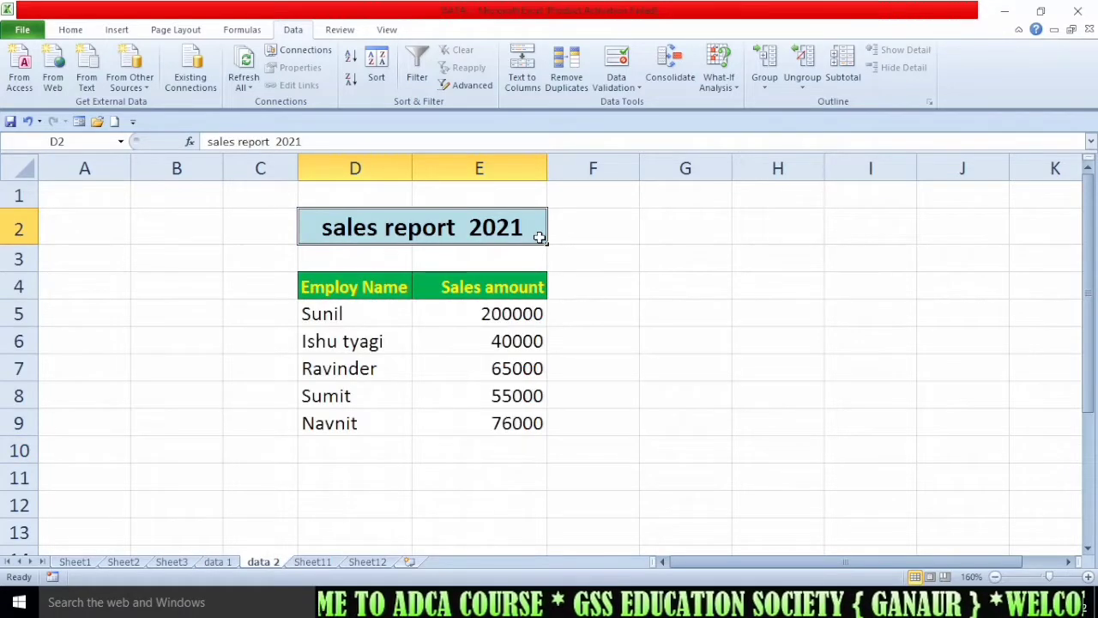
left_click(473, 396)
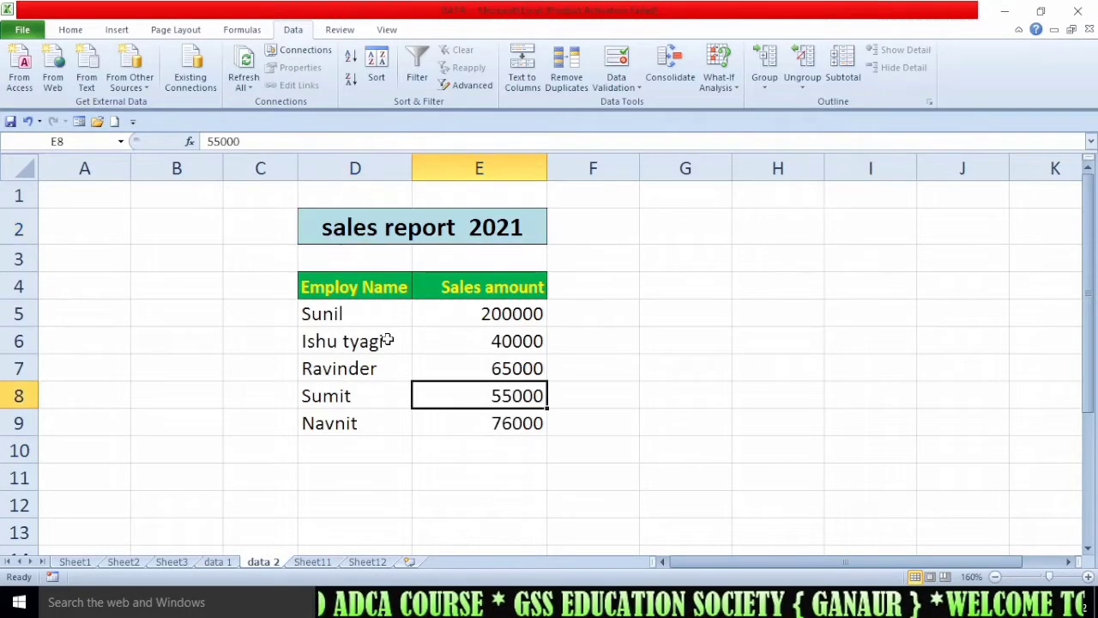
left_click_drag(331, 314, 466, 313)
left_click(446, 341)
left_click_drag(335, 314, 347, 423)
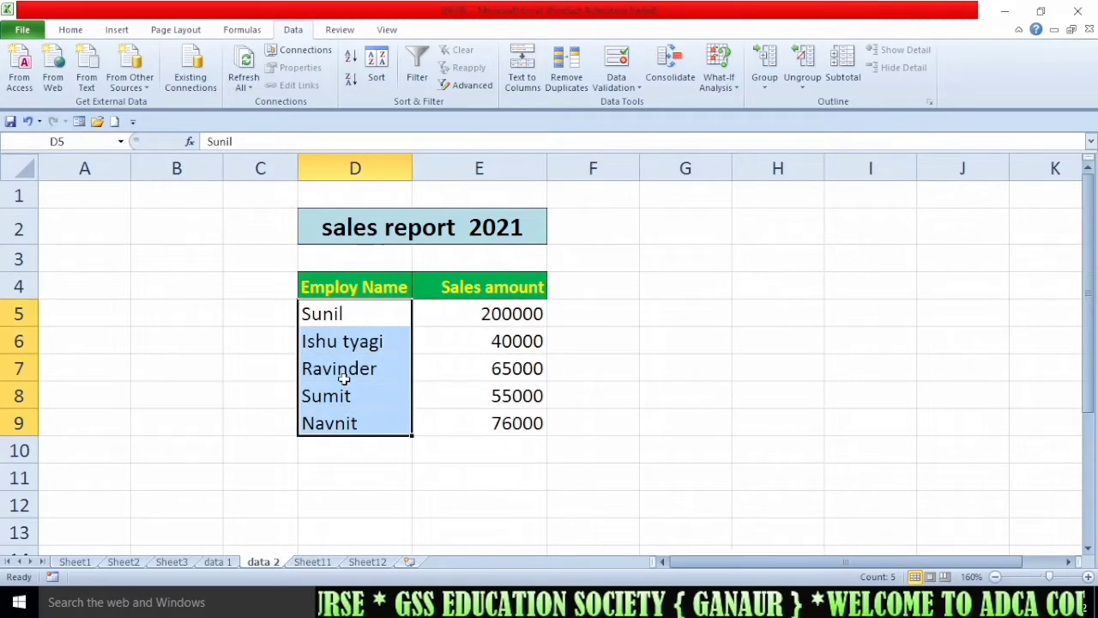
left_click(343, 378)
left_click(343, 397)
left_click(348, 421)
left_click(578, 363)
left_click_drag(354, 320, 347, 423)
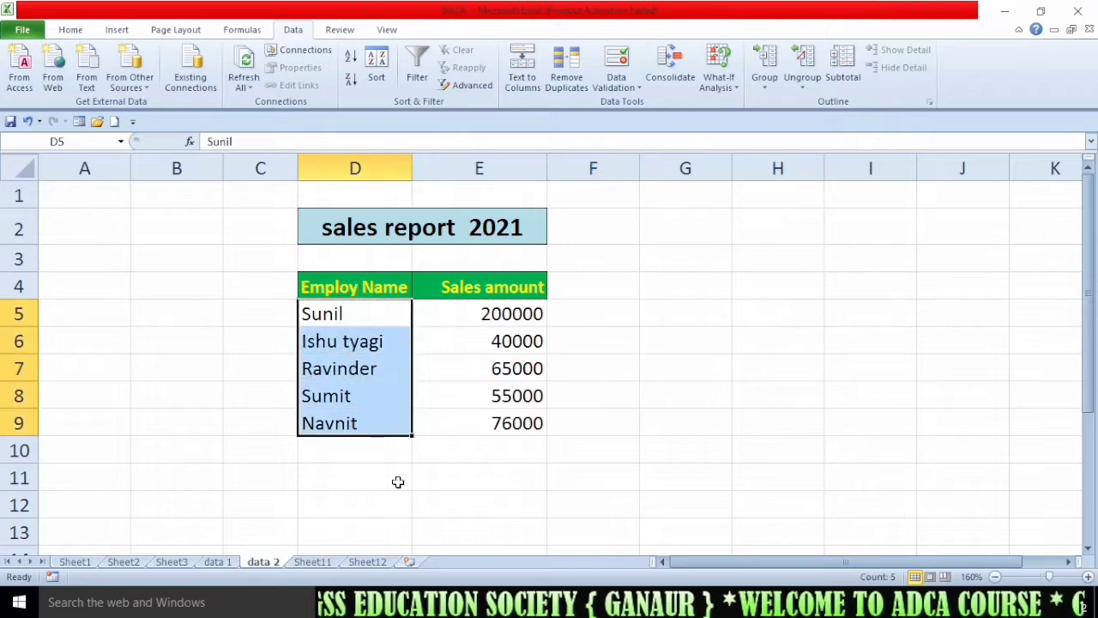
Compare the sales amounts of the 2020 and 2021 reports across the data 1 and data 2 worksheets
left_click(230, 565)
left_click(267, 561)
left_click(342, 423)
left_click_drag(515, 306, 519, 454)
left_click(230, 563)
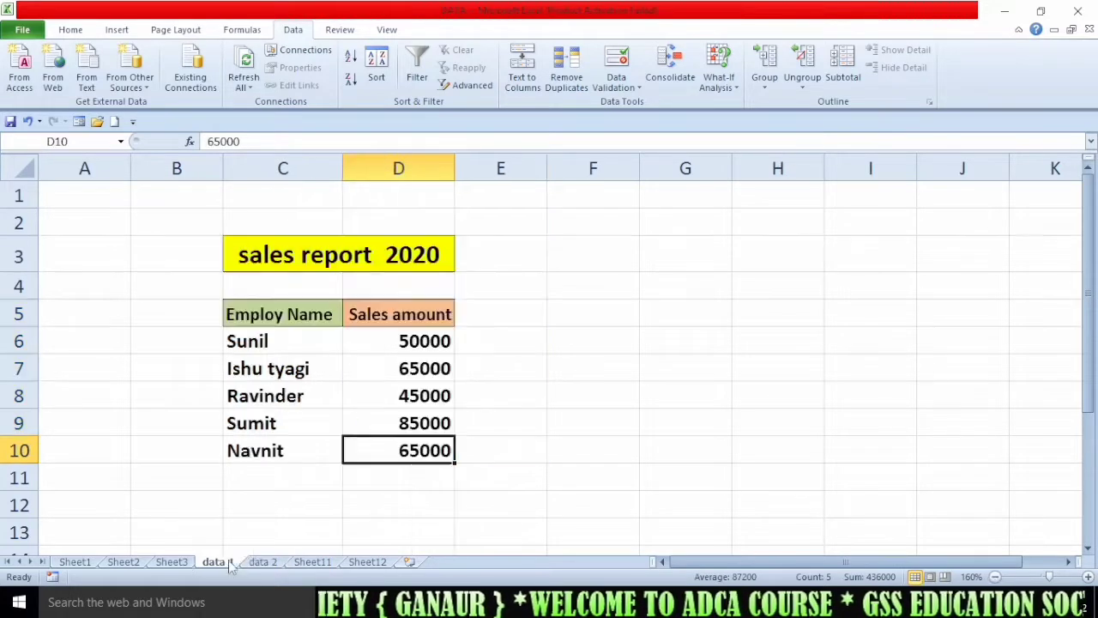
left_click_drag(414, 340, 413, 424)
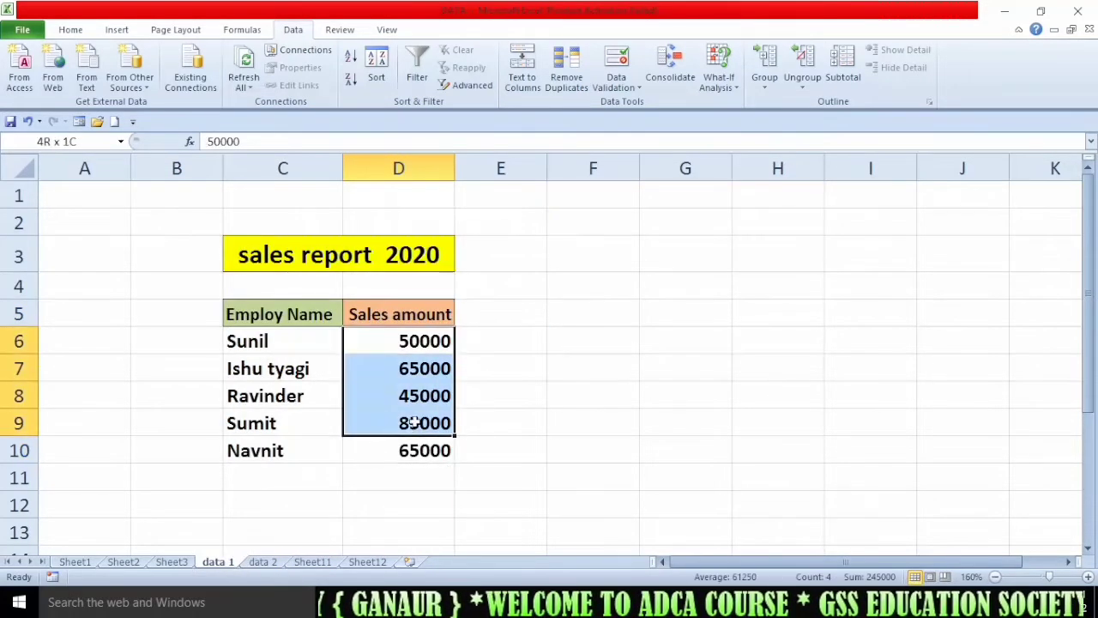
left_click(465, 467)
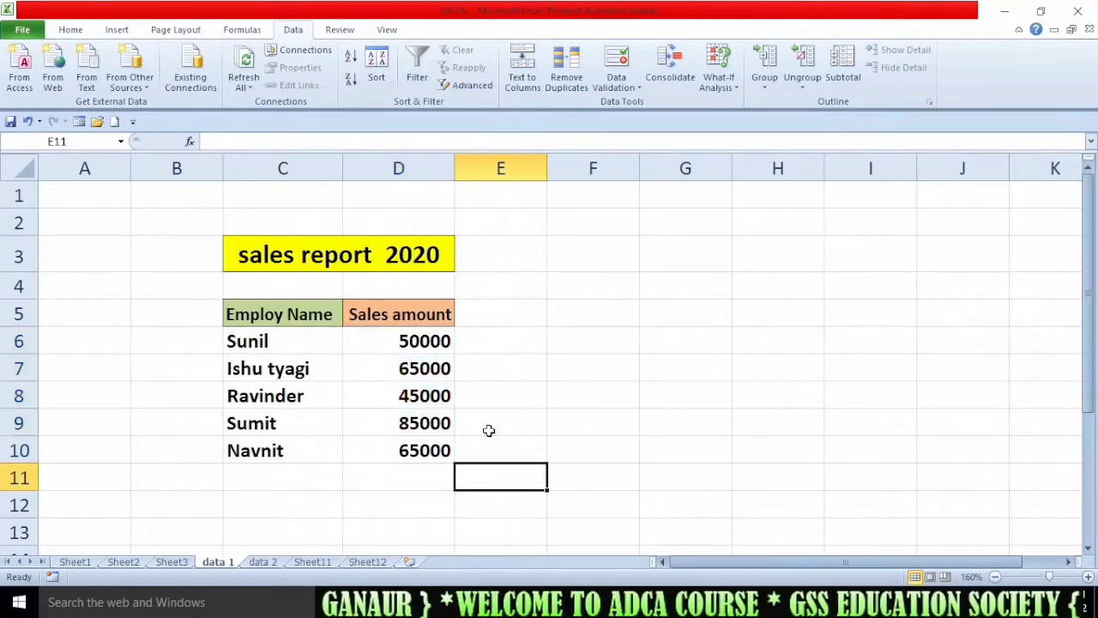
left_click(264, 562)
Switch to Sheet11 and select cell G7 below the Total Sales Report title as the consolidation destination
left_click(313, 562)
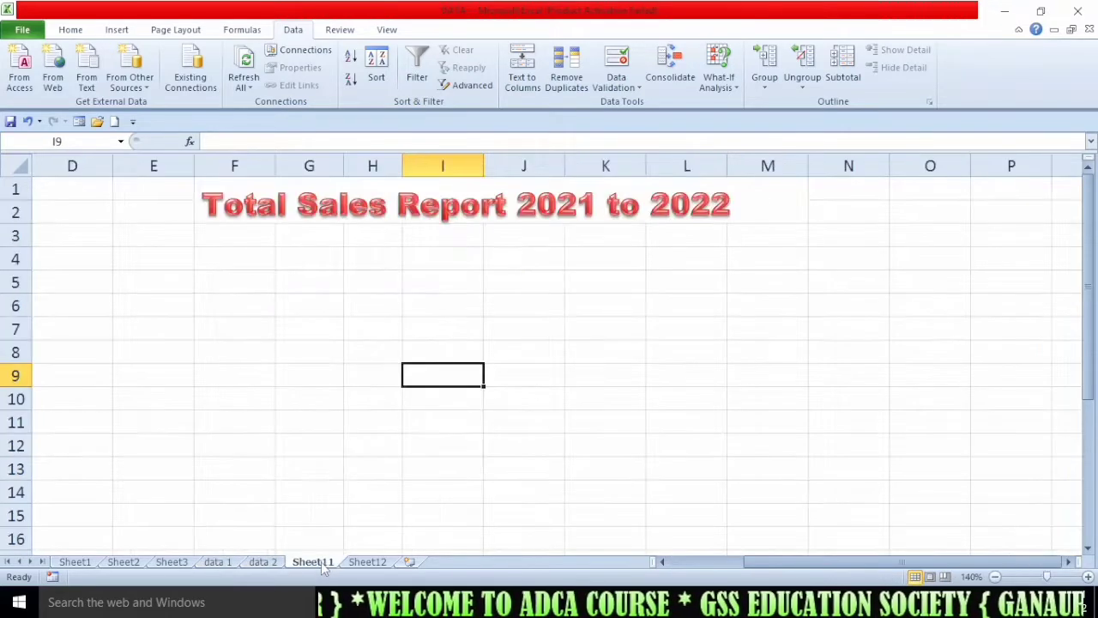
left_click(535, 360)
left_click(348, 299)
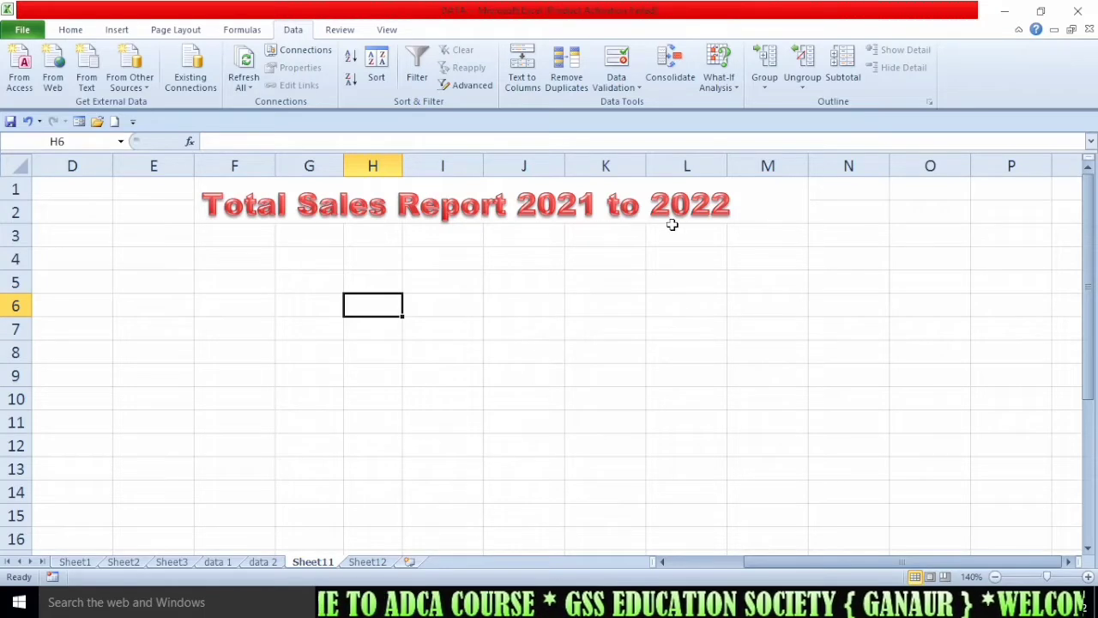
left_click(341, 290)
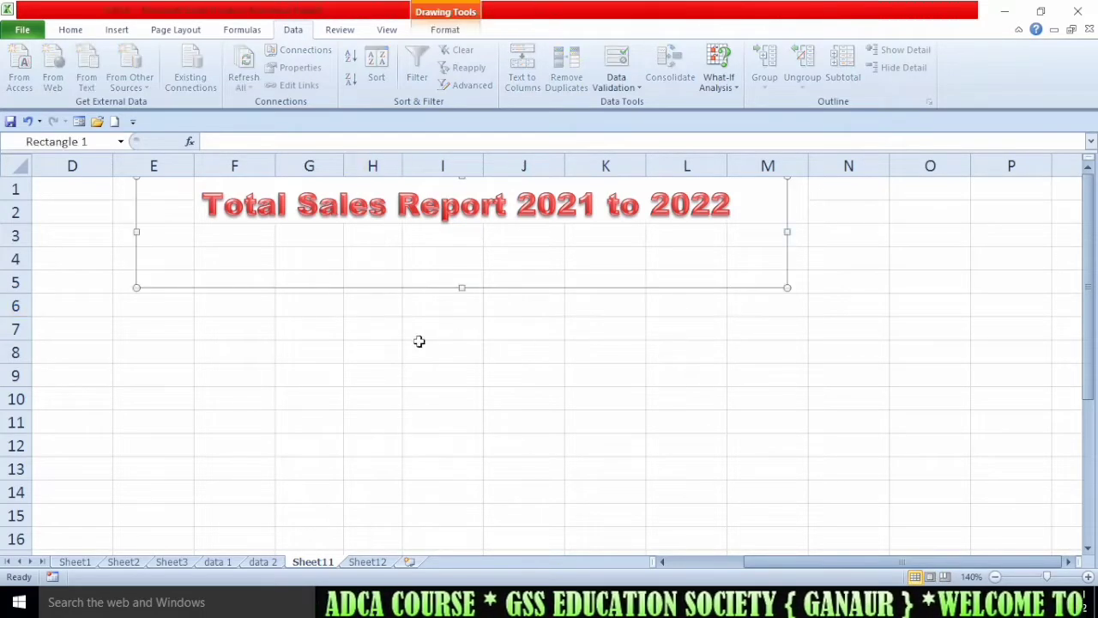
left_click(331, 309)
left_click(317, 323)
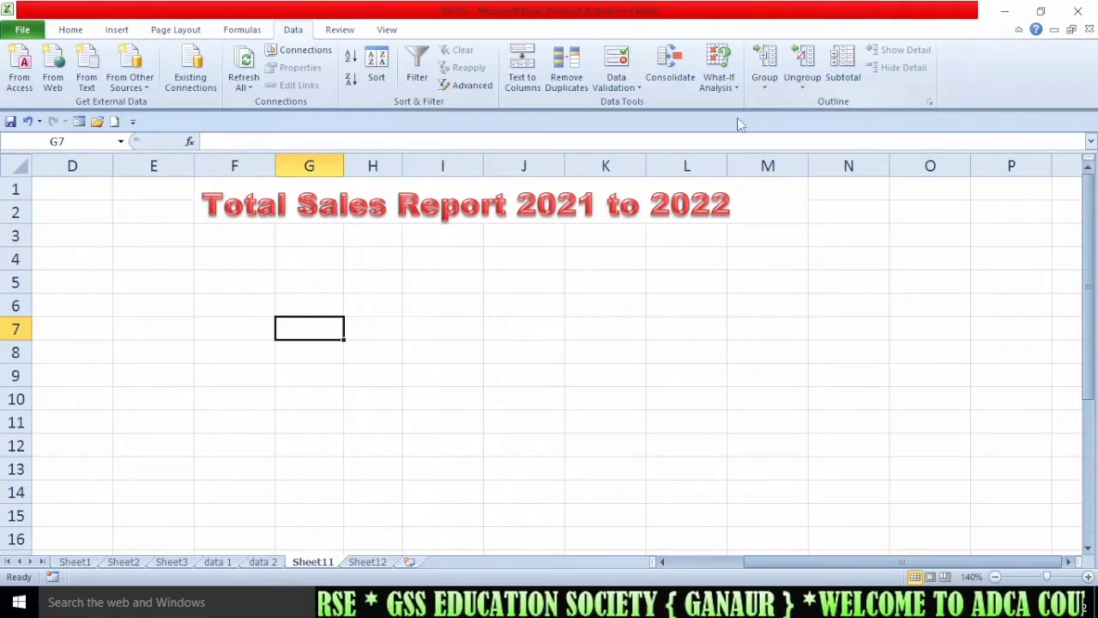
Start Consolidate, delete both existing references from the list and choose Sum as the function
left_click(687, 79)
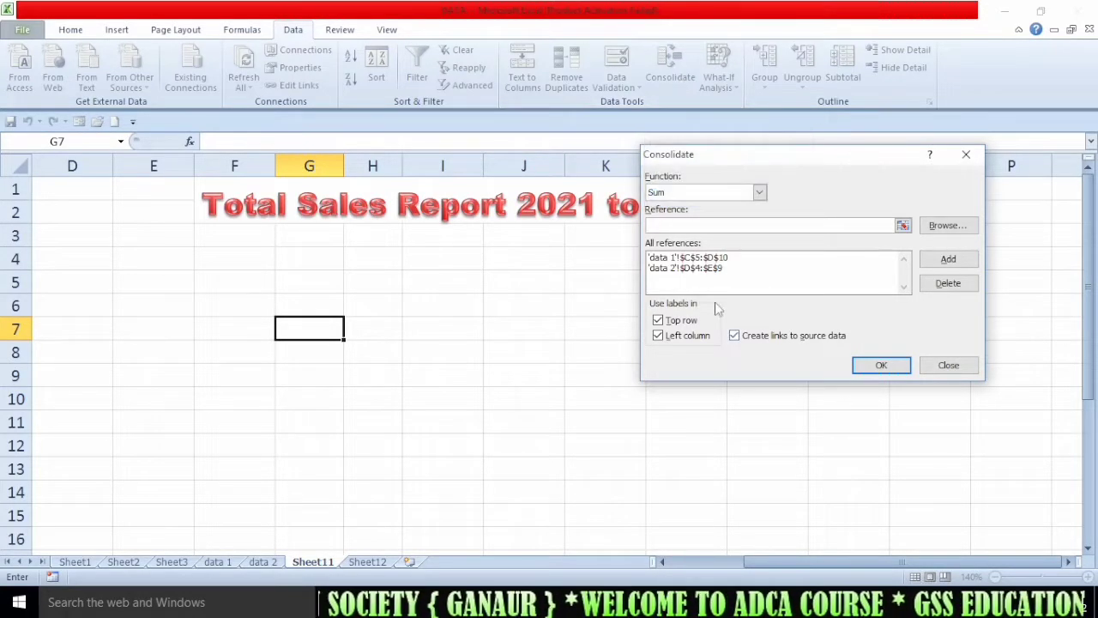
left_click(703, 258)
left_click(950, 284)
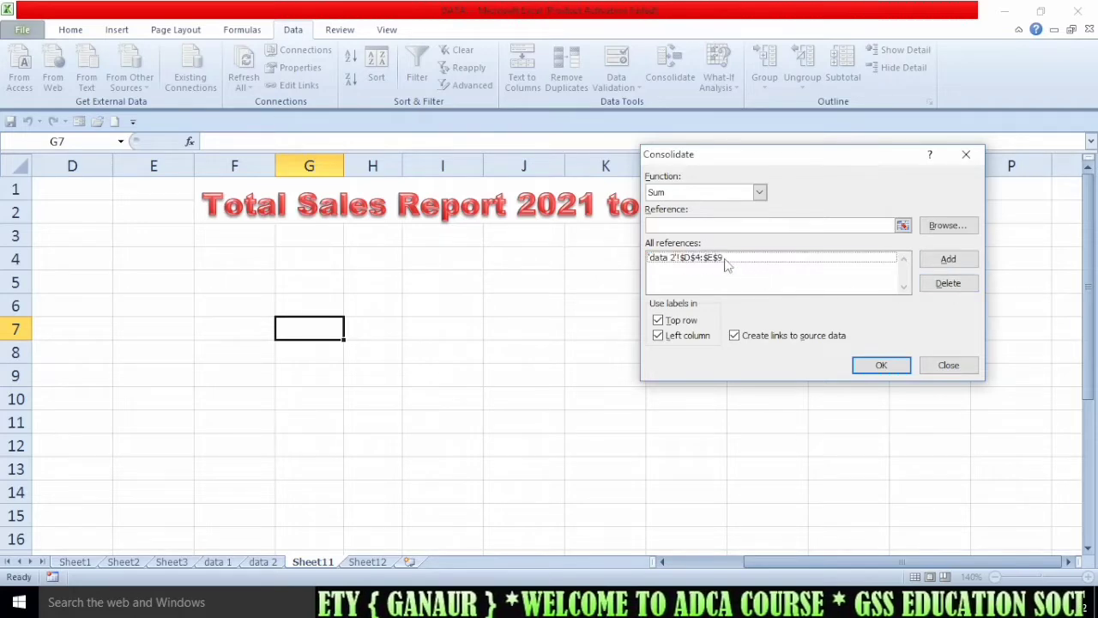
left_click(950, 286)
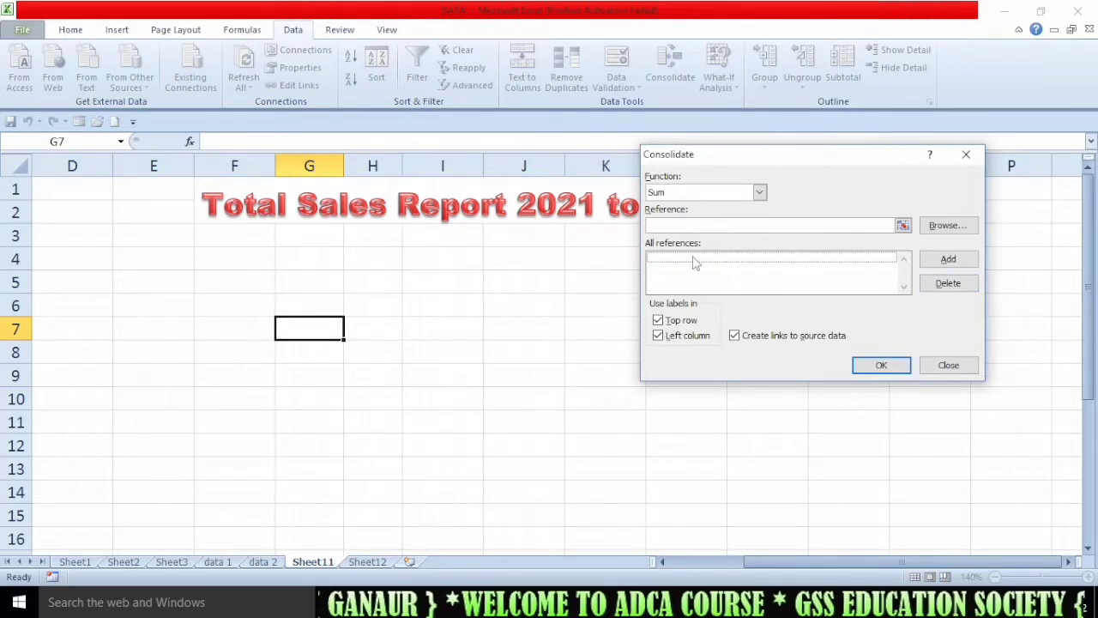
left_click_drag(758, 158, 747, 180)
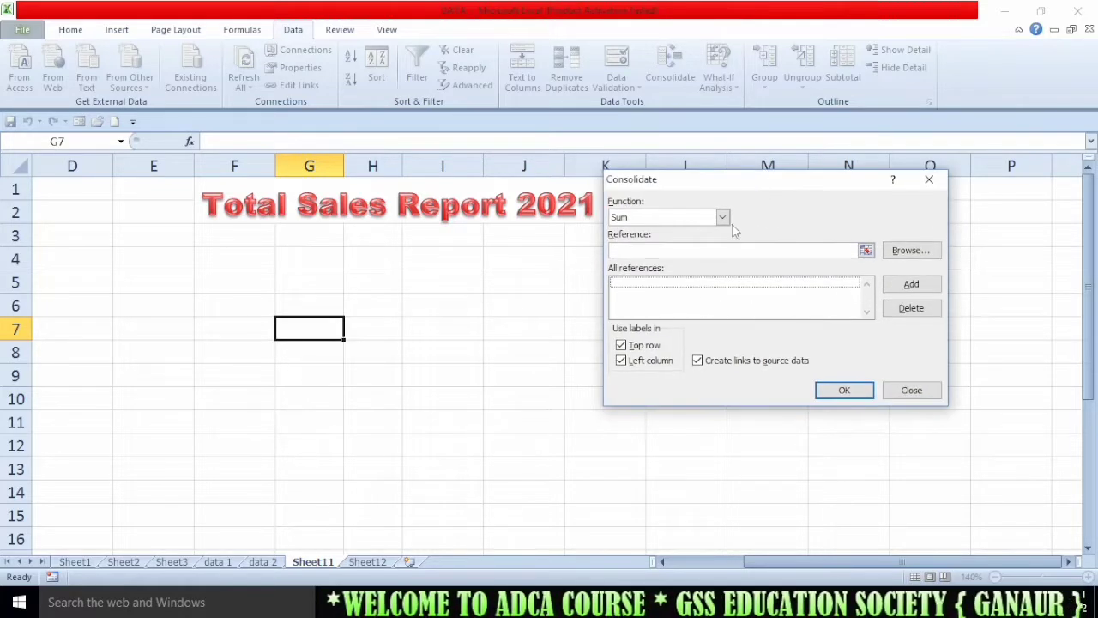
left_click(721, 218)
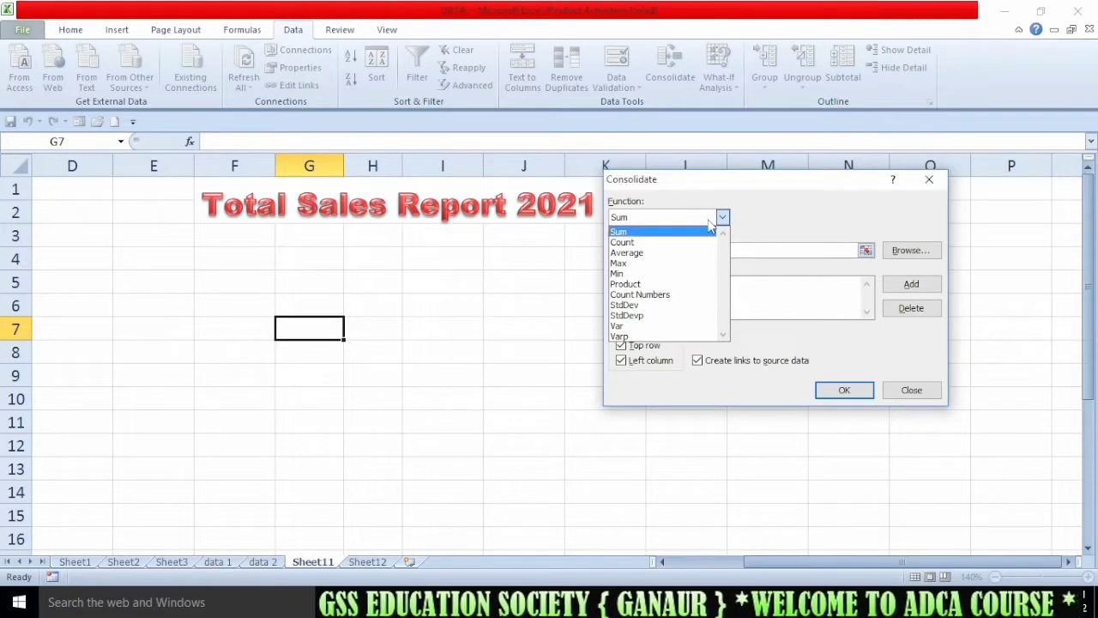
left_click(689, 222)
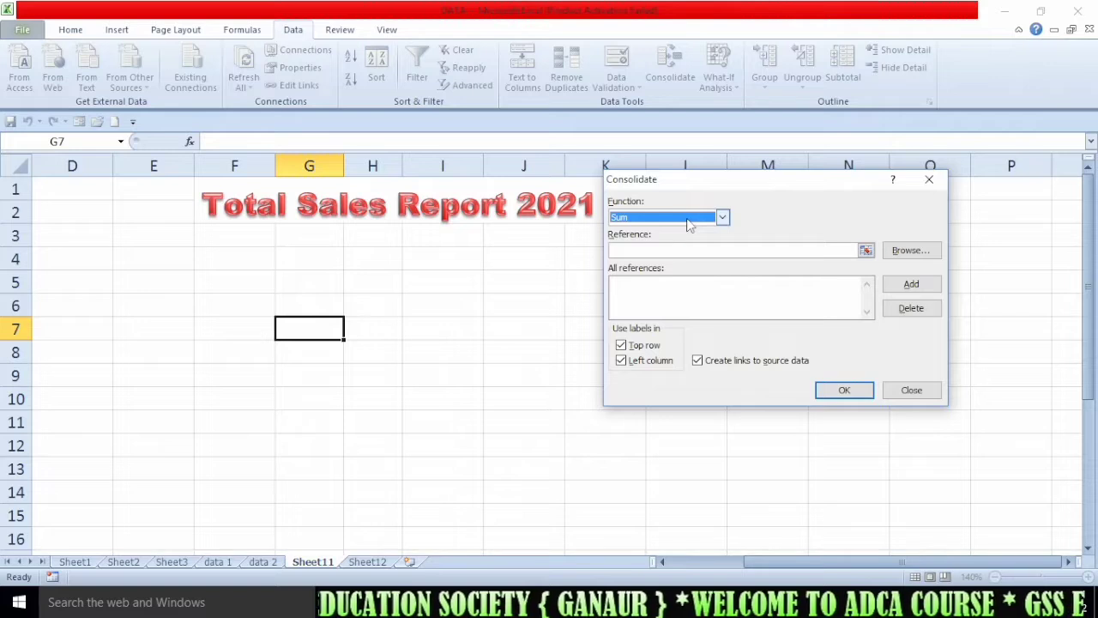
left_click(644, 248)
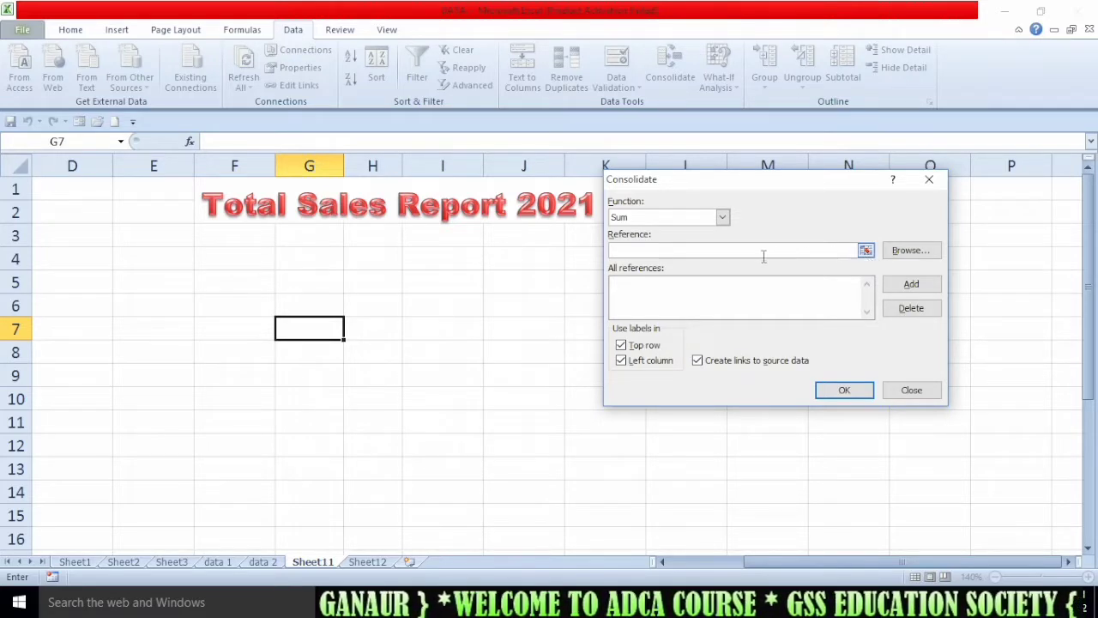
left_click(226, 563)
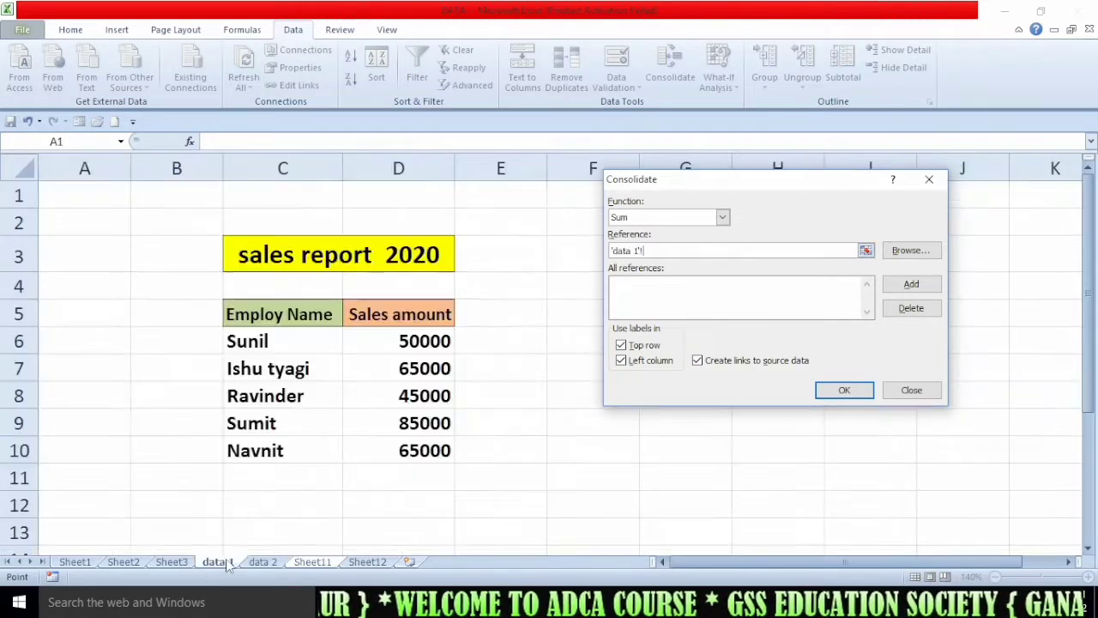
left_click_drag(255, 319, 395, 444)
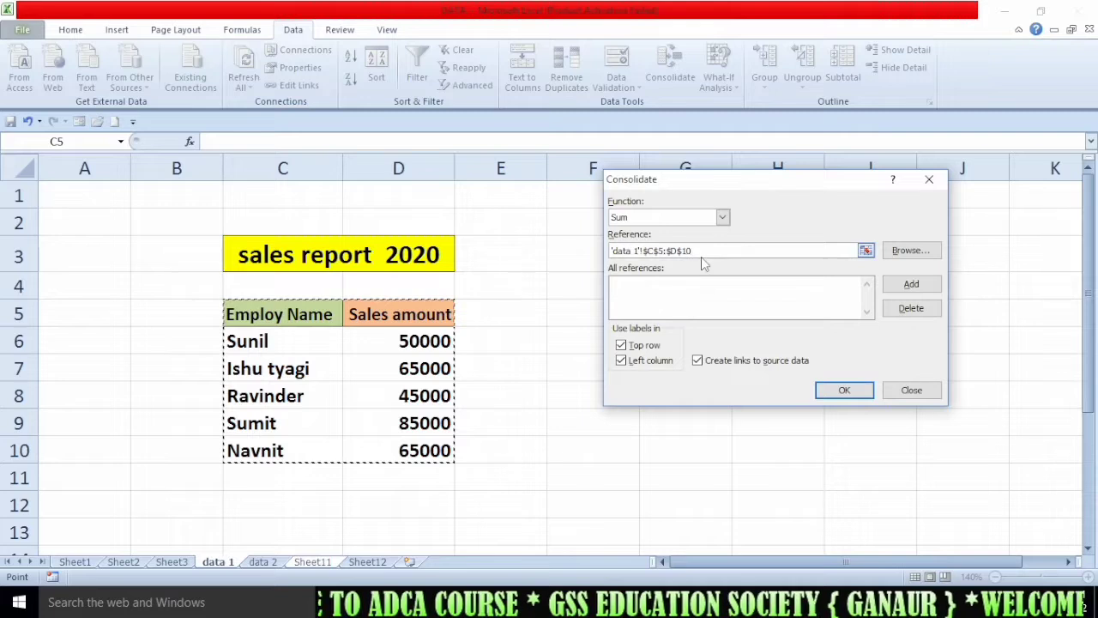
left_click_drag(702, 248, 485, 248)
key("BackSpace")
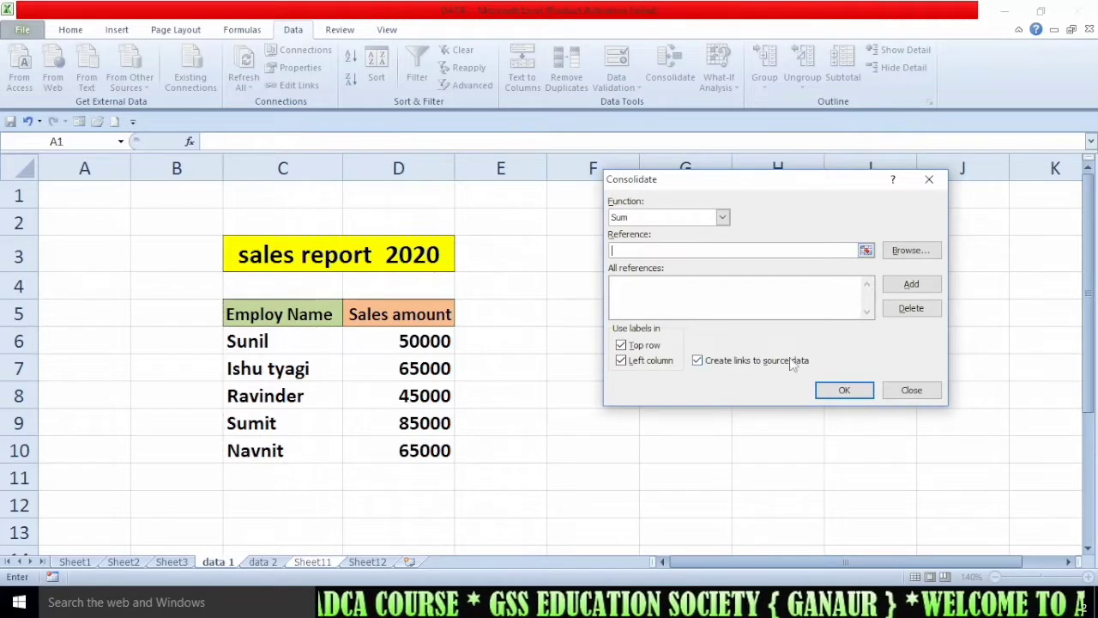
Add the range C5:D10 of the data 1 worksheet, including its headers, to the consolidation references
left_click(865, 250)
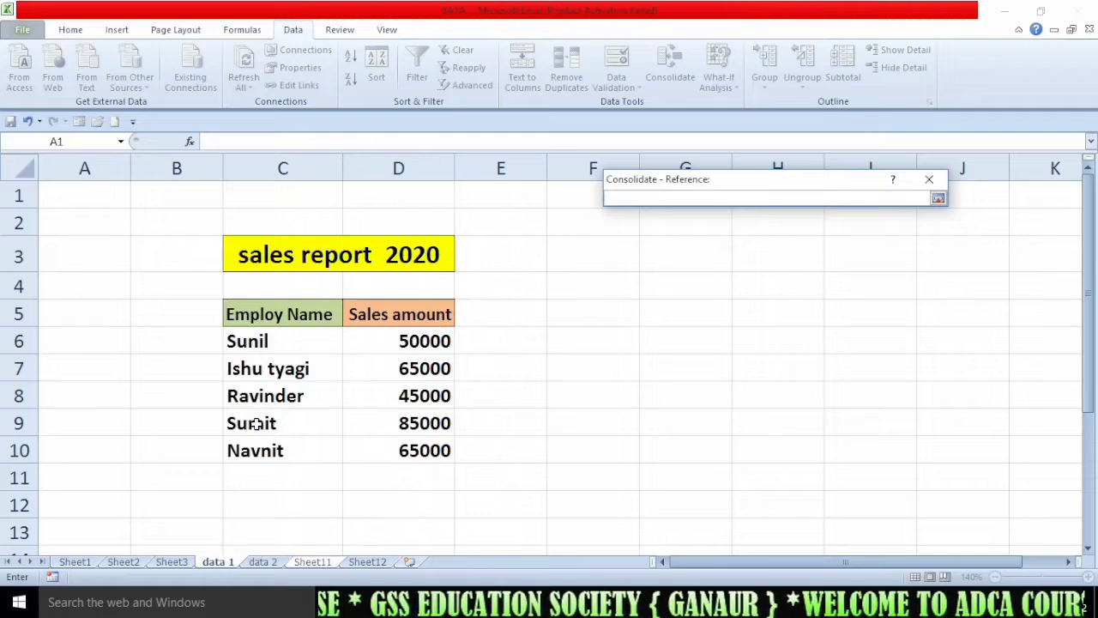
left_click_drag(240, 317, 269, 361)
left_click_drag(410, 455, 412, 455)
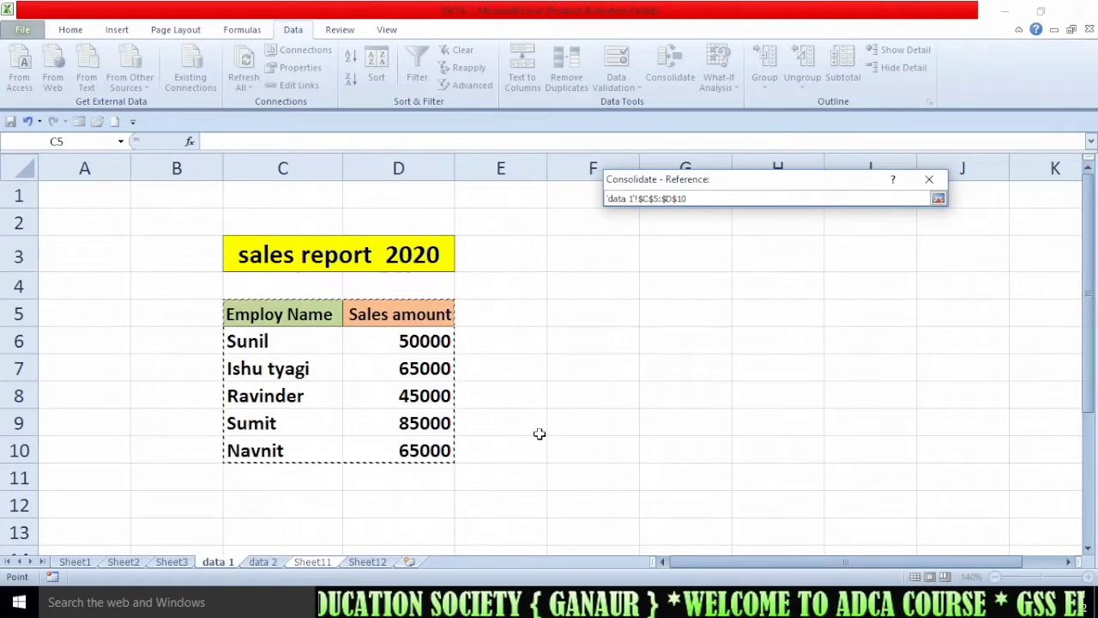
left_click(937, 199)
left_click(908, 285)
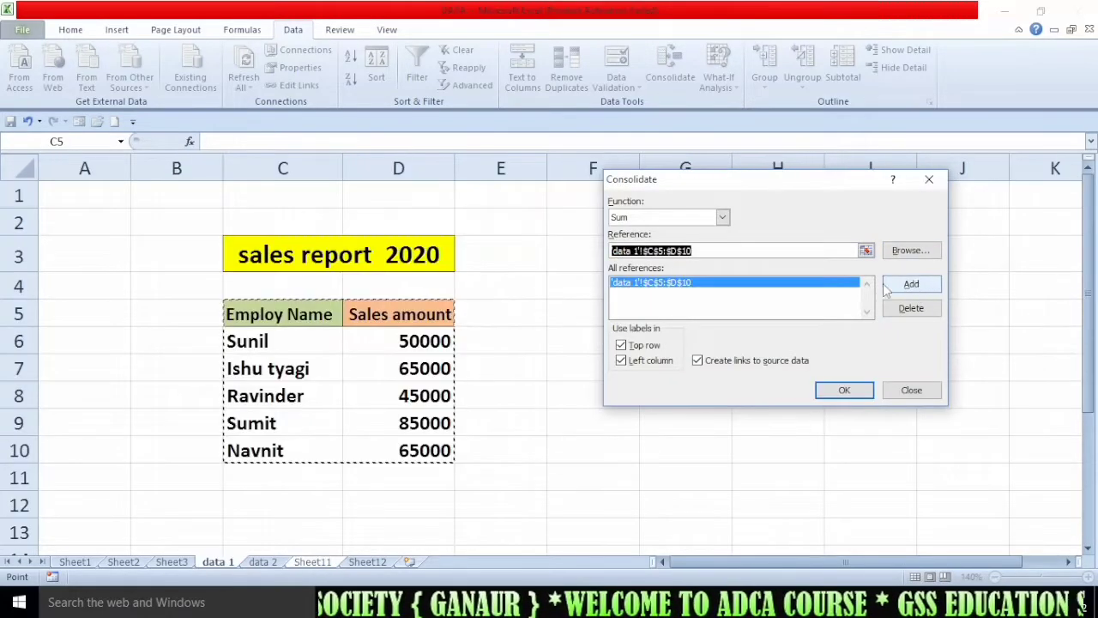
Add the range D4:E9 of the data 2 worksheet to the consolidation references, and return to Sheet11 with the reference entry cleared
left_click(263, 561)
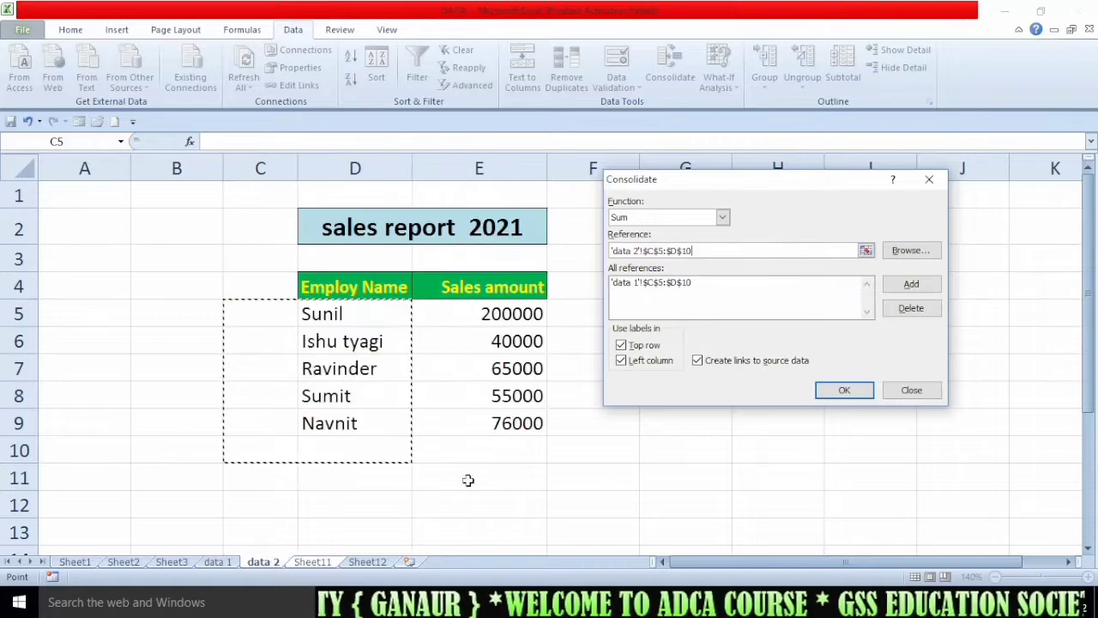
left_click_drag(354, 287, 492, 423)
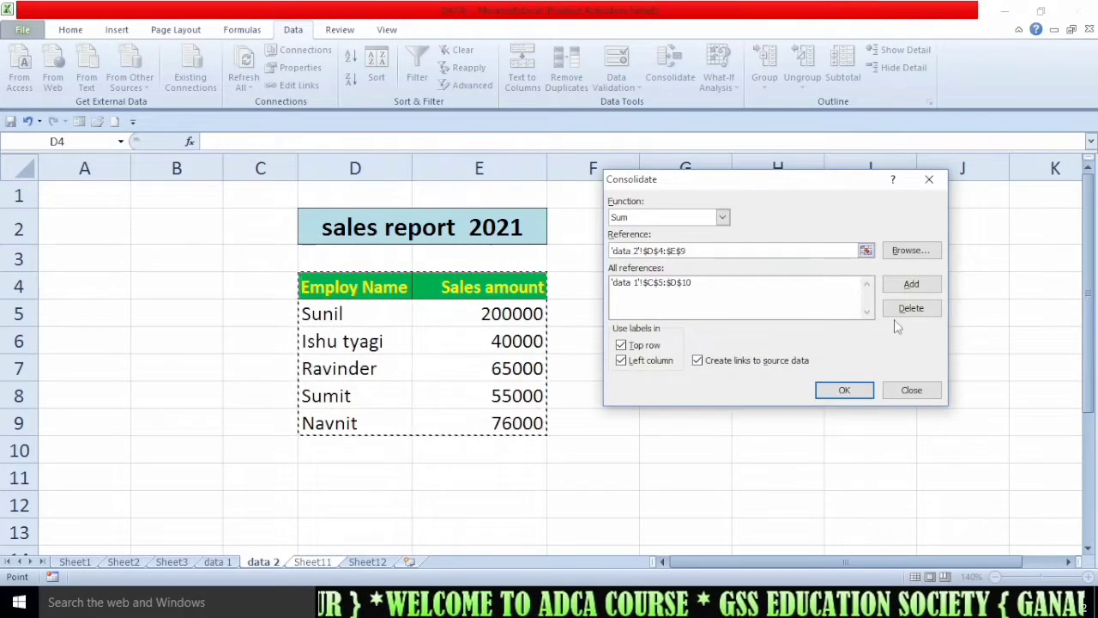
left_click(911, 283)
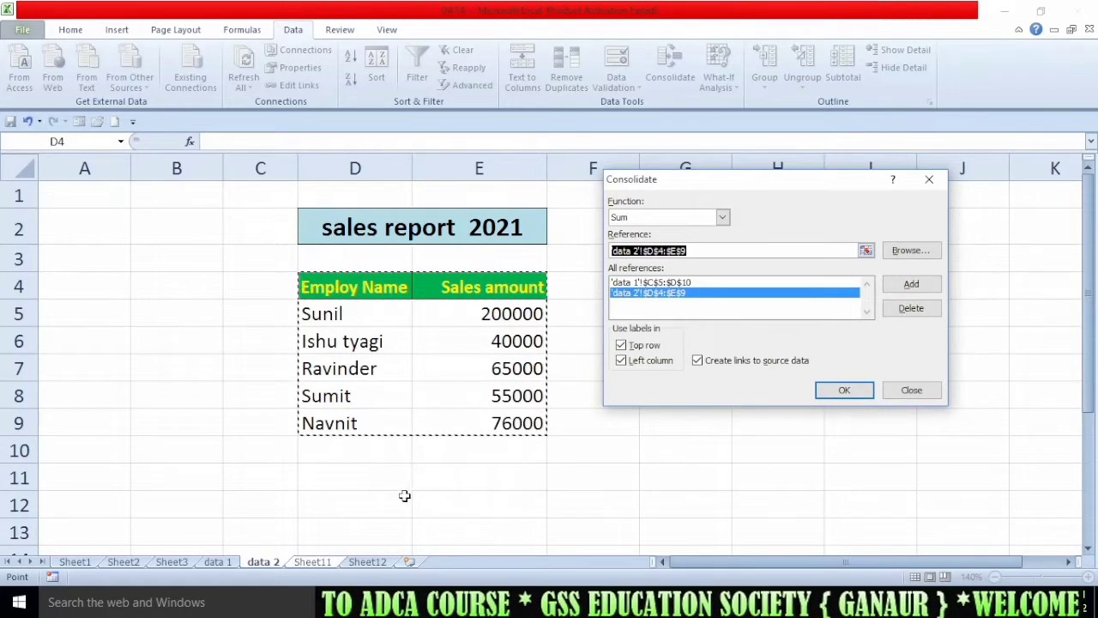
left_click(300, 566)
left_click_drag(688, 254, 611, 250)
key("Delete")
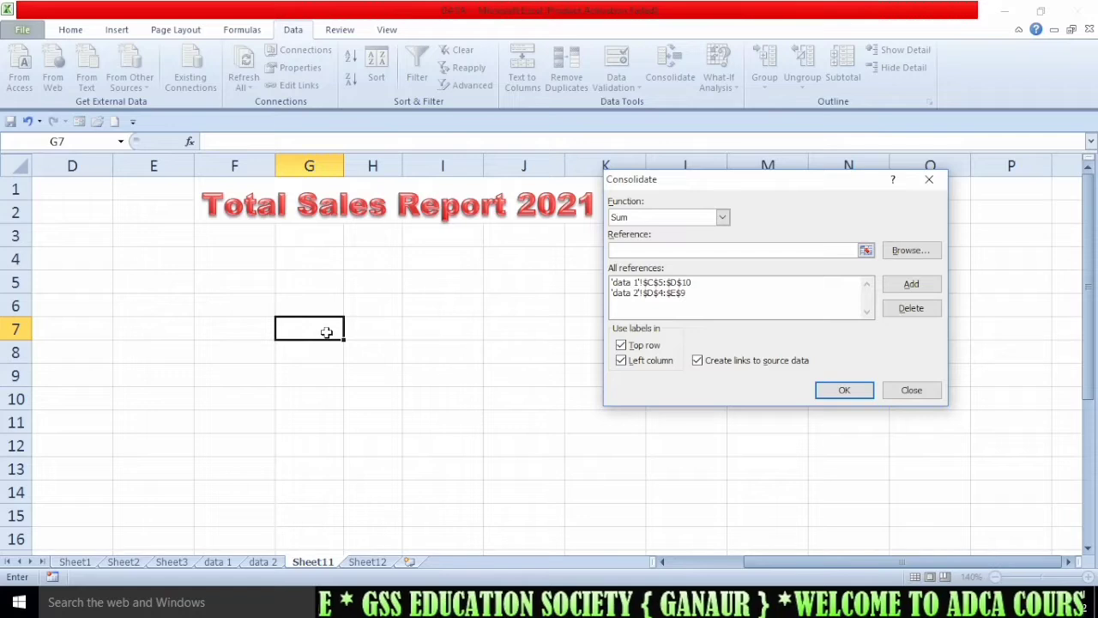
Run the consolidation with top row and left column labels and links to the source data kept enabled
left_click_drag(727, 183, 754, 166)
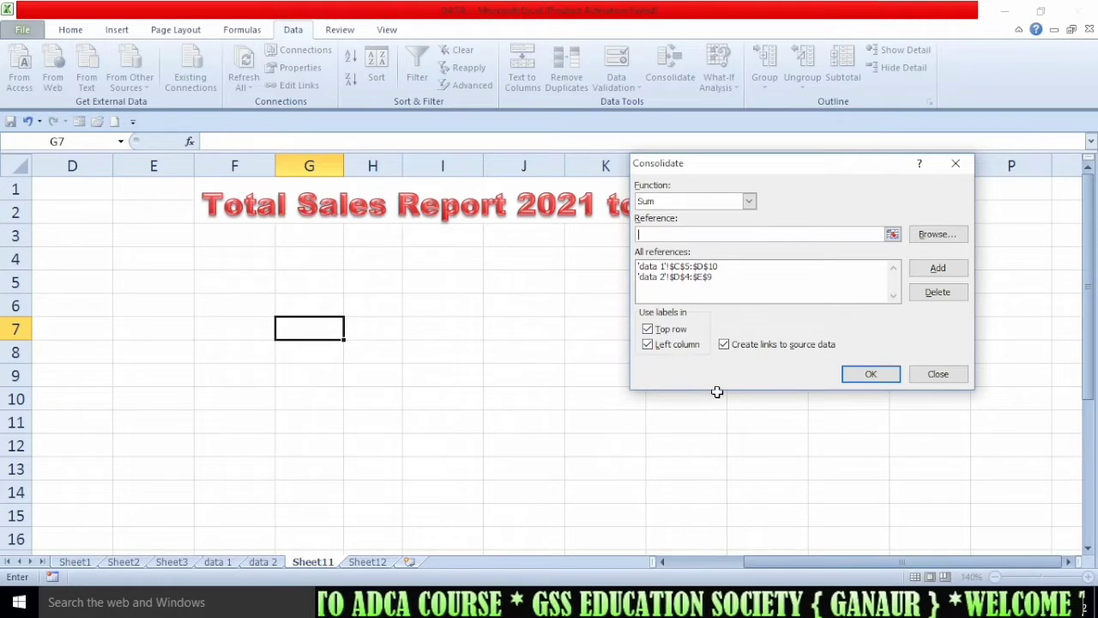
left_click(725, 345)
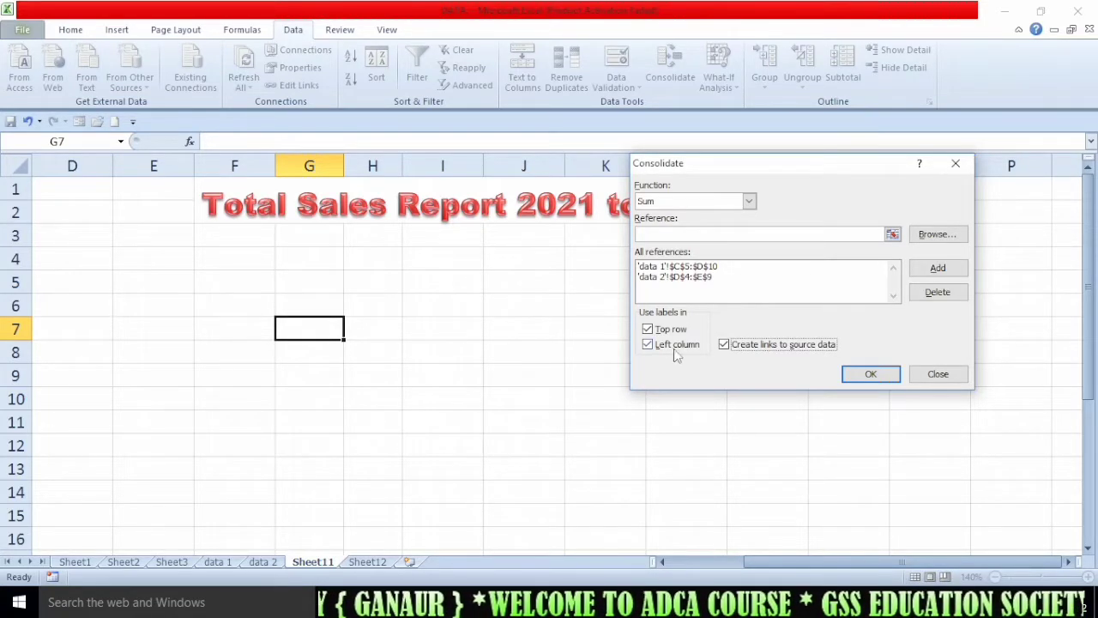
left_click(846, 373)
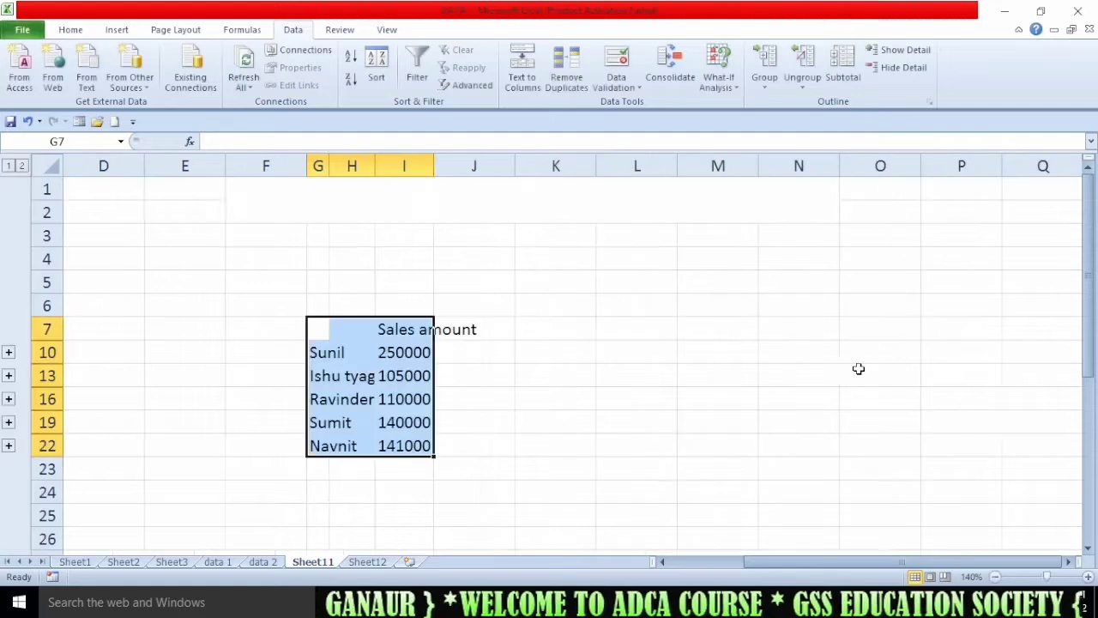
Widen columns I and H of the consolidated table so the sales amount header and the names fit
left_click(490, 466)
left_click_drag(439, 172, 513, 166)
left_click_drag(375, 166, 448, 169)
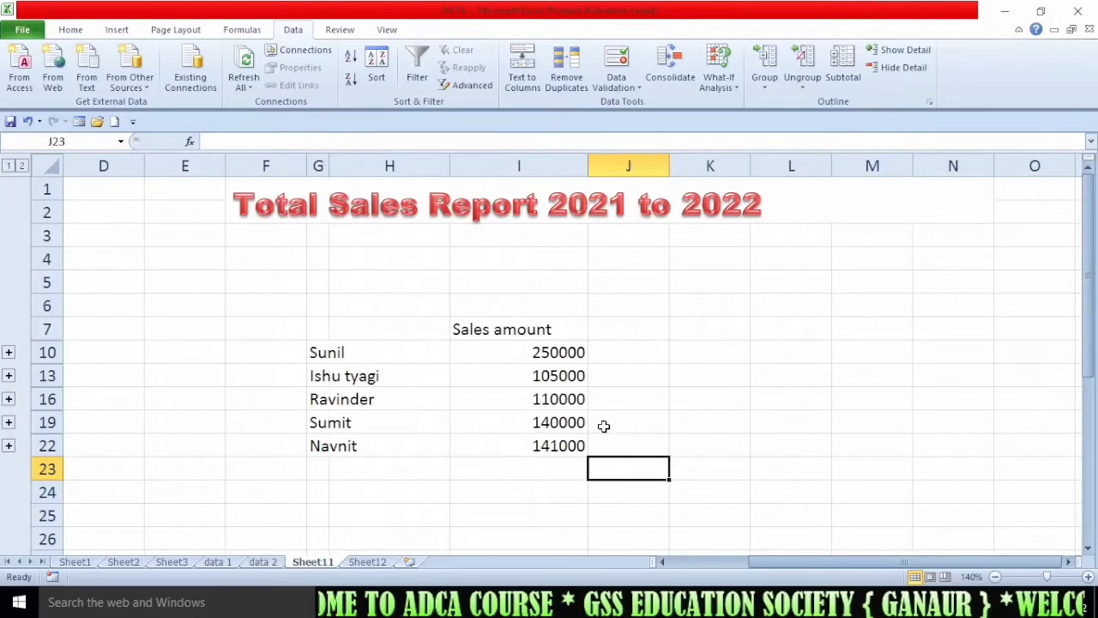
left_click(1088, 576)
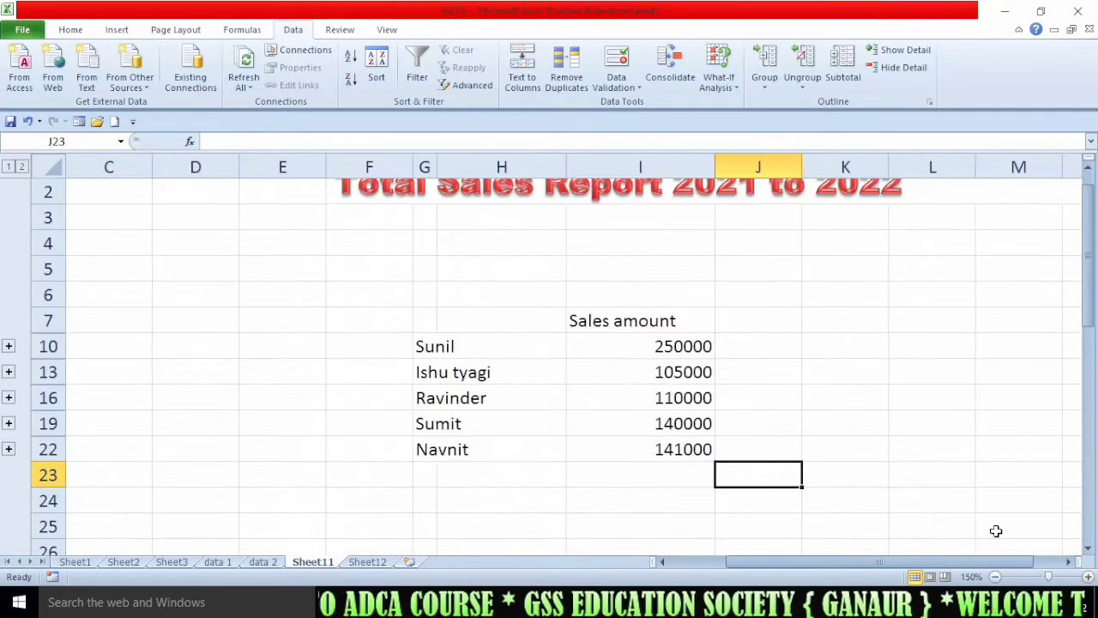
left_click_drag(1090, 313, 1090, 296)
left_click(753, 450)
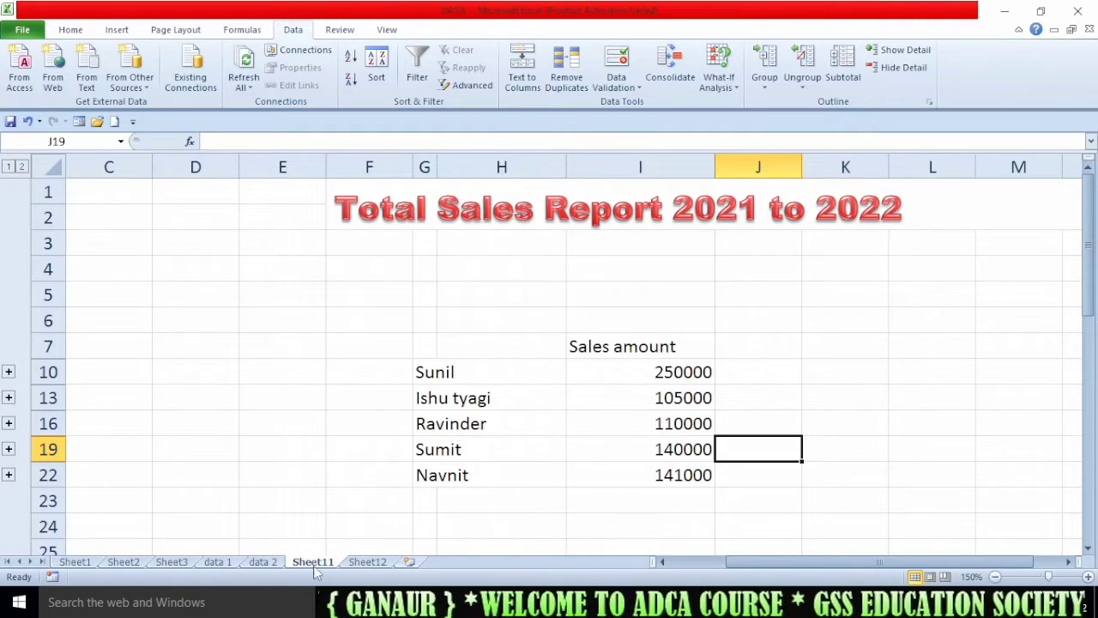
Review the sales reports on data 1 and data 2 and the combined report on Sheet11
left_click(218, 562)
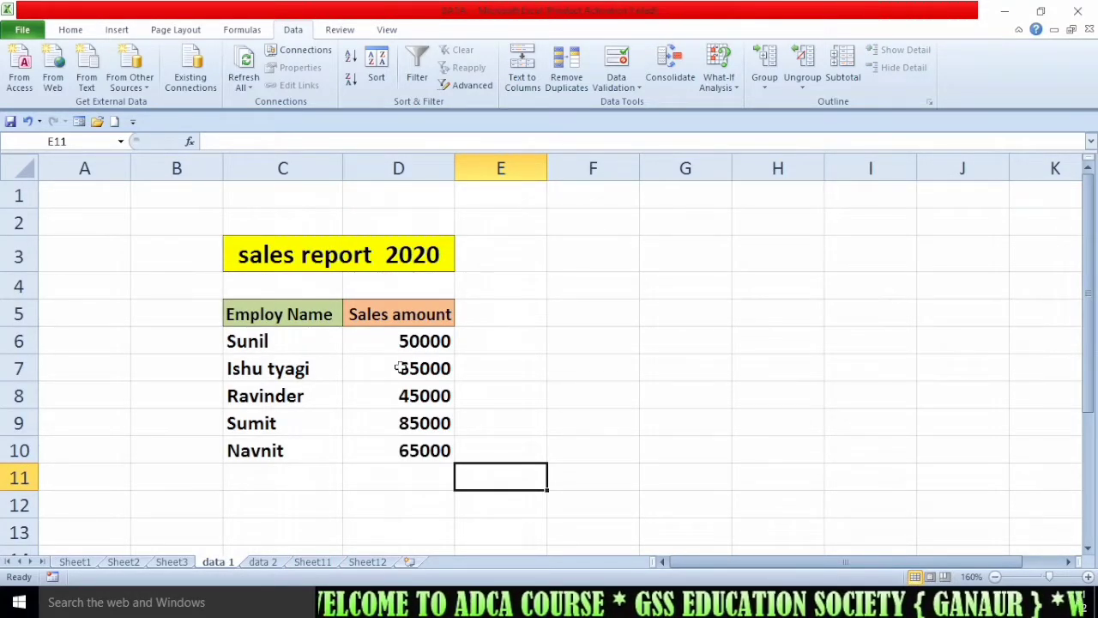
left_click(262, 562)
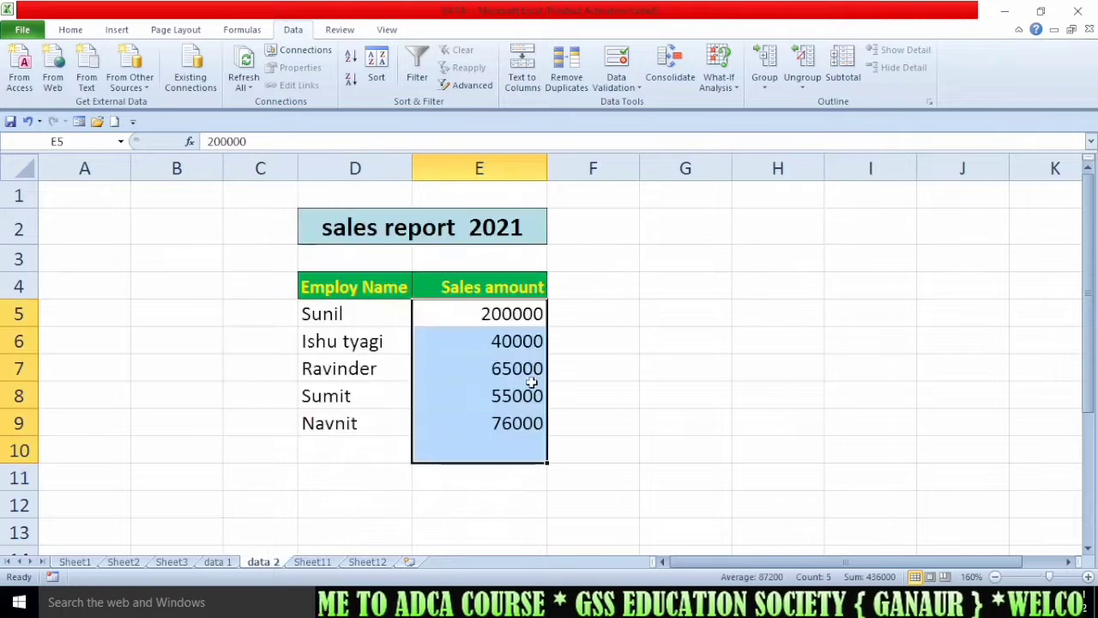
left_click(576, 366)
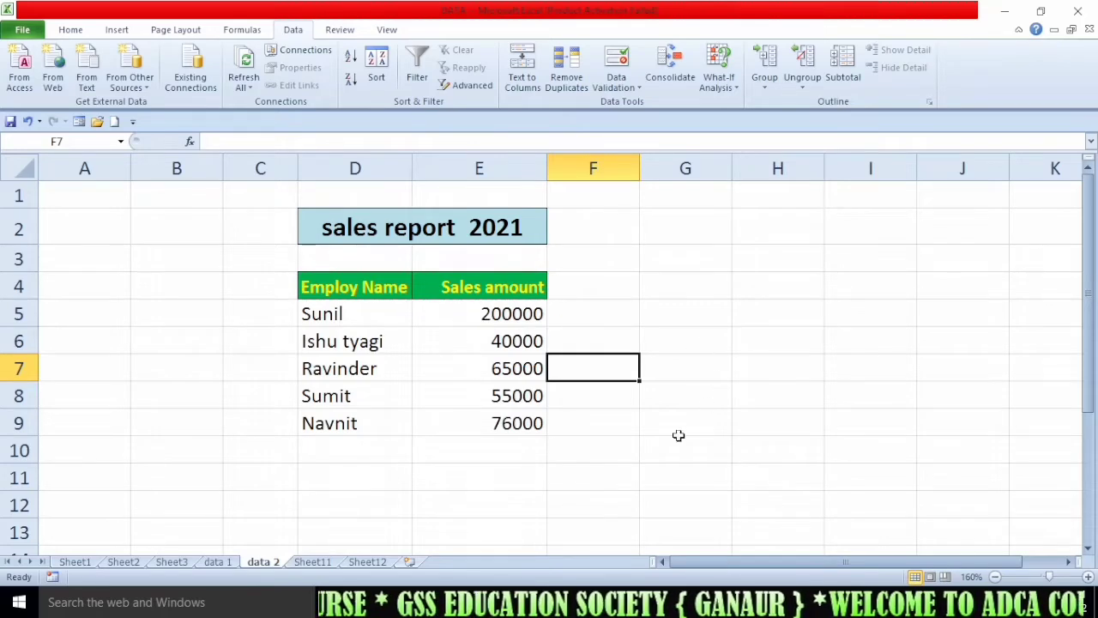
left_click(313, 562)
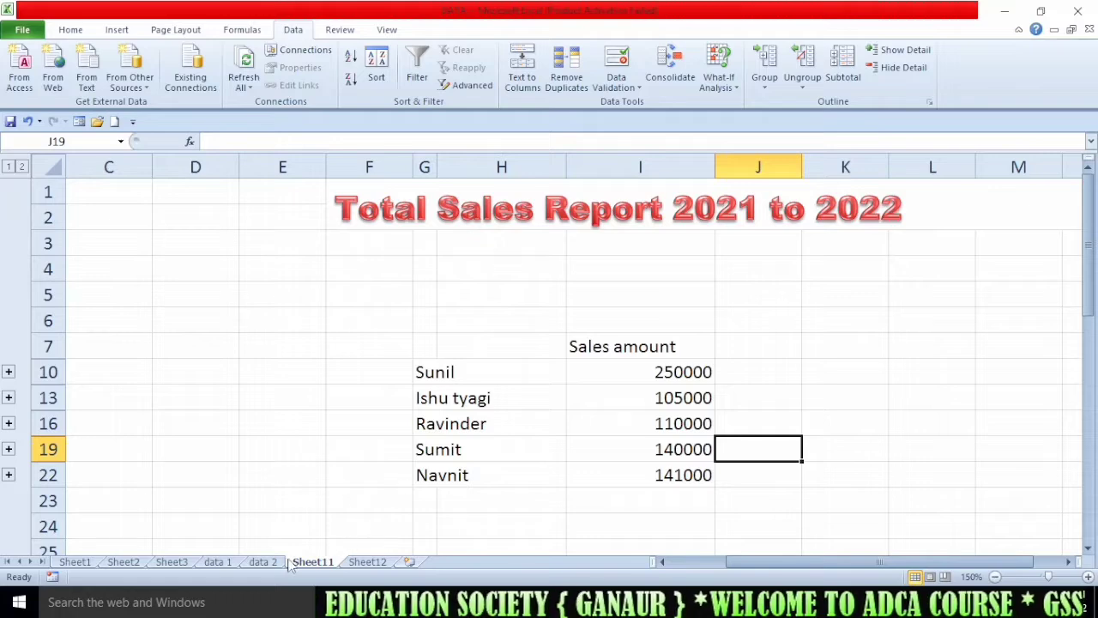
On the data 1 sheet, set the first employee's sales amount in D6 to 100000
left_click(224, 562)
left_click(394, 342)
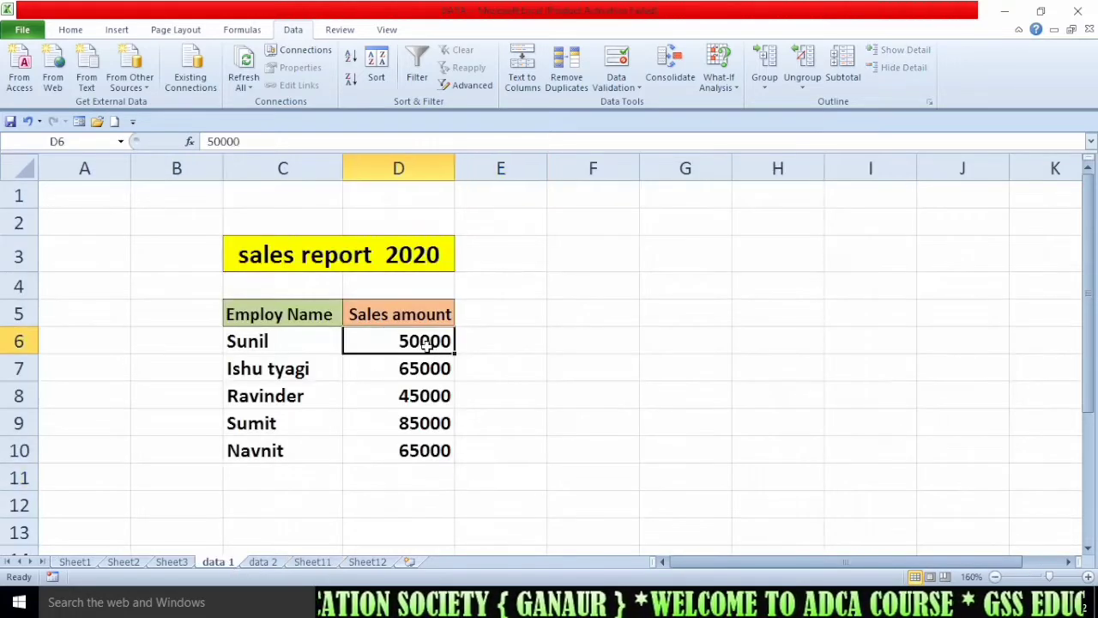
type("1")
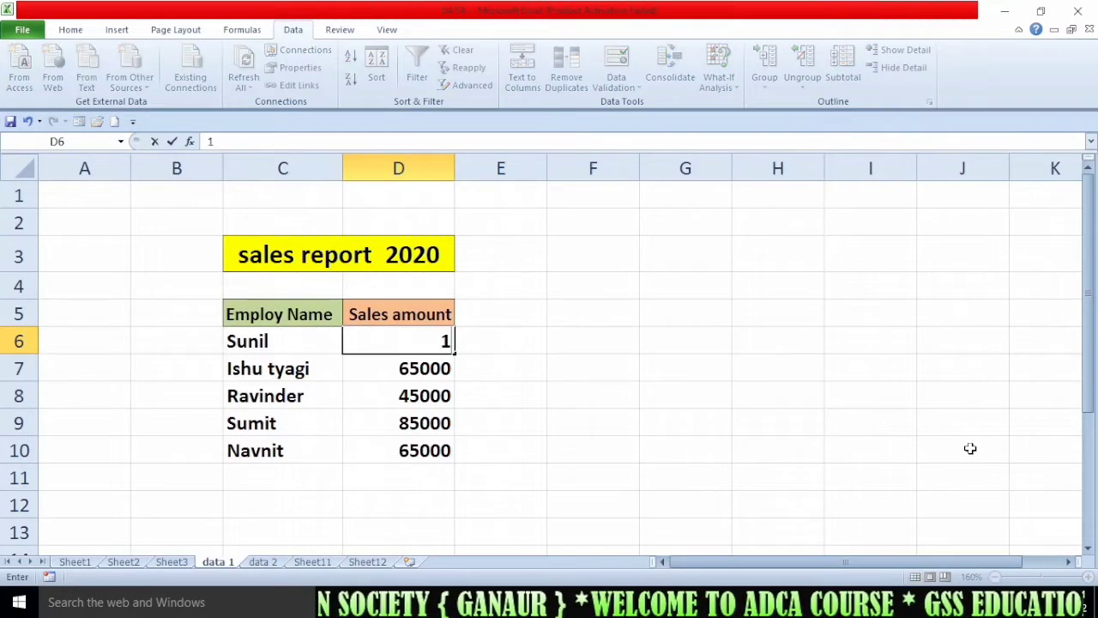
type("00000")
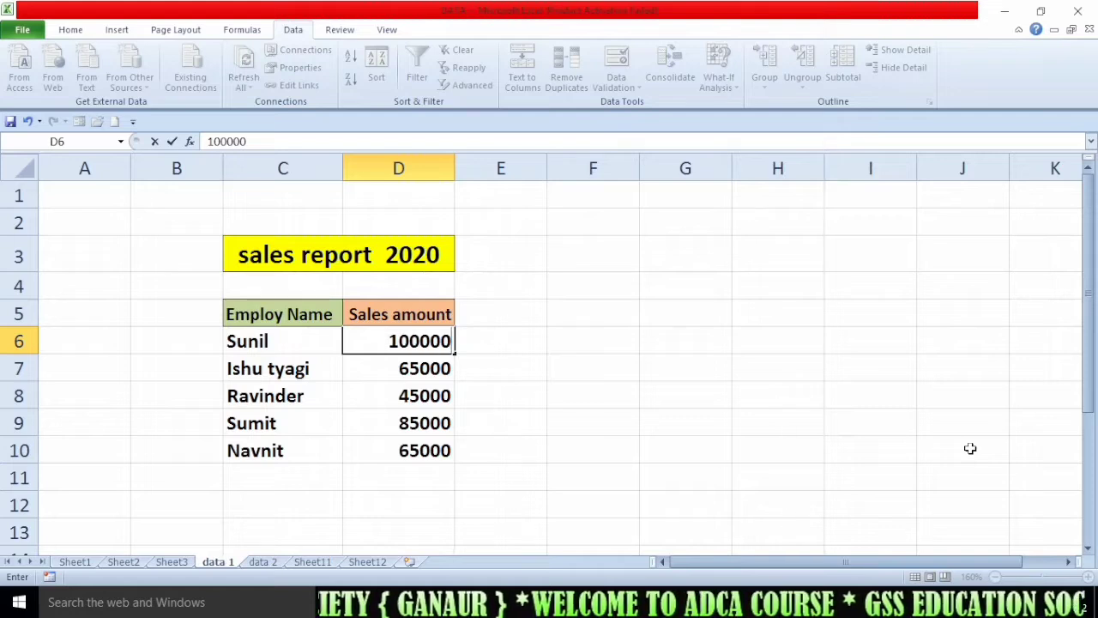
left_click(688, 453)
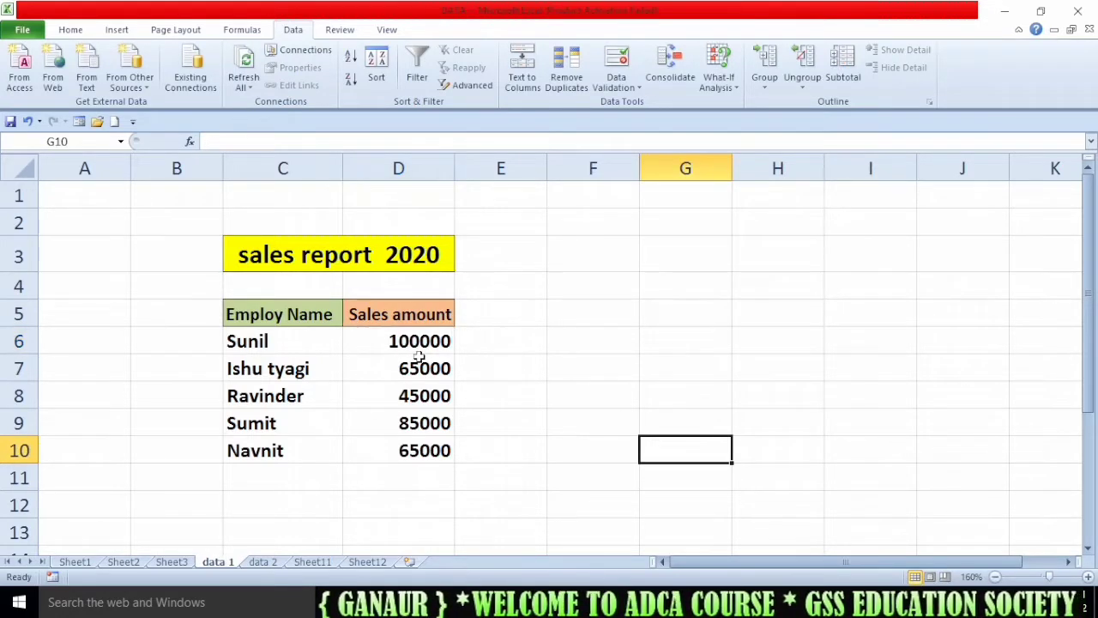
Check the consolidated sales amounts on Sheet11 against the edited source data
left_click(257, 561)
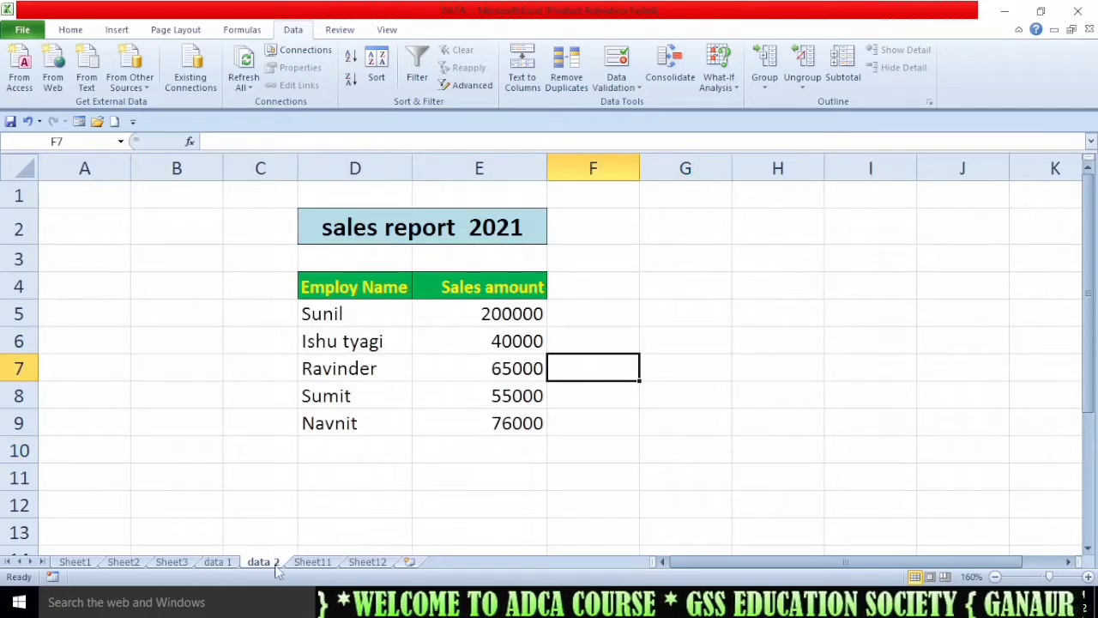
left_click(314, 562)
left_click(743, 373)
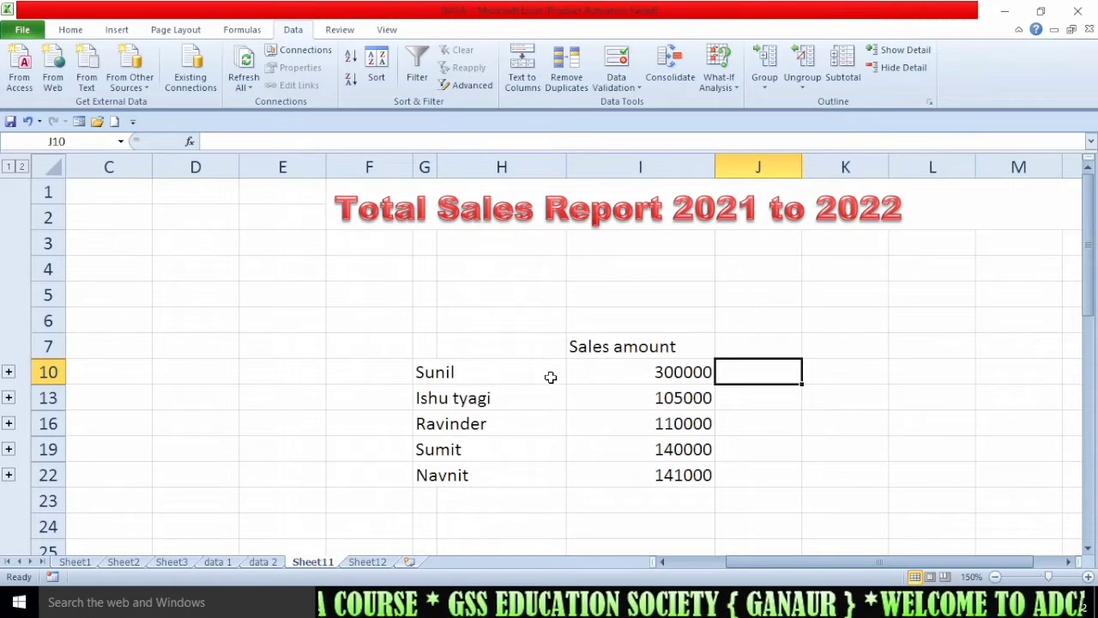
left_click(355, 399)
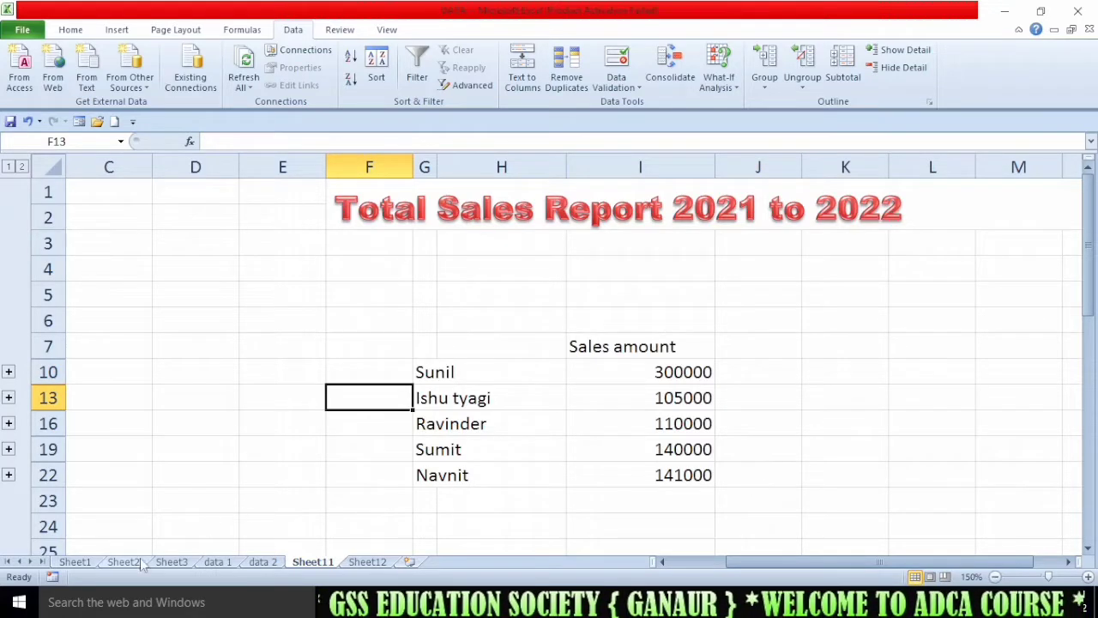
left_click_drag(455, 372, 654, 471)
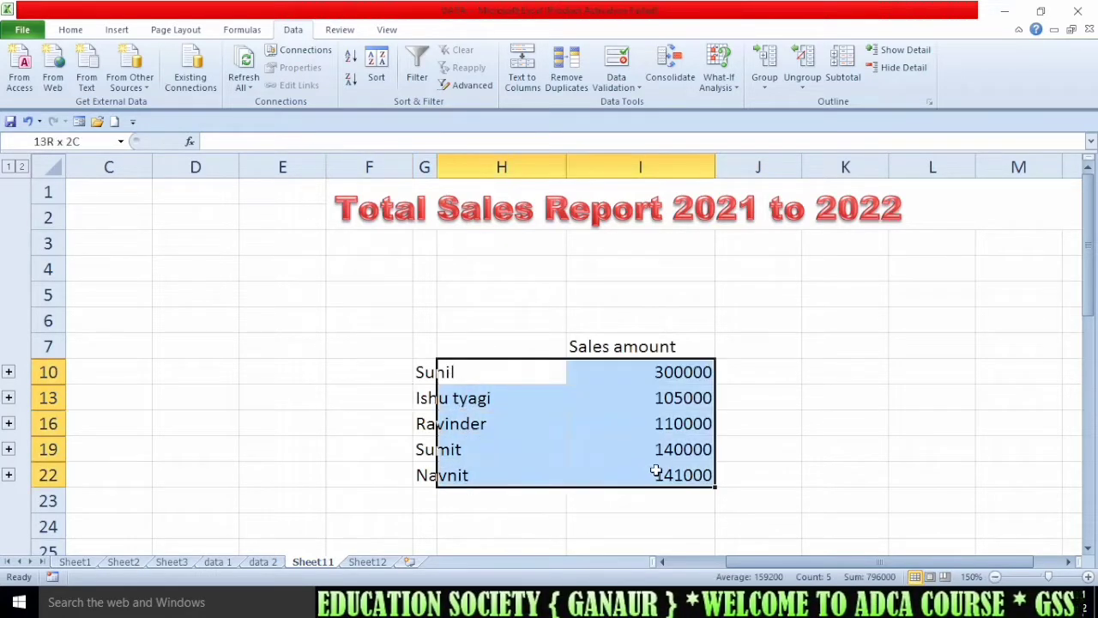
left_click(307, 358)
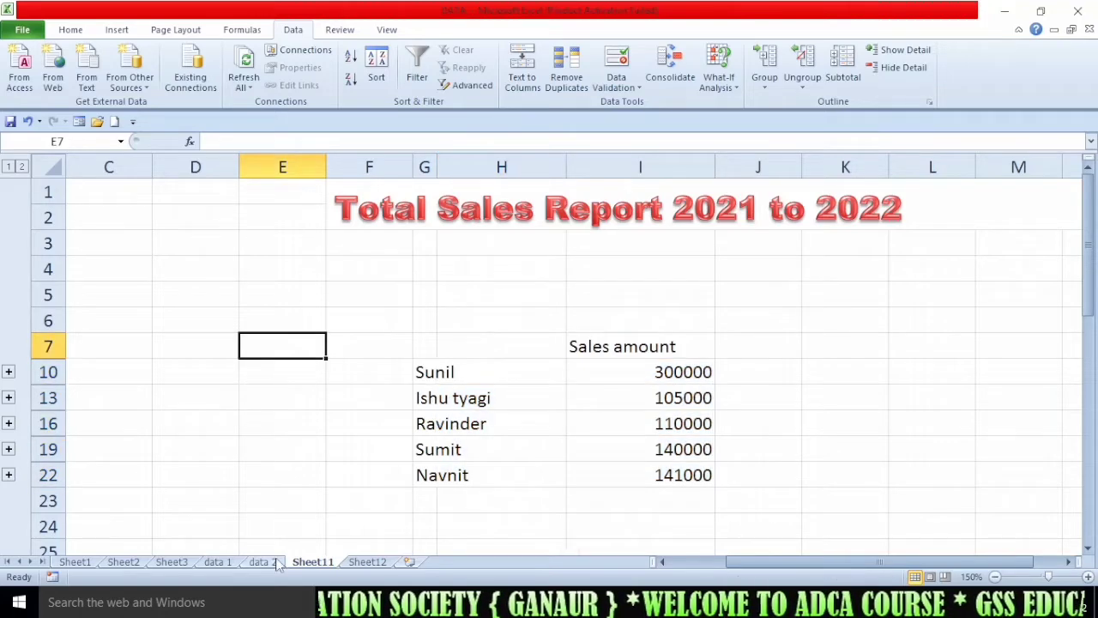
left_click(792, 442)
left_click_drag(436, 372, 653, 477)
left_click(846, 385)
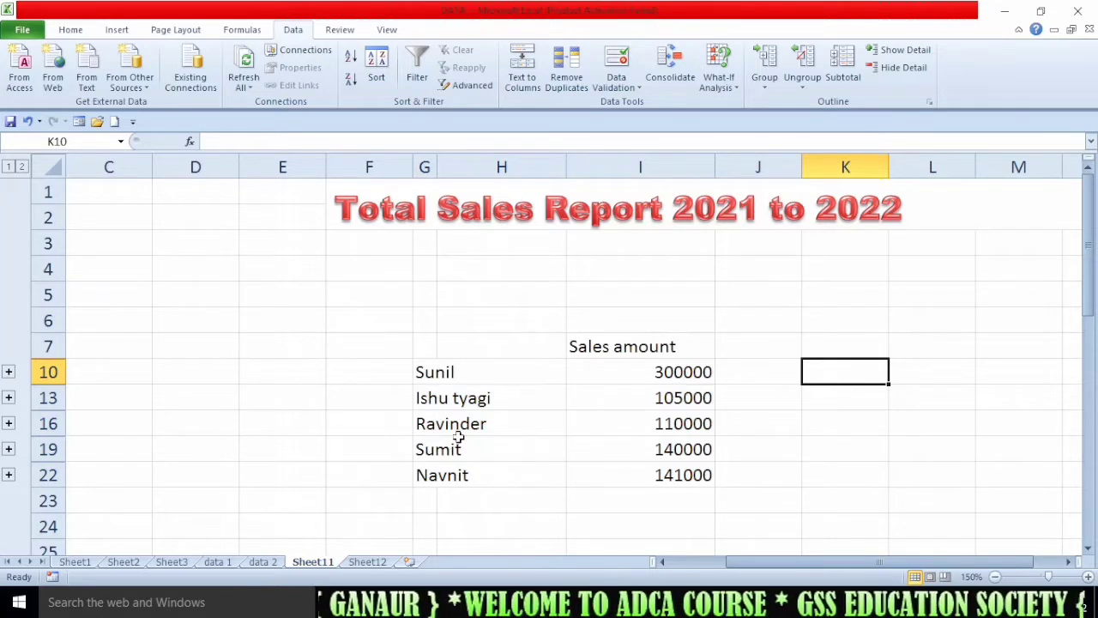
Clear the TOTAL values in G2:G8 on Sheet1
left_click(74, 561)
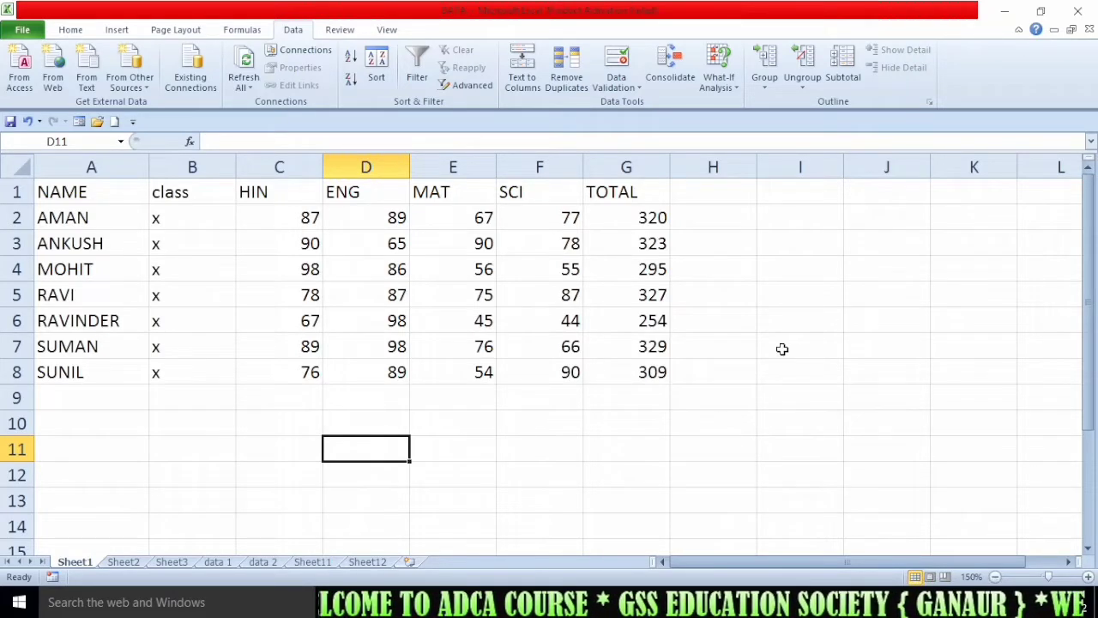
left_click(802, 323)
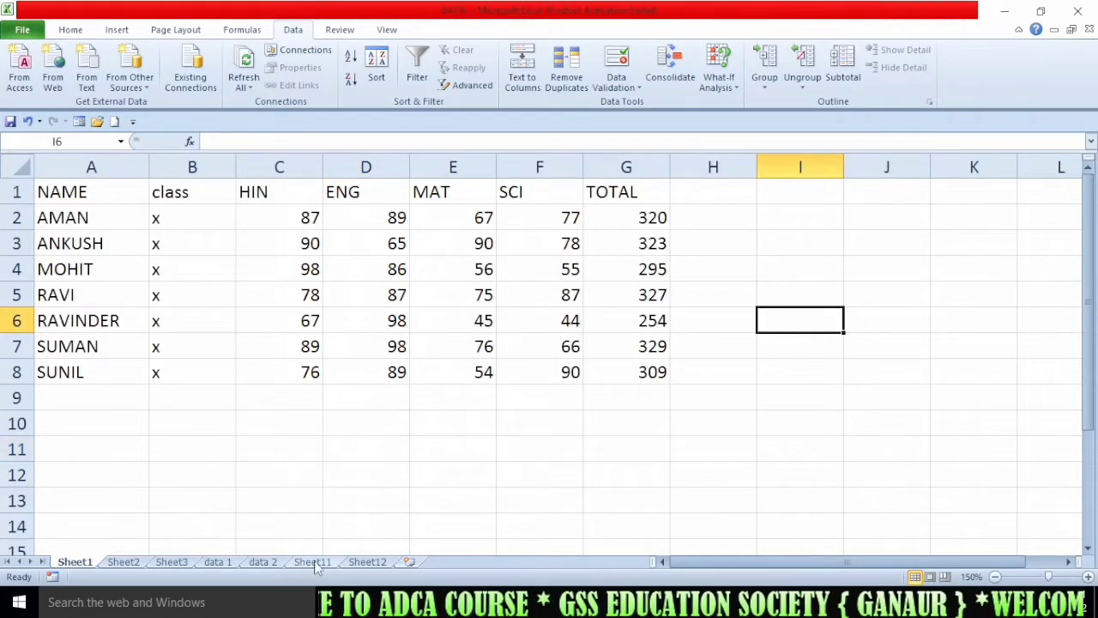
left_click(737, 421)
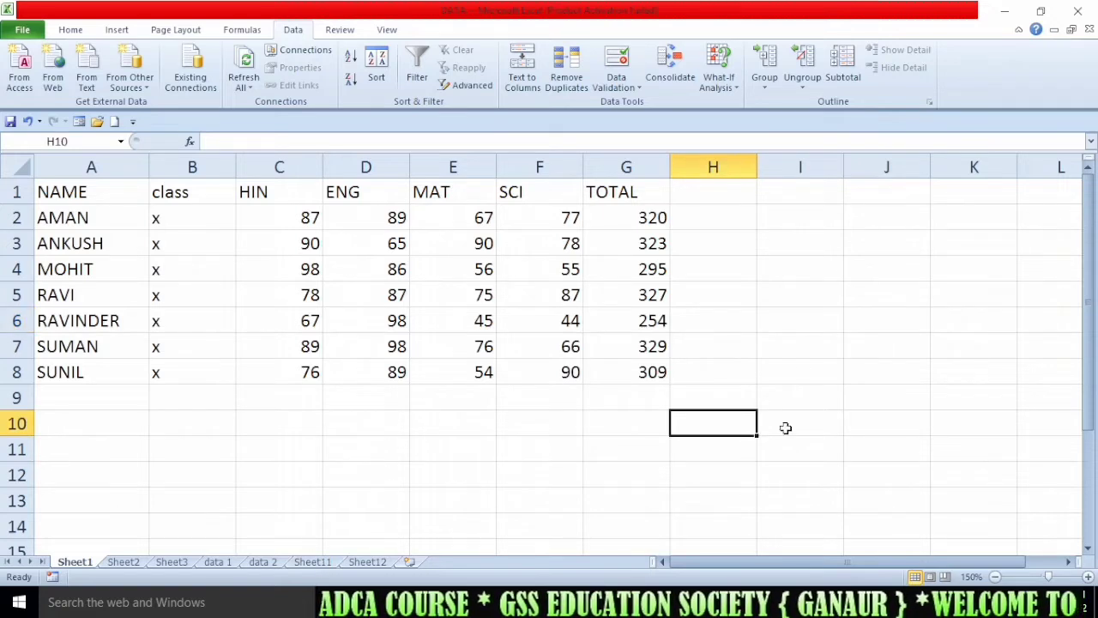
left_click_drag(652, 223, 659, 364)
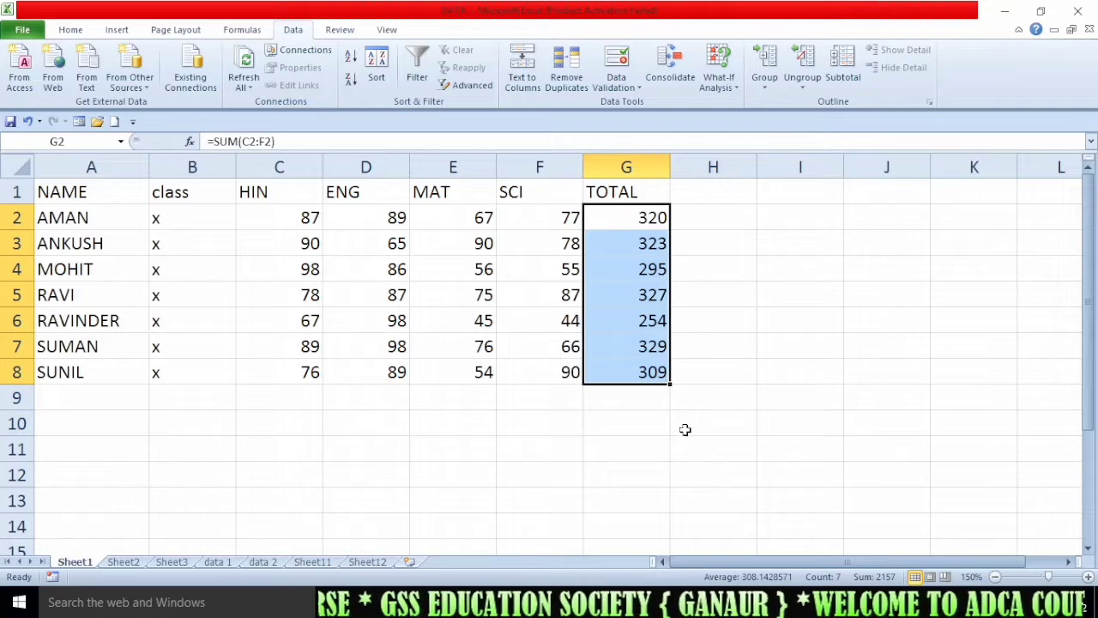
key("Delete")
left_click(713, 407)
Set up a Sum consolidation starting at G2 with references C2:C8, D2:D8, E2:E8 and F2:F8 on Sheet1
left_click(627, 221)
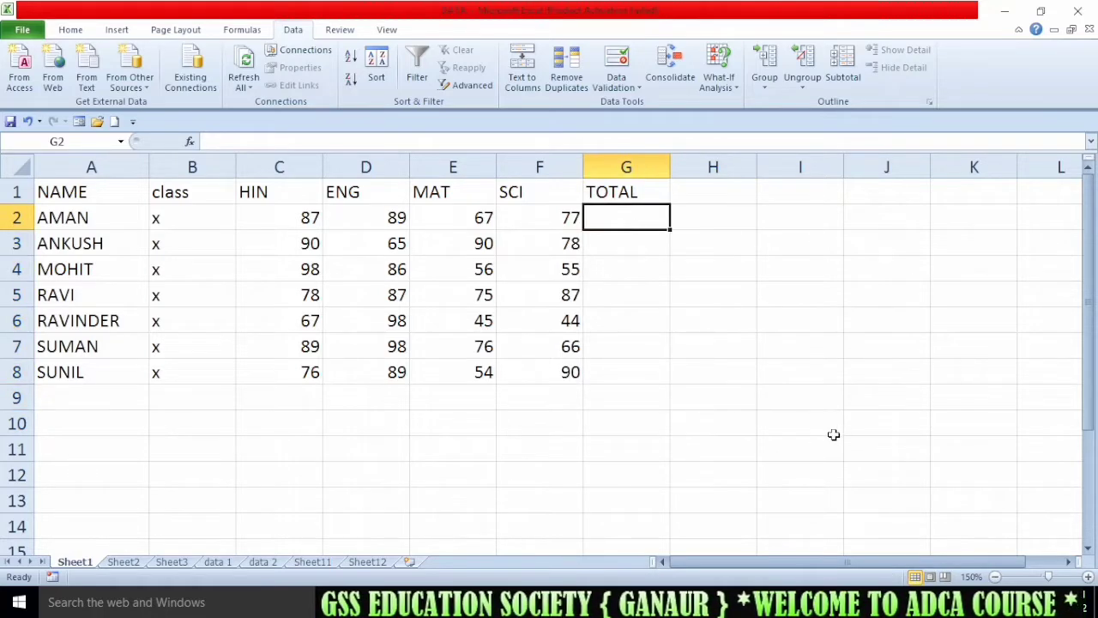
left_click(665, 68)
left_click_drag(744, 156, 794, 168)
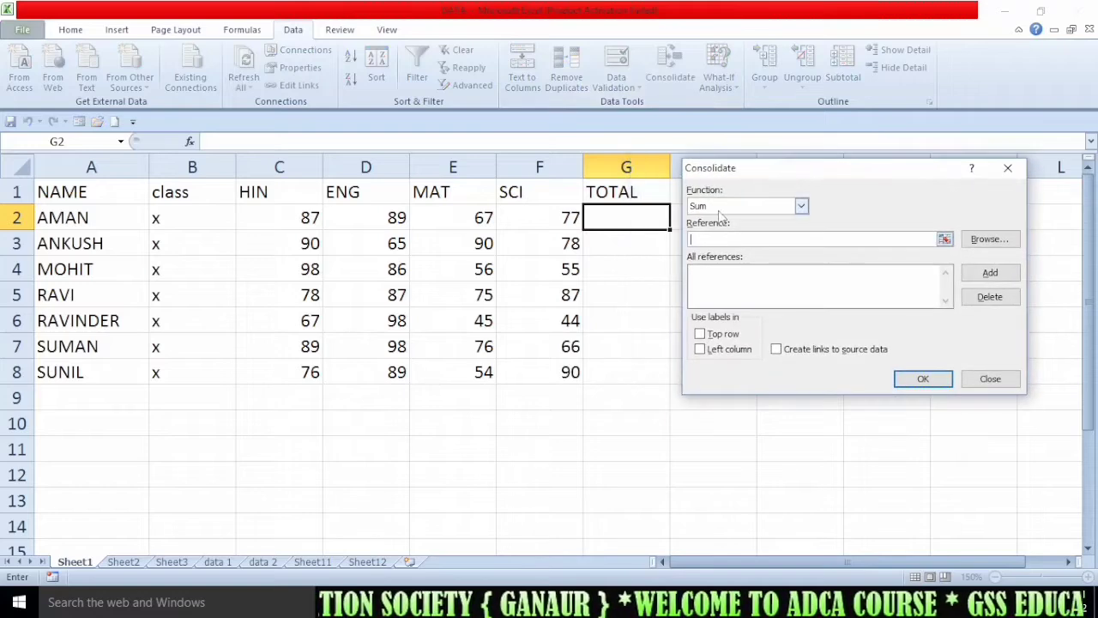
left_click_drag(304, 220, 309, 372)
left_click(986, 273)
left_click_drag(397, 221, 399, 372)
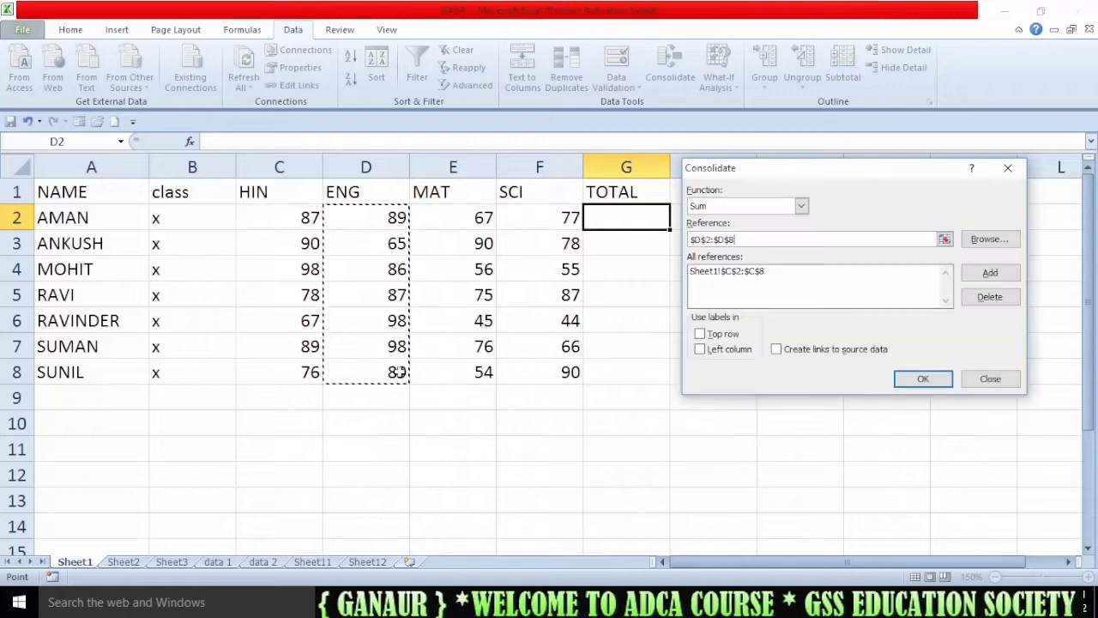
left_click(990, 272)
left_click_drag(477, 223, 480, 372)
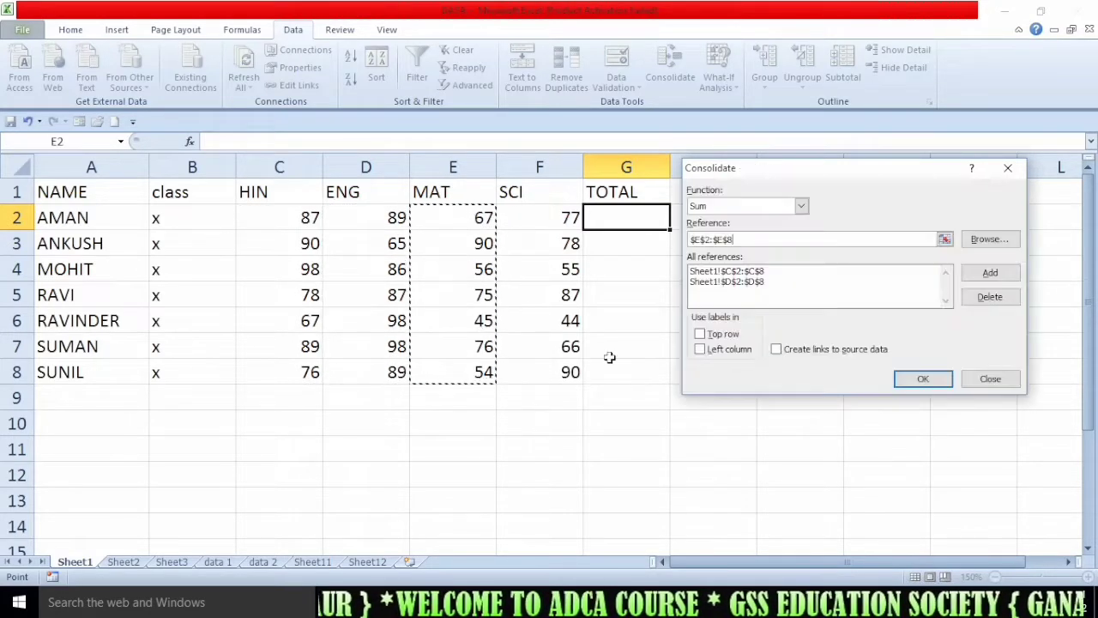
left_click(990, 272)
left_click_drag(549, 215, 575, 371)
left_click(990, 273)
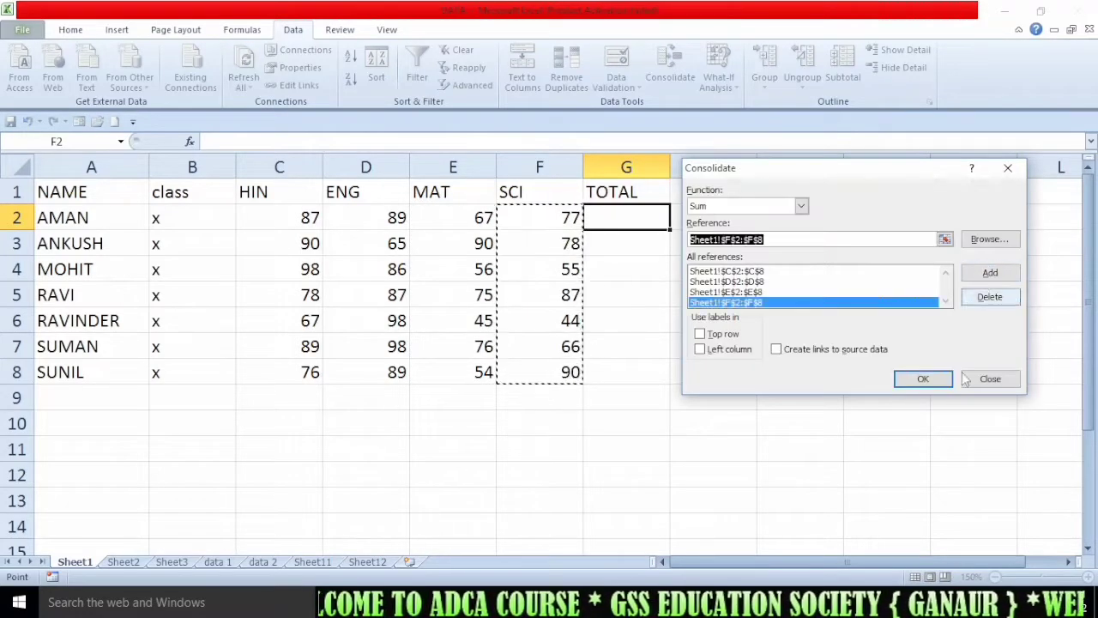
Try to run the consolidation with links to the source data
left_click(779, 349)
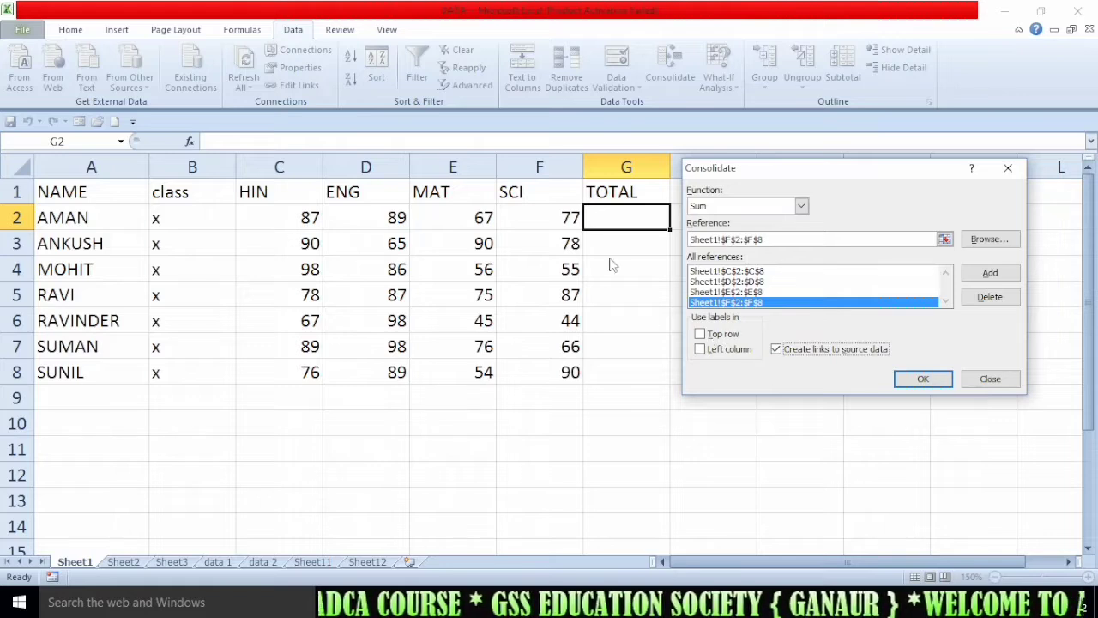
left_click(923, 380)
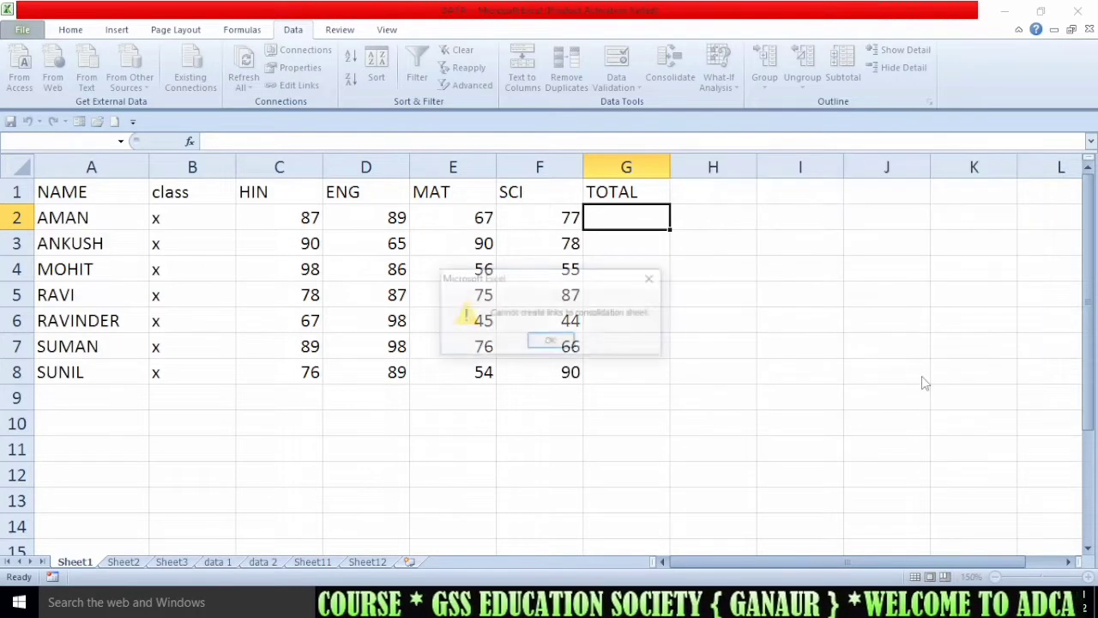
left_click(552, 343)
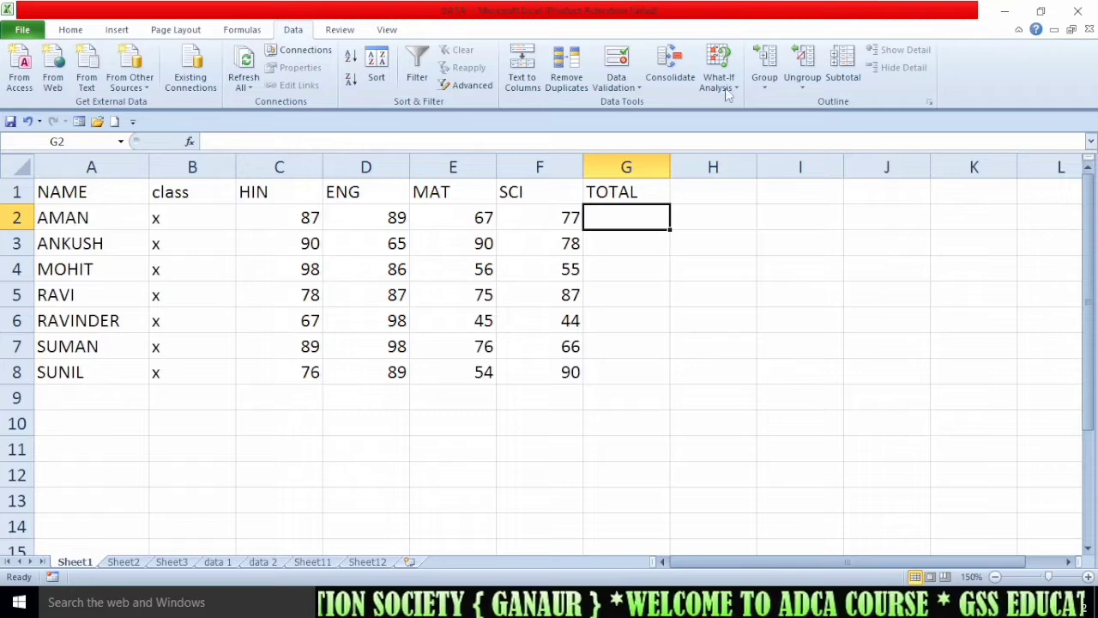
Consolidate the subject marks into G2:G8 without links to the source data, and inspect the content of G2
left_click(671, 67)
left_click(789, 352)
left_click(922, 380)
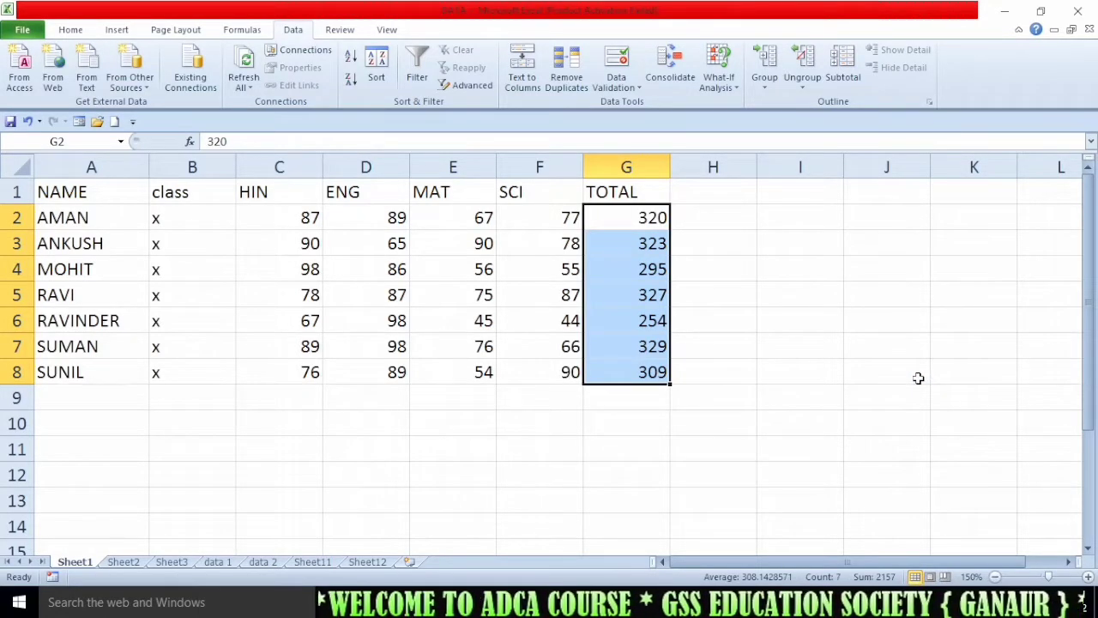
left_click(837, 372)
left_click(652, 217)
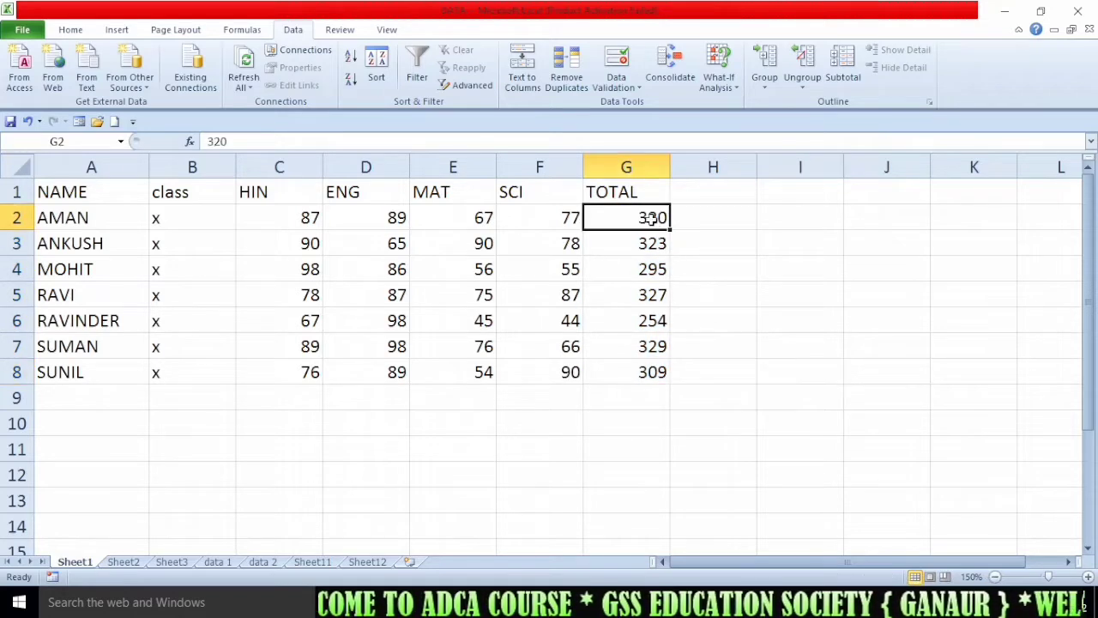
left_click(798, 355)
left_click(772, 405)
Enter =SUM(C2:F2) in I2 as a comparison formula, and clear the cell again
left_click(787, 224)
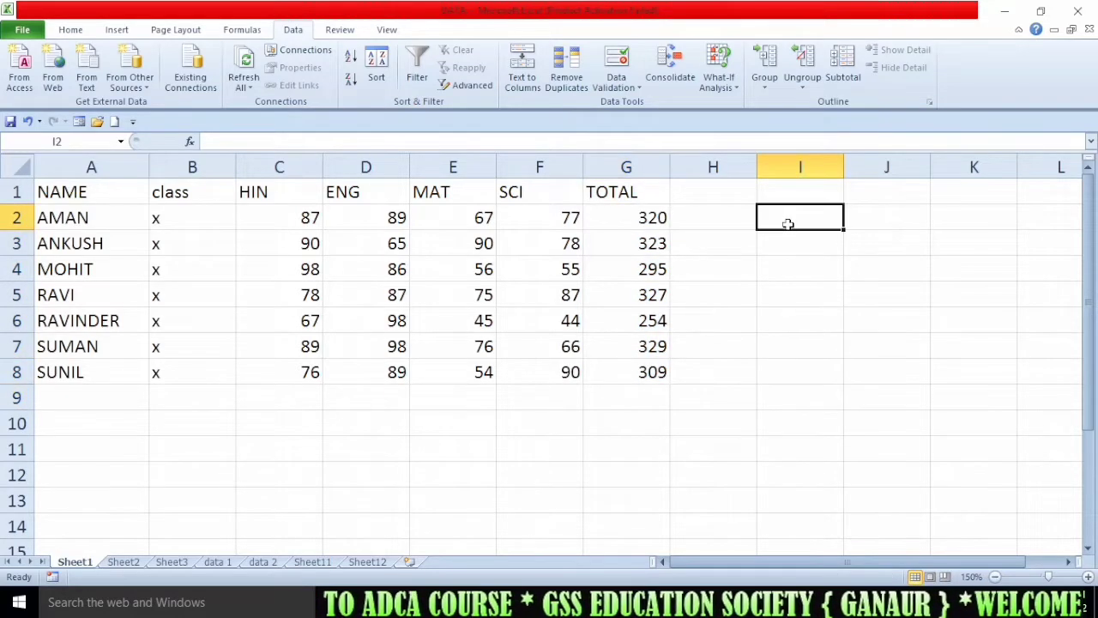
type("SUM(")
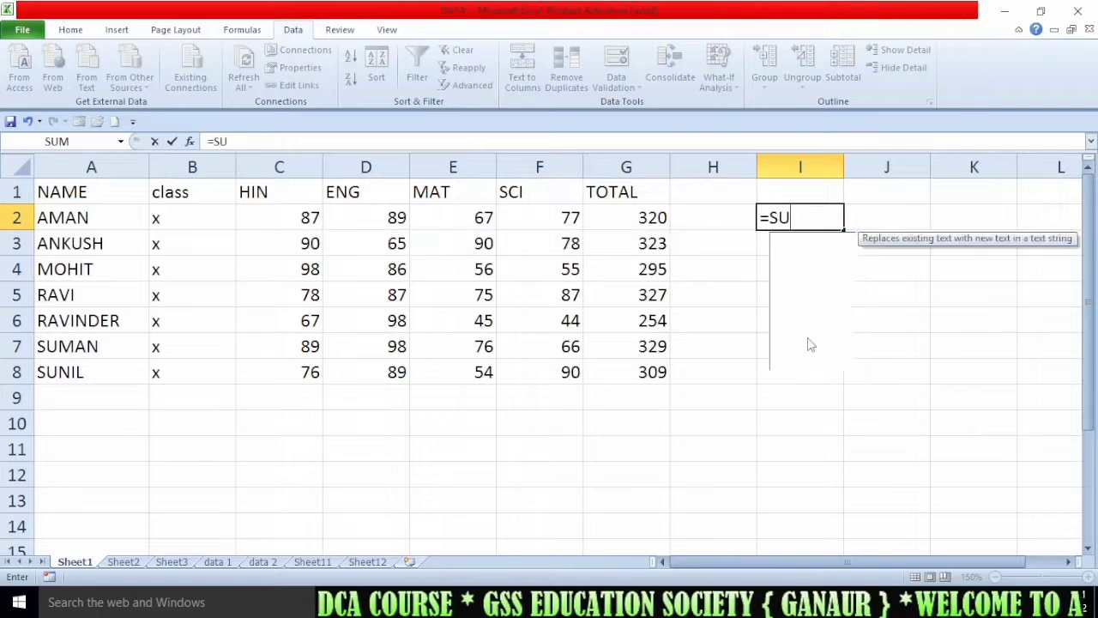
left_click_drag(306, 217, 558, 217)
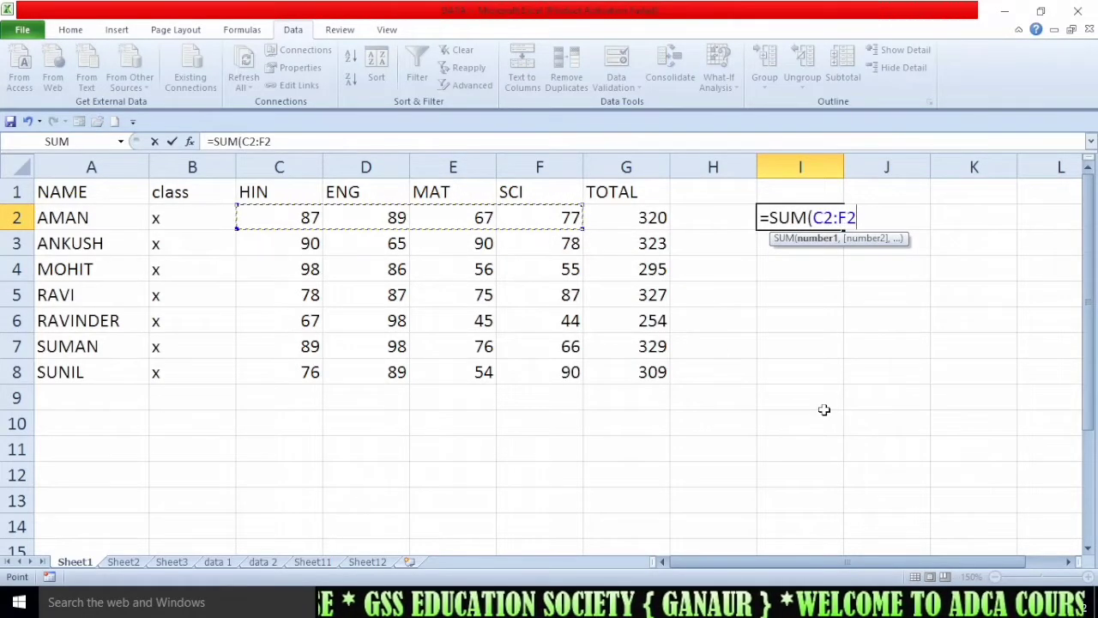
key("Tab")
key("Left")
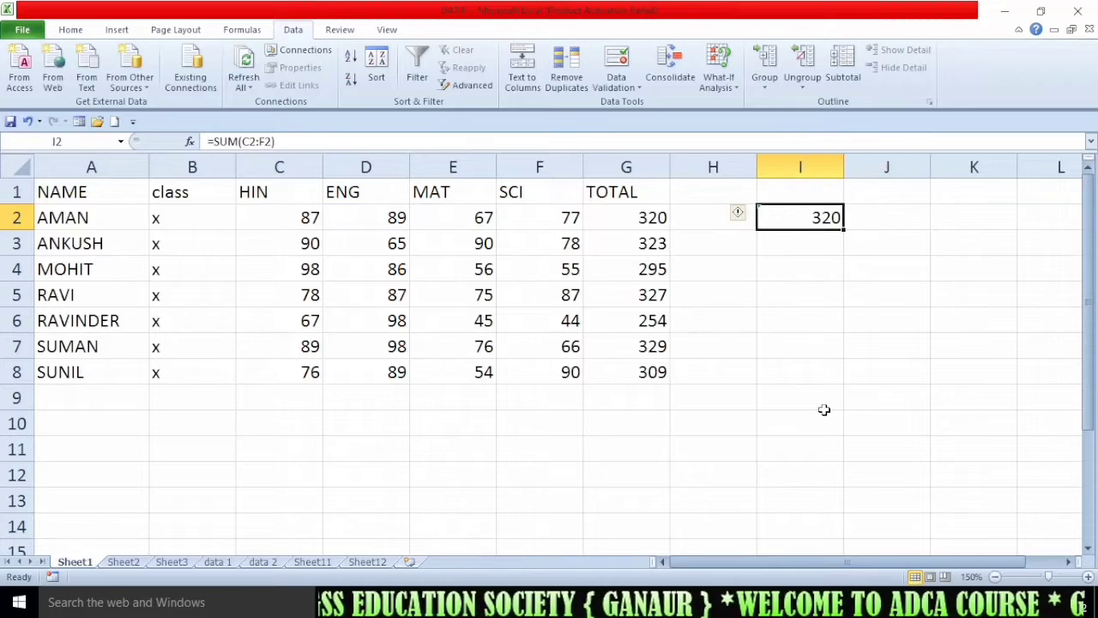
key("Delete")
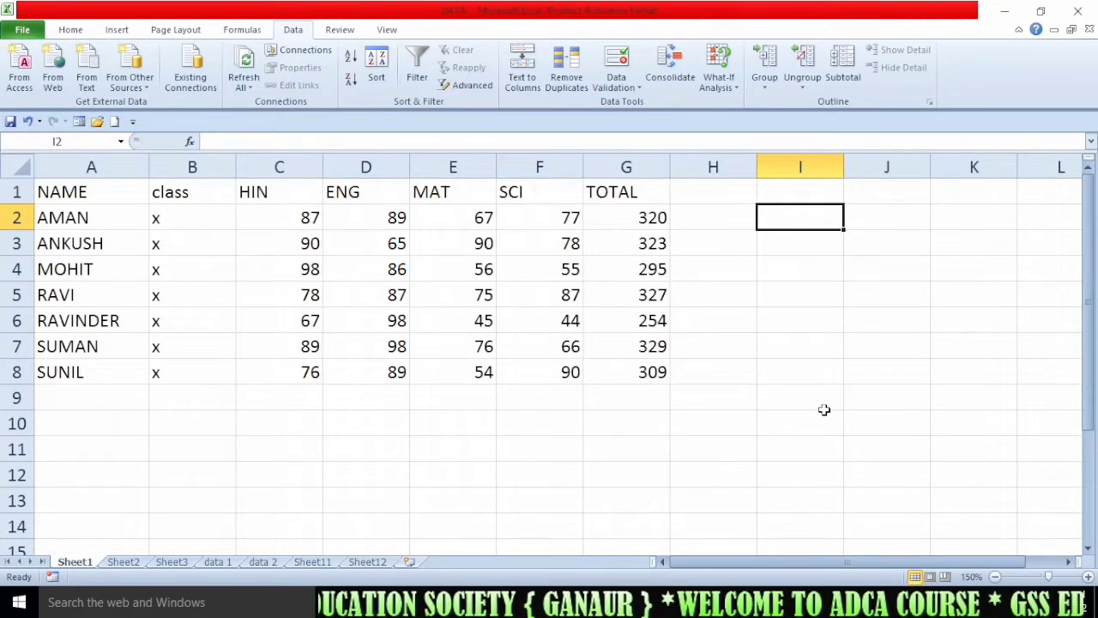
Consolidate the four subject mark ranges with the Average function into H2:H8, and enter % as the heading in H1
left_click(721, 221)
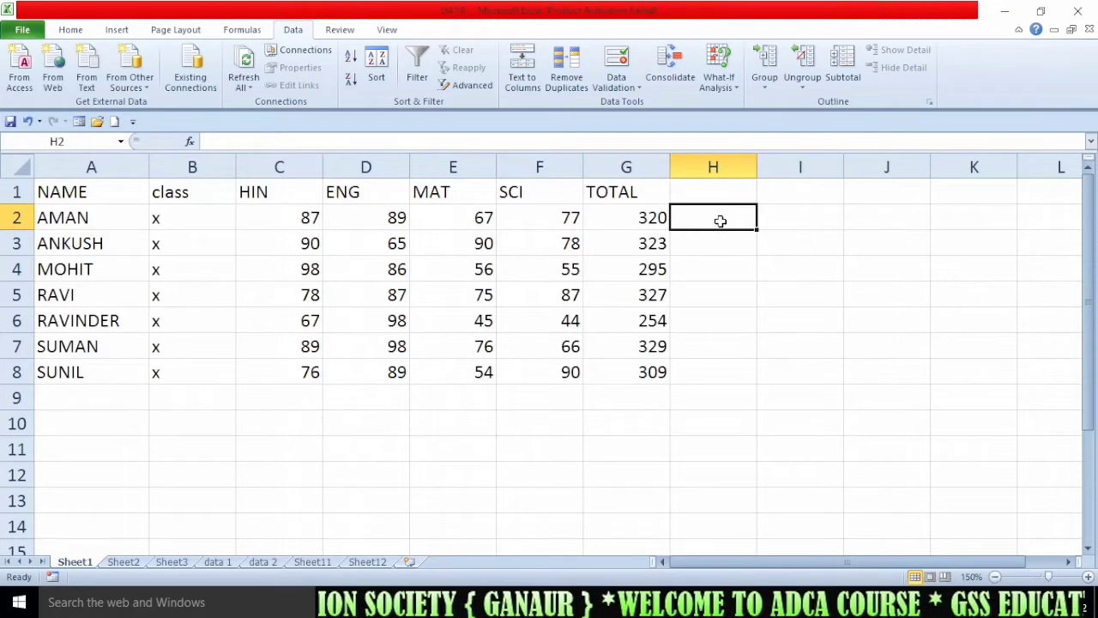
left_click(663, 76)
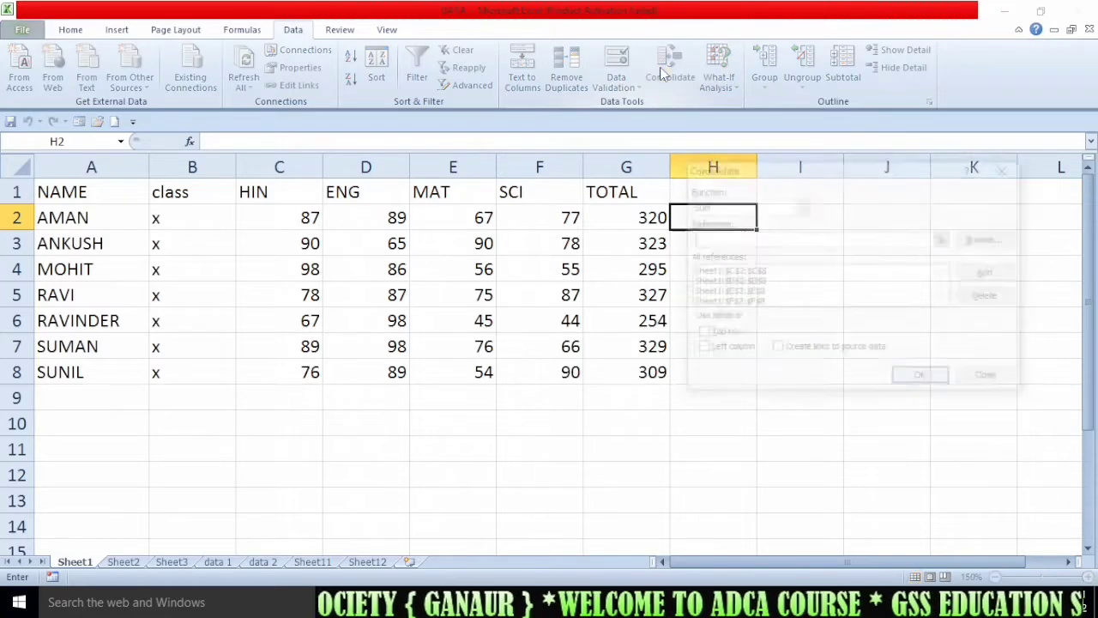
left_click(849, 199)
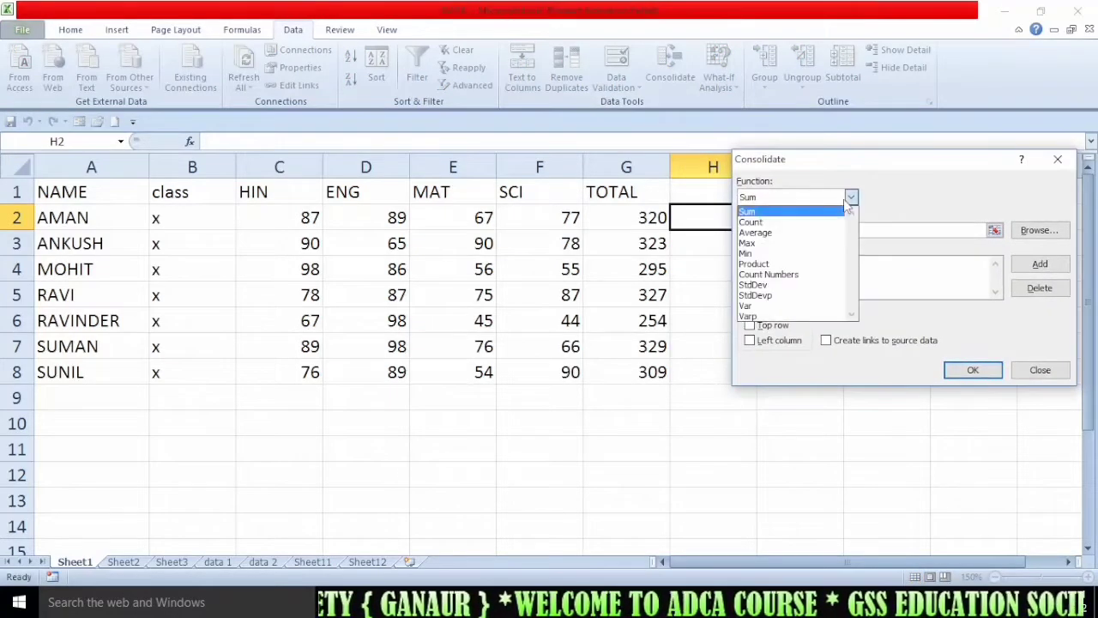
left_click(798, 233)
left_click(970, 372)
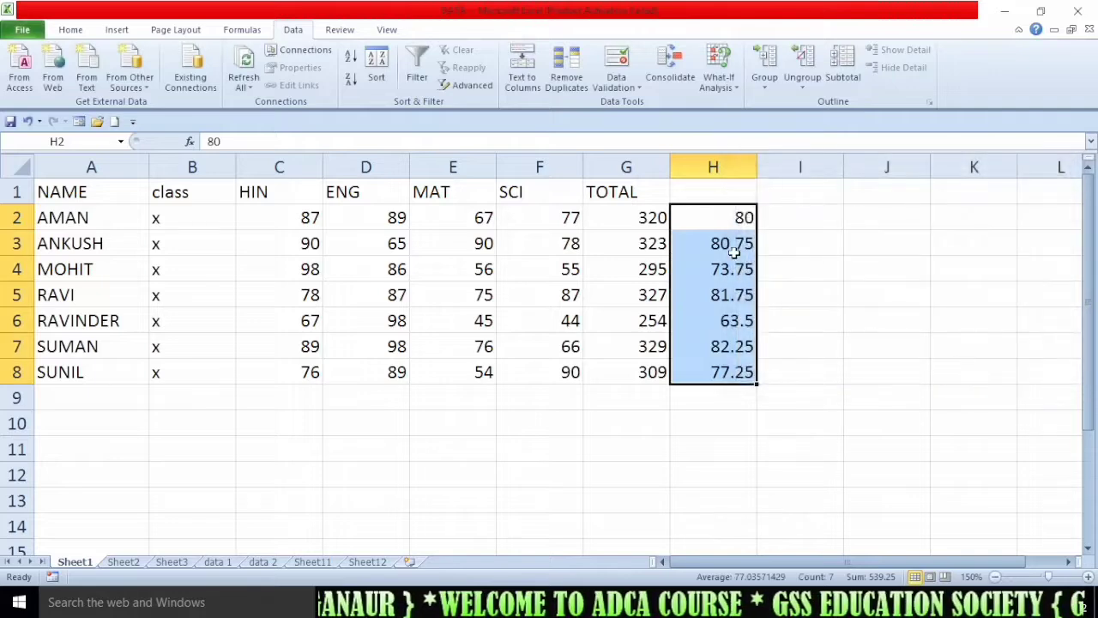
left_click(710, 192)
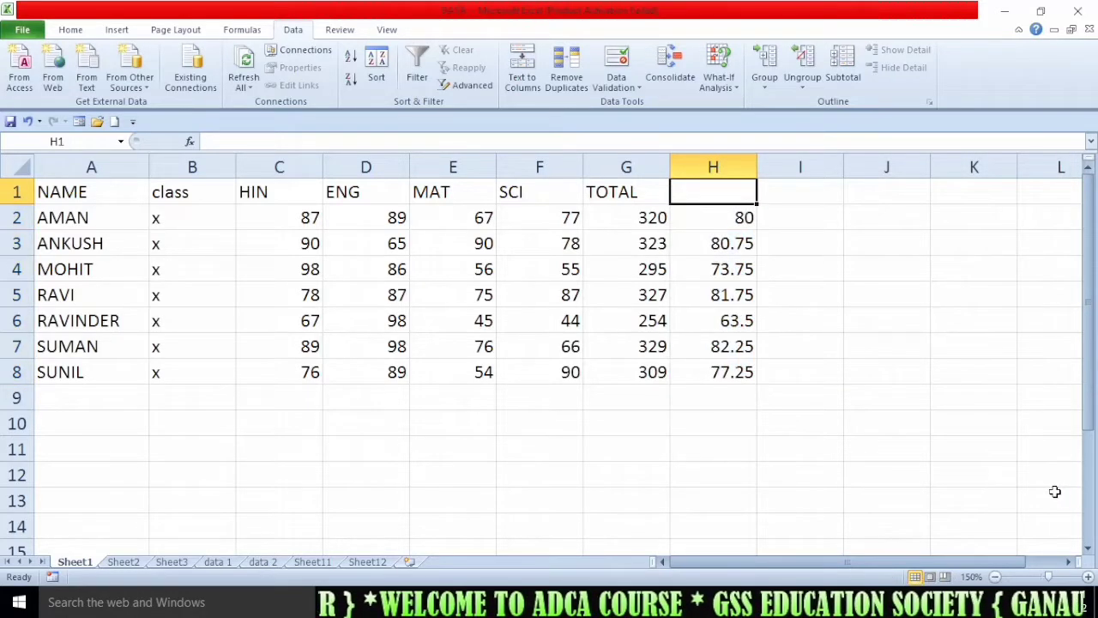
type("%")
left_click(808, 430)
left_click(630, 451)
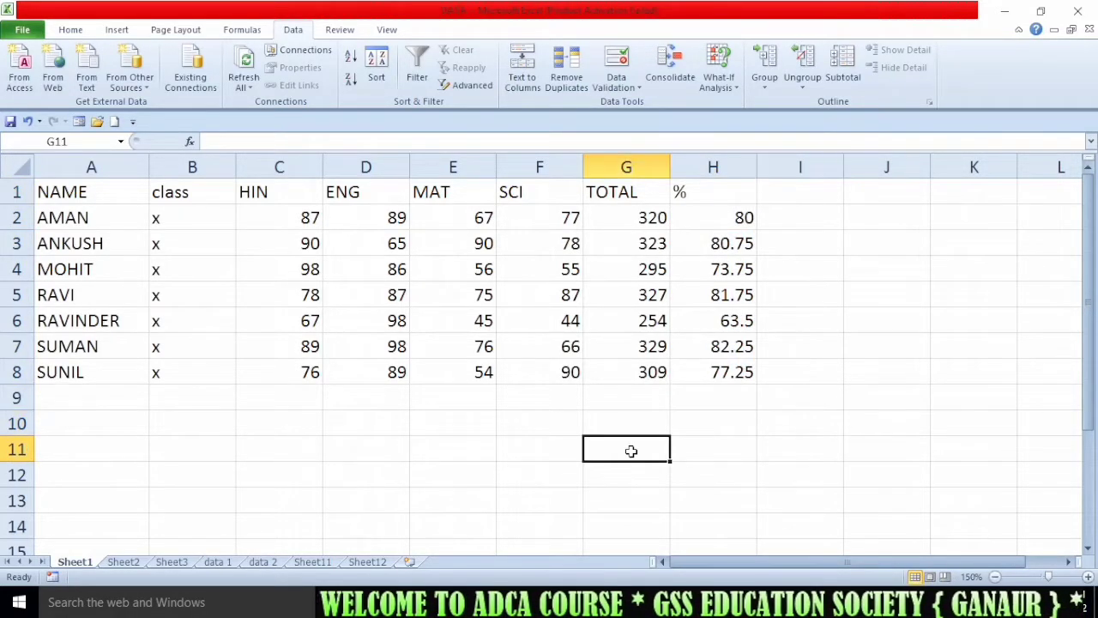
Consolidate the same mark ranges with the Max function into I2:I8, and enter MAX as the heading in I1
left_click(784, 218)
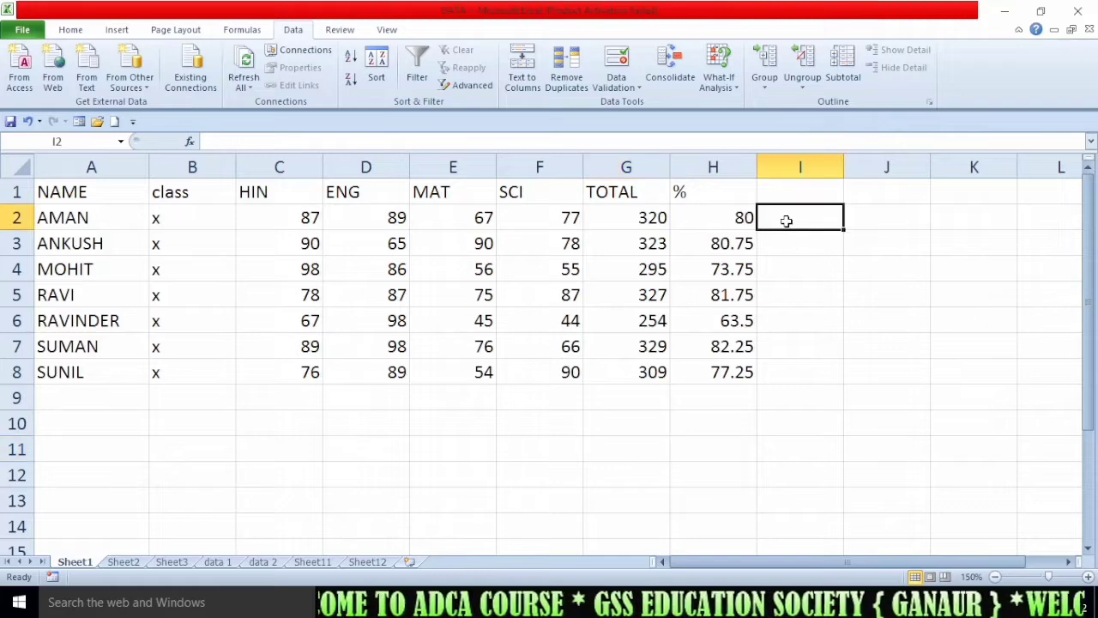
left_click(669, 65)
left_click(852, 197)
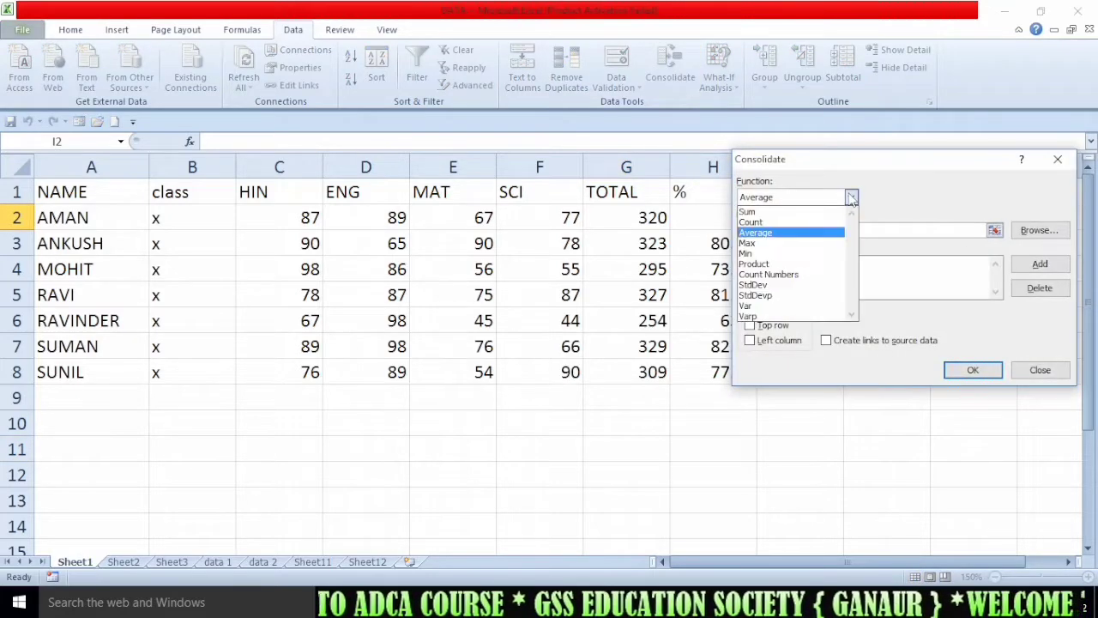
left_click(770, 243)
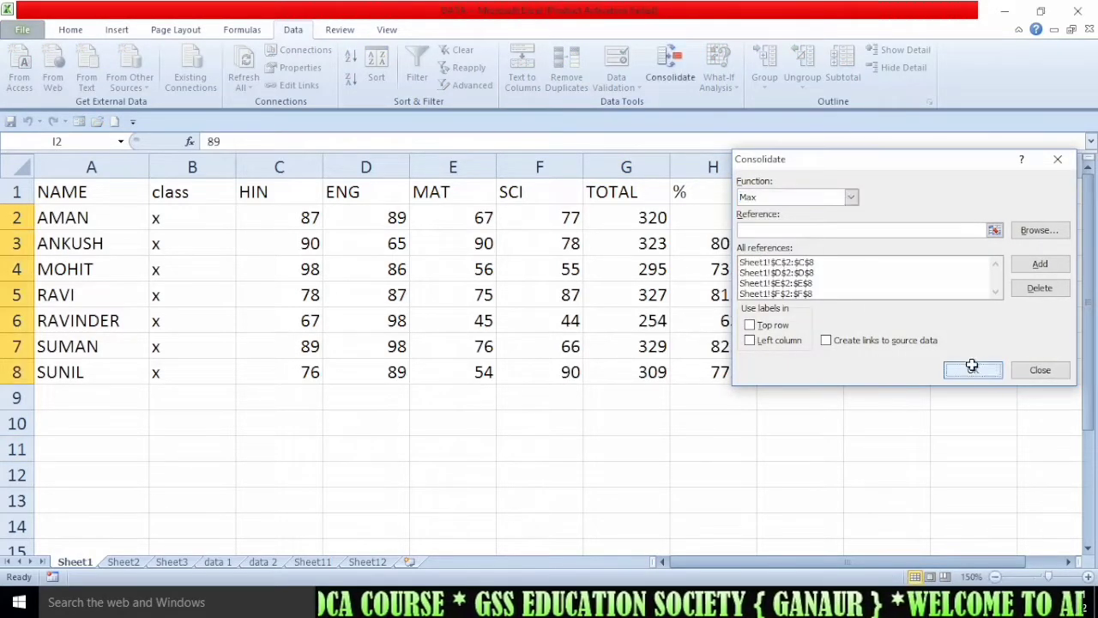
left_click(972, 369)
left_click(780, 203)
type("MAX")
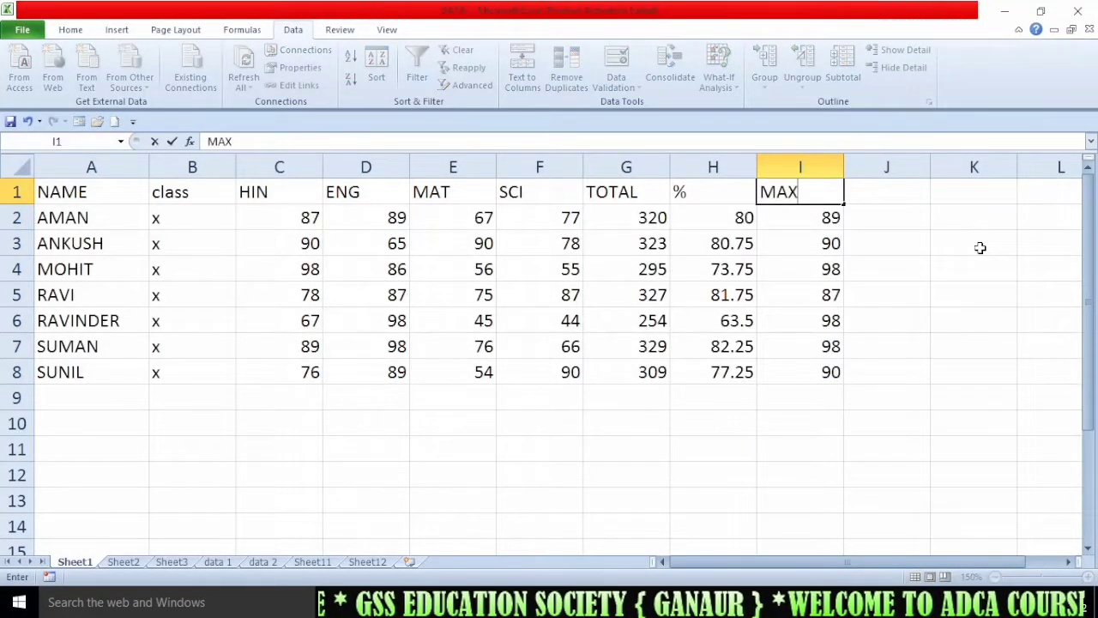
key("Return")
Set the MAT mark in E2 to 100 to test whether the consolidated values in row 2 update
key("Left")
key("Left")
key("Left")
key("Left")
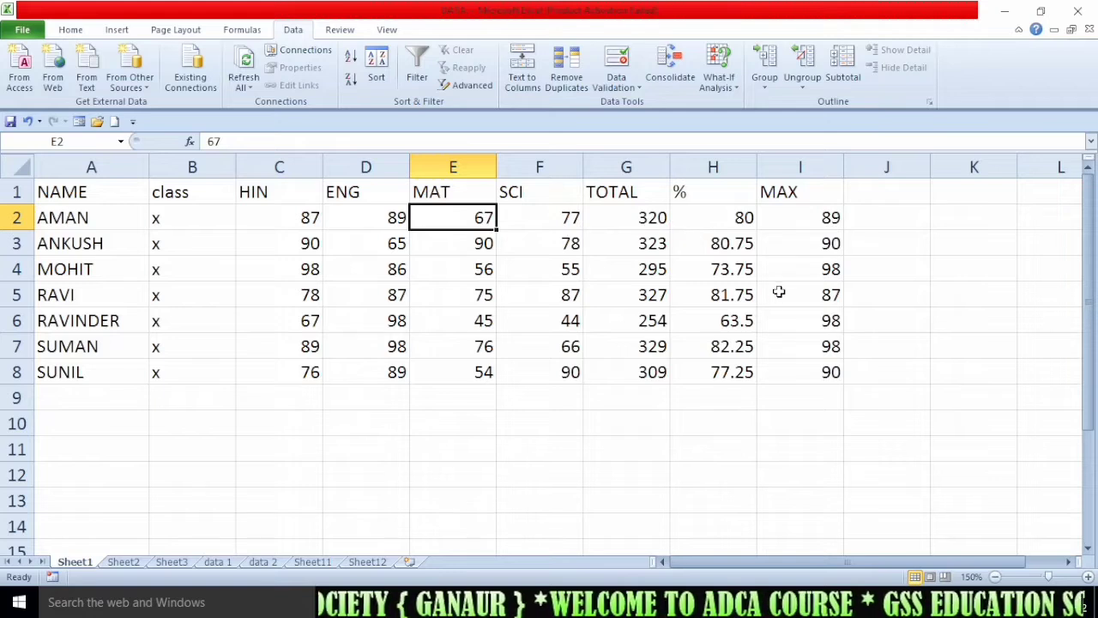
type("100")
key("Tab")
key("Tab")
key("Tab")
key("Tab")
key("Tab")
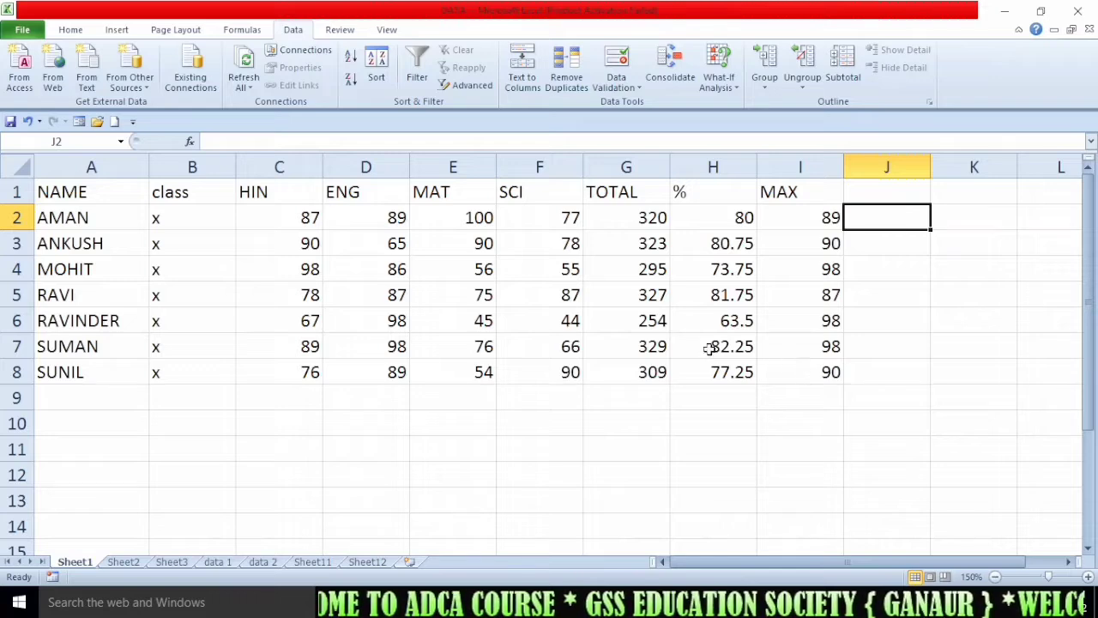
Review the marks table on Sheet1, the sales reports on data 1, data 2 and Sheet11, and the What-If Analysis options
left_click_drag(794, 372, 103, 199)
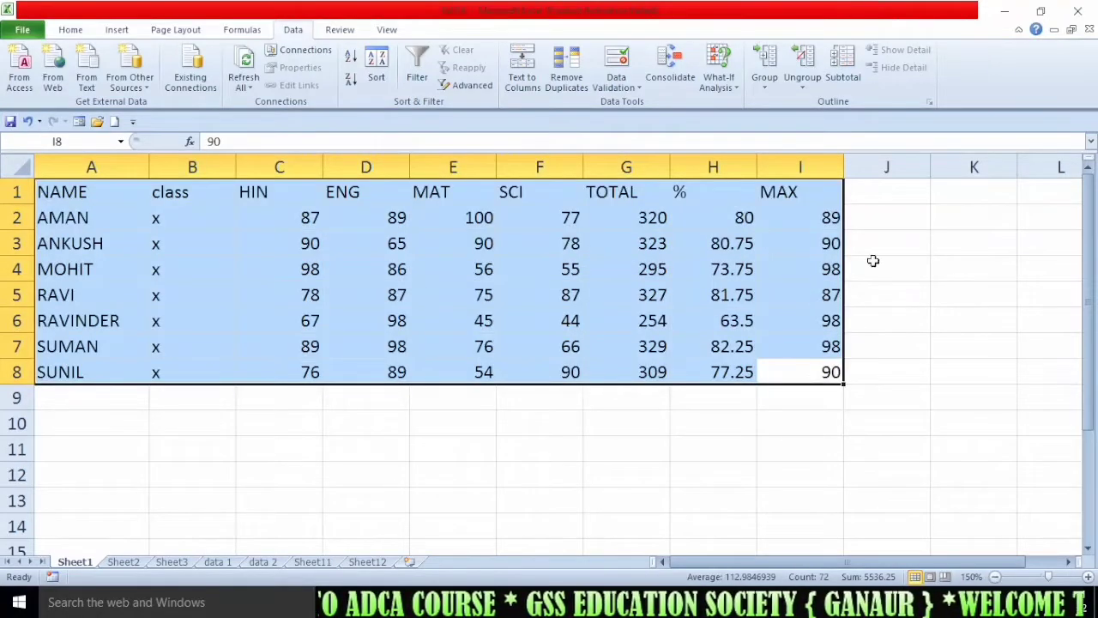
left_click(863, 348)
left_click(330, 563)
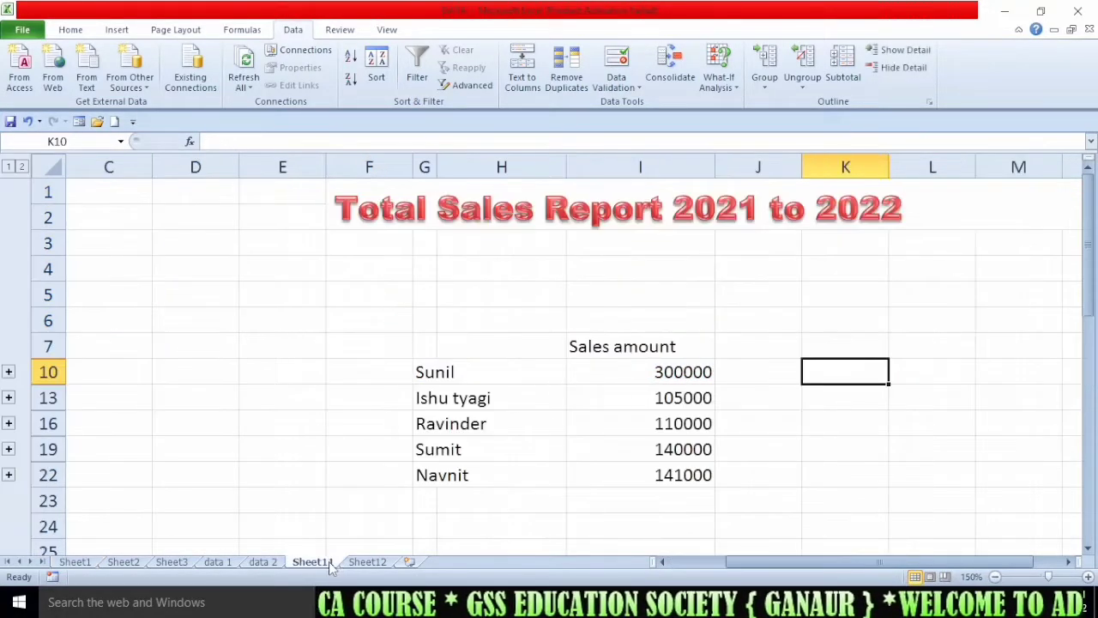
left_click(264, 562)
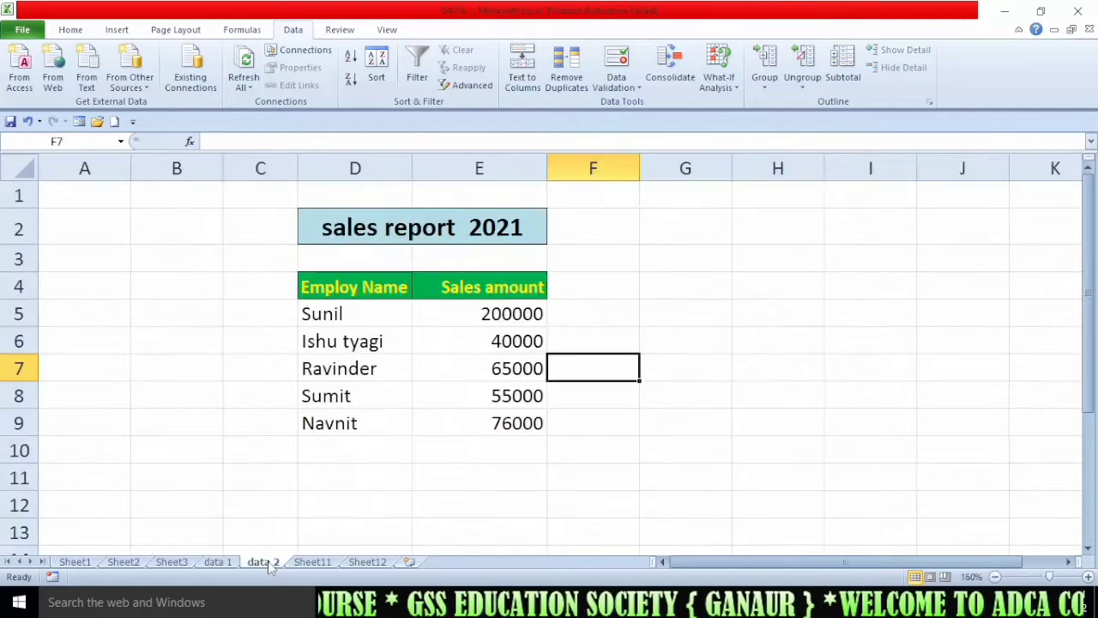
left_click(219, 562)
left_click(261, 562)
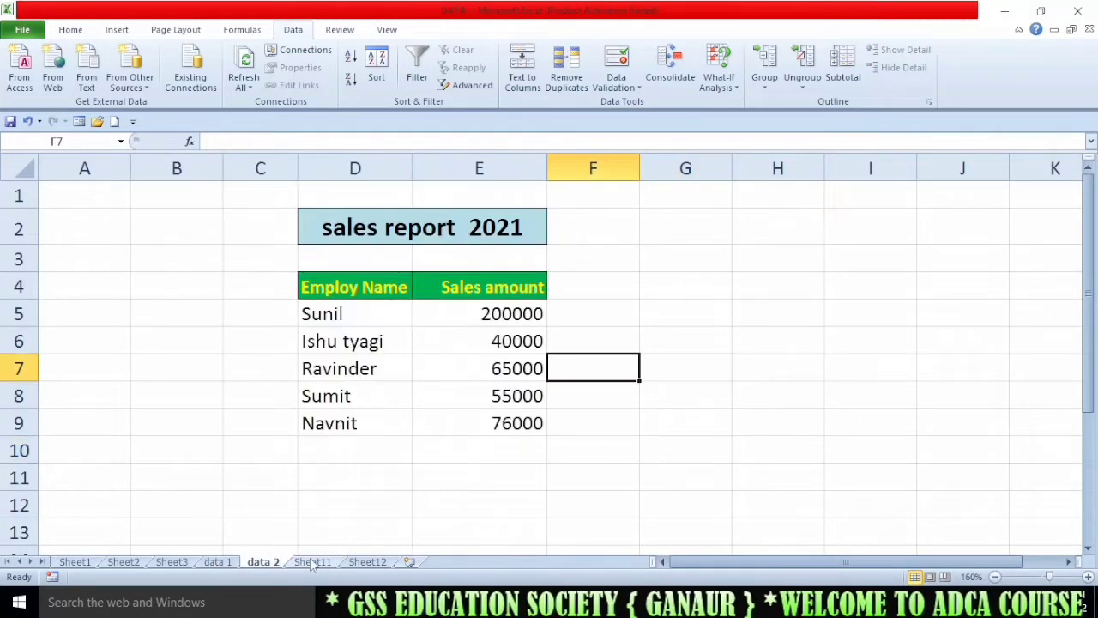
left_click(312, 562)
left_click_drag(336, 320, 794, 498)
left_click(899, 483)
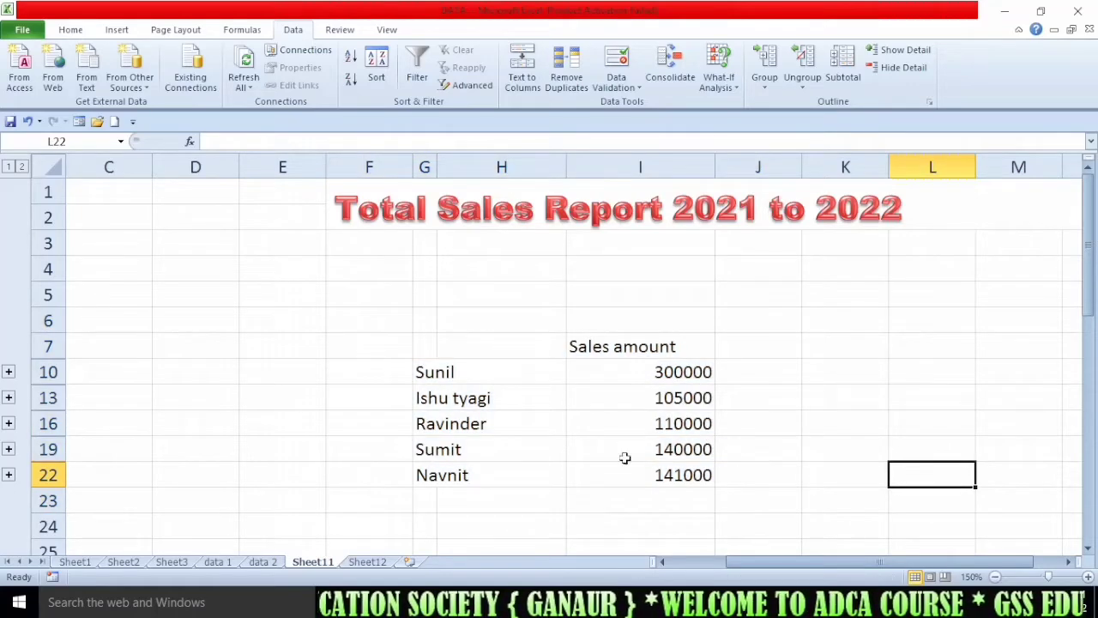
left_click(123, 562)
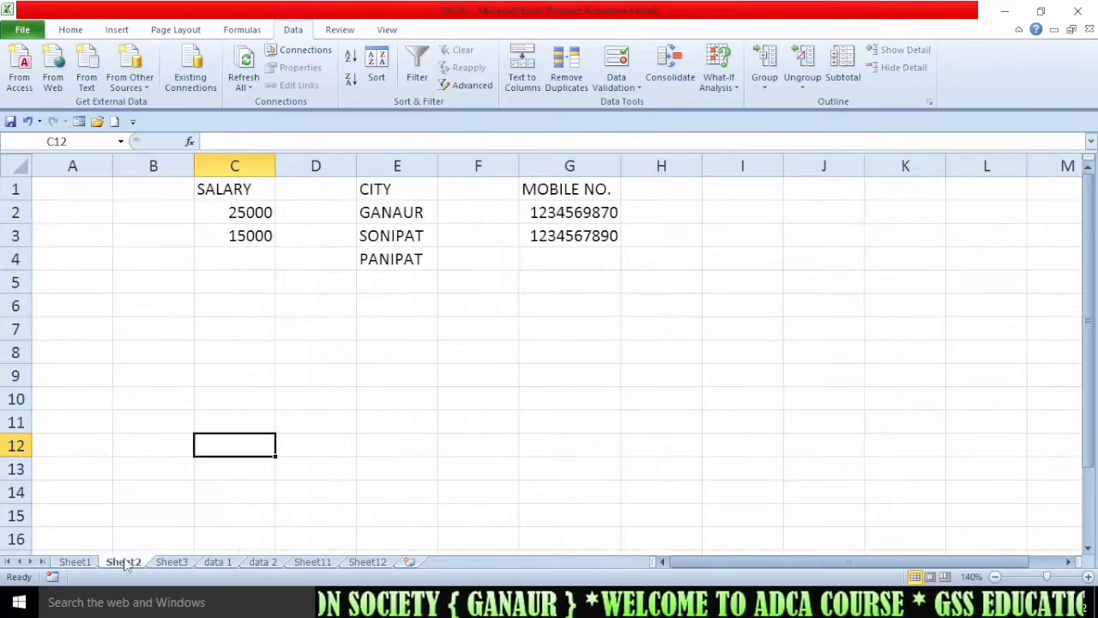
left_click(75, 562)
left_click_drag(713, 474, 713, 500)
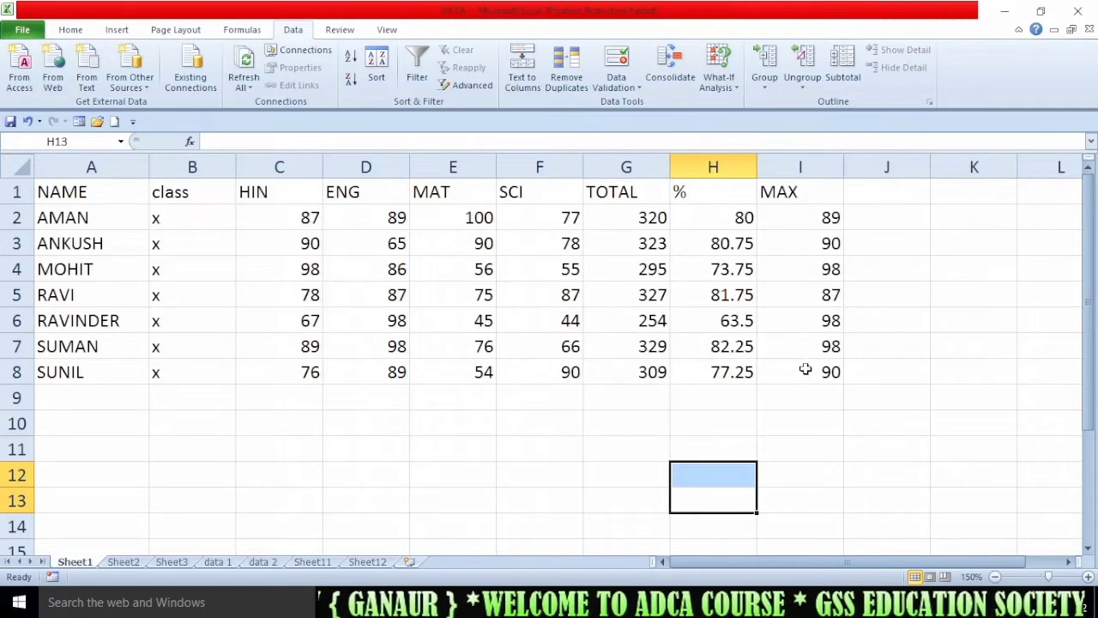
left_click(827, 445)
left_click(707, 458)
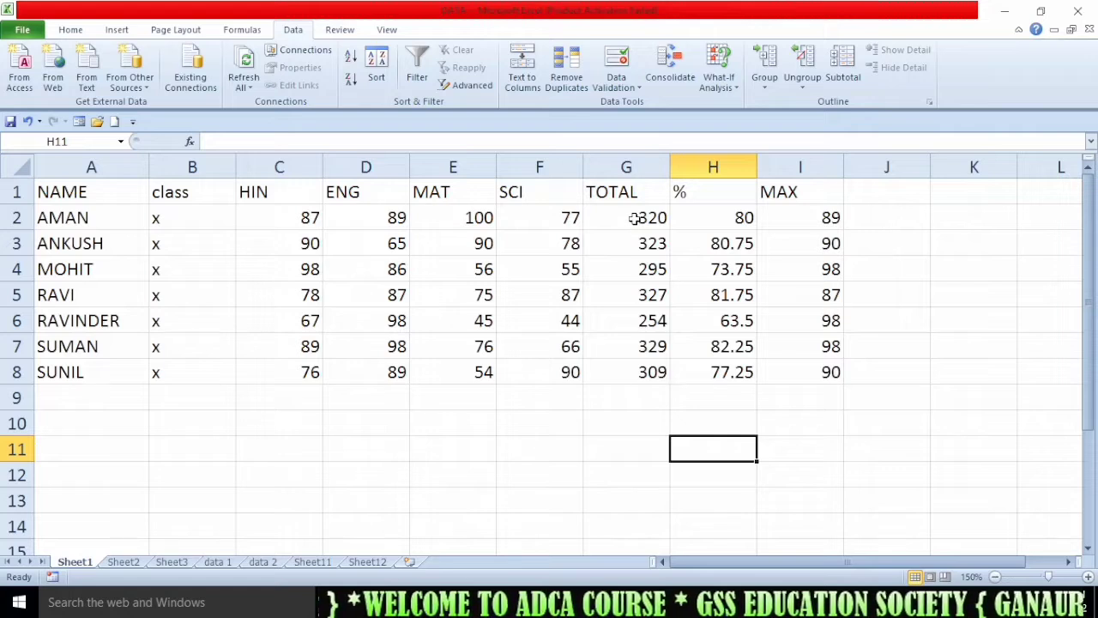
left_click(731, 85)
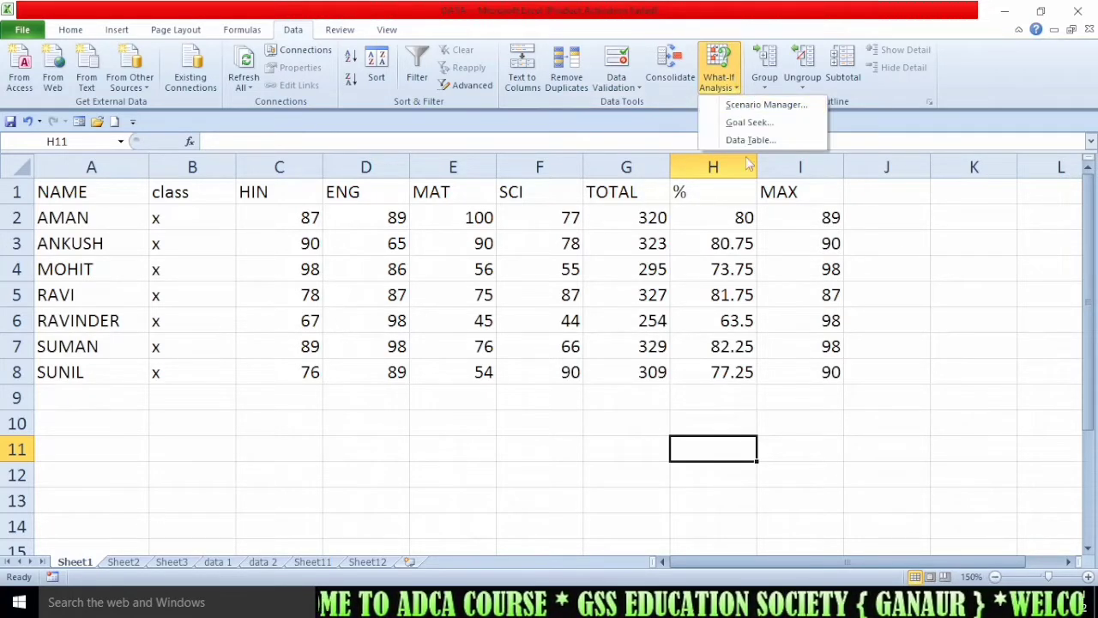
left_click(826, 447)
Clear the consolidated values in G2:I8 and set the MAT mark in E2 to 56
left_click_drag(640, 216, 824, 368)
key("Delete")
left_click(667, 390)
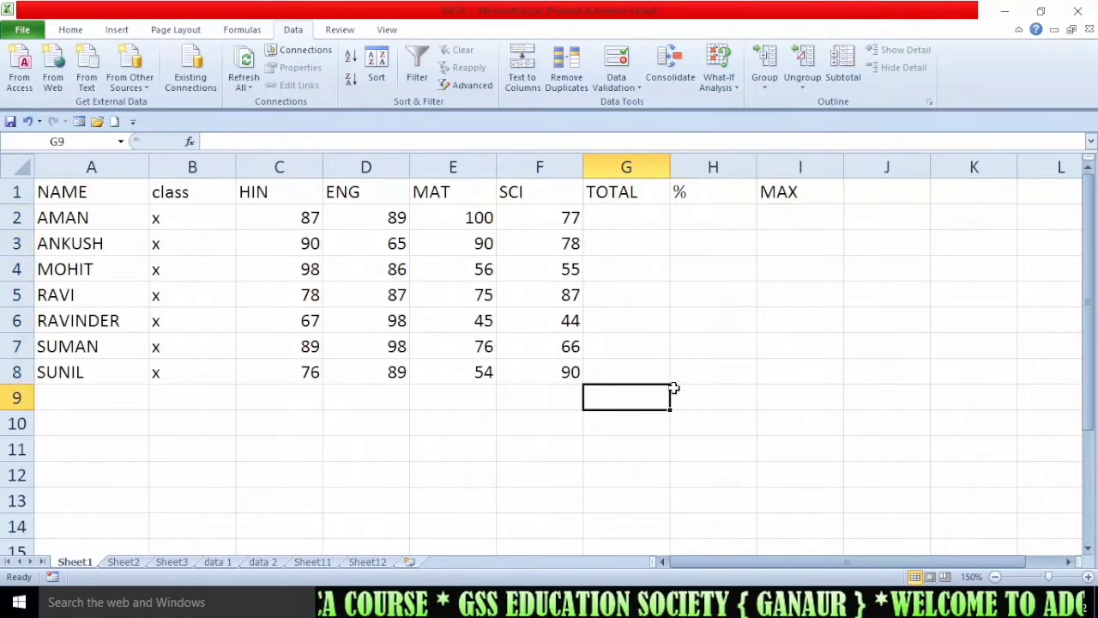
left_click(635, 225)
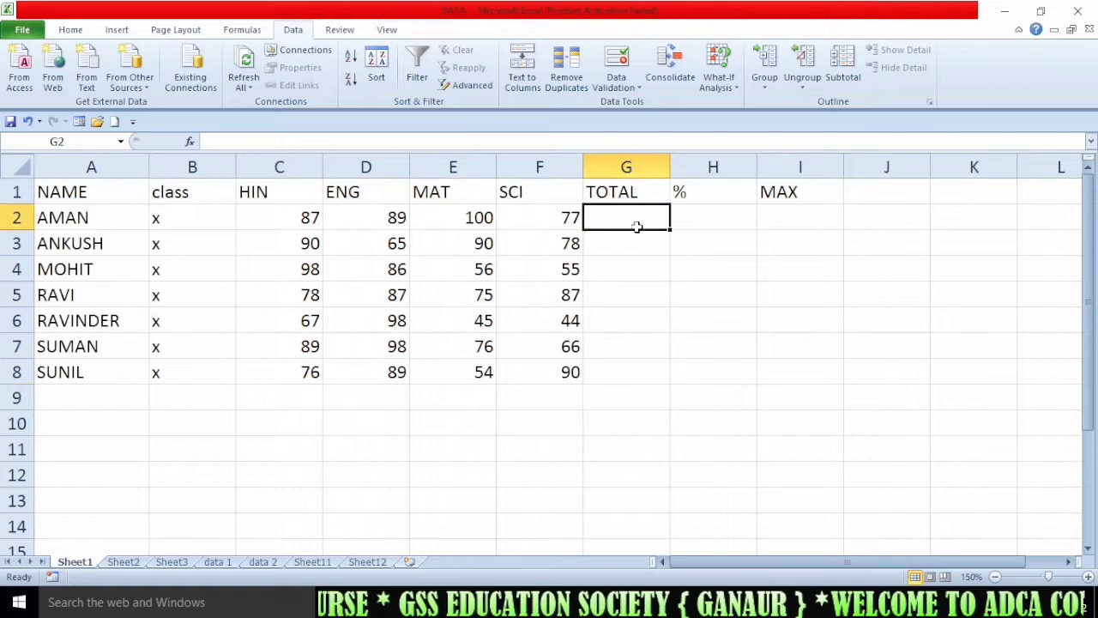
left_click(485, 221)
type("56")
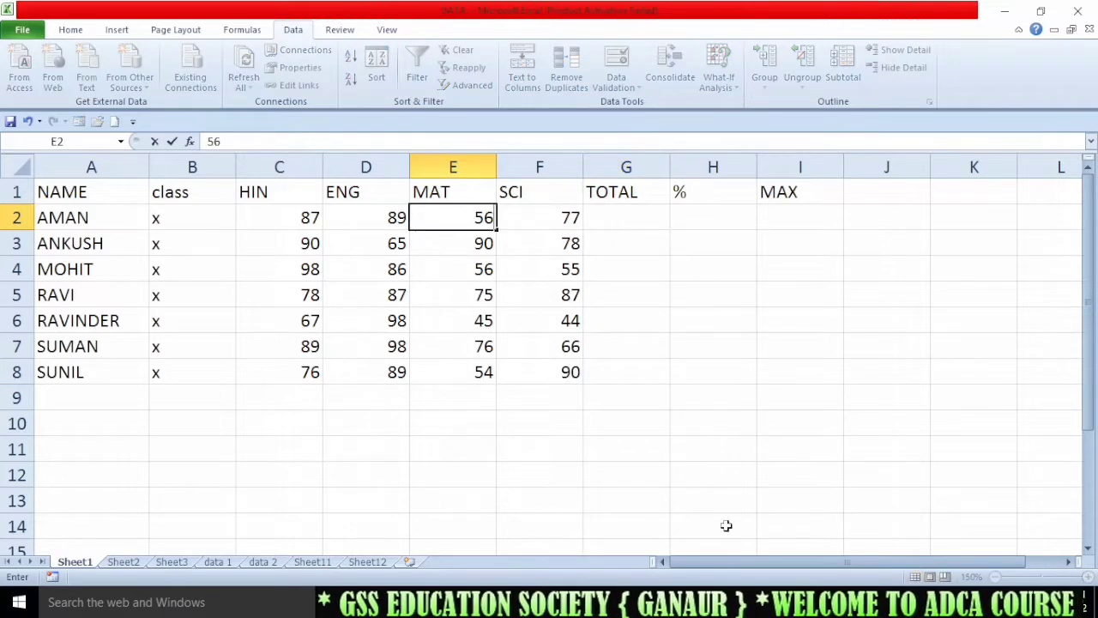
left_click_drag(734, 500, 731, 476)
Fill the TOTAL cells G2:G8 with AutoSum row totals of the marks in columns C to F
left_click(613, 221)
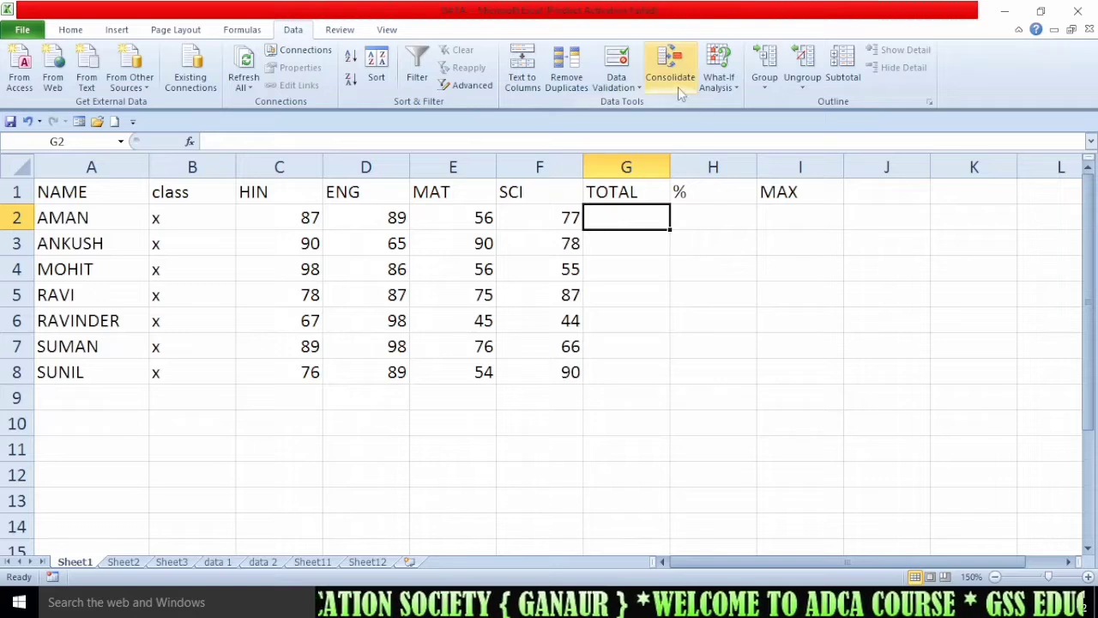
left_click(612, 365)
left_click_drag(312, 219, 637, 376)
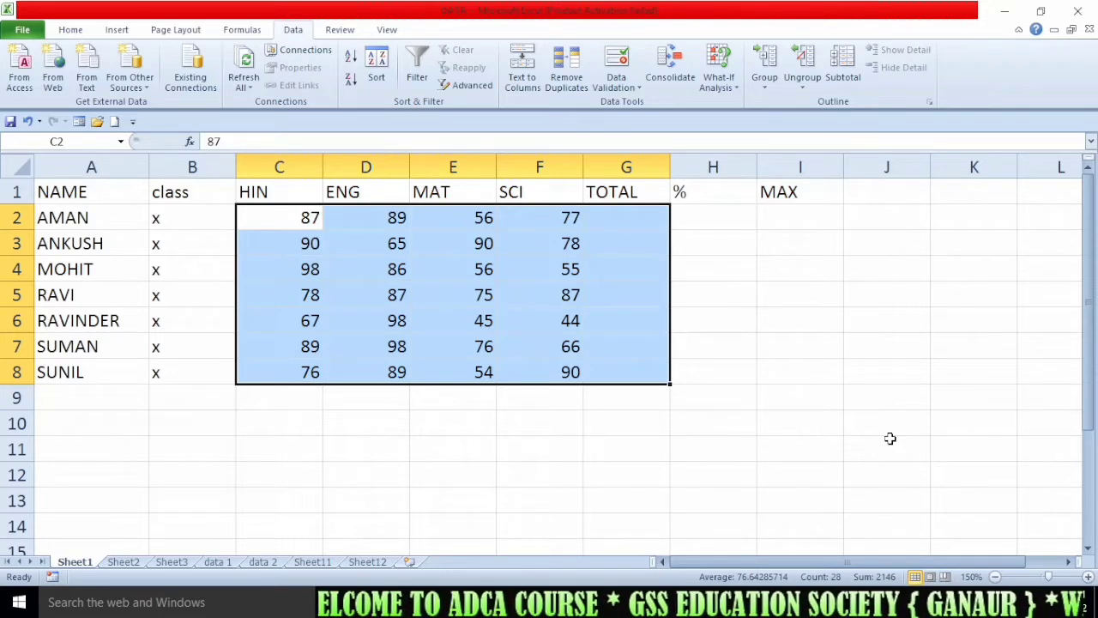
key("alt")
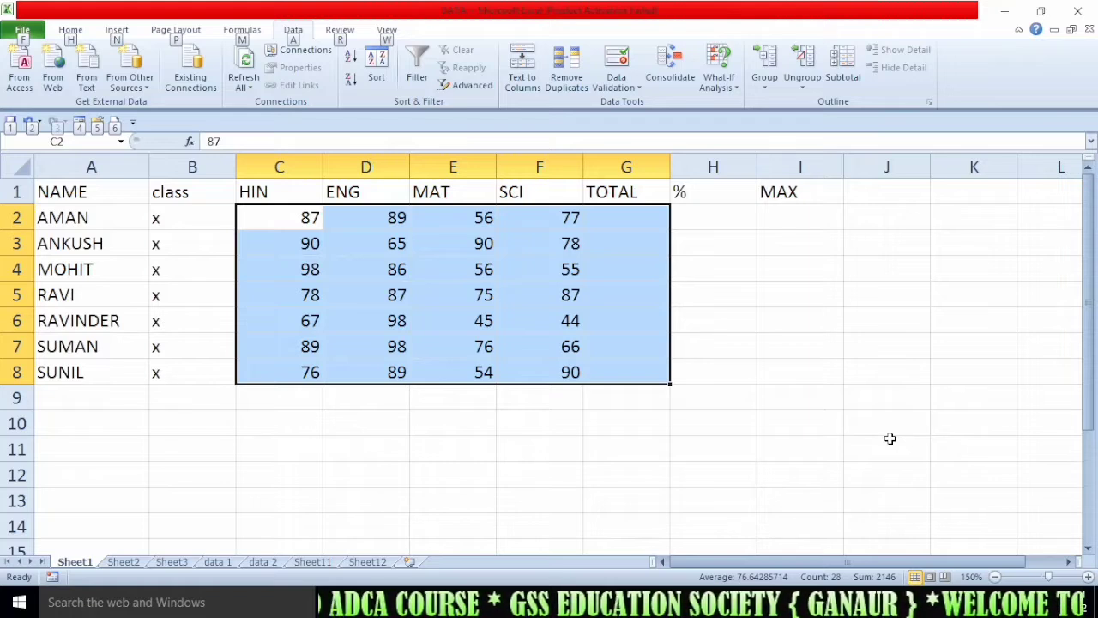
key("alt+=")
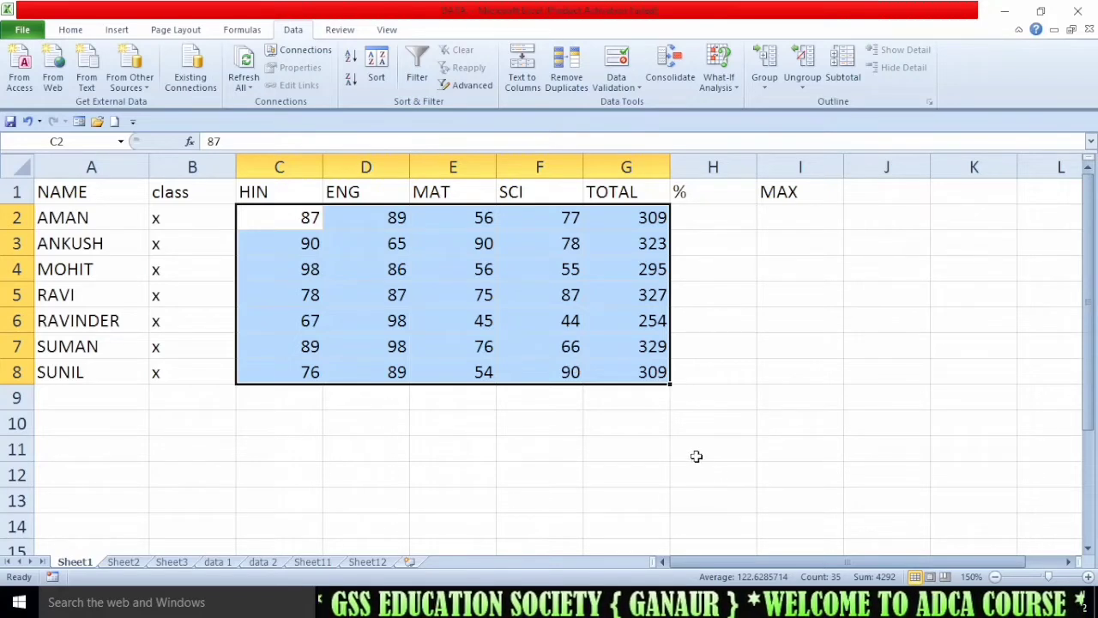
left_click(744, 457)
Examine the What-If Analysis options, the total formulas in G4 and G3, and the ENG mark in D3
left_click(703, 215)
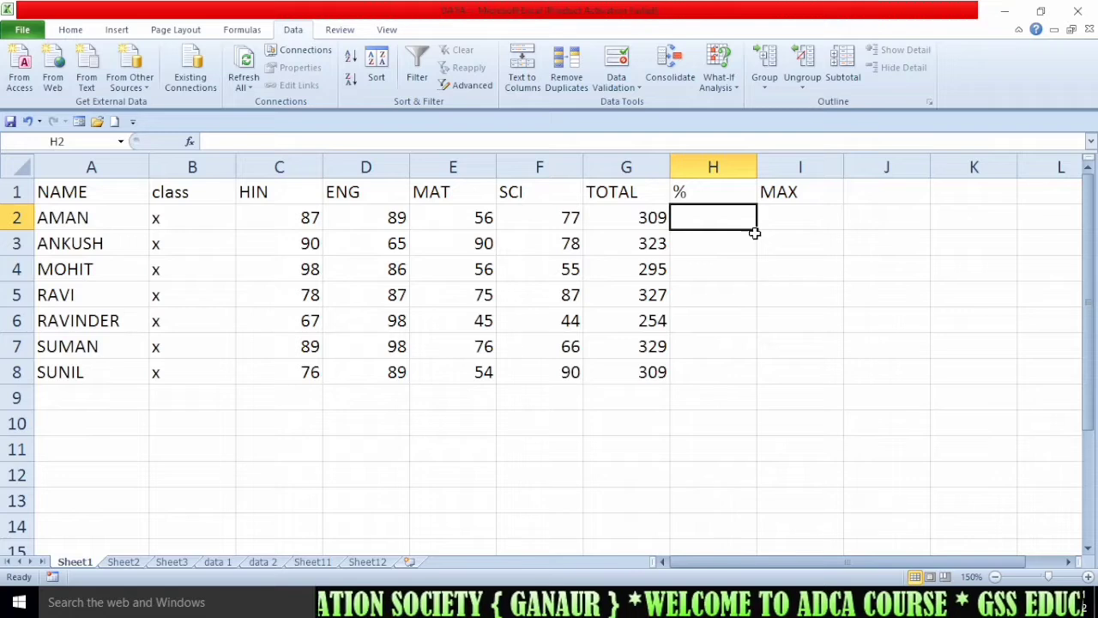
left_click(719, 73)
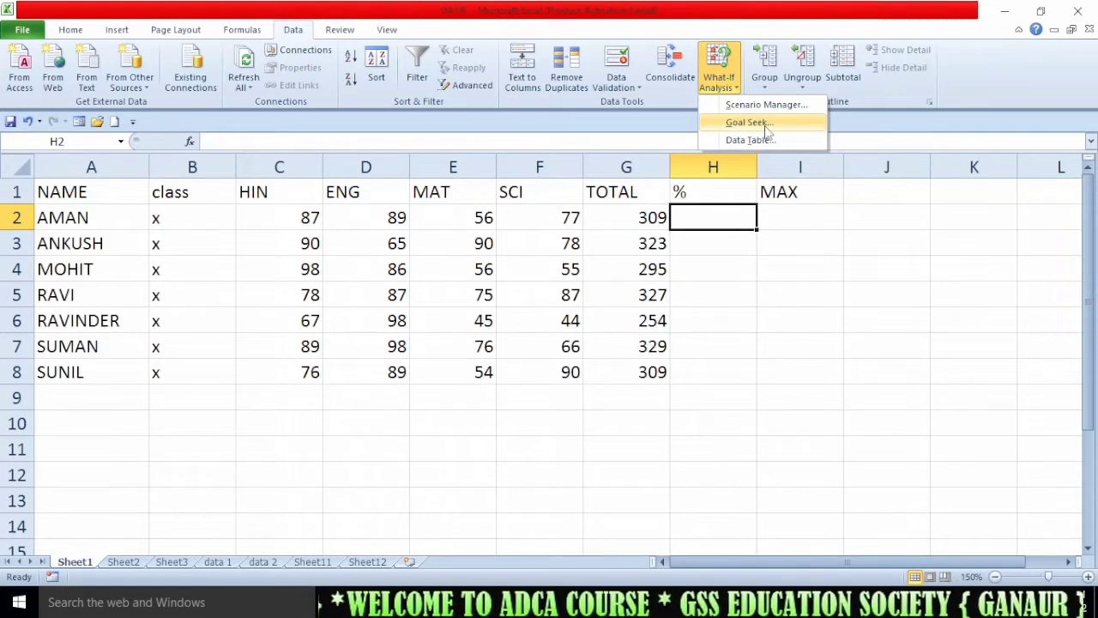
left_click(695, 294)
left_click(626, 259)
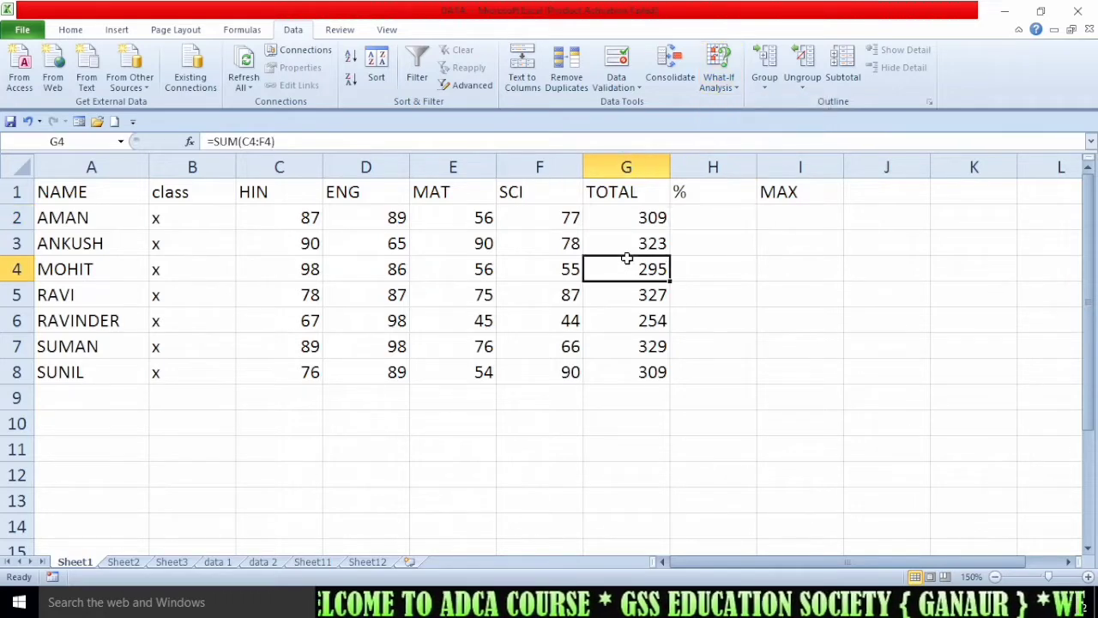
left_click(663, 249)
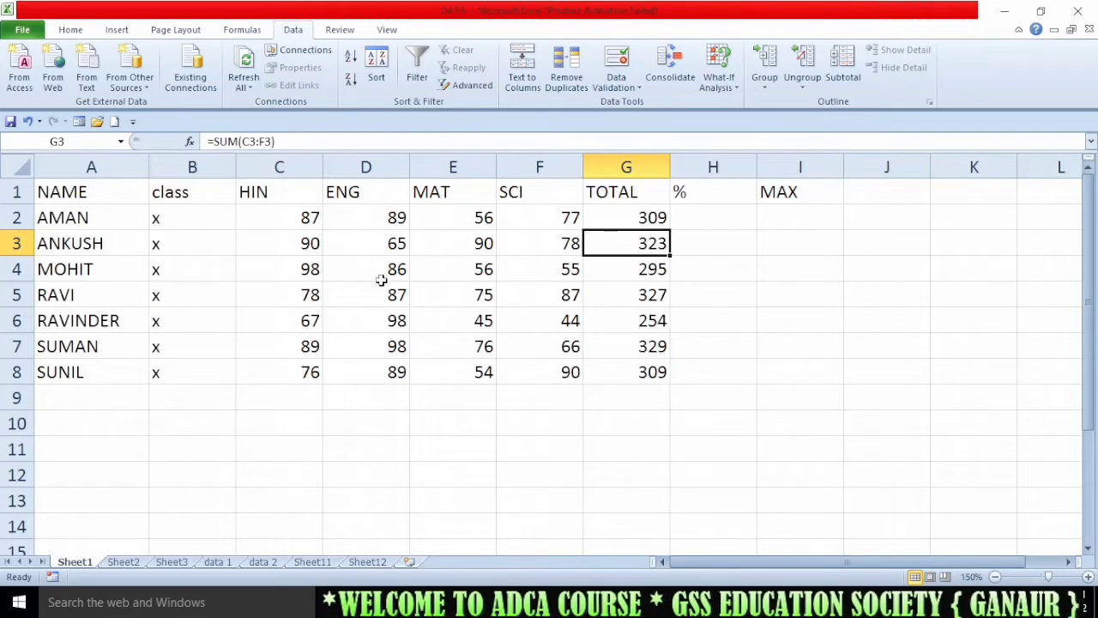
left_click(388, 248)
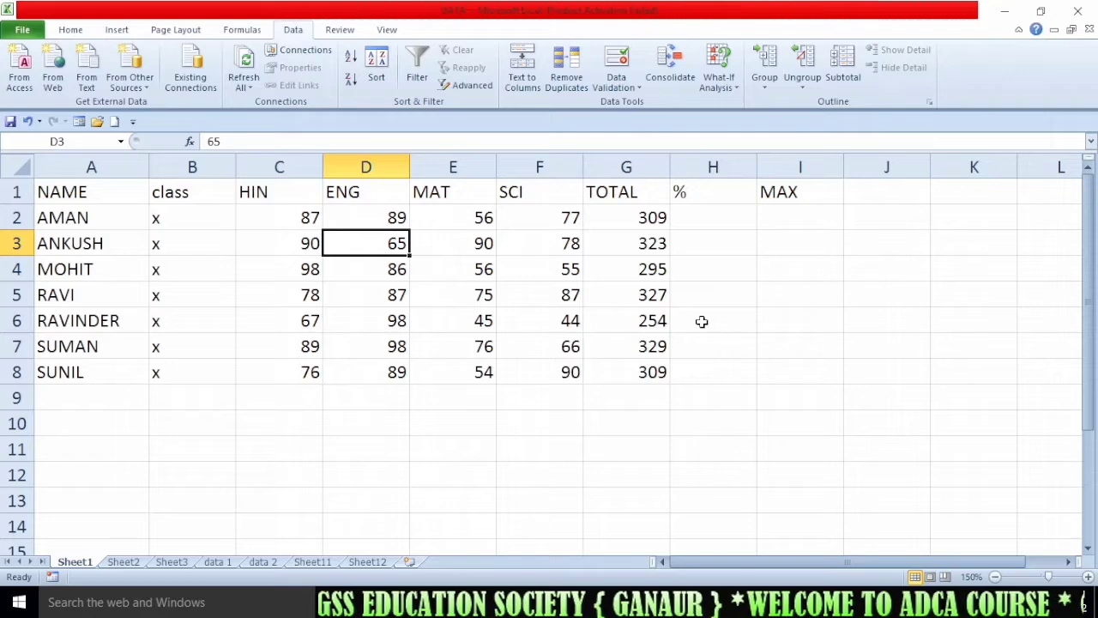
Use Goal Seek to bring the total in G3 to 345 by changing the ENG mark in D3
left_click(652, 245)
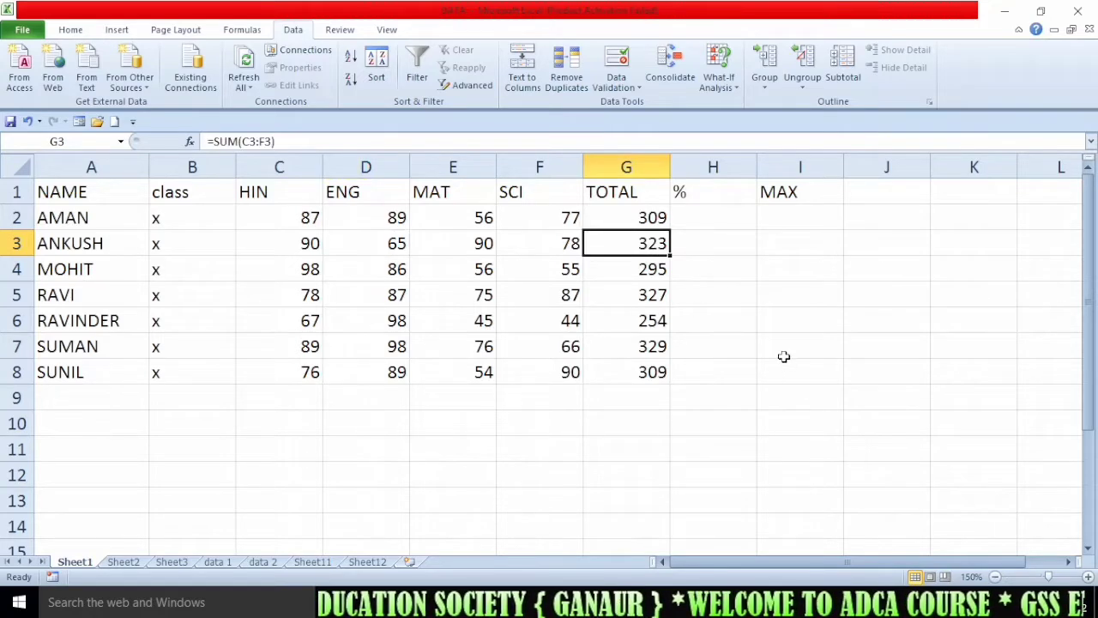
left_click(719, 68)
left_click(736, 124)
left_click_drag(826, 223, 757, 209)
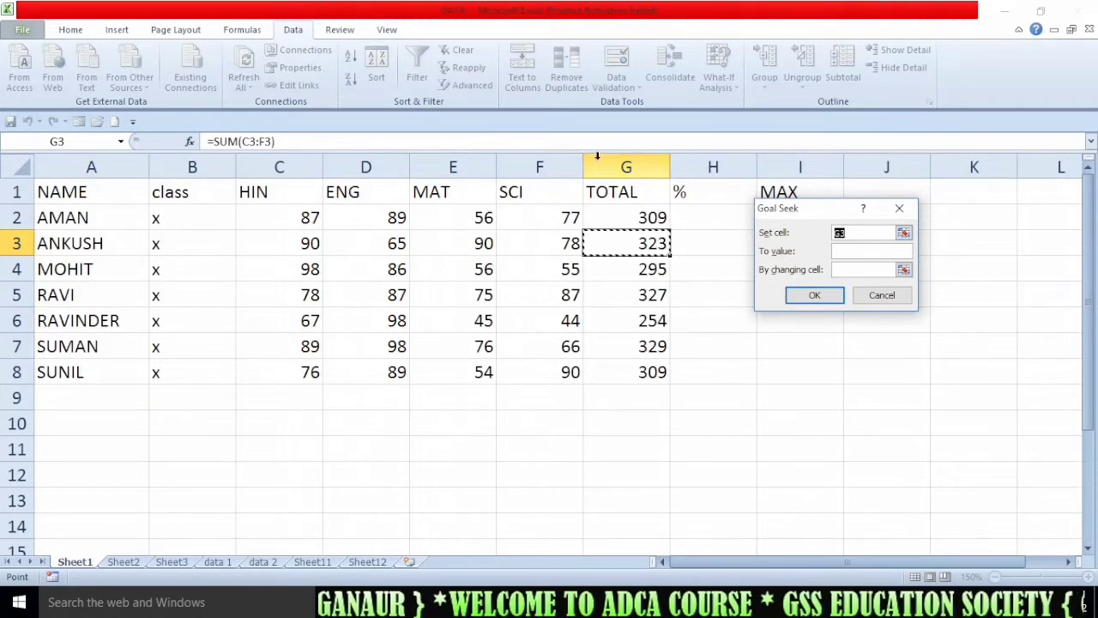
type("G3")
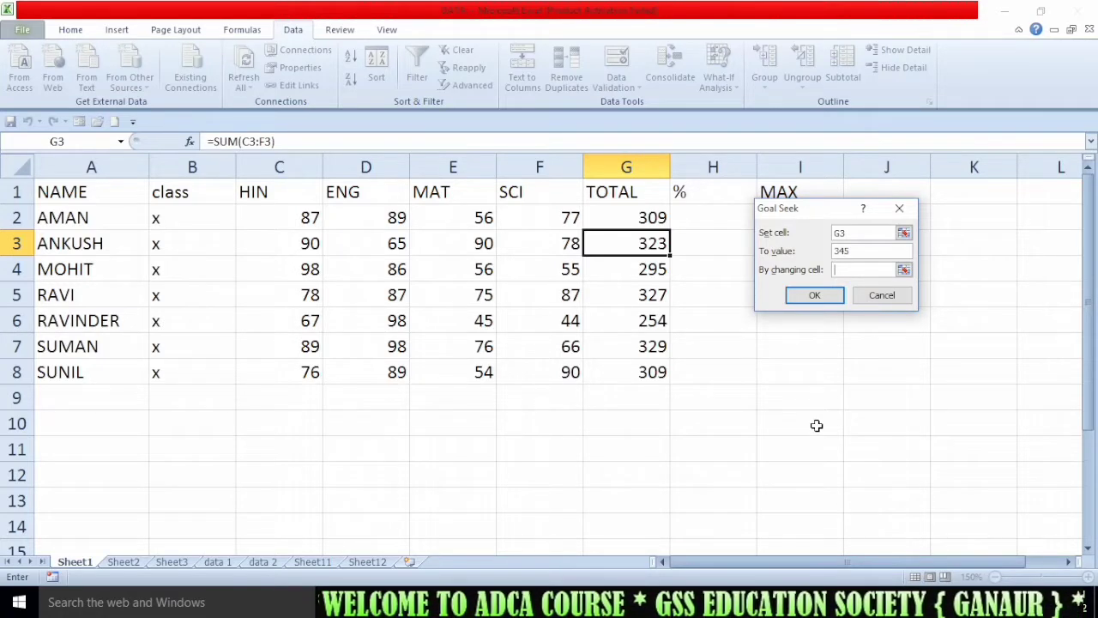
left_click(870, 251)
left_click(853, 268)
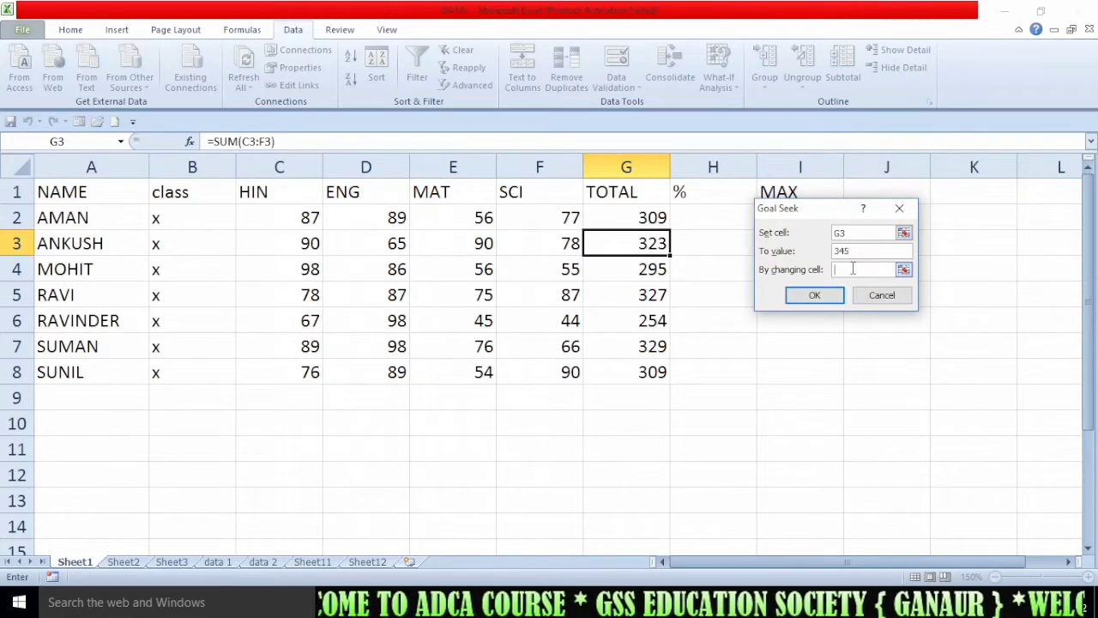
left_click(395, 244)
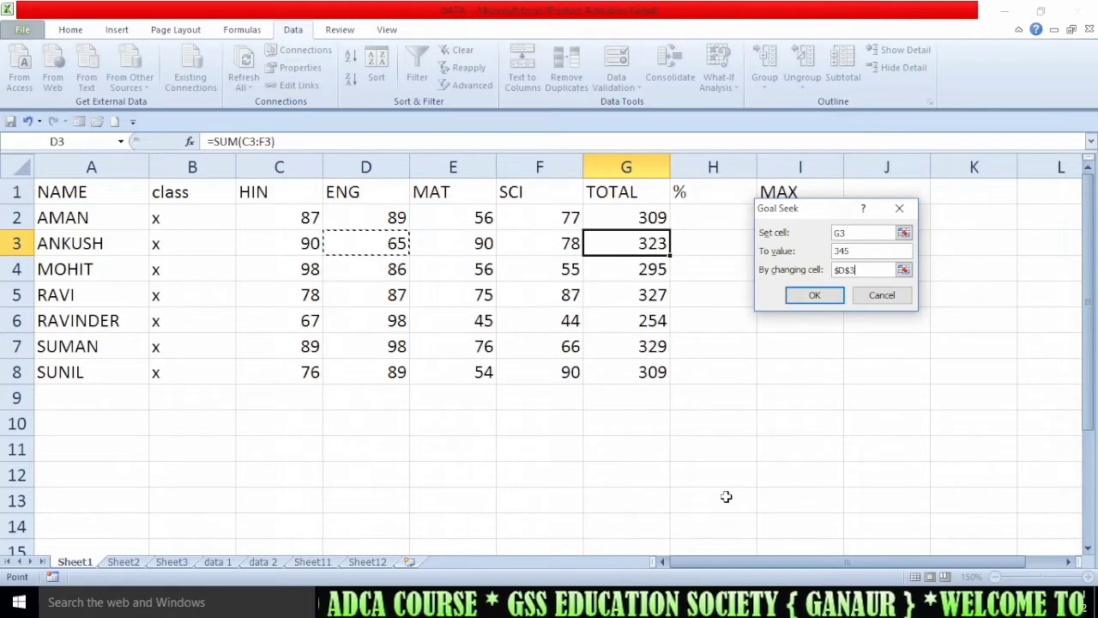
left_click(807, 294)
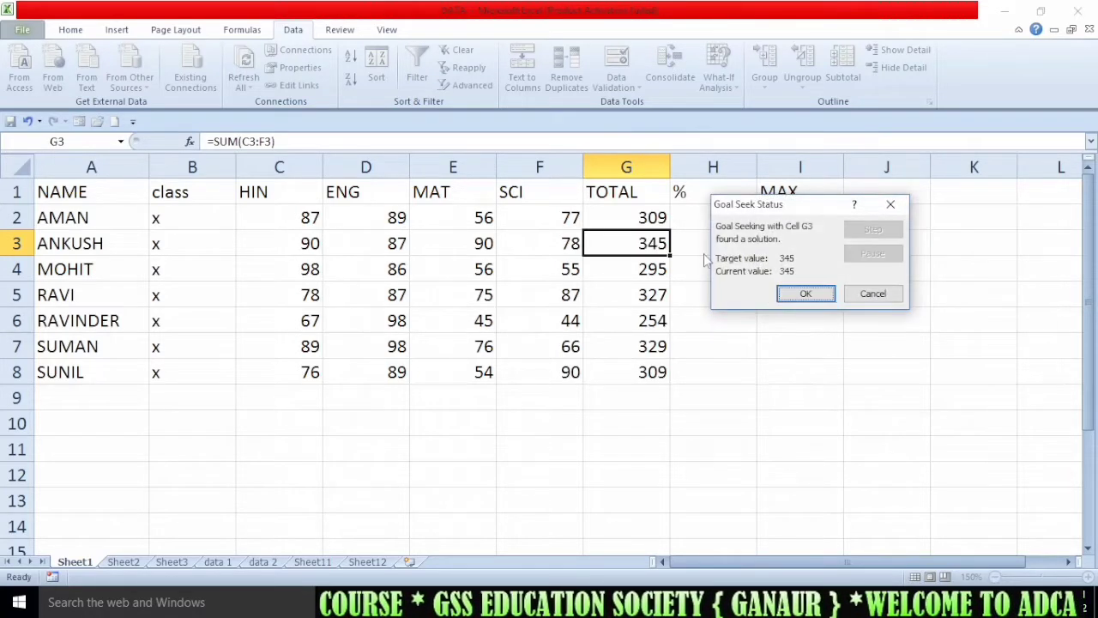
left_click(807, 294)
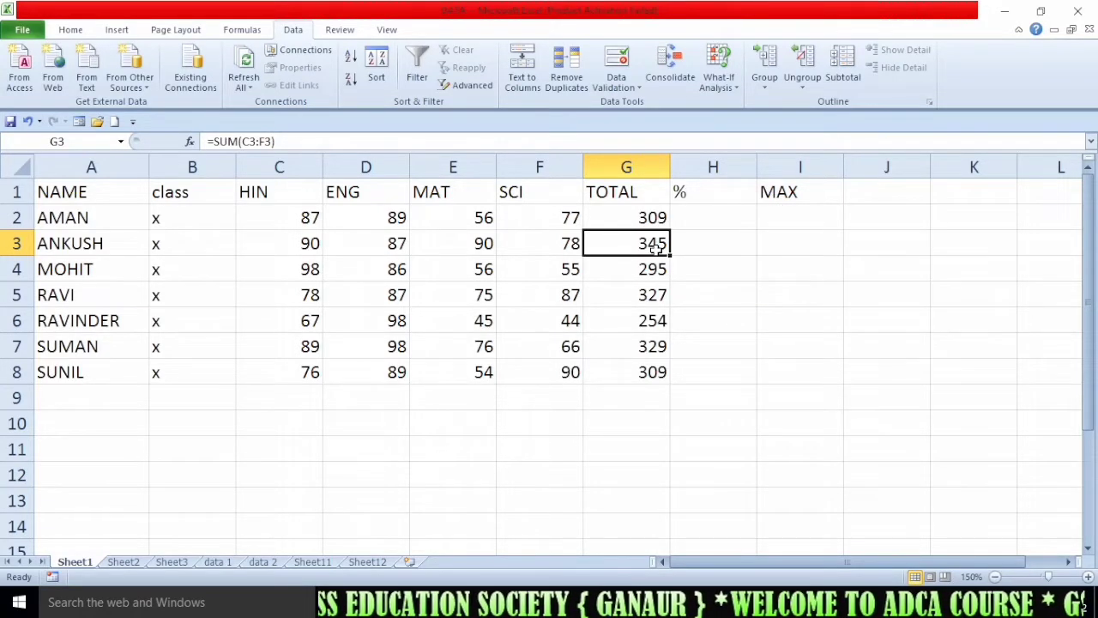
left_click(721, 299)
left_click(655, 247)
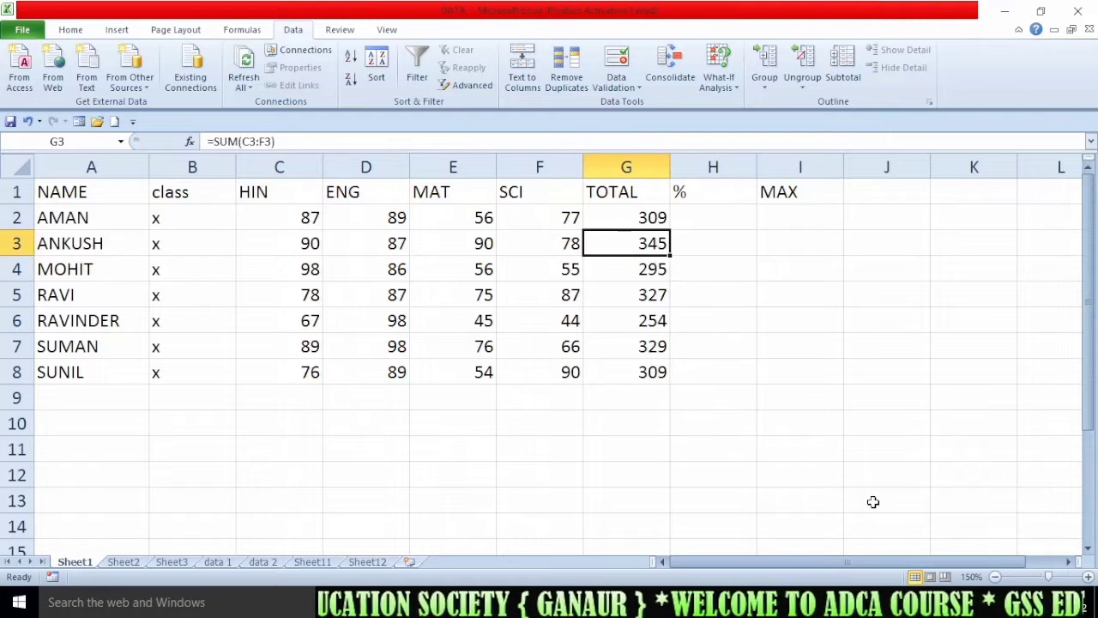
Use Goal Seek to bring the total in G2 to 292 by changing the ENG mark in D2
left_click(719, 79)
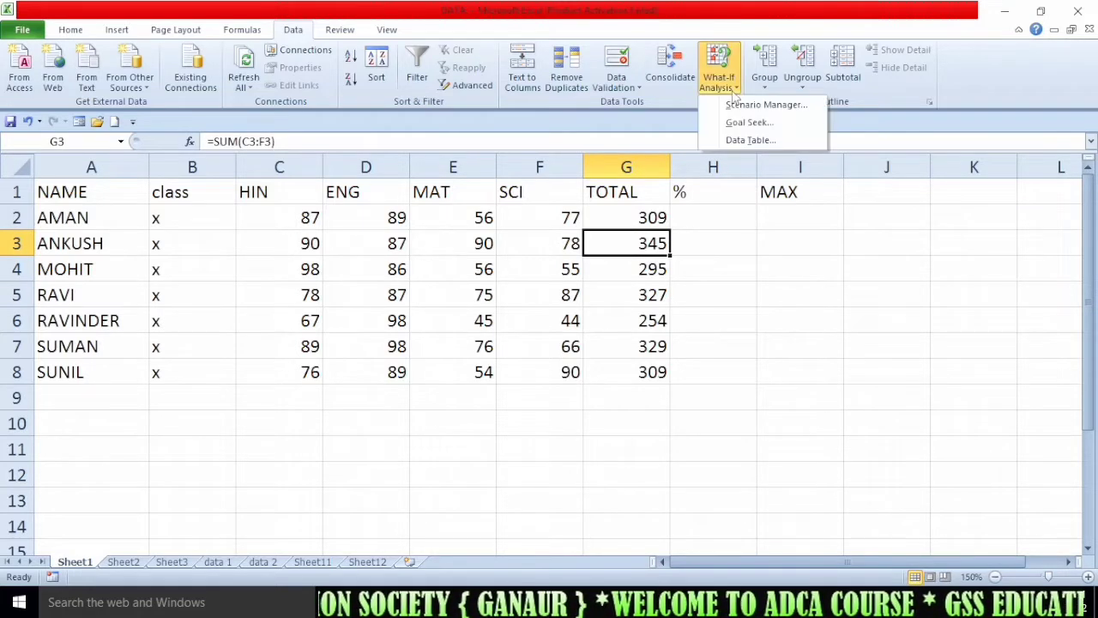
left_click(659, 235)
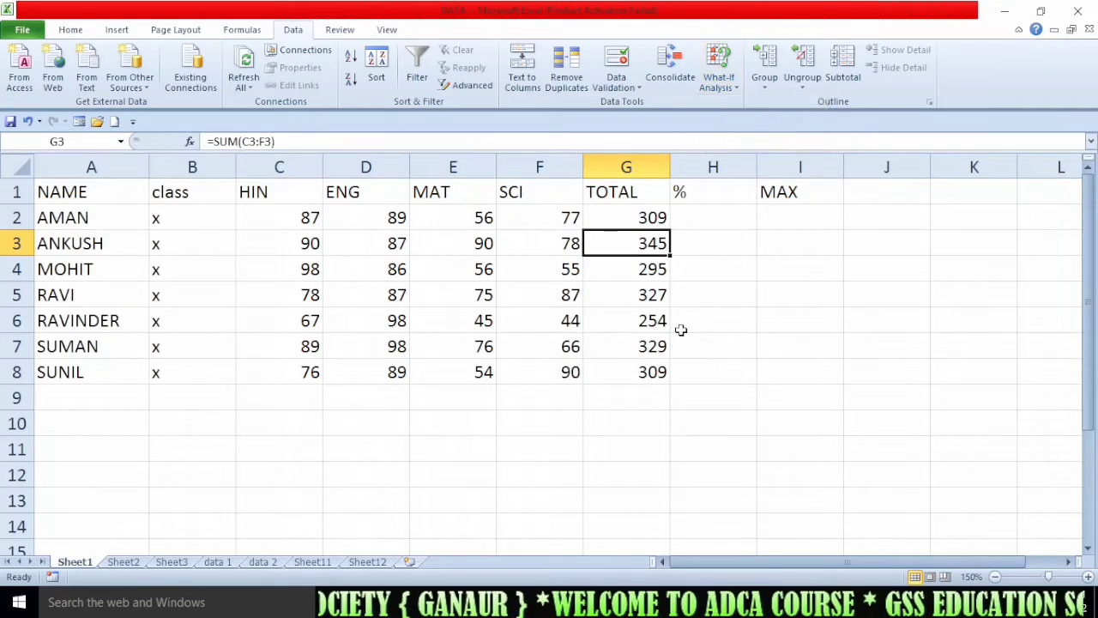
left_click(636, 212)
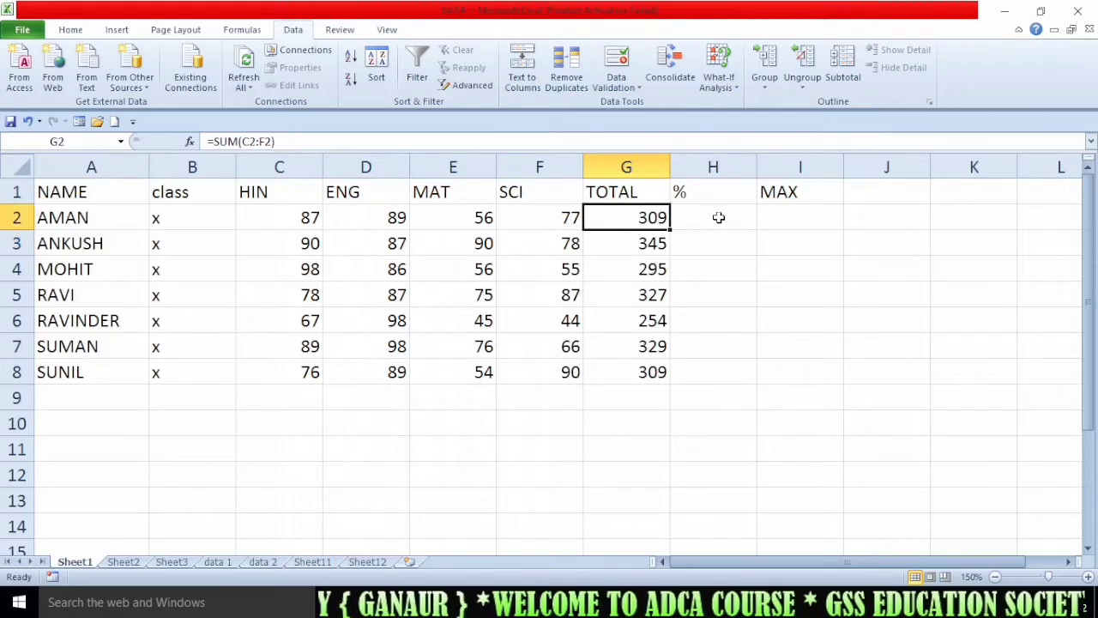
left_click(721, 79)
left_click(746, 122)
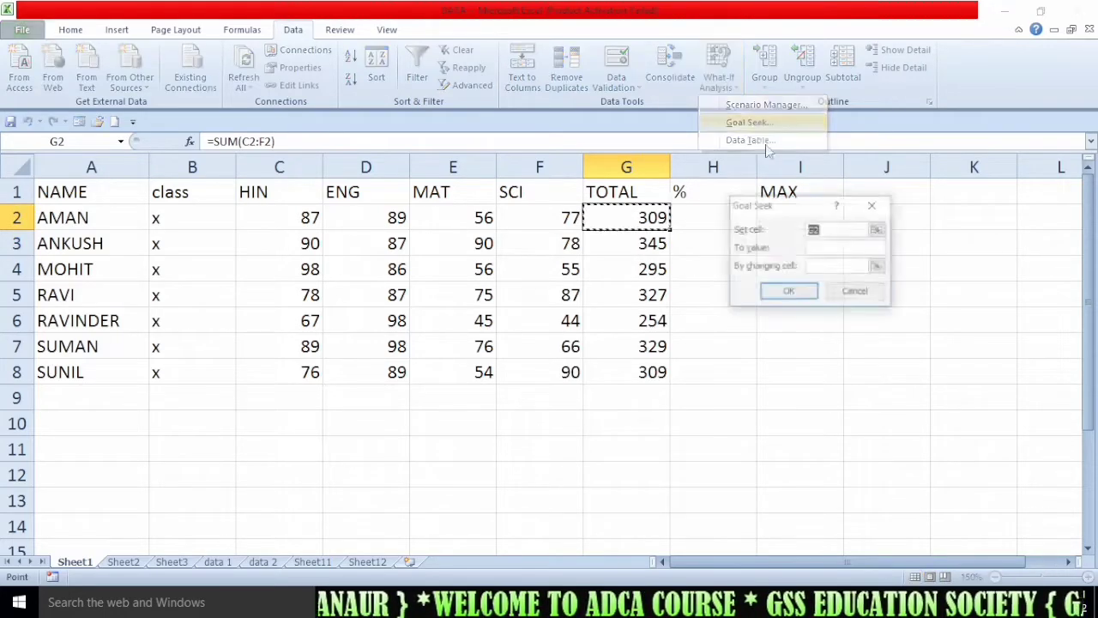
left_click(837, 287)
type("292")
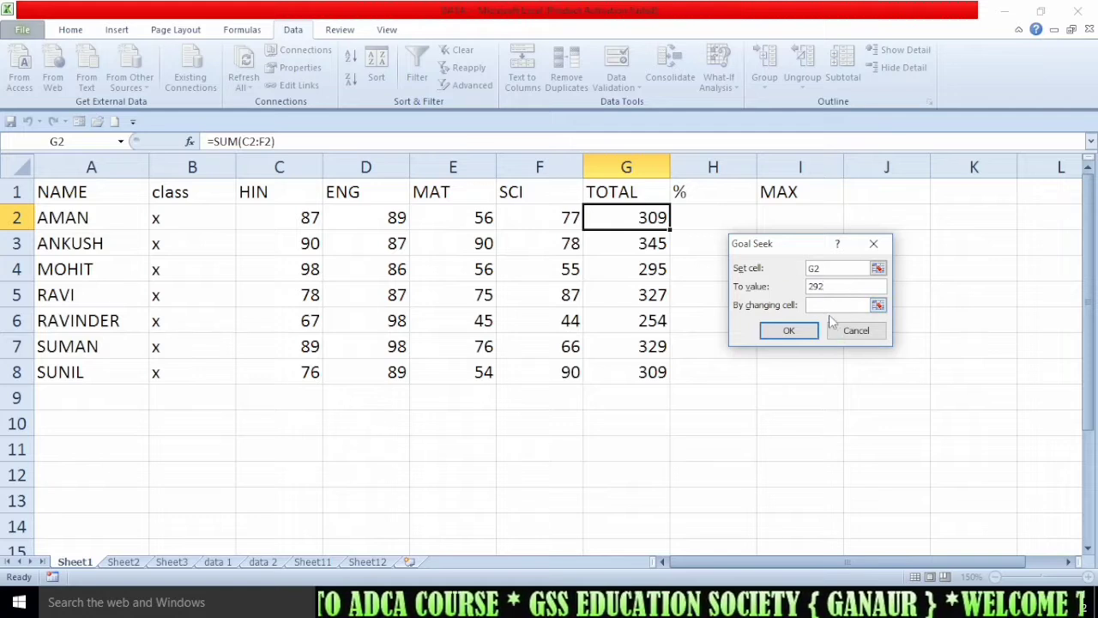
left_click(828, 306)
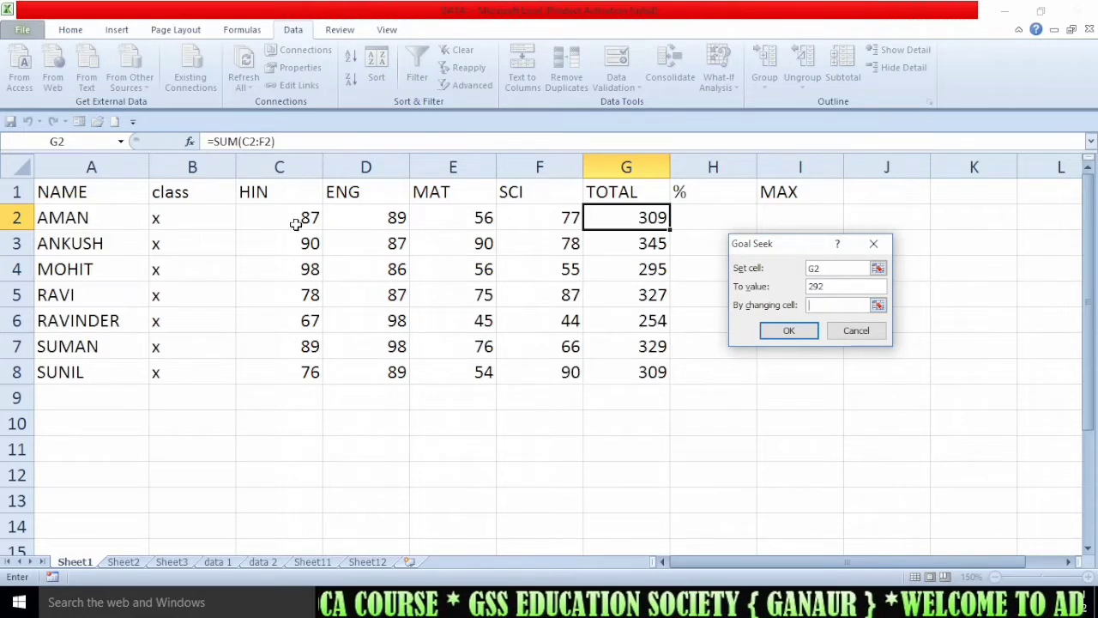
left_click(380, 220)
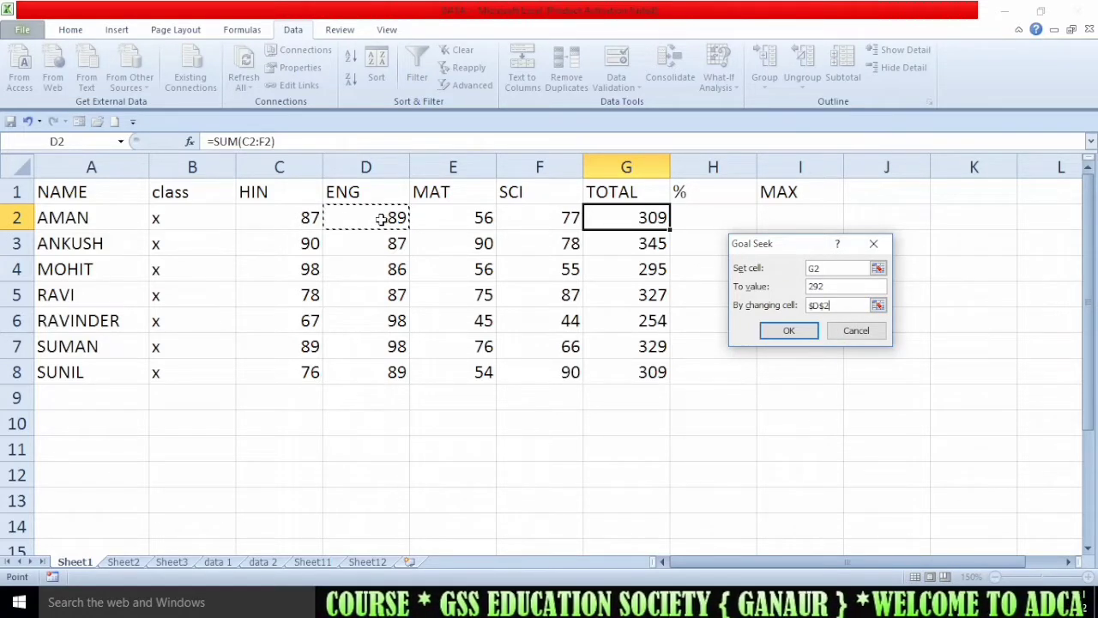
left_click(785, 331)
left_click(787, 328)
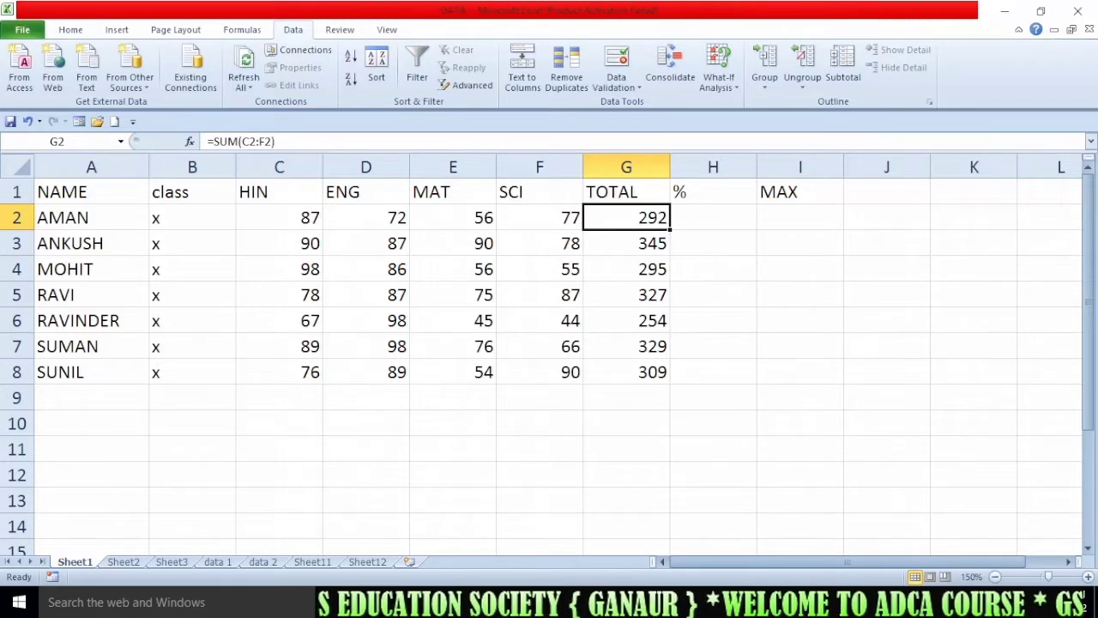
left_click(730, 89)
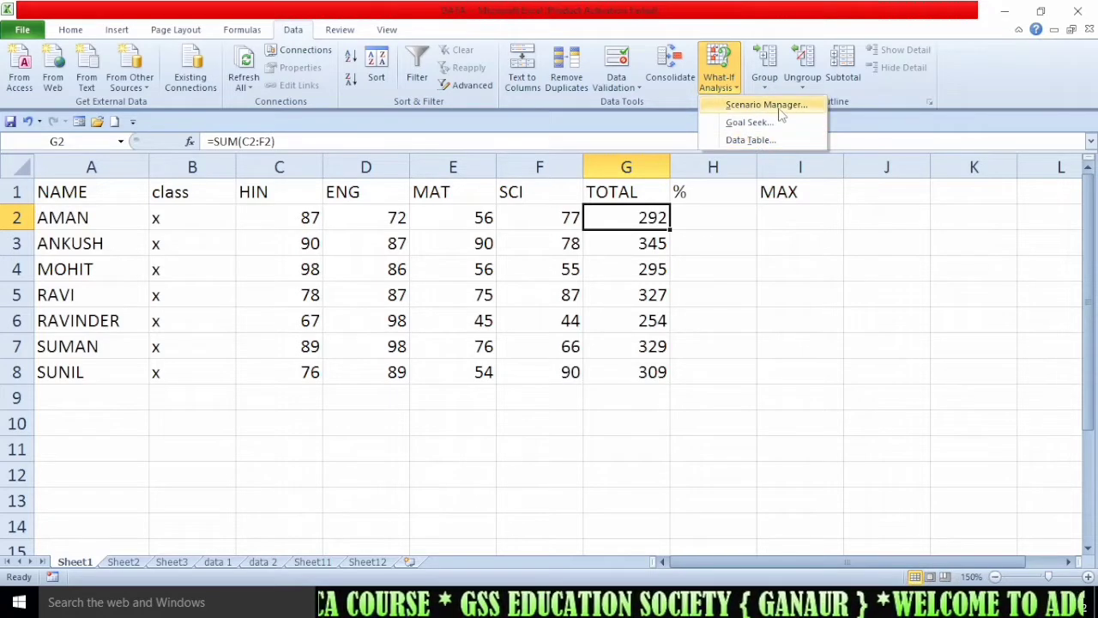
left_click(777, 430)
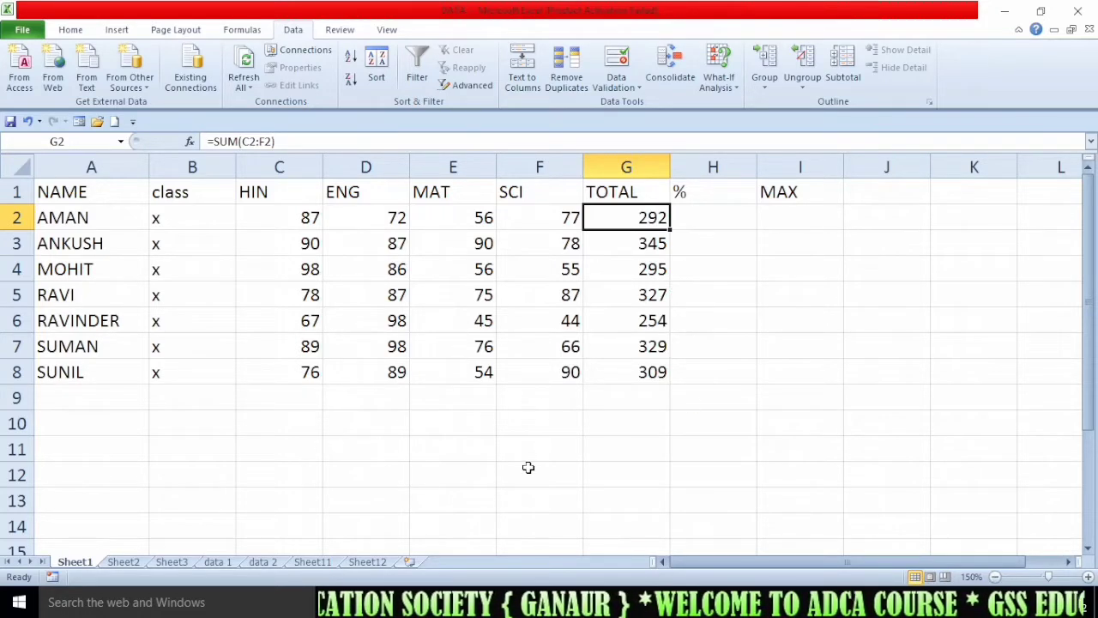
left_click(189, 474)
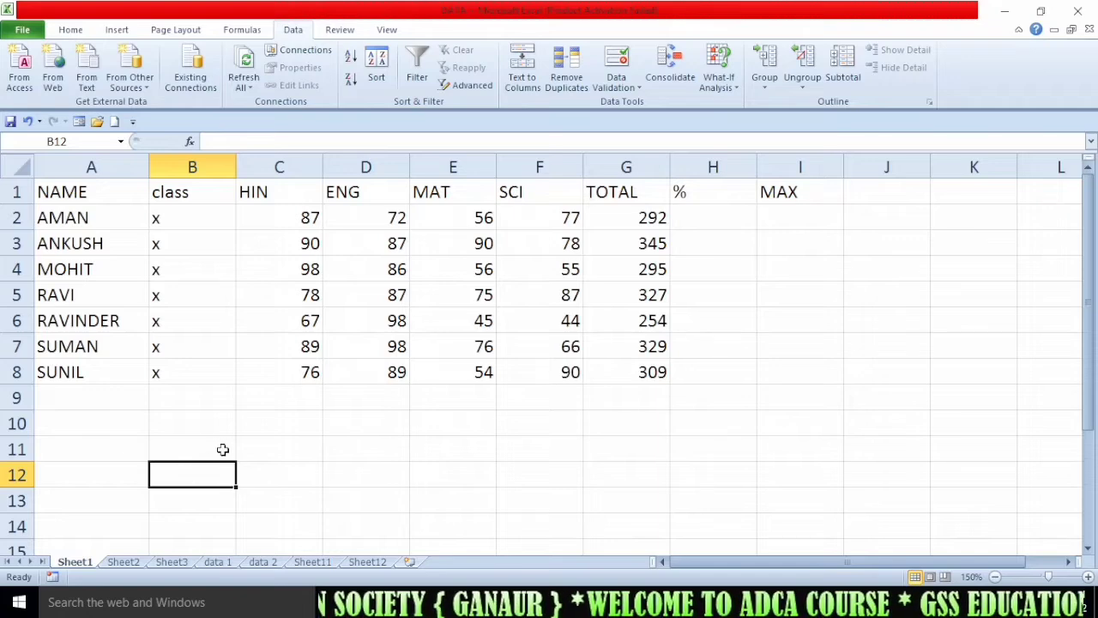
scroll(441, 510, "down", 1)
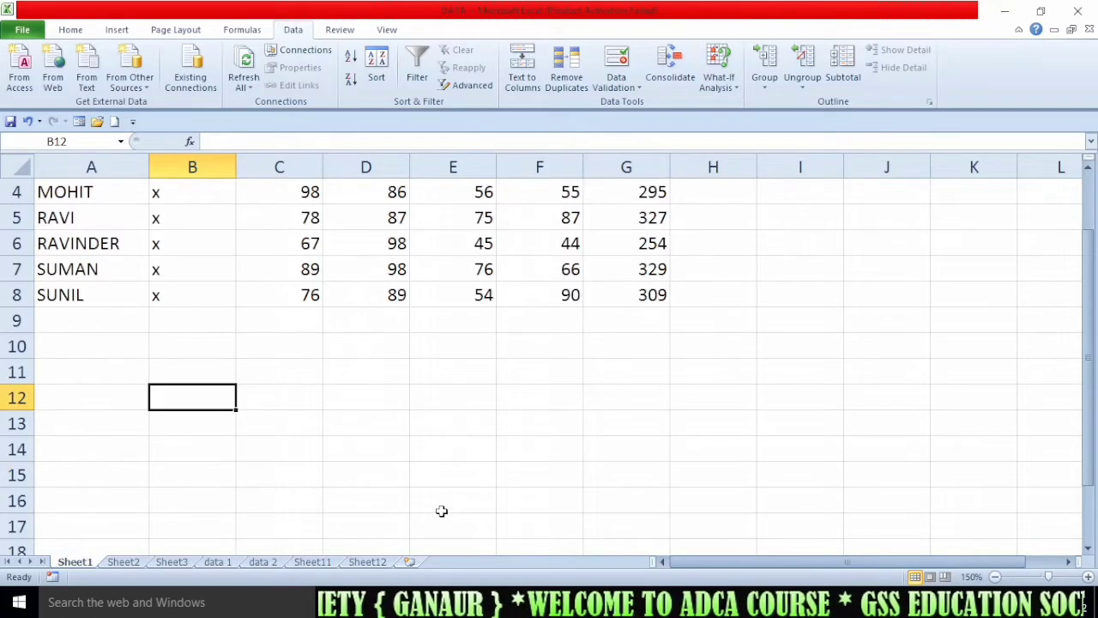
scroll(174, 466, "up", 1)
Start a price list below the marks table with LIST and 2020 in A12:B12 and the headings ITEM and RATE in A13:B13
scroll(214, 485, "down", 1)
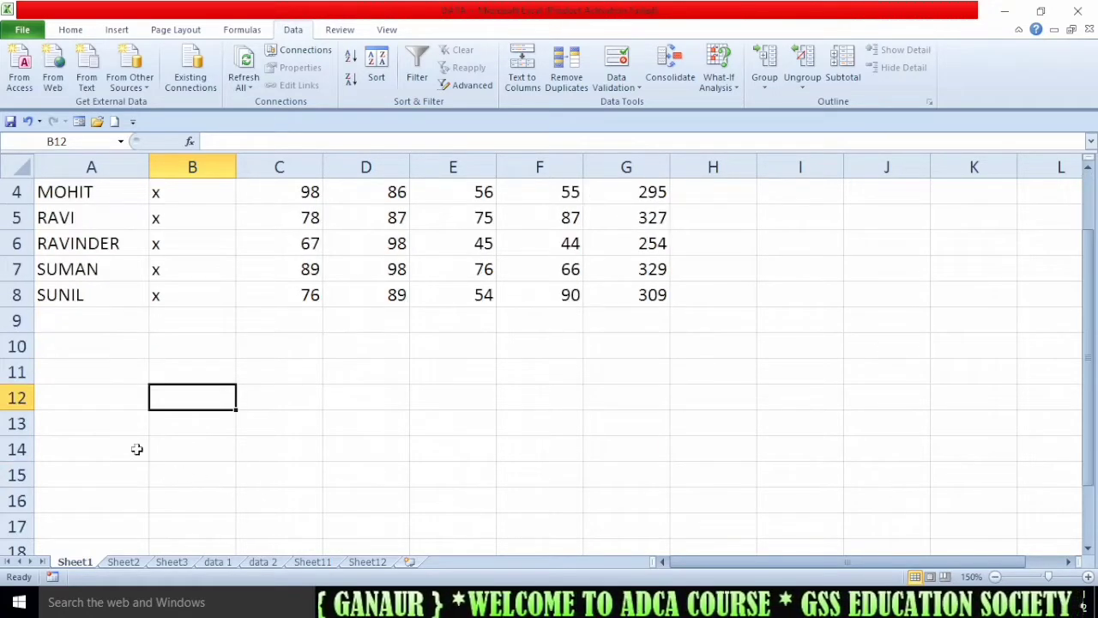
left_click(78, 400)
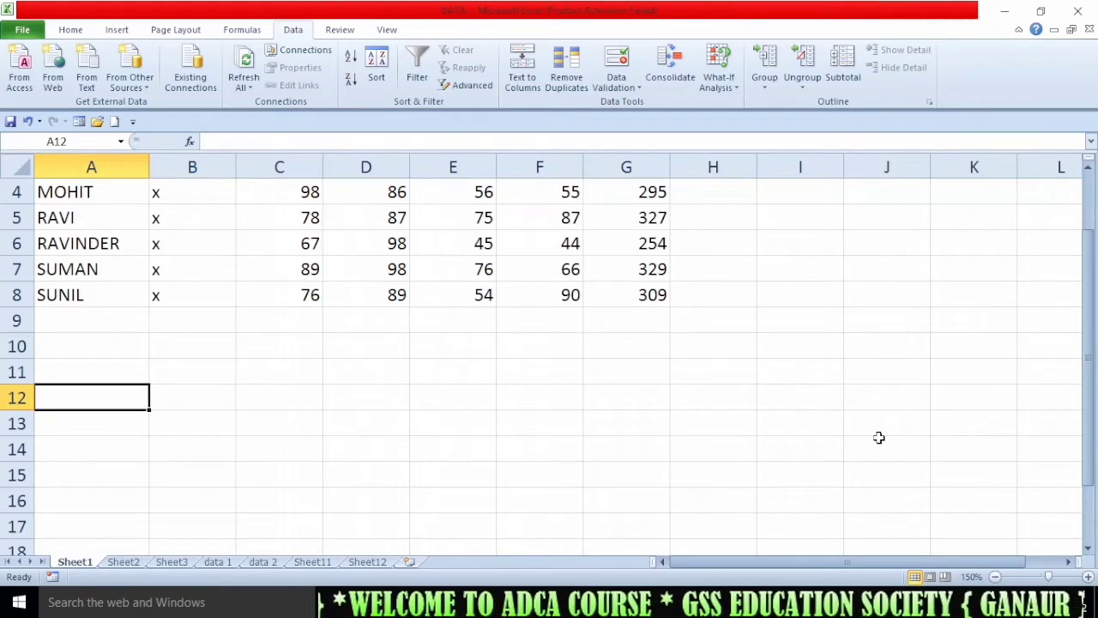
type("LIST")
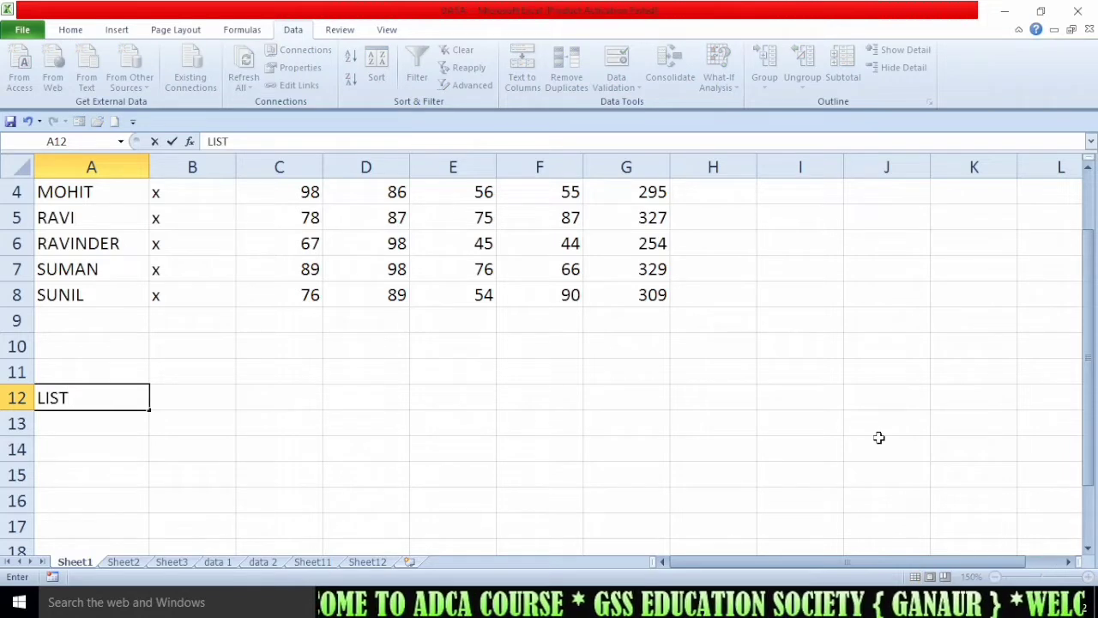
key("Tab")
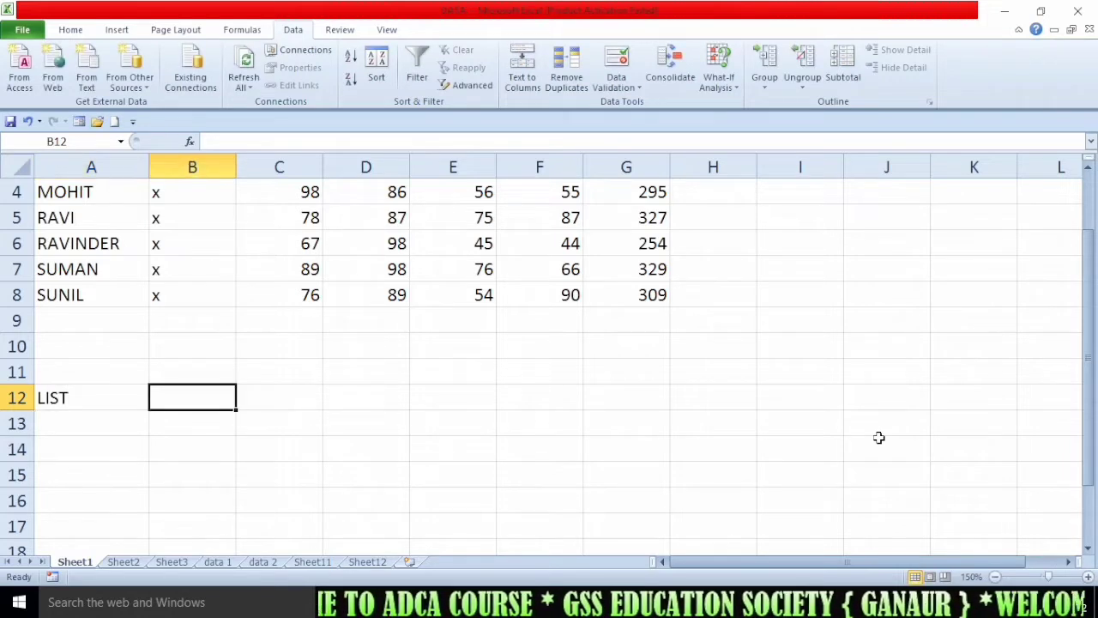
type("2020")
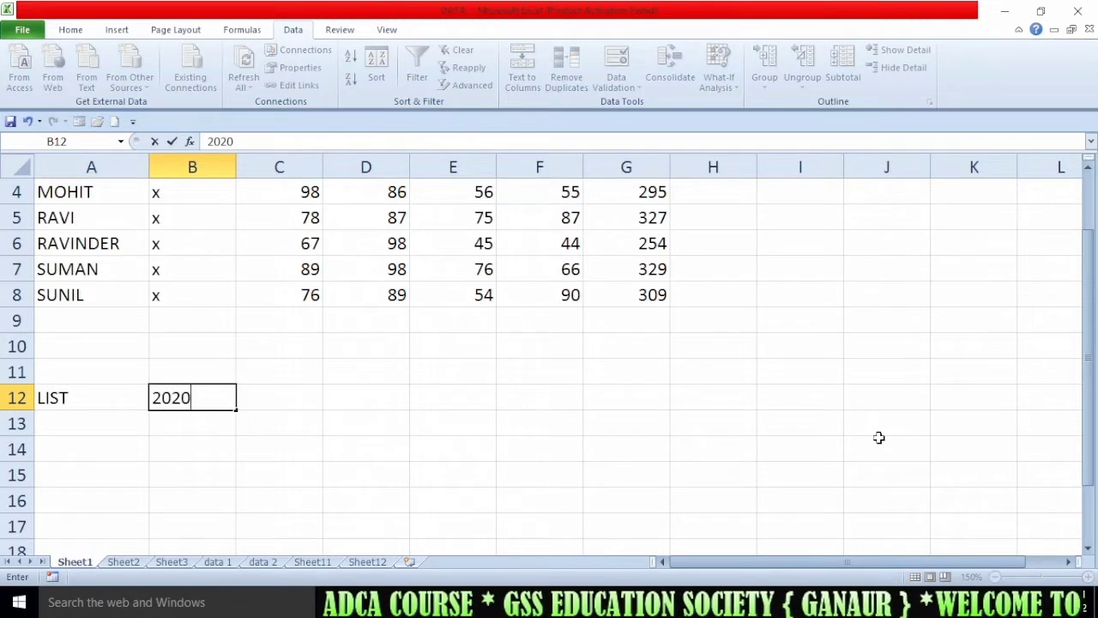
key("Return")
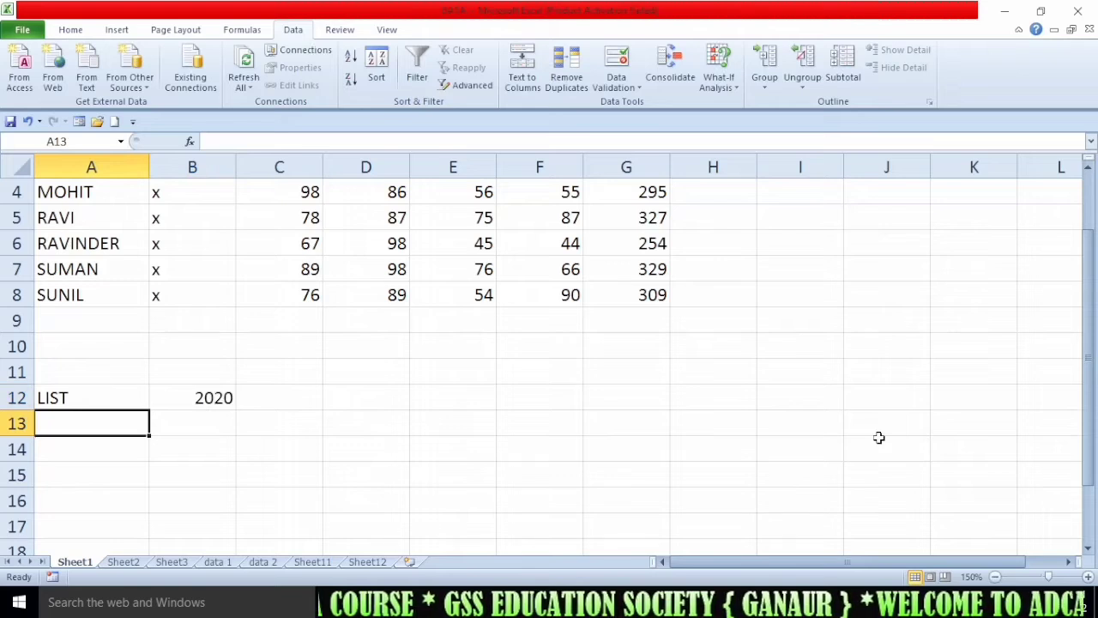
type("ITEM")
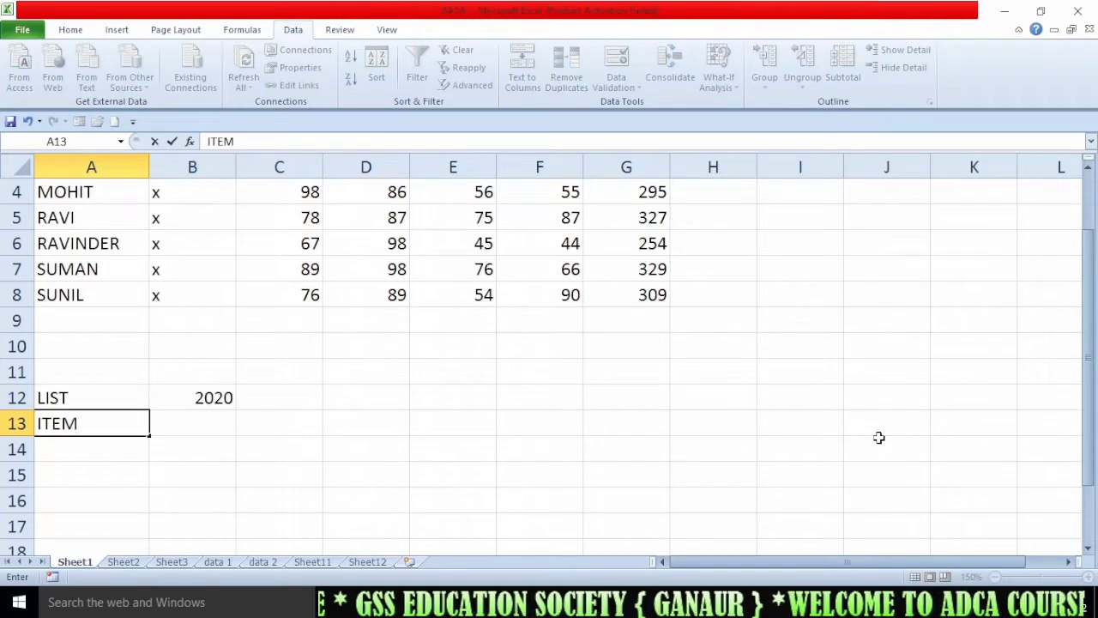
key("Tab")
type("RATE")
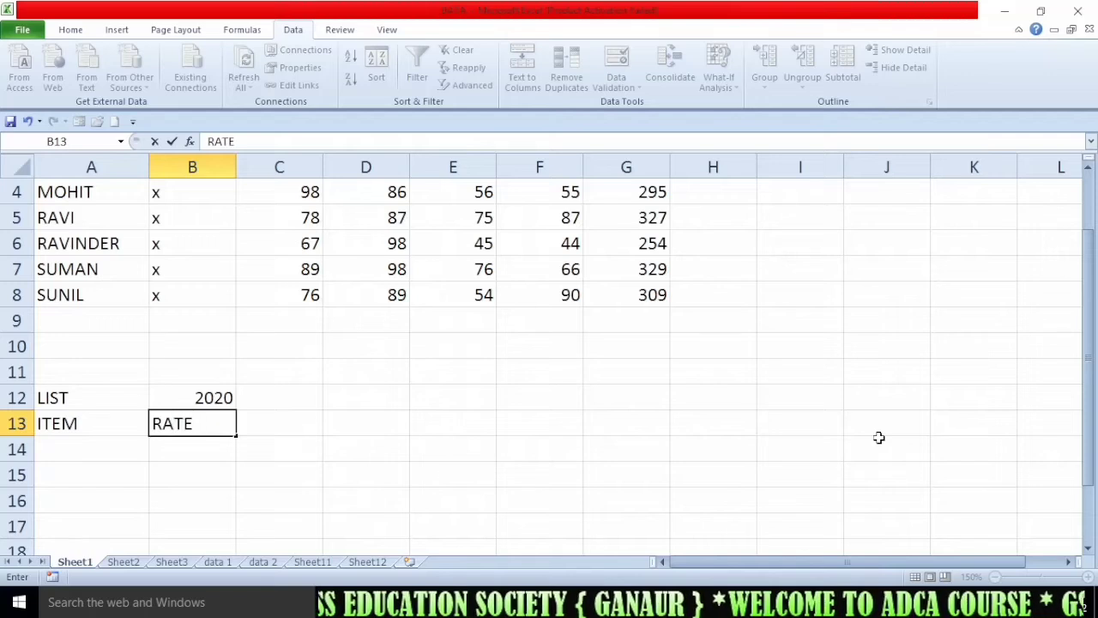
key("Return")
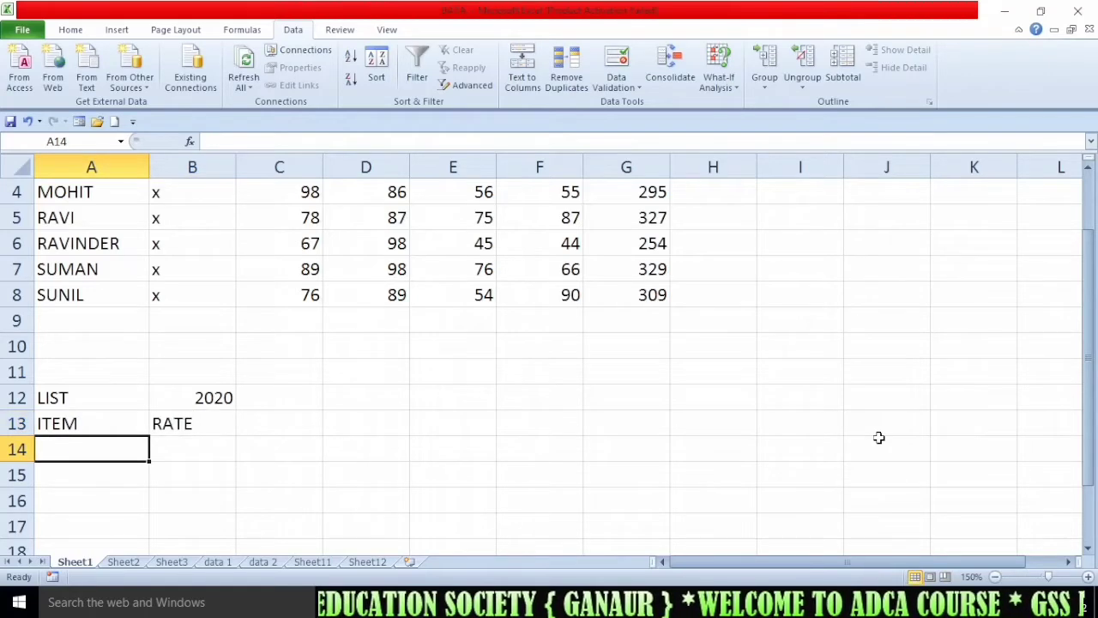
List the items laptop, printer, mouse and hdd in A14:A17 under the ITEM heading
type("laptop")
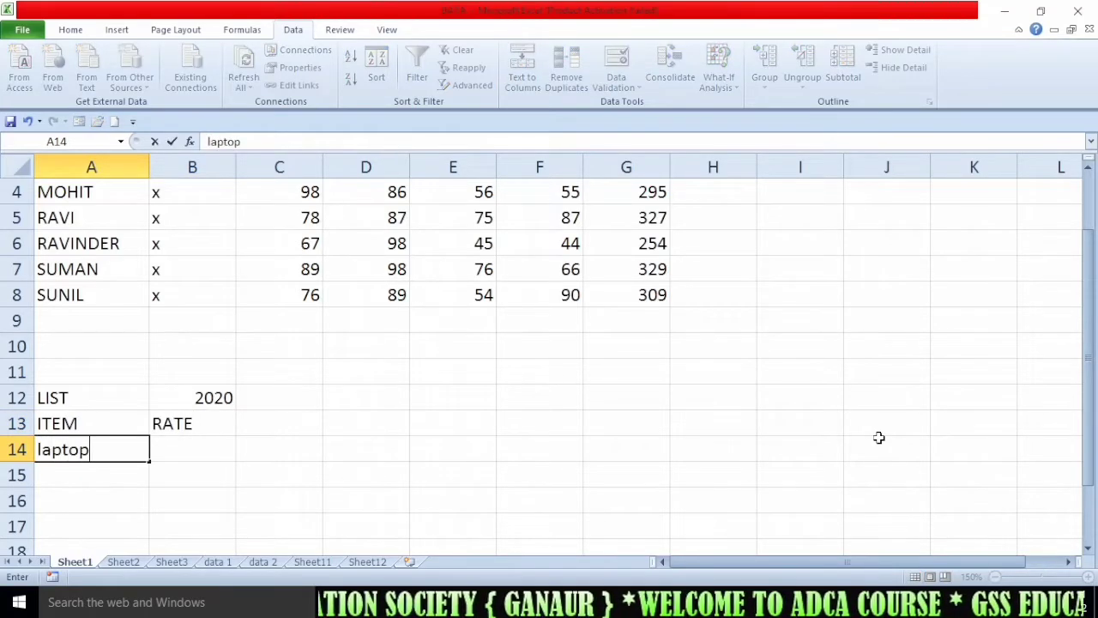
key("Return")
type("pri")
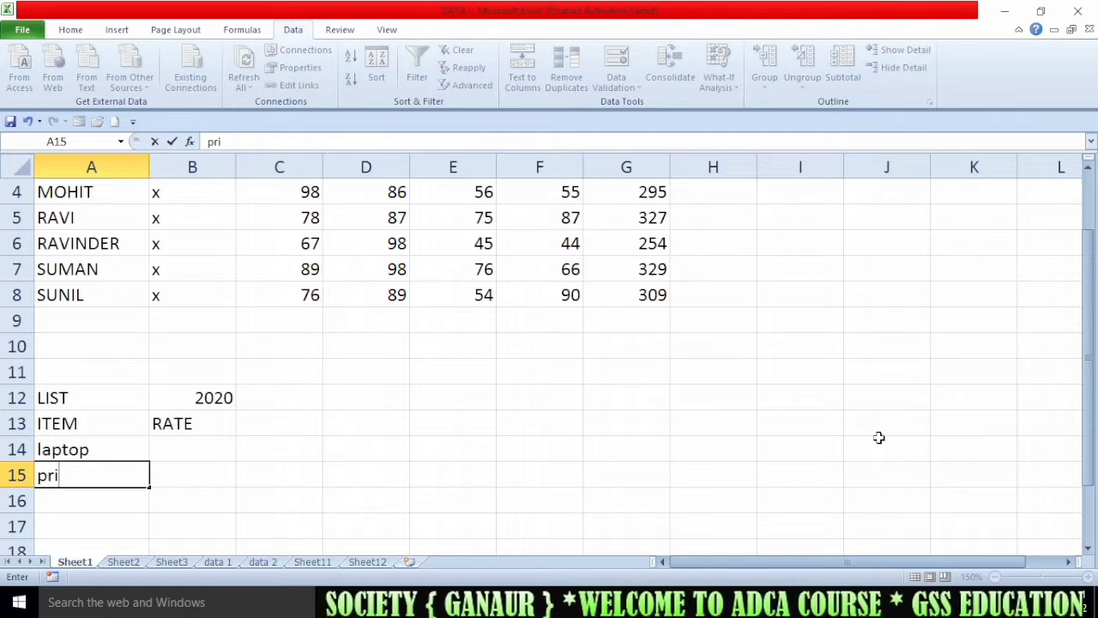
type("nter")
key("Return")
type("mouse")
key("Return")
type("hdd")
key("Tab")
Enter the rates 35000, 8000, 100 and 1500 in B14:B17 for laptop, printer, mouse and hdd
key("Up")
key("Up")
key("Up")
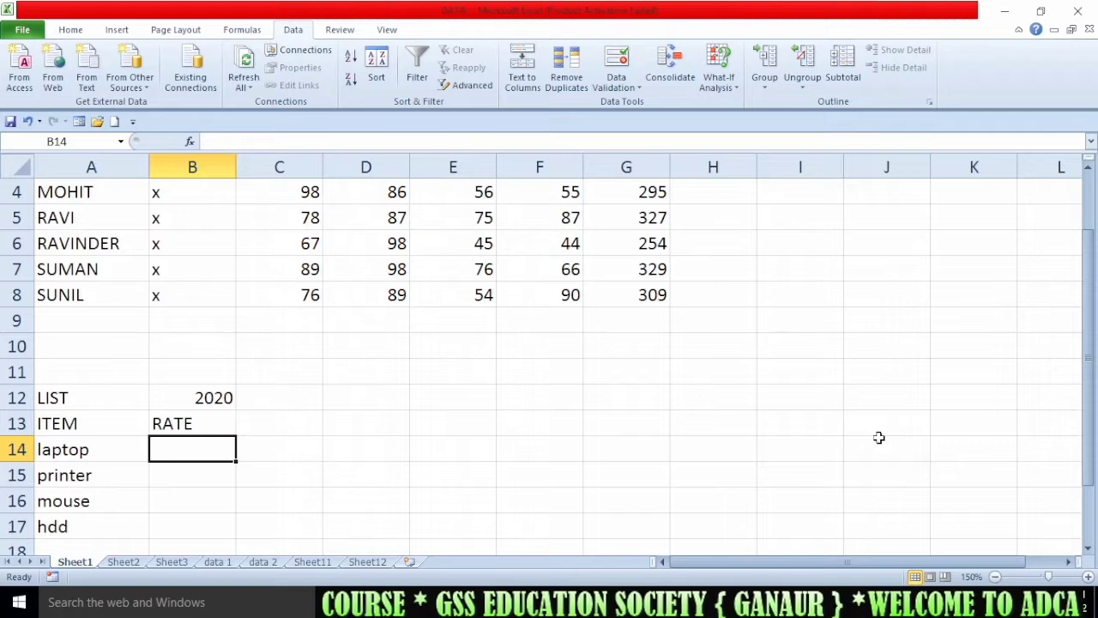
type("35000")
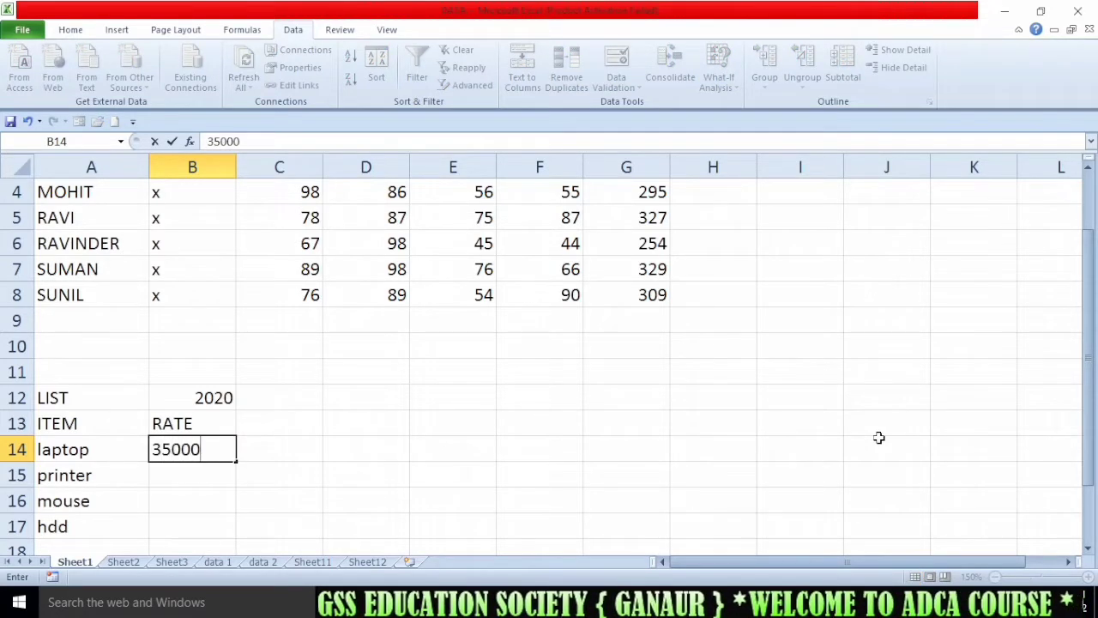
key("Return")
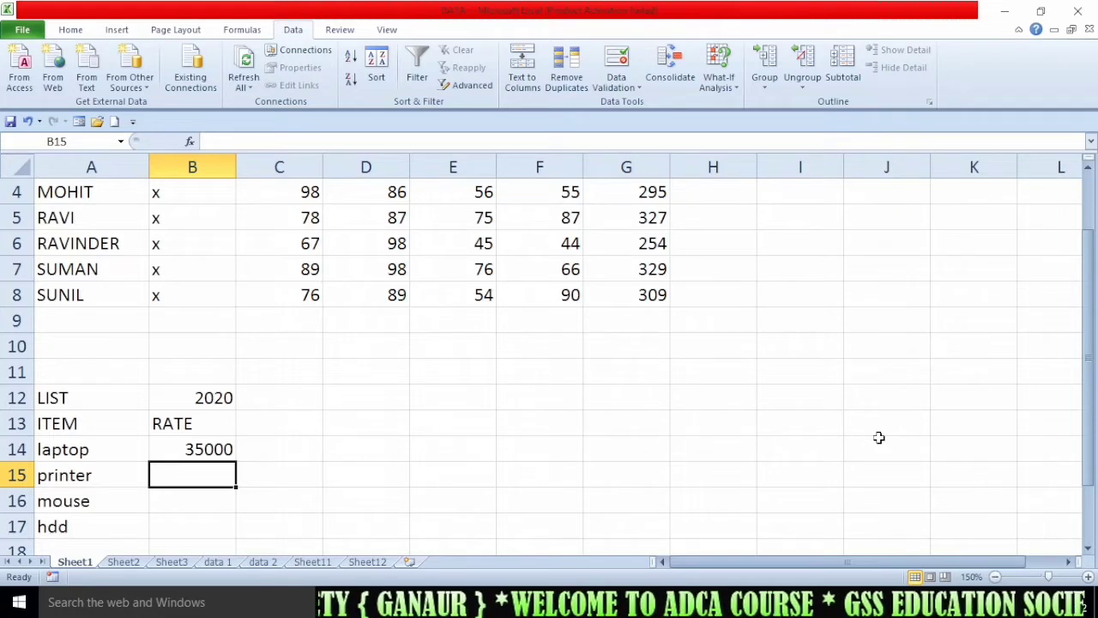
type("8000")
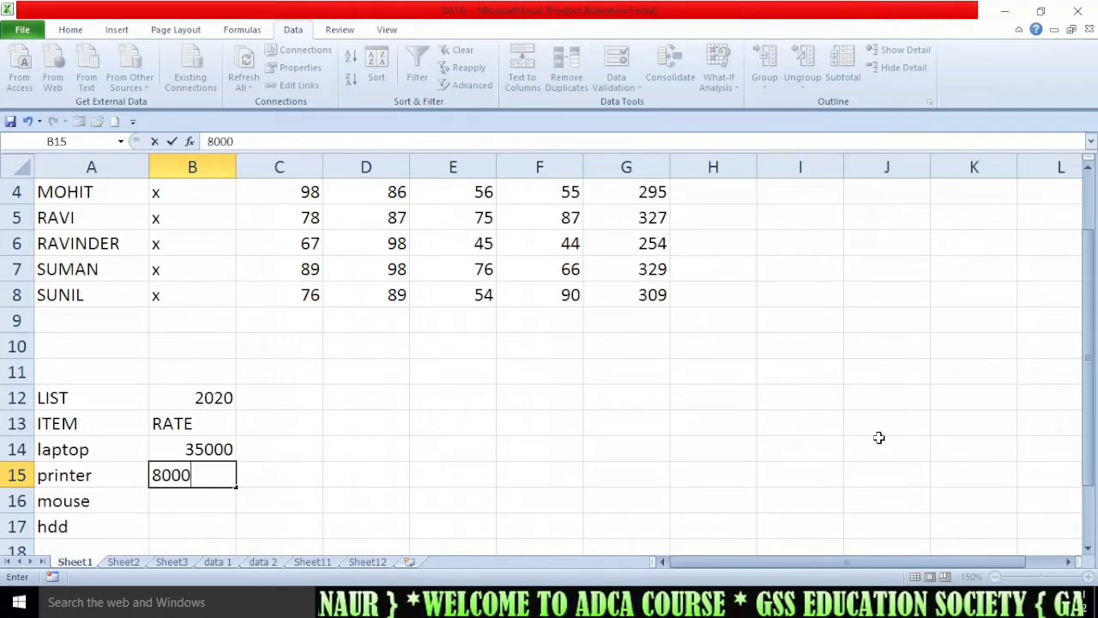
key("Return")
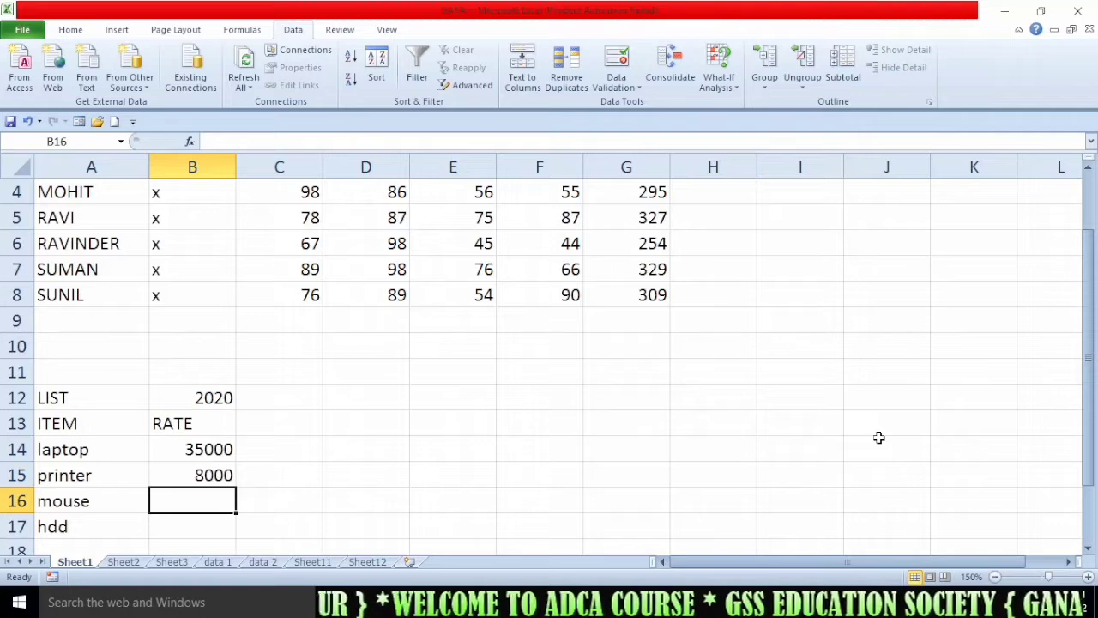
type("100")
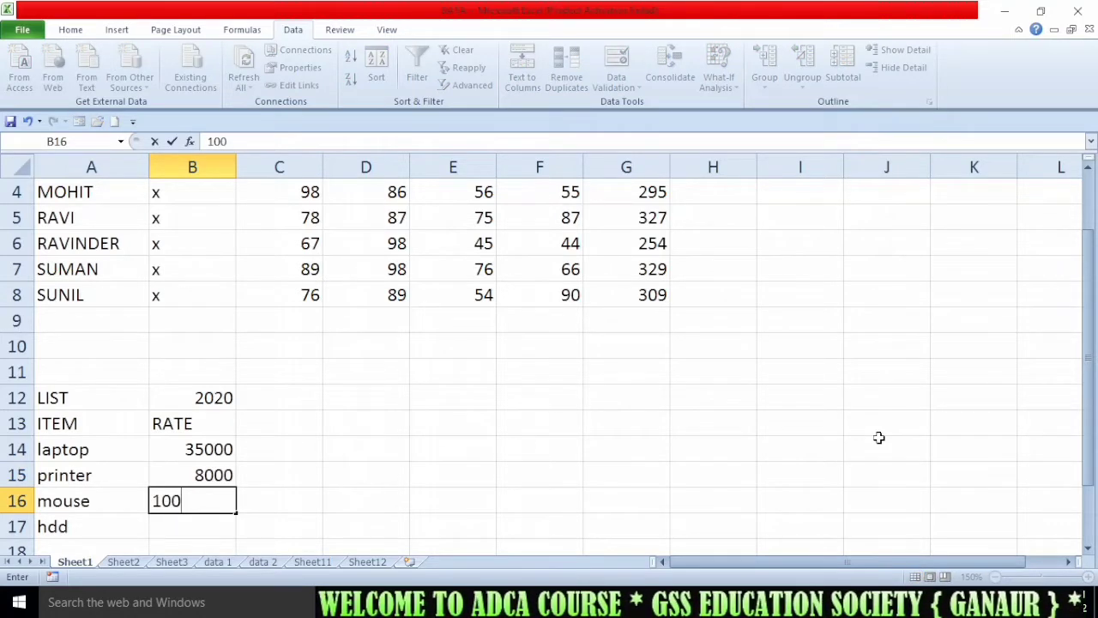
key("Return")
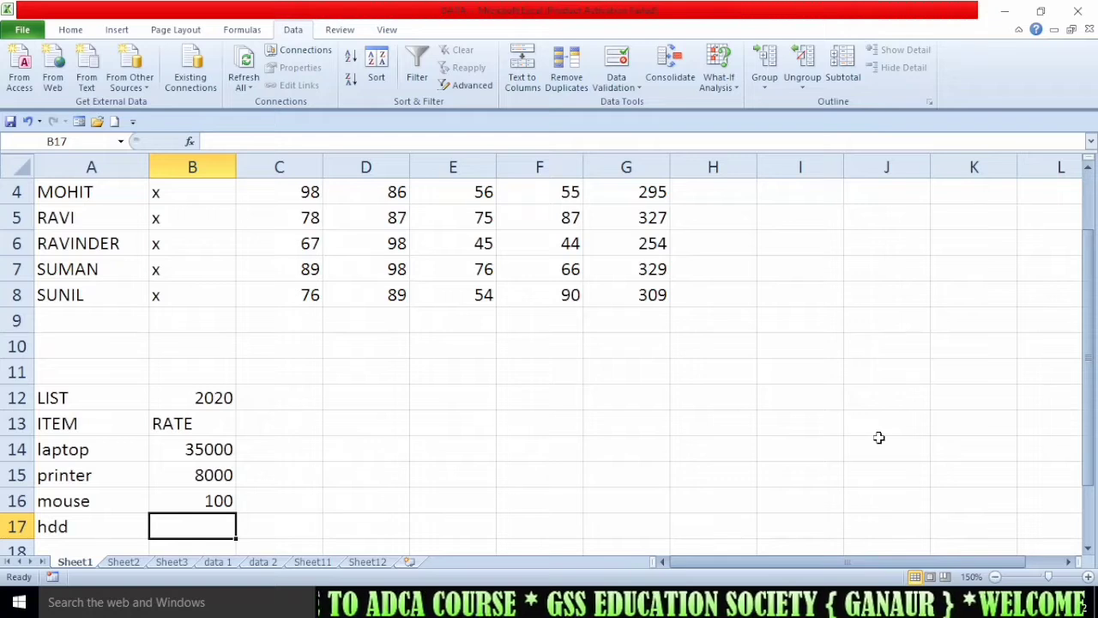
type("1500")
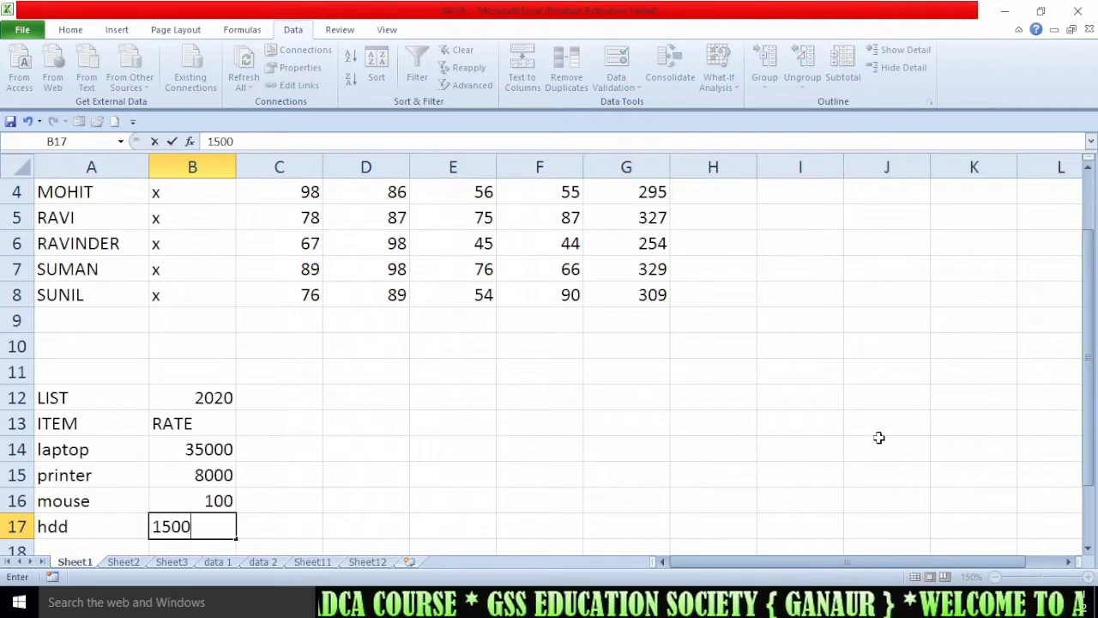
left_click(451, 473)
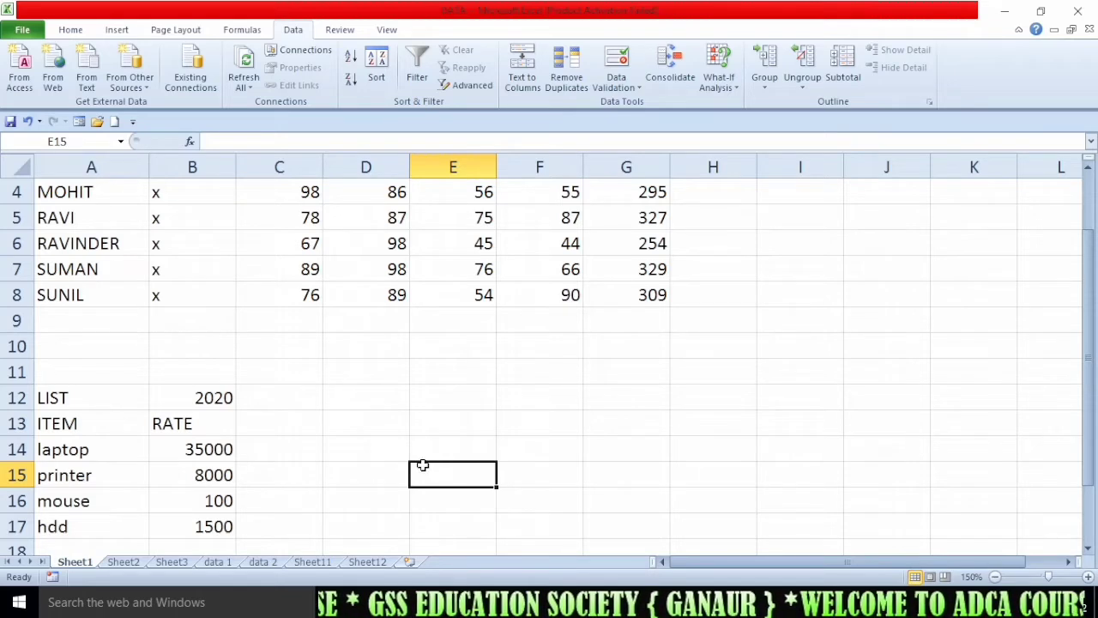
Fill the price list's title row A12:B12 with yellow and centre the contents of A13:B17
left_click_drag(47, 399, 197, 401)
left_click(70, 29)
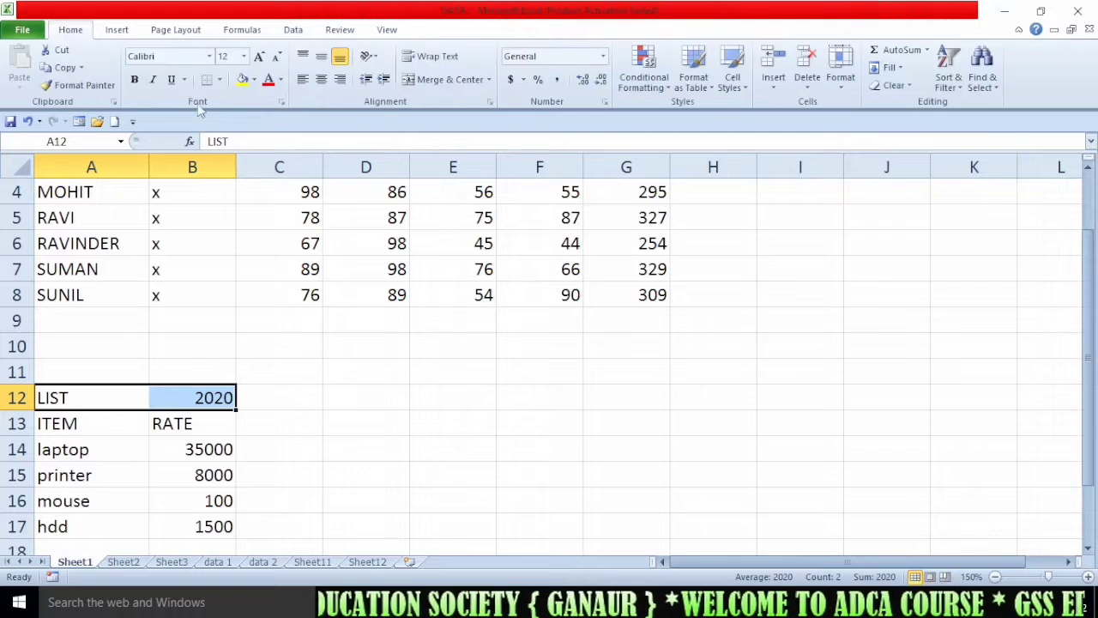
left_click(243, 79)
left_click_drag(51, 423, 203, 525)
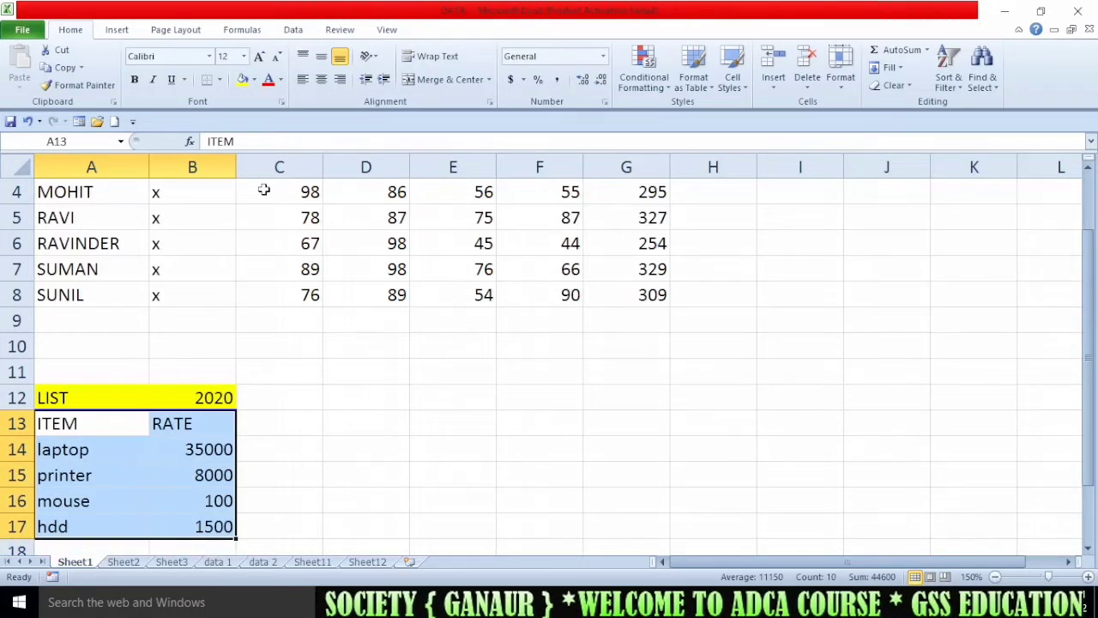
left_click(324, 81)
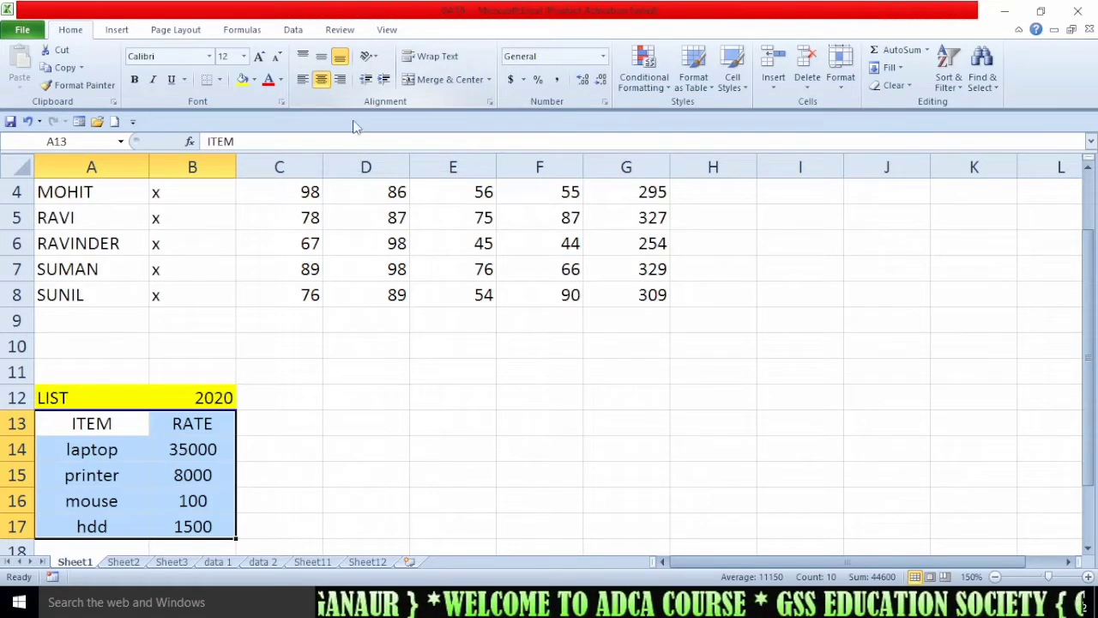
Save the price list A12:B17 with its current values as a scenario named list 2020 in the Scenario Manager
left_click(292, 31)
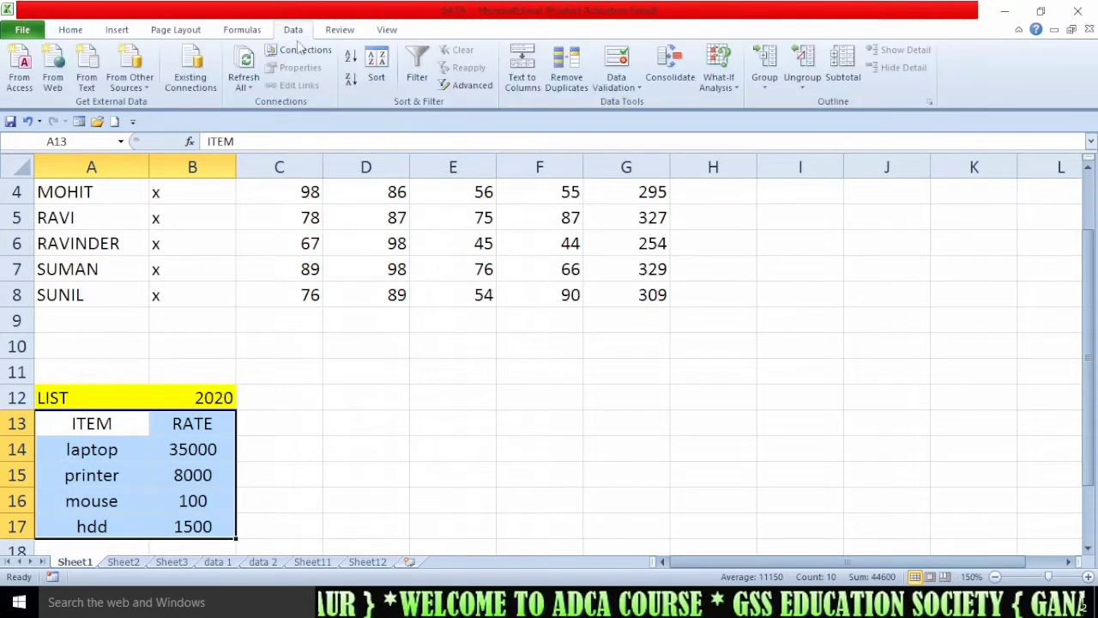
left_click(304, 481)
scroll(376, 465, "down", 1)
scroll(391, 451, "up", 1)
scroll(391, 451, "down", 1)
left_click_drag(60, 320, 186, 450)
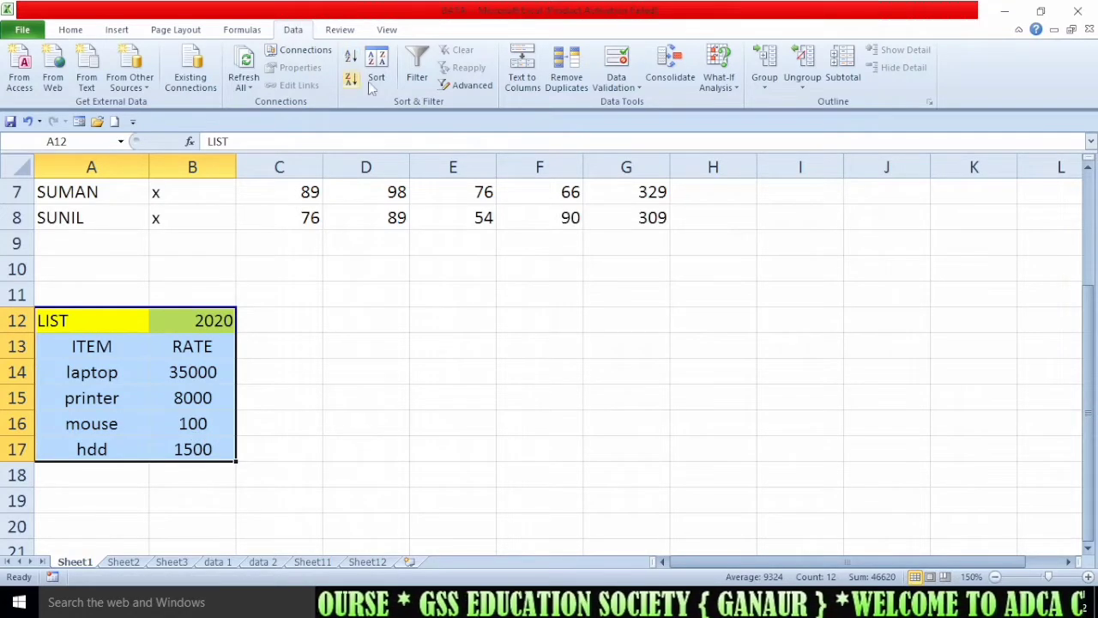
left_click(735, 88)
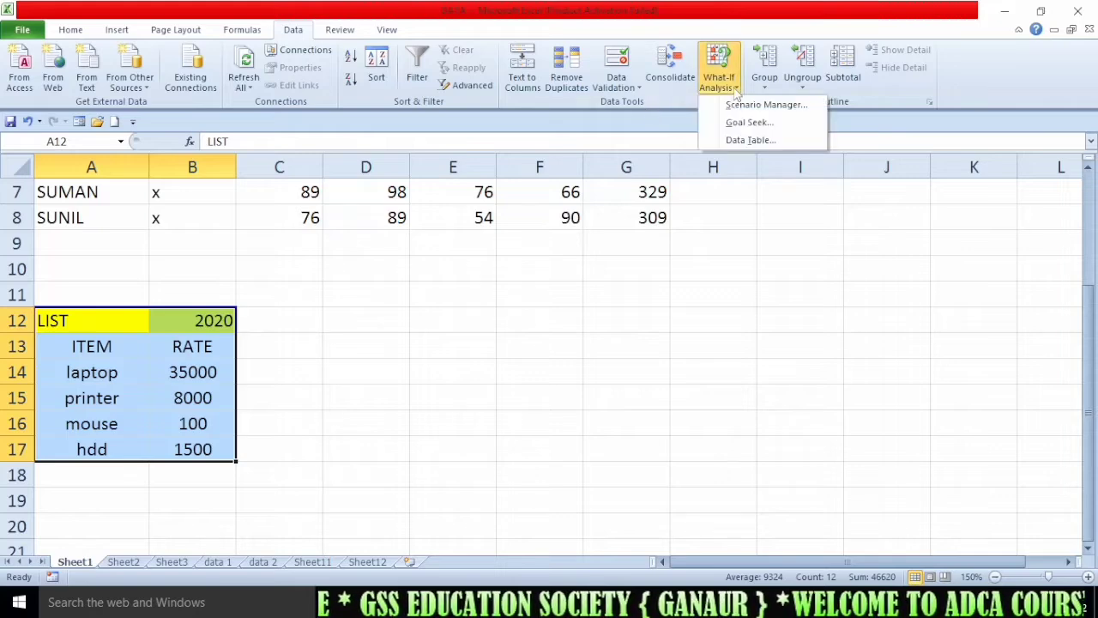
left_click(776, 112)
left_click_drag(753, 161, 640, 194)
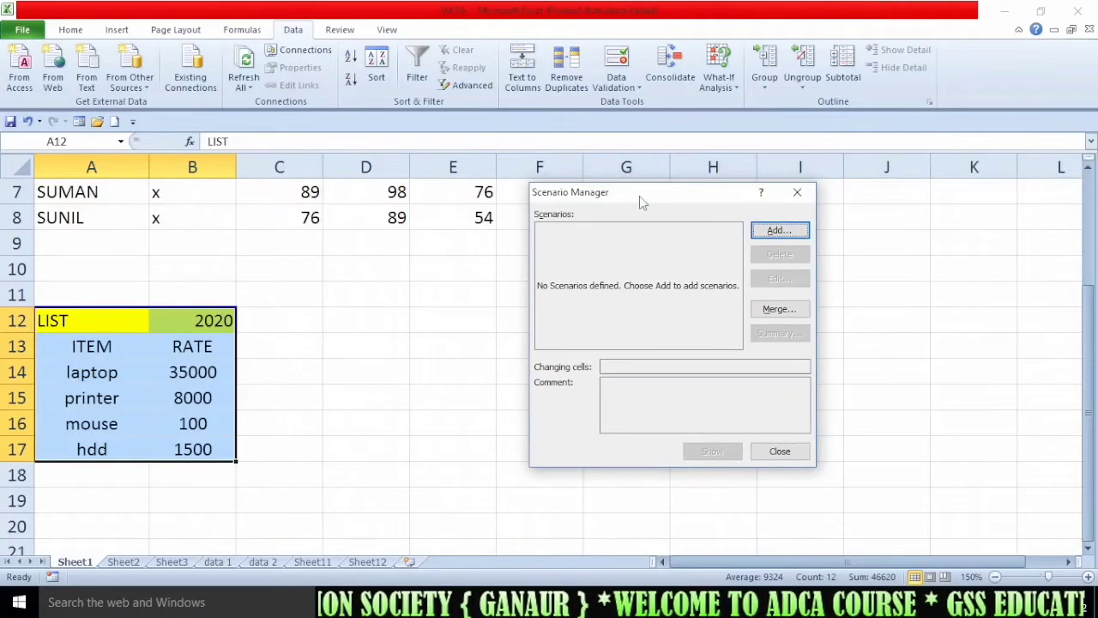
left_click(781, 229)
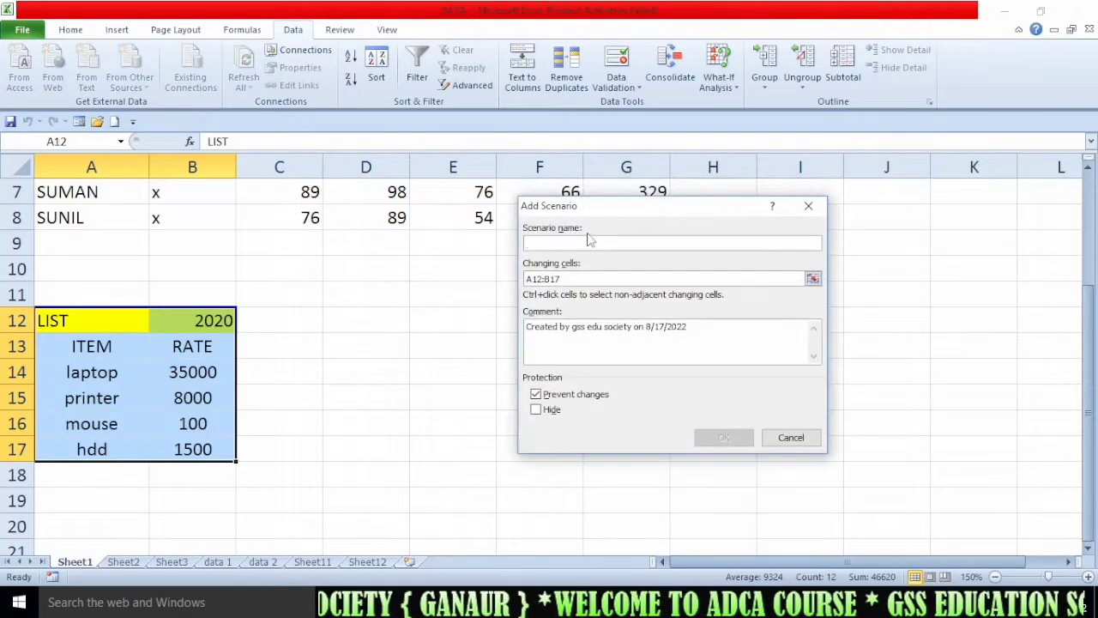
left_click_drag(585, 209, 627, 269)
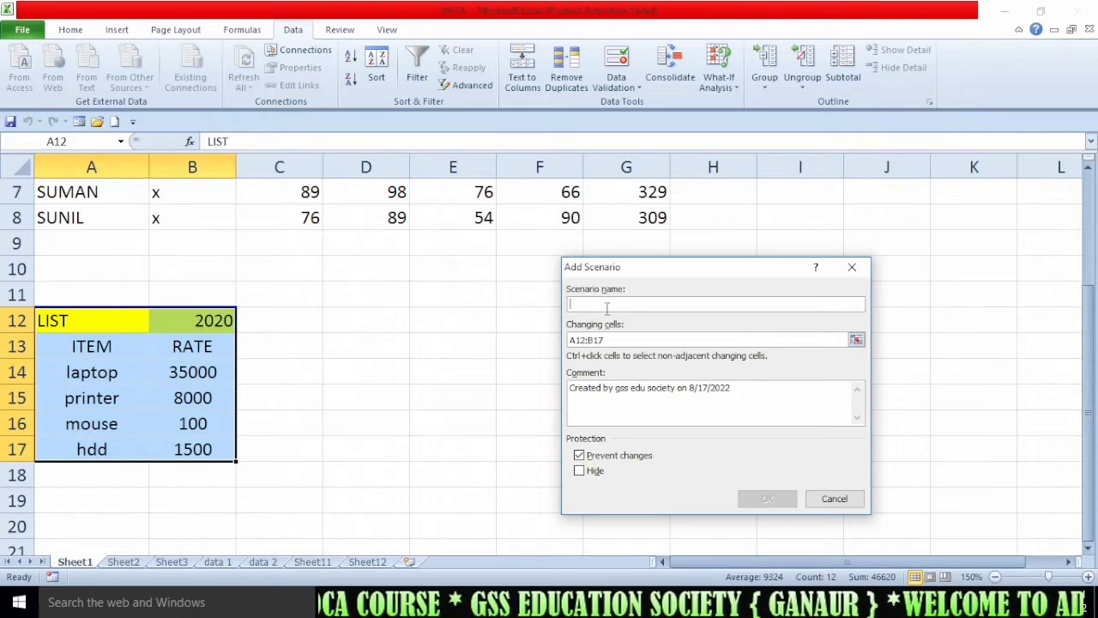
type("list")
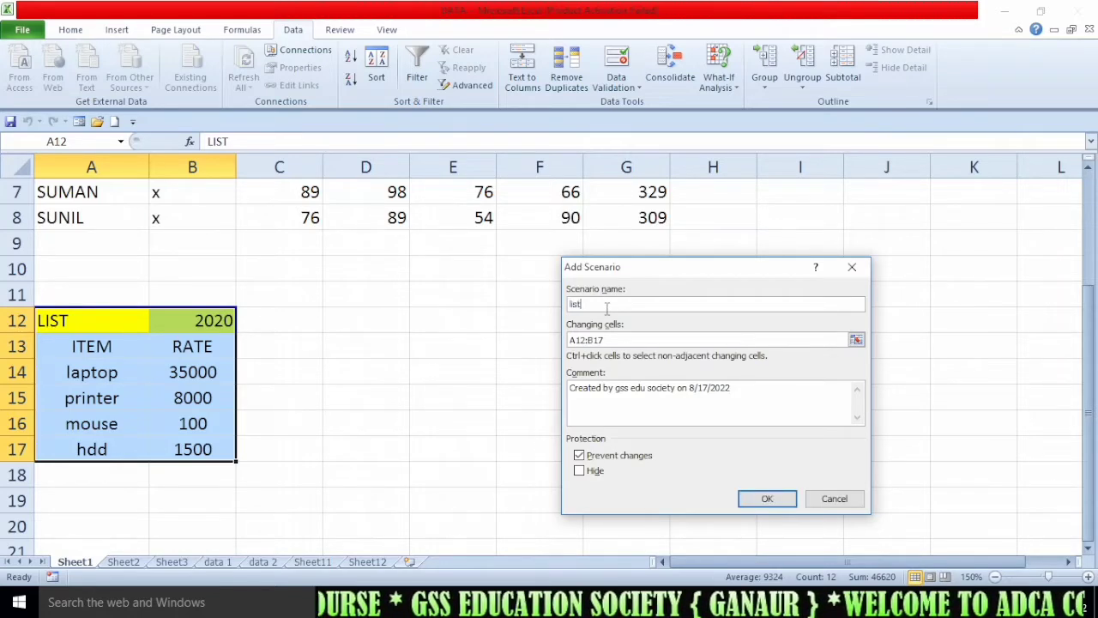
type(" 2020")
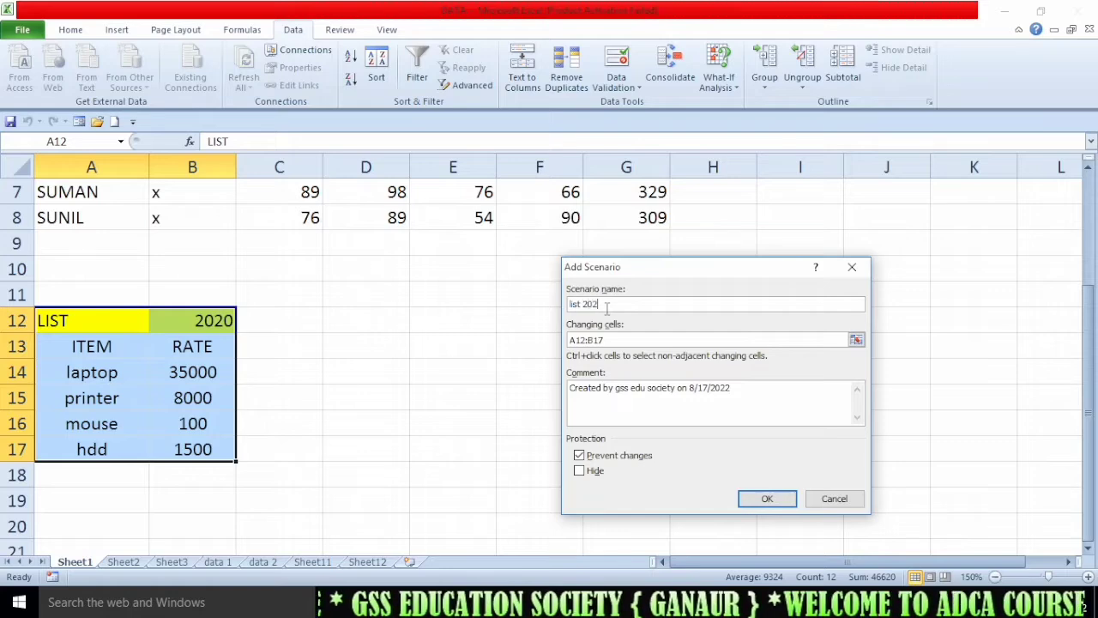
left_click(767, 499)
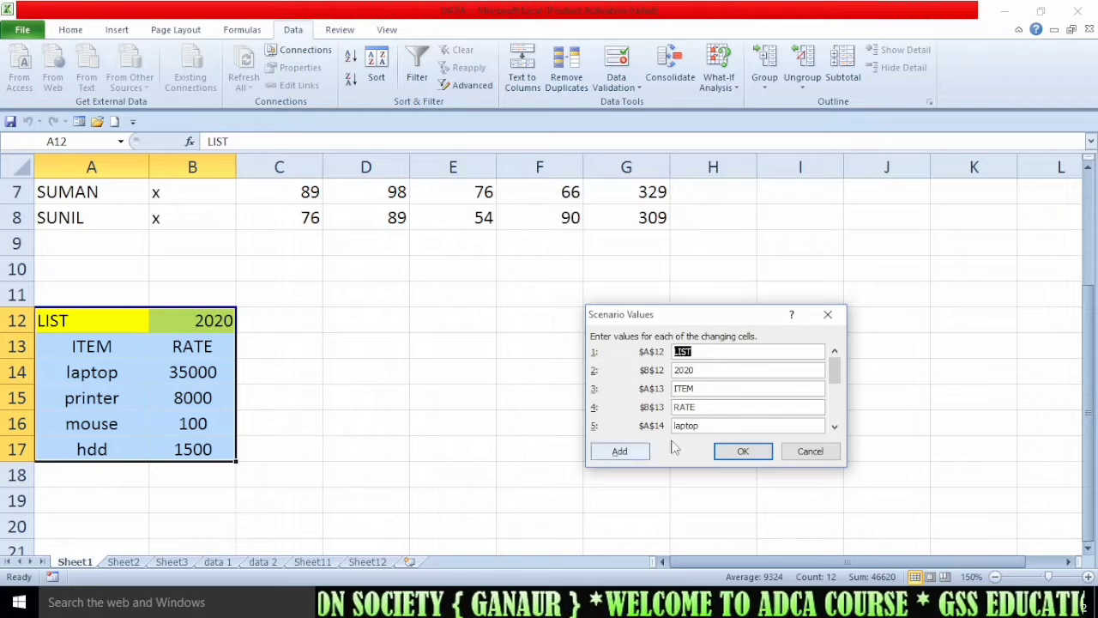
left_click(739, 455)
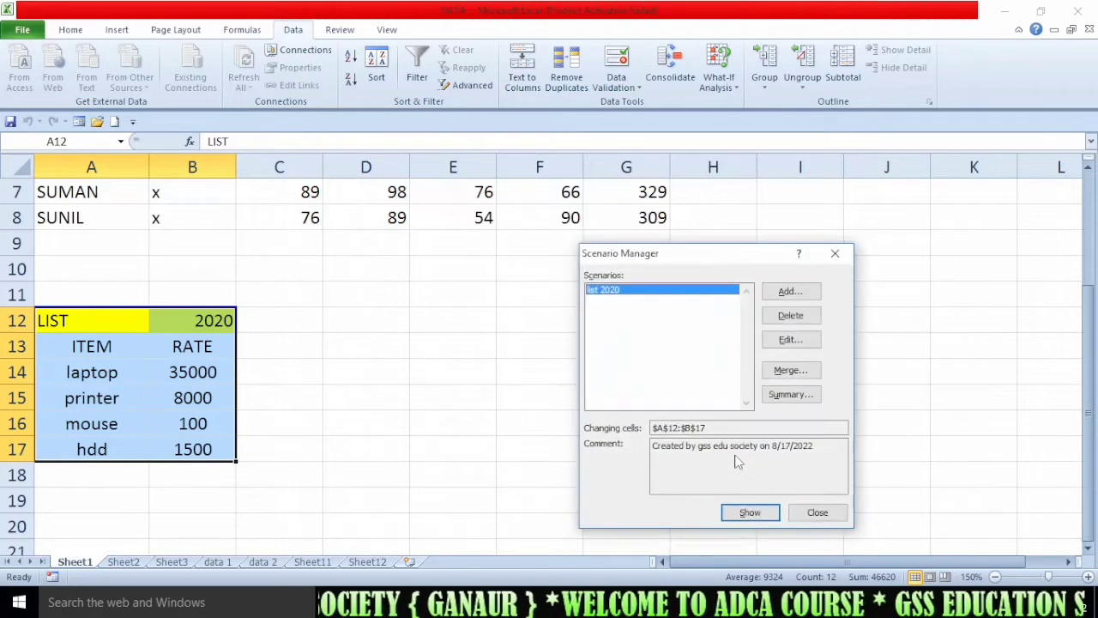
left_click(817, 512)
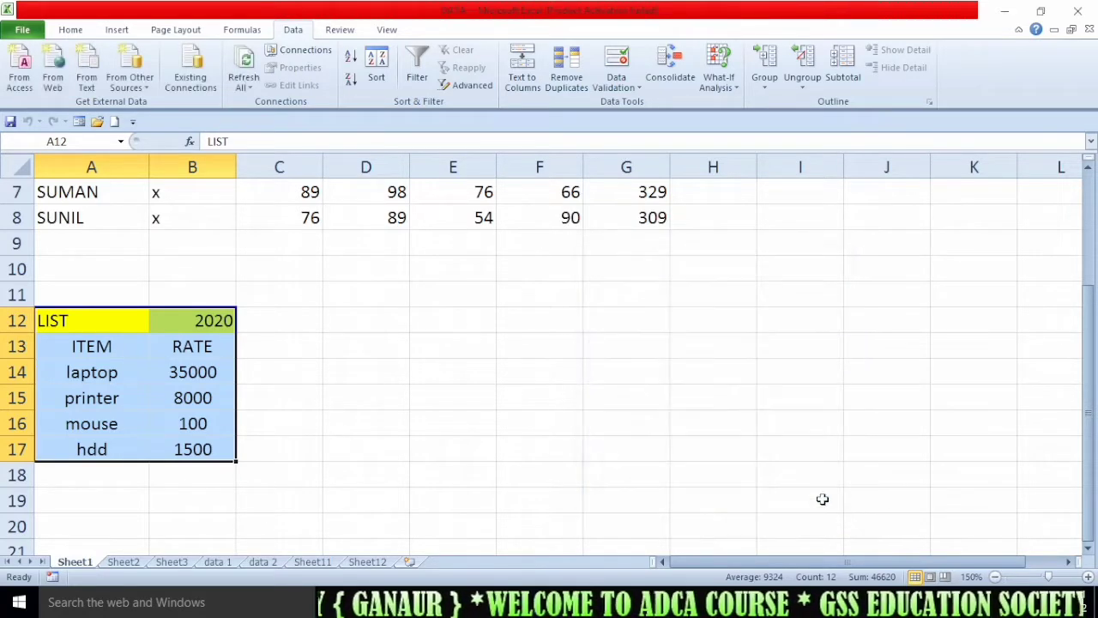
Change the price list's year in B12 to 2021
left_click(196, 321)
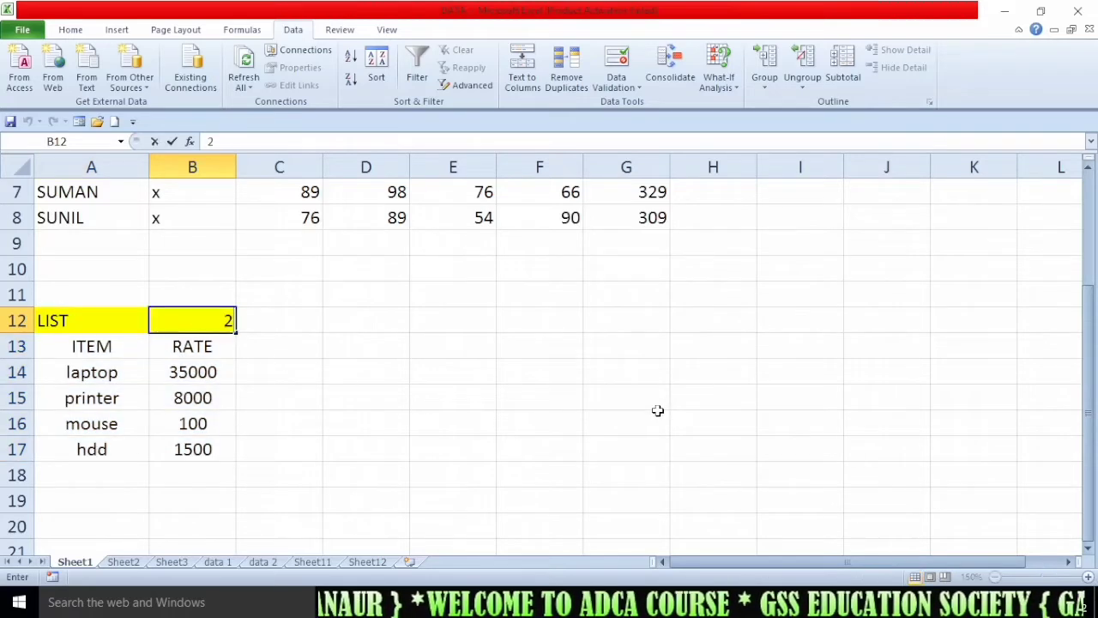
type("2021")
key("Return")
Update the rates in B14:B17 to 40000 for laptop, 10000 for printer, 200 for mouse and 2000 for hdd
key("Return")
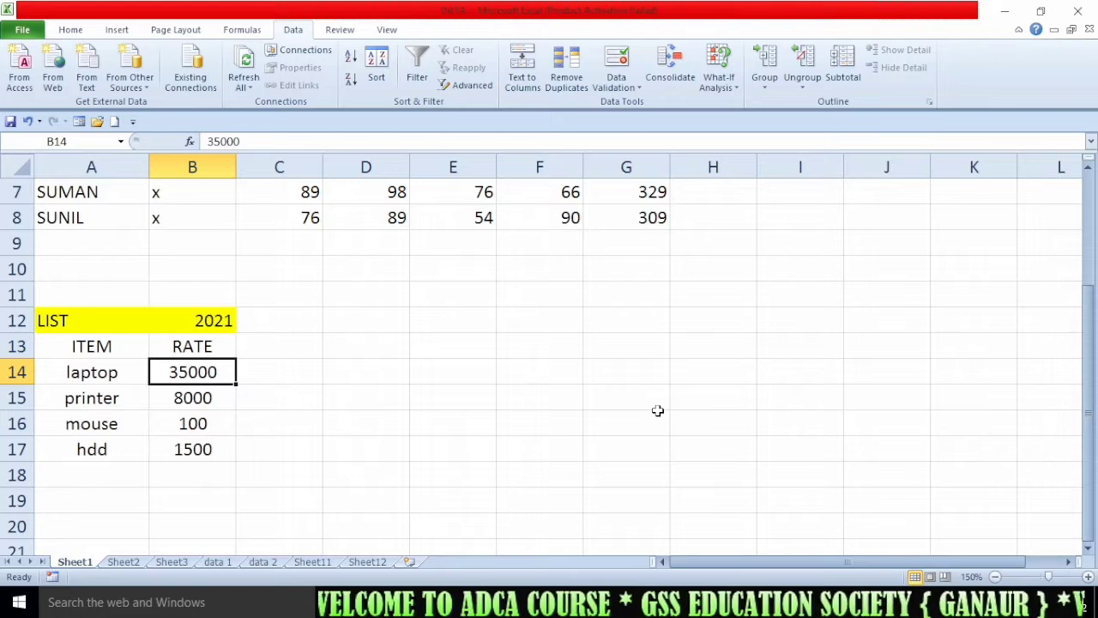
type("40000")
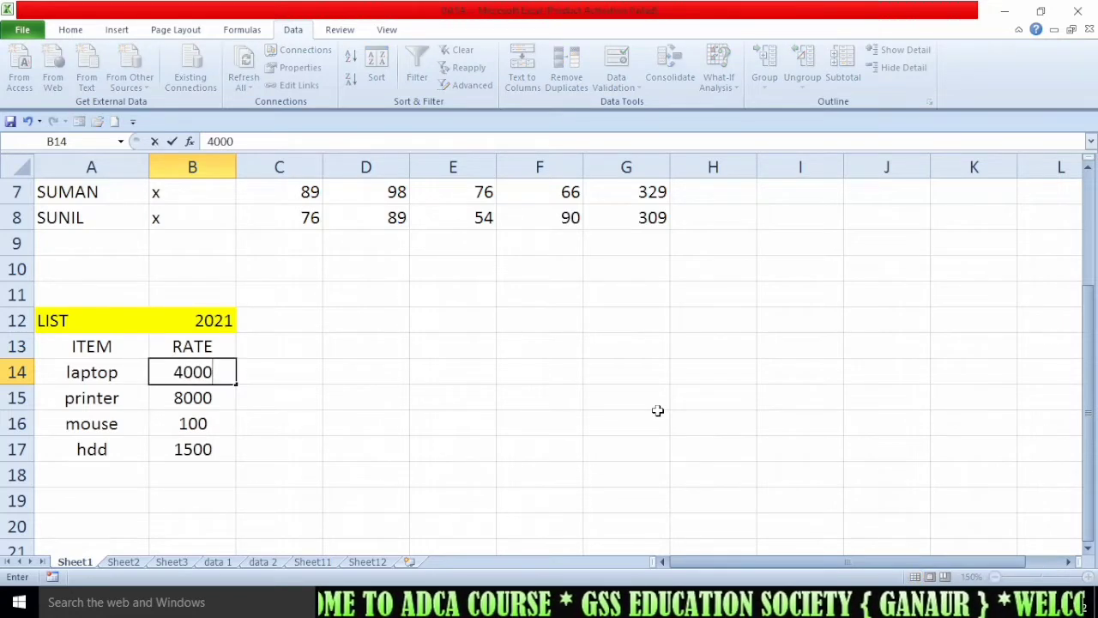
key("Return")
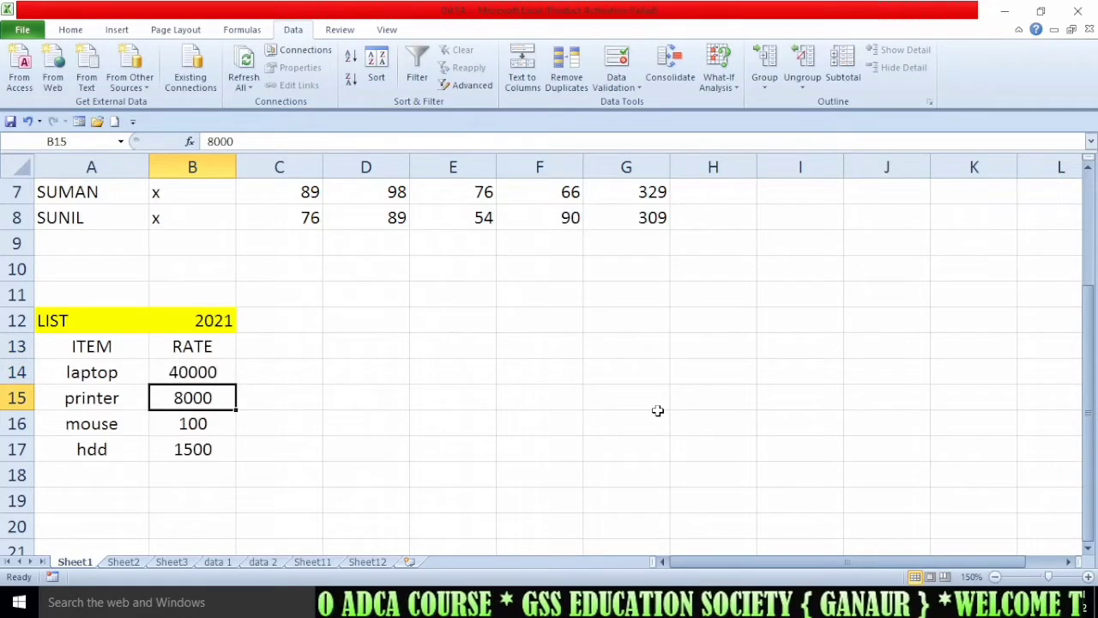
type("10")
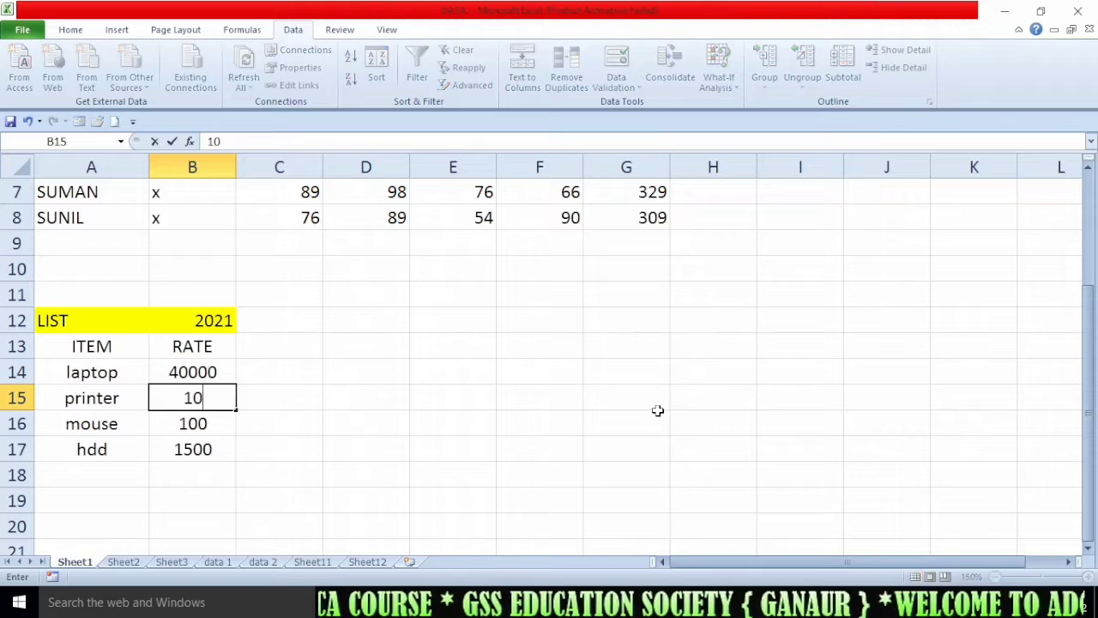
type("000")
key("Return")
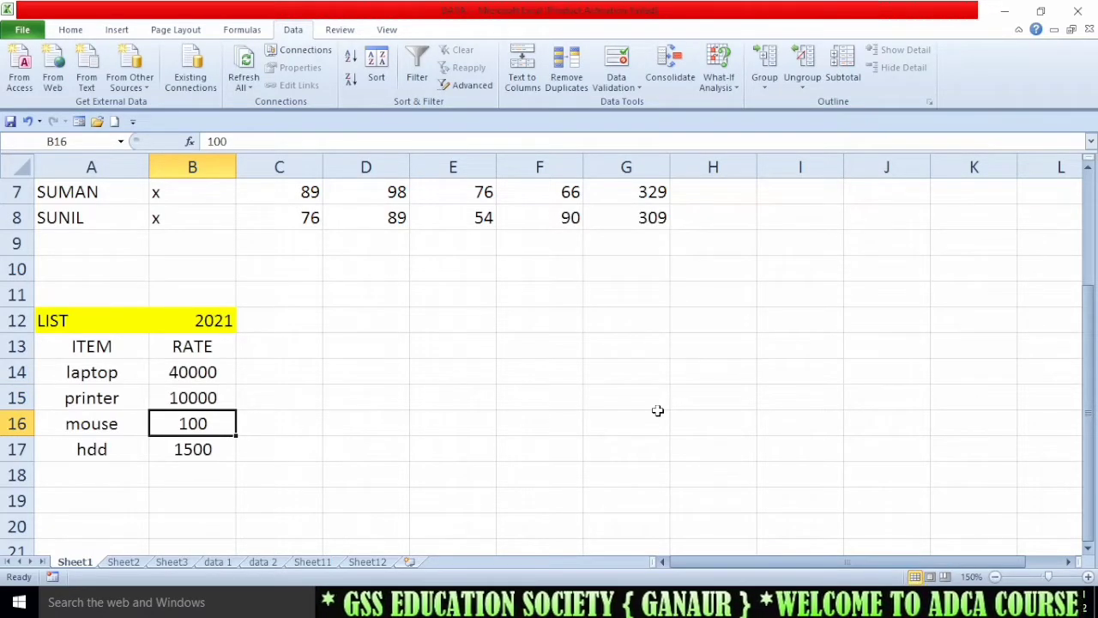
type("200")
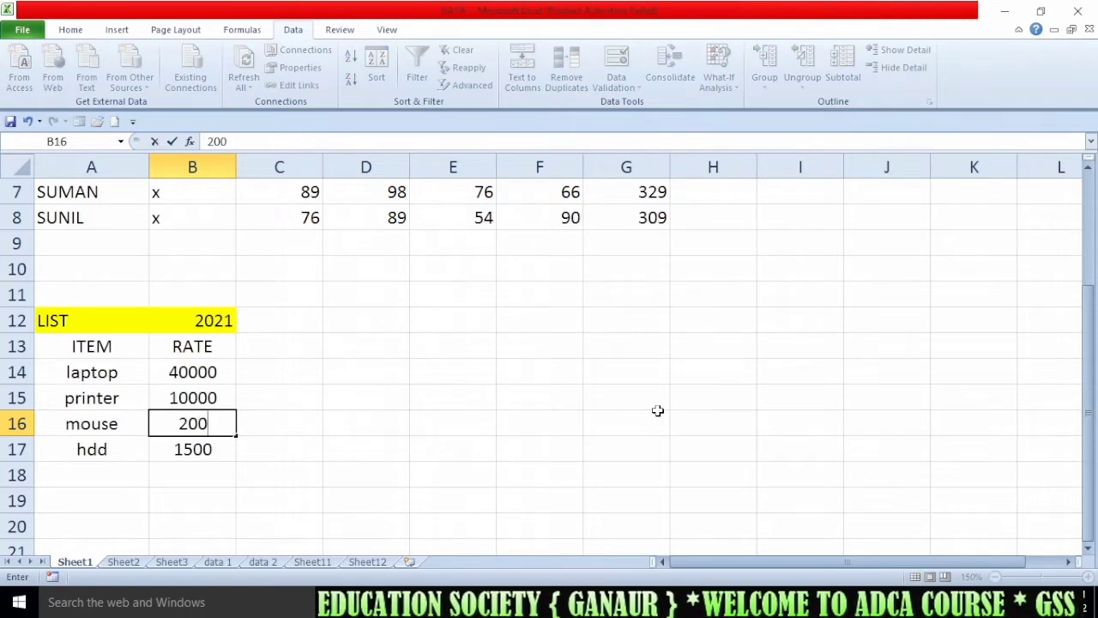
key("Return")
type("2000")
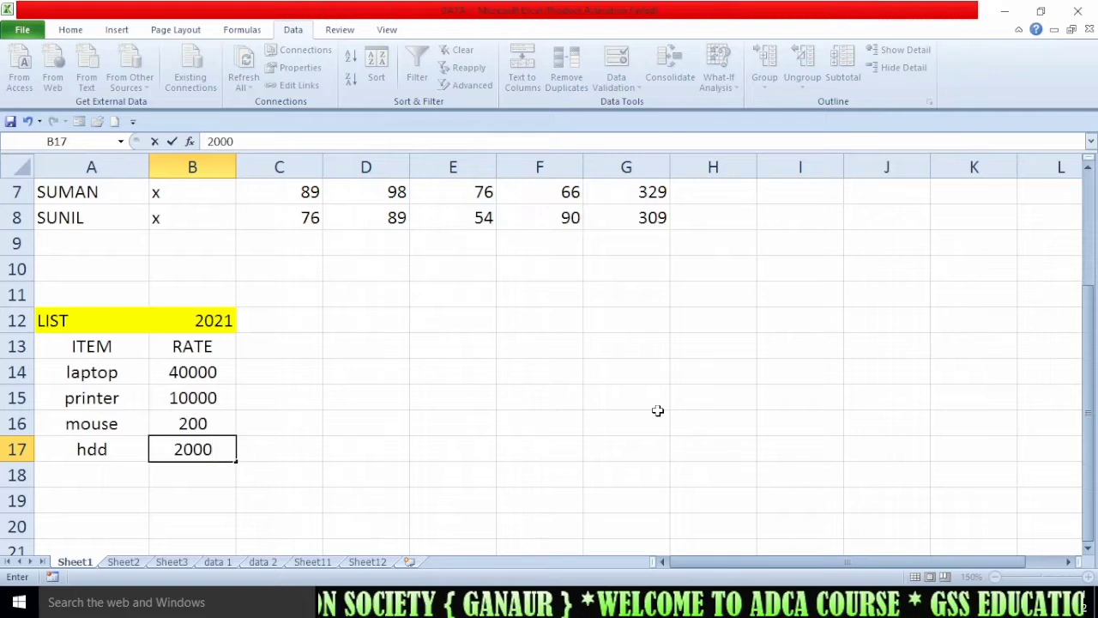
left_click(353, 375)
Add a second scenario named list 2021 that stores the updated price list in A12:B17
left_click_drag(84, 321, 184, 446)
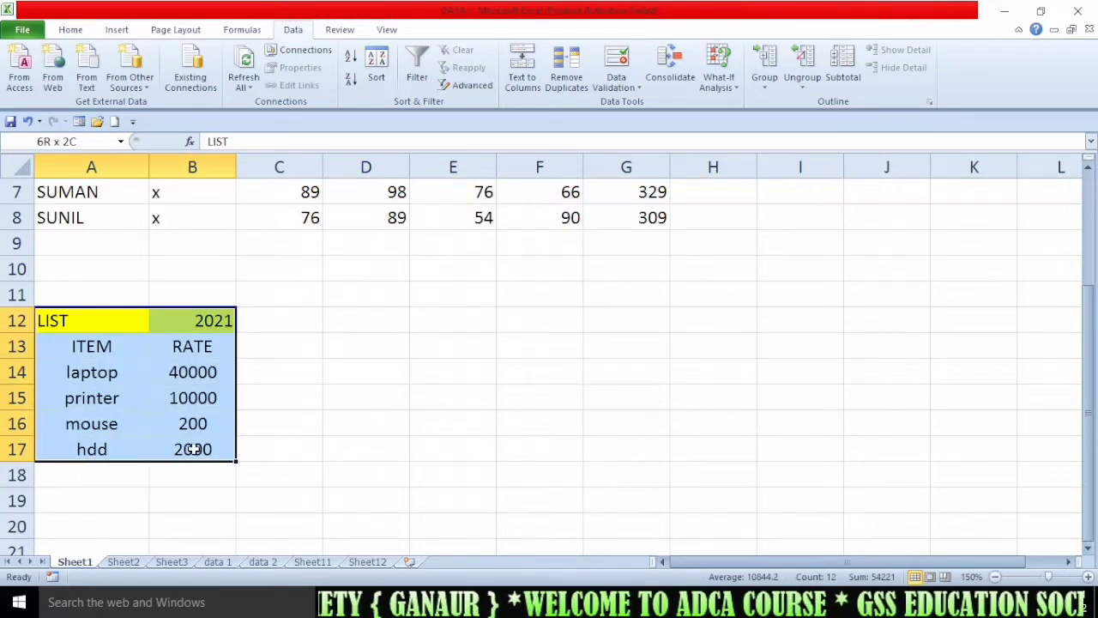
left_click(719, 84)
left_click(747, 105)
left_click_drag(723, 264, 617, 219)
left_click(690, 247)
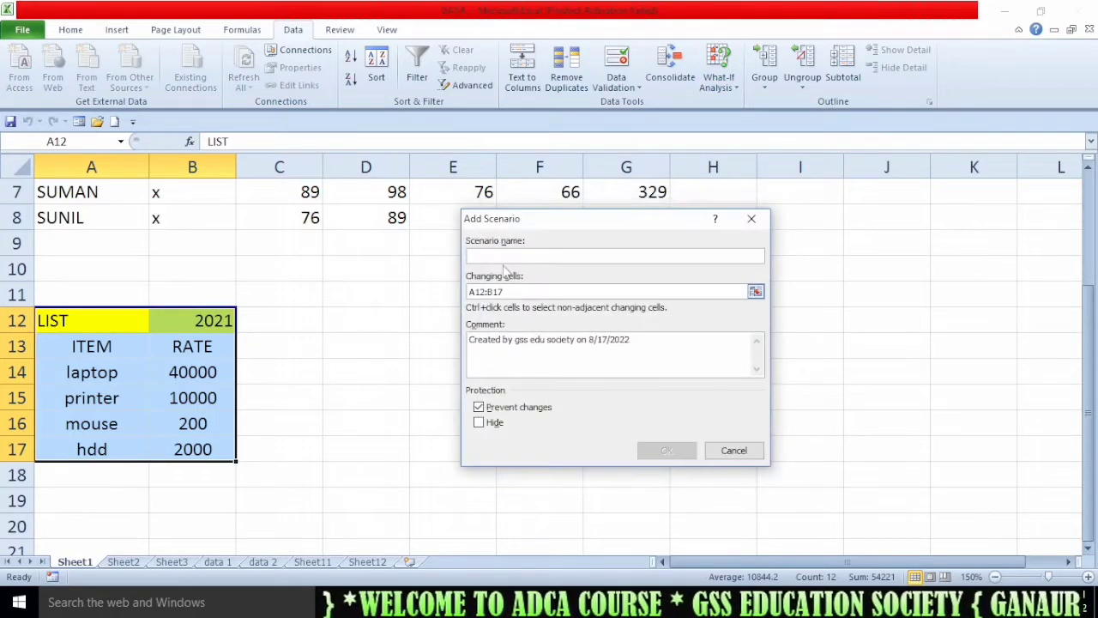
type("list 2021")
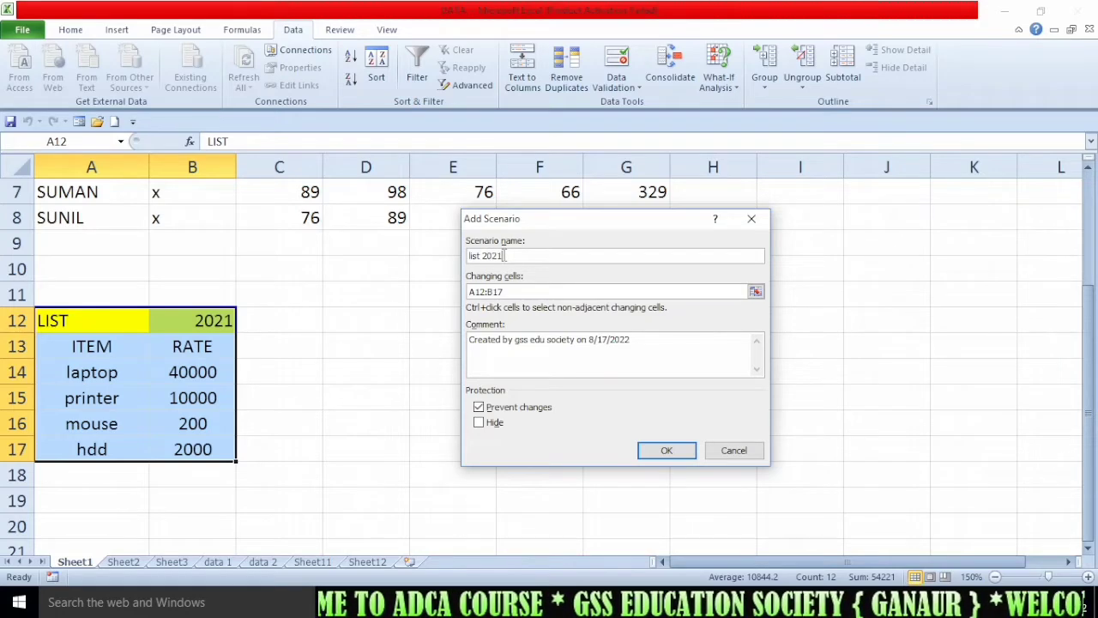
left_click(648, 451)
left_click(643, 405)
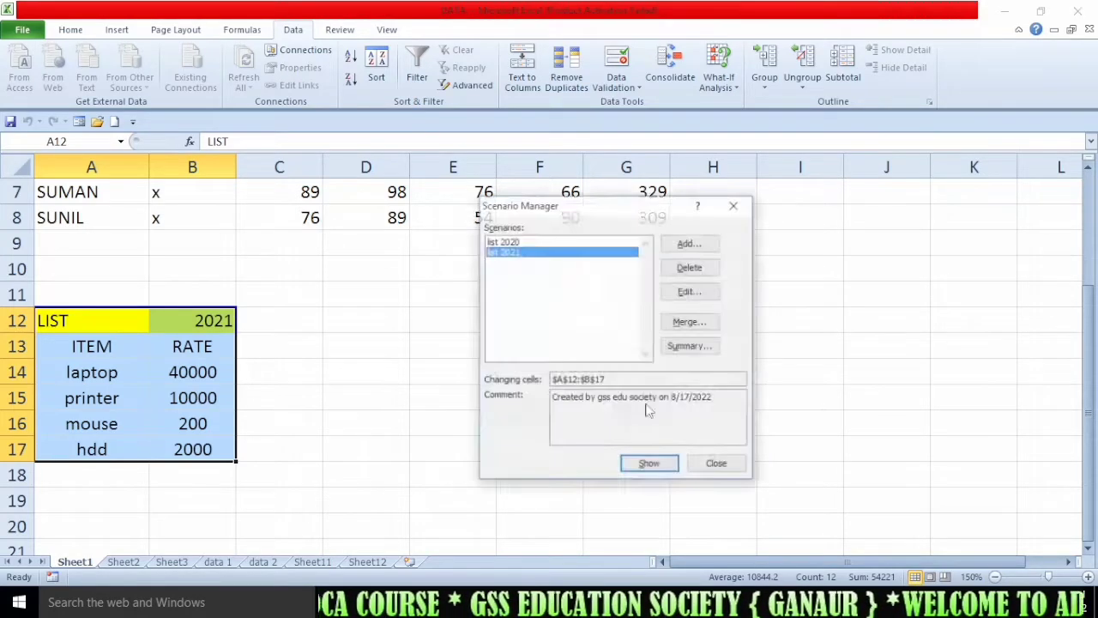
Close the Scenario Manager and change the price list's year in B12 to 2022
left_click(728, 470)
left_click(198, 322)
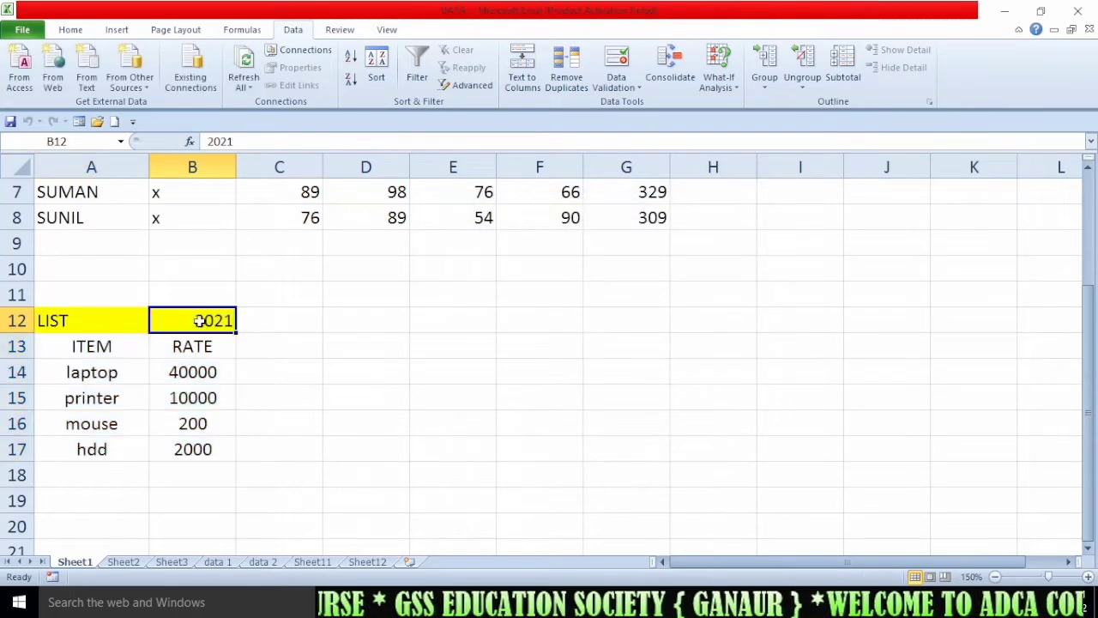
type("2022")
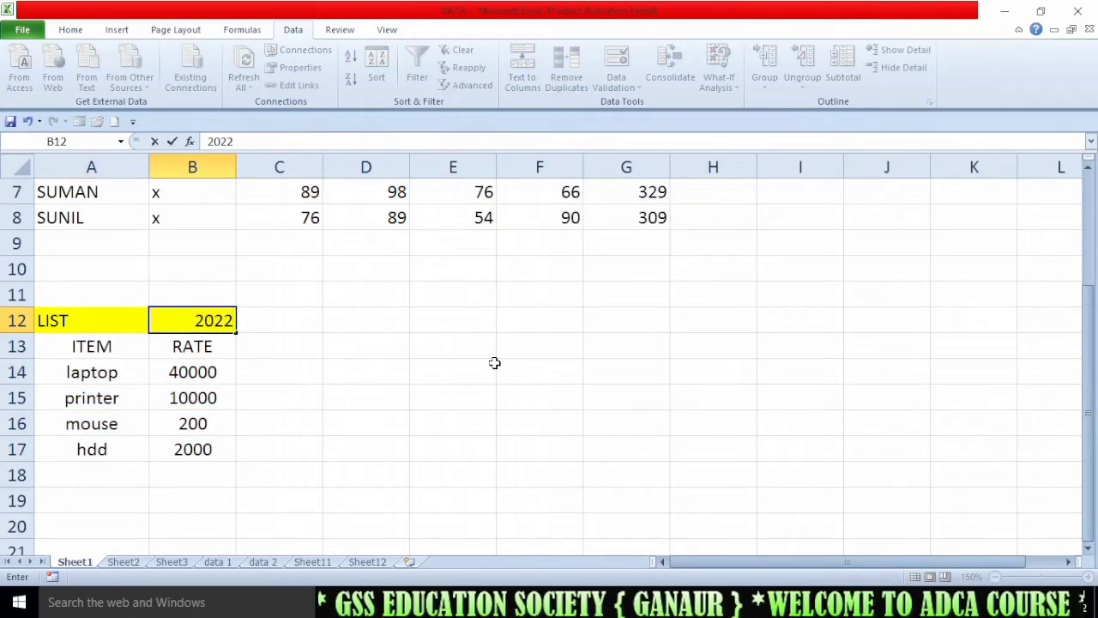
key("Return")
Update the rates in B14:B17 to 46000 for laptop, 15000 for printer, 350 for mouse and 1600 for hdd
key("Down")
type("46000")
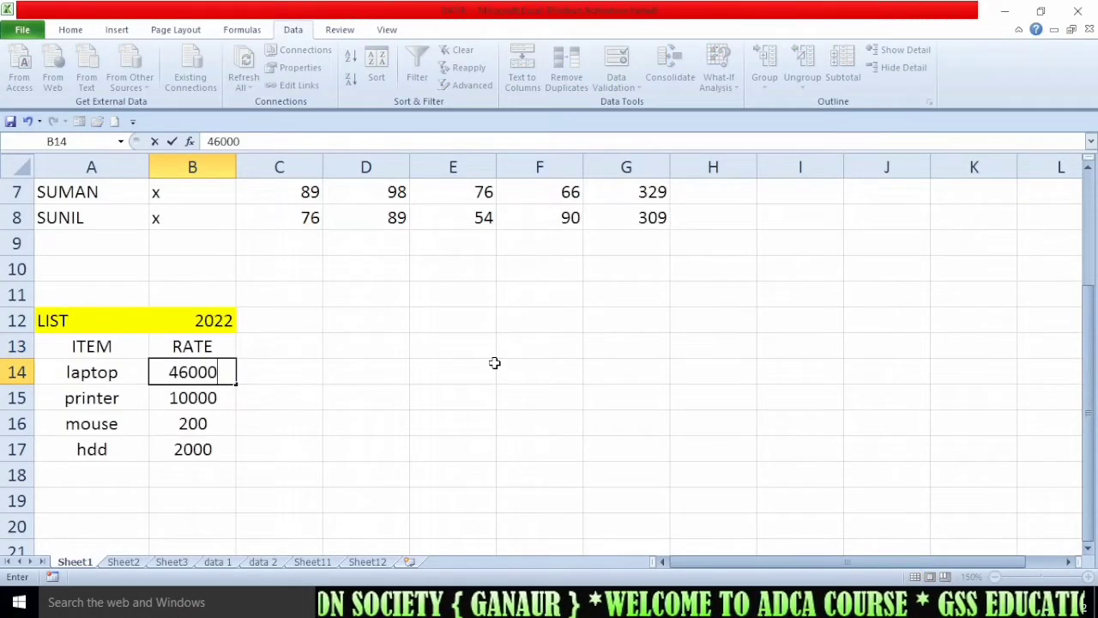
key("Return")
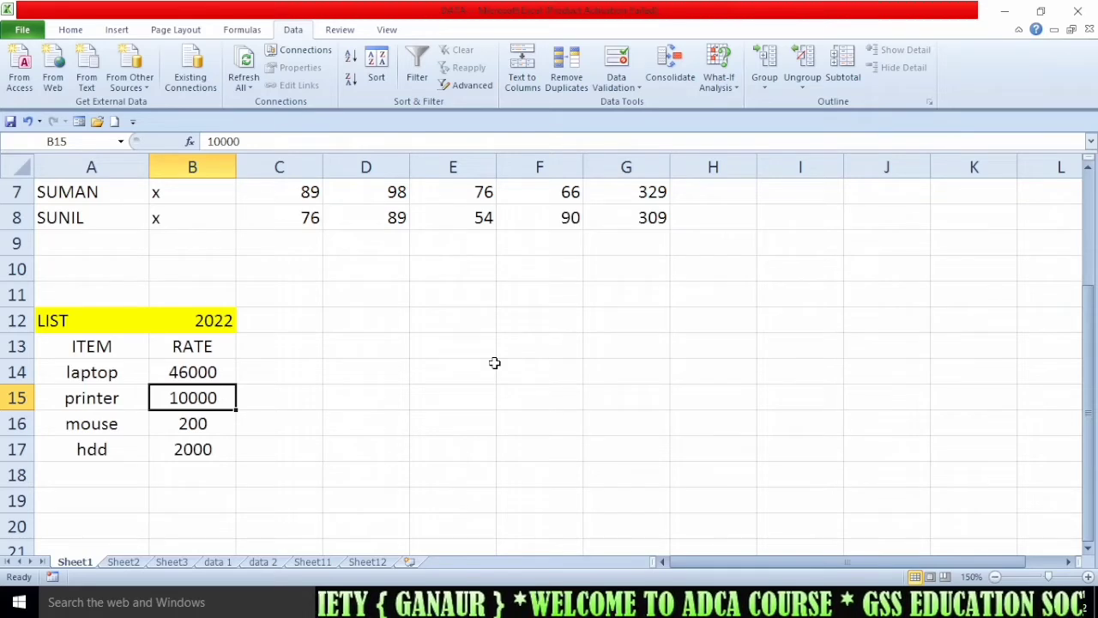
type("15000")
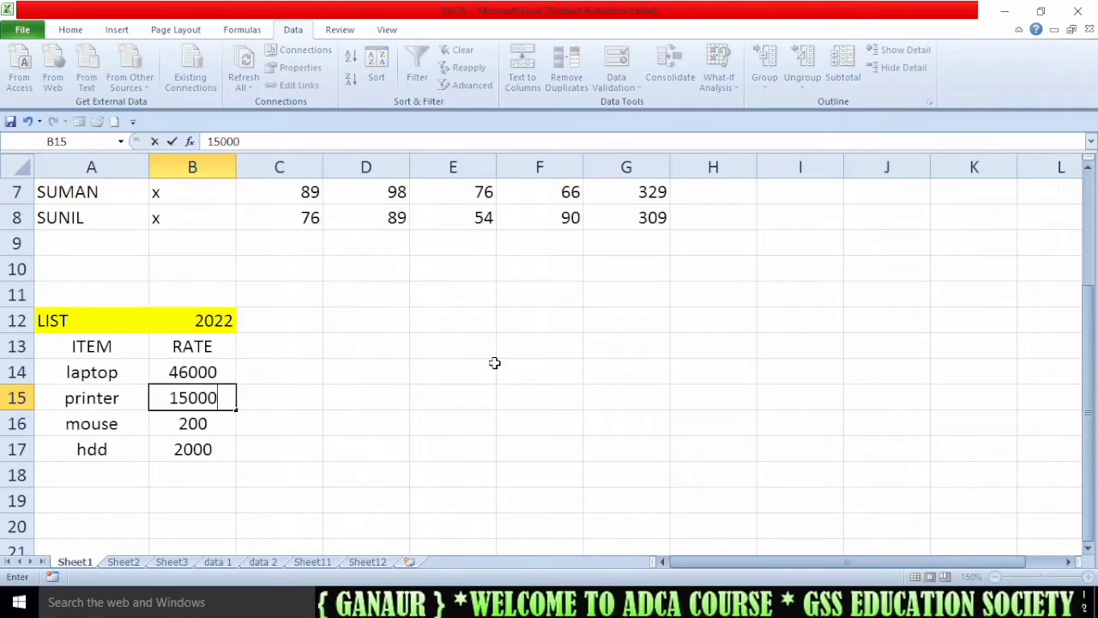
key("Return")
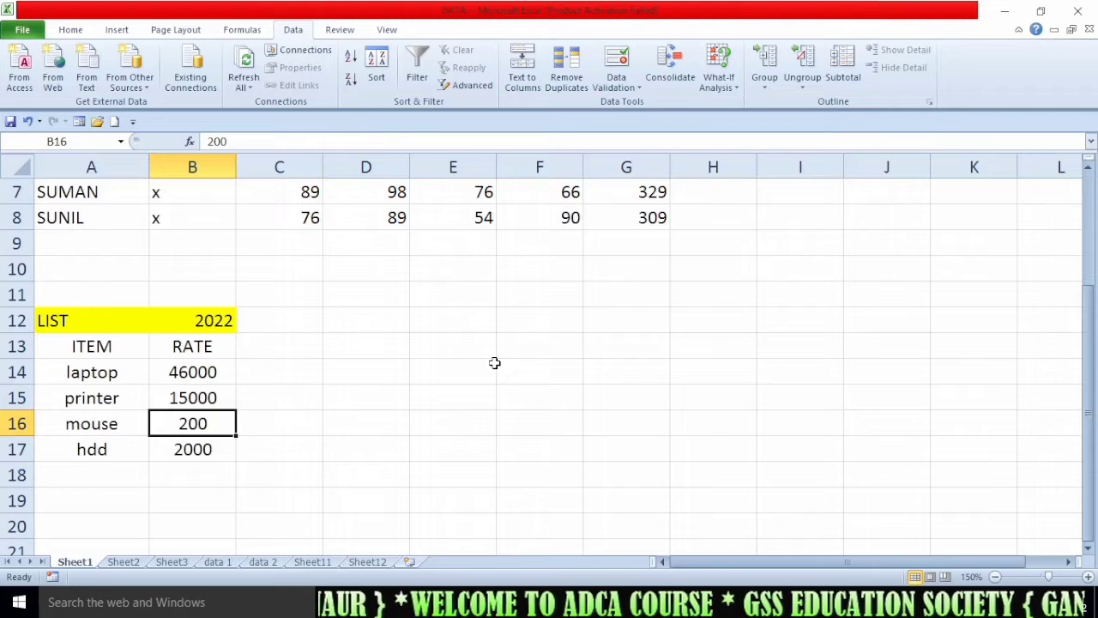
type("350")
key("Return")
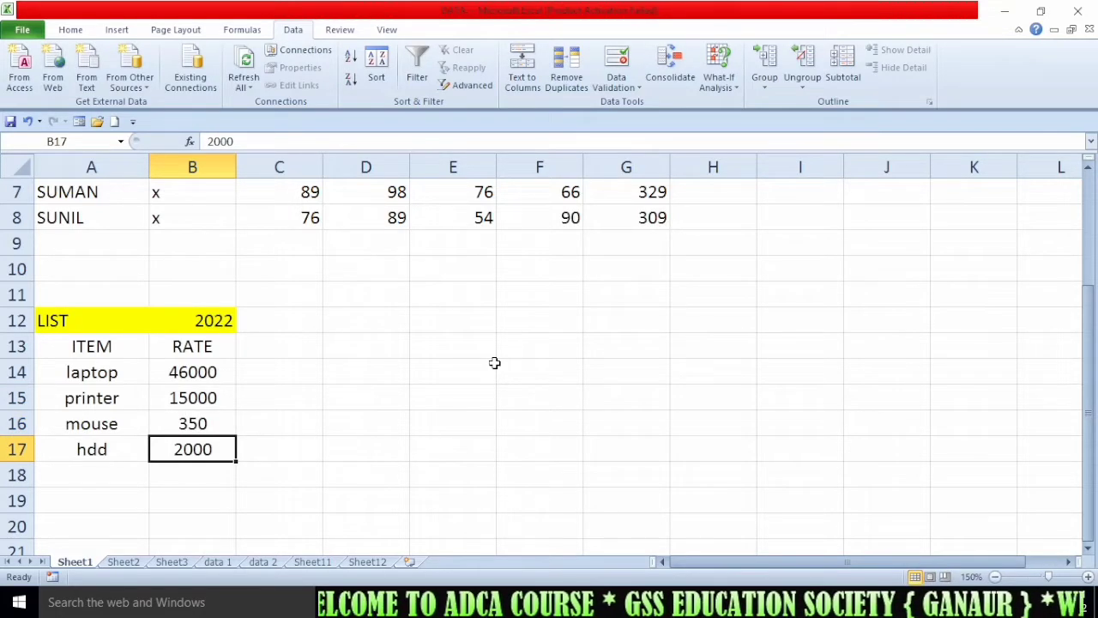
type("1600")
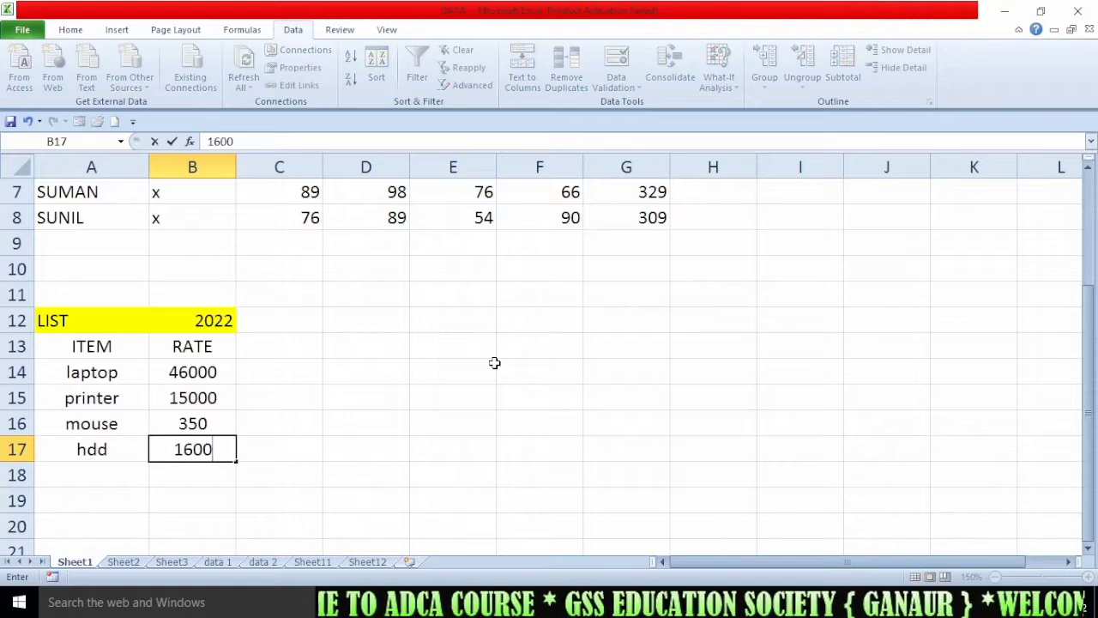
left_click(375, 391)
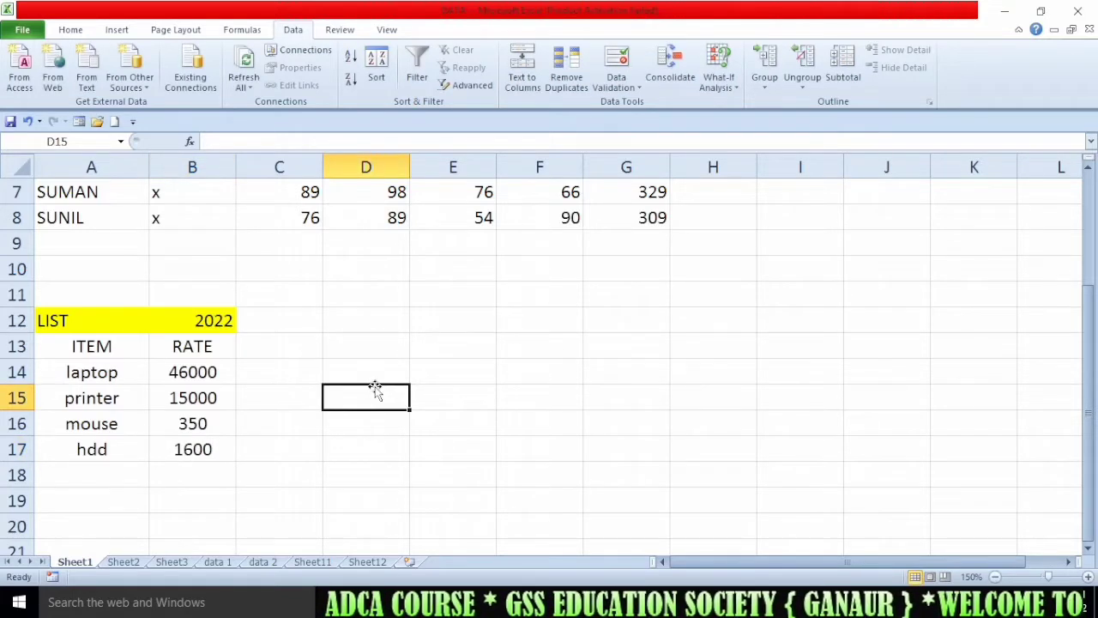
Add a third scenario named list 2022 that stores the price list in A12:B17 with its current values
left_click_drag(64, 322, 186, 452)
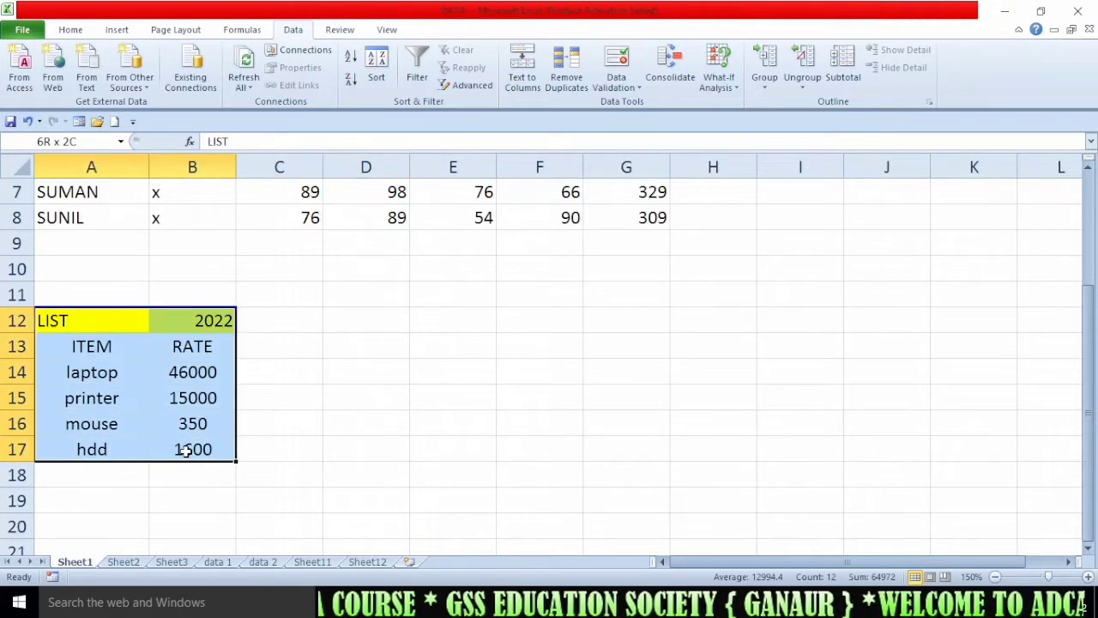
left_click(720, 84)
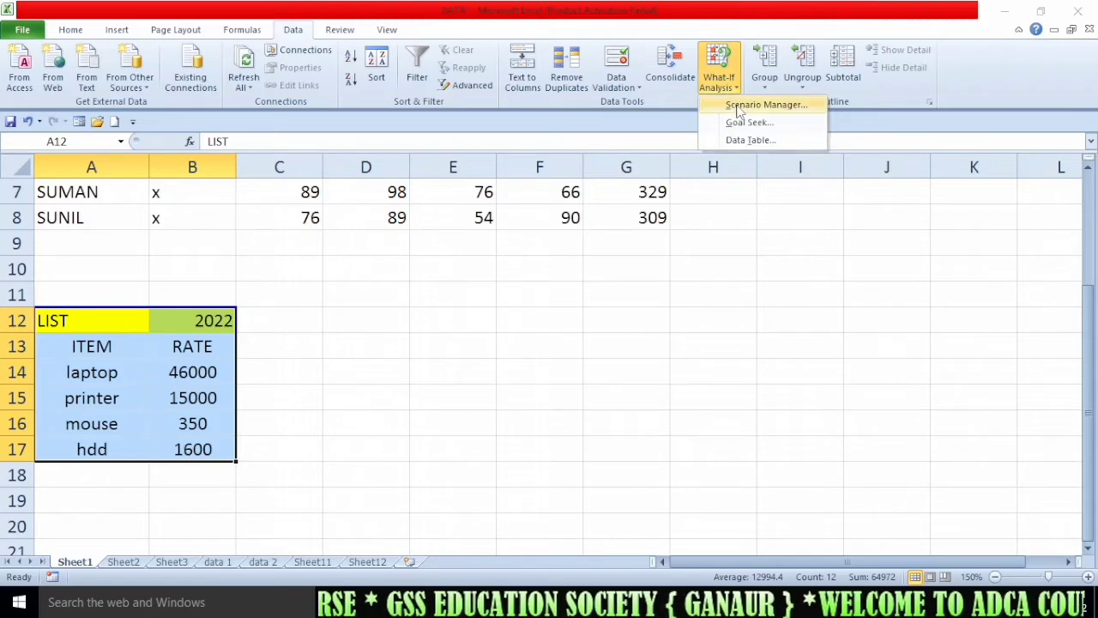
left_click(739, 106)
left_click_drag(615, 211, 645, 202)
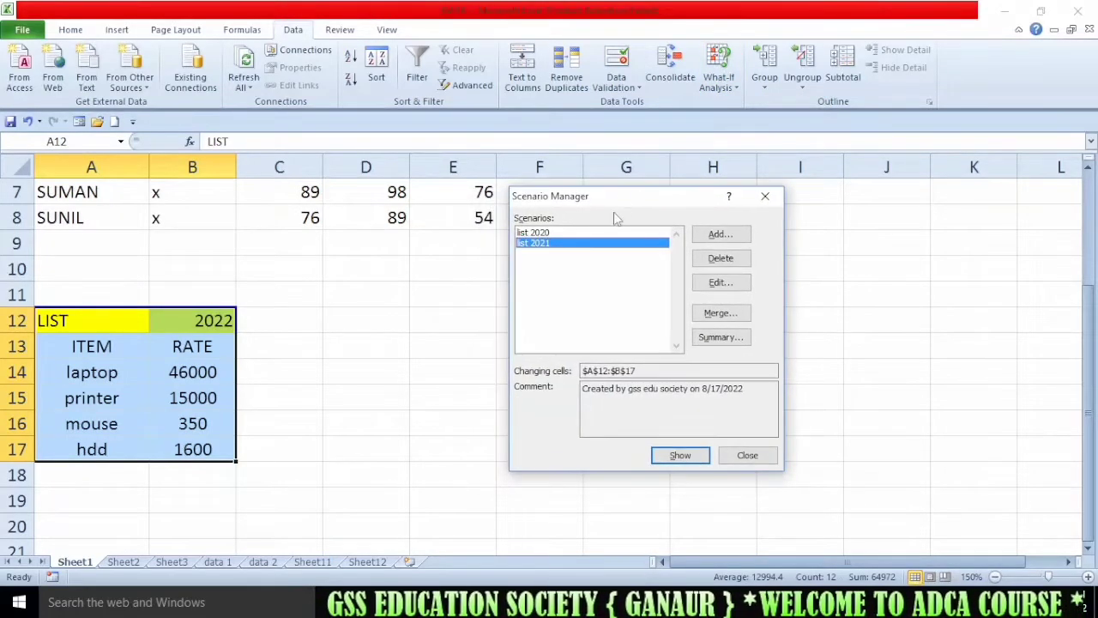
left_click(719, 235)
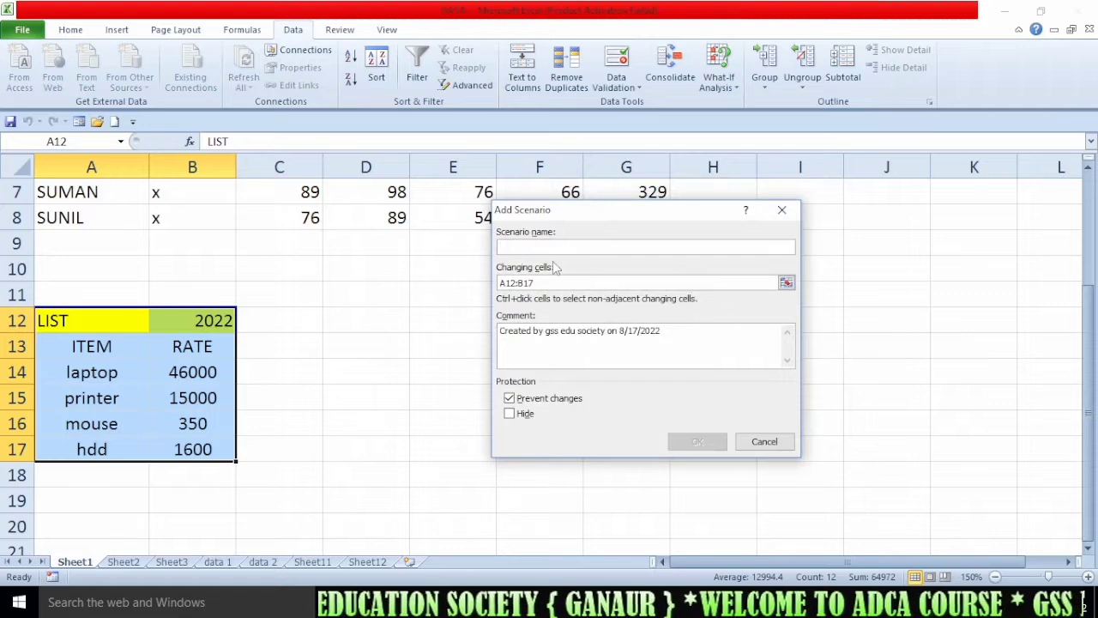
type("list 2022")
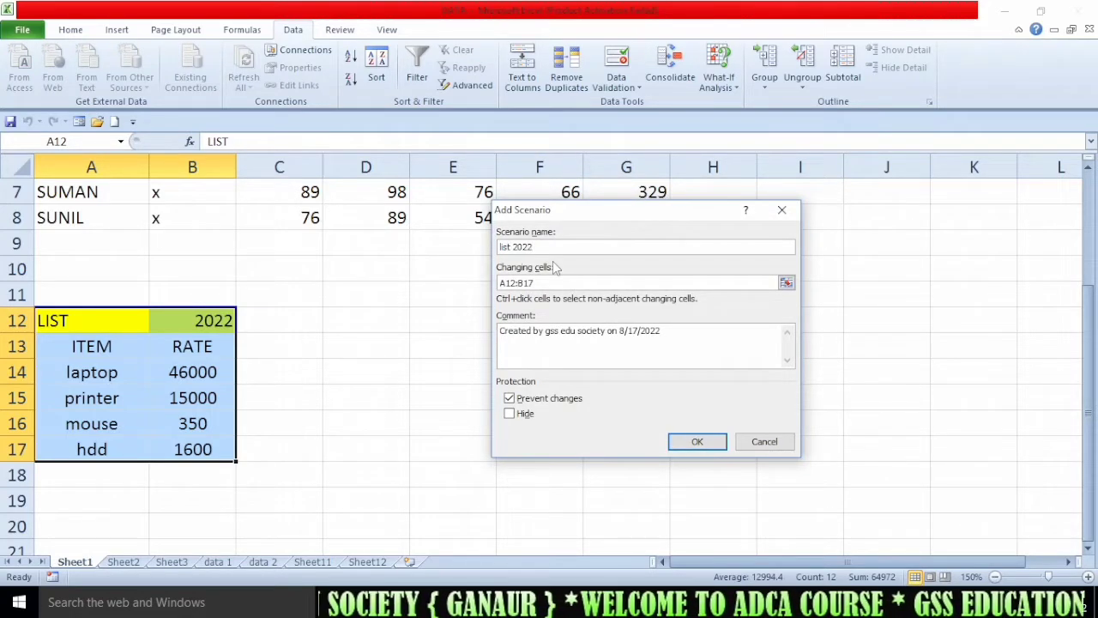
left_click(697, 441)
left_click(673, 393)
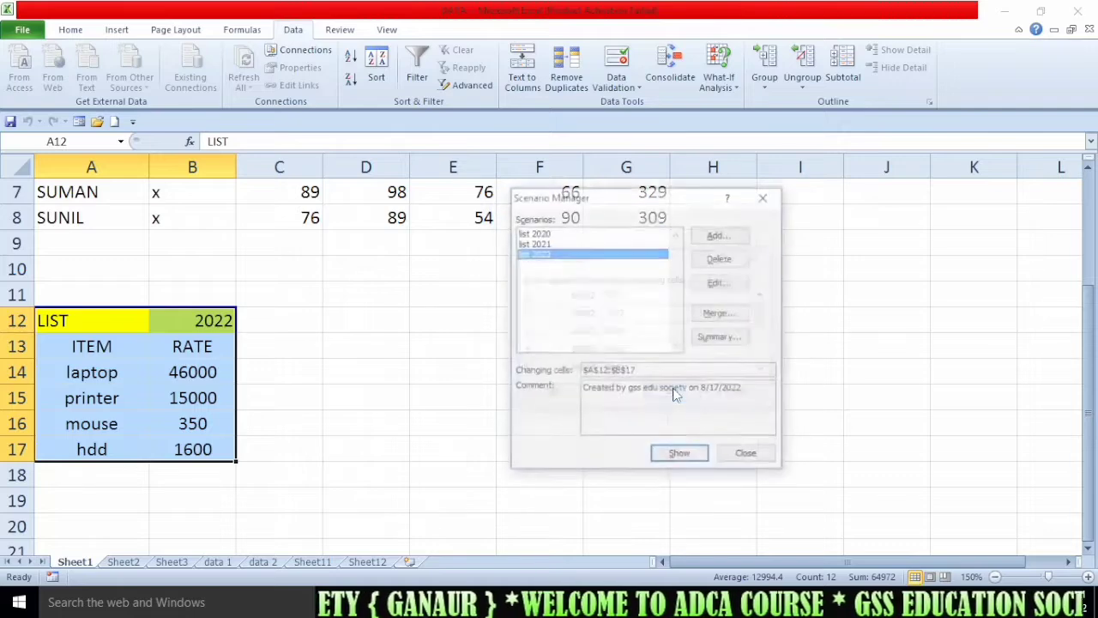
left_click(747, 454)
left_click(455, 376)
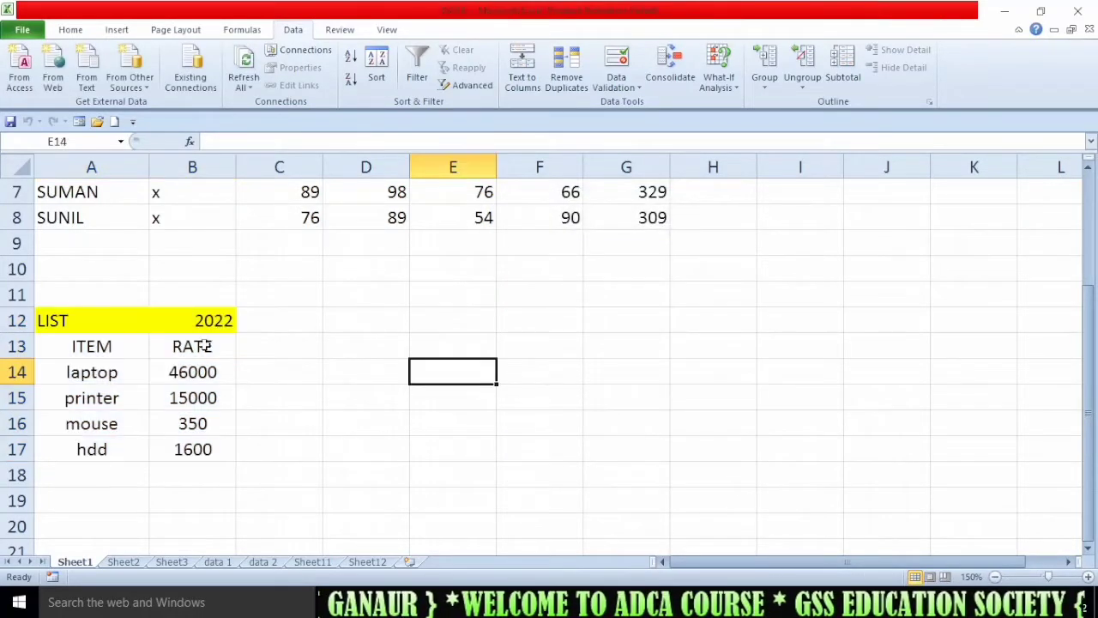
left_click_drag(386, 450, 382, 476)
left_click(176, 502)
left_click(476, 505)
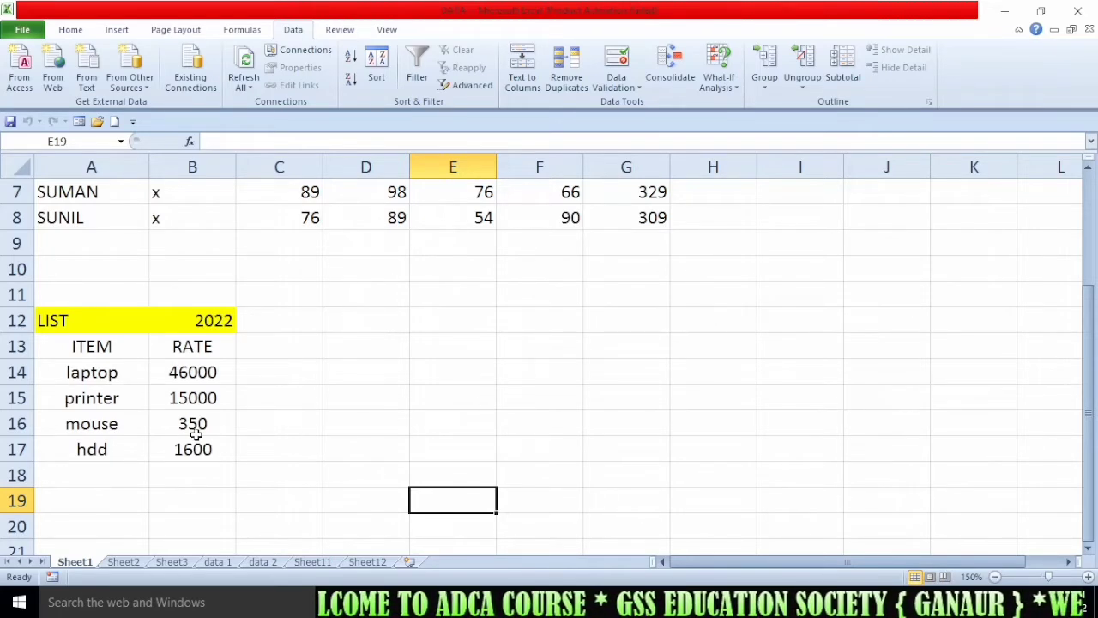
left_click_drag(92, 373, 202, 381)
left_click(436, 400)
left_click(379, 384)
left_click_drag(379, 384, 377, 395)
left_click_drag(111, 376, 205, 372)
left_click(339, 423)
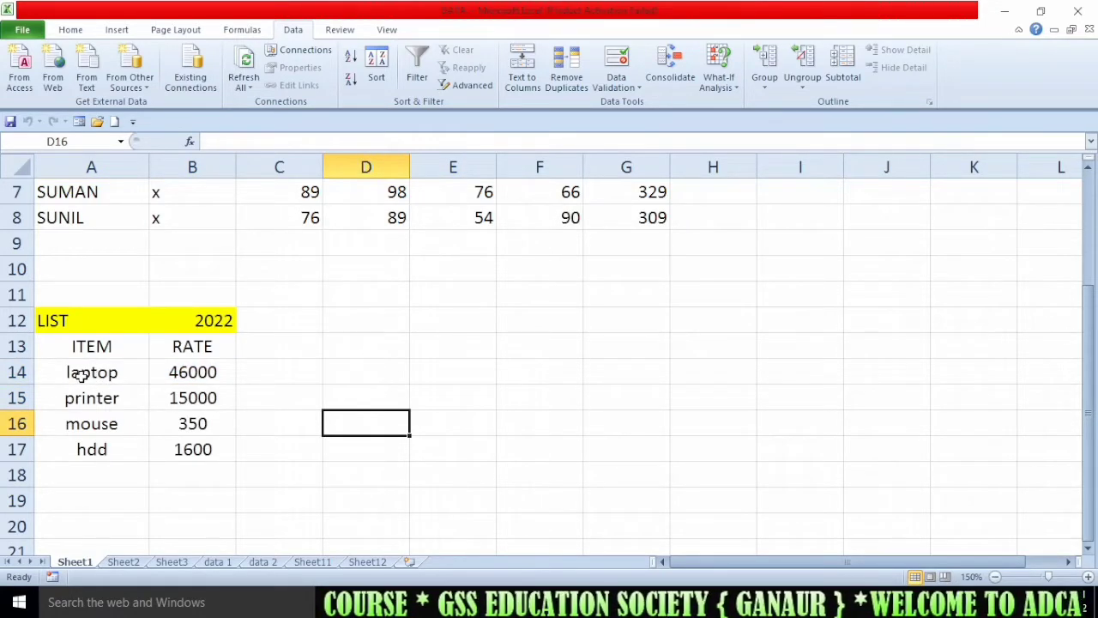
left_click_drag(83, 371, 163, 452)
left_click_drag(326, 439, 323, 429)
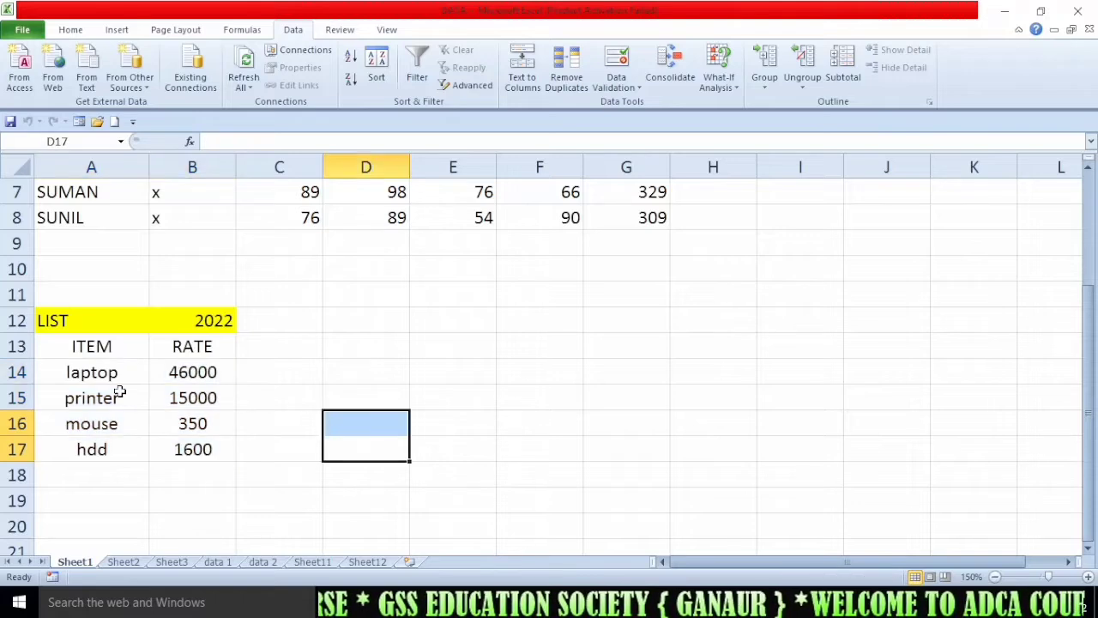
left_click(435, 375)
left_click(90, 380)
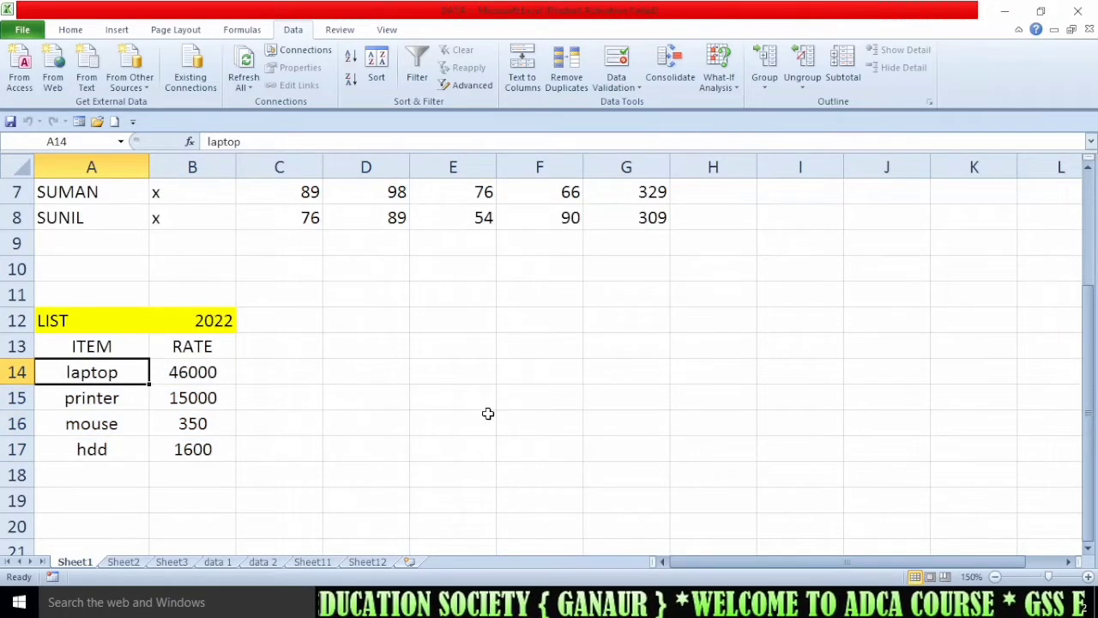
left_click(486, 404)
left_click(526, 406)
left_click(470, 372)
left_click(547, 370)
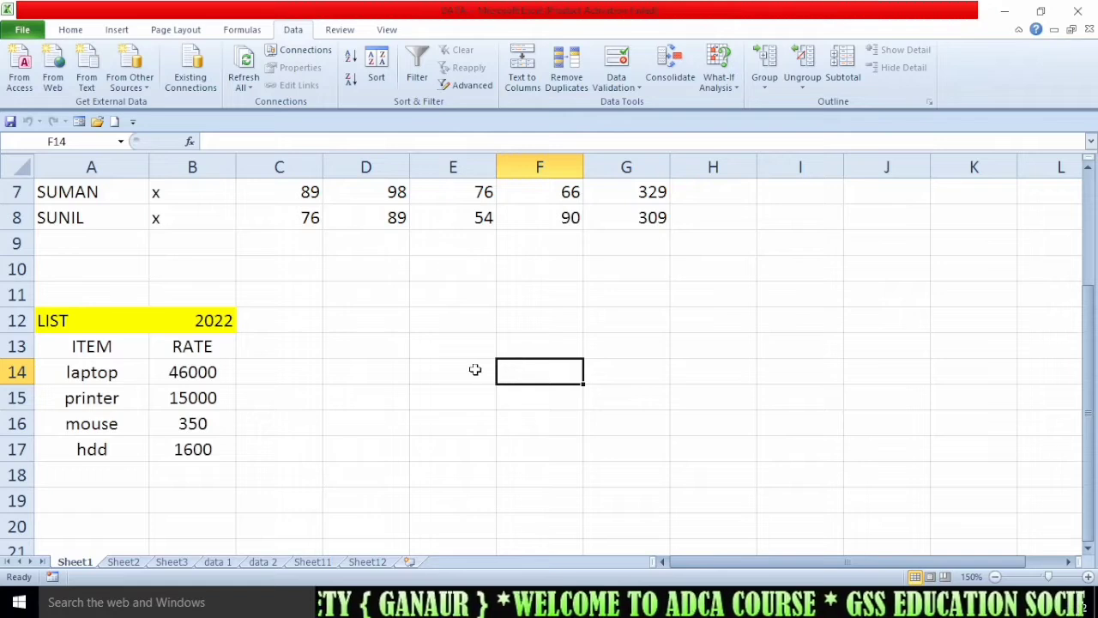
left_click(421, 364)
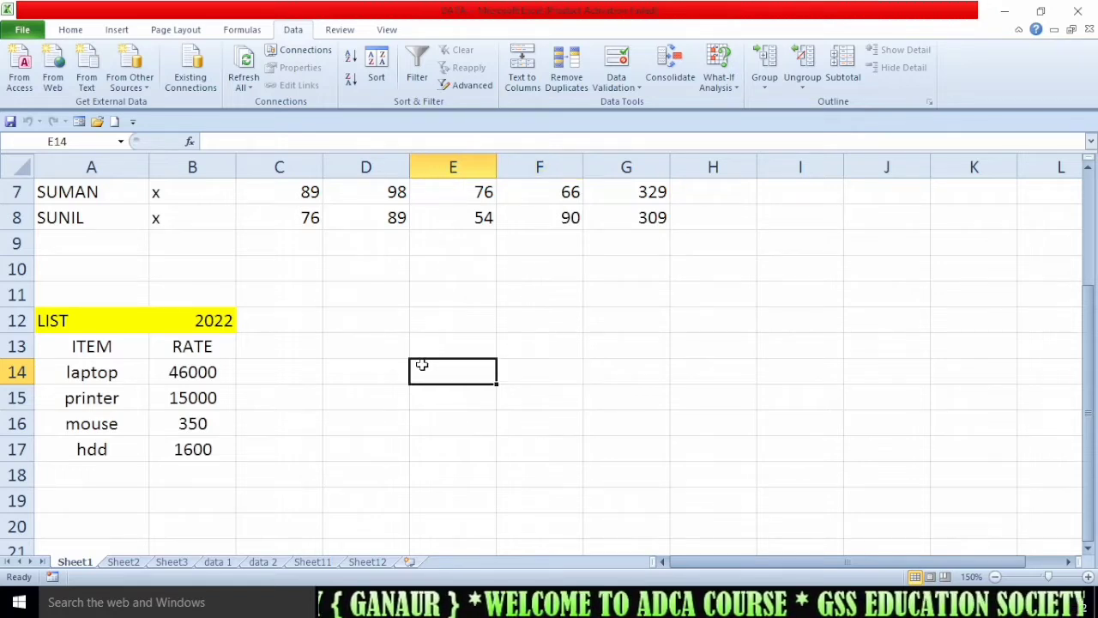
left_click(84, 368)
left_click(181, 378)
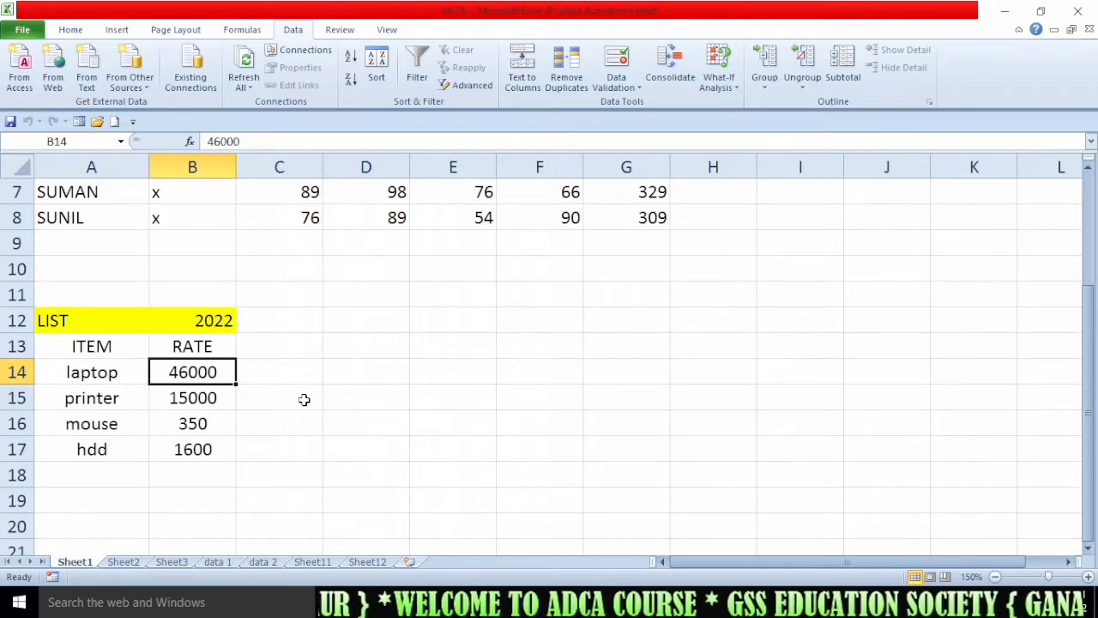
Show the list 2020 scenario in the price list from the Scenario Manager
left_click(719, 81)
left_click(736, 106)
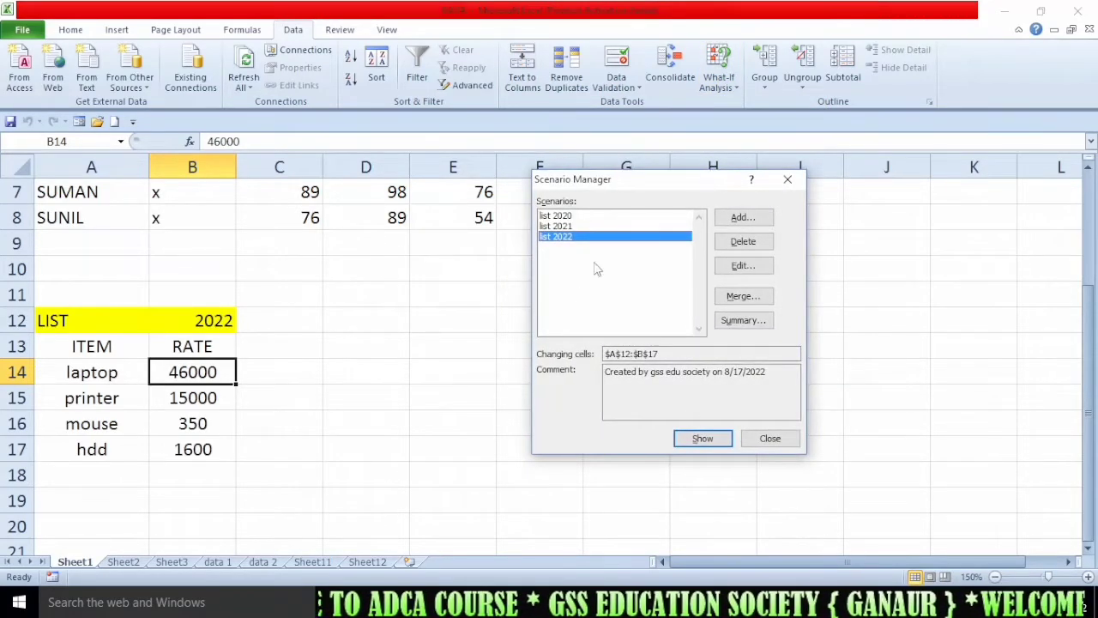
left_click(571, 217)
left_click_drag(622, 180, 643, 207)
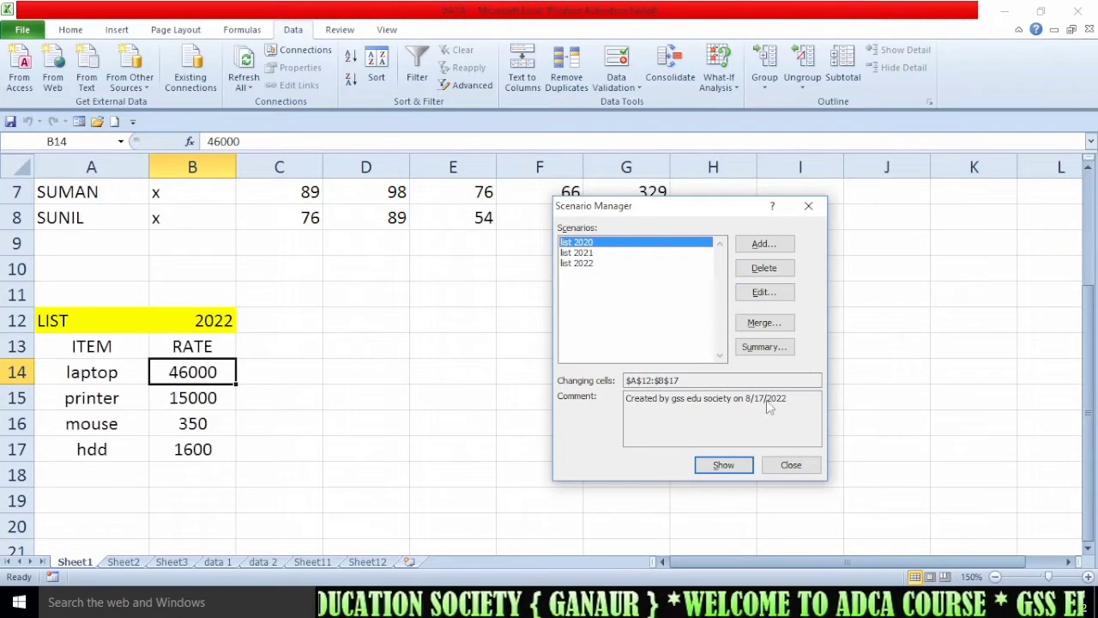
left_click(725, 466)
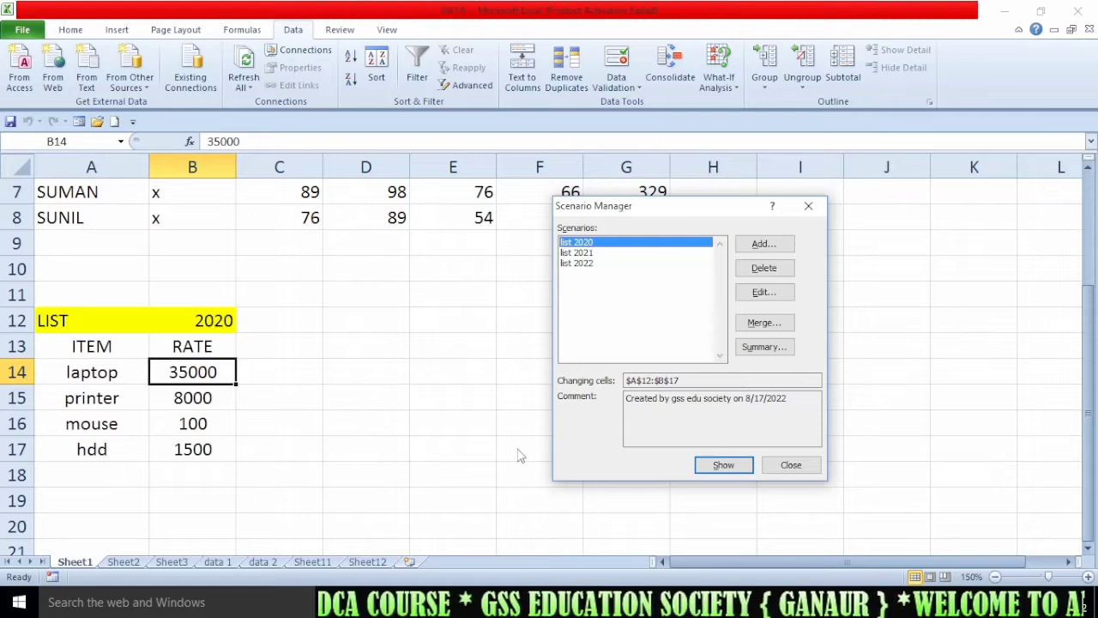
Show the list 2021 scenario, switch the price list to list 2022, and close the Scenario Manager
left_click(595, 254)
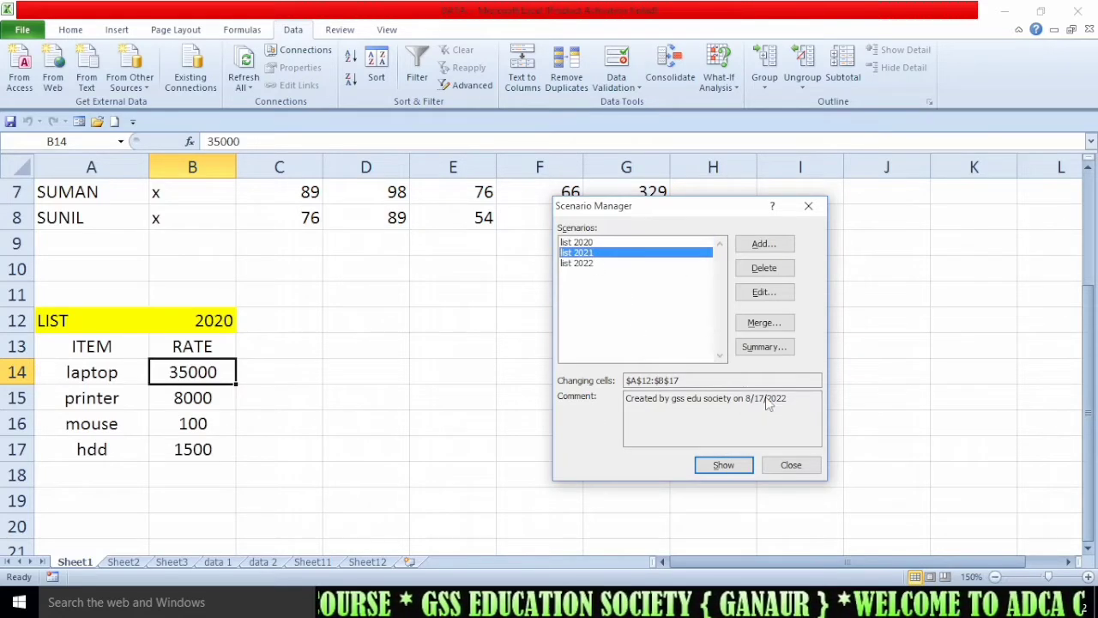
left_click(723, 465)
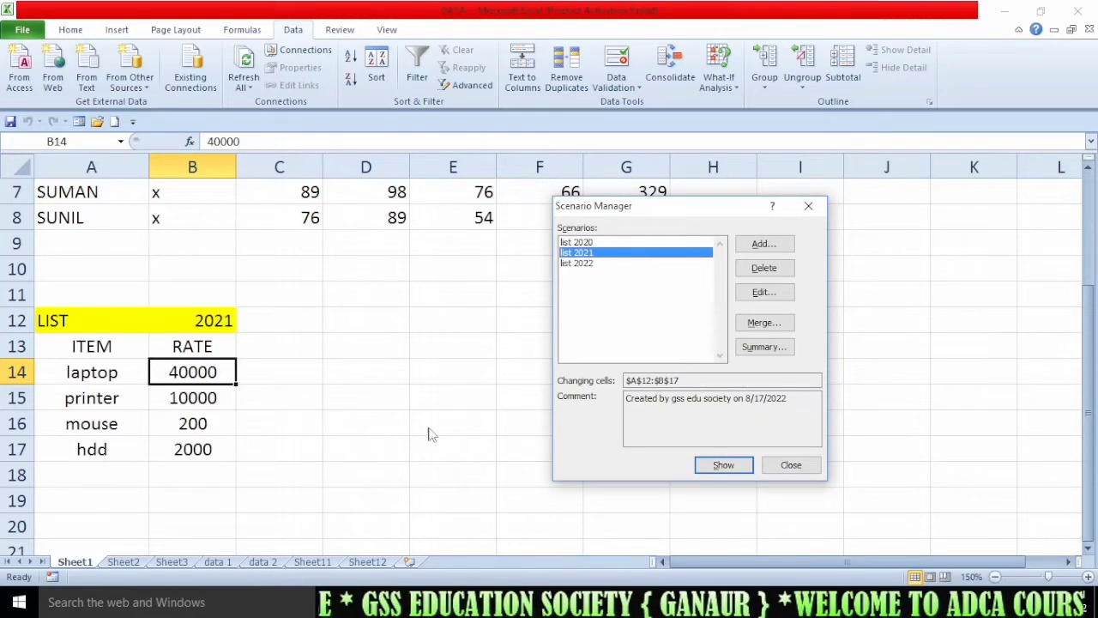
left_click(582, 263)
left_click(719, 465)
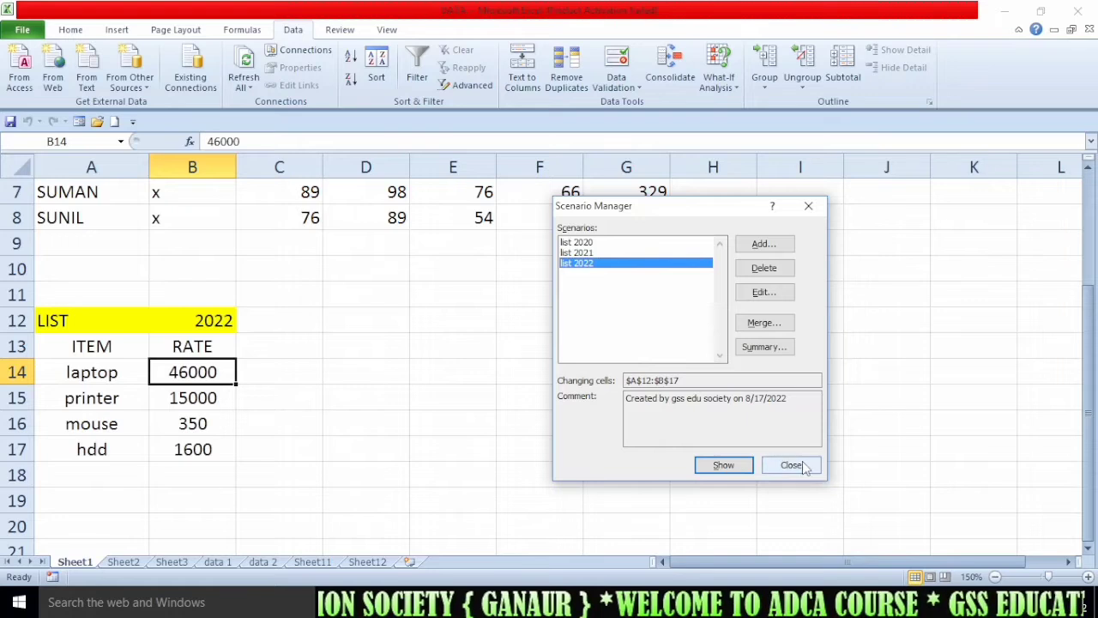
left_click(772, 465)
left_click(445, 367)
left_click_drag(85, 316, 204, 449)
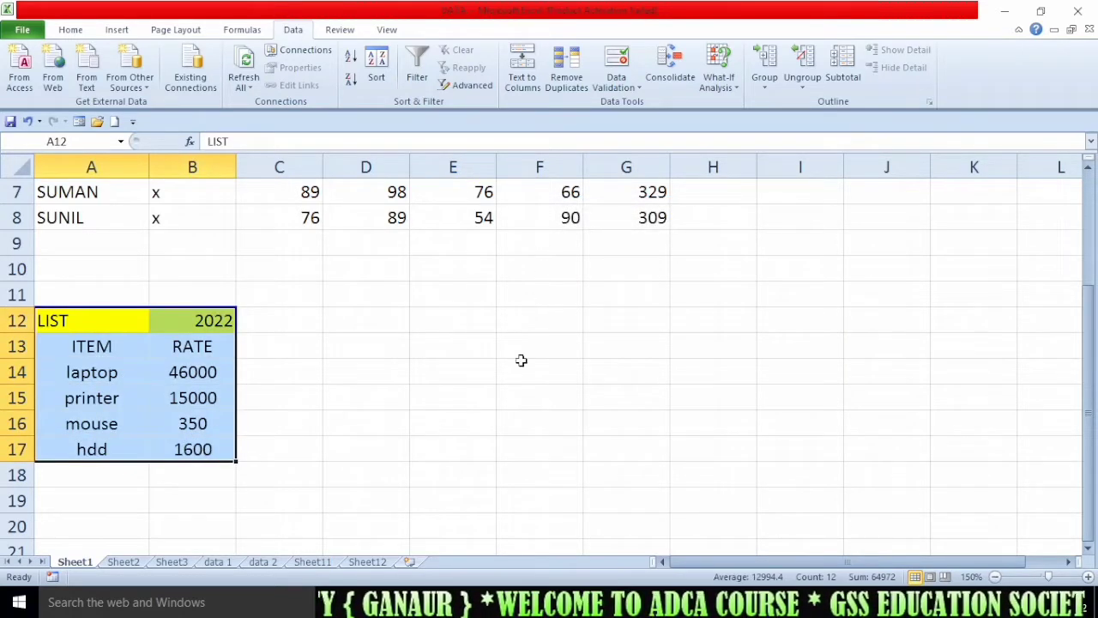
left_click(422, 344)
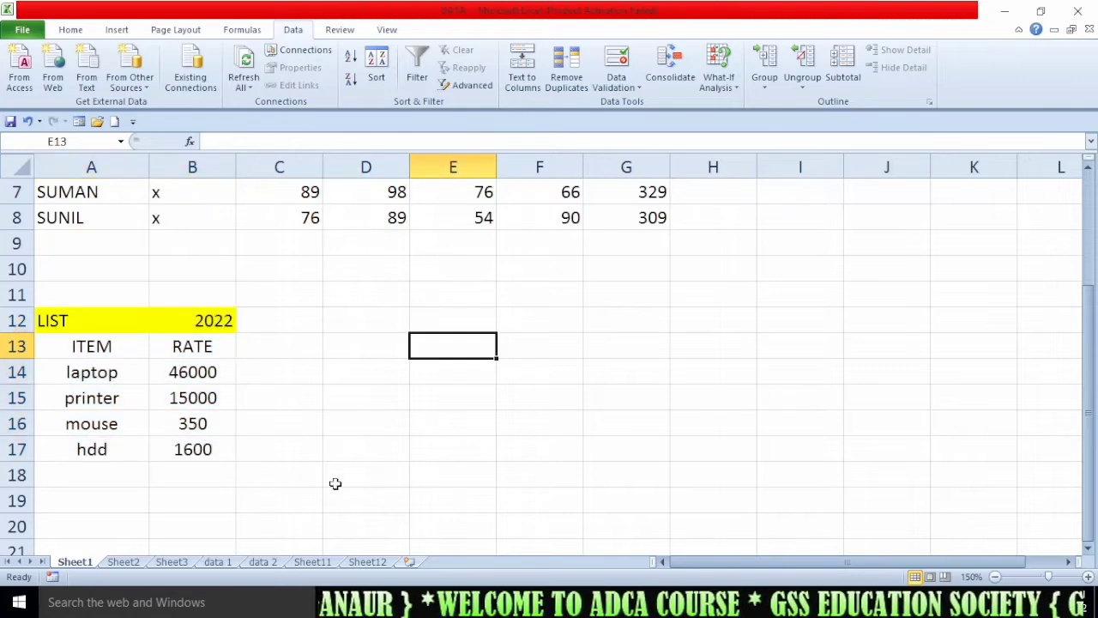
Check on Sheet2 whether the Scenario Manager holds any scenarios for that sheet, and close it
left_click(124, 562)
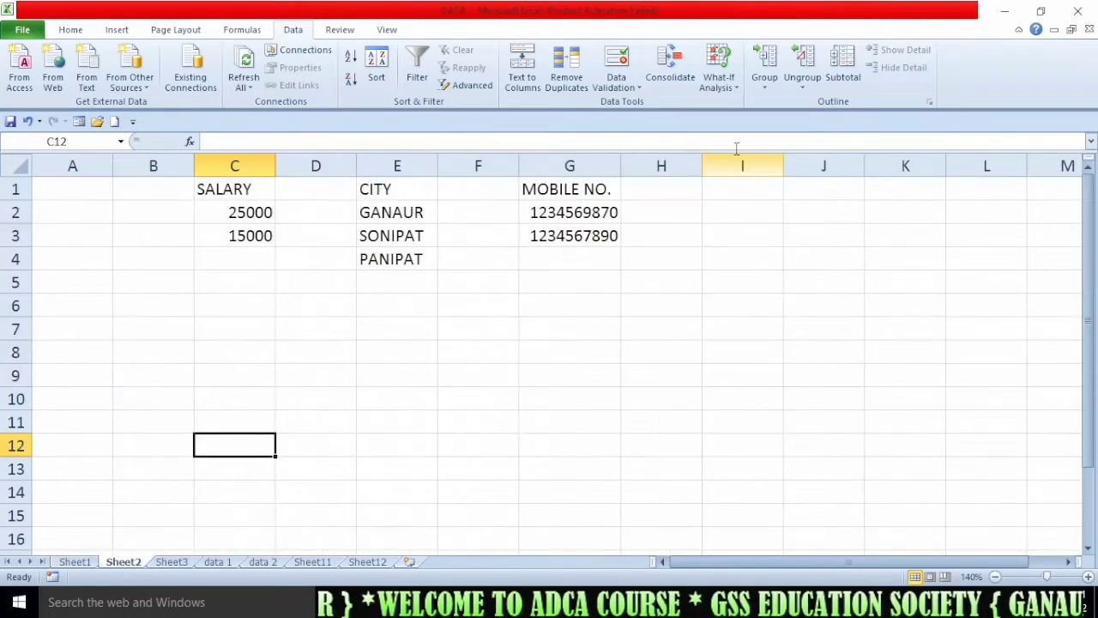
left_click(734, 90)
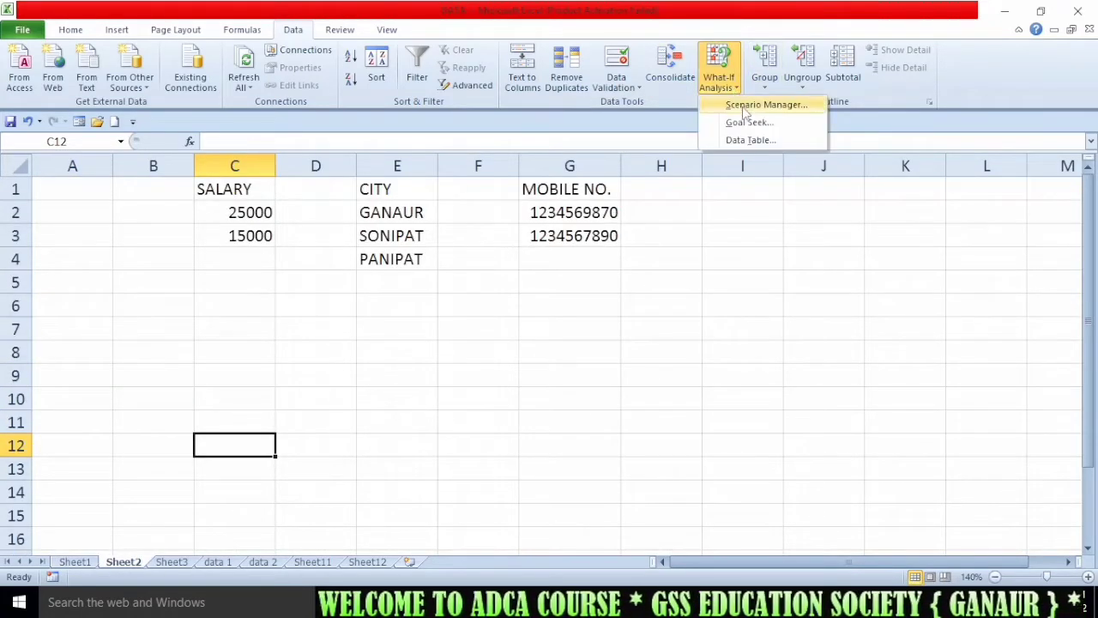
left_click(745, 106)
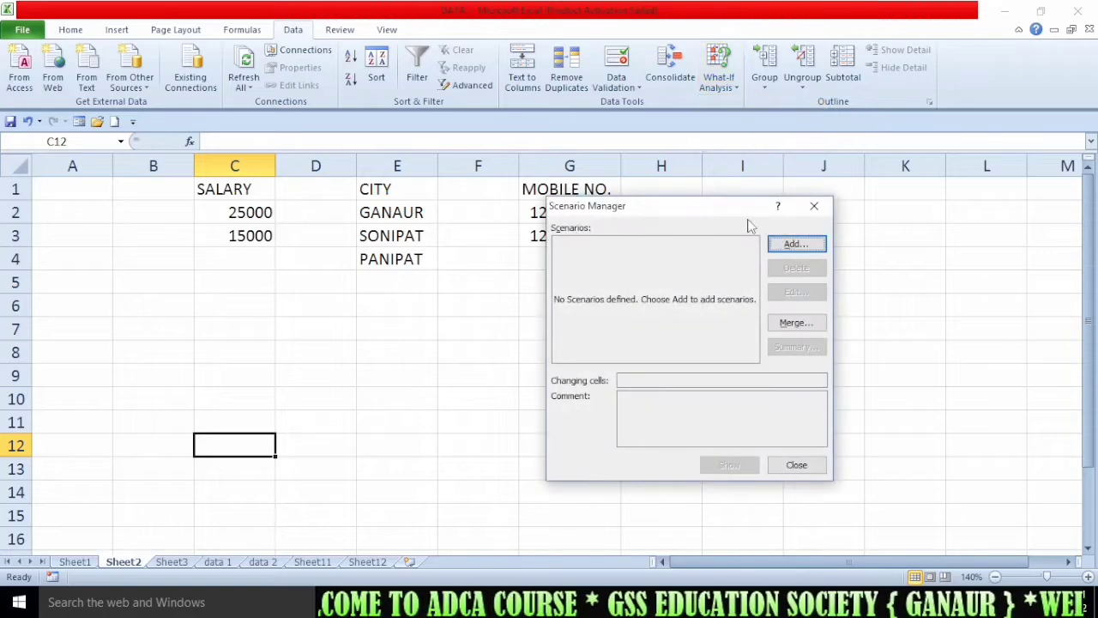
left_click(814, 206)
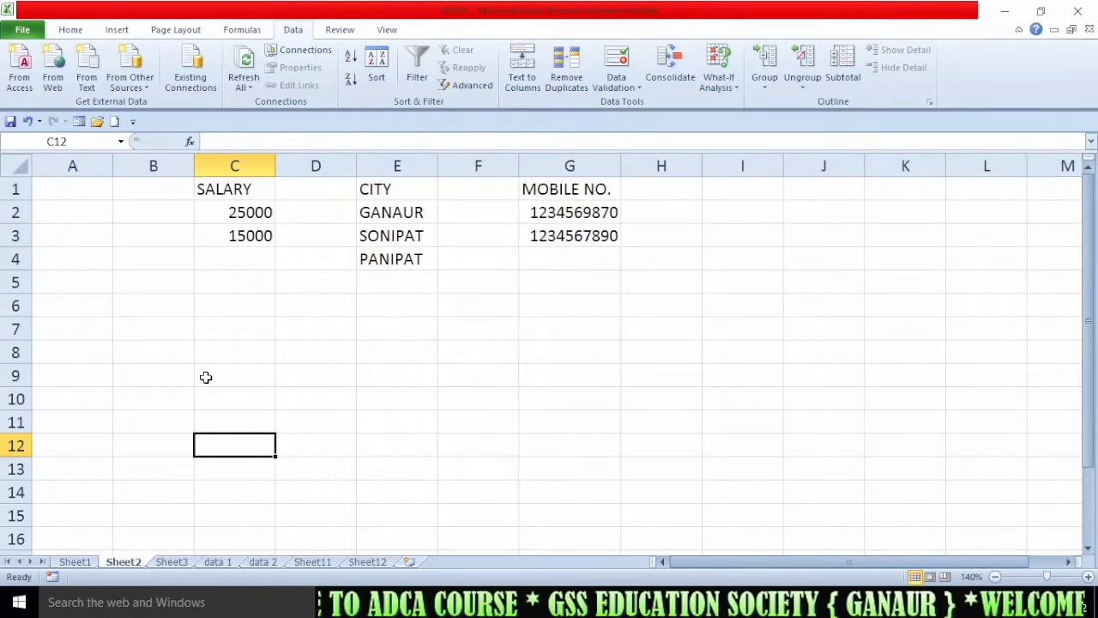
Return to Sheet1, review the scenarios stored for it in the Scenario Manager, and close it
left_click(89, 562)
left_click(351, 442)
left_click(720, 82)
left_click(745, 106)
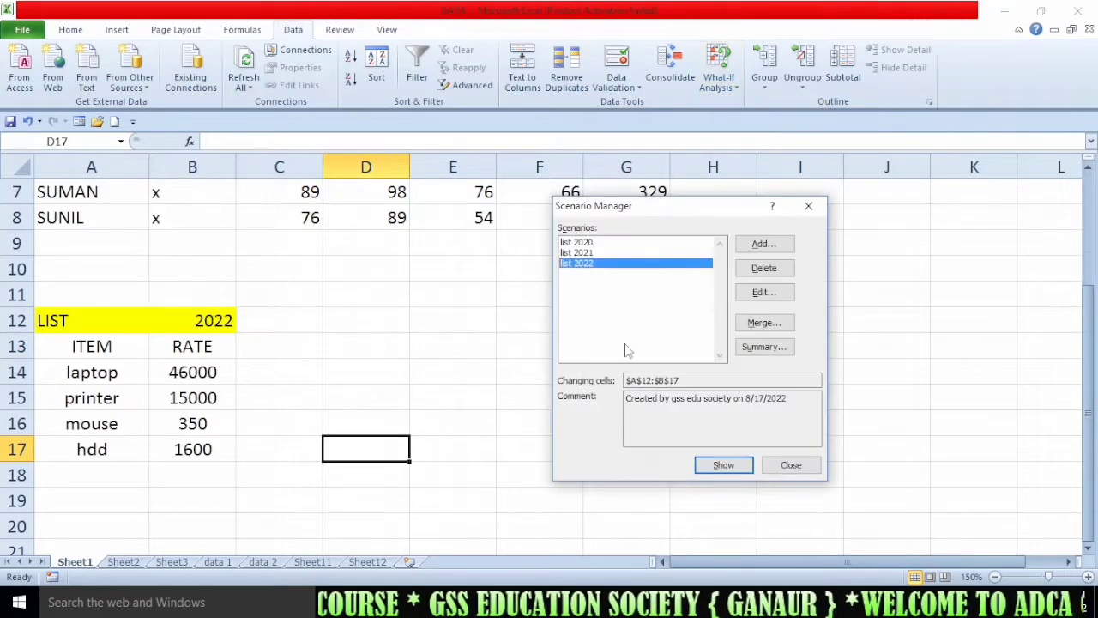
left_click(791, 464)
left_click(481, 397)
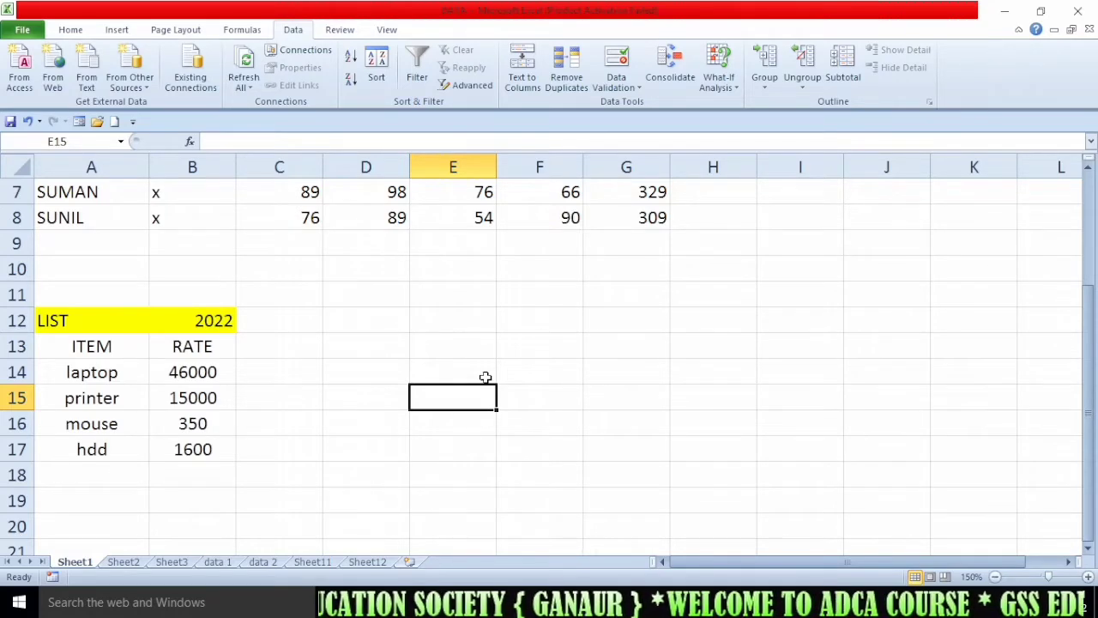
left_click(34, 31)
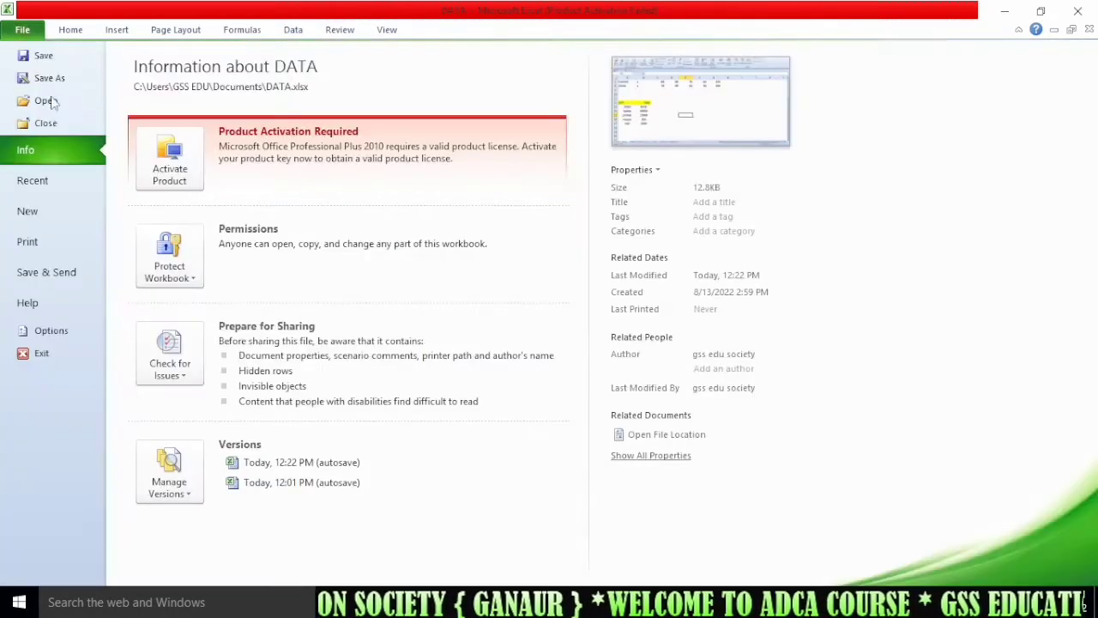
left_click(66, 29)
left_click(519, 326)
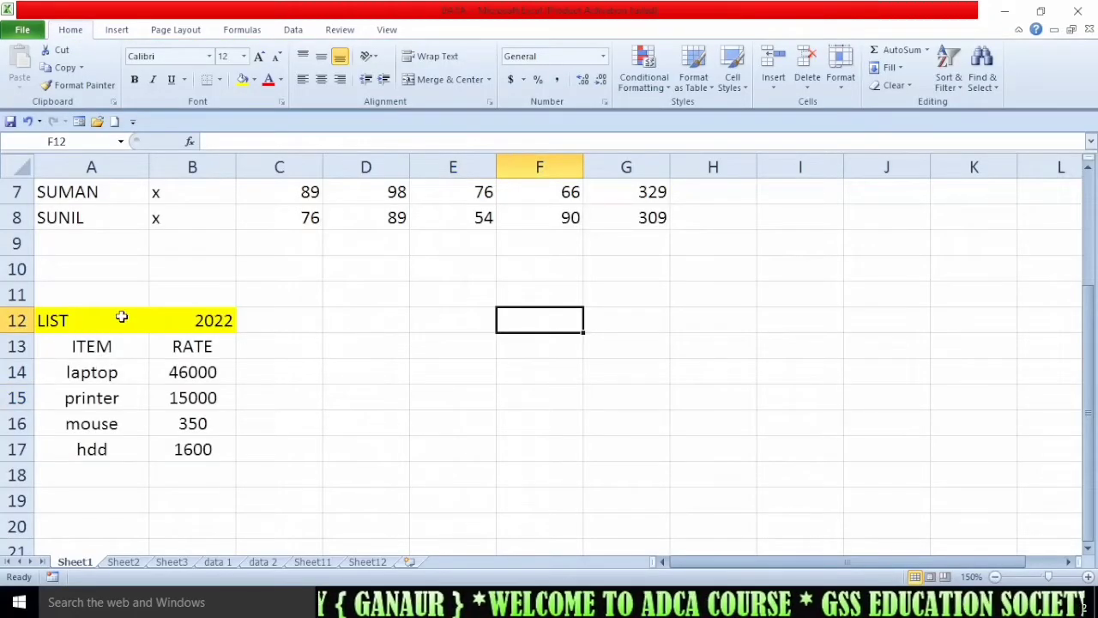
left_click(520, 419)
left_click(637, 383)
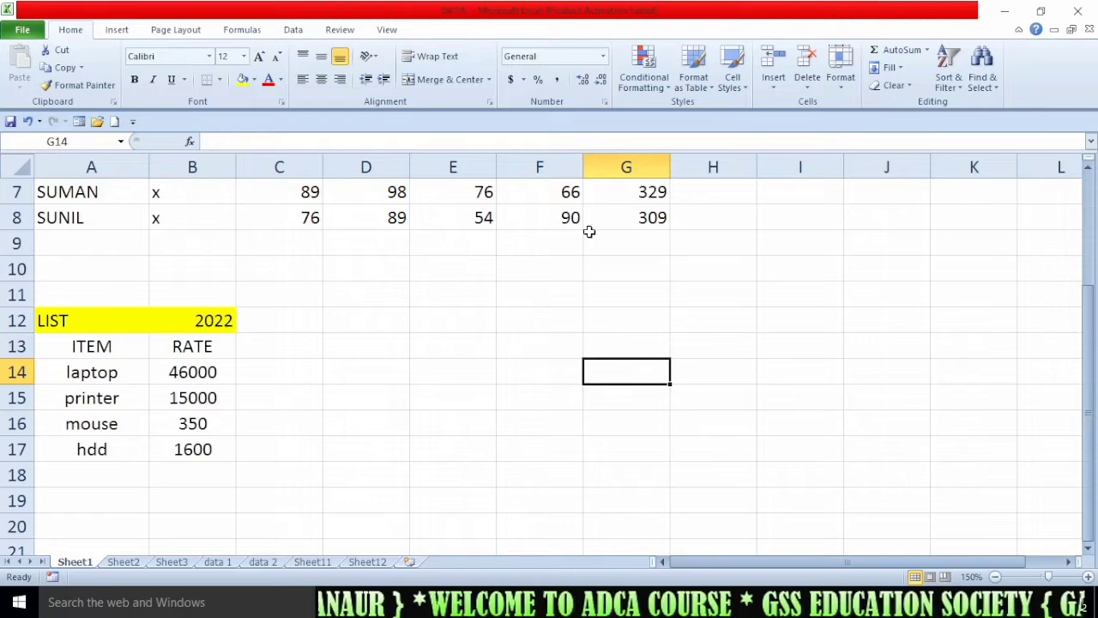
Reopen the Scenario Manager on Sheet1 to look over its management options, and close it without changes
left_click(292, 29)
left_click(719, 71)
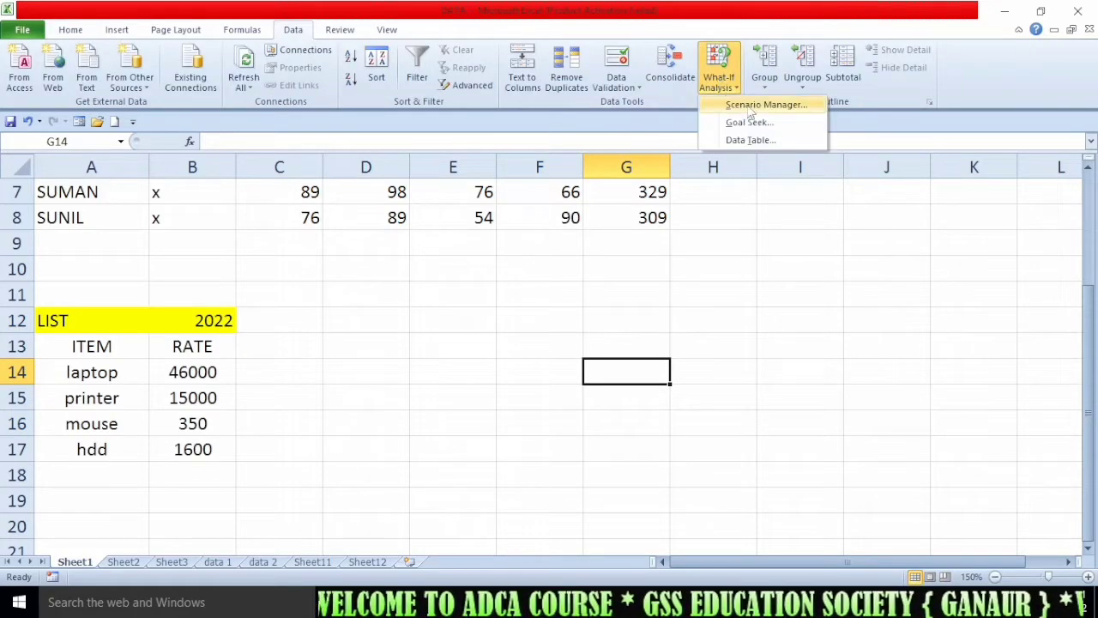
left_click(753, 107)
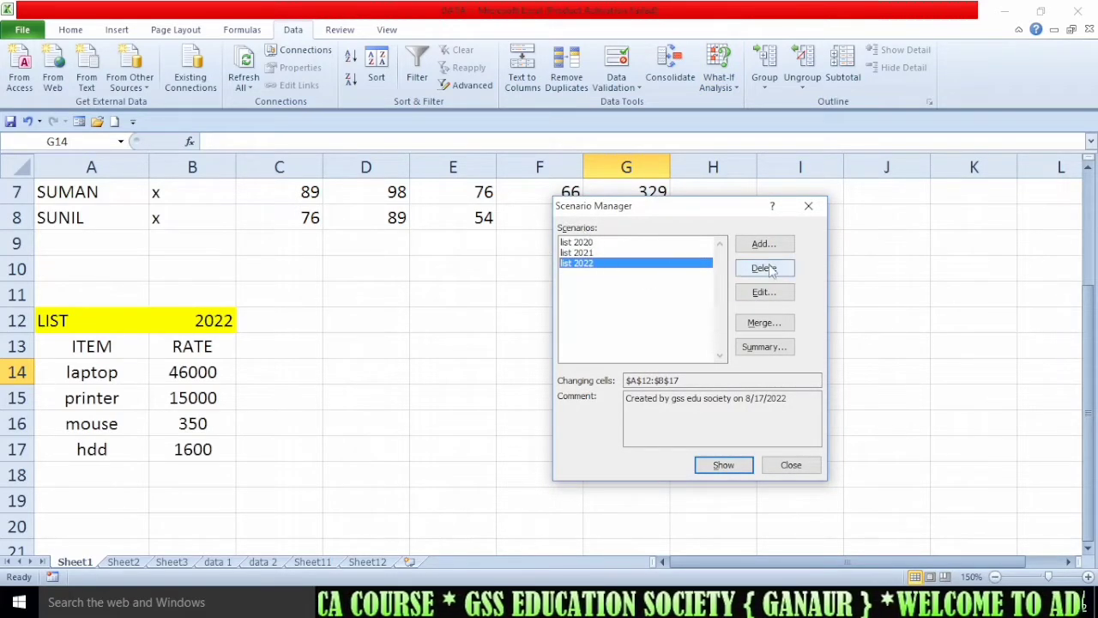
left_click(790, 464)
left_click(392, 417)
left_click_drag(566, 472, 623, 474)
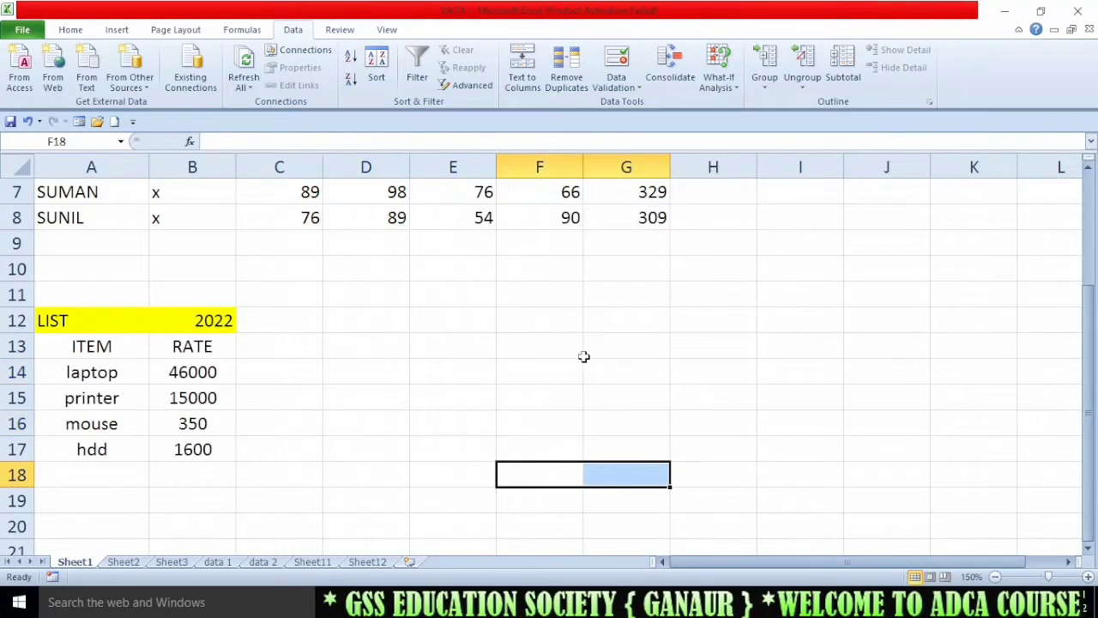
left_click_drag(574, 341, 802, 478)
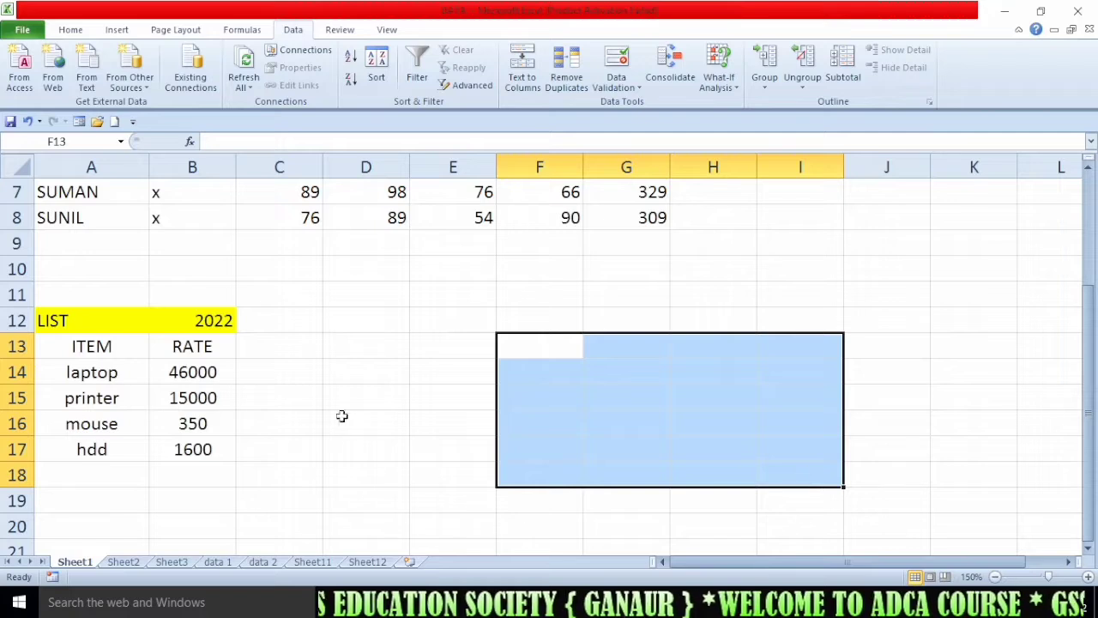
left_click_drag(389, 403, 626, 527)
left_click(705, 424)
left_click_drag(705, 424, 758, 524)
left_click(554, 463)
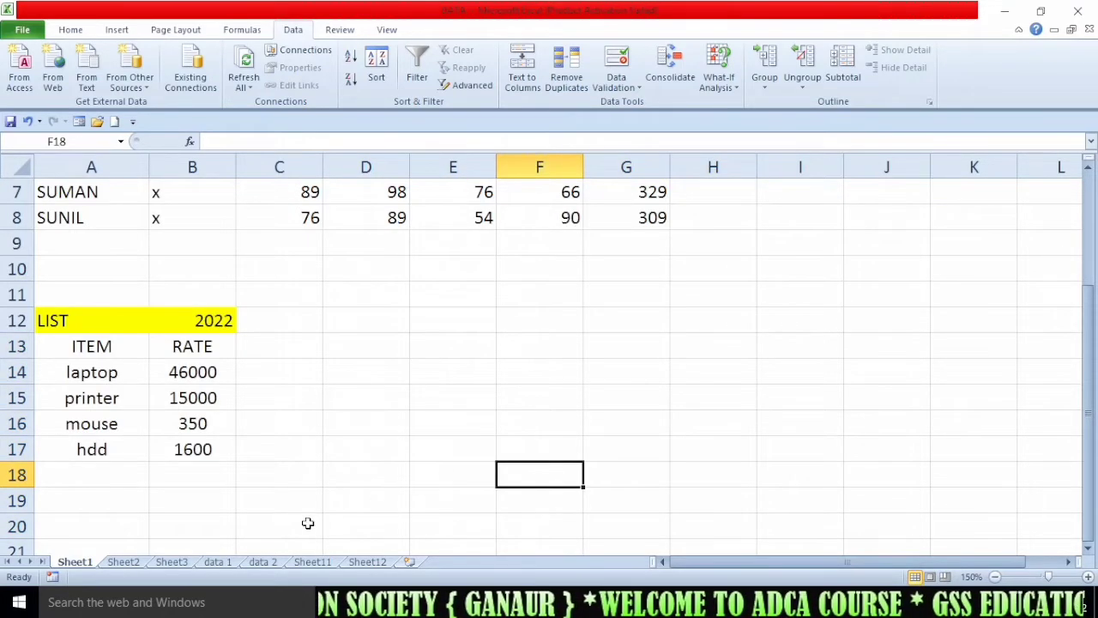
left_click_drag(123, 478, 463, 548)
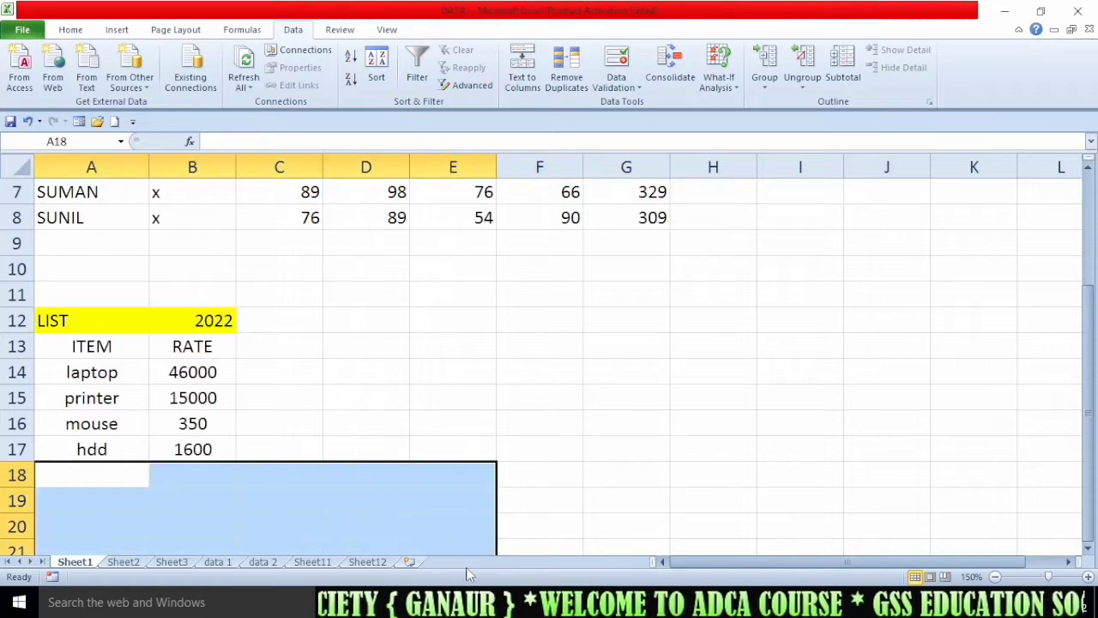
scroll(476, 564, "down", 2)
scroll(469, 567, "up", 1)
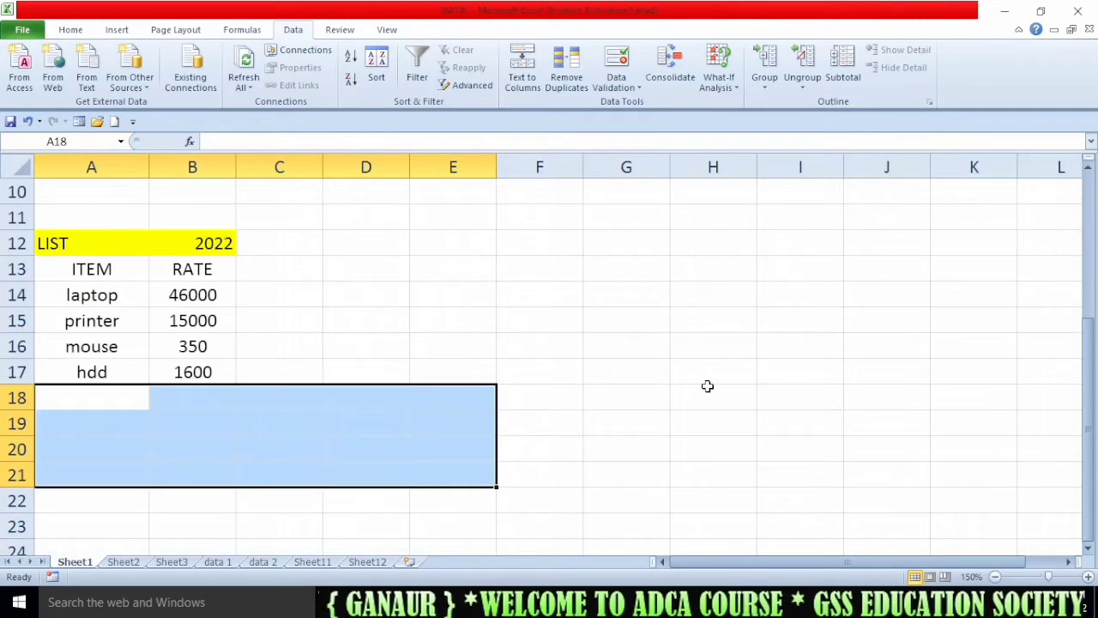
left_click(719, 73)
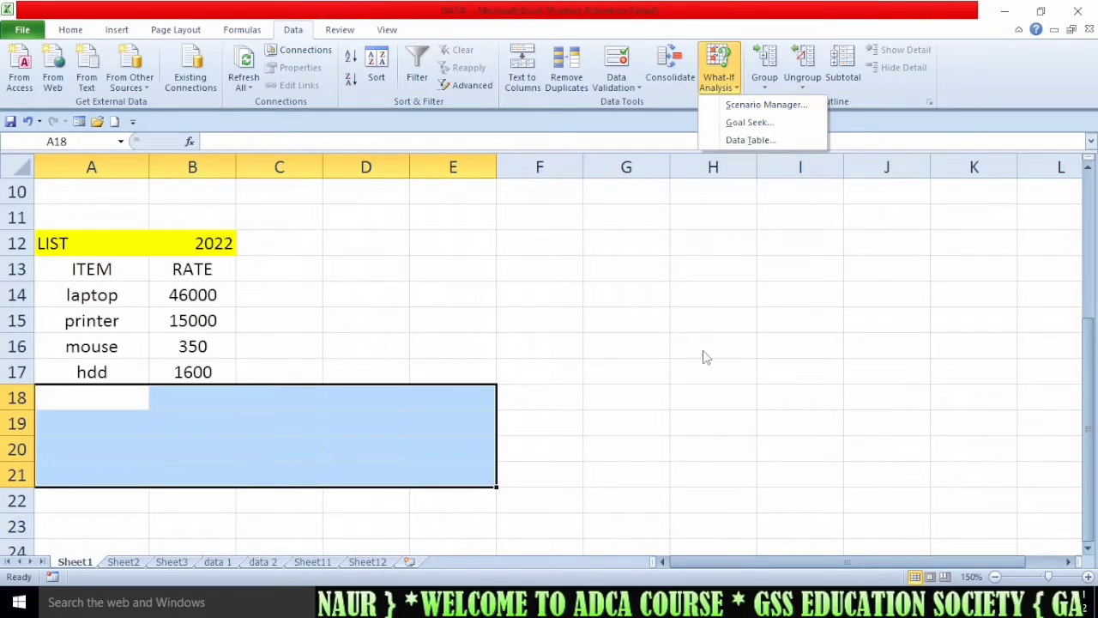
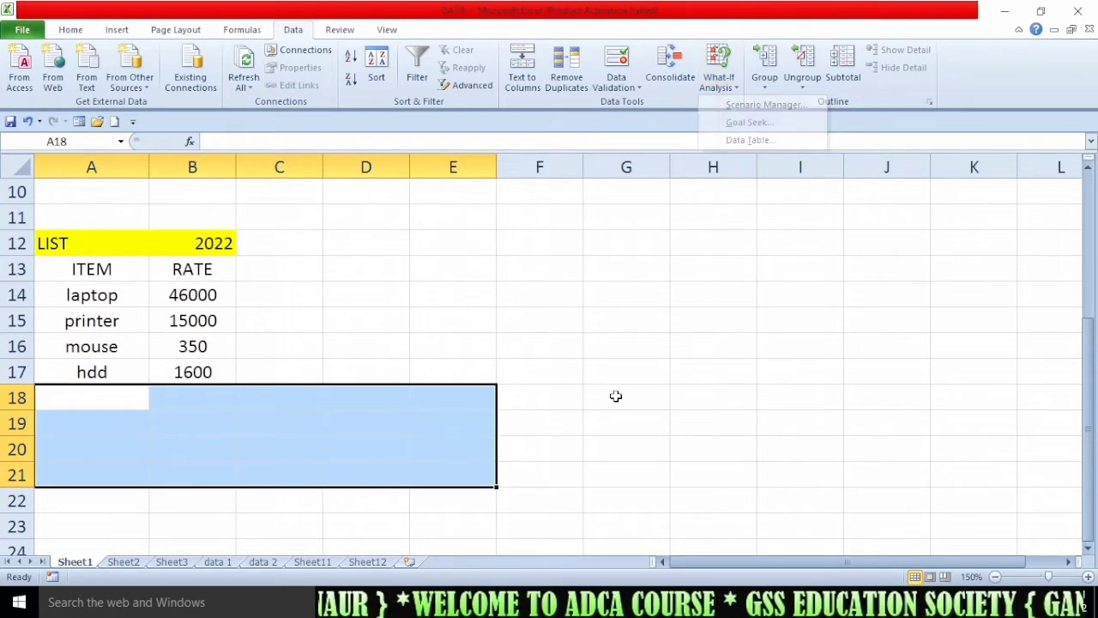
scroll(615, 395, "down", 3)
left_click(366, 421)
left_click(135, 296)
left_click(120, 275)
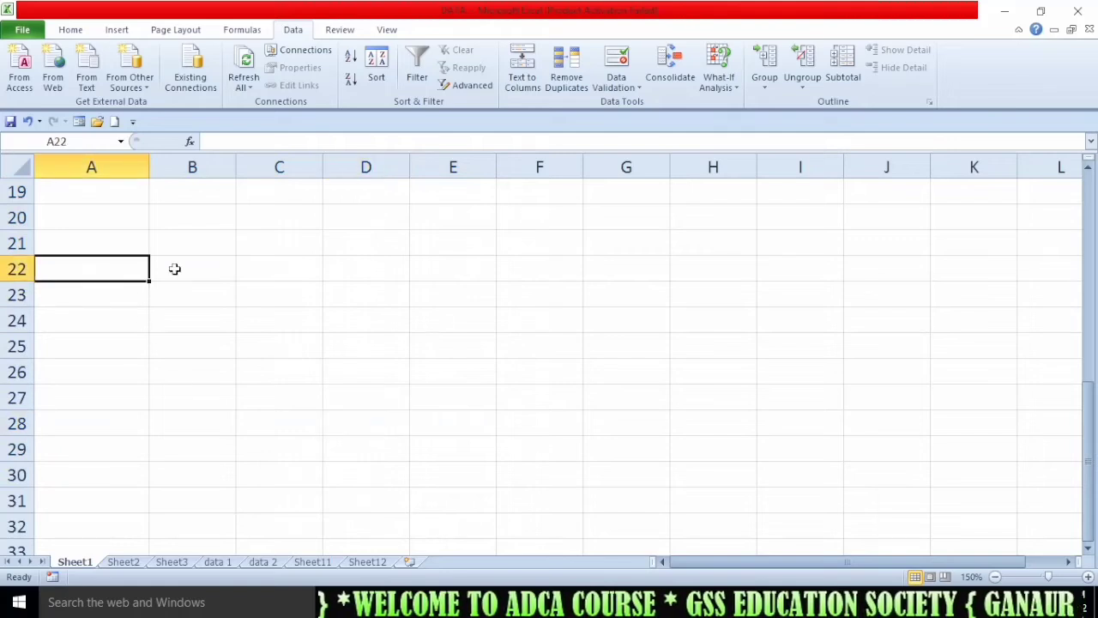
key("Right")
type("2")
key("Return")
type("4")
key("Return")
left_click_drag(178, 269, 265, 459)
left_click(317, 333)
left_click_drag(203, 277, 238, 449)
key("Delete")
key("Left")
key("Up")
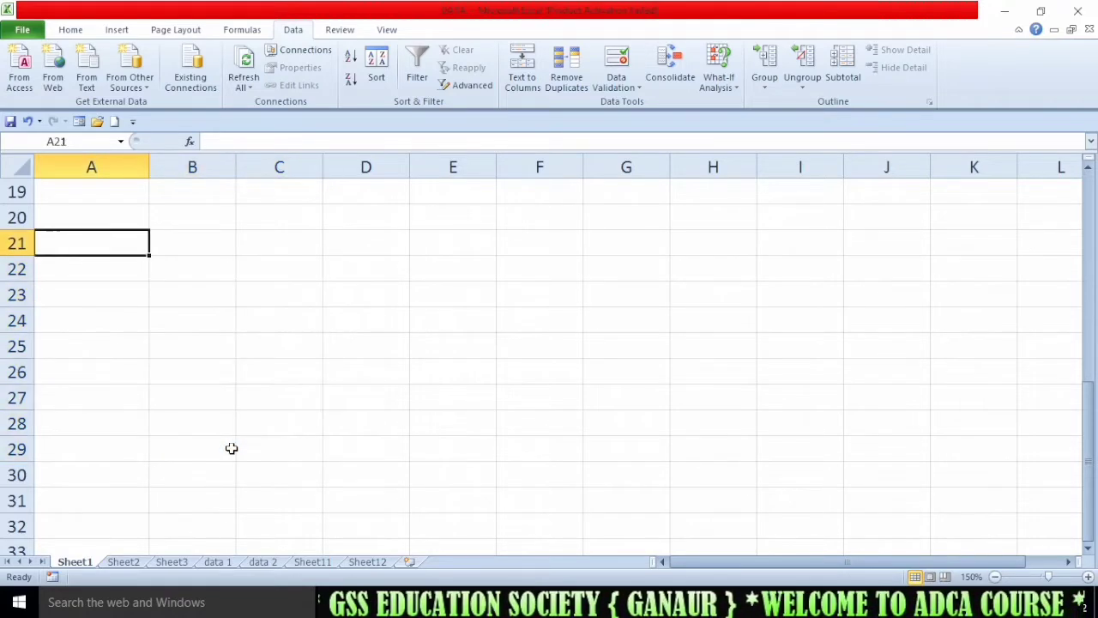
Enter 1 in both A21 and A22 below the price list as input cells for a data table
type("1")
key("Return")
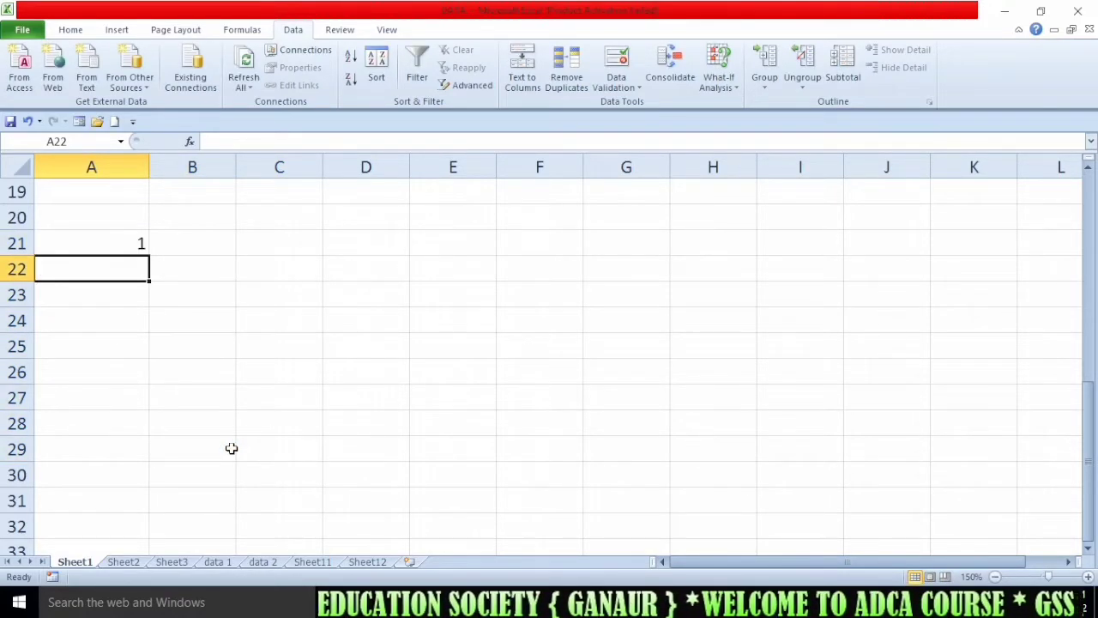
type("1")
key("Tab")
key("Left")
key("Up")
key("Down")
key("Right")
key("Up")
key("Left")
key("Down")
key("Right")
key("Up")
key("Left")
key("Down")
key("Right")
Enter the formula =A21*A22 in C21 to multiply the two input cells
key("Up")
key("Right")
type("=")
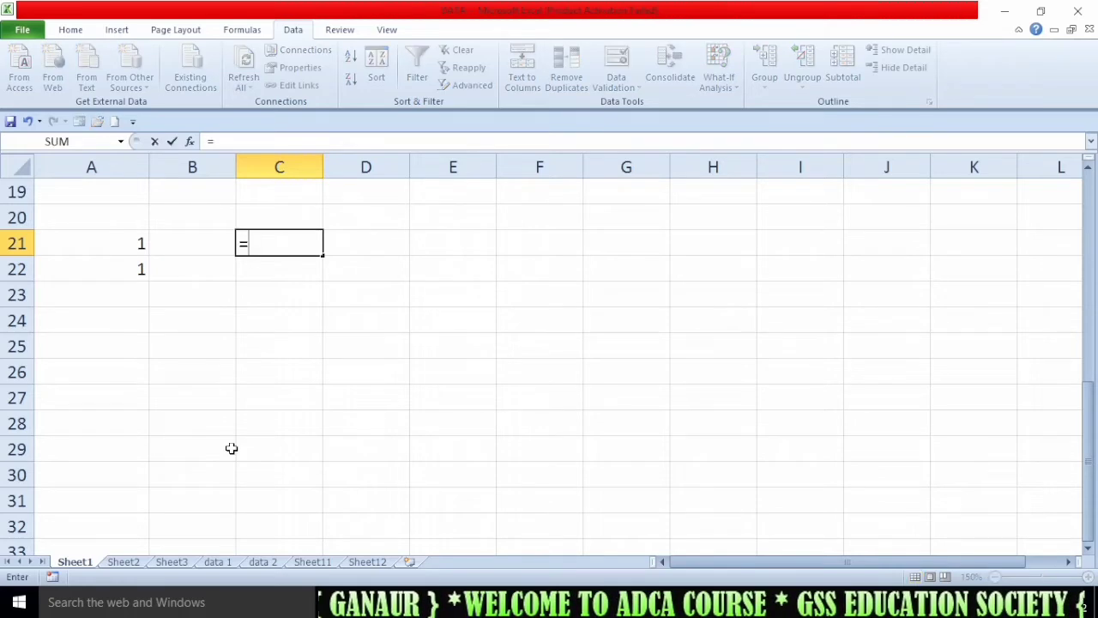
left_click(102, 247)
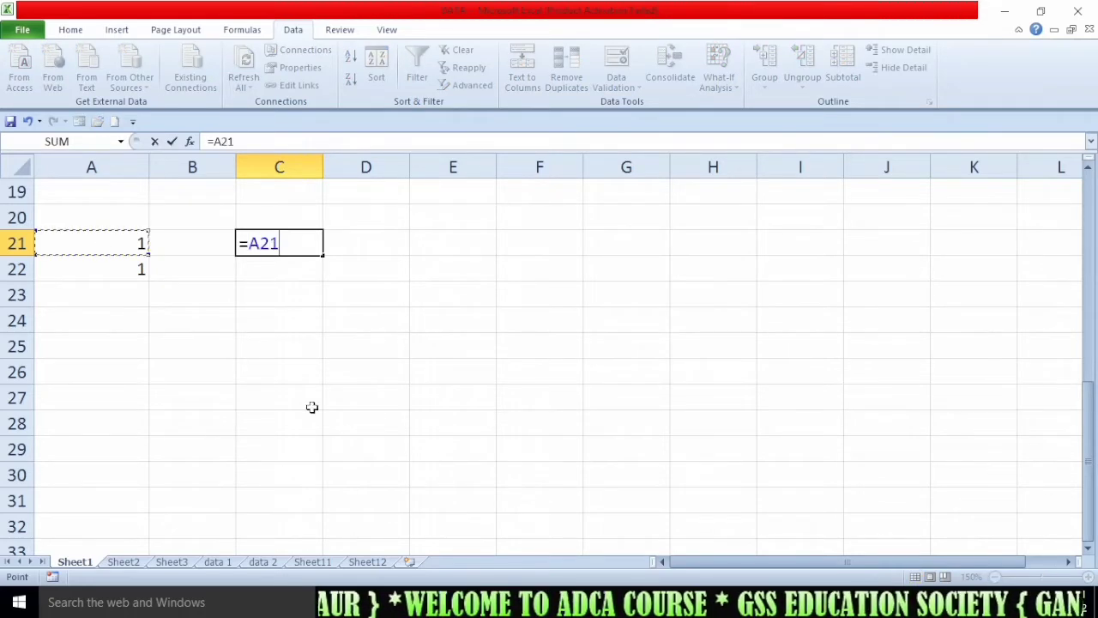
type("*")
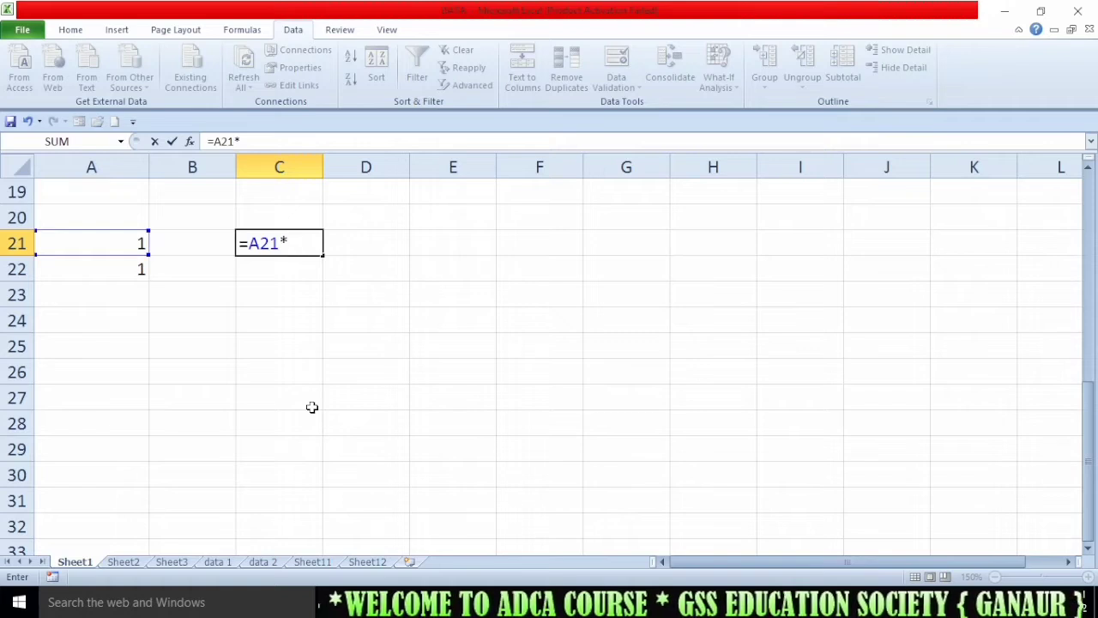
left_click(126, 270)
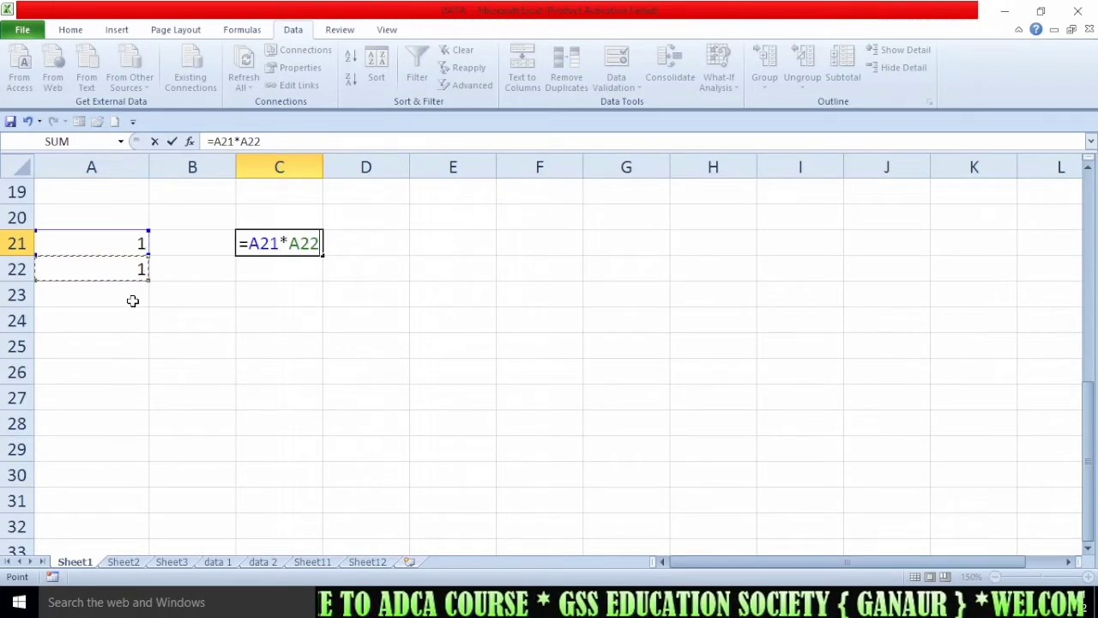
key("Tab")
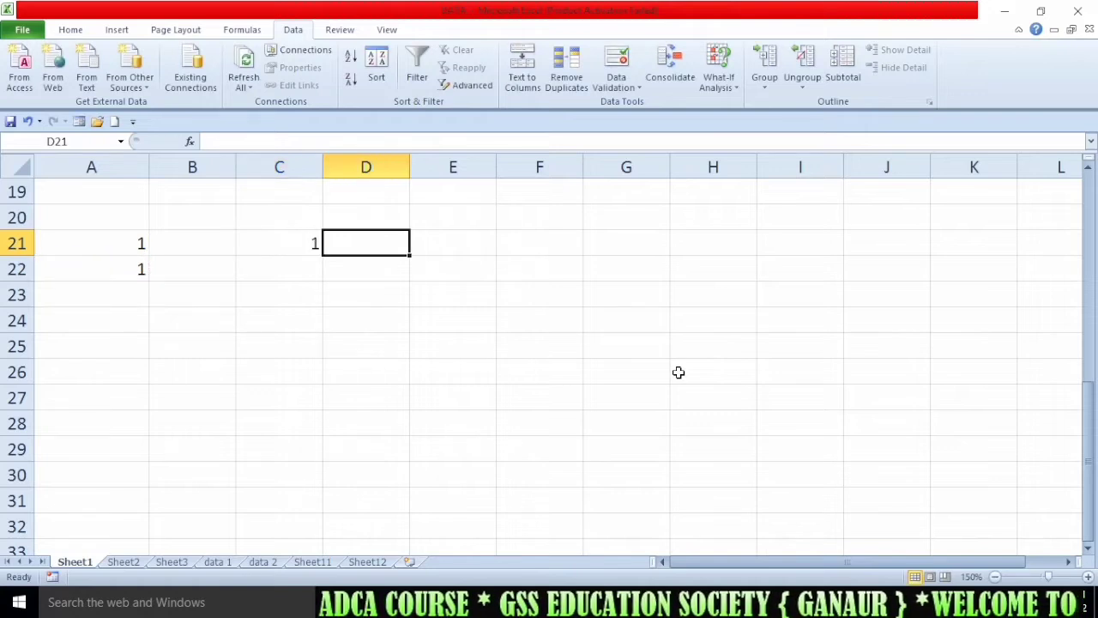
key("Left")
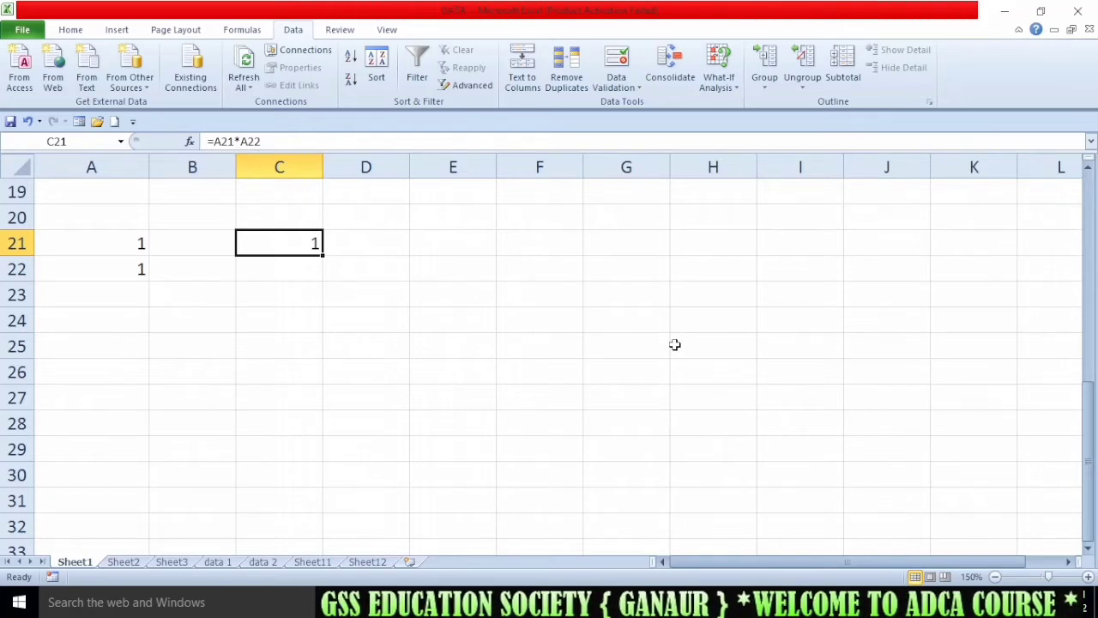
Fill C22:C30 below the formula with the numbers 2 to 10 as the data table's column values
key("Down")
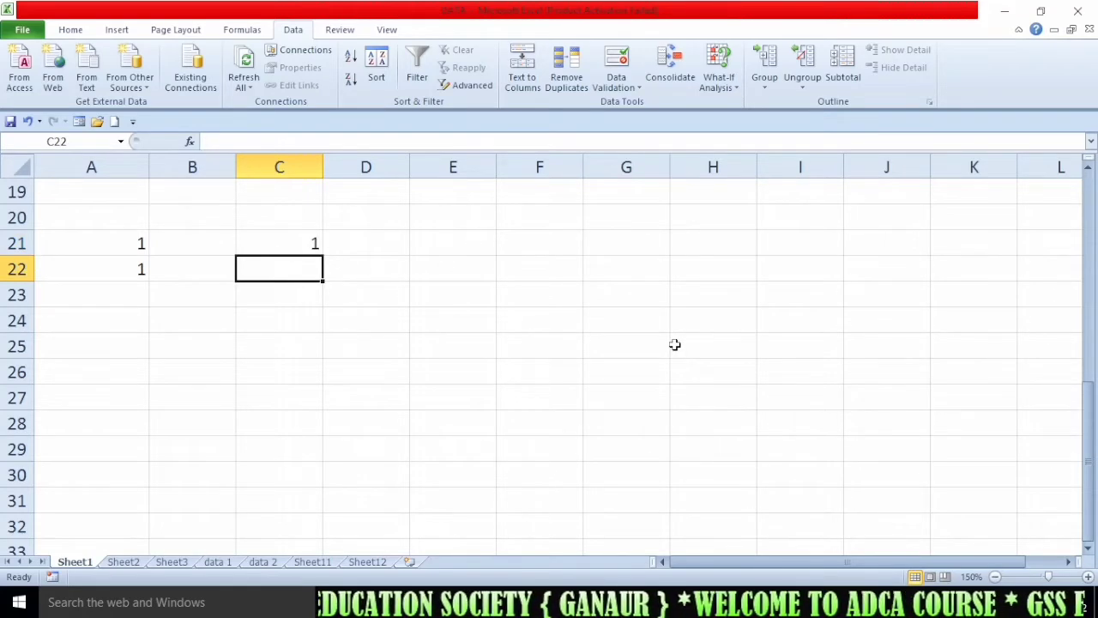
type("2 3 4 5 6 7 8")
key("Return")
type("9")
key("Return")
type("10")
key("Tab")
Enter 2, 3, 4 and 5 in D21:G21 beside the formula as the data table's row values
key("Up")
key("Up")
key("Up")
key("Up")
key("Up")
key("Up")
key("Up")
key("Up")
key("Up")
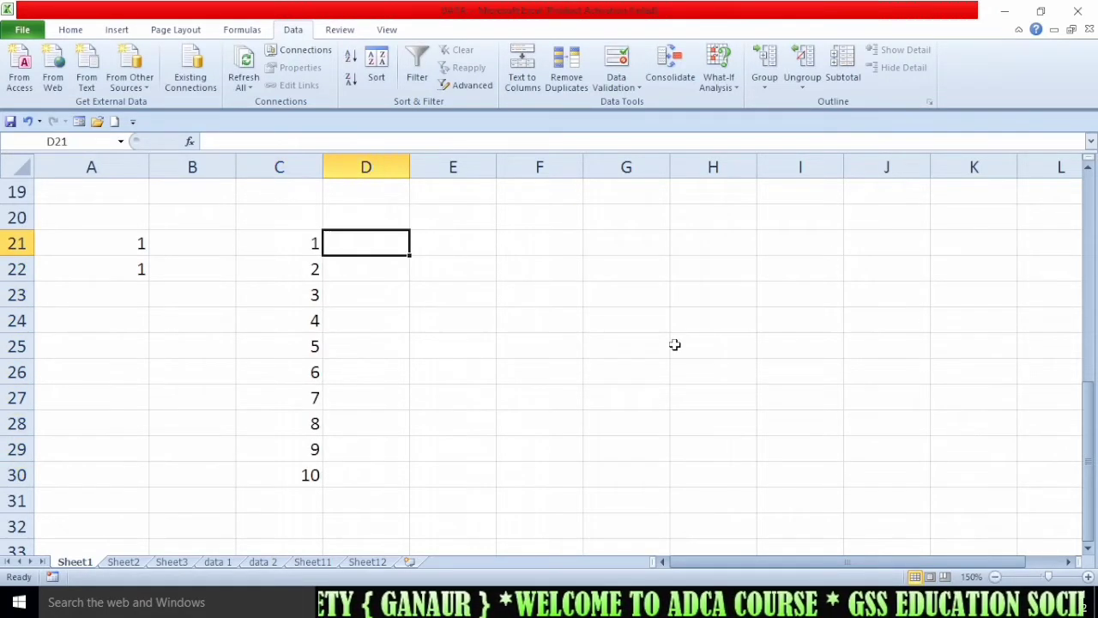
type("2")
key("Tab")
type("3")
key("Tab")
type("4")
key("Tab")
type("5")
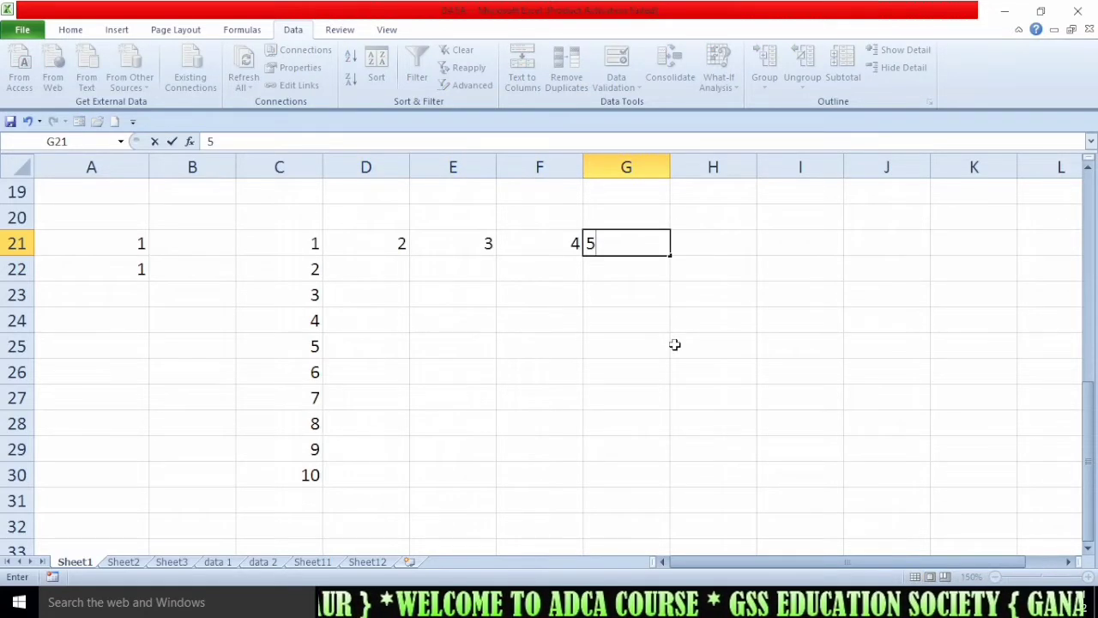
key("Down")
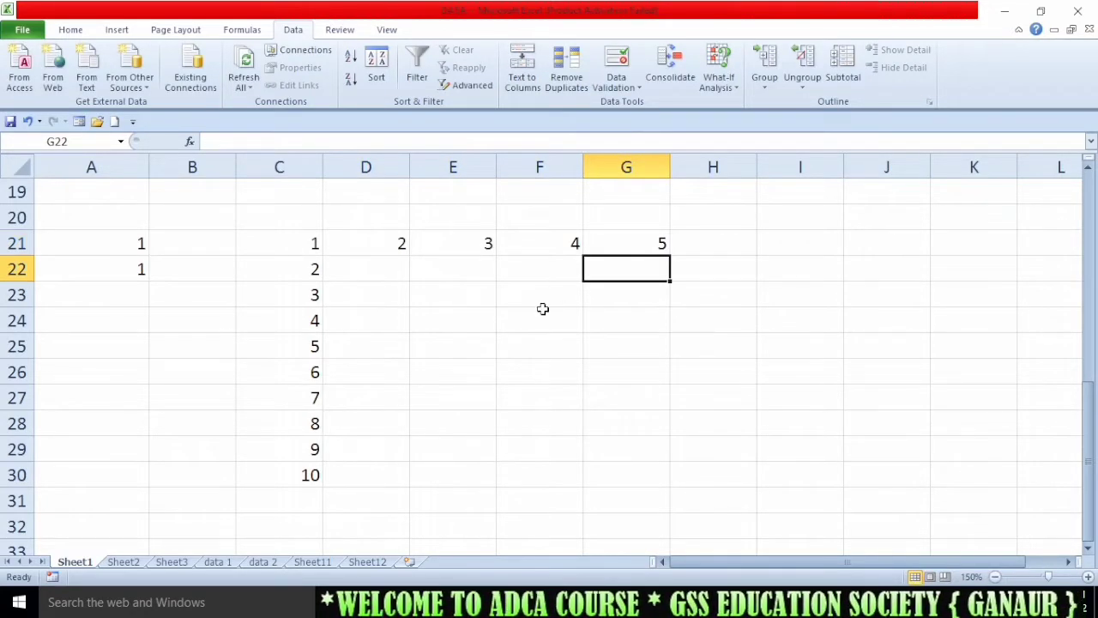
Create a what-if data table over C21:G30 with row input cell $A$21 and column input cell $A$22
left_click_drag(308, 243, 604, 484)
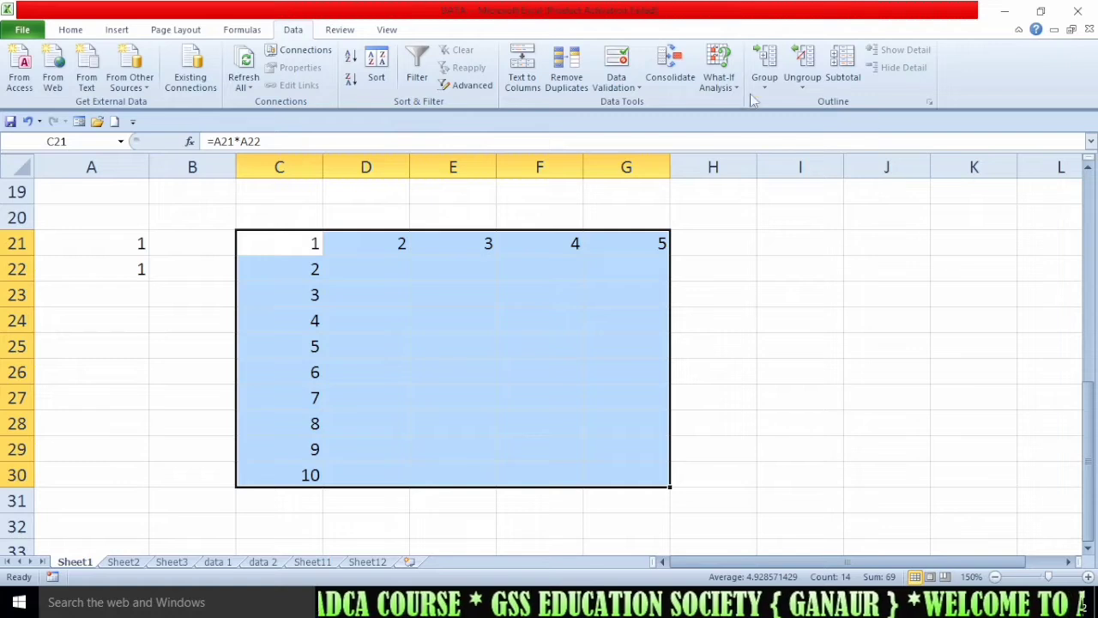
left_click(721, 81)
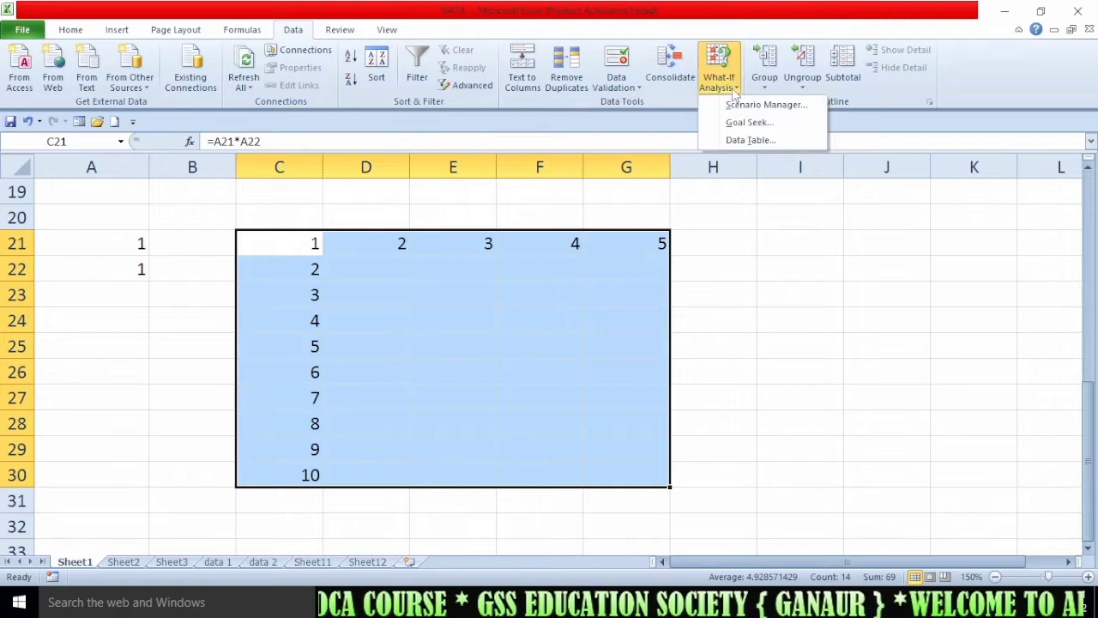
left_click(757, 146)
left_click_drag(689, 300, 785, 193)
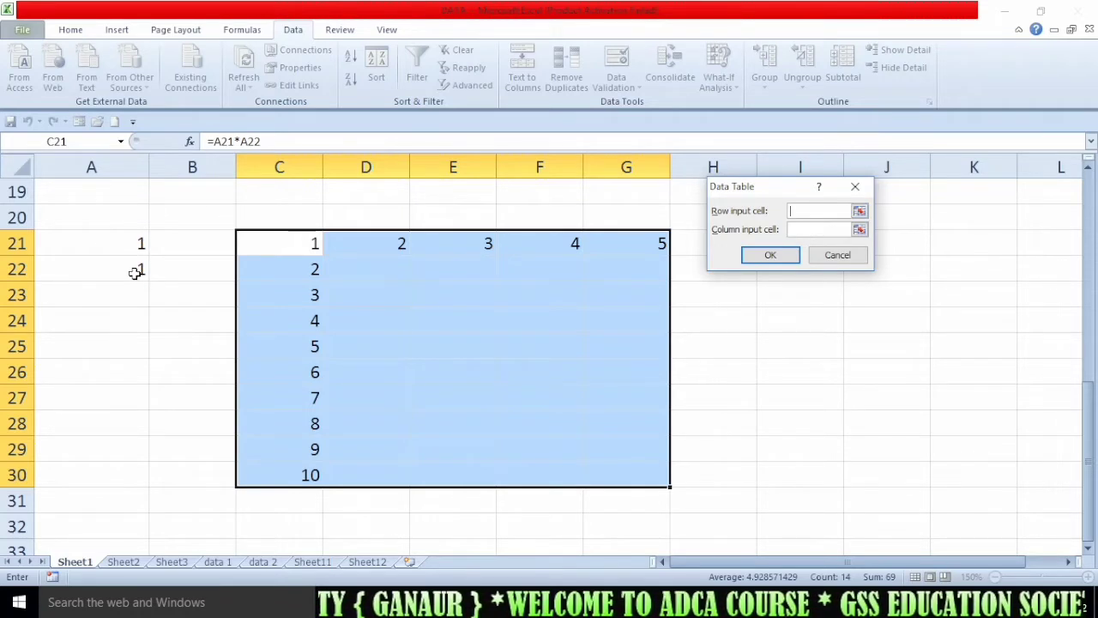
left_click(135, 243)
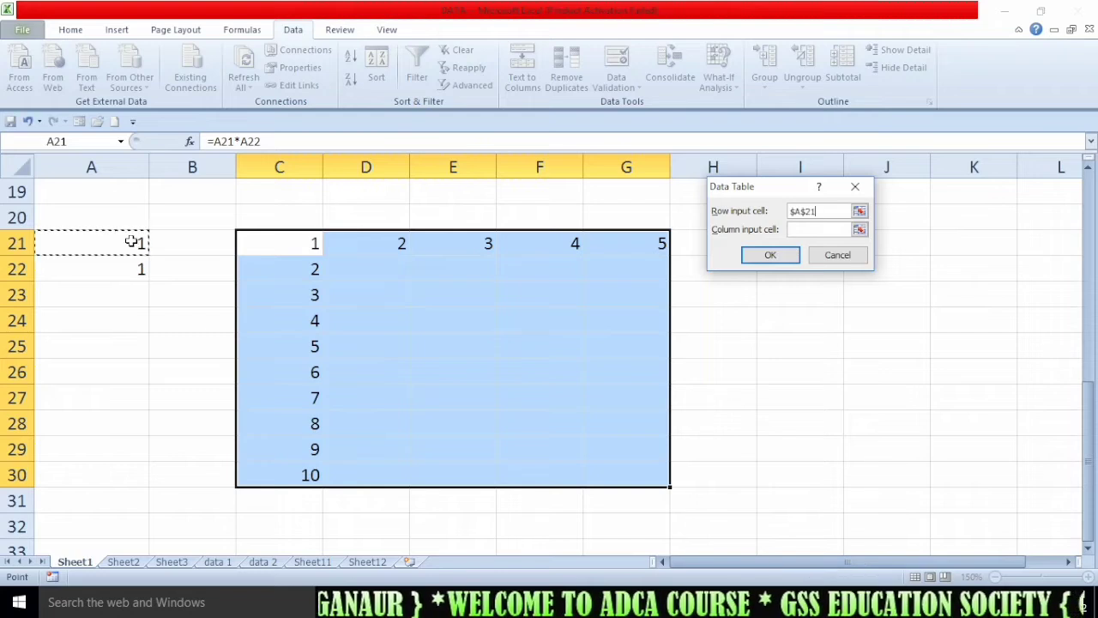
left_click(818, 230)
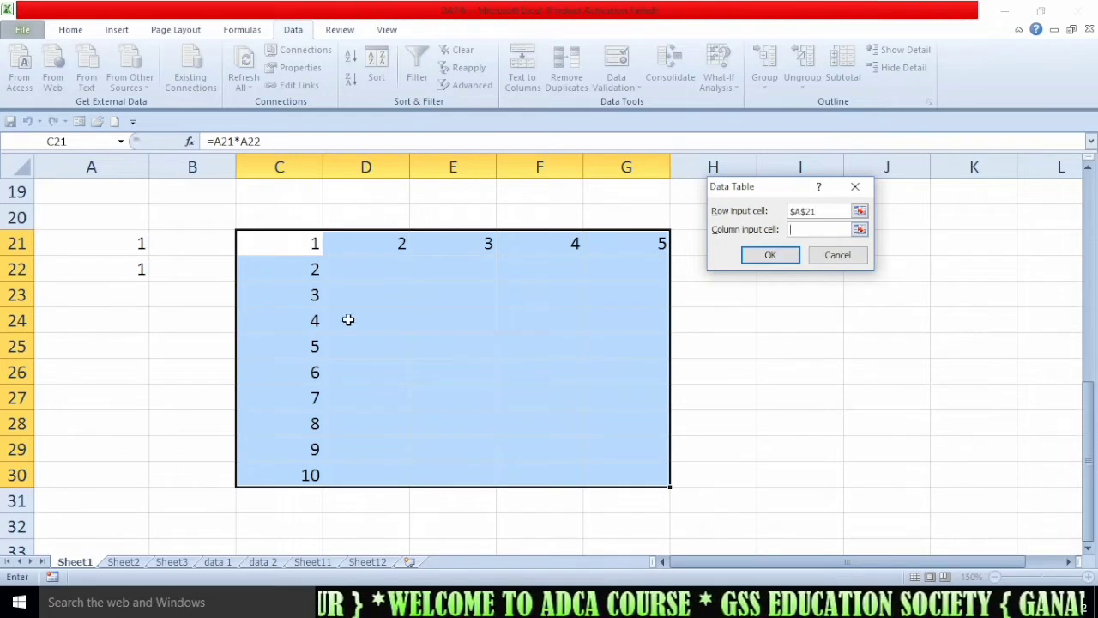
left_click(126, 269)
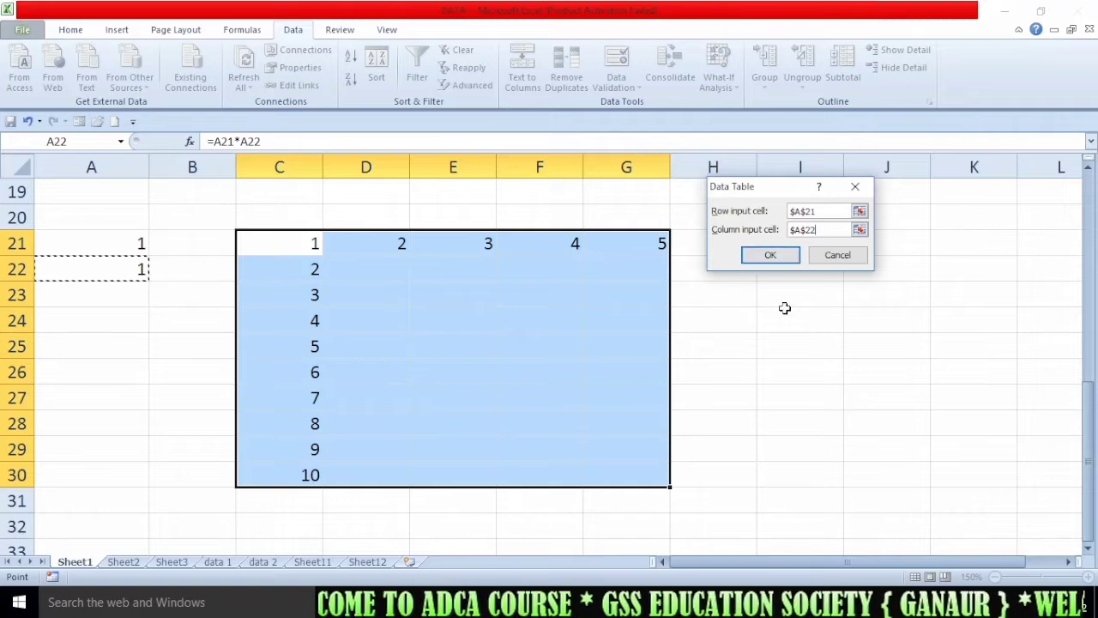
left_click(769, 254)
left_click(796, 430)
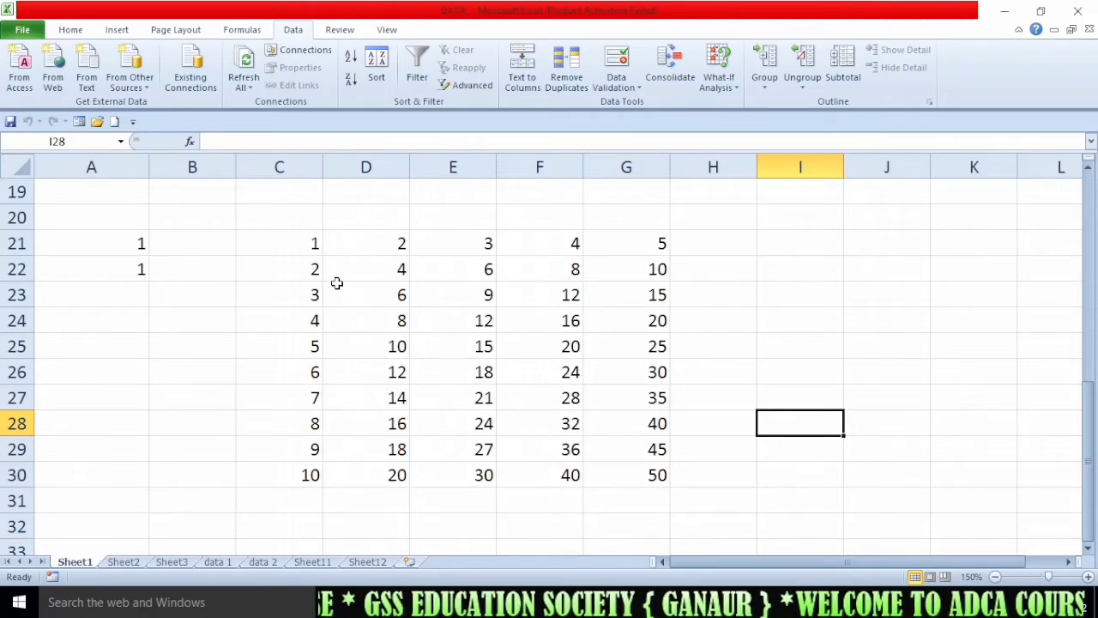
Examine how the results in D22 and D23 relate to their row and column header values
left_click(393, 246)
left_click(311, 274)
left_click(391, 246)
left_click(309, 272)
left_click(397, 273)
left_click(403, 244)
left_click(314, 299)
left_click(399, 296)
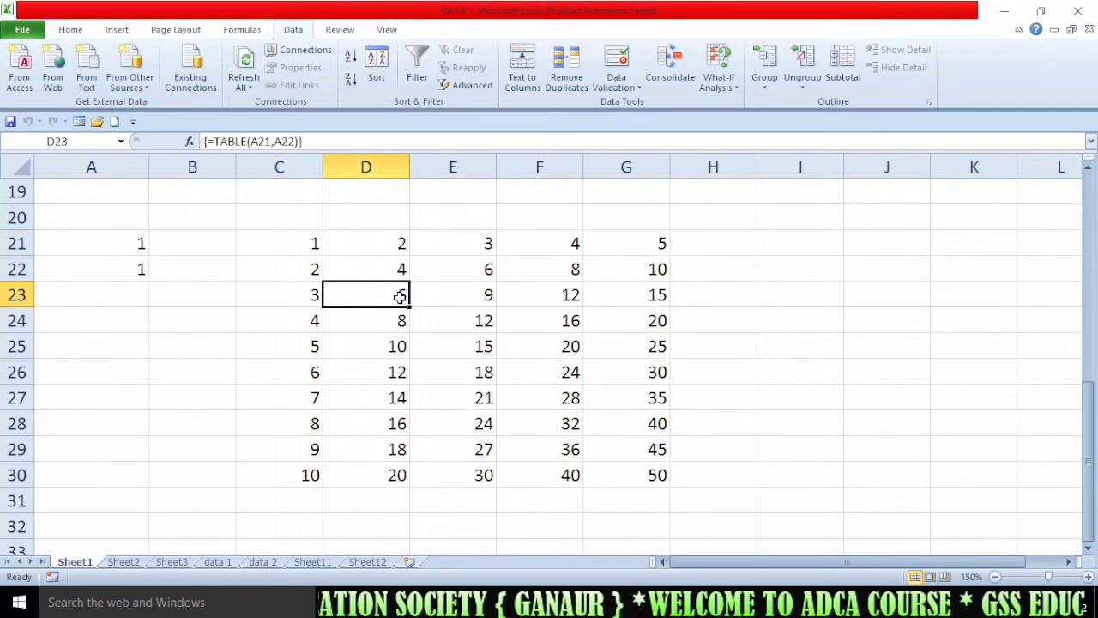
Examine how the results in E22 and E23 relate to their row and column header values
left_click(491, 250)
left_click(306, 269)
left_click(471, 268)
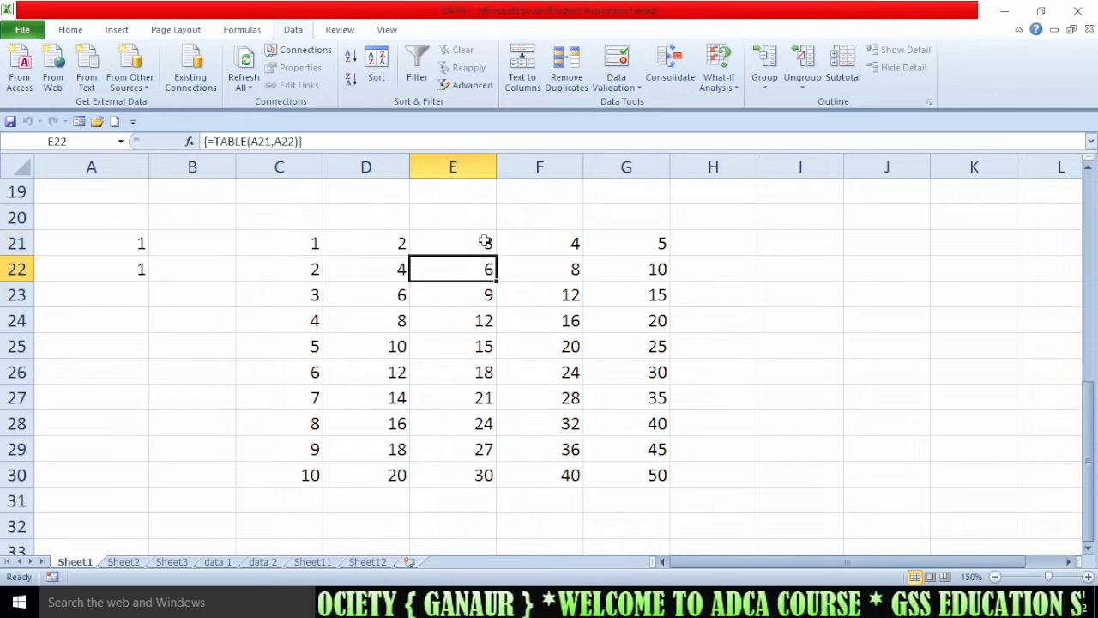
left_click(486, 242)
left_click(302, 295)
left_click(486, 295)
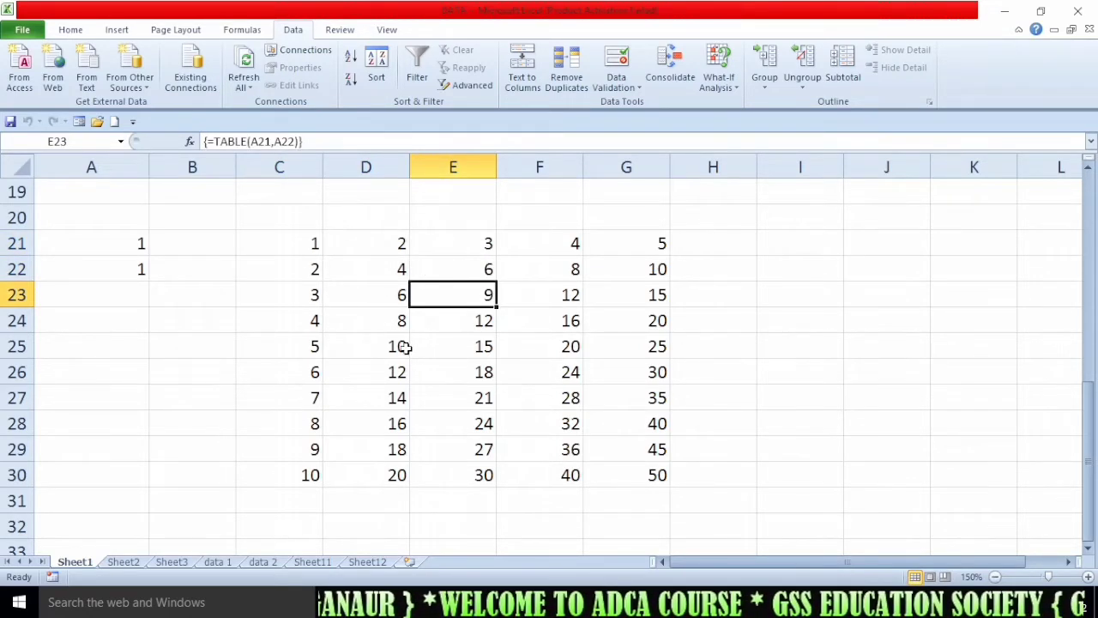
left_click(311, 244)
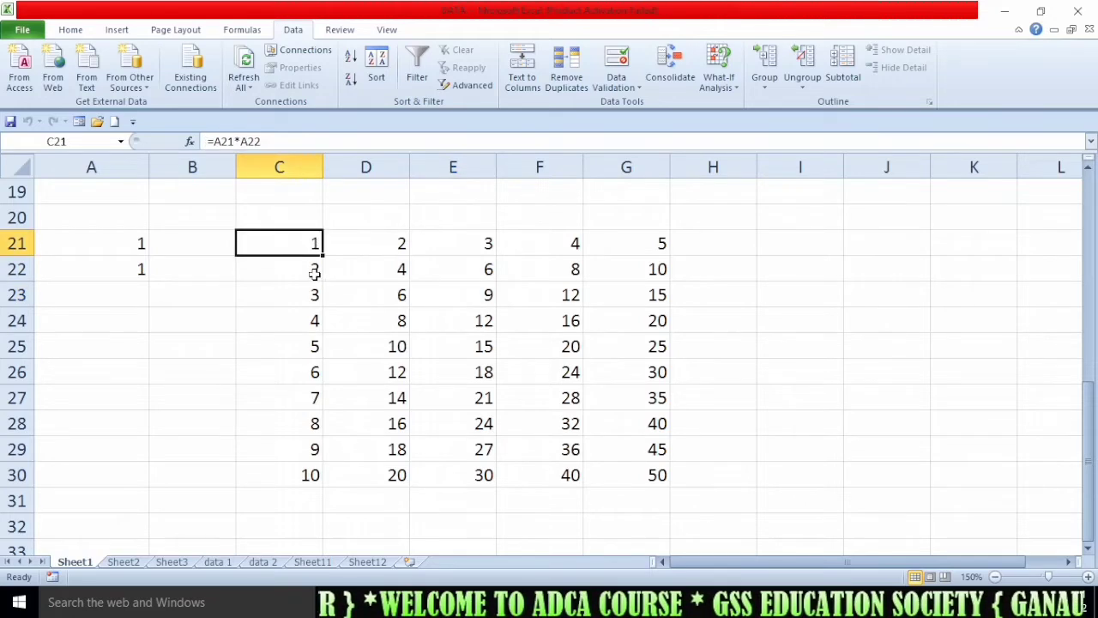
Set the column value in C22 to 4 and compare the row 22 results with their headers
left_click(315, 271)
type("4")
key("Tab")
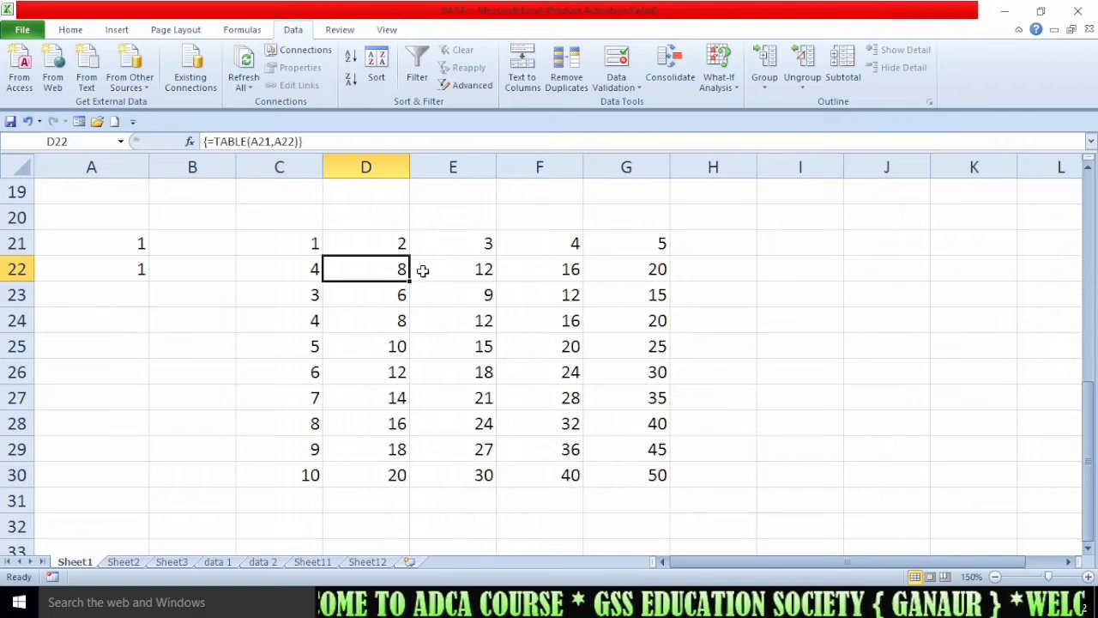
left_click(401, 245)
left_click(309, 272)
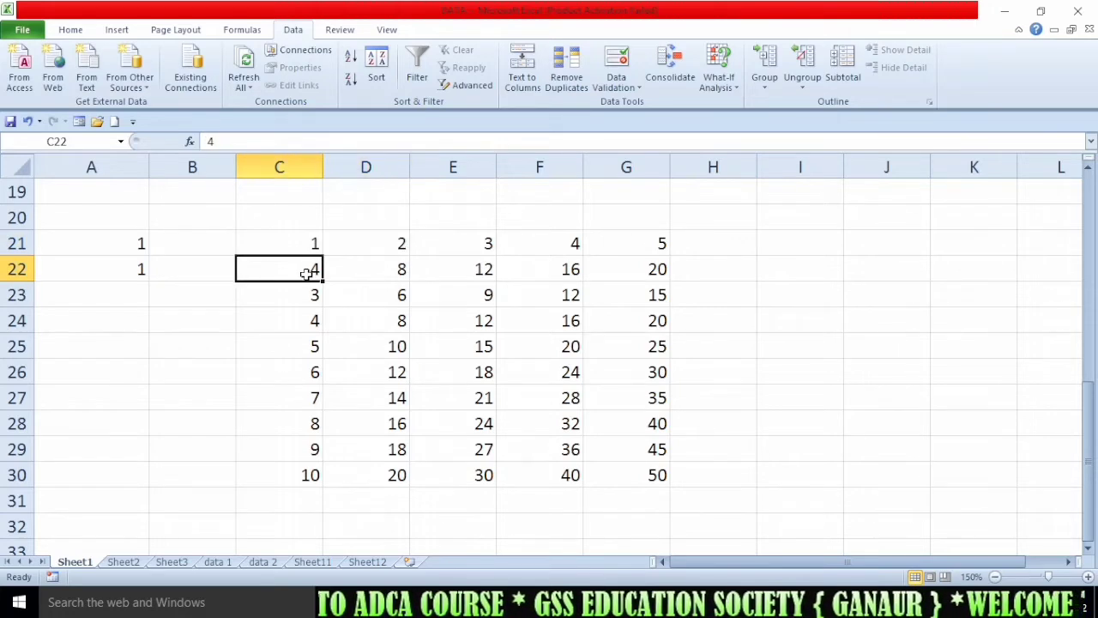
left_click(400, 245)
left_click(289, 272)
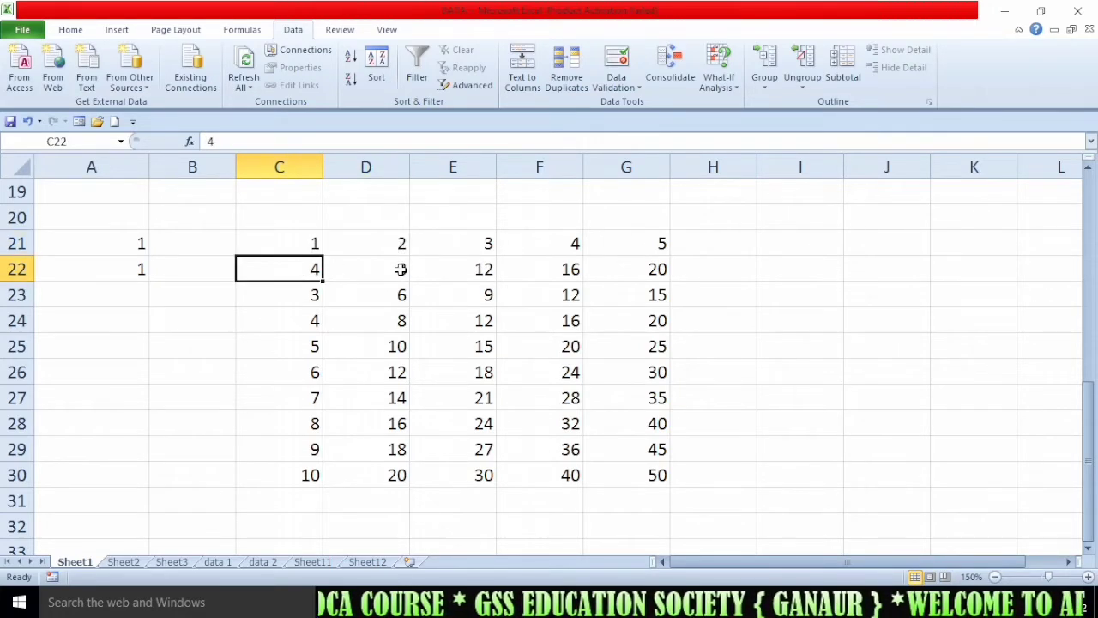
left_click(401, 270)
left_click(402, 247)
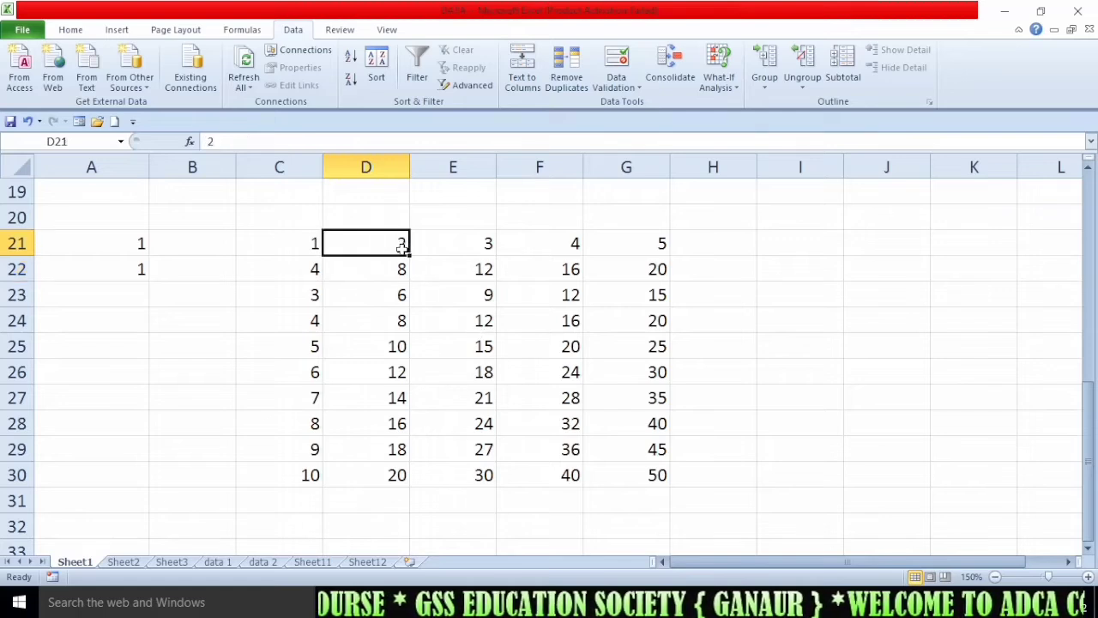
left_click(489, 249)
left_click(310, 273)
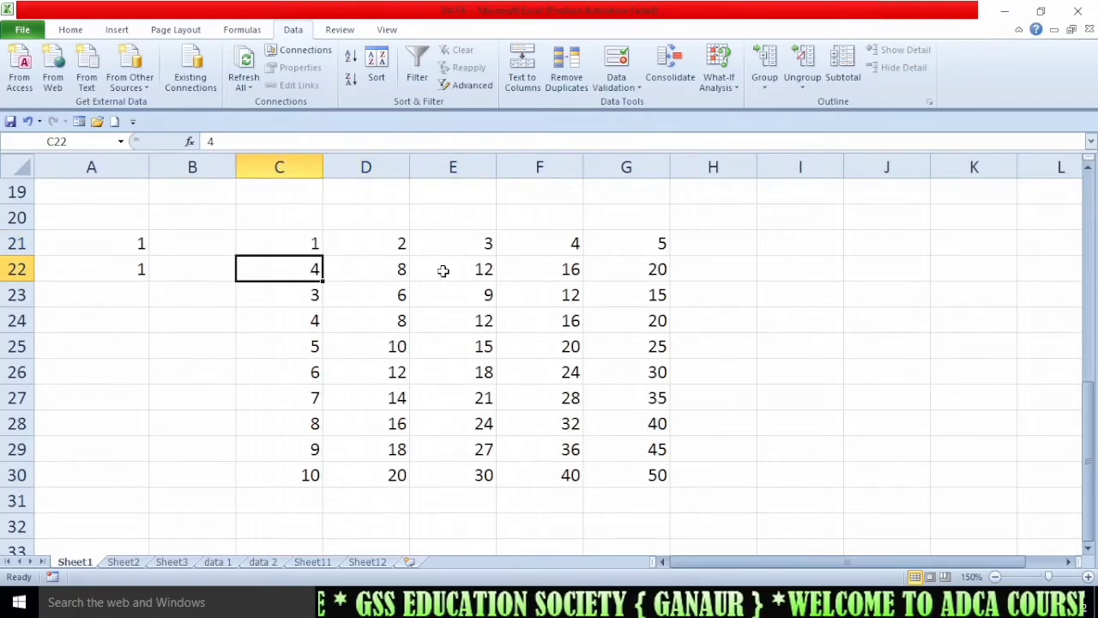
left_click(452, 269)
Set the column value in C22 back to 2
left_click(300, 273)
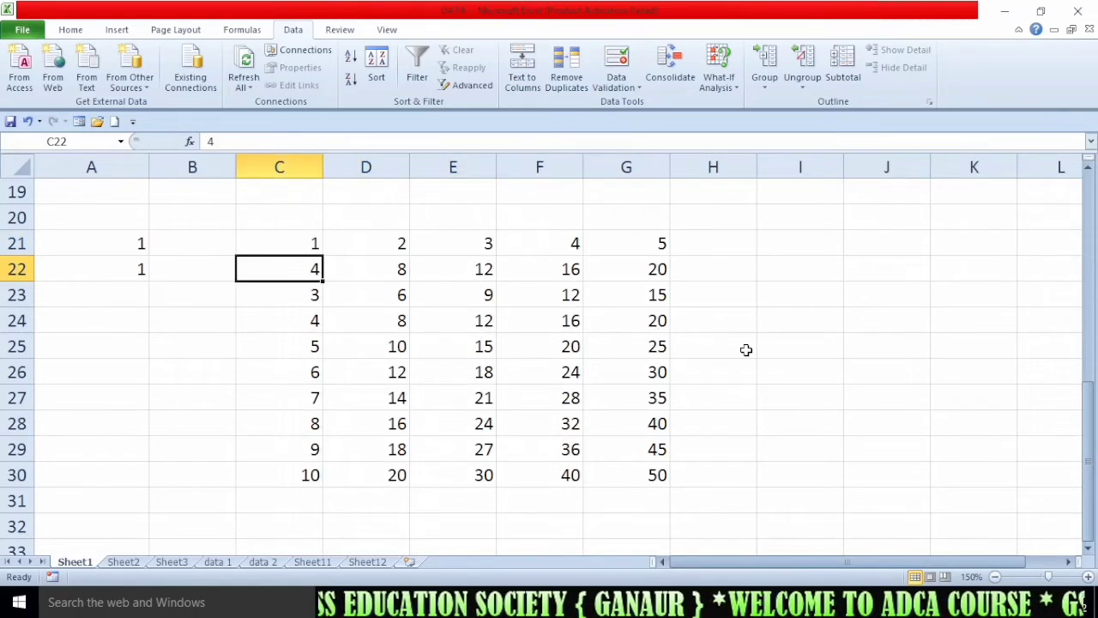
type("2")
key("Return")
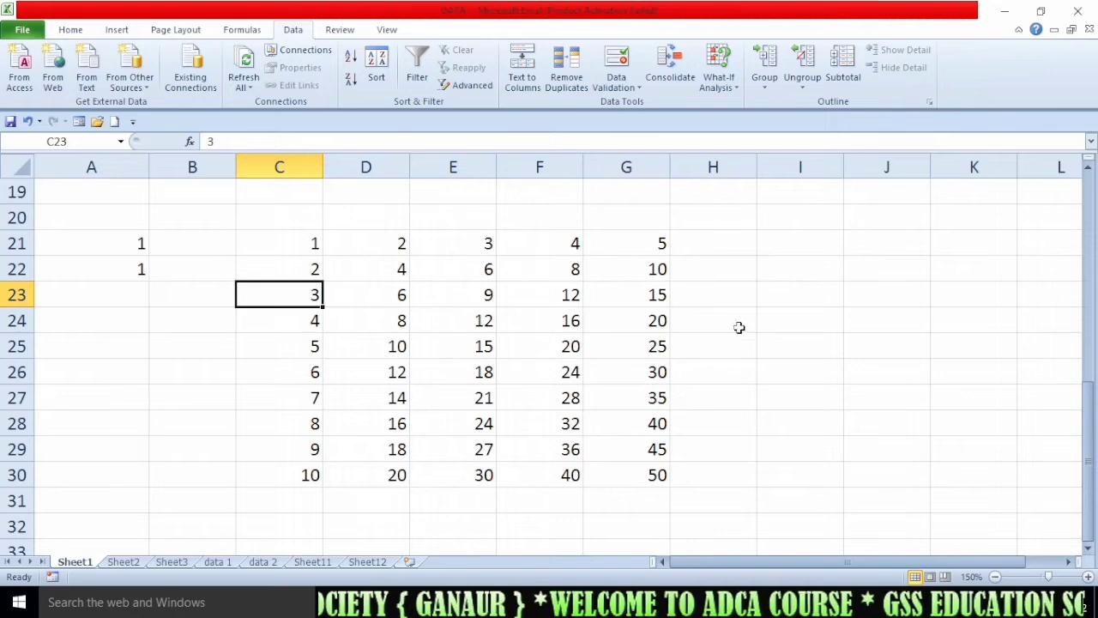
Clear all contents below the marks table from A11 across to column H, including the multiplication table
left_click(765, 82)
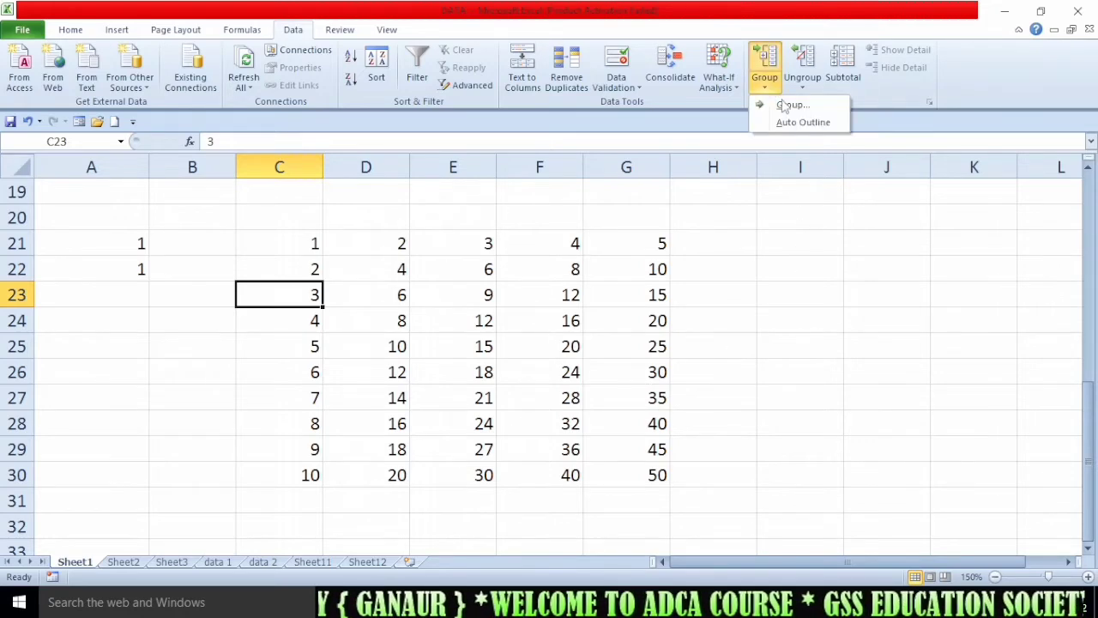
left_click(775, 387)
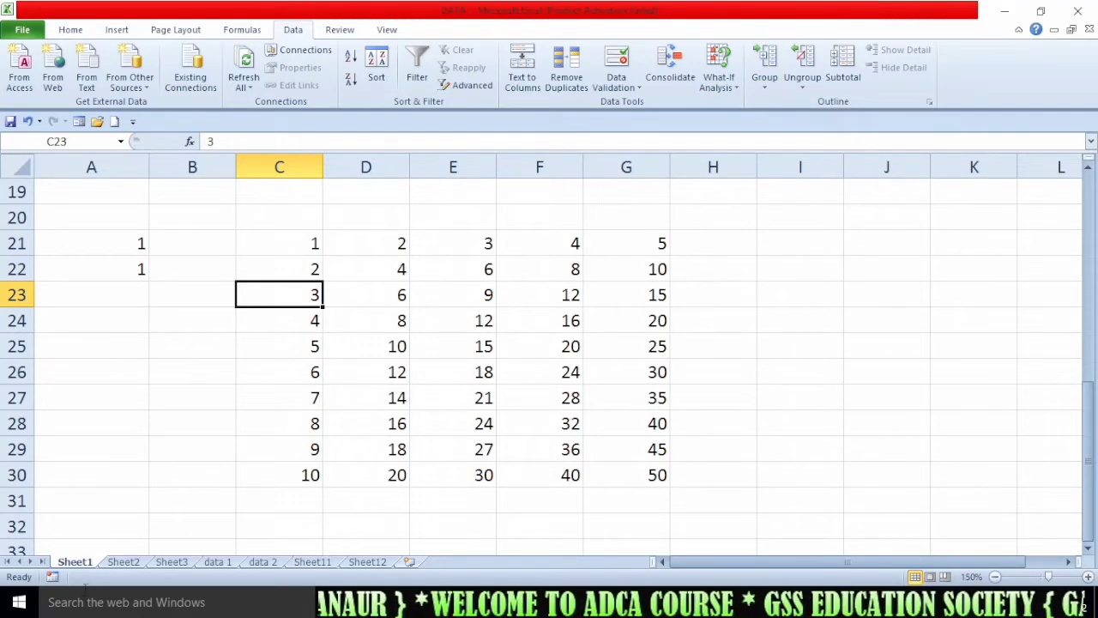
scroll(125, 490, "up", 5)
scroll(149, 432, "down", 3)
scroll(72, 219, "up", 1)
left_click_drag(72, 219, 746, 539)
scroll(746, 538, "up", 5)
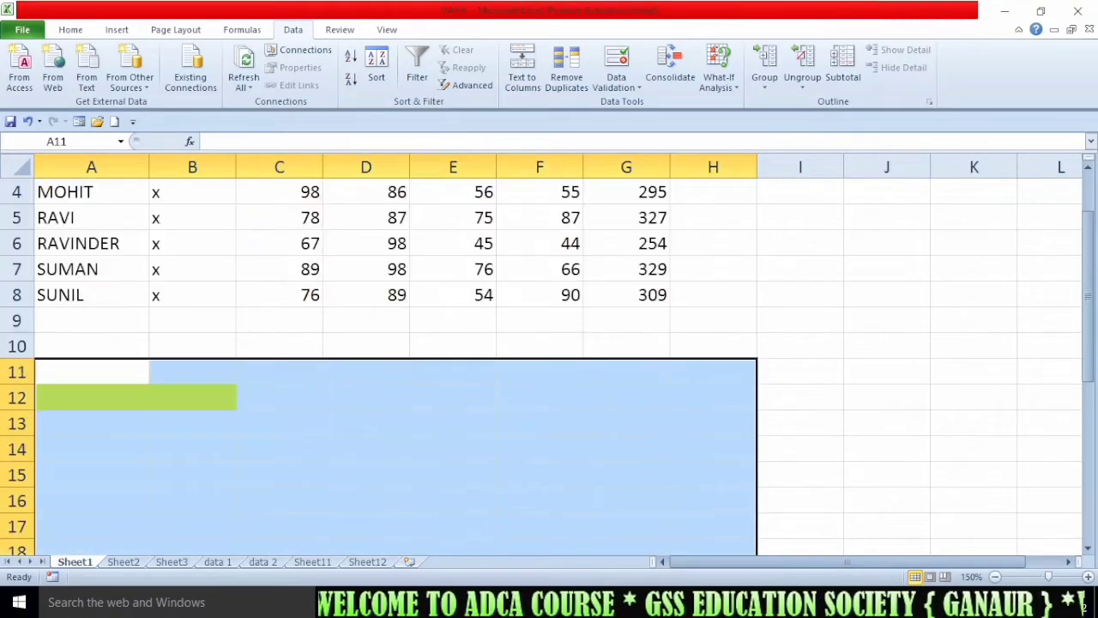
Remove the green fill from cells A12:B12 by applying No Fill
scroll(595, 507, "up", 1)
left_click(128, 476)
left_click_drag(41, 470, 192, 473)
left_click(71, 29)
left_click(253, 80)
left_click(266, 212)
left_click(288, 480)
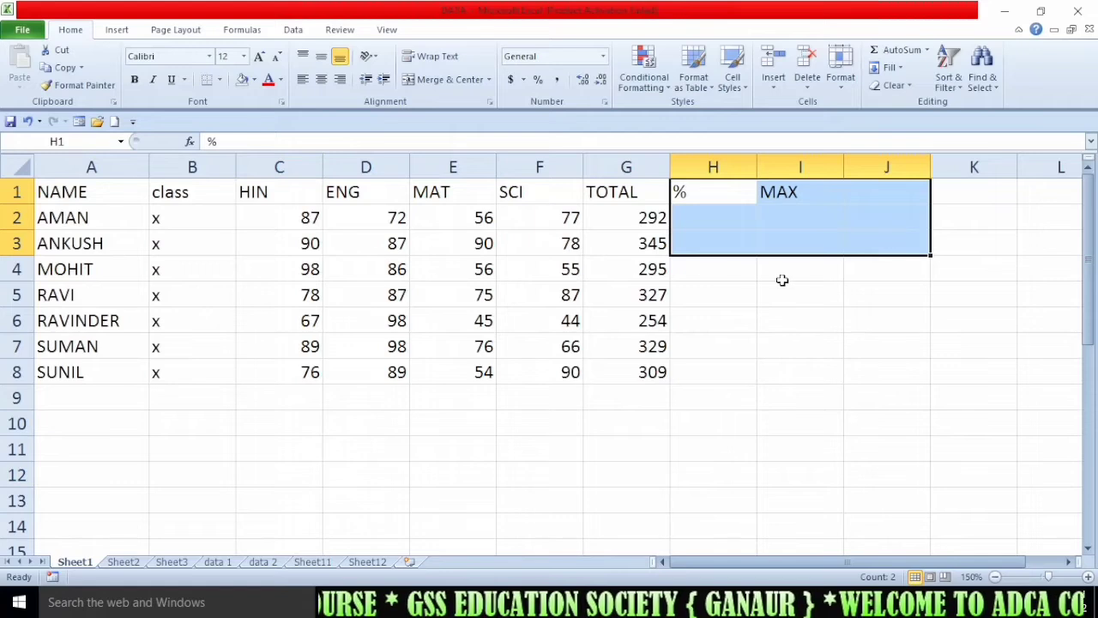
Delete the % and MAX headings in H1:J3 beside the TOTAL column
key("Delete")
left_click(686, 371)
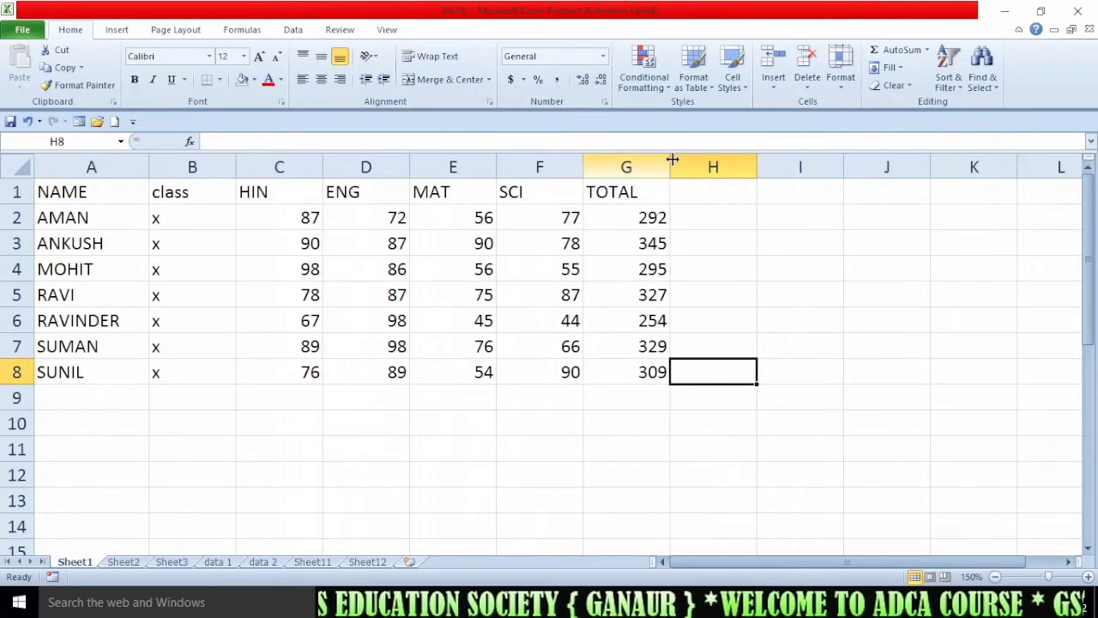
left_click(293, 29)
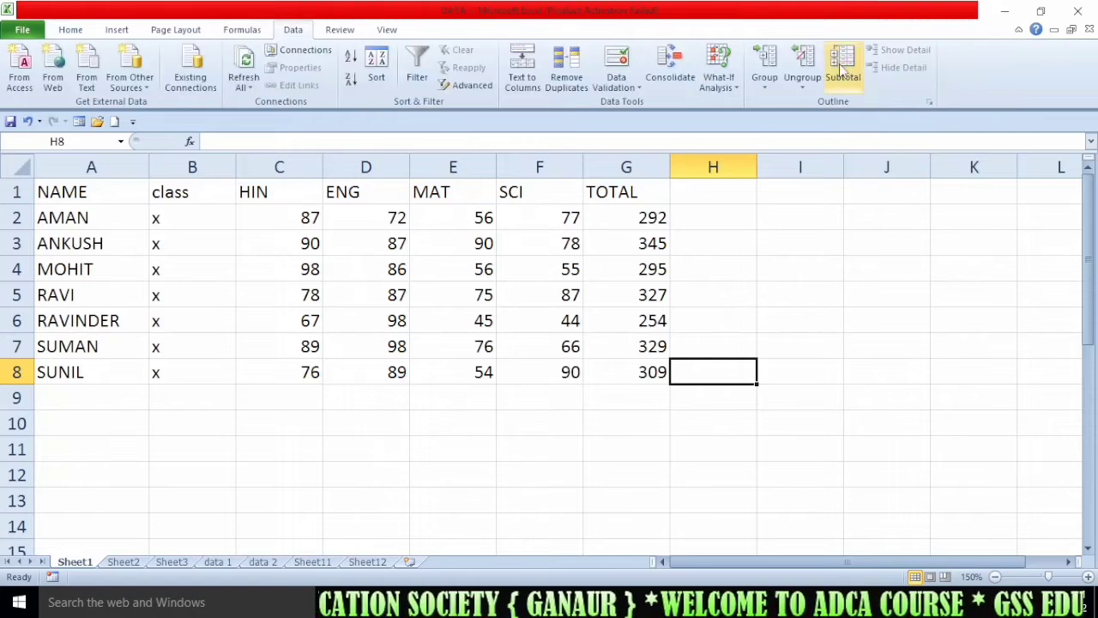
left_click(764, 79)
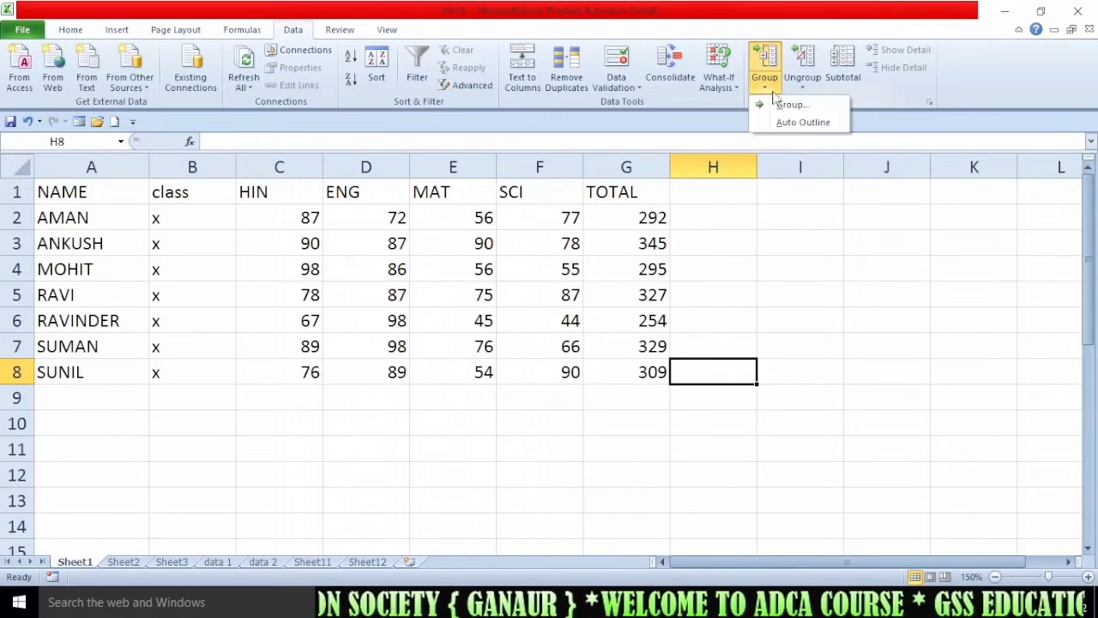
left_click(421, 448)
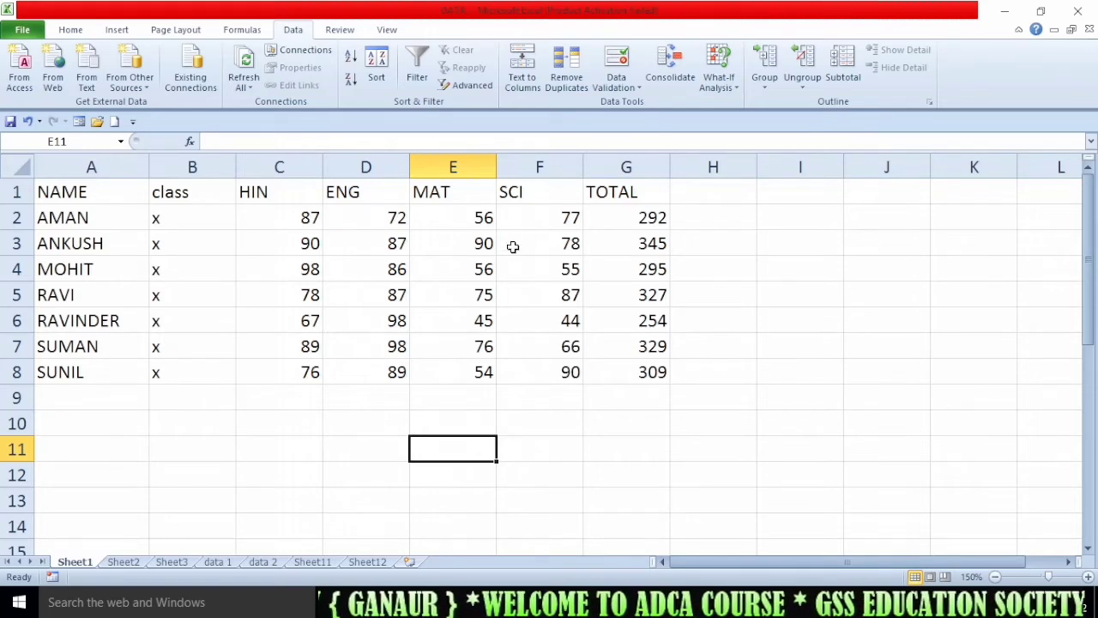
Check the sheet below and beside the marks table for leftover content
scroll(221, 466, "down", 17)
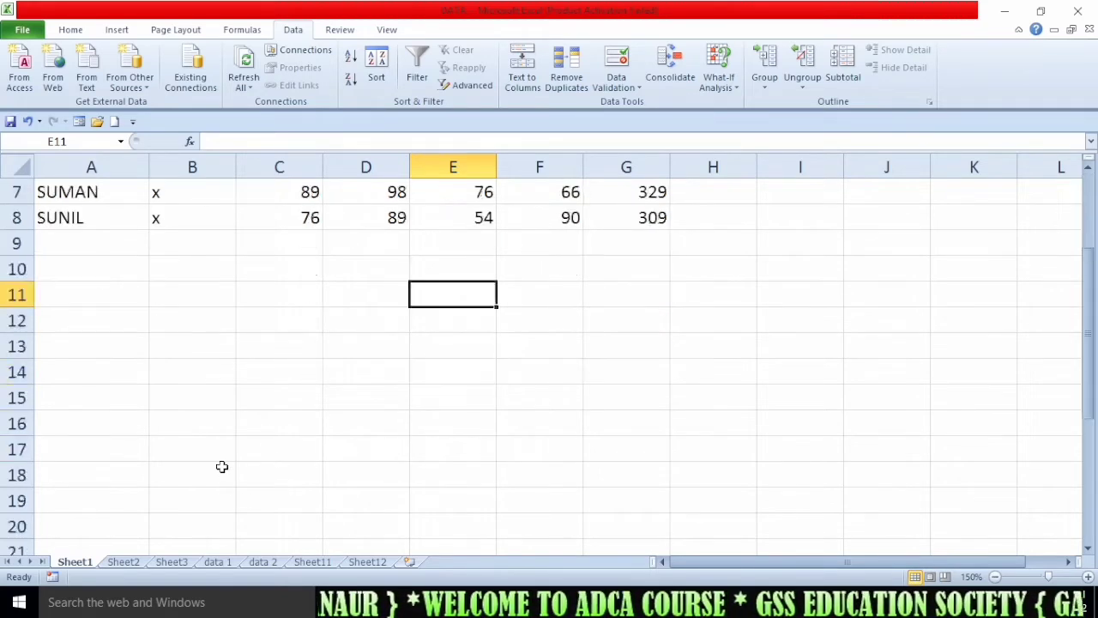
scroll(203, 470, "down", 2)
left_click(138, 351)
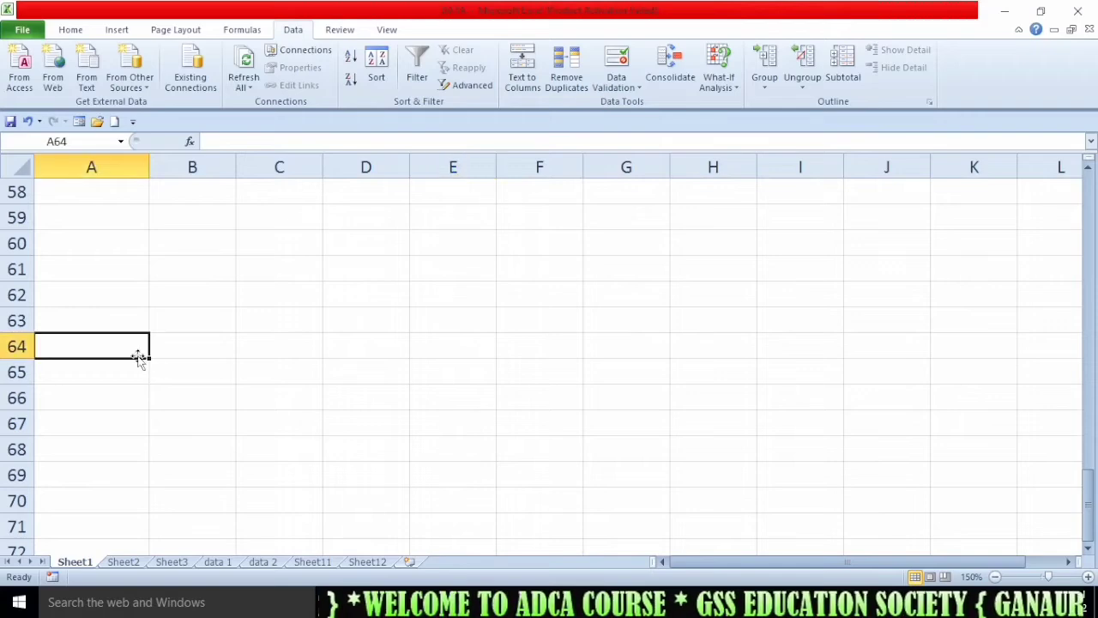
scroll(190, 243, "up", 10)
scroll(191, 242, "up", 9)
left_click(71, 29)
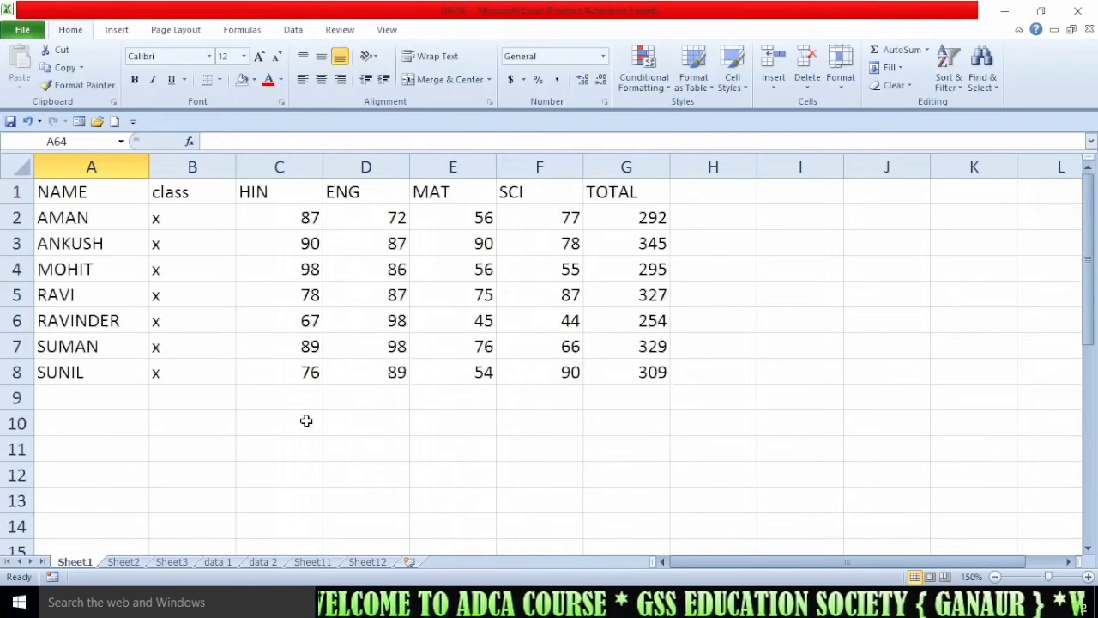
left_click(700, 196)
key("Right")
key("Right")
key("Right")
key("Right")
key("Right")
key("Right")
key("Right")
key("Right")
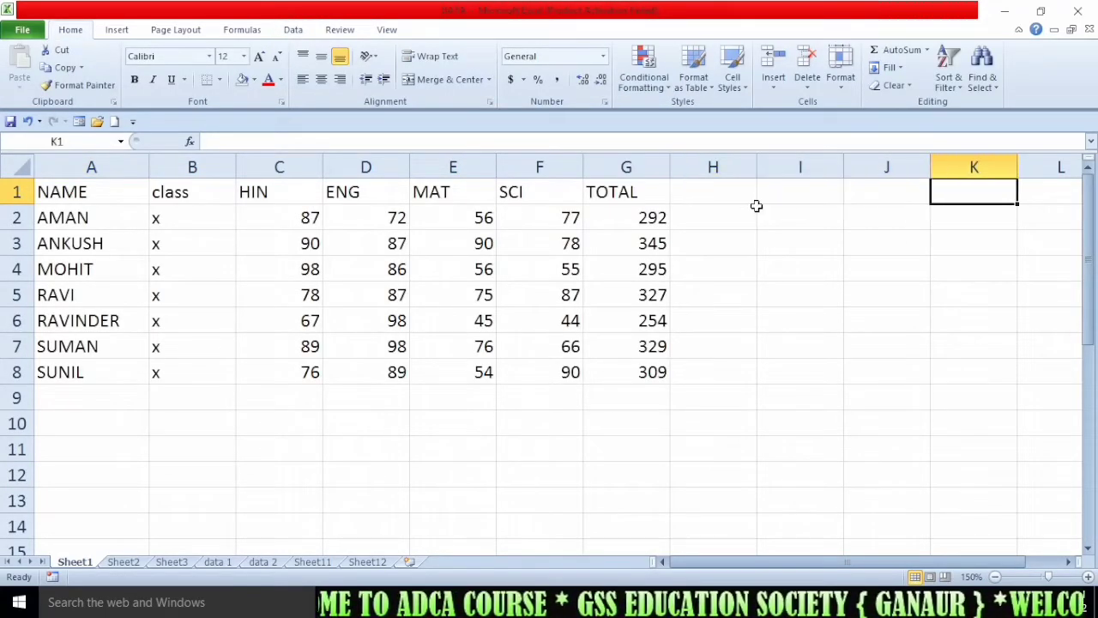
key("Left")
key("Left")
key("ctrl+Left")
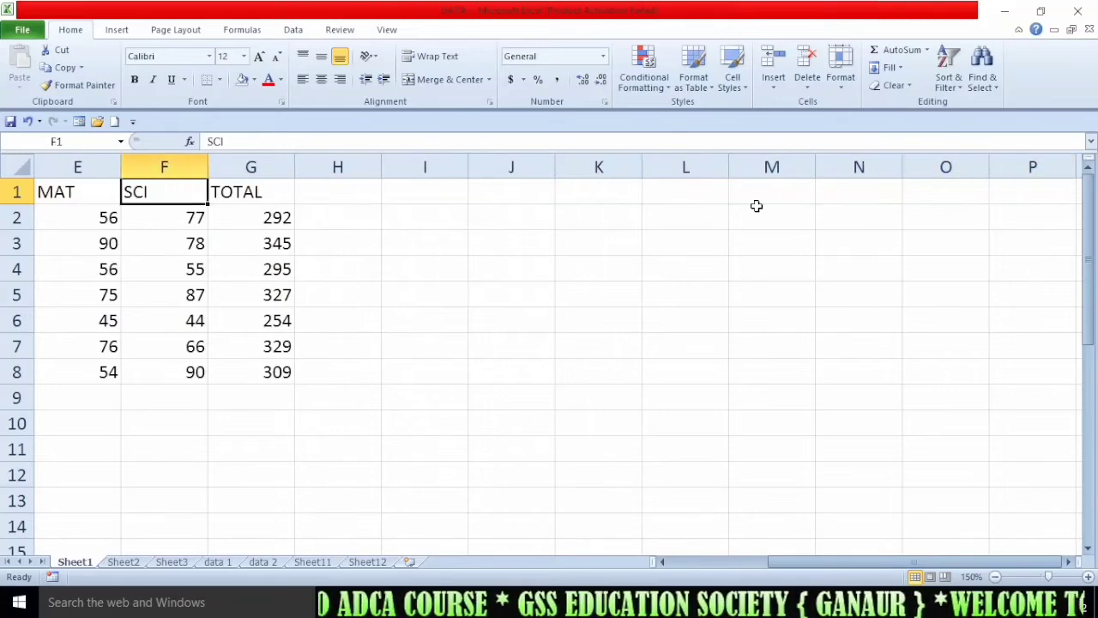
key("ctrl+Left")
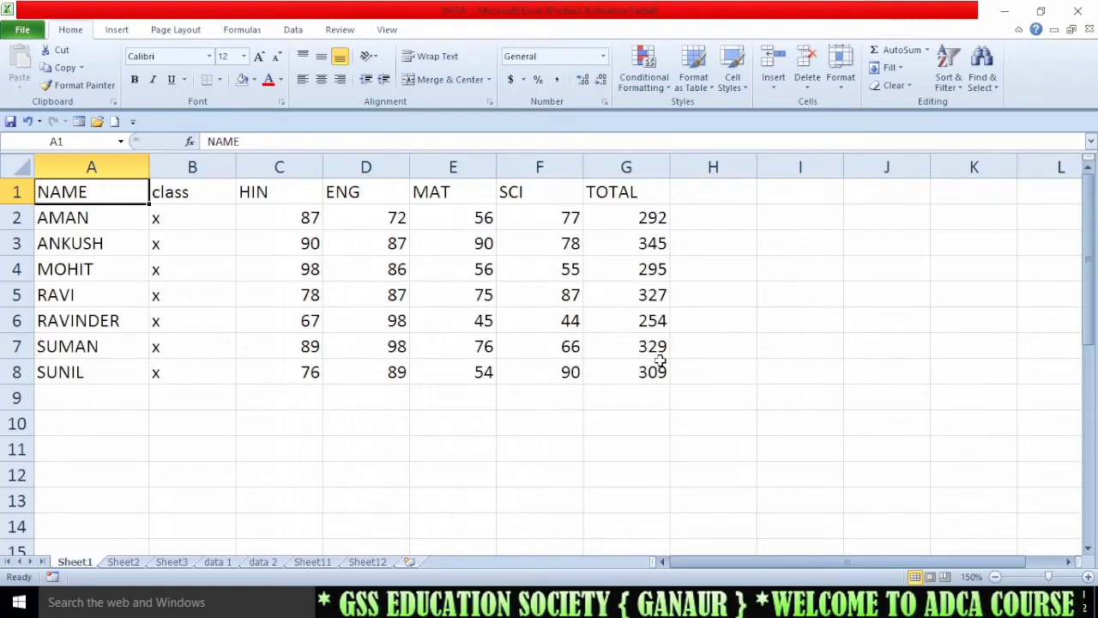
Group the marks table A1:G8 by rows
left_click_drag(654, 368, 74, 143)
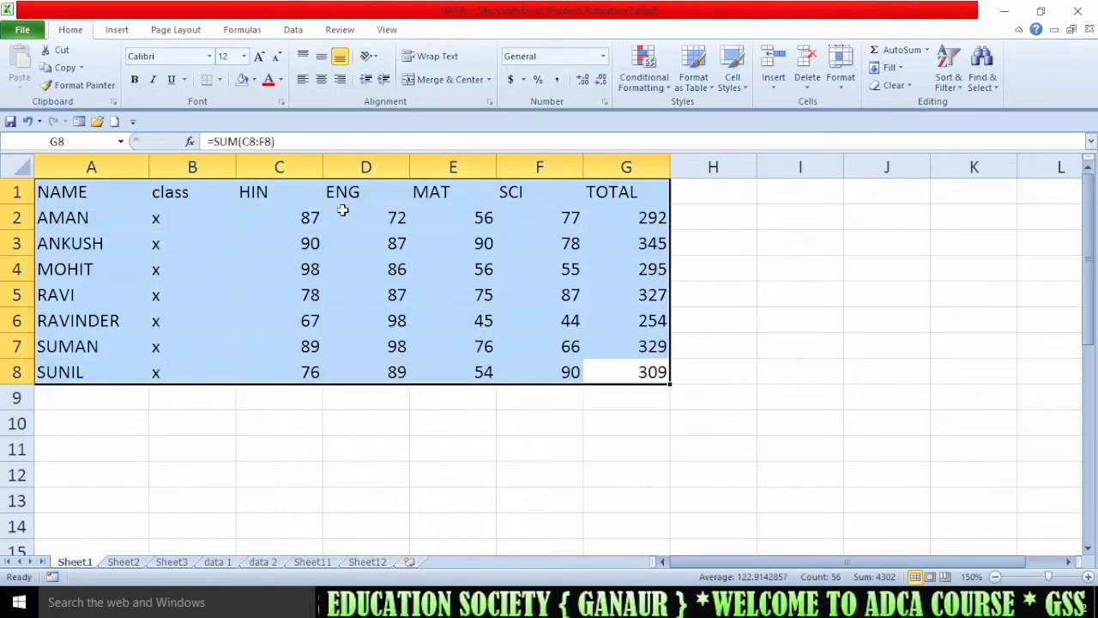
left_click(292, 29)
left_click(774, 88)
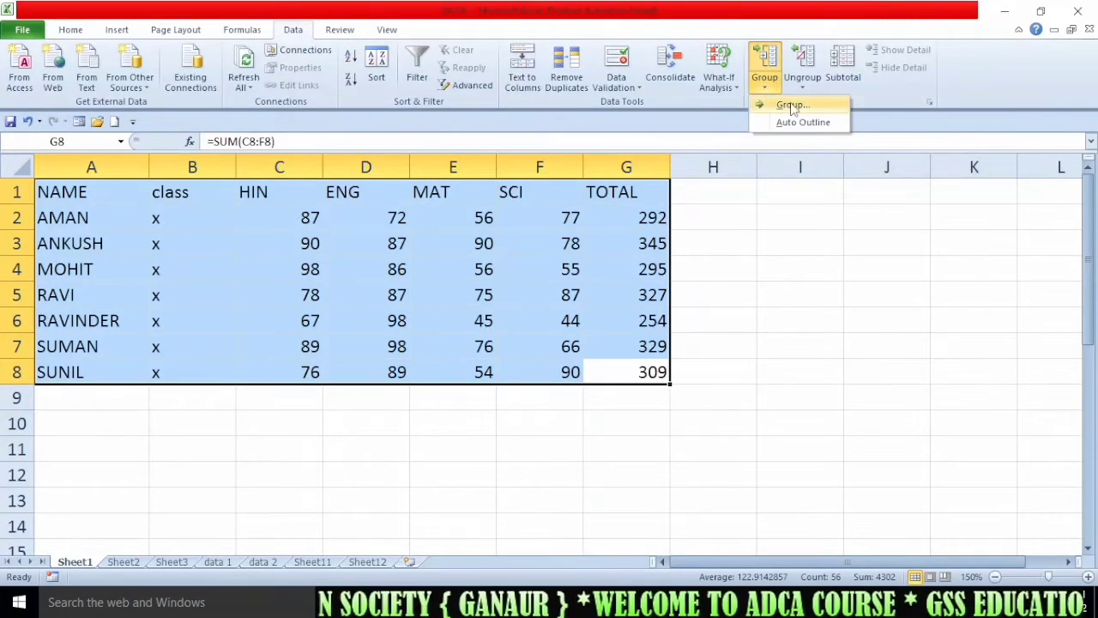
left_click(791, 109)
left_click_drag(791, 187, 772, 187)
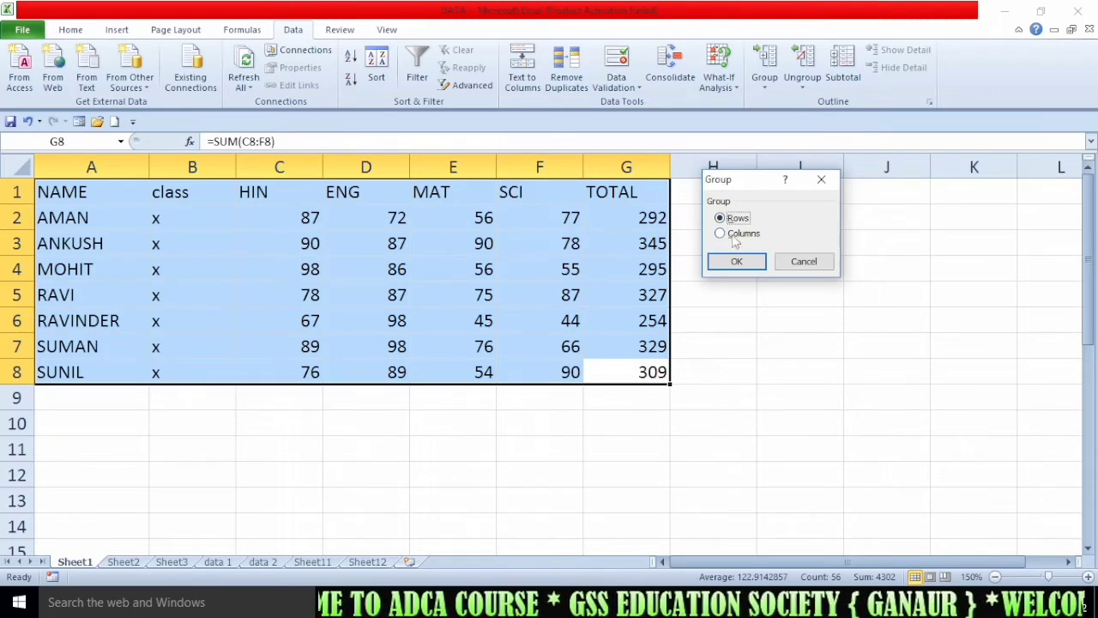
left_click(738, 262)
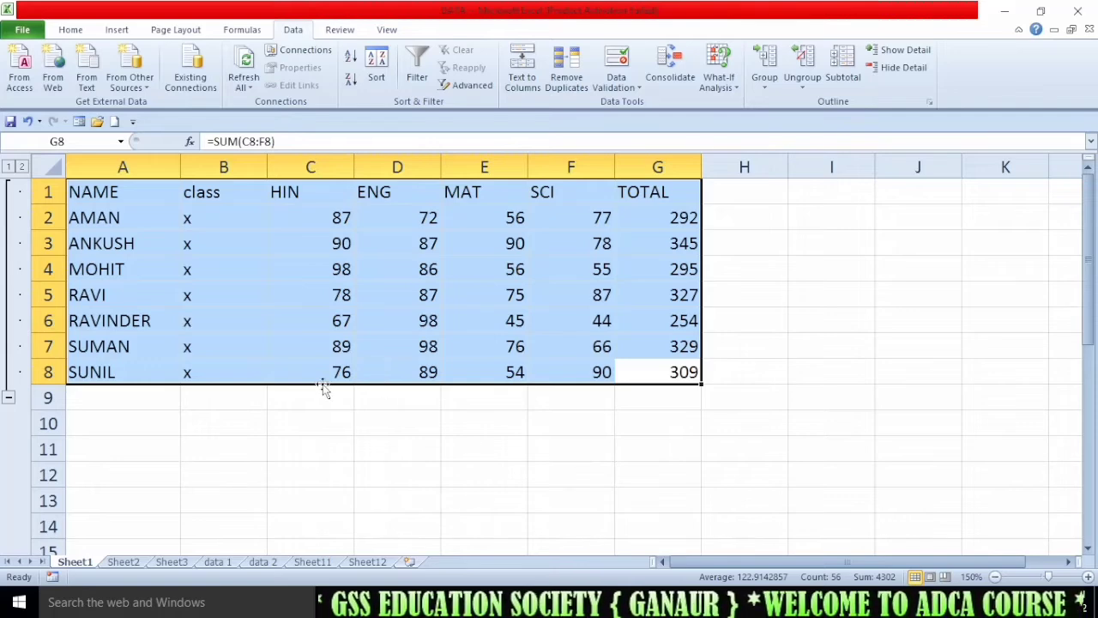
Collapse and expand the grouped rows 1 to 8 with the outline control and with Hide Detail and Show Detail
left_click(9, 398)
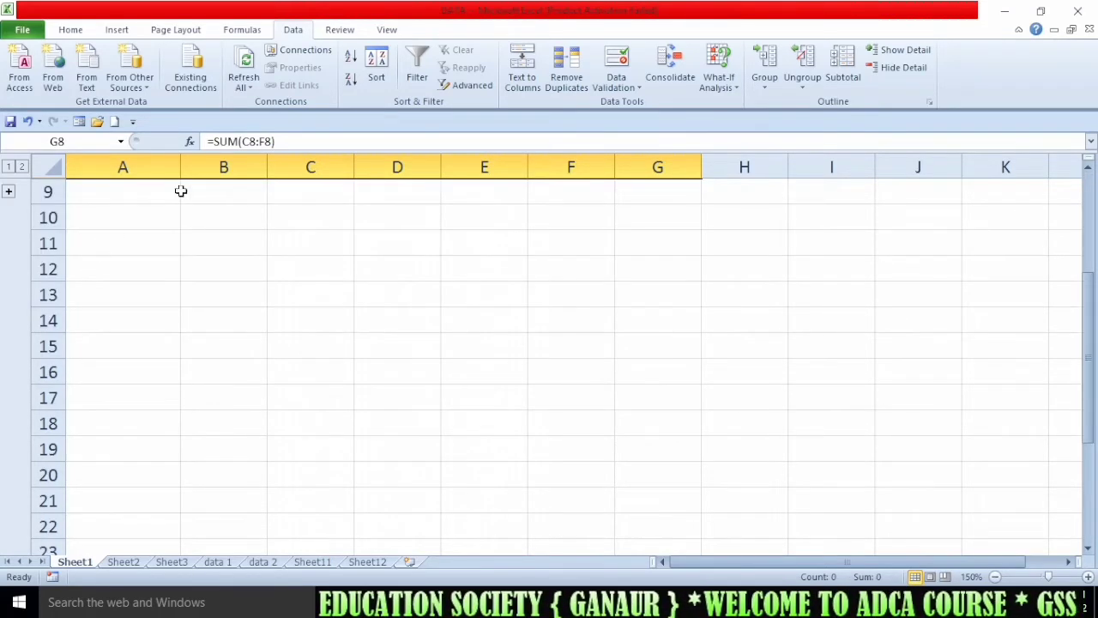
left_click(9, 192)
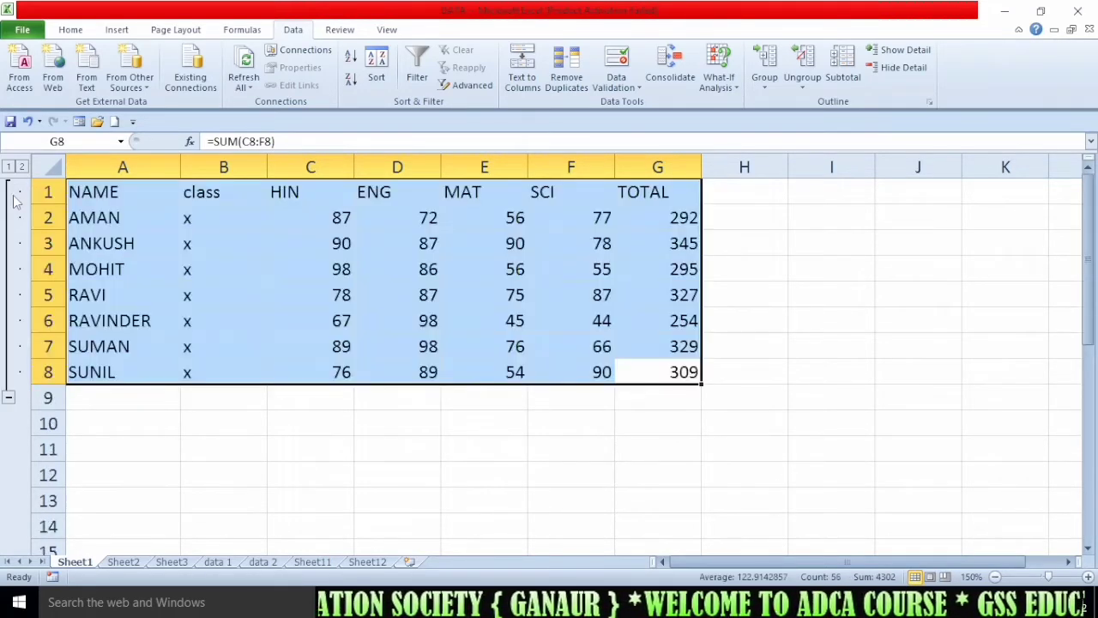
left_click(901, 69)
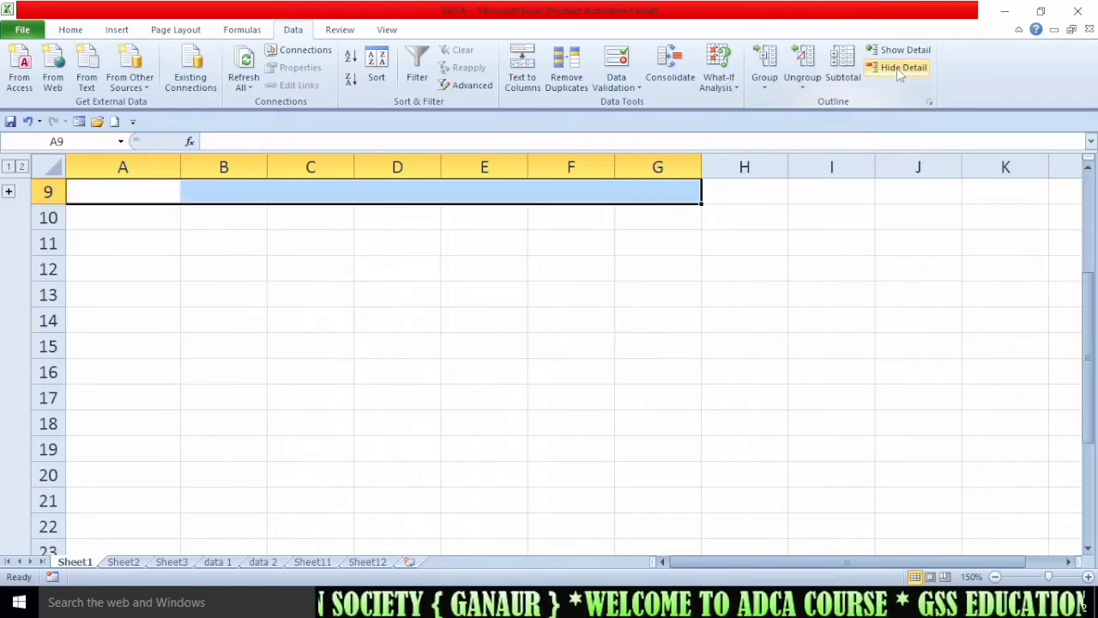
left_click(905, 51)
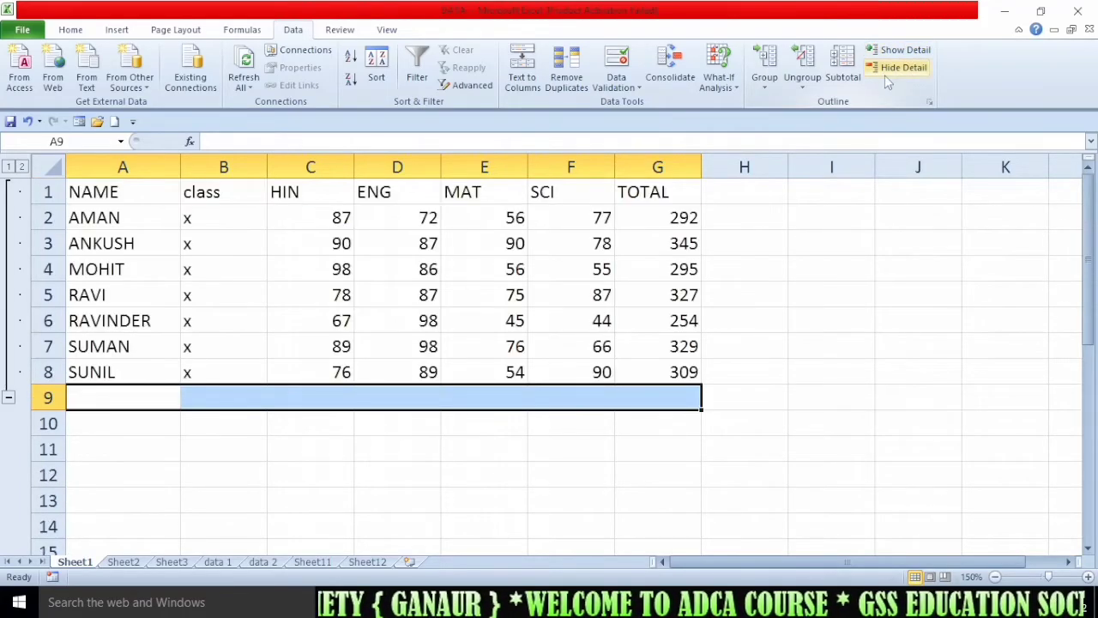
Hide the detail of the grouped marks rows 1 to 8 and select cell A9
left_click(885, 72)
left_click(216, 365)
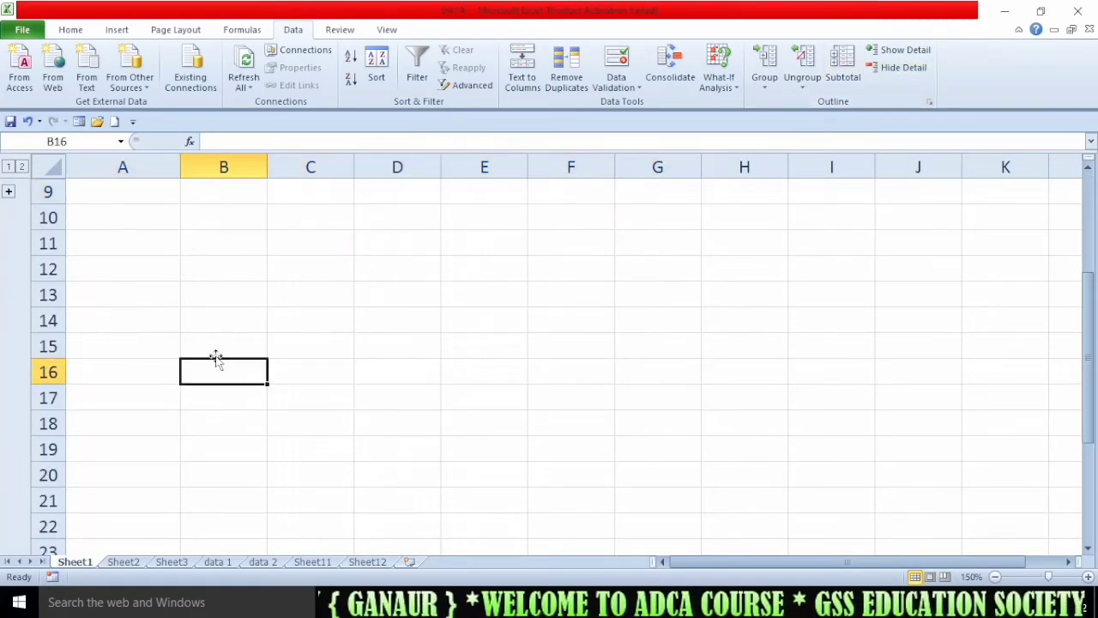
left_click(97, 324)
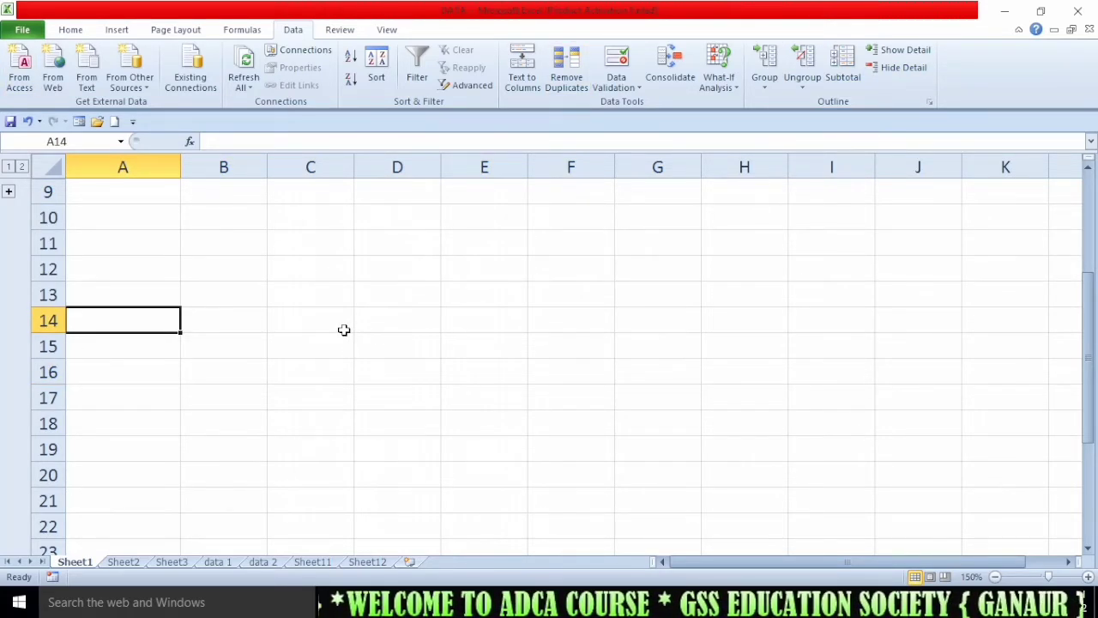
left_click(123, 192)
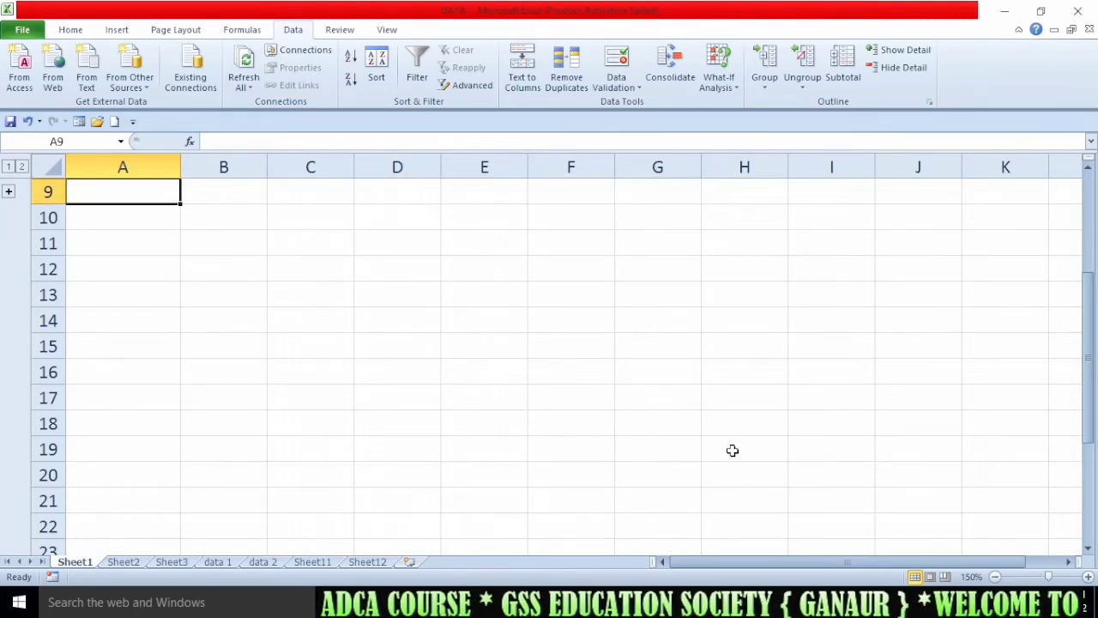
Show the hidden marks rows and enter the sample text wewrefwef, wefw, fwfw and fwfw in cells A20 to A23
left_click(901, 50)
left_click(410, 486)
scroll(248, 473, "down", 5)
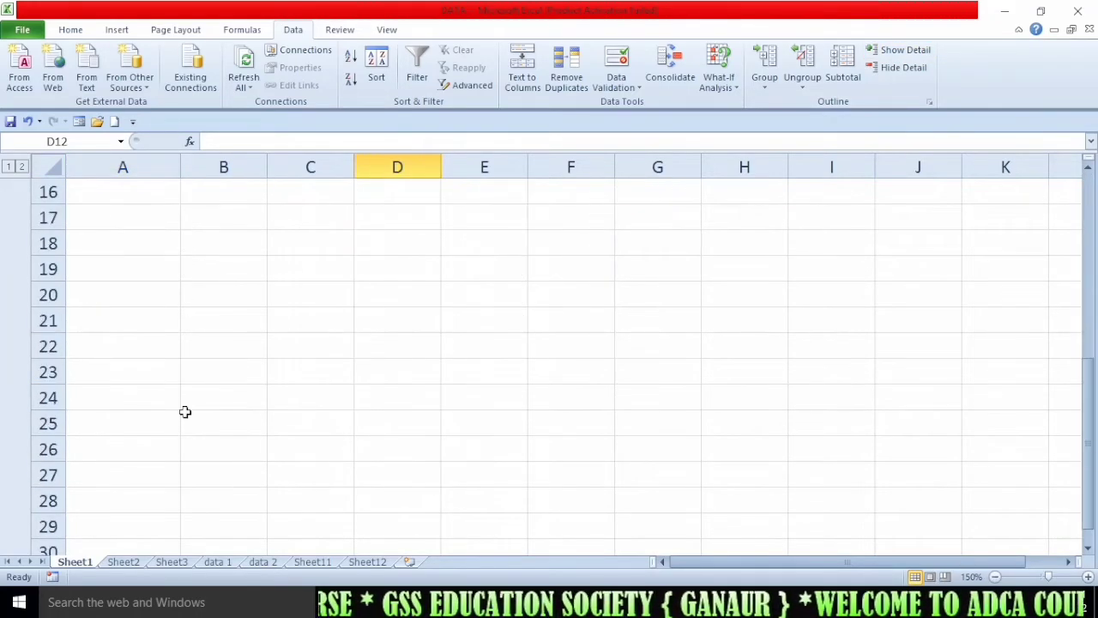
left_click_drag(113, 288, 736, 475)
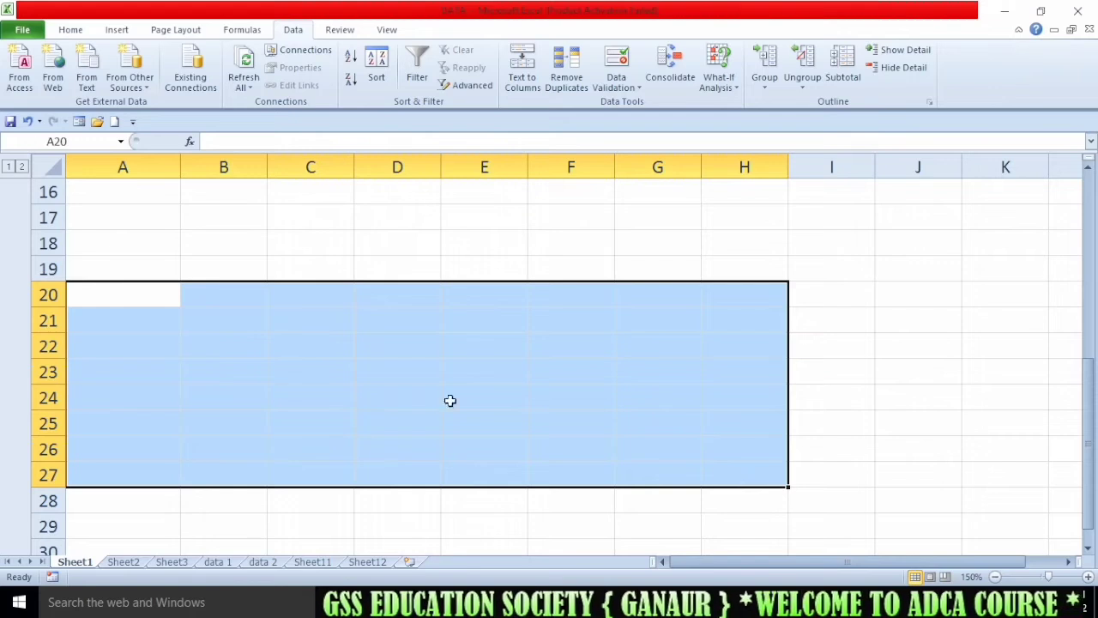
type("wewrefwef")
key("Down")
type("wefw")
key("Down")
type("fwfw")
key("Down")
type("fwfw")
key("Down")
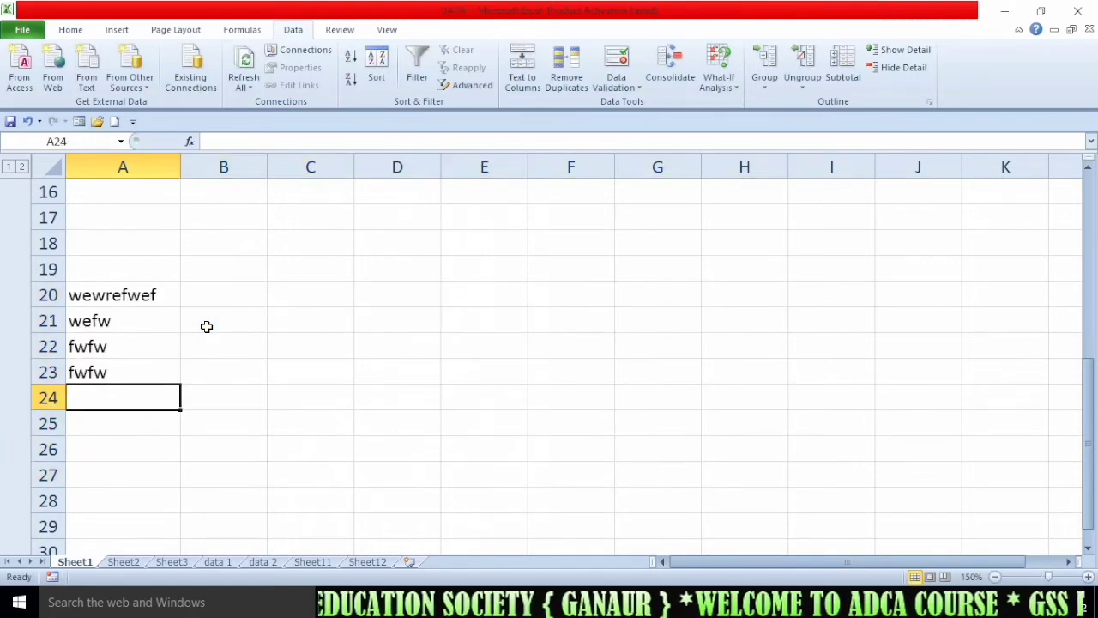
Group the sample text range A20:F26 by rows
left_click_drag(113, 294, 599, 442)
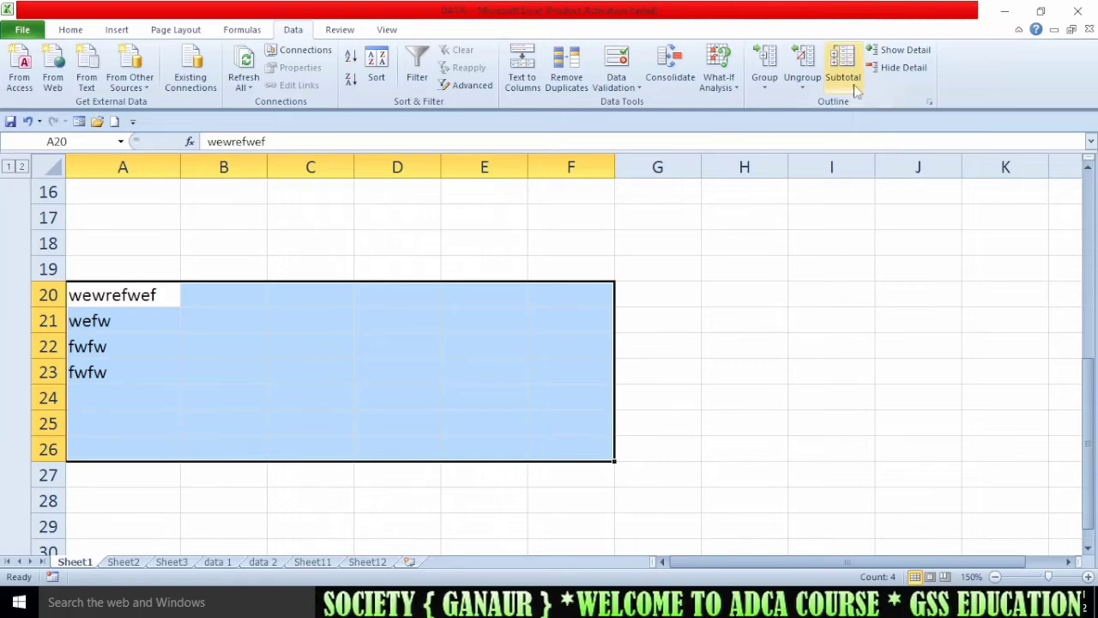
left_click(765, 80)
left_click(782, 106)
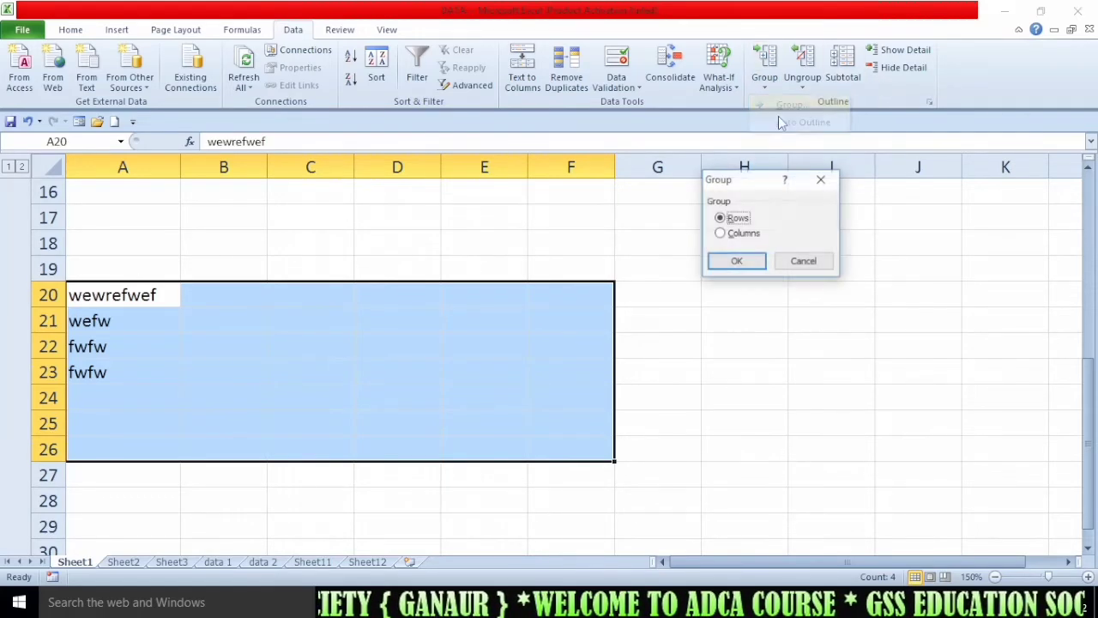
left_click(736, 261)
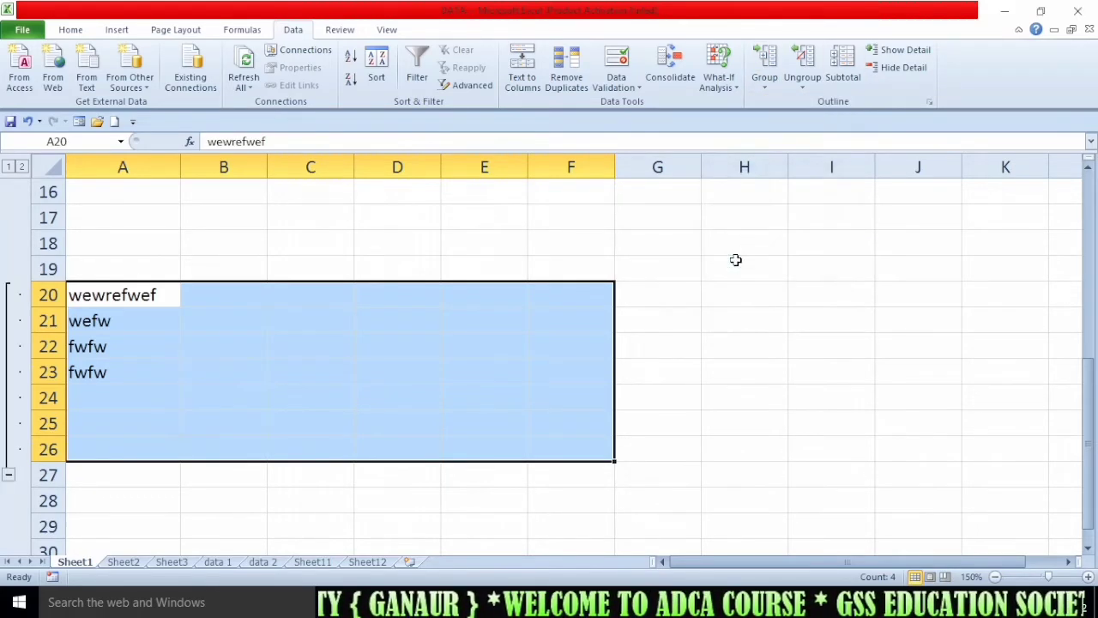
Collapse the sample row group 20 to 26 and the marks row group 1 to 8 with their outline controls
left_click(8, 475)
left_click(182, 370)
scroll(176, 371, "up", 5)
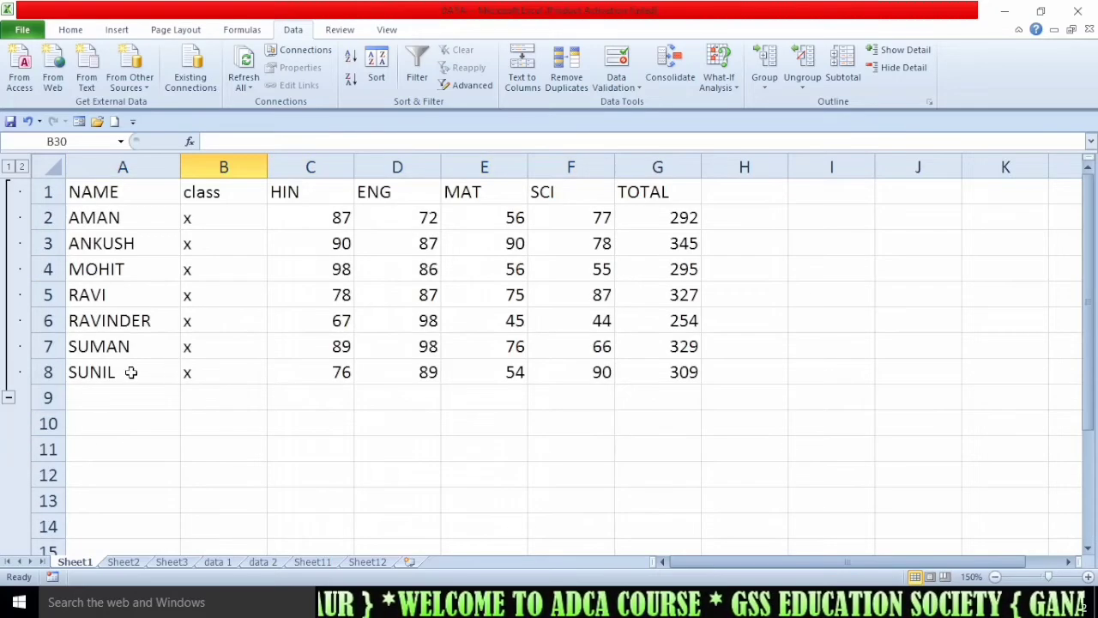
left_click(9, 397)
left_click(101, 290)
scroll(223, 382, "down", 8)
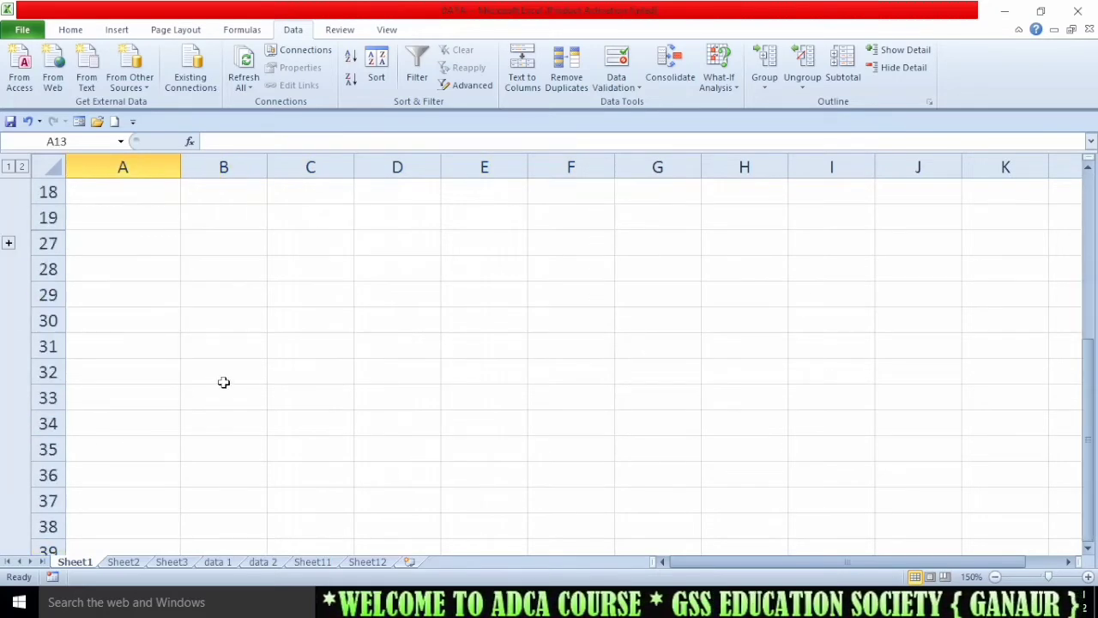
Expand the sample row group 20 to 26 and the marks row group 1 to 8 with their outline controls
scroll(197, 366, "up", 8)
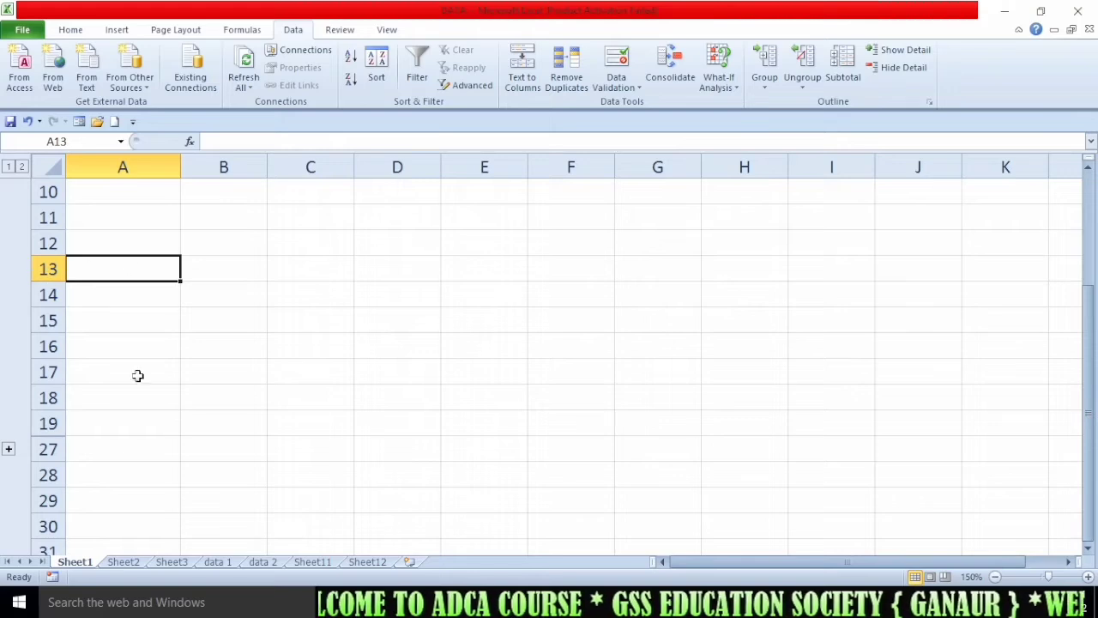
scroll(137, 368, "down", 2)
left_click(8, 295)
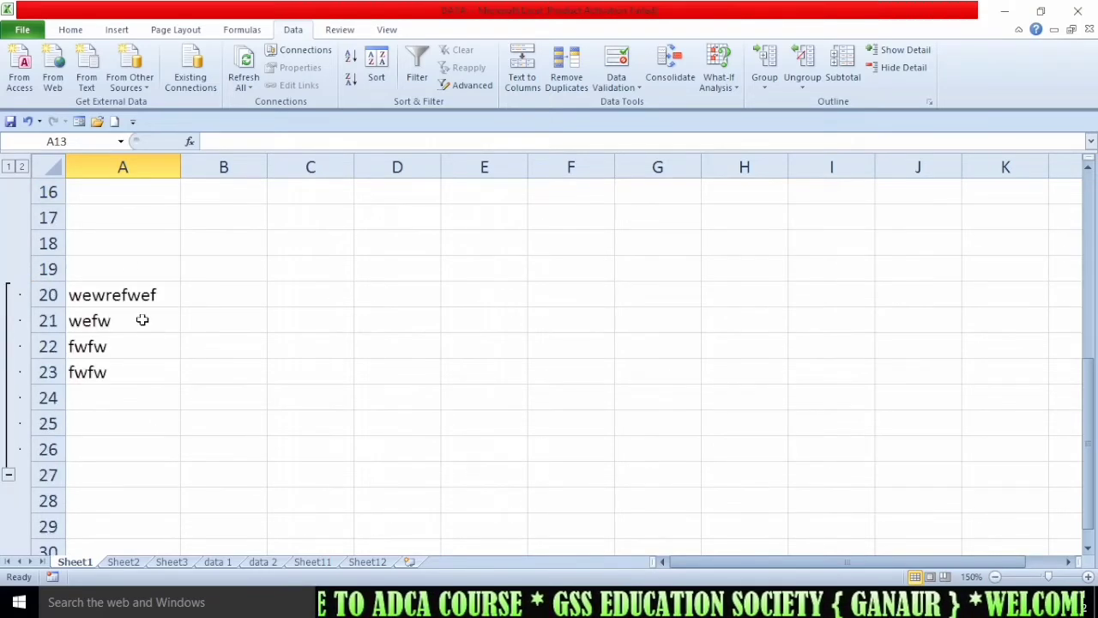
scroll(161, 356, "up", 3)
left_click(8, 191)
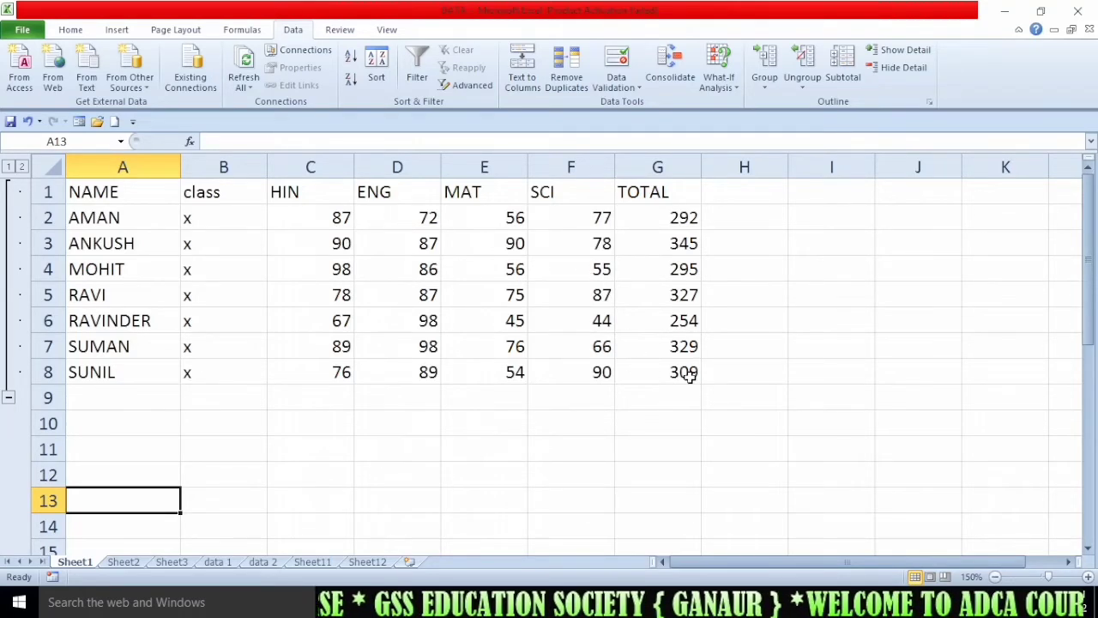
Select the marks range A1:G9 and ungroup its rows
left_click_drag(687, 397, 95, 190)
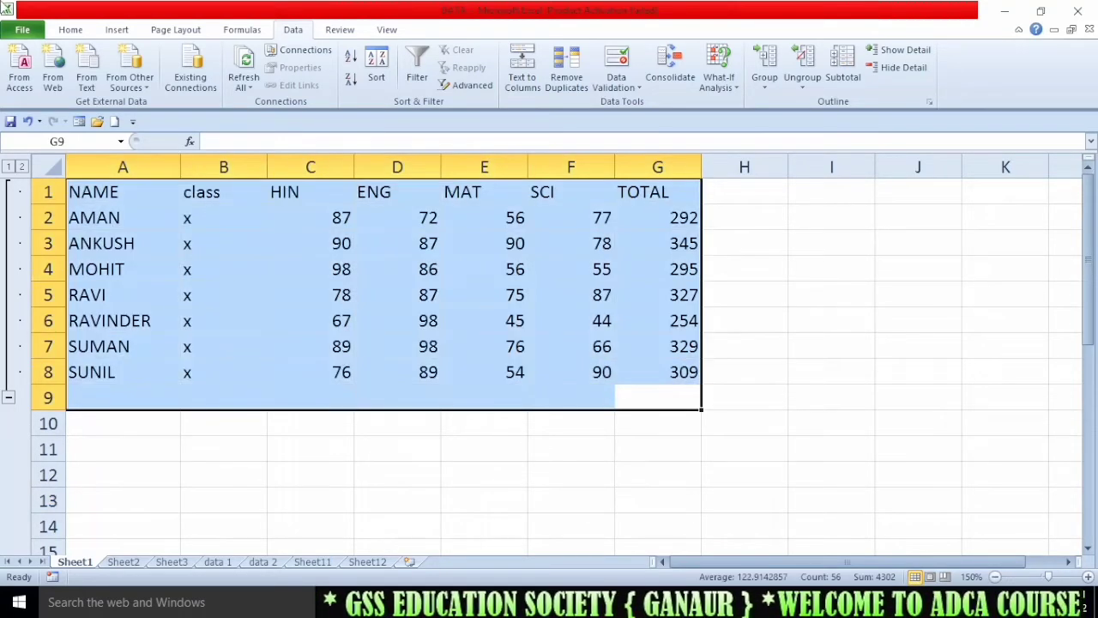
left_click(911, 69)
left_click(906, 49)
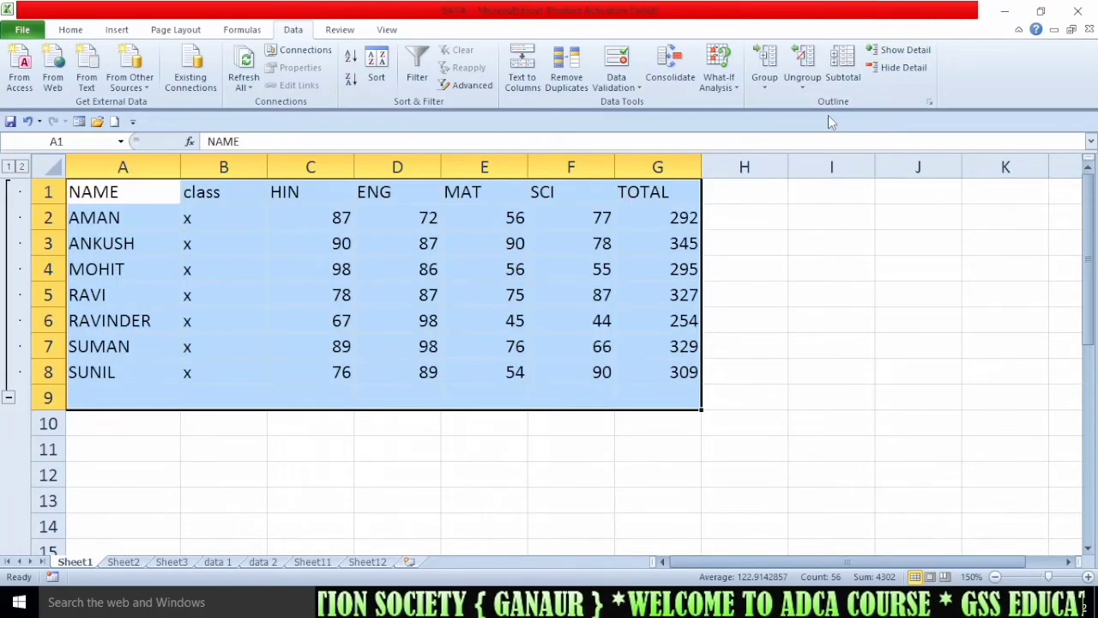
left_click(803, 96)
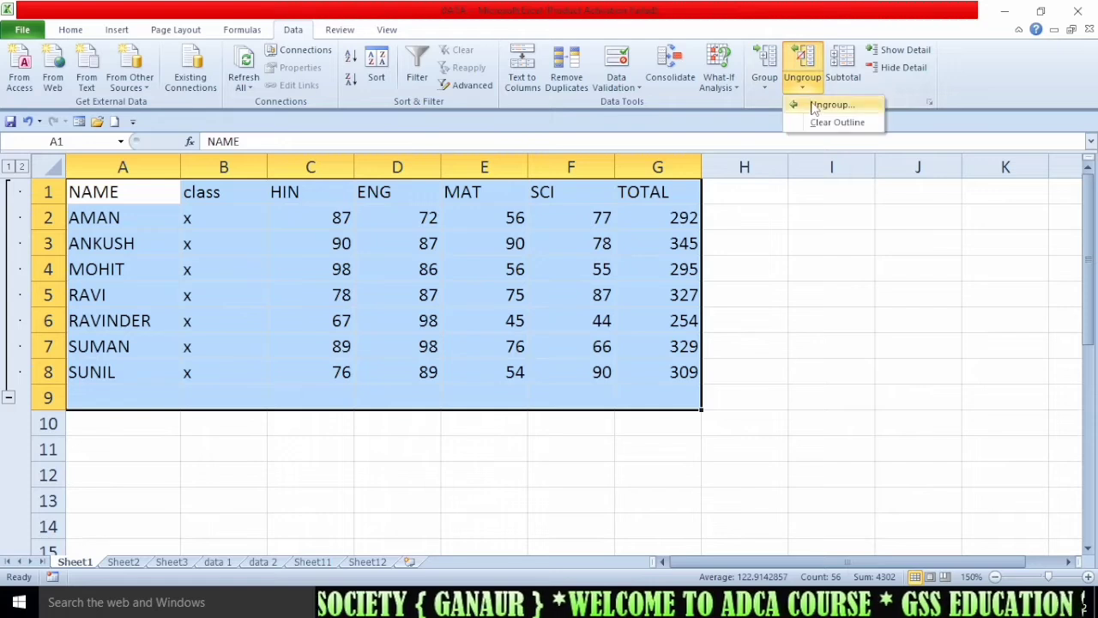
left_click(815, 104)
left_click_drag(732, 192, 580, 240)
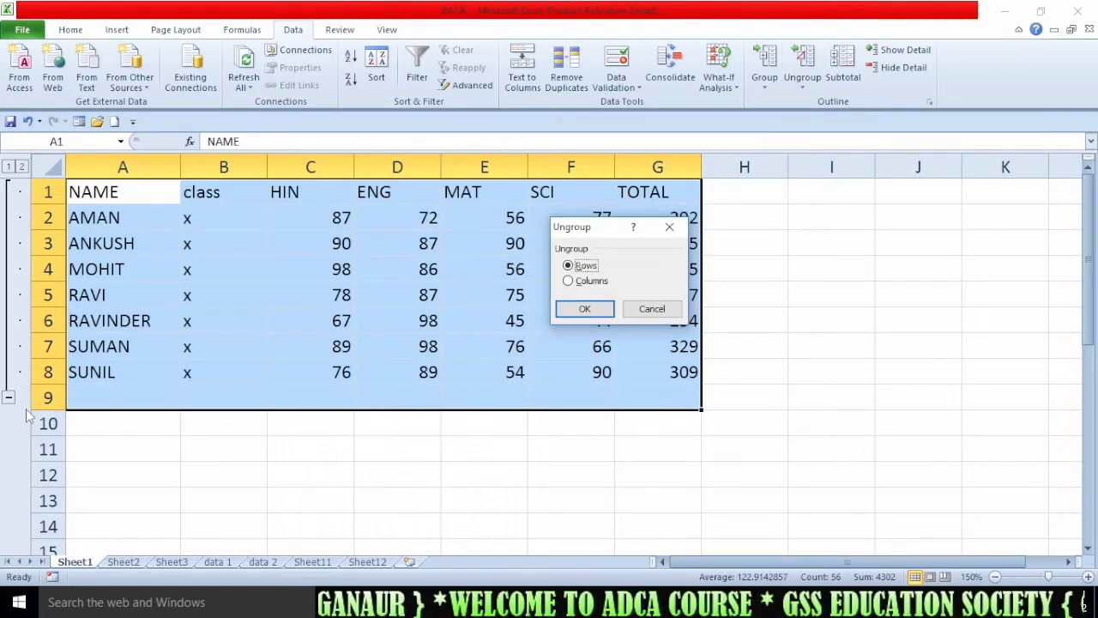
left_click(574, 310)
Remove the remaining row group with Clear Outline on the sample range A20:C27
scroll(515, 370, "down", 4)
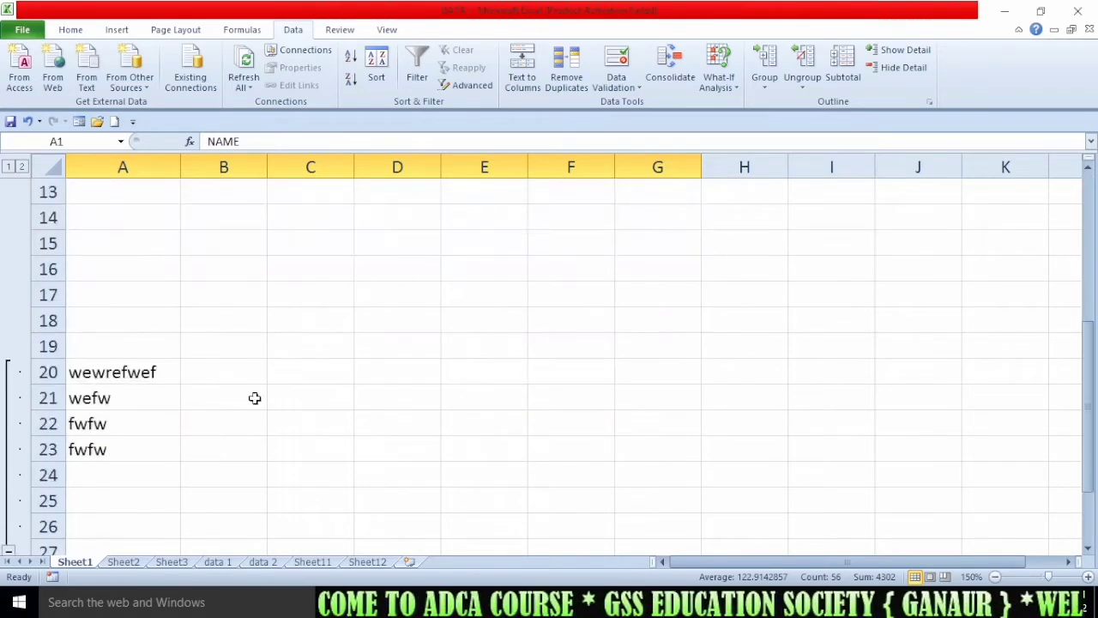
left_click_drag(101, 375, 277, 446)
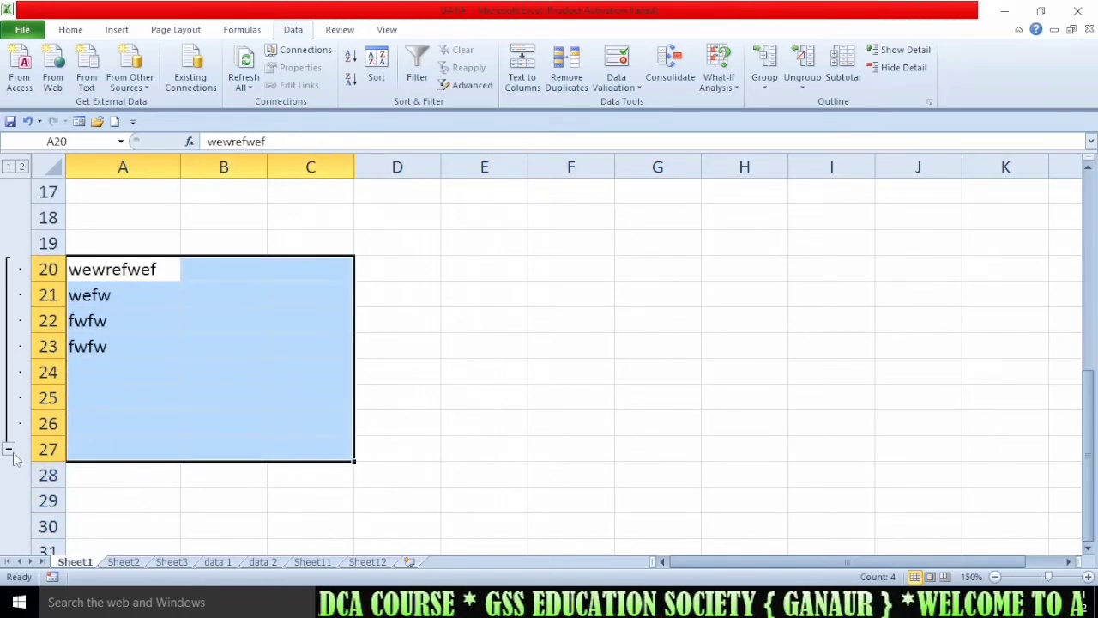
left_click(802, 84)
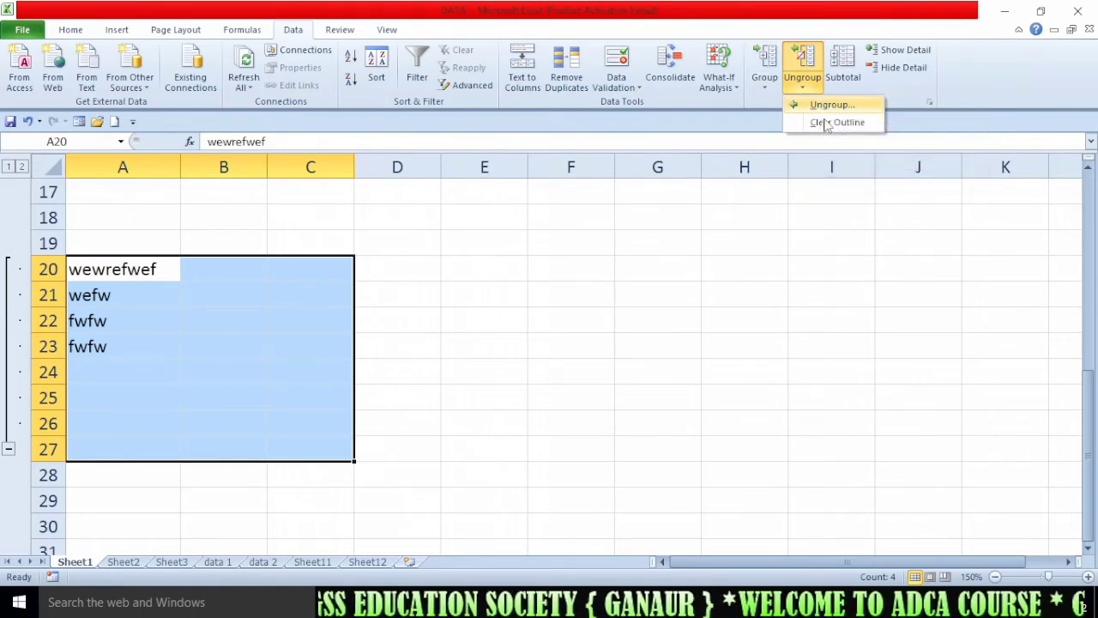
left_click(824, 123)
left_click(367, 391)
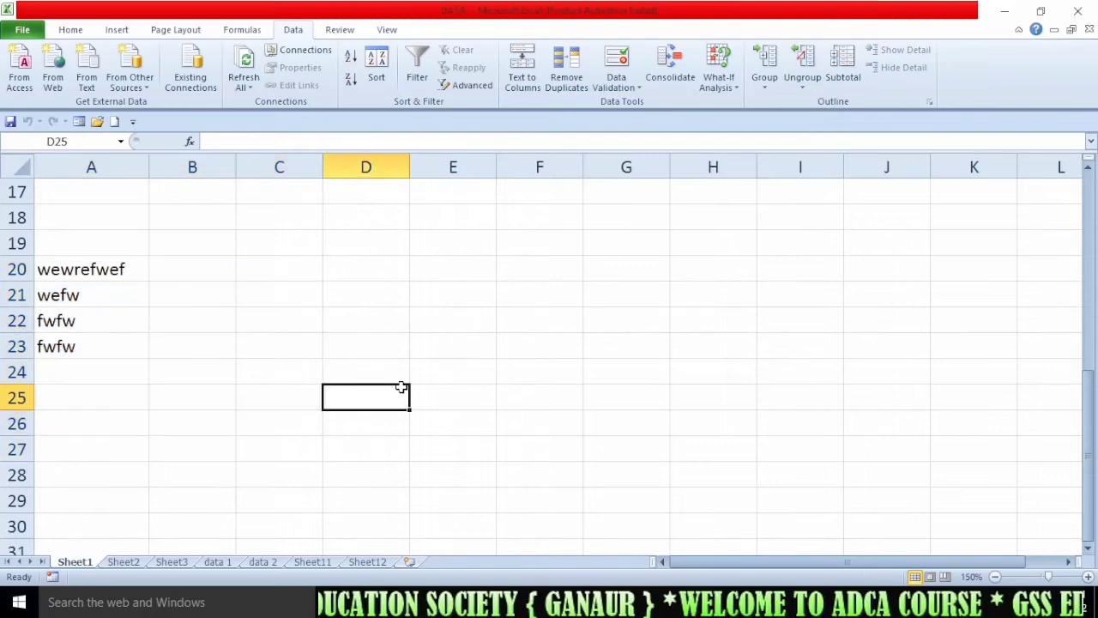
Group the marks table A1:G8 by columns, then collapse and expand the column group with its outline control
scroll(400, 387, "up", 5)
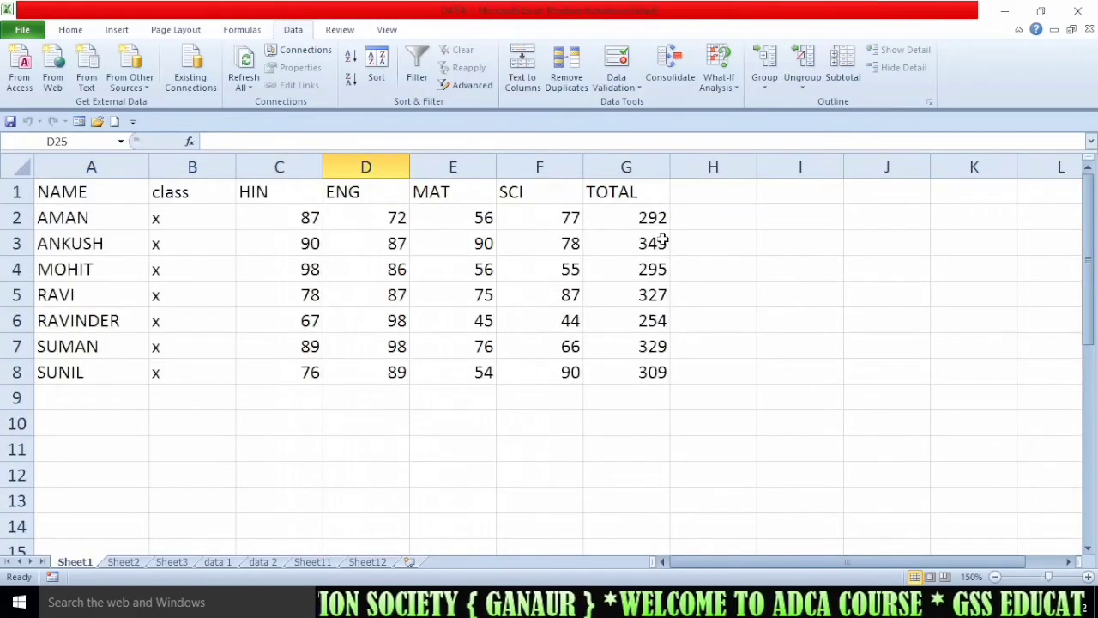
left_click_drag(80, 189, 625, 377)
left_click(764, 84)
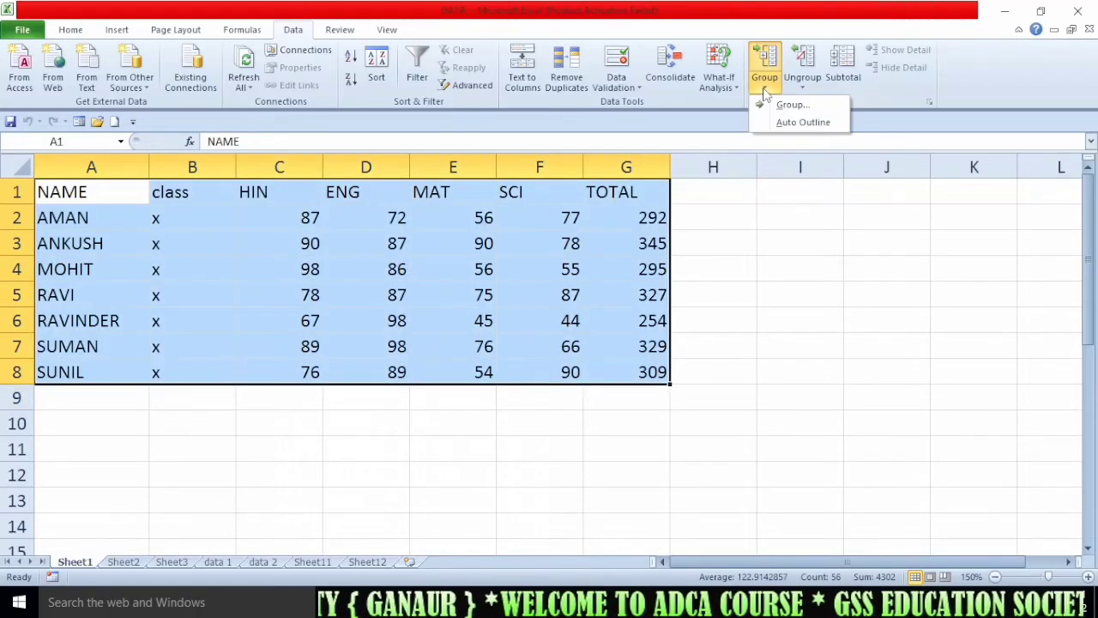
left_click(786, 106)
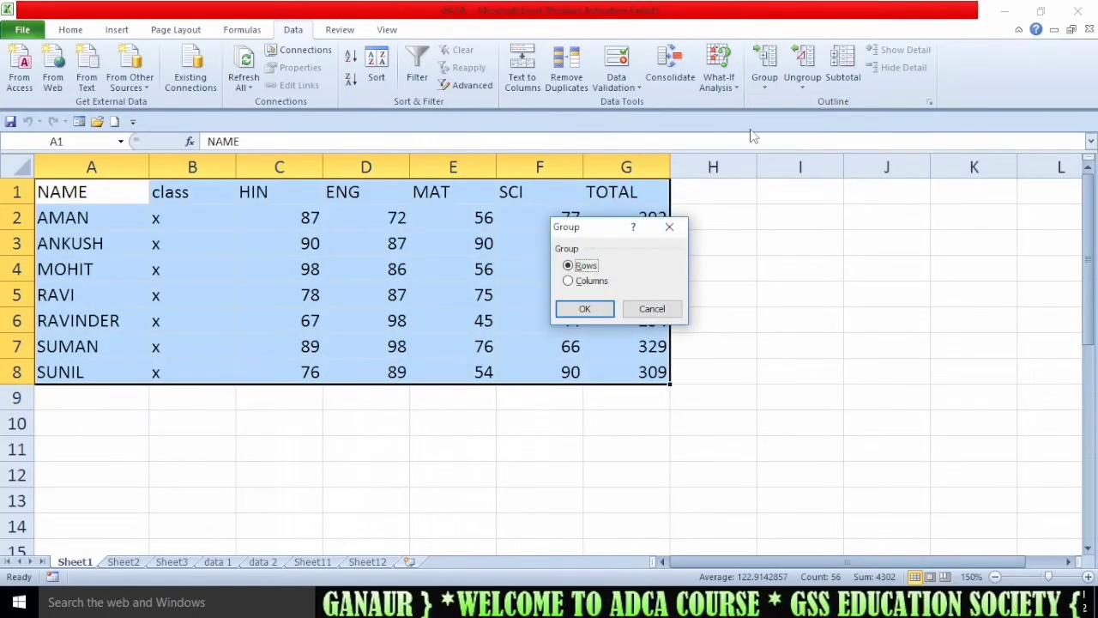
left_click(589, 283)
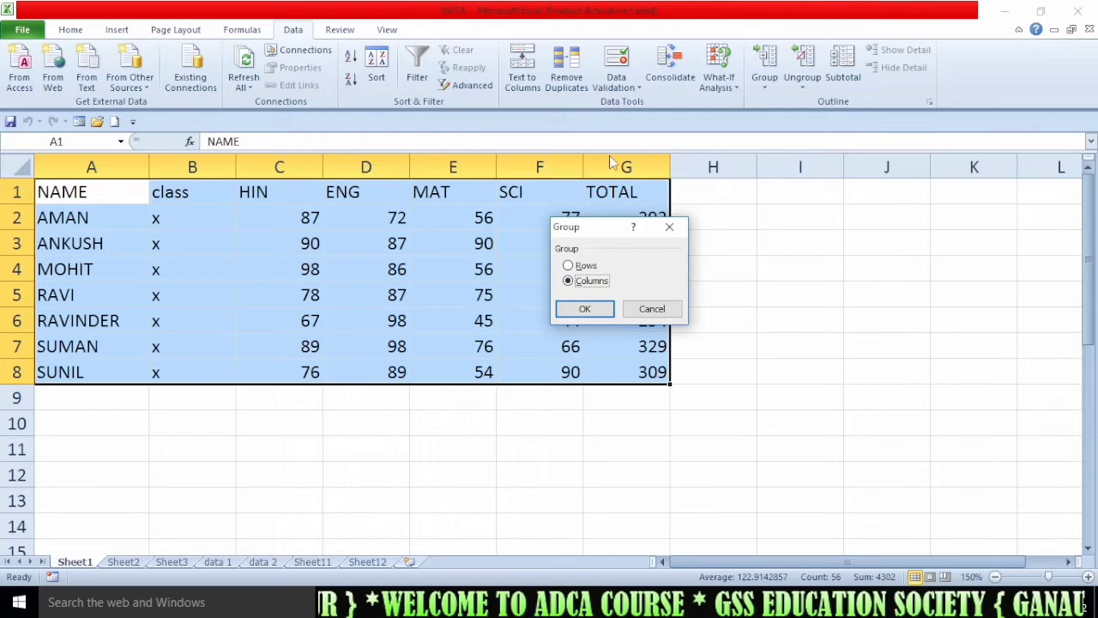
left_click(585, 309)
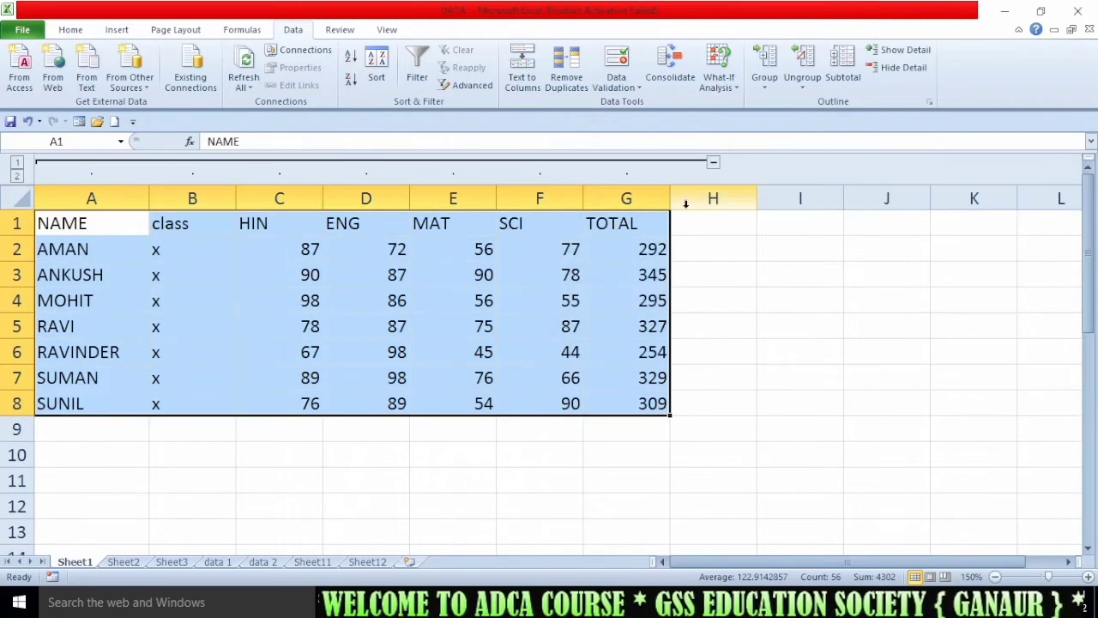
left_click(713, 162)
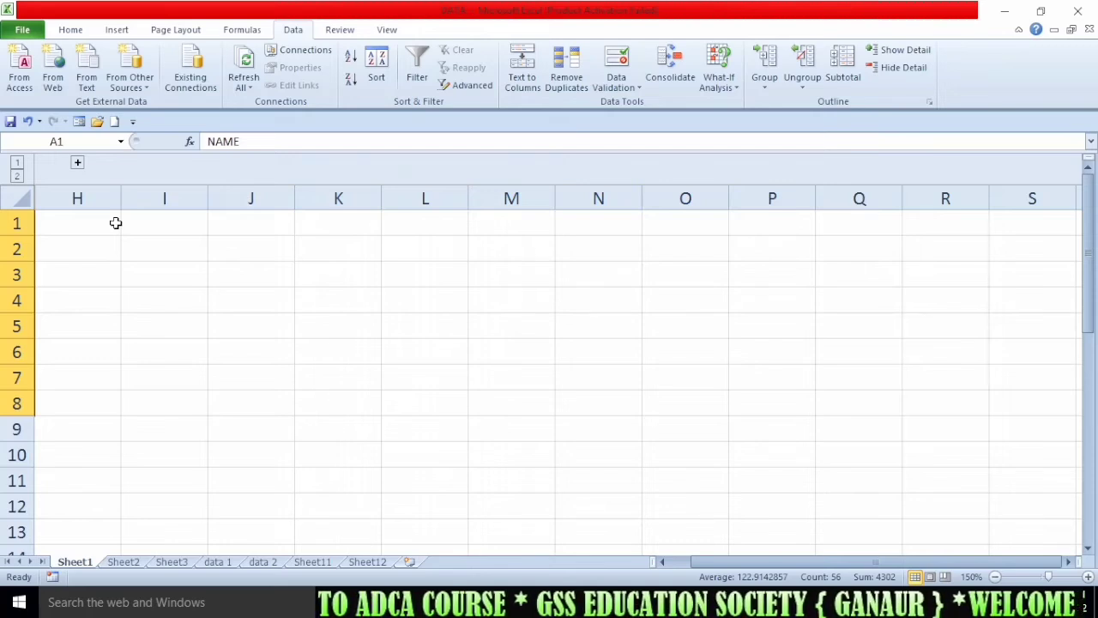
left_click(78, 162)
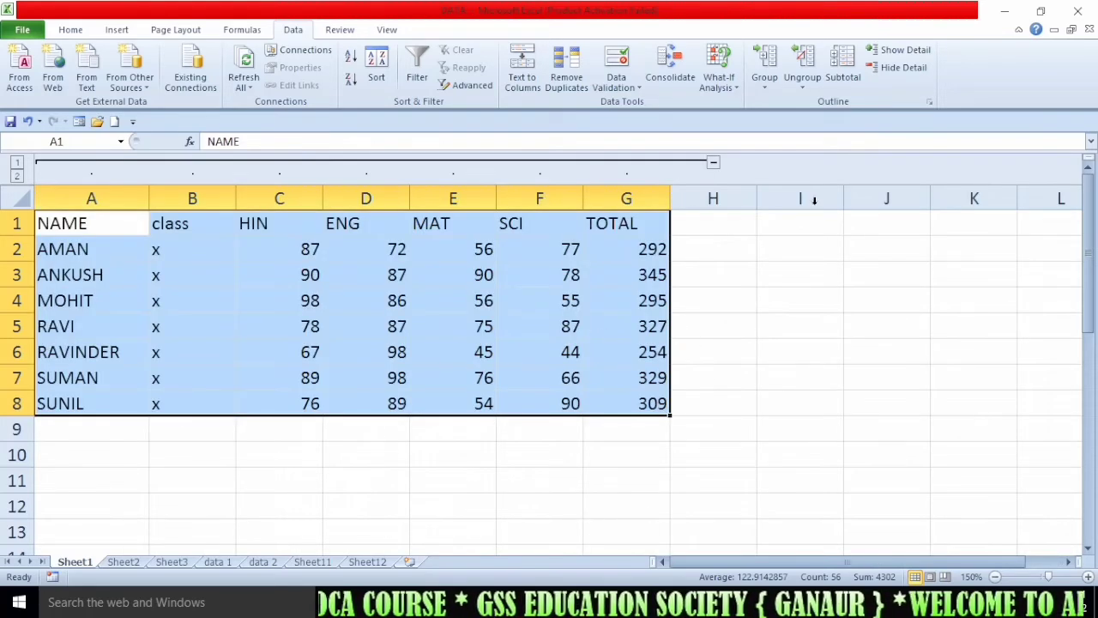
Ungroup the columns of the marks table A1:G8
left_click(803, 82)
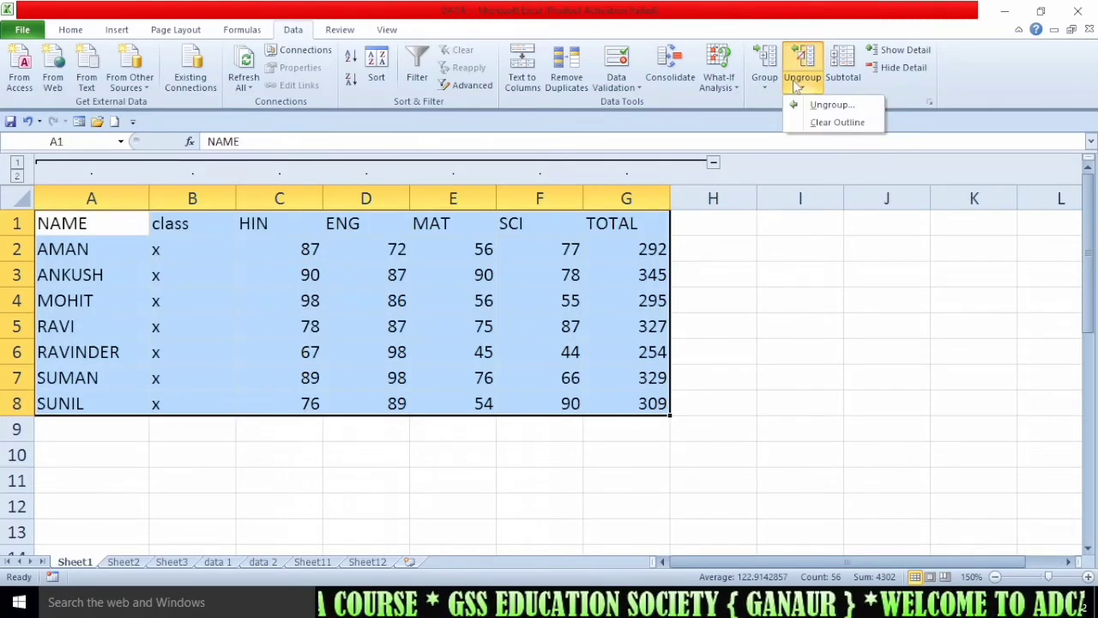
left_click(828, 107)
left_click(592, 285)
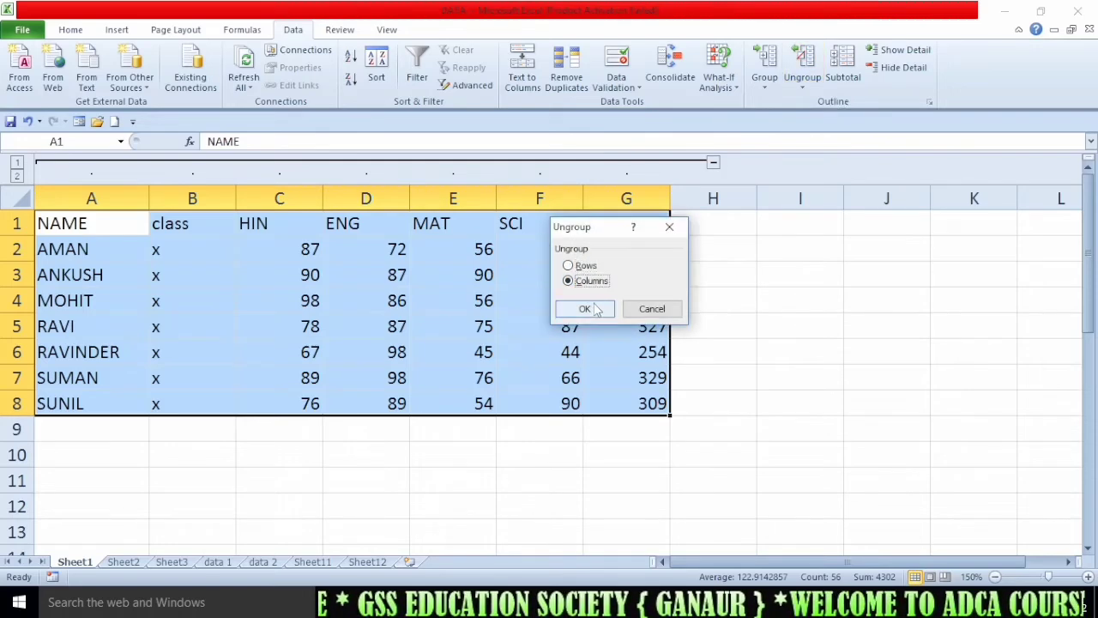
left_click(597, 309)
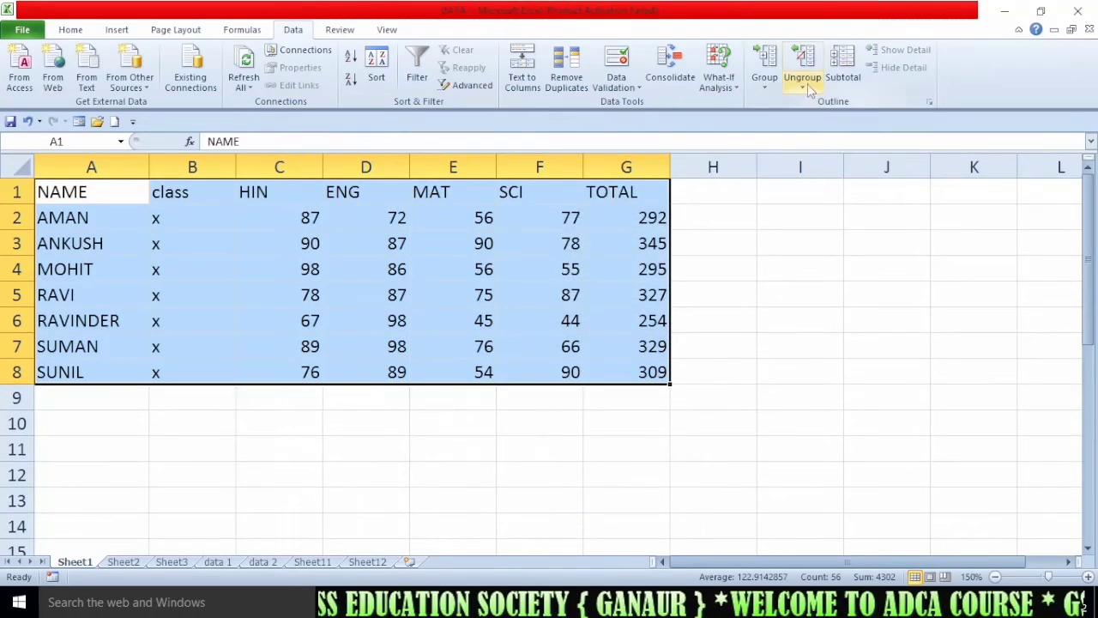
Apply Auto Outline to the marks table and highlight the subject columns C1:F8
left_click(766, 86)
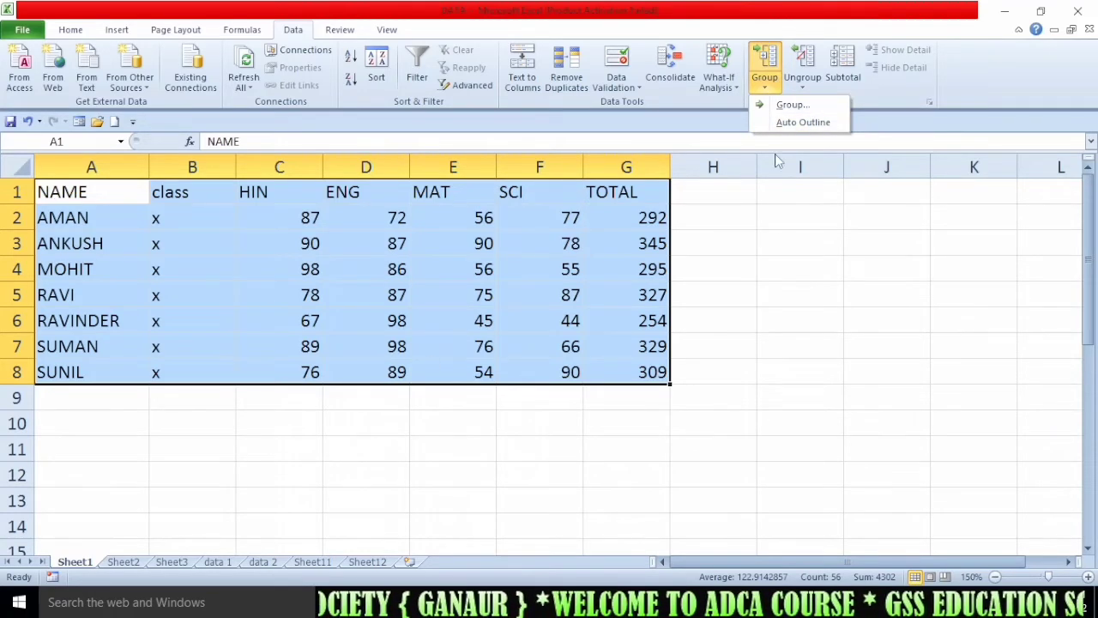
left_click(803, 122)
left_click(273, 268)
left_click_drag(262, 226, 540, 402)
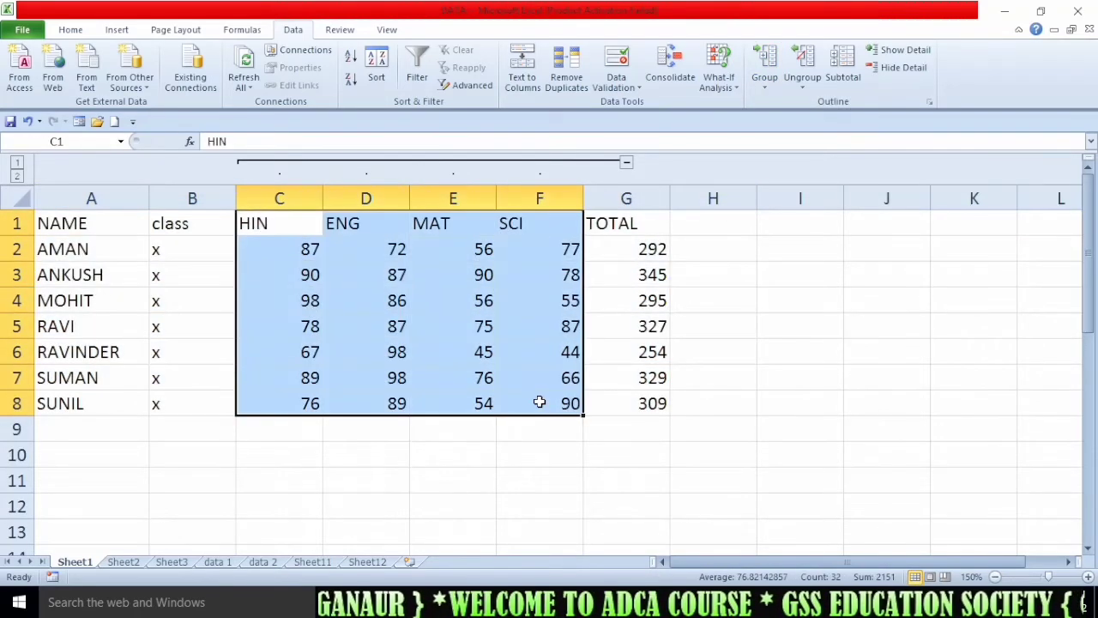
Hide the detail of the outlined subject columns C to F from the TOTAL cell G4
left_click(813, 297)
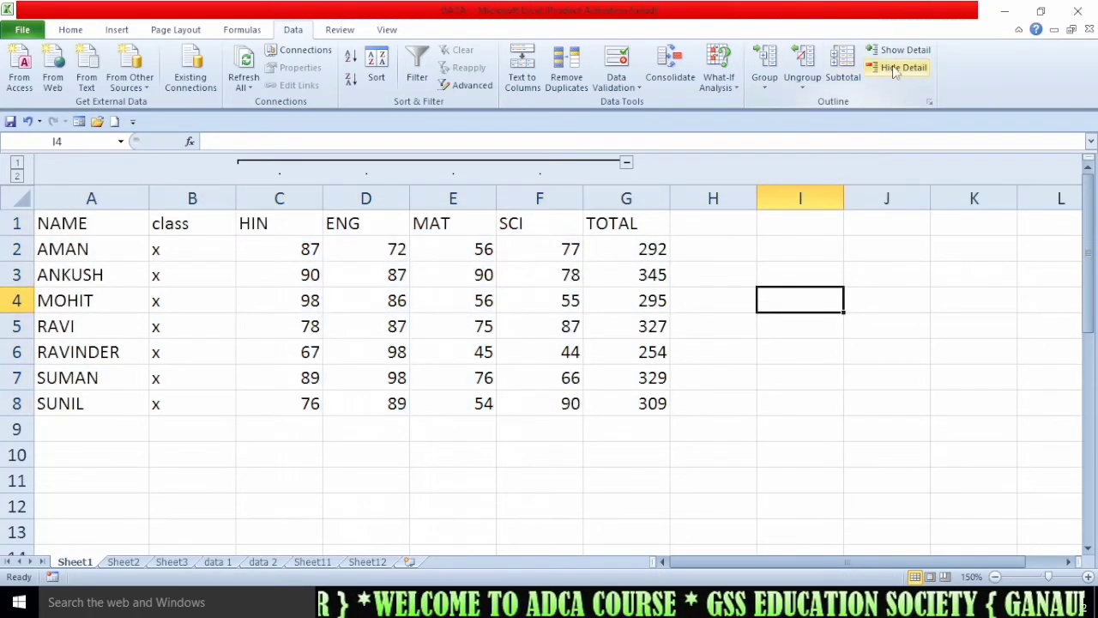
left_click(569, 296)
left_click(886, 71)
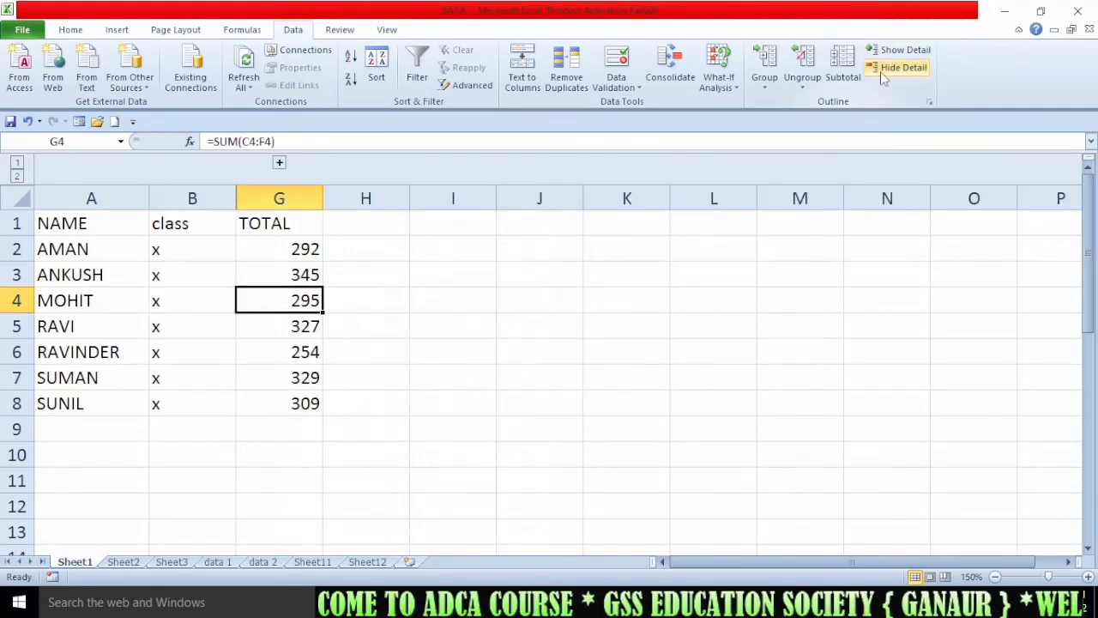
left_click(350, 382)
left_click_drag(363, 249, 944, 255)
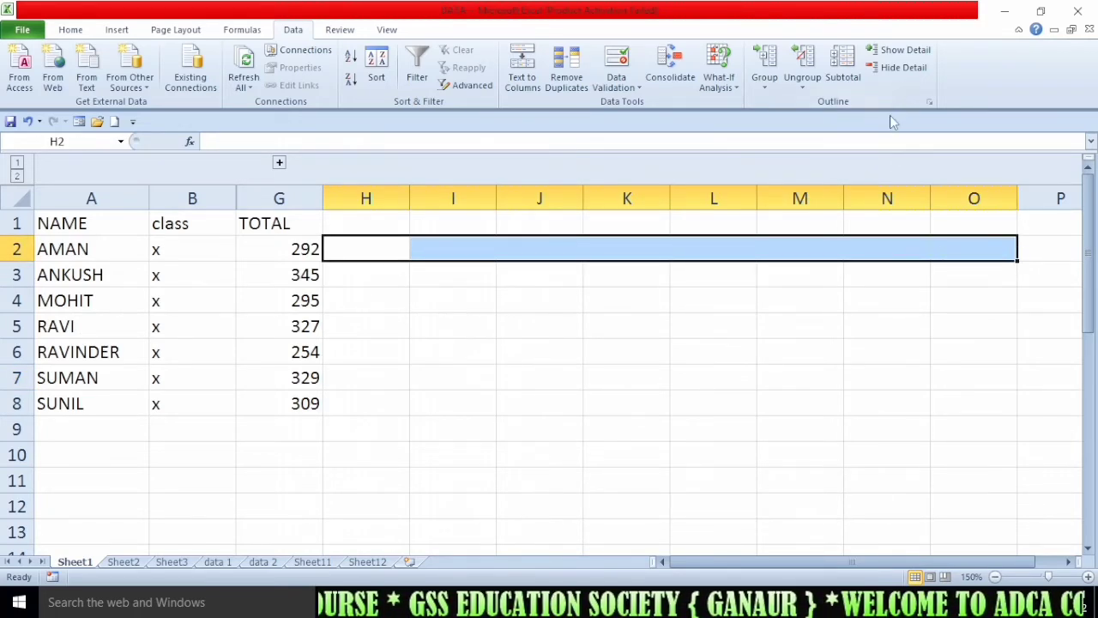
left_click(275, 272)
left_click(216, 271)
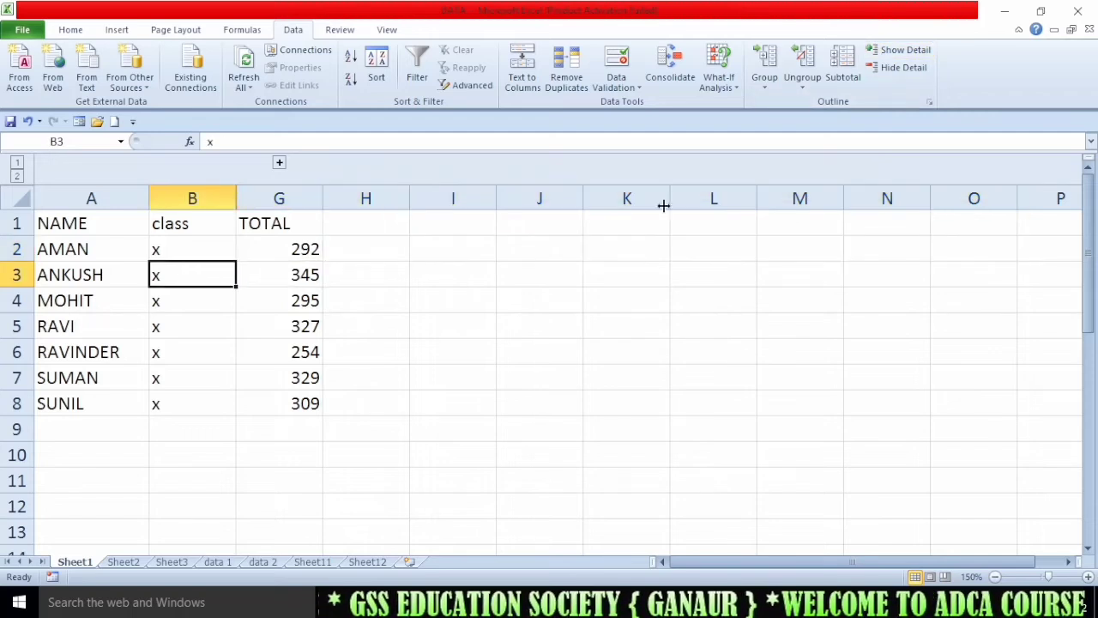
Show the detail of the collapsed subject columns C to F from the TOTAL cell G3
left_click(373, 334)
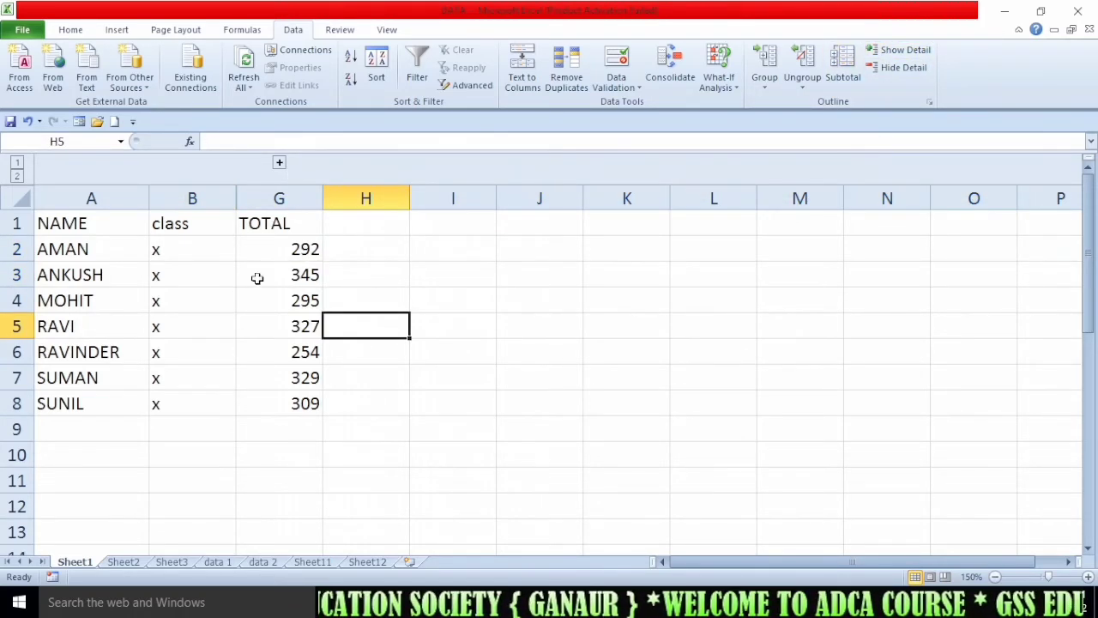
left_click(256, 277)
left_click(899, 50)
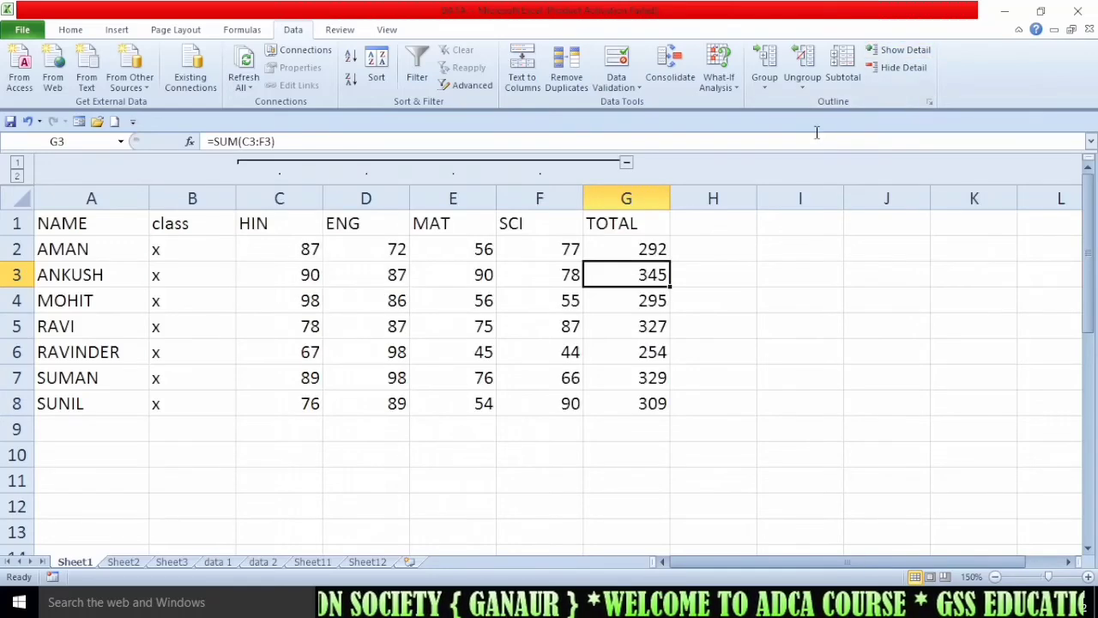
Select the whole marks table A1:G8 and clear its outline
left_click_drag(736, 386, 708, 404)
left_click(653, 408)
key("ctrl+a")
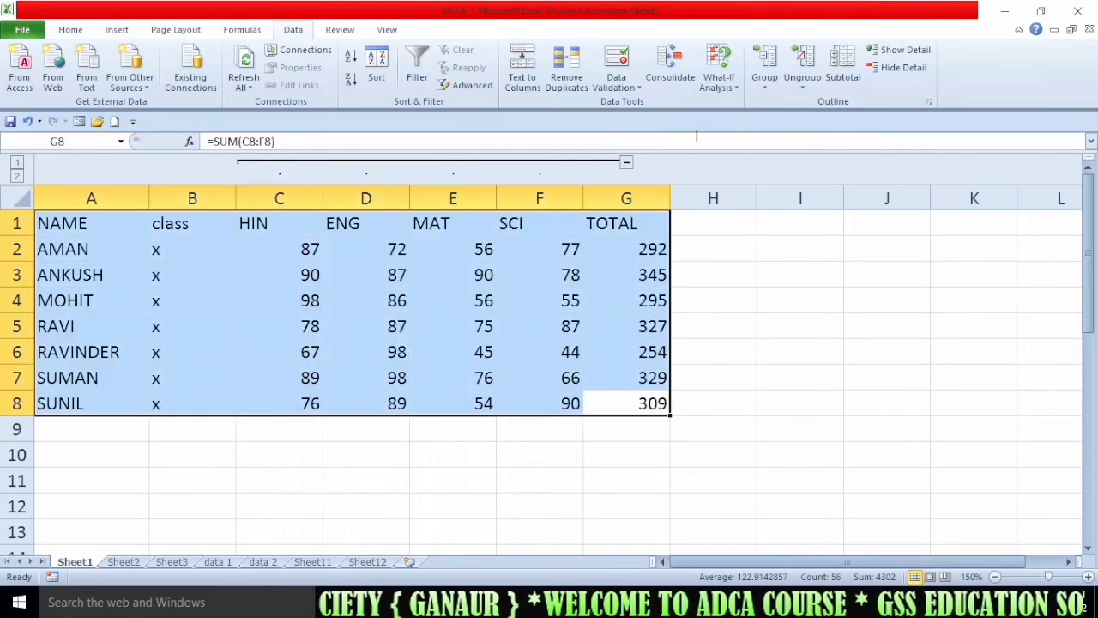
left_click(794, 89)
left_click(837, 124)
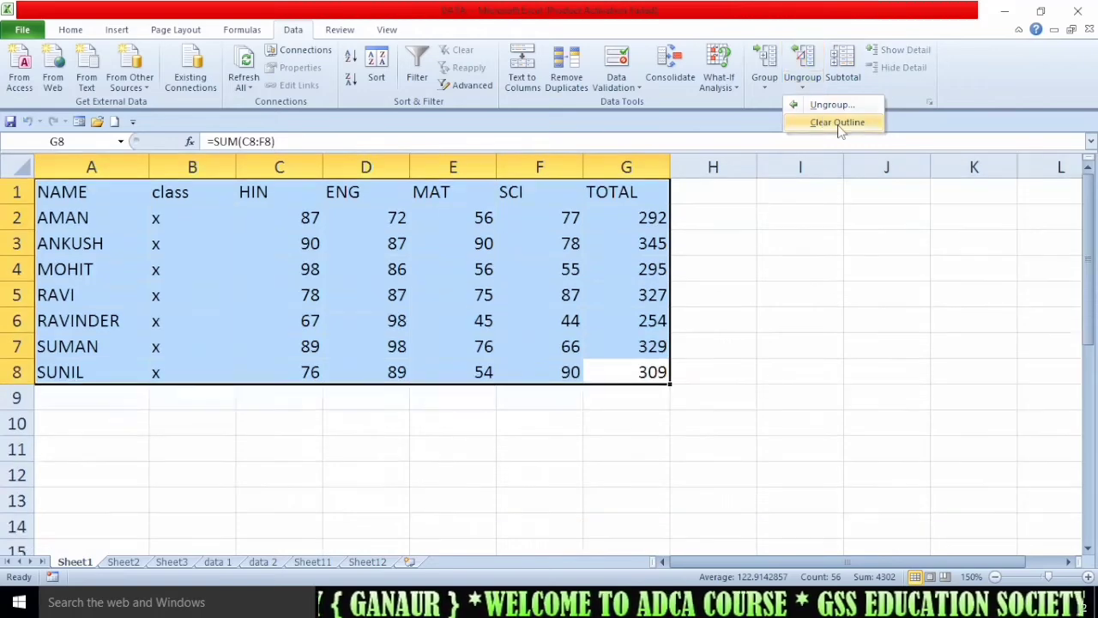
Add subtotals to the marks table at each change in NAME, using Sum on TOTAL with the summary below the data
left_click(762, 88)
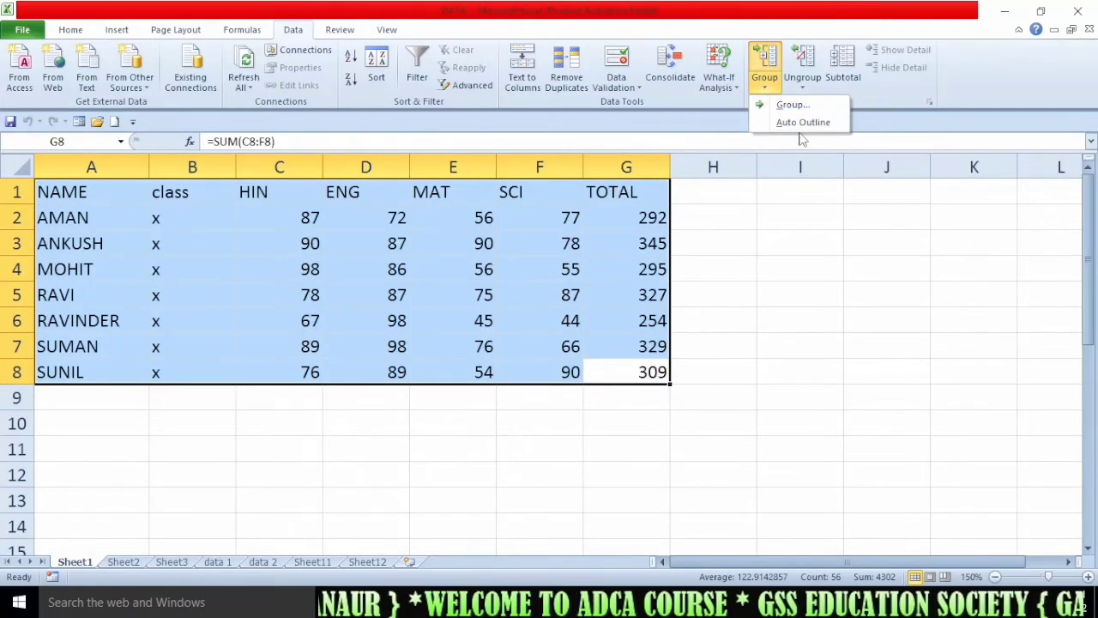
left_click(802, 86)
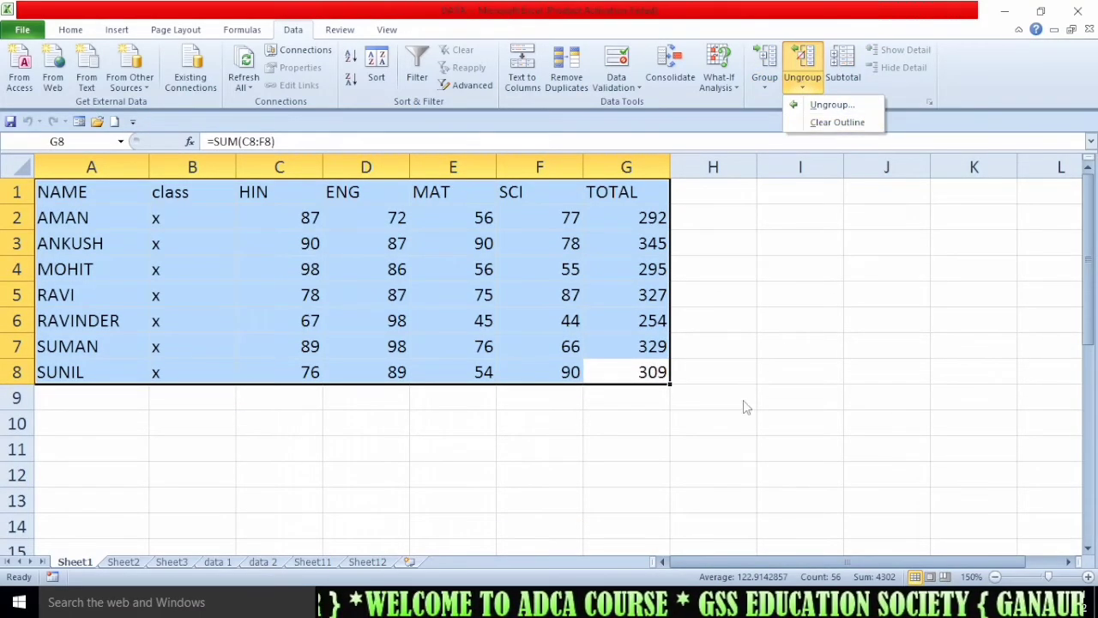
left_click(843, 62)
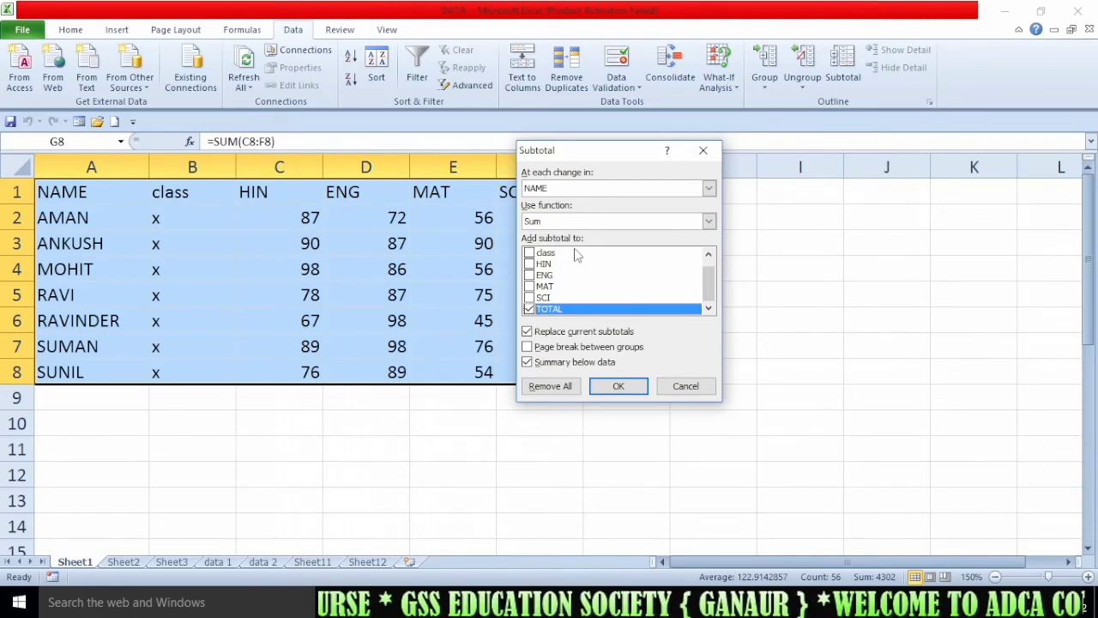
left_click(618, 388)
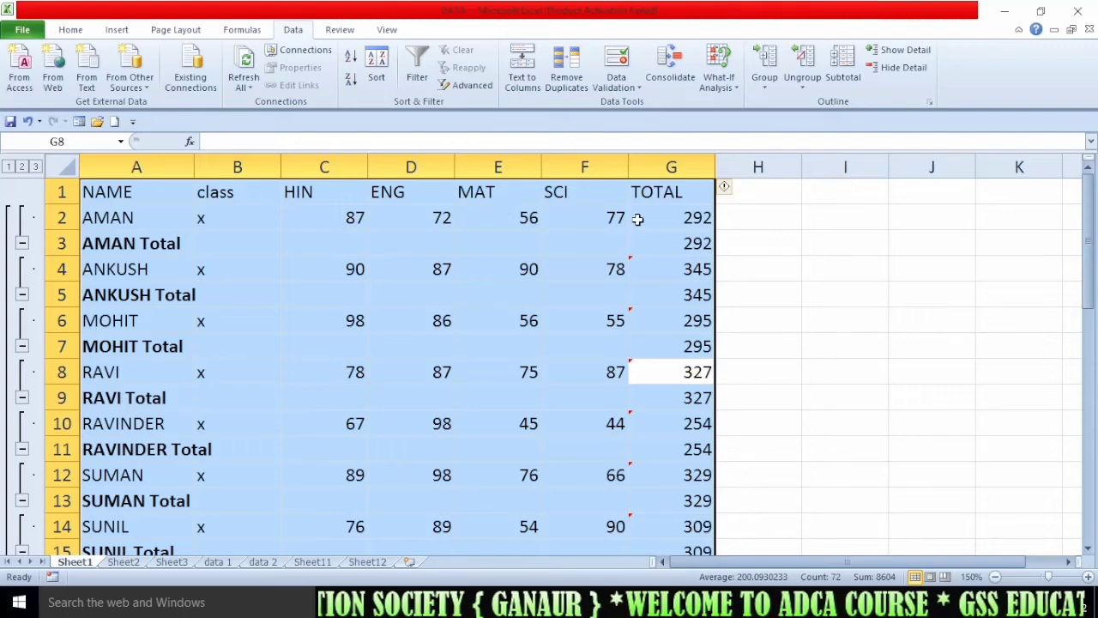
From the subtotal cell A3, hide detail down to the Grand Total row, then show the detail again
left_click(132, 243)
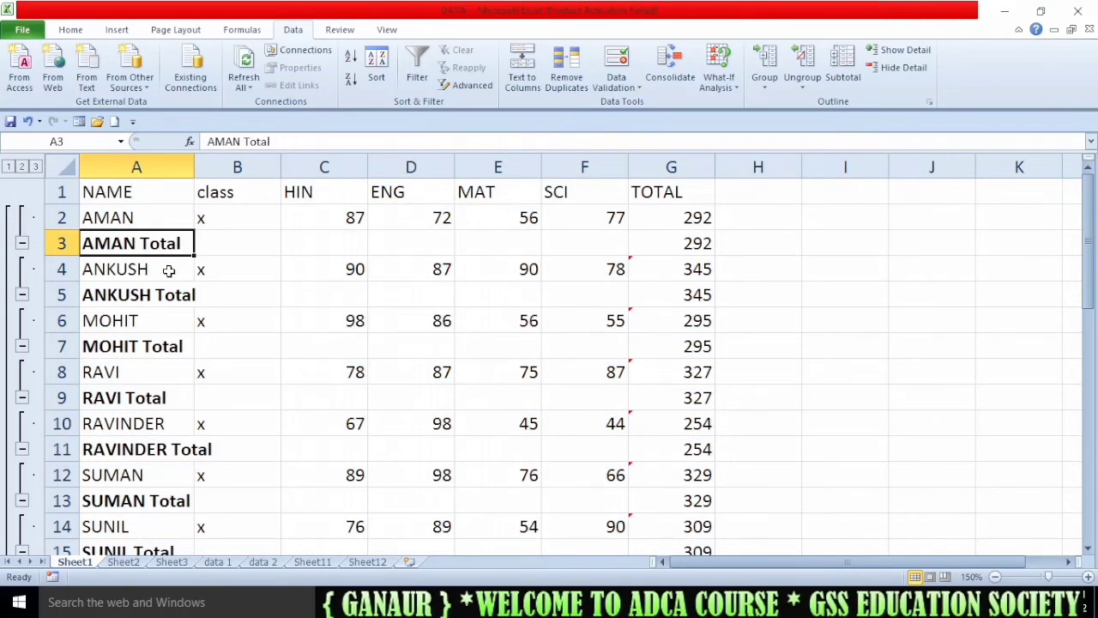
left_click(885, 69)
left_click(881, 69)
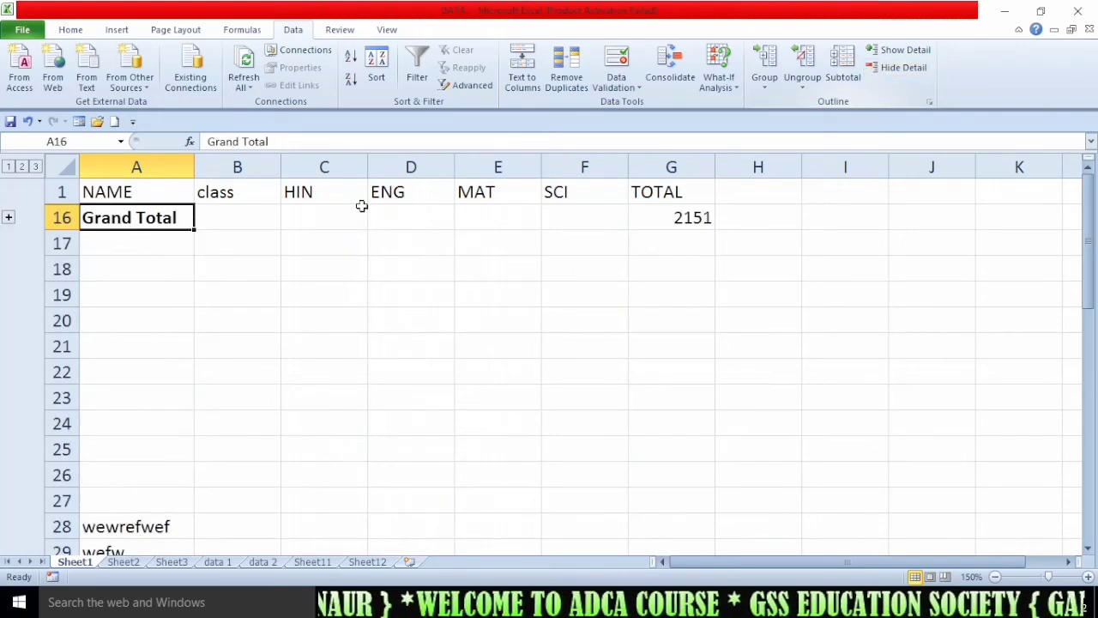
left_click(876, 53)
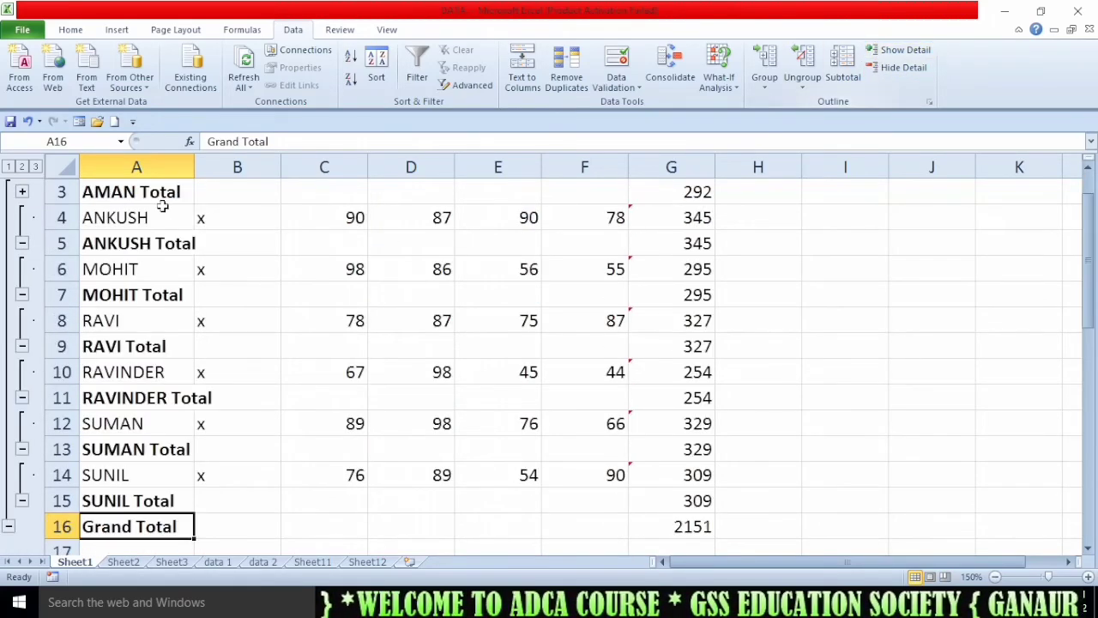
Select the subtotalled table A1:G16 and hide its detail so only the students' total rows and the Grand Total are displayed
scroll(101, 221, "up", 1)
left_click_drag(108, 218, 677, 434)
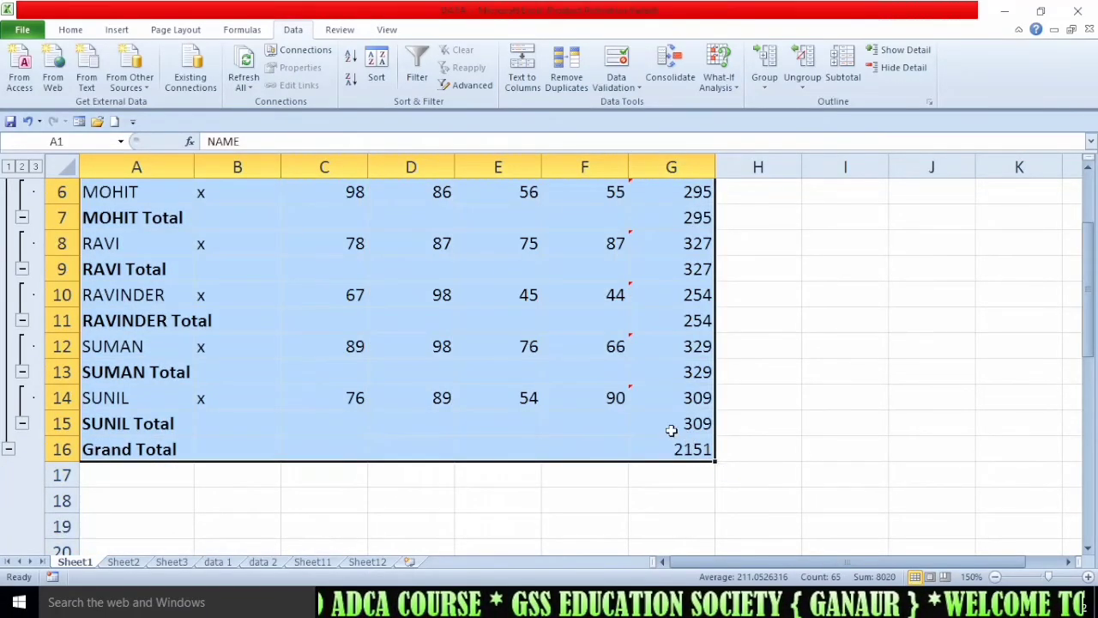
left_click(898, 69)
left_click(287, 475)
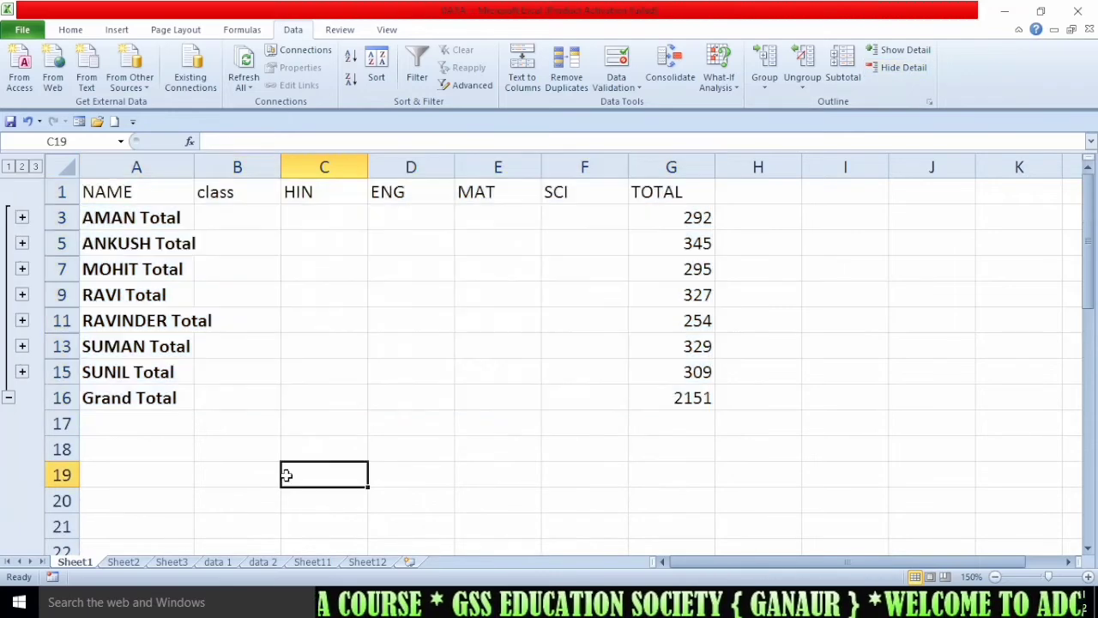
Highlight the first three subtotal rows in turn, then expand and collapse the detail group of row 3
left_click_drag(127, 221, 682, 217)
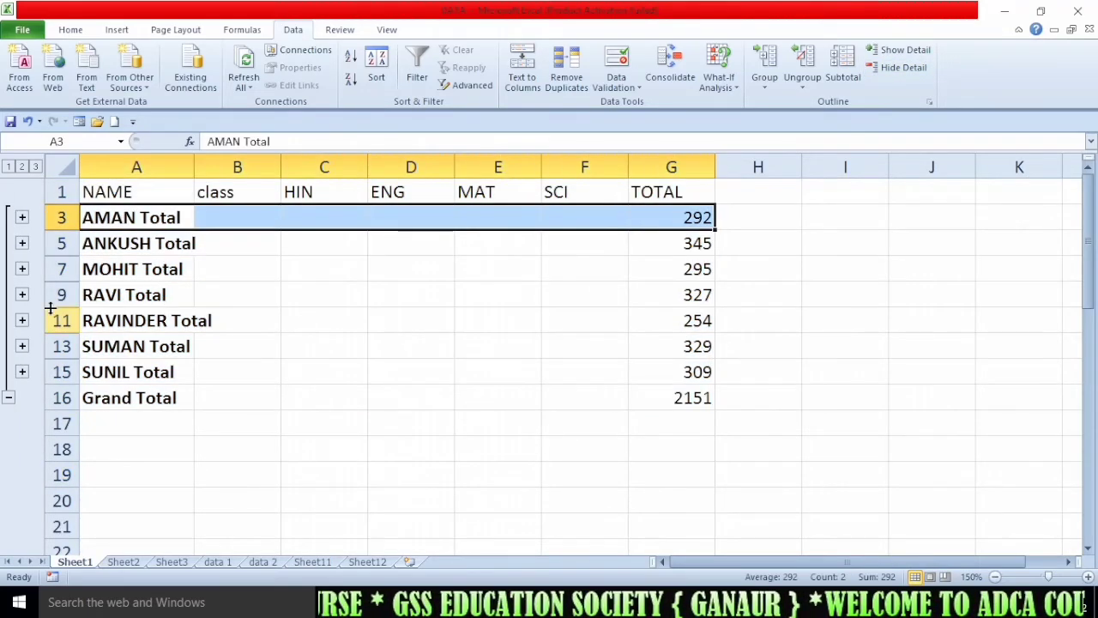
left_click_drag(131, 243, 753, 249)
left_click_drag(147, 271, 684, 267)
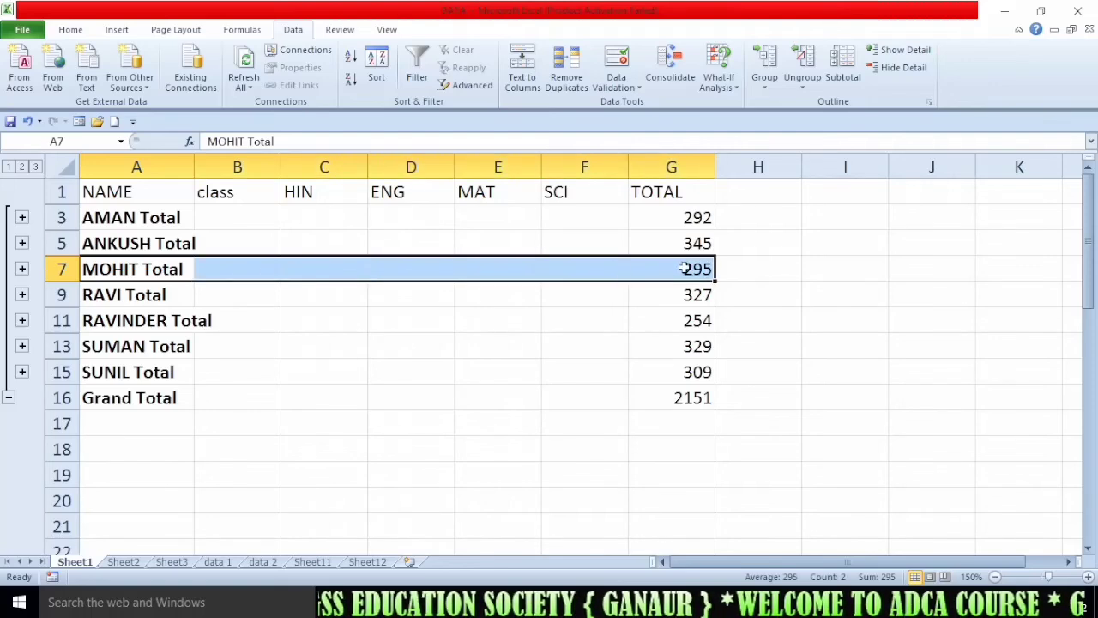
left_click(23, 218)
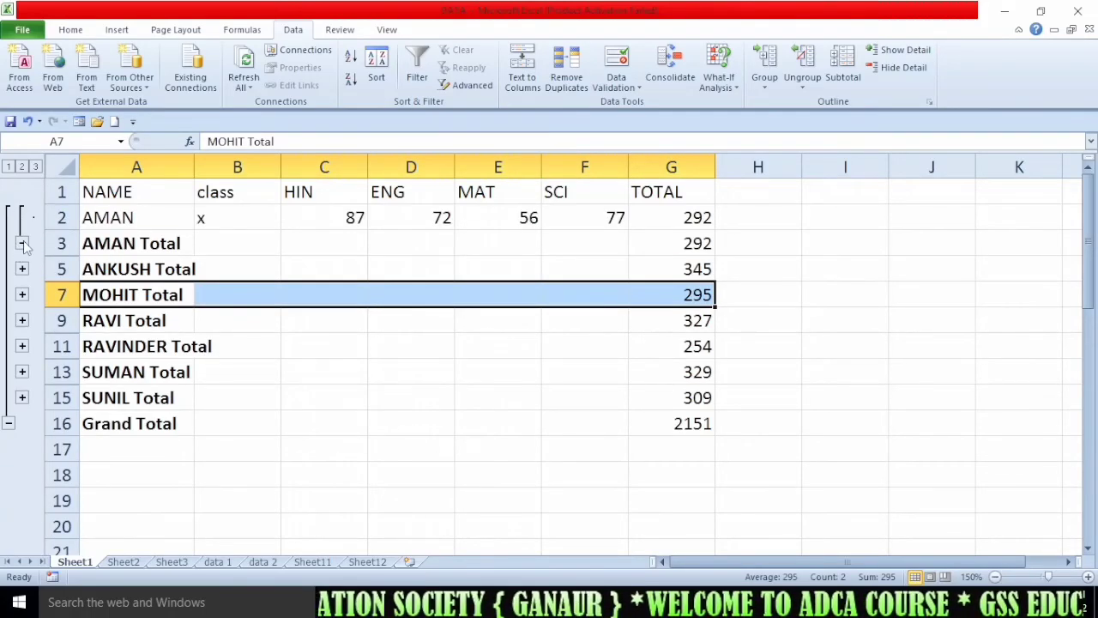
left_click(22, 244)
Select A3:G16, hide its detail down to the Grand Total row, then show the subtotal rows again
left_click_drag(106, 218, 676, 403)
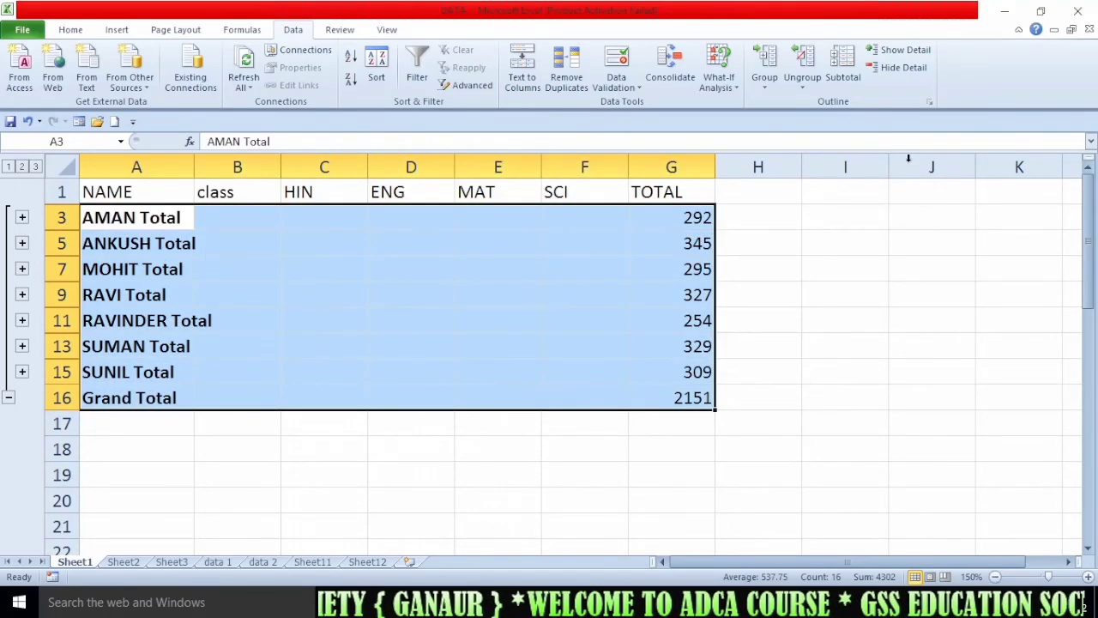
left_click(889, 51)
left_click(890, 68)
left_click(890, 69)
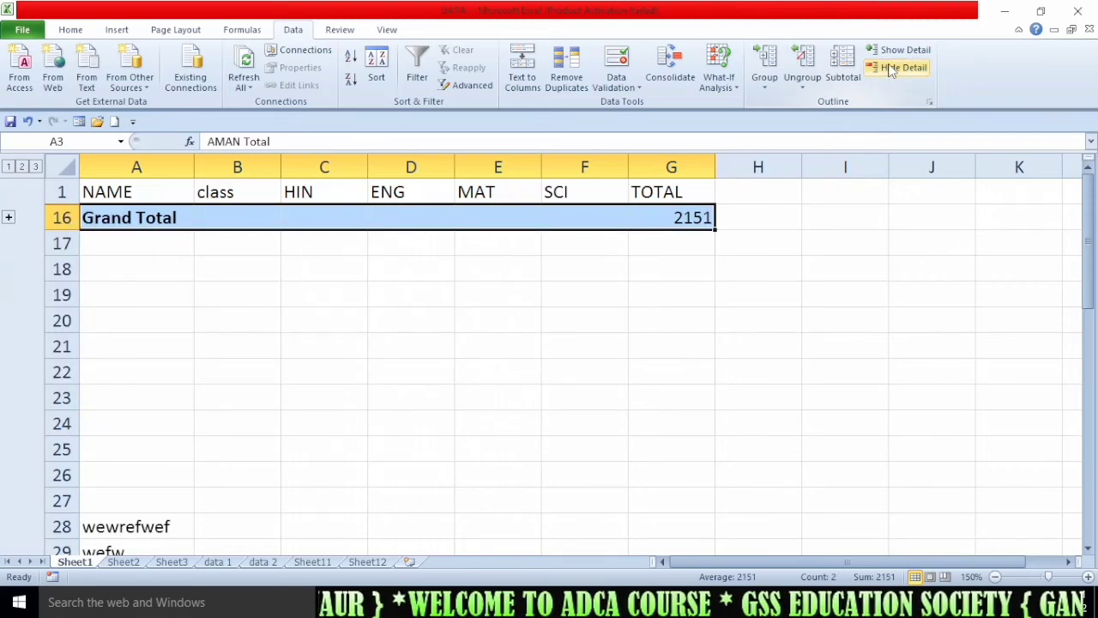
left_click(889, 51)
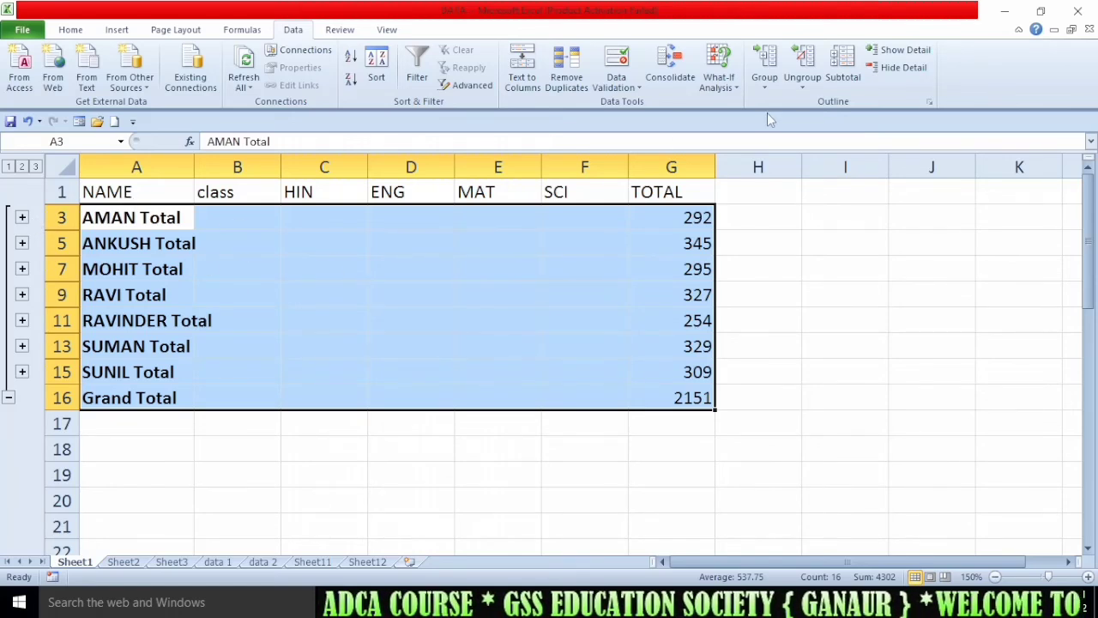
Select the subtotalled table A1:G16 and remove all its subtotals
left_click(149, 271)
left_click_drag(114, 193, 657, 404)
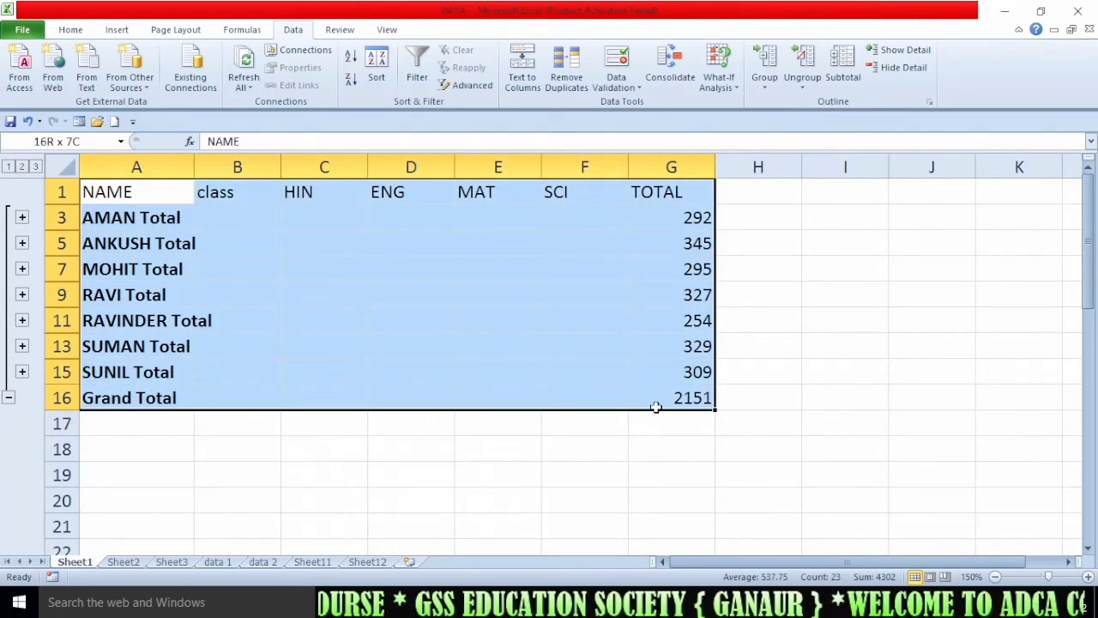
left_click(834, 93)
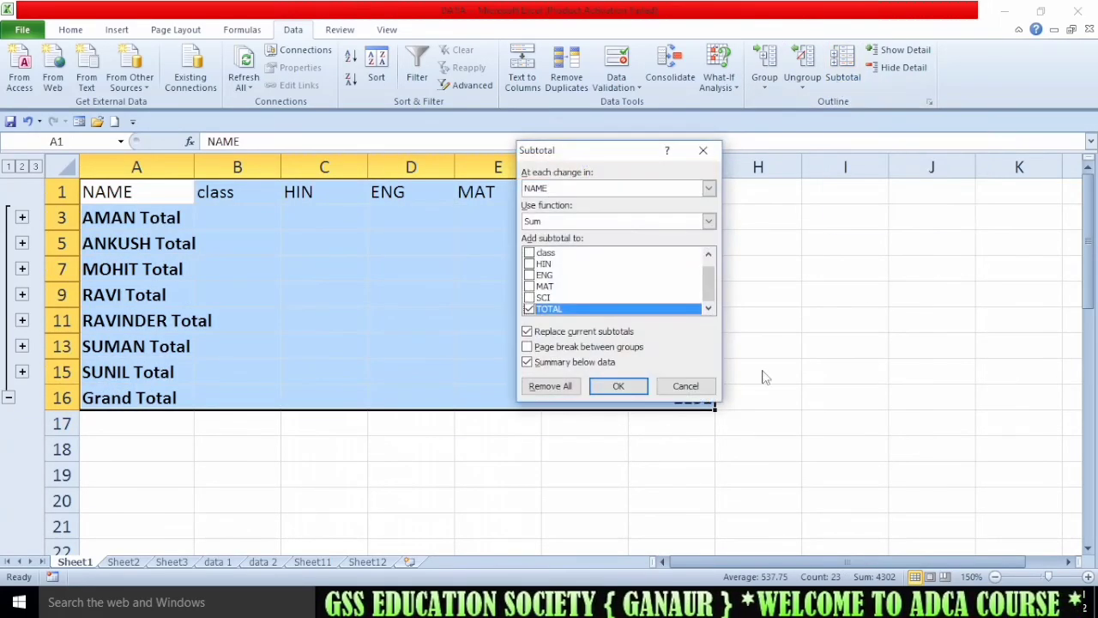
left_click(550, 387)
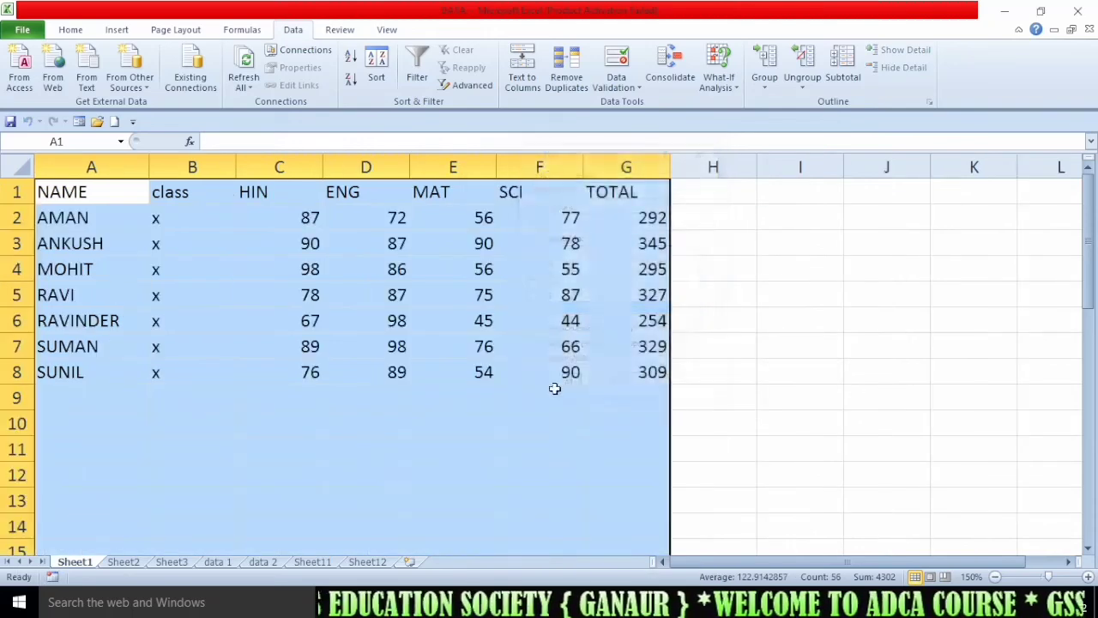
left_click(736, 396)
left_click(464, 474)
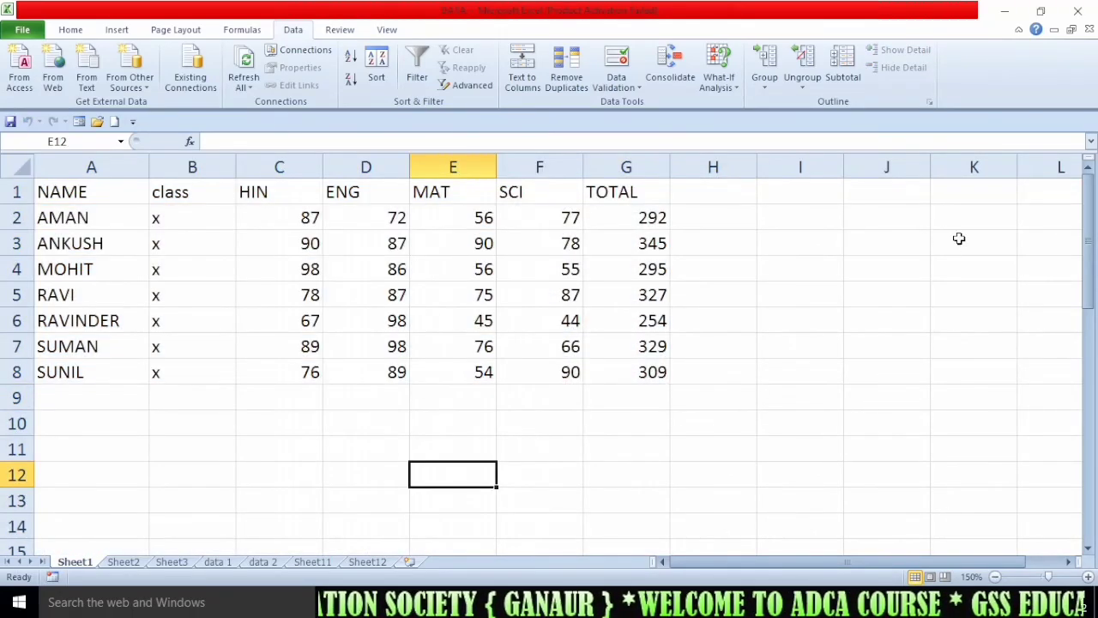
Open the outline settings dialog, then dismiss it and select cell I12
left_click(929, 102)
left_click(727, 323)
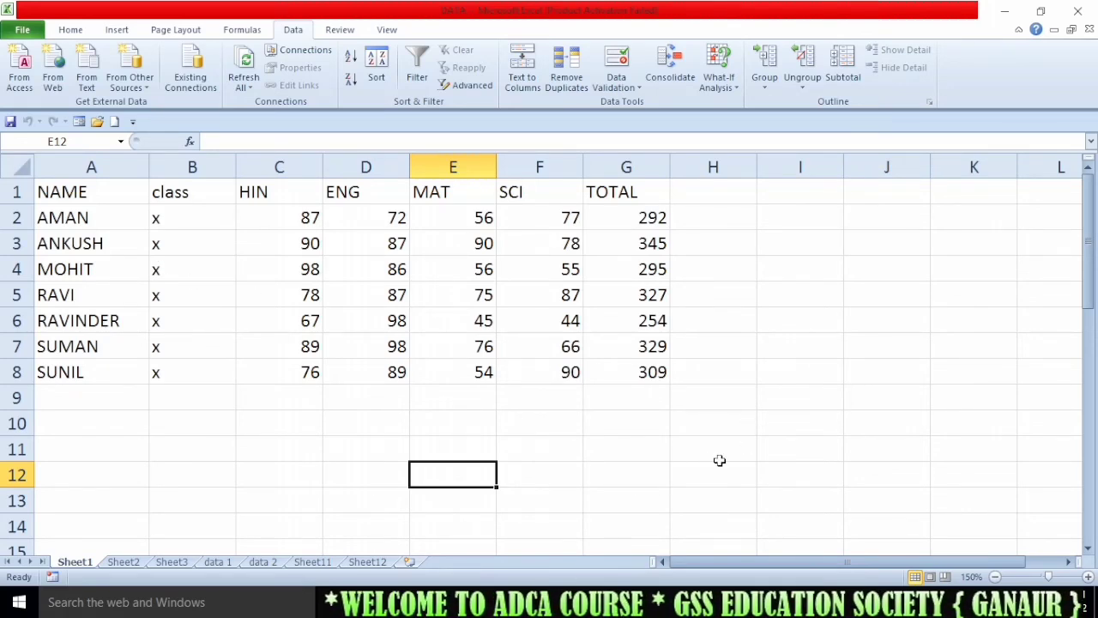
left_click(820, 469)
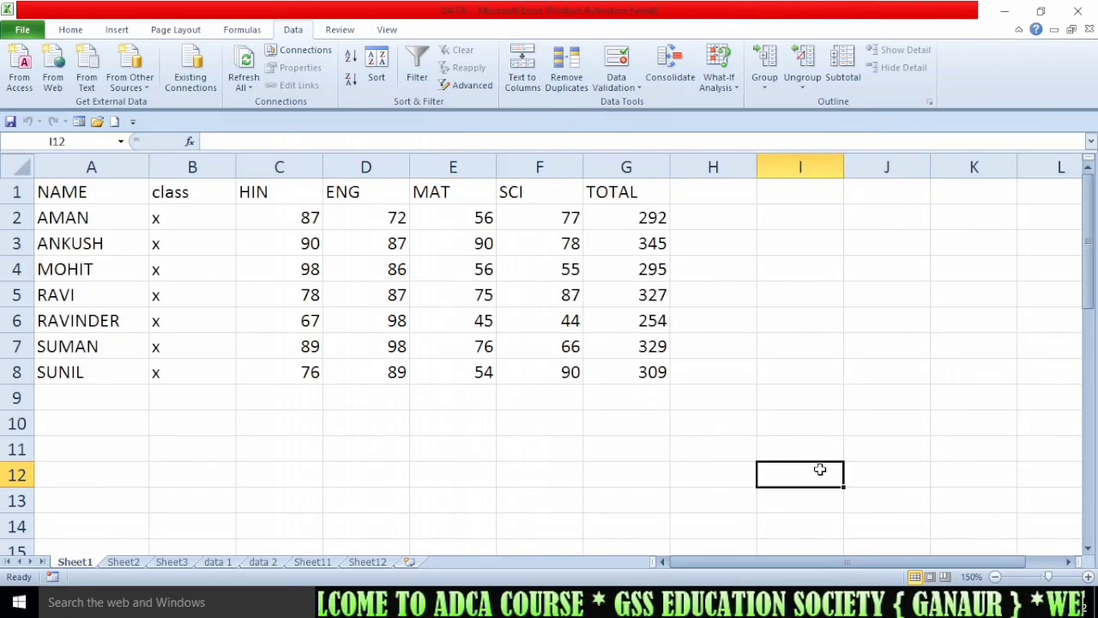
Close the workbook and Excel, then refresh the Windows desktop
left_click(1078, 10)
left_click(484, 333)
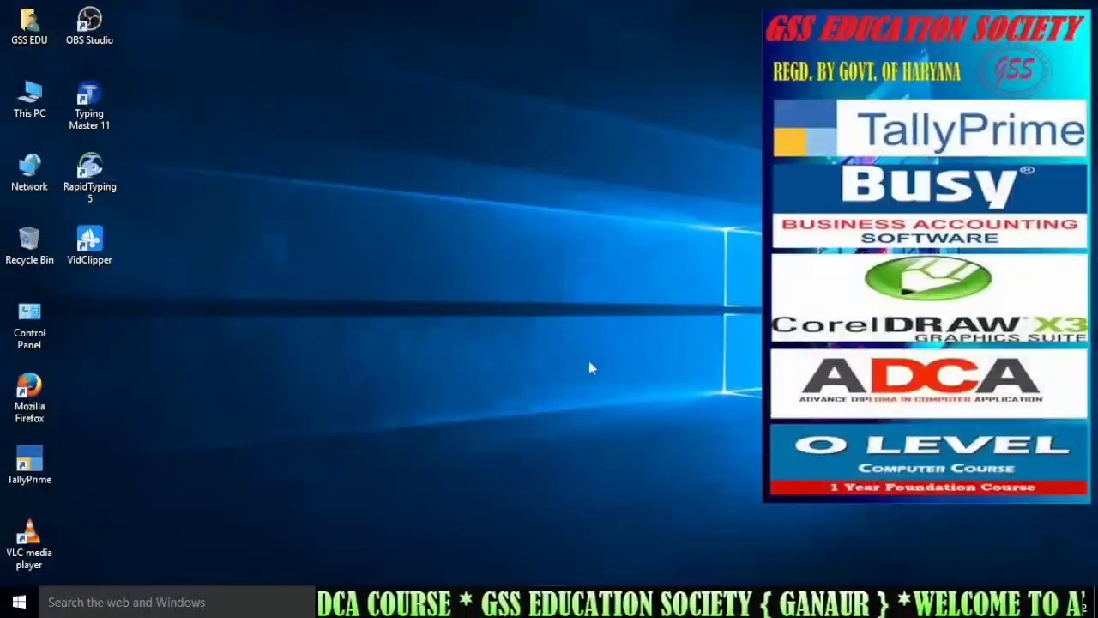
right_click(434, 280)
left_click(498, 331)
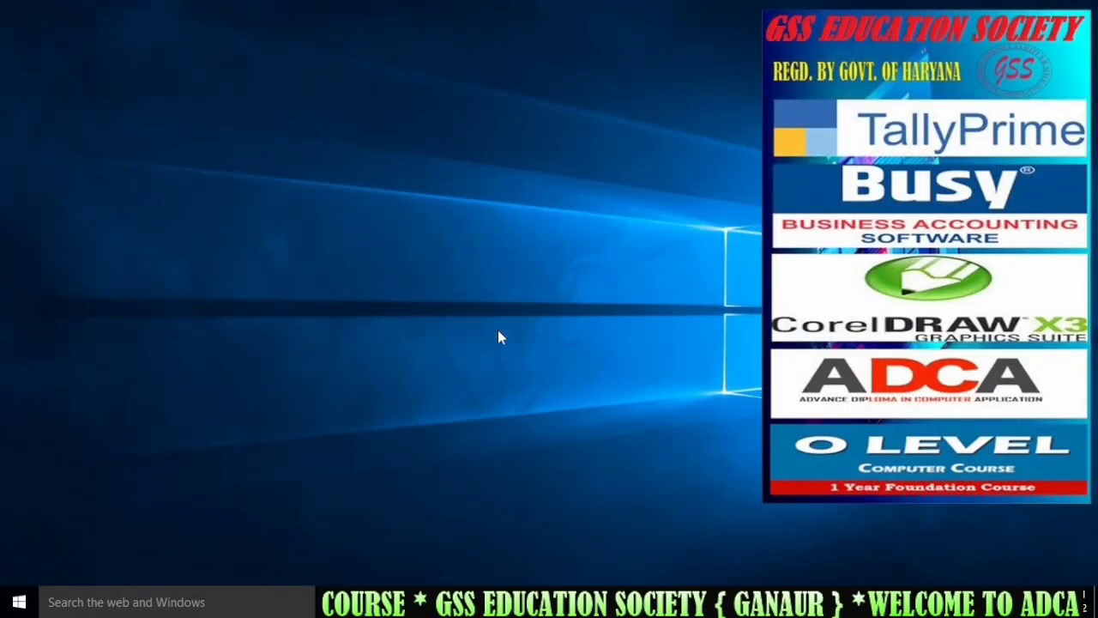